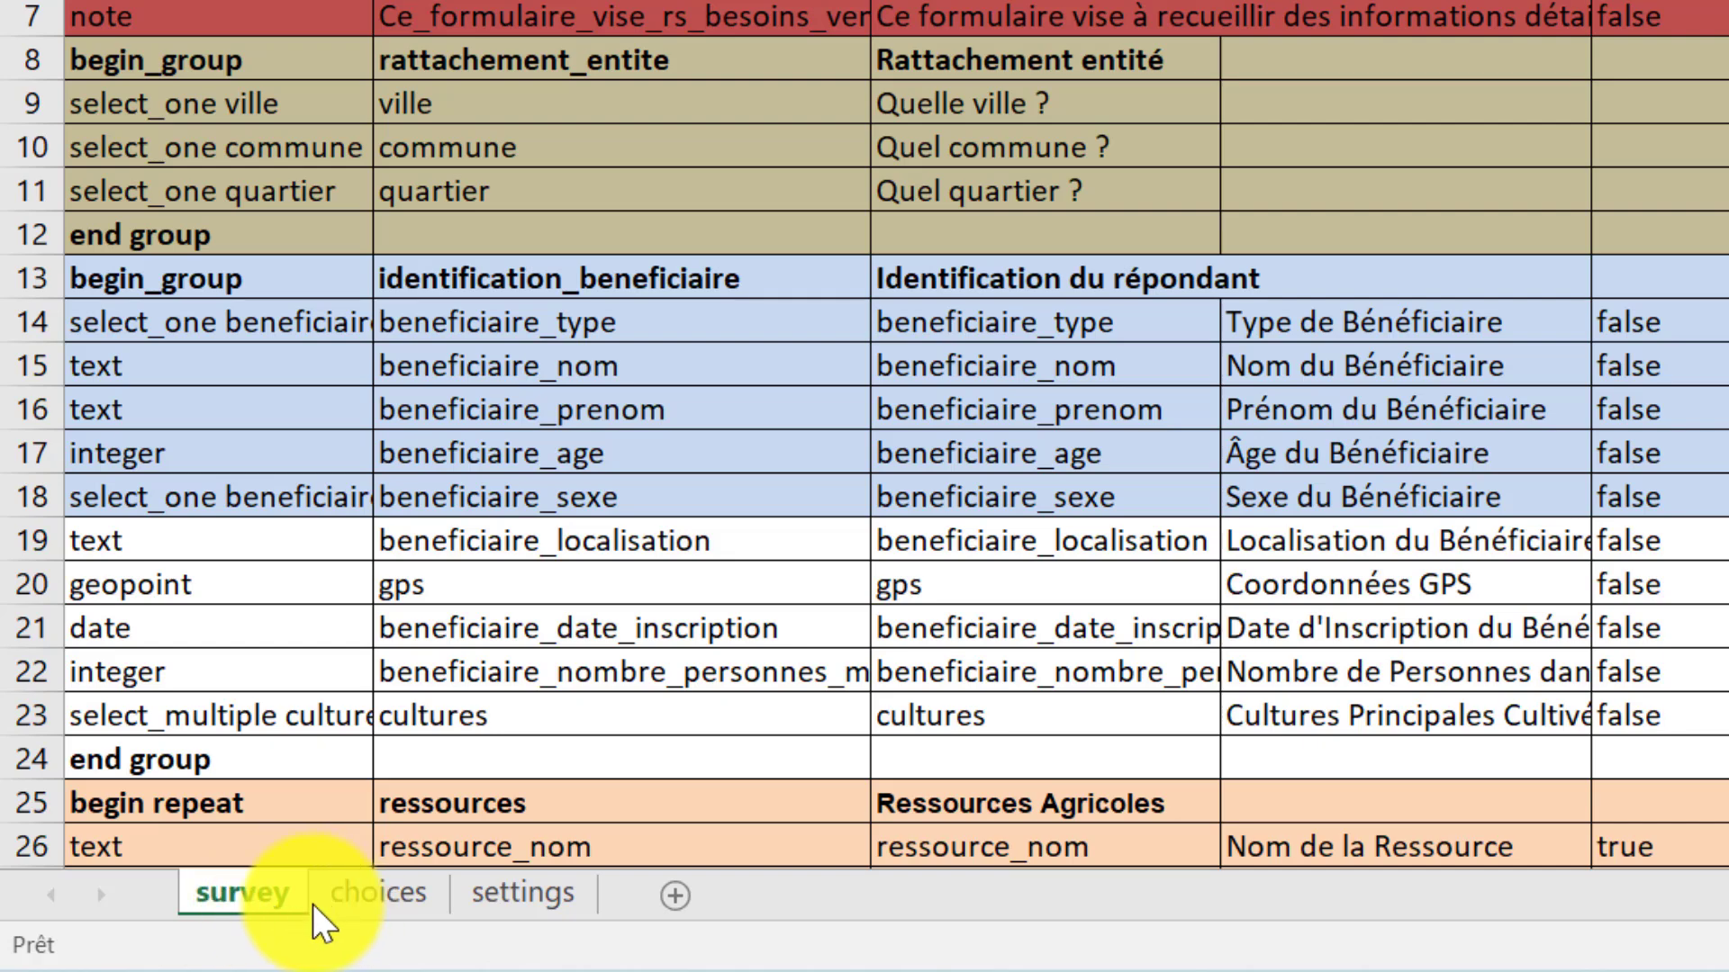
View the choices and settings sheets of the form workbook, and return to the survey sheet
click(365, 898)
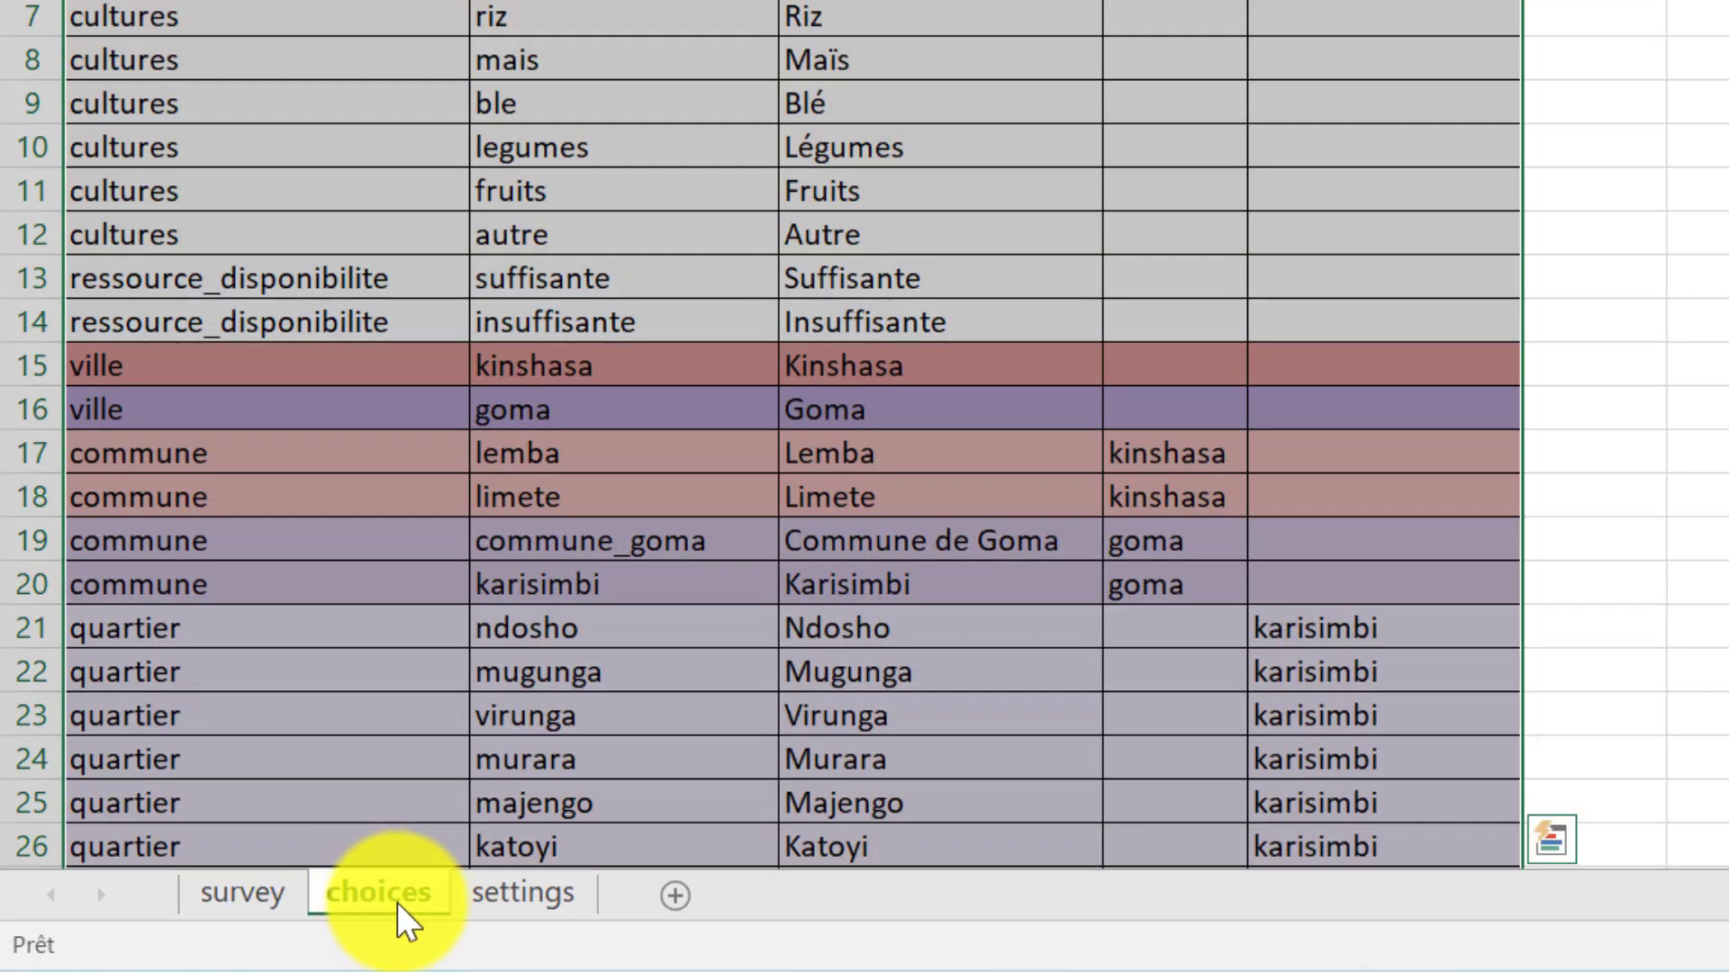
click(522, 903)
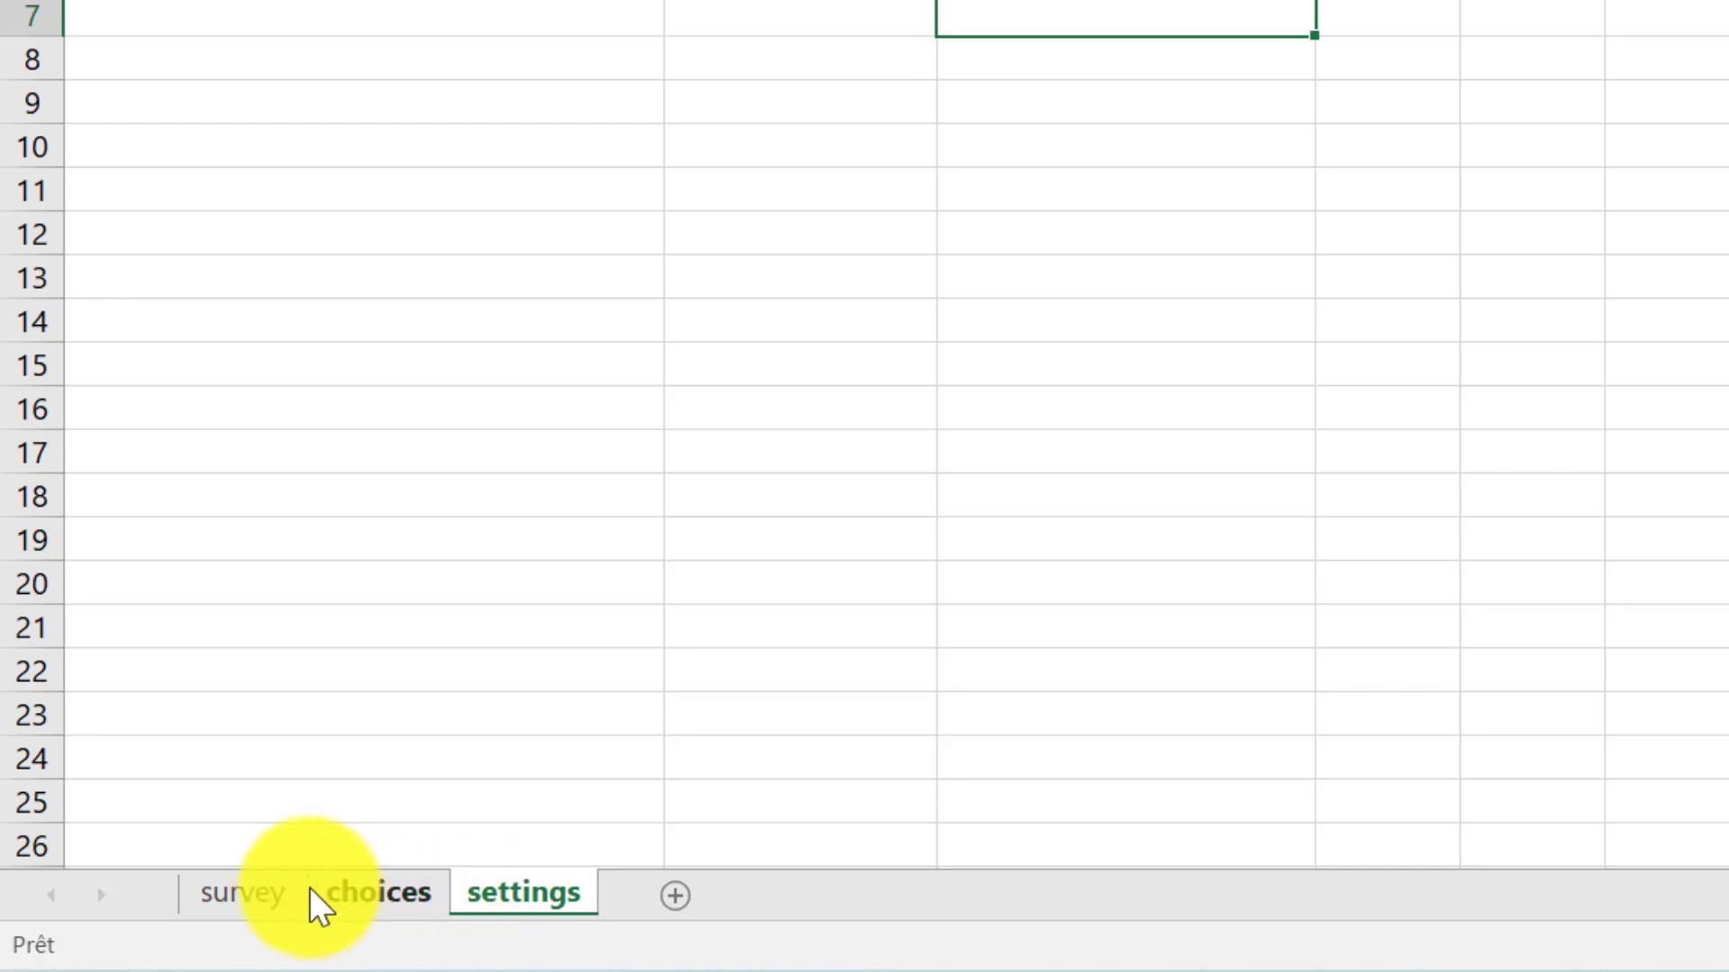
click(270, 895)
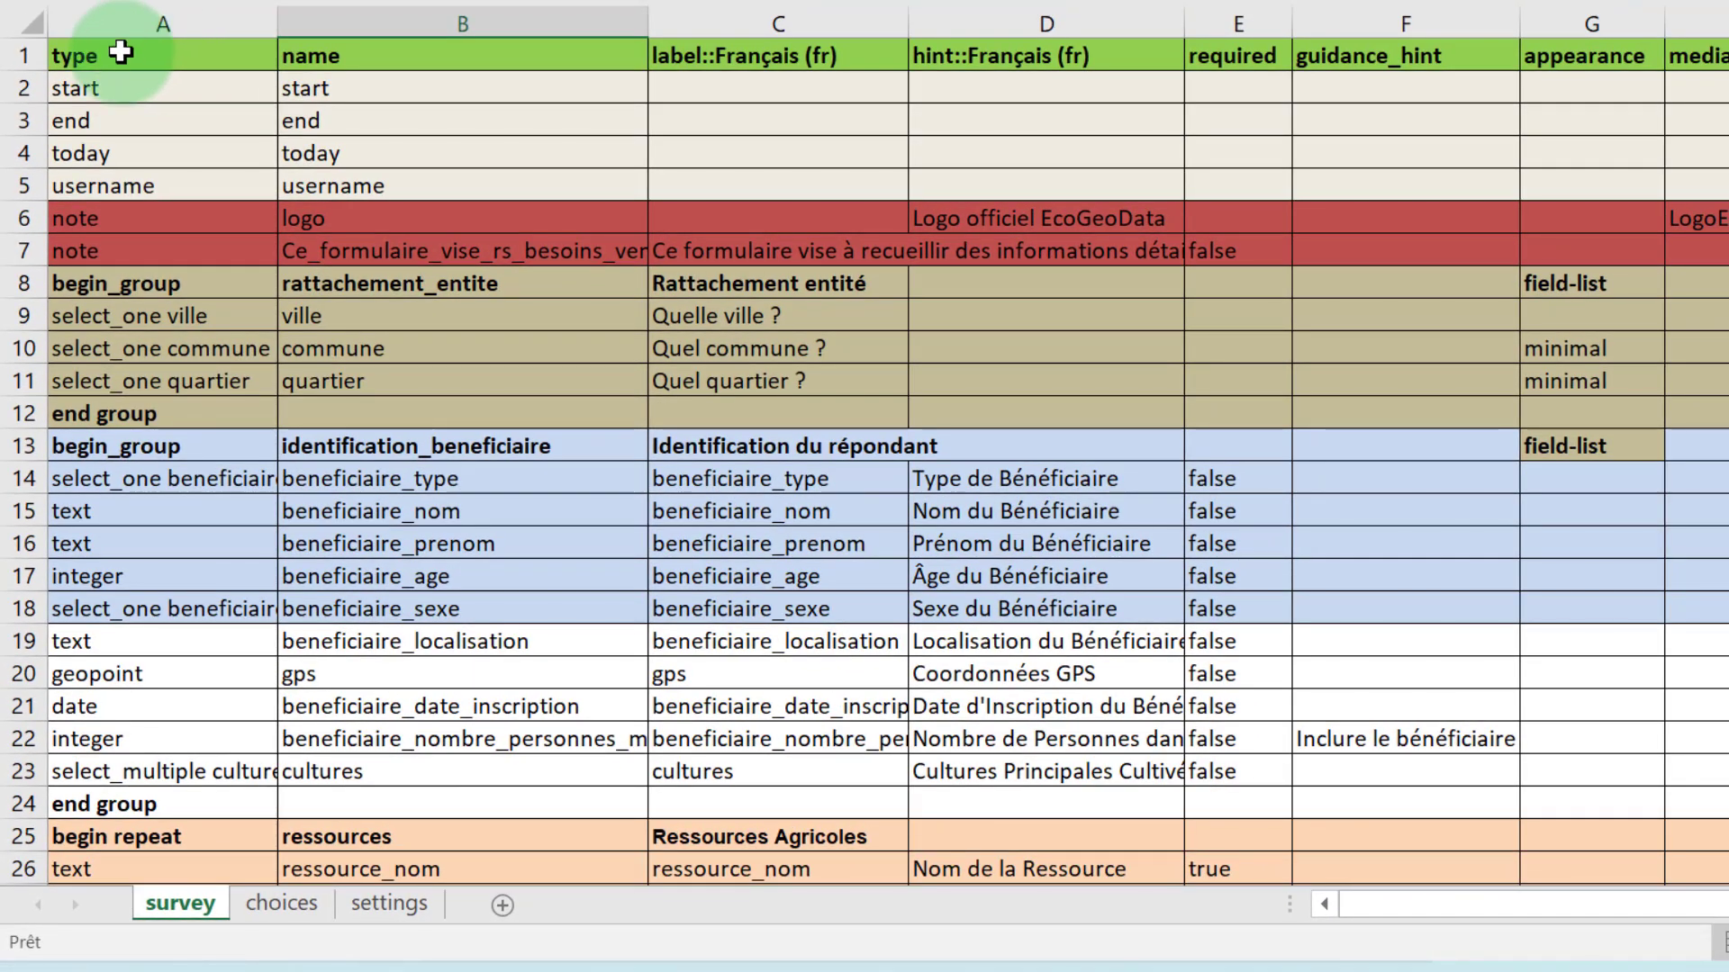
Examine the type, name and label::Français (fr) column headers of the survey sheet and the entries beneath them
click(125, 59)
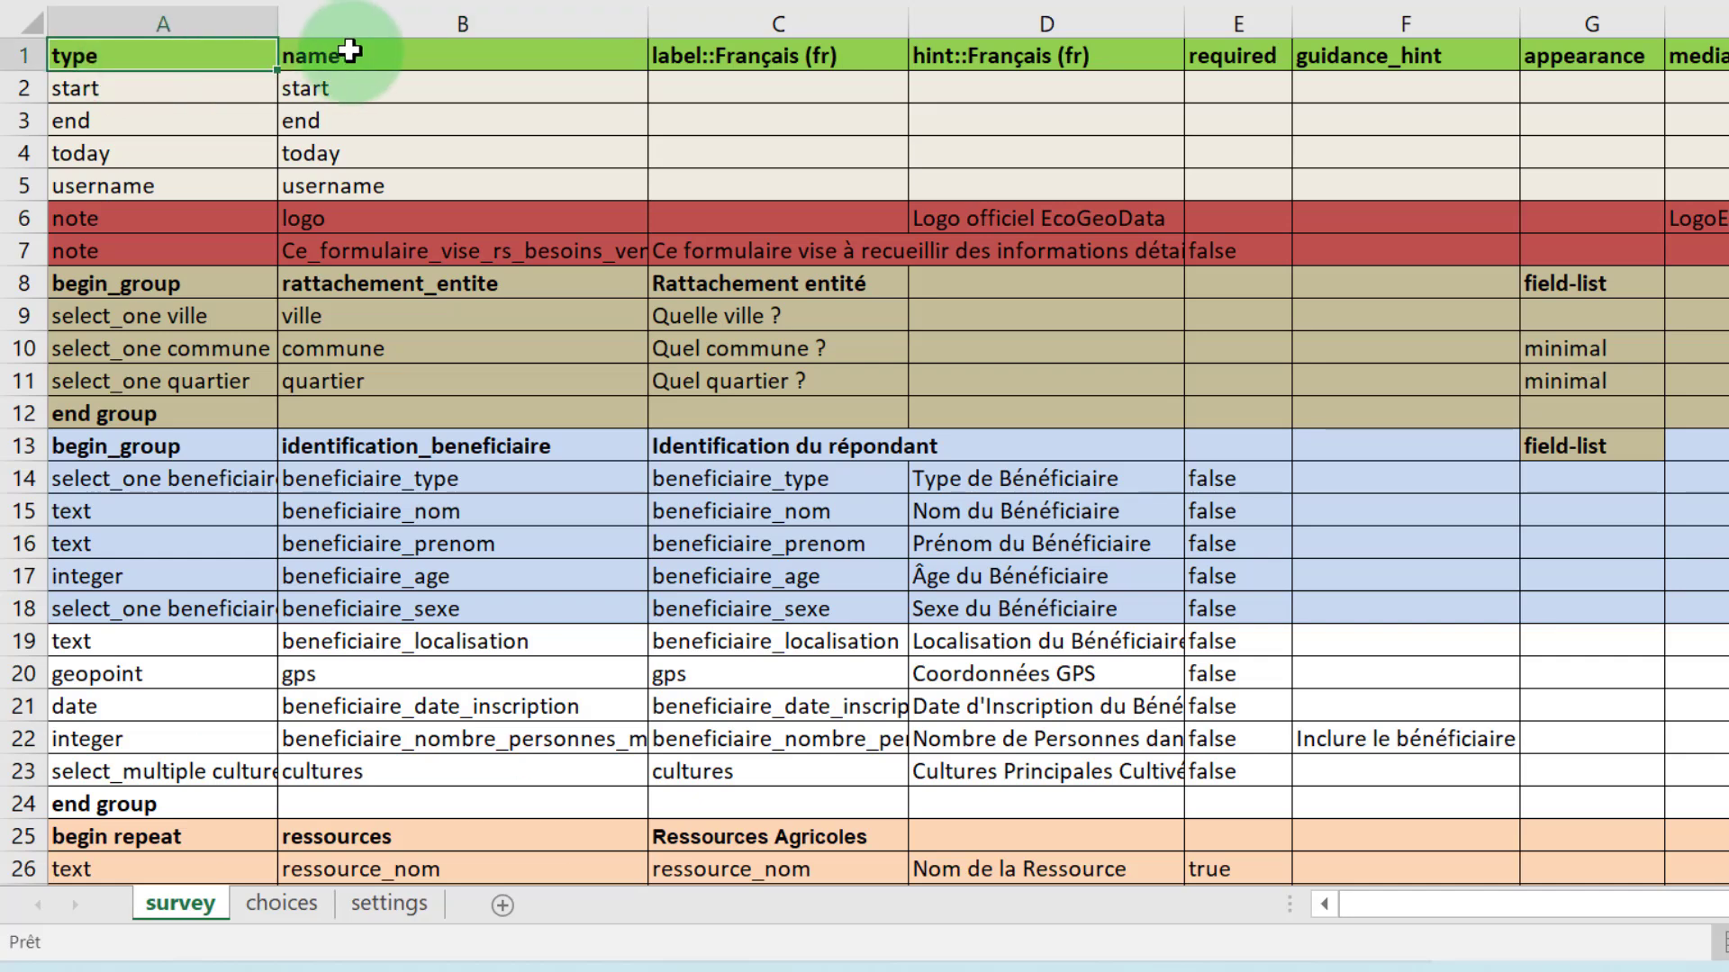
click(355, 51)
click(684, 56)
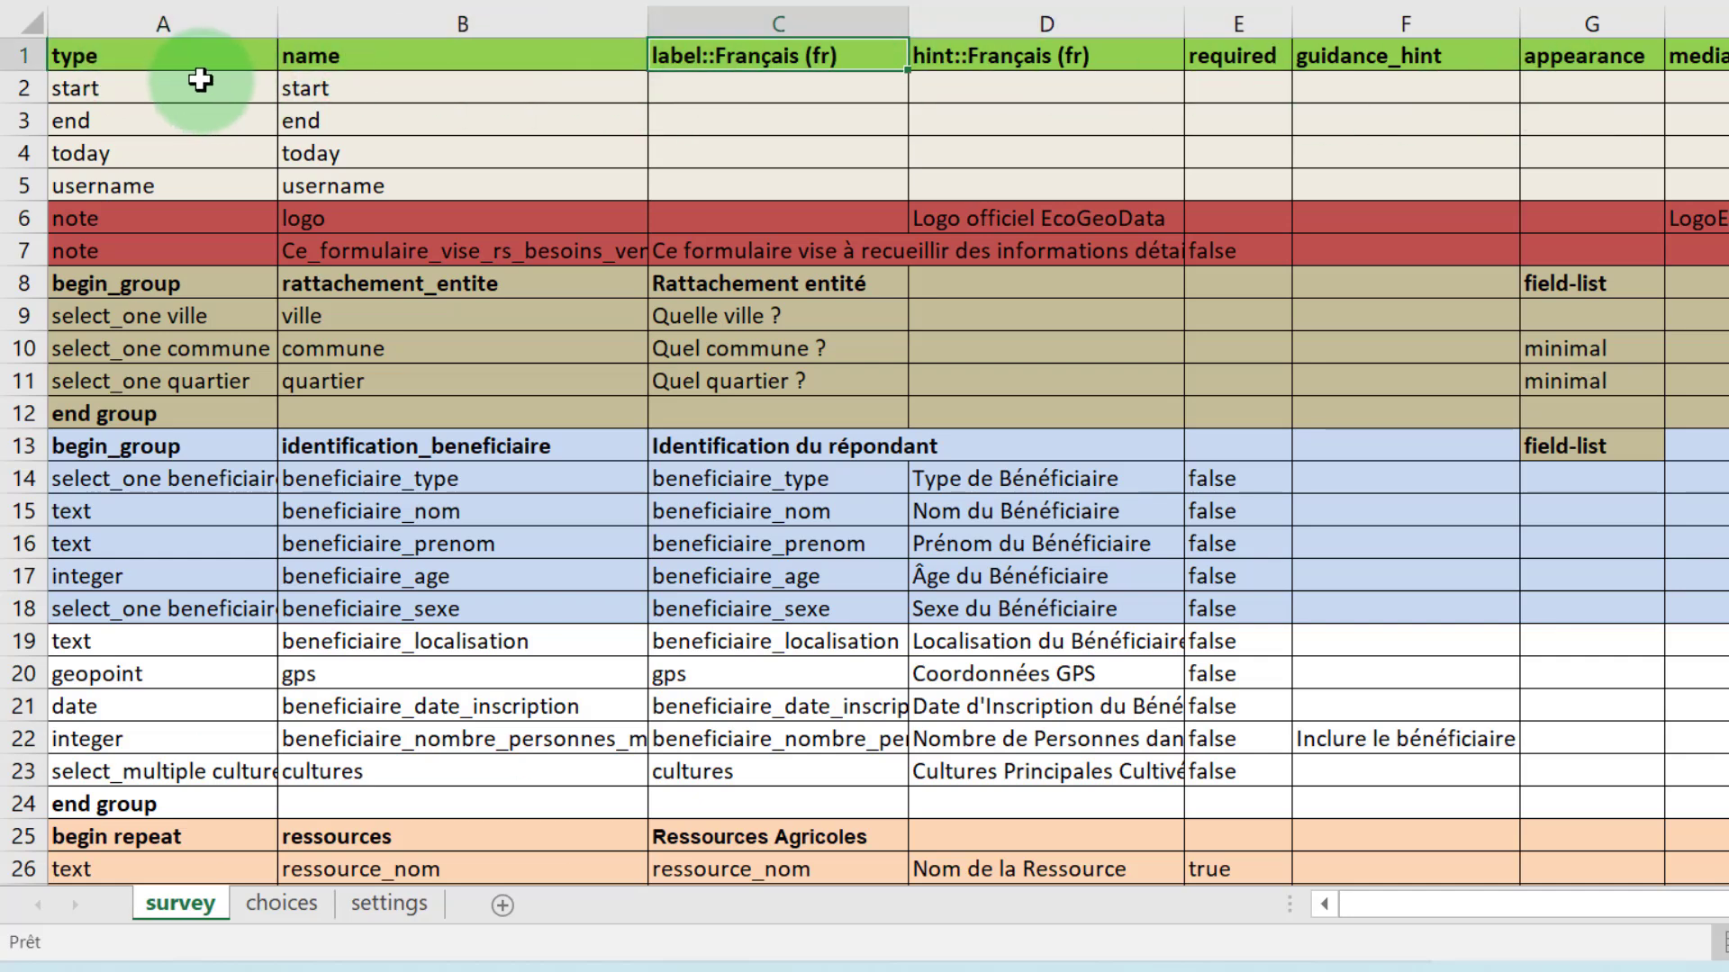
click(163, 53)
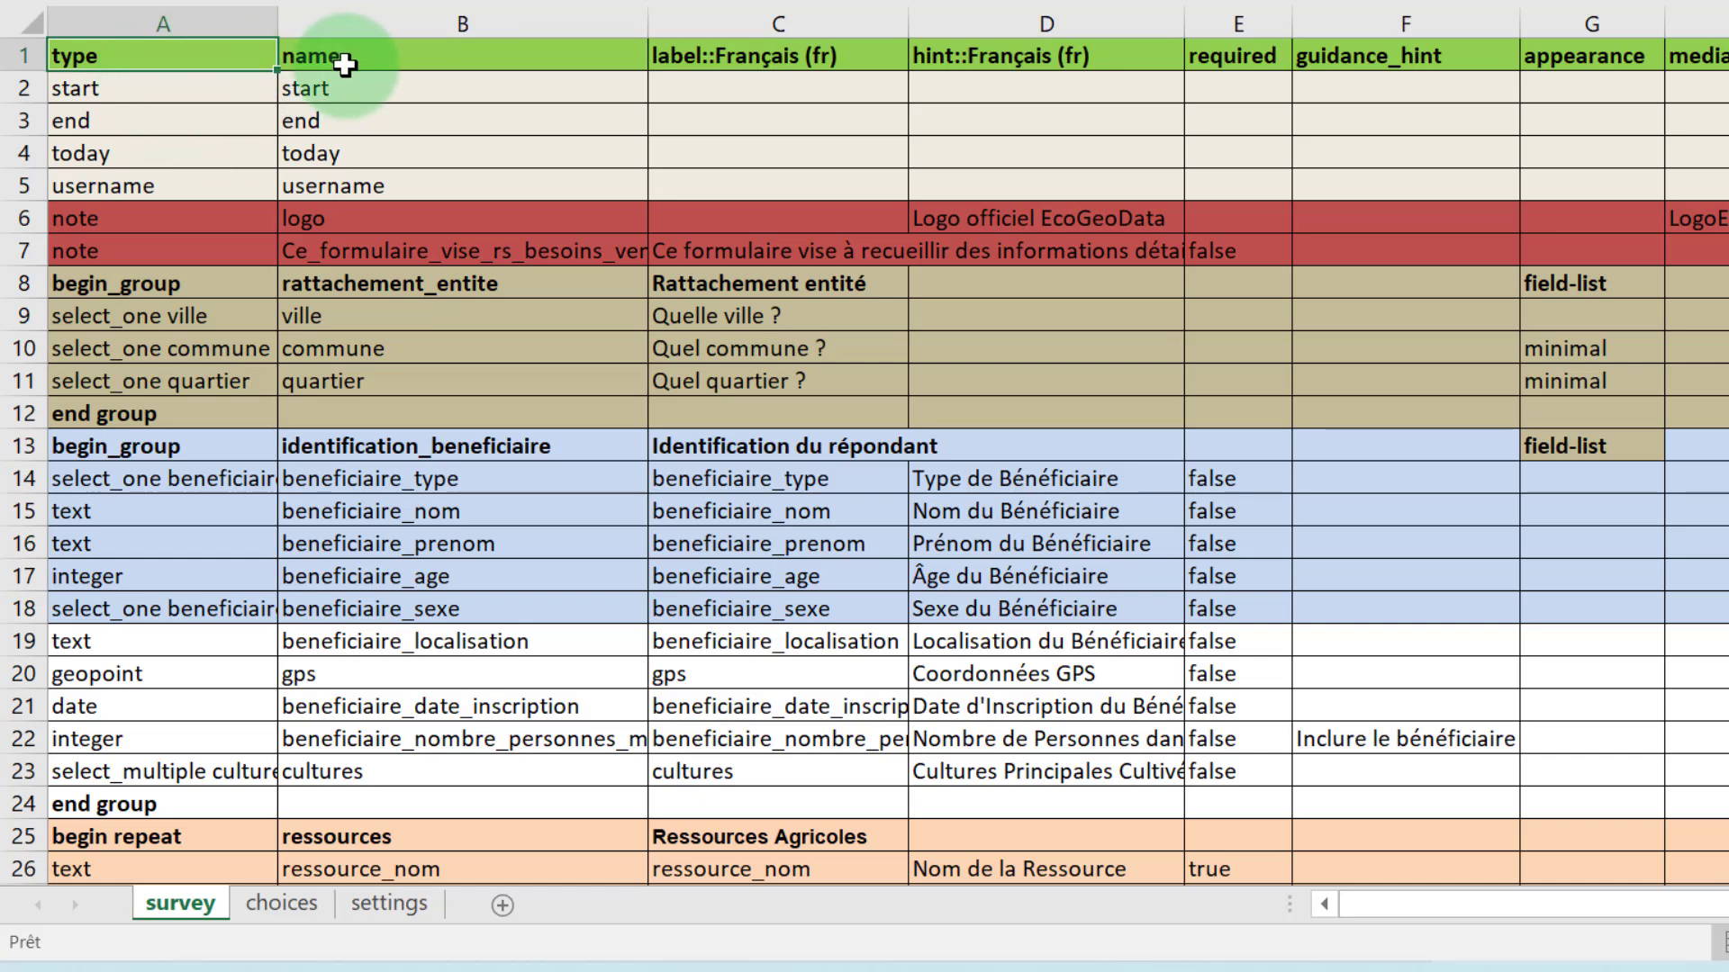
click(378, 58)
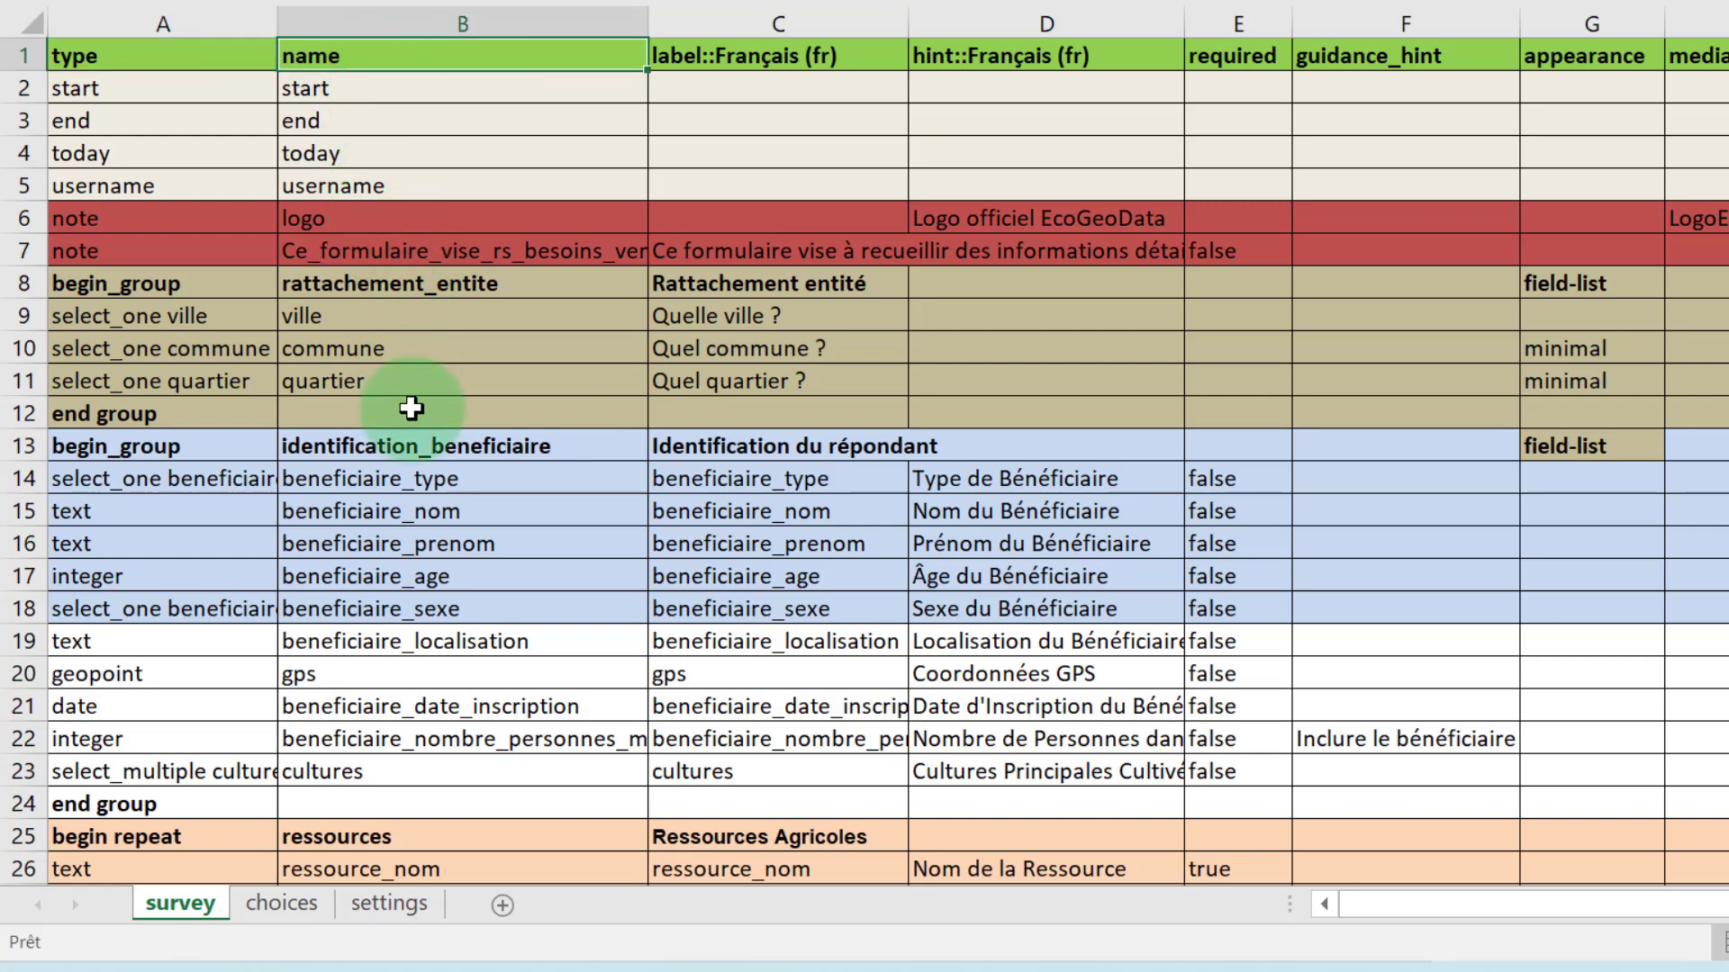
scroll(412, 415, down, 2)
scroll(412, 405, up, 2)
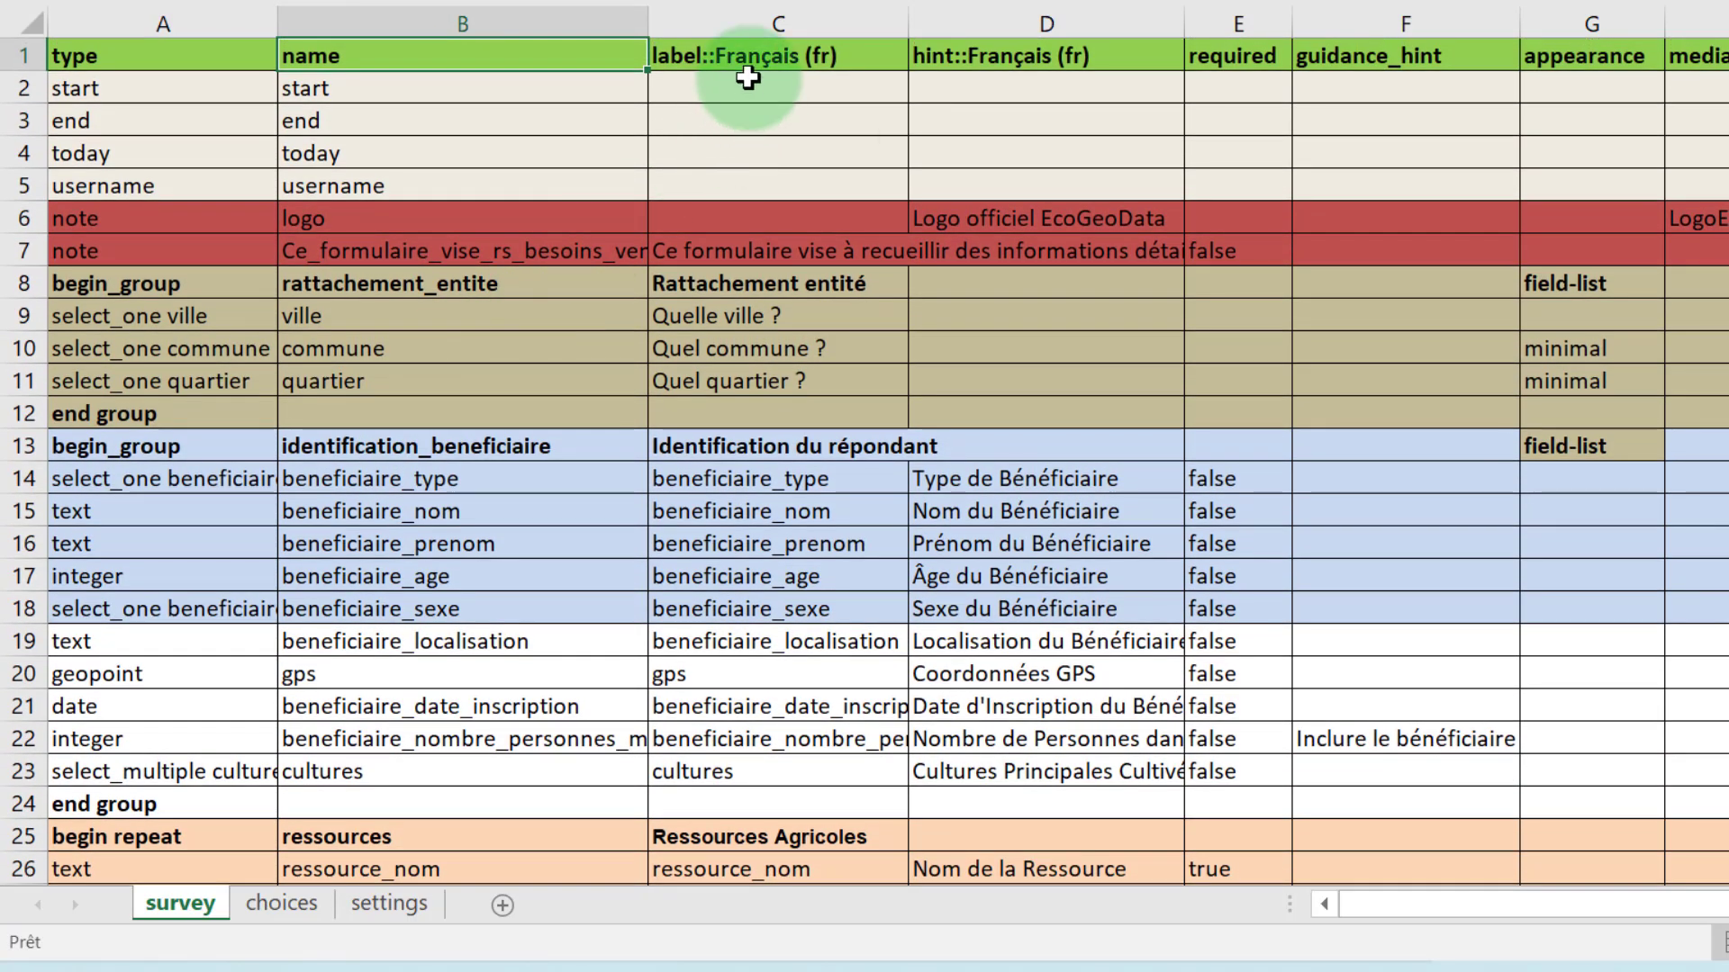
click(752, 63)
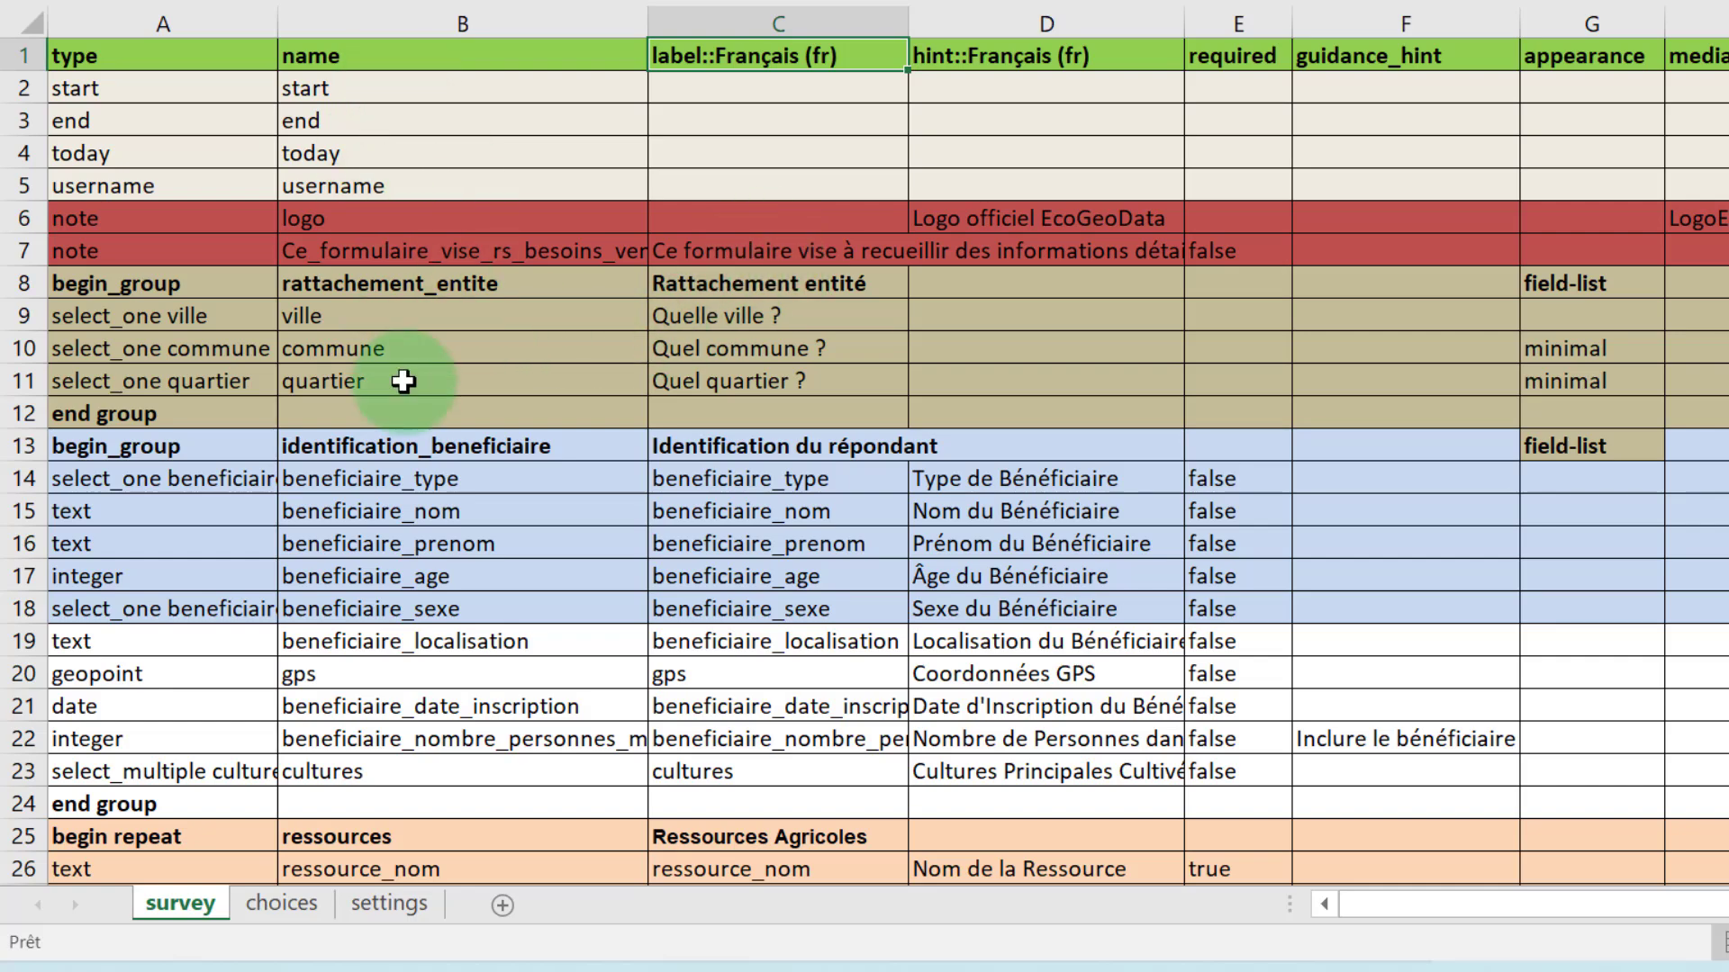
scroll(404, 405, down, 2)
scroll(405, 396, up, 2)
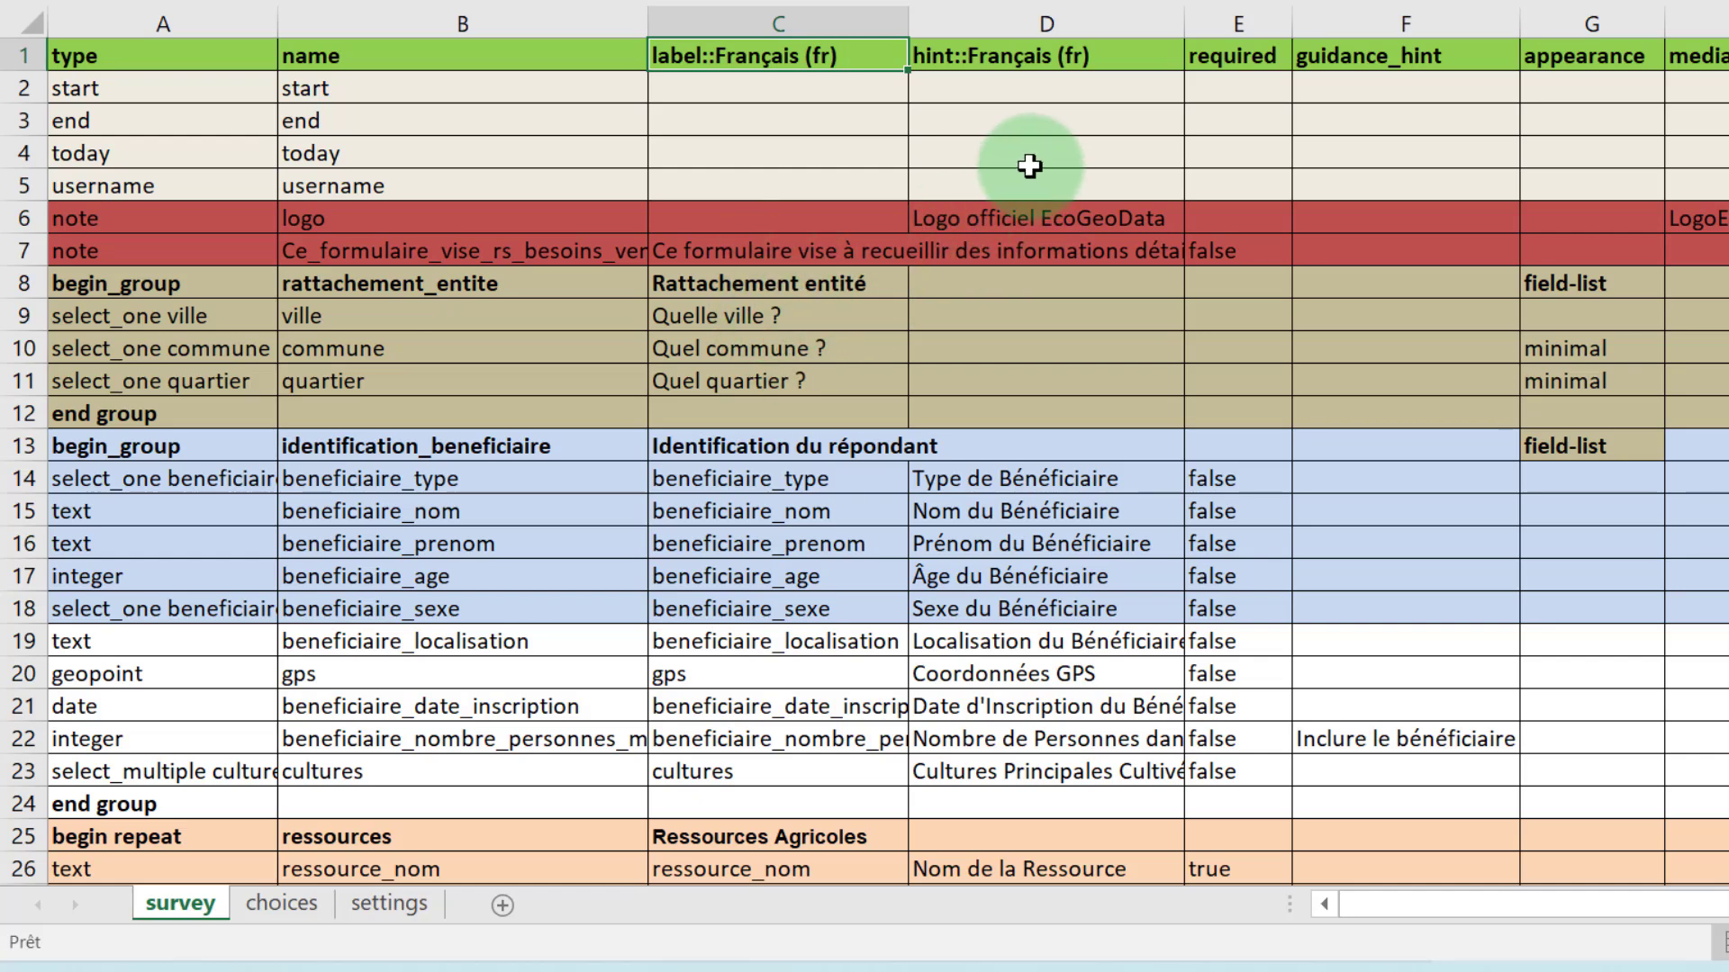
Review the required, guidance_hint, appearance, media::image, choice_filter and calculation column headers of the survey sheet
click(1221, 60)
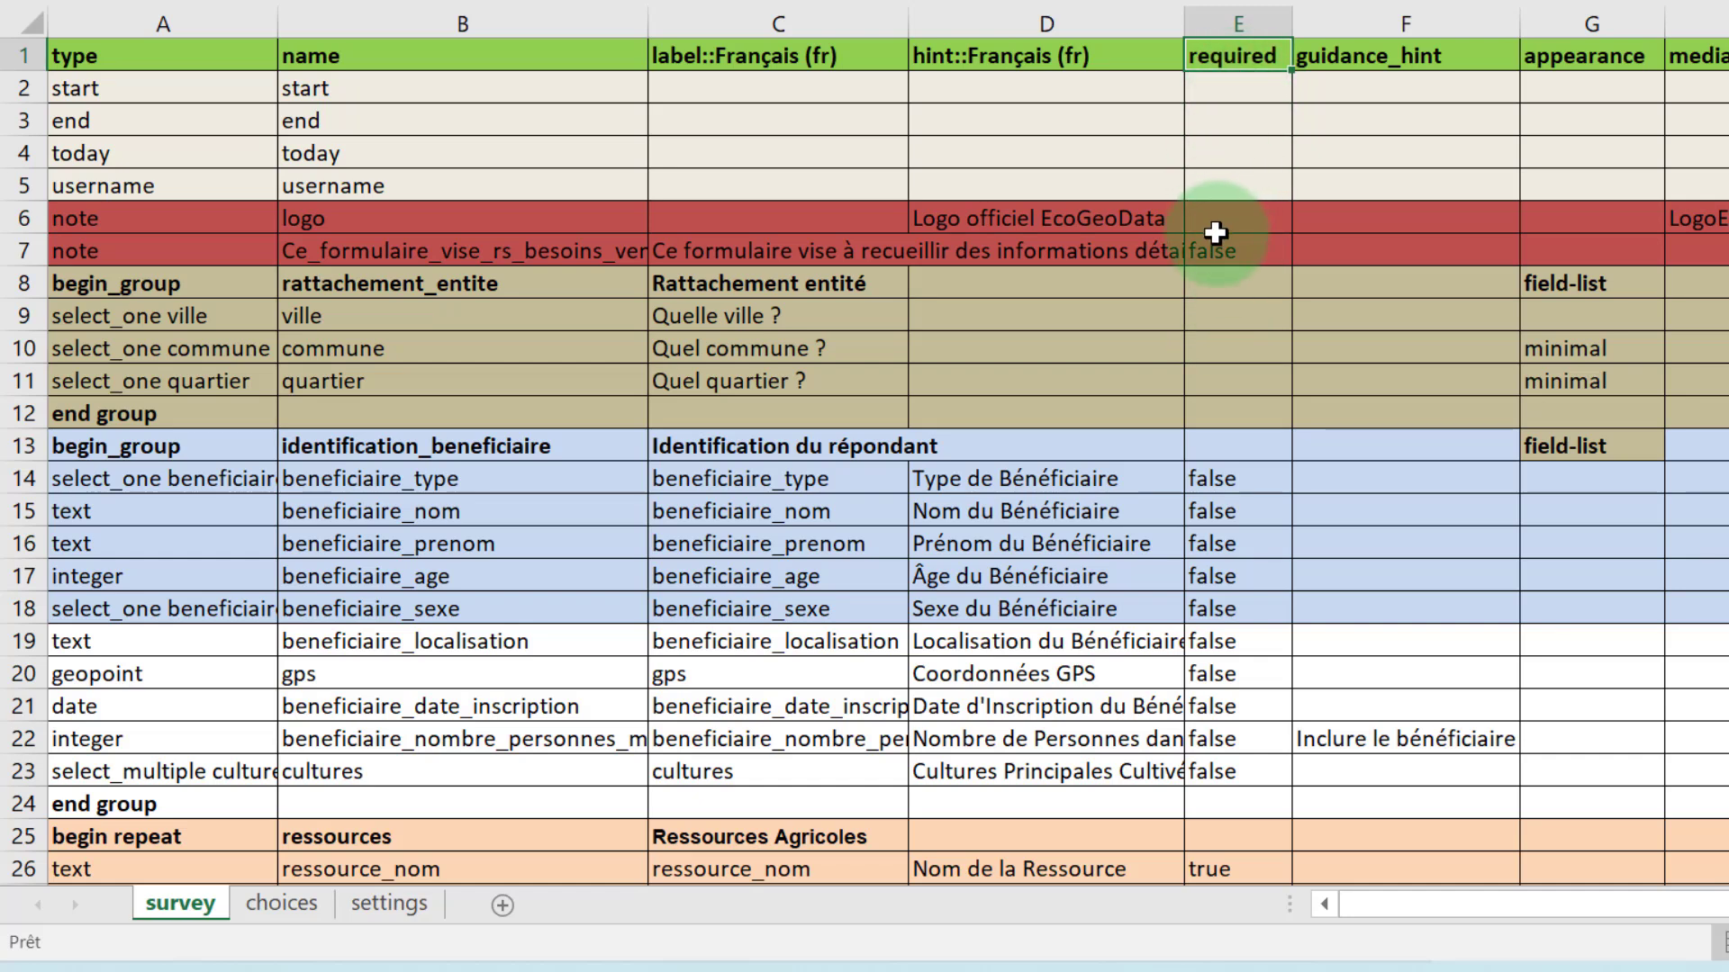
click(1430, 69)
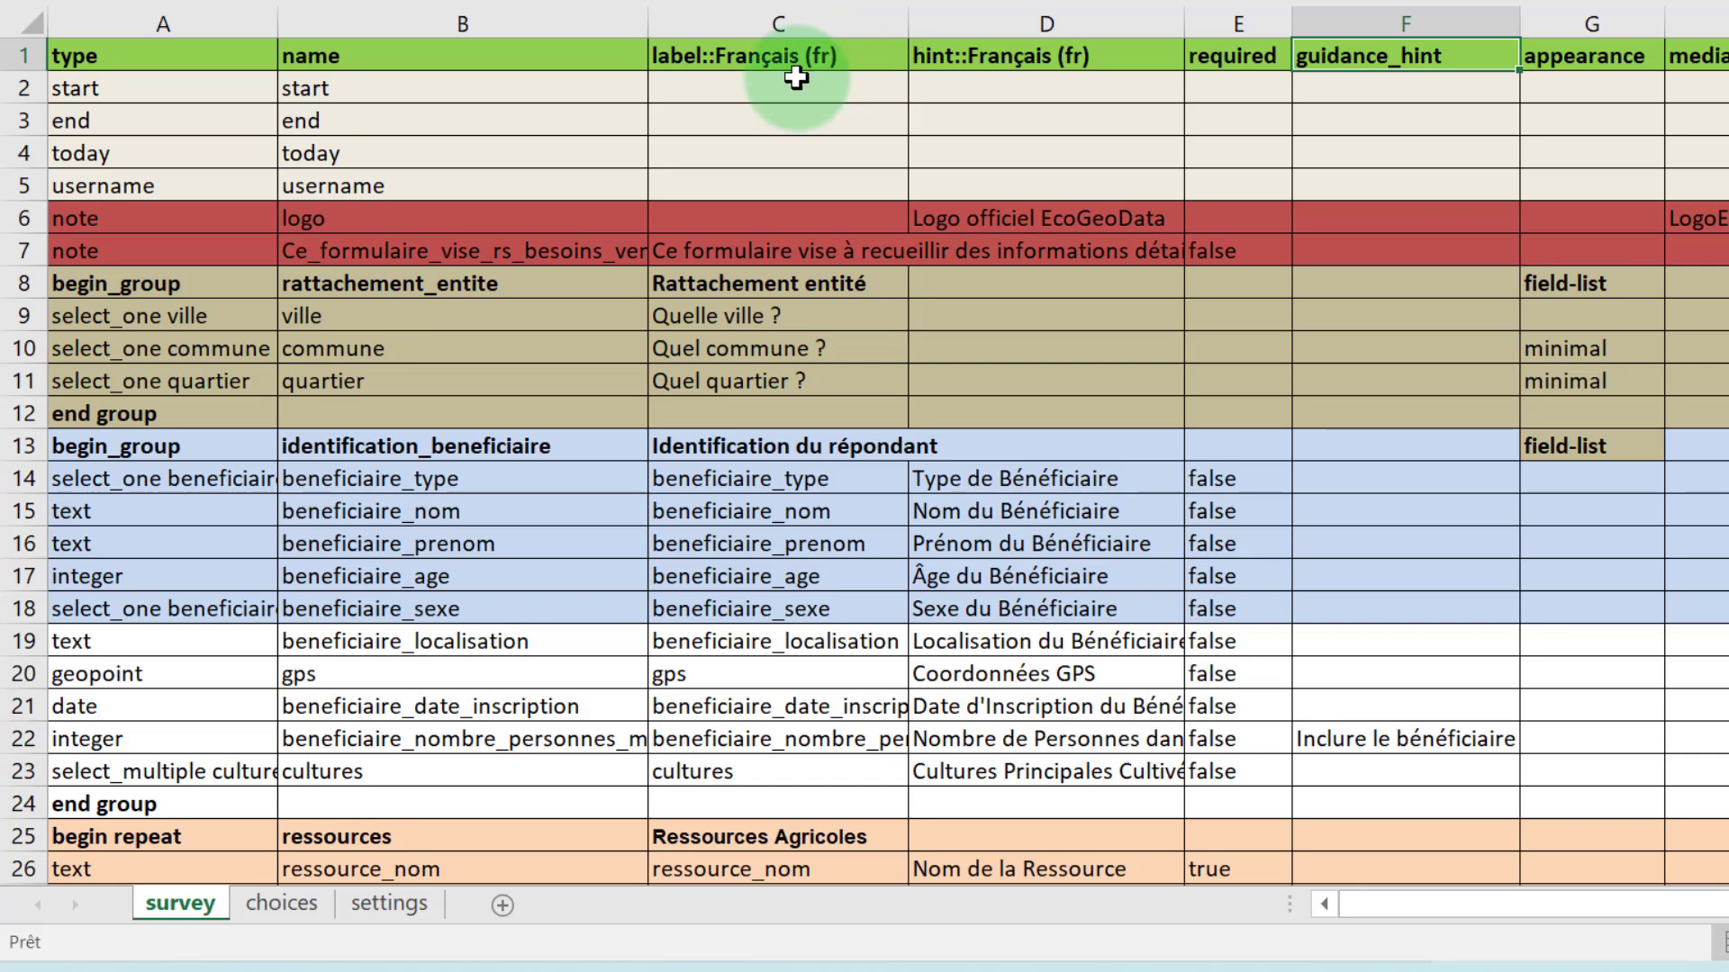
click(1584, 58)
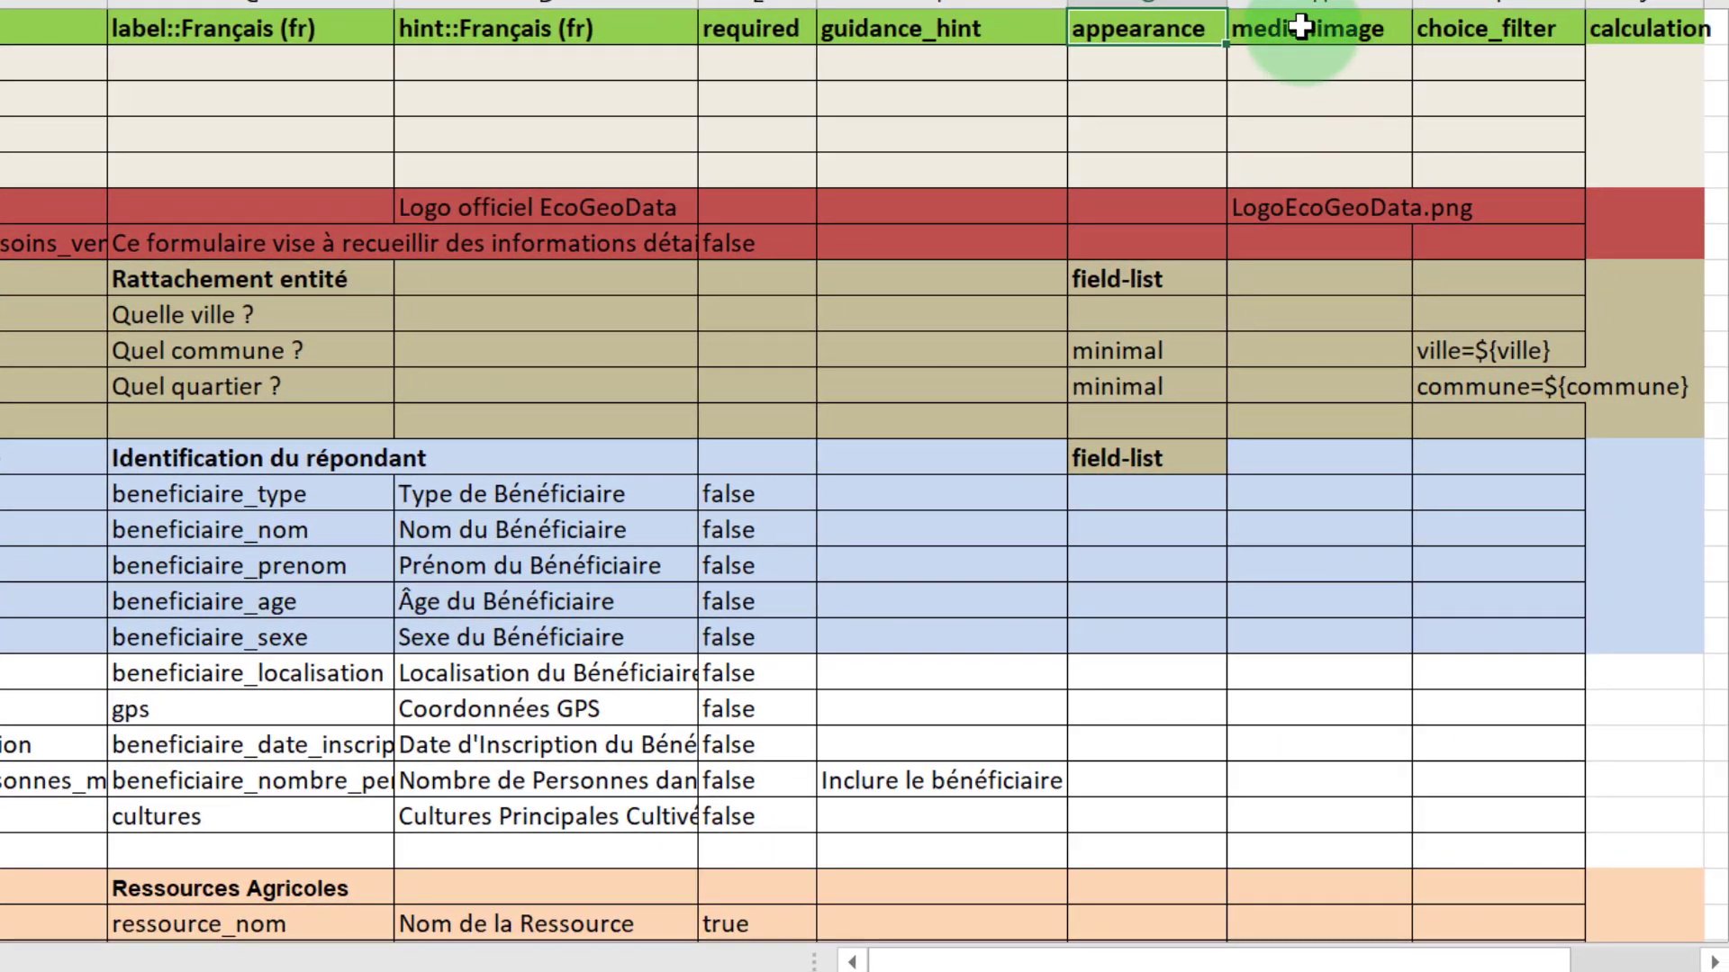
click(1303, 28)
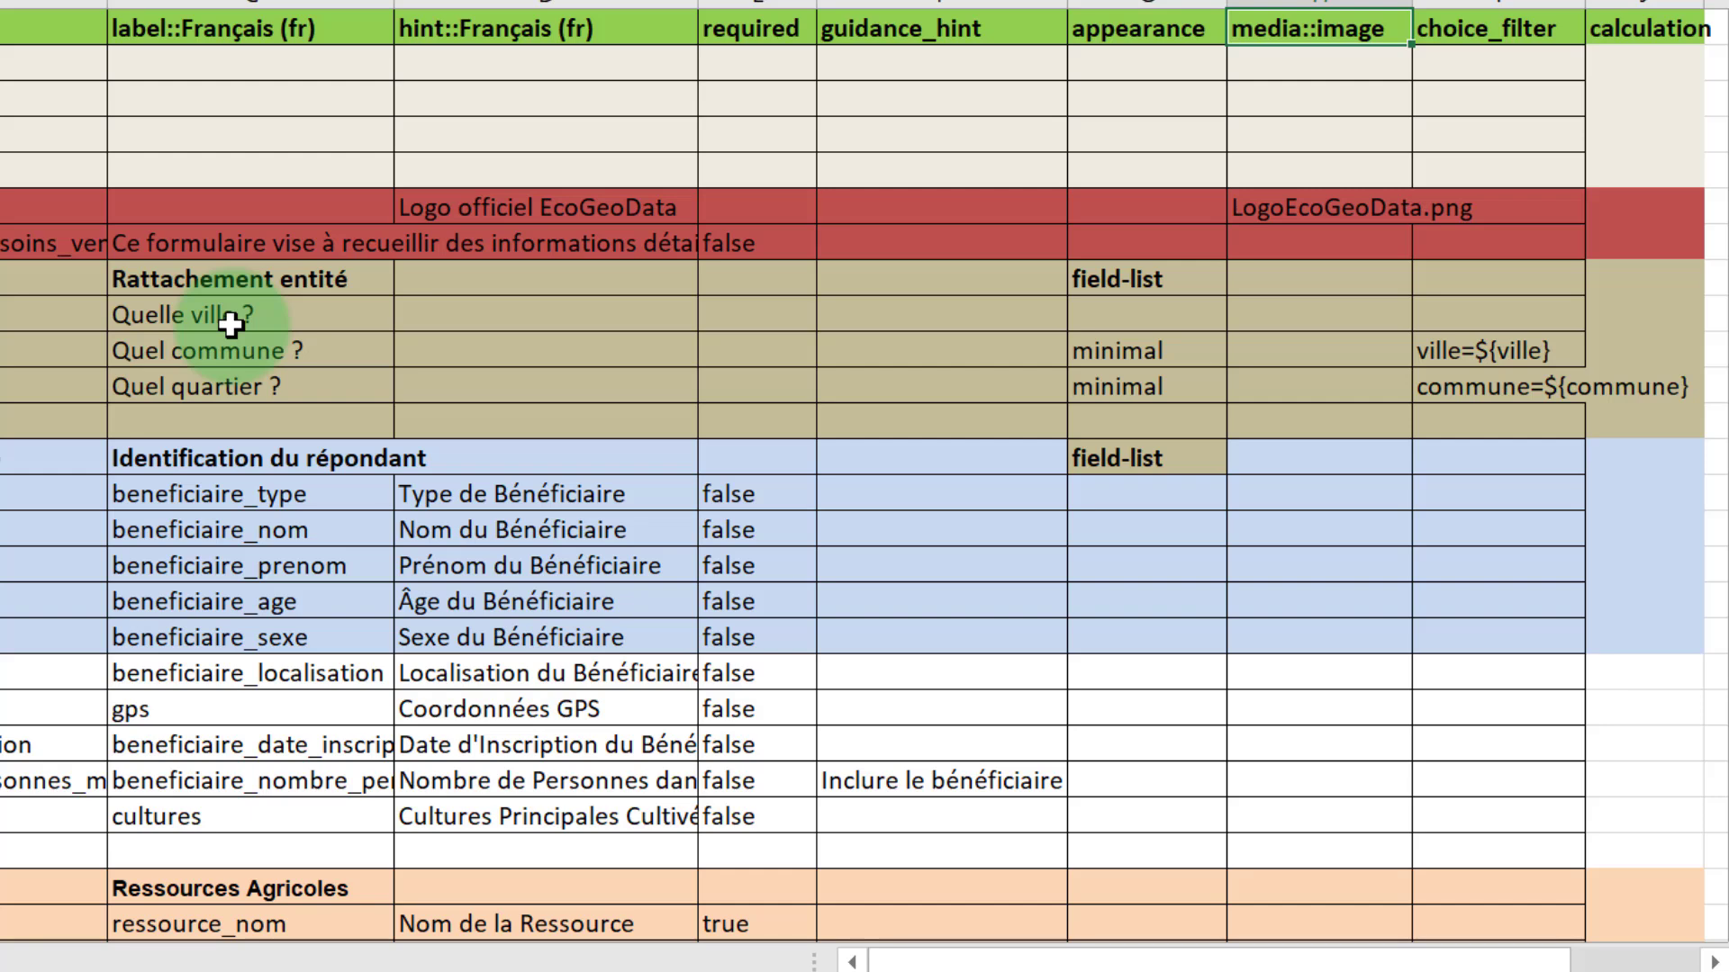
click(1495, 33)
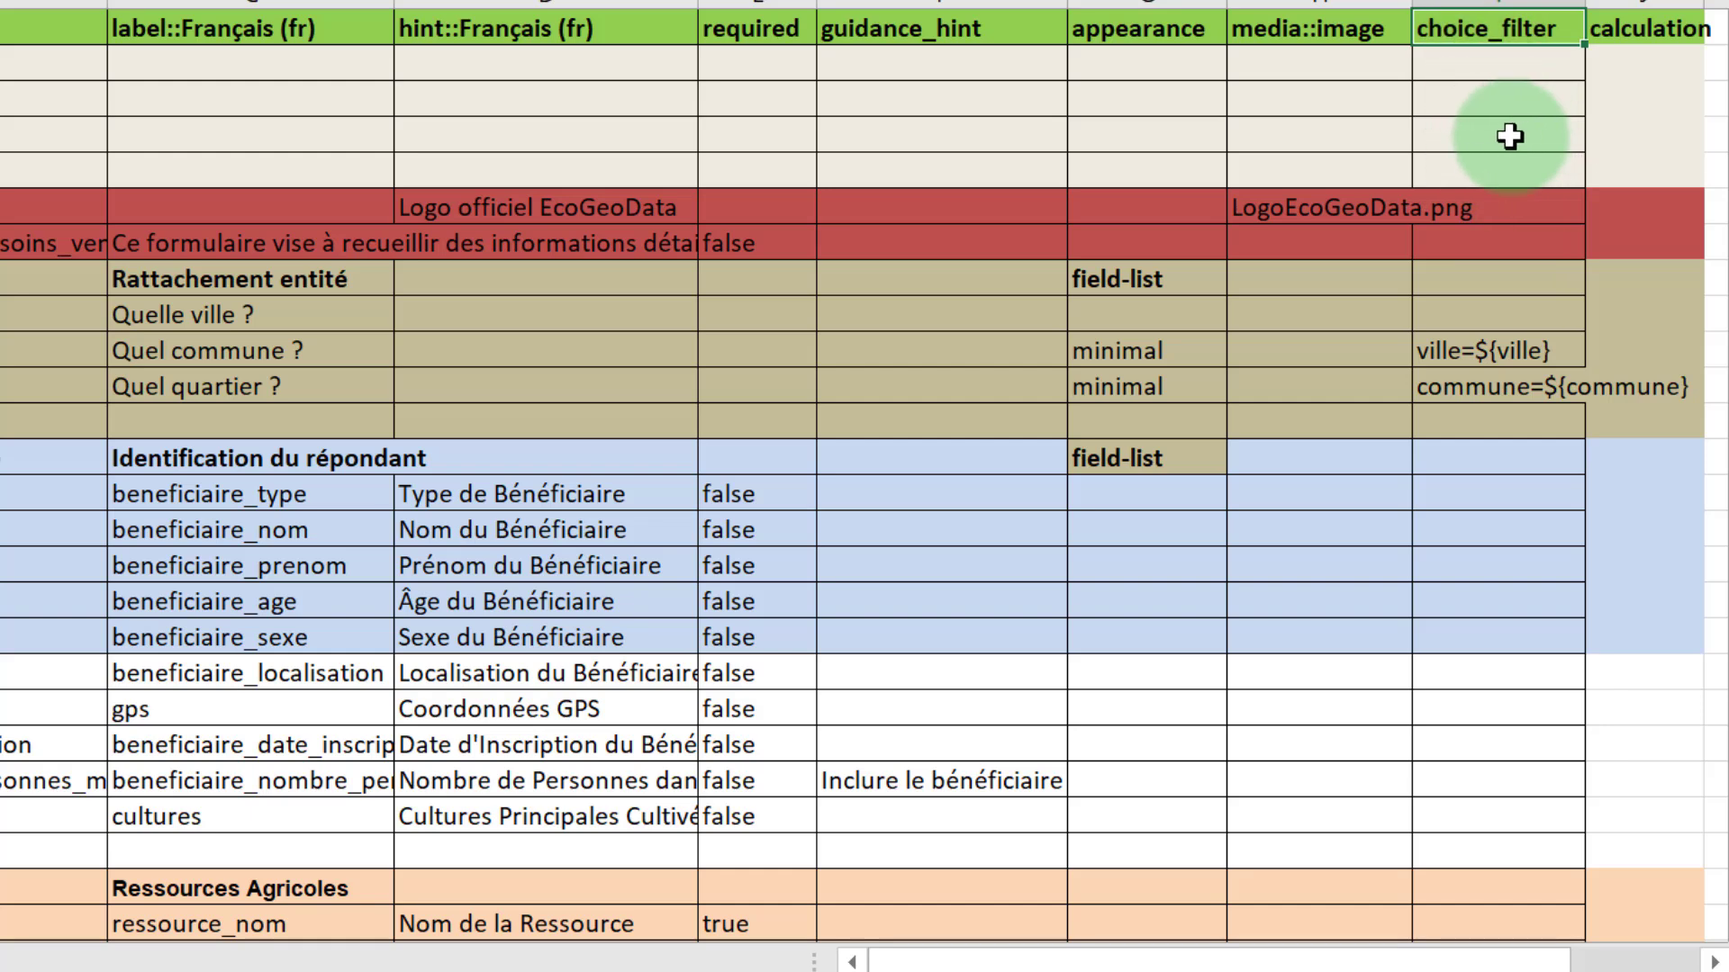
click(1628, 28)
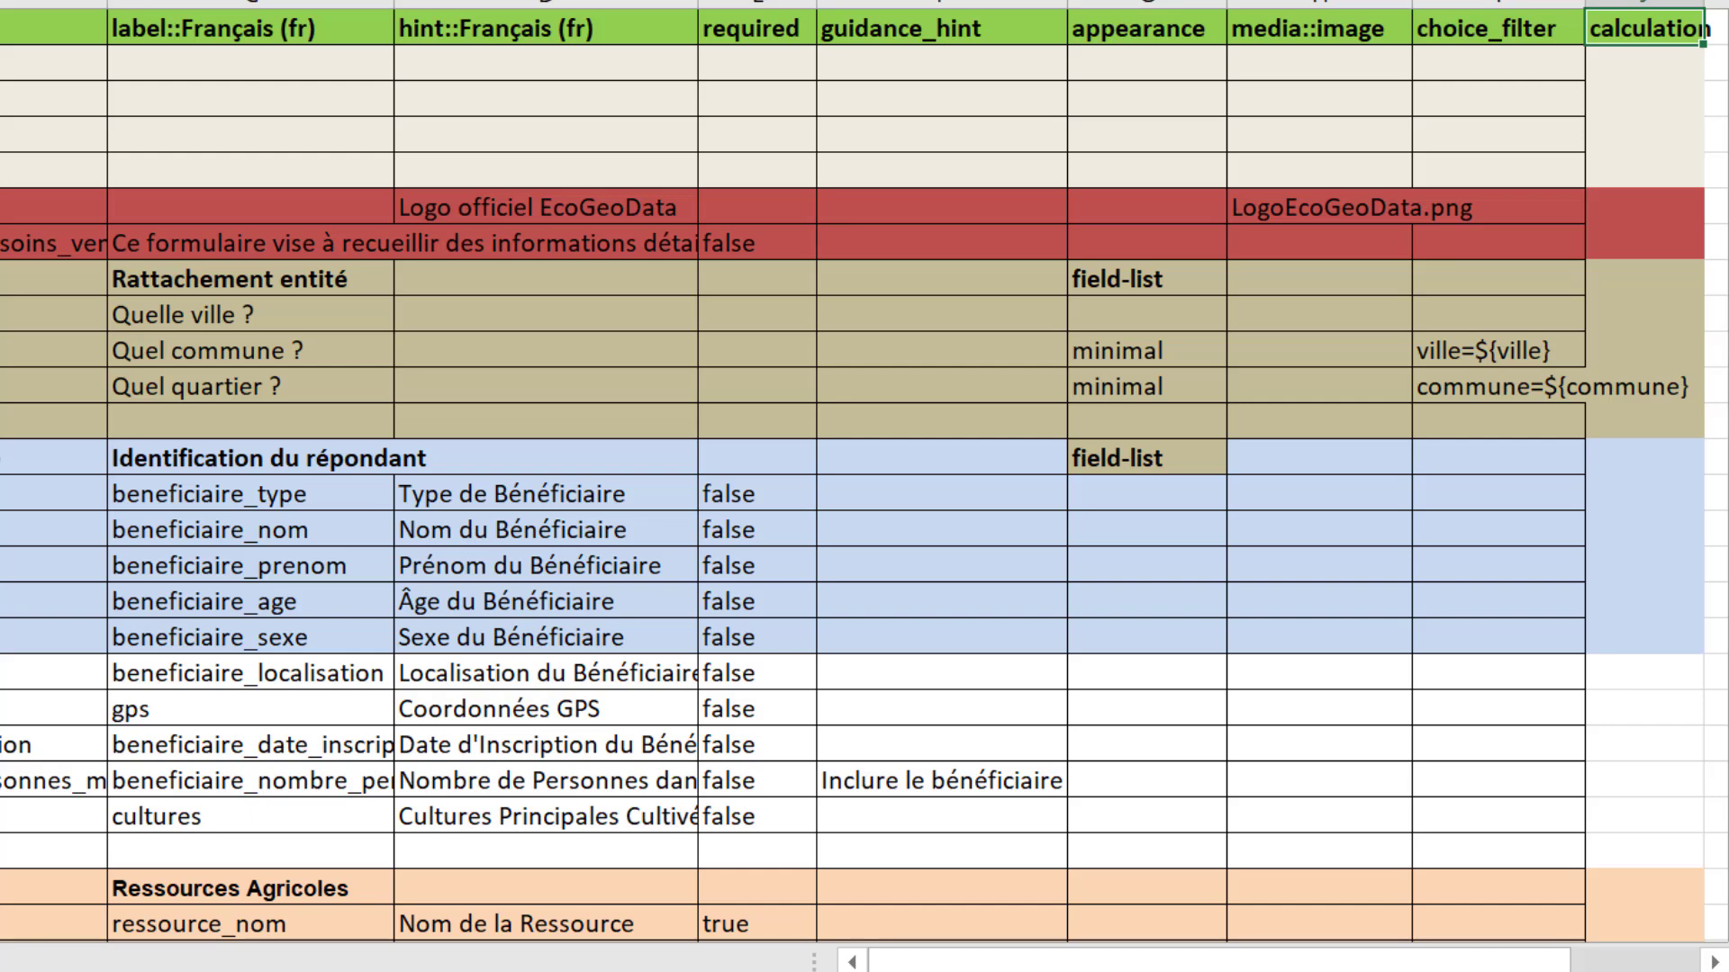
Examine the metadata rows start, end, today and username below the survey sheet's header row
drag(0, 62, 0, 166)
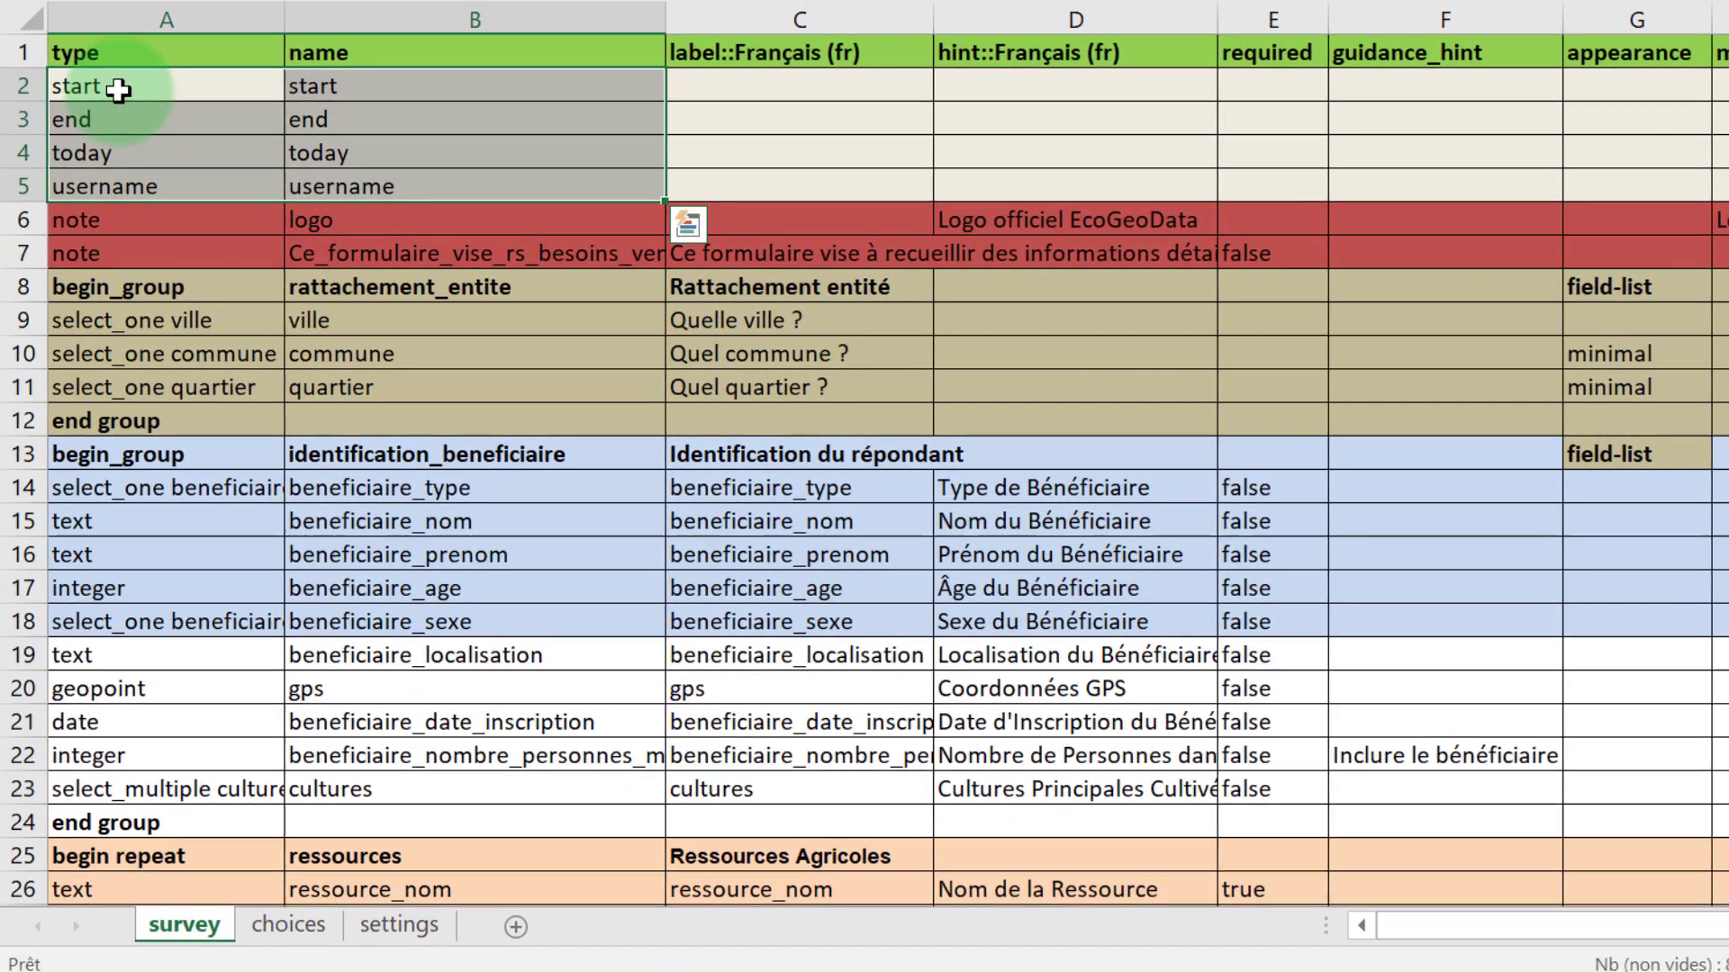
click(120, 90)
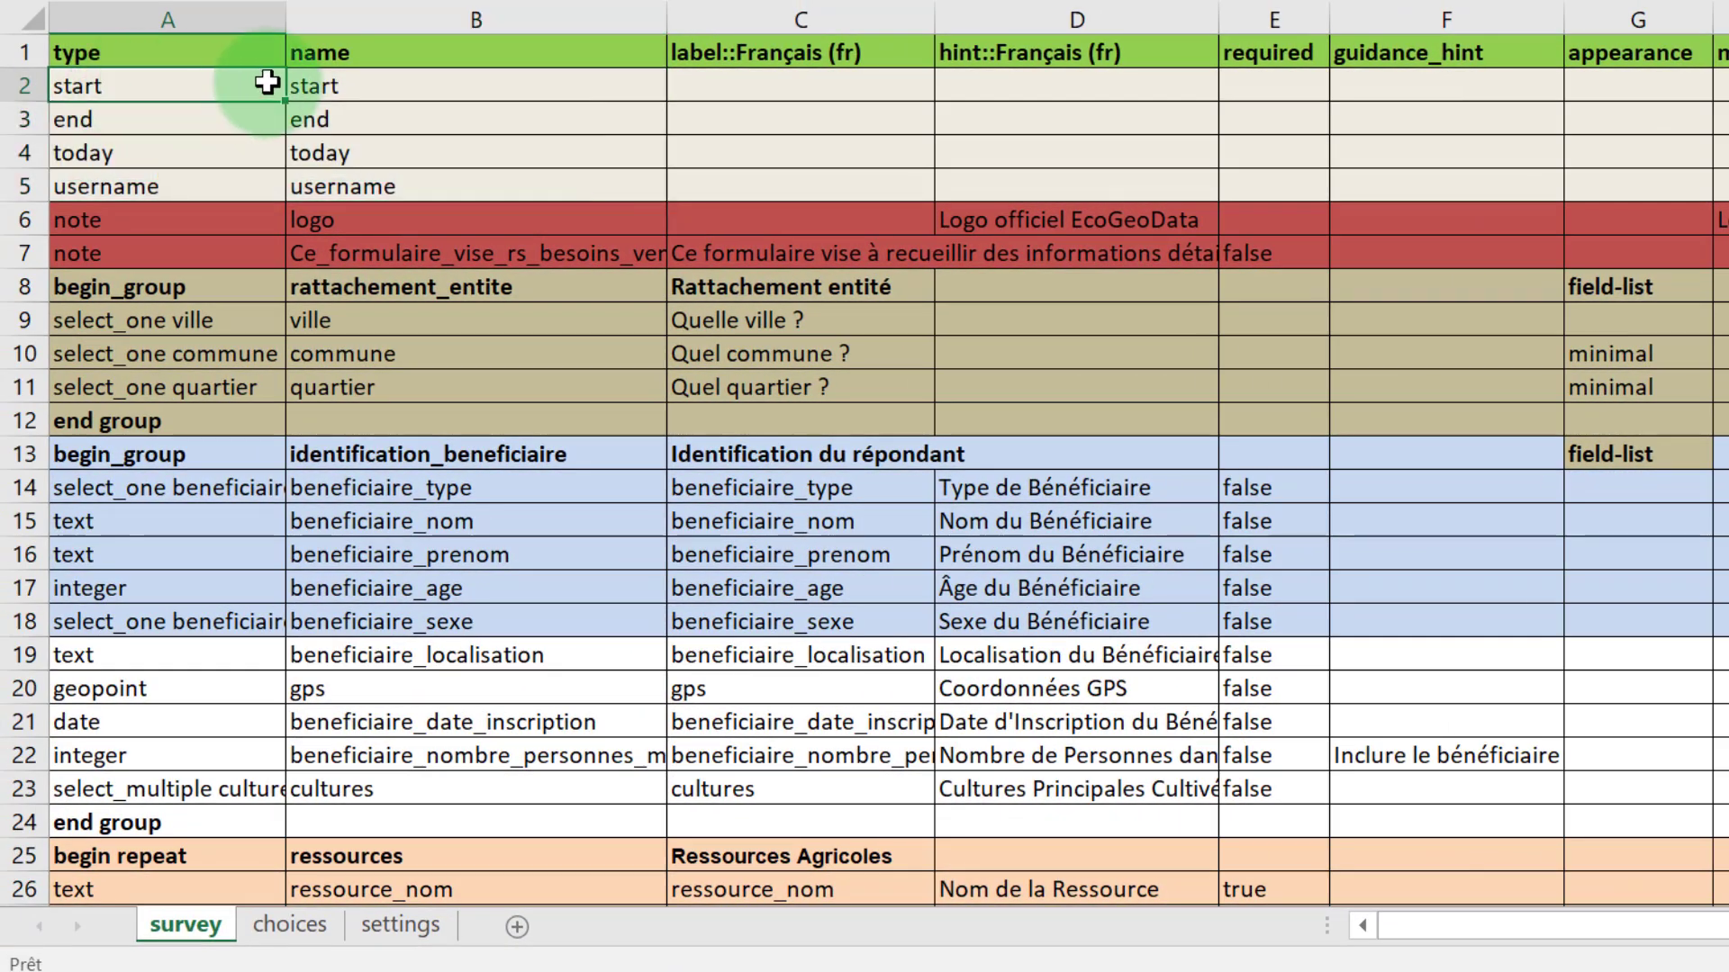
click(357, 93)
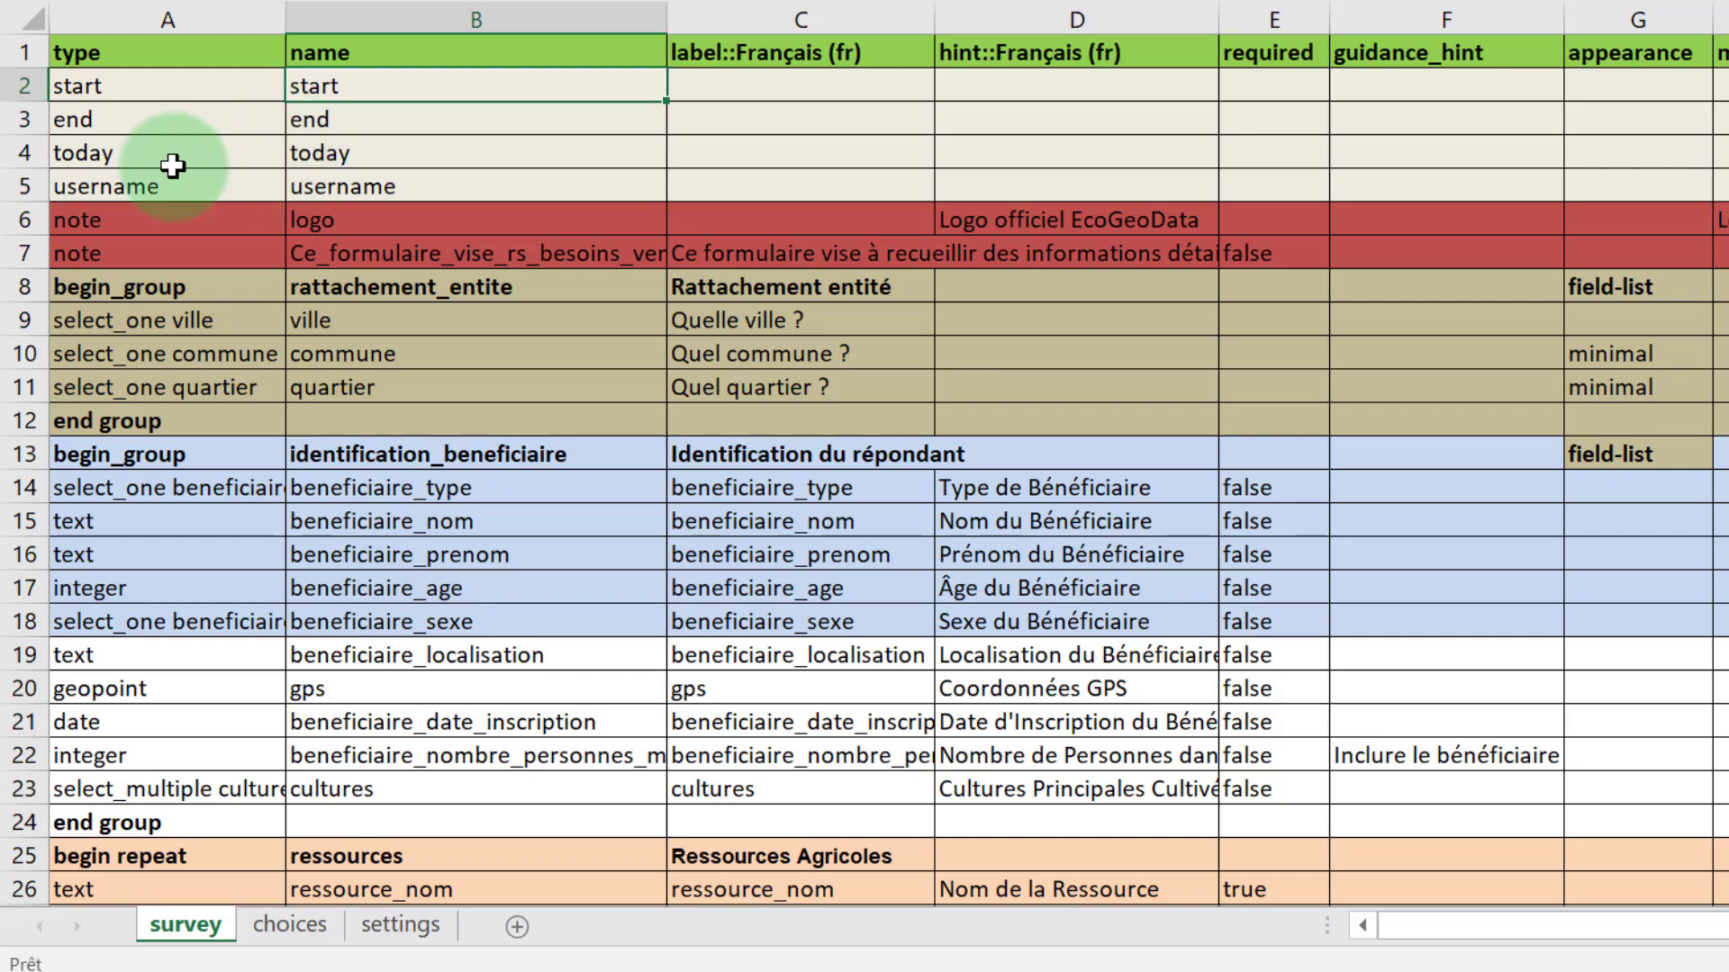
click(259, 156)
click(224, 183)
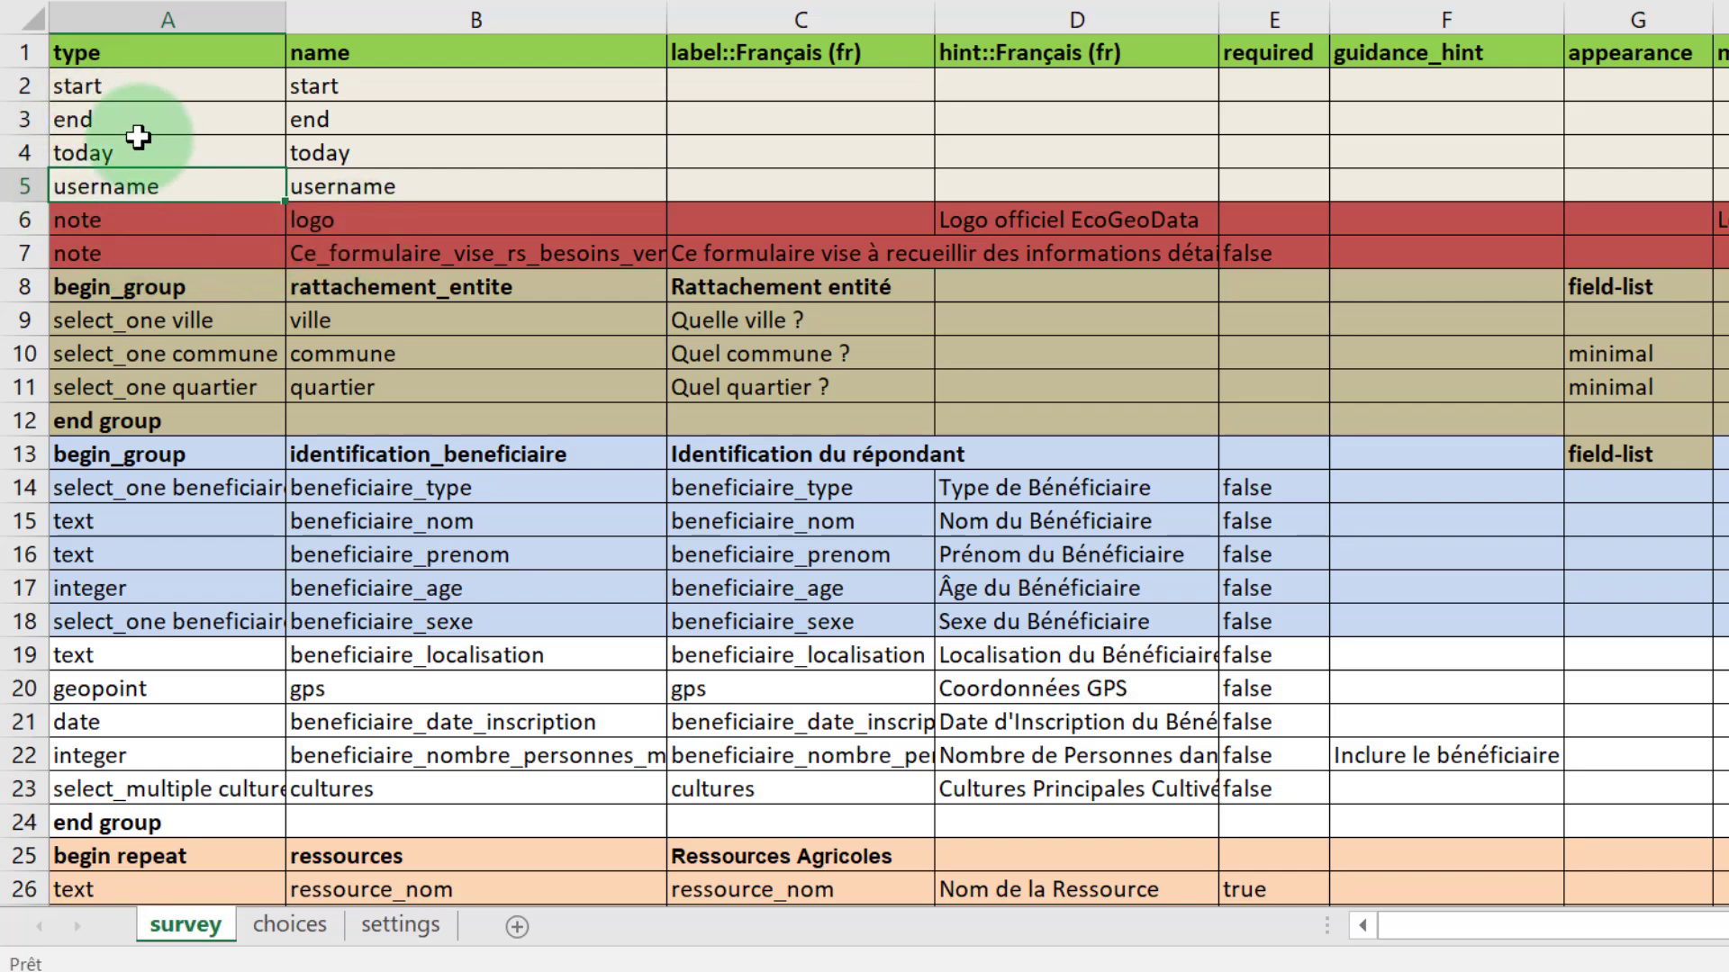
Inspect the two note rows, checking the logo's name, hint and media::image entry and the introductory note's type and label
click(371, 217)
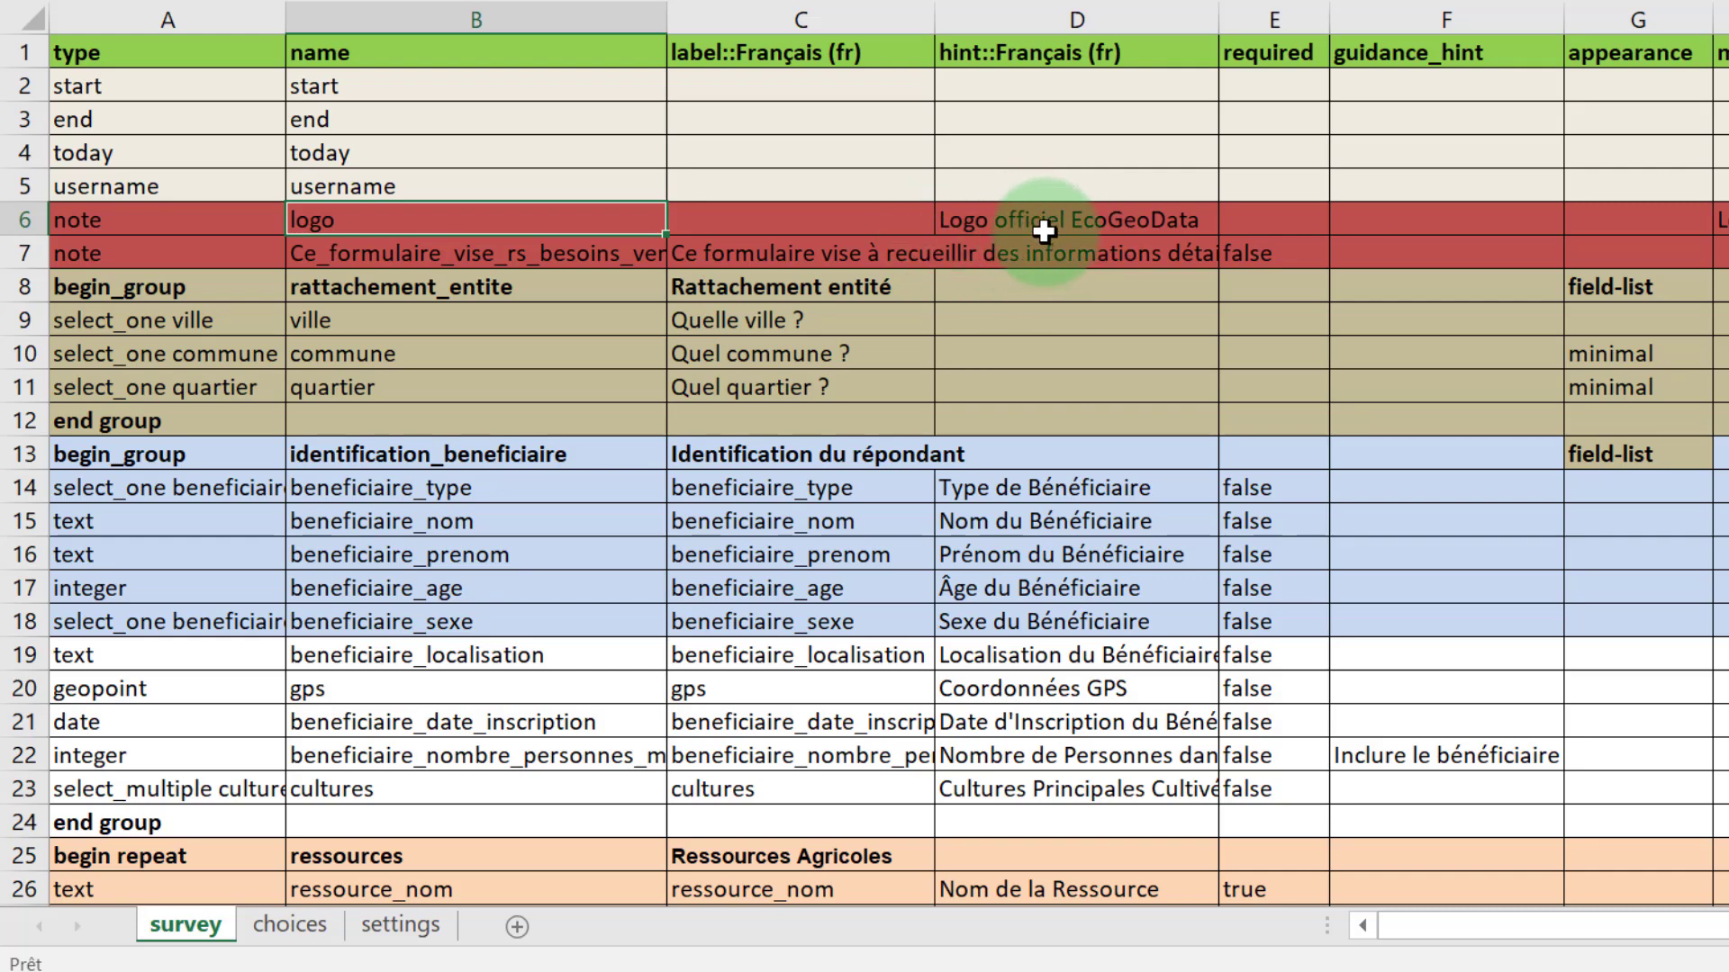
click(1132, 221)
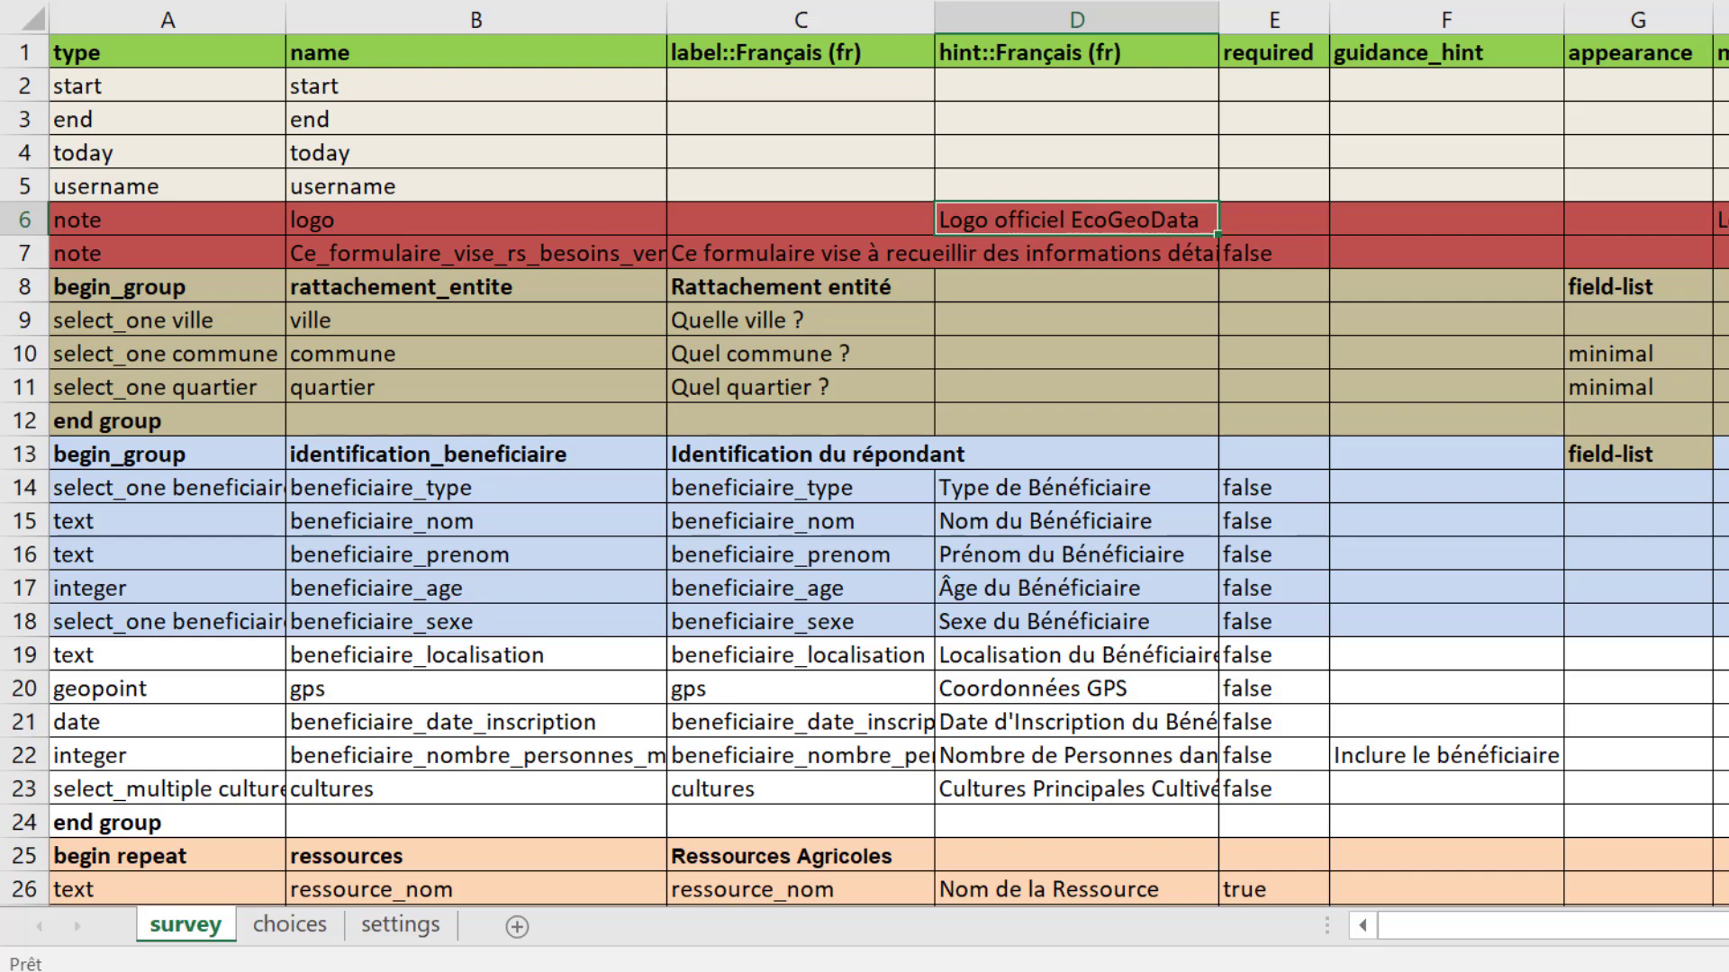
click(1725, 52)
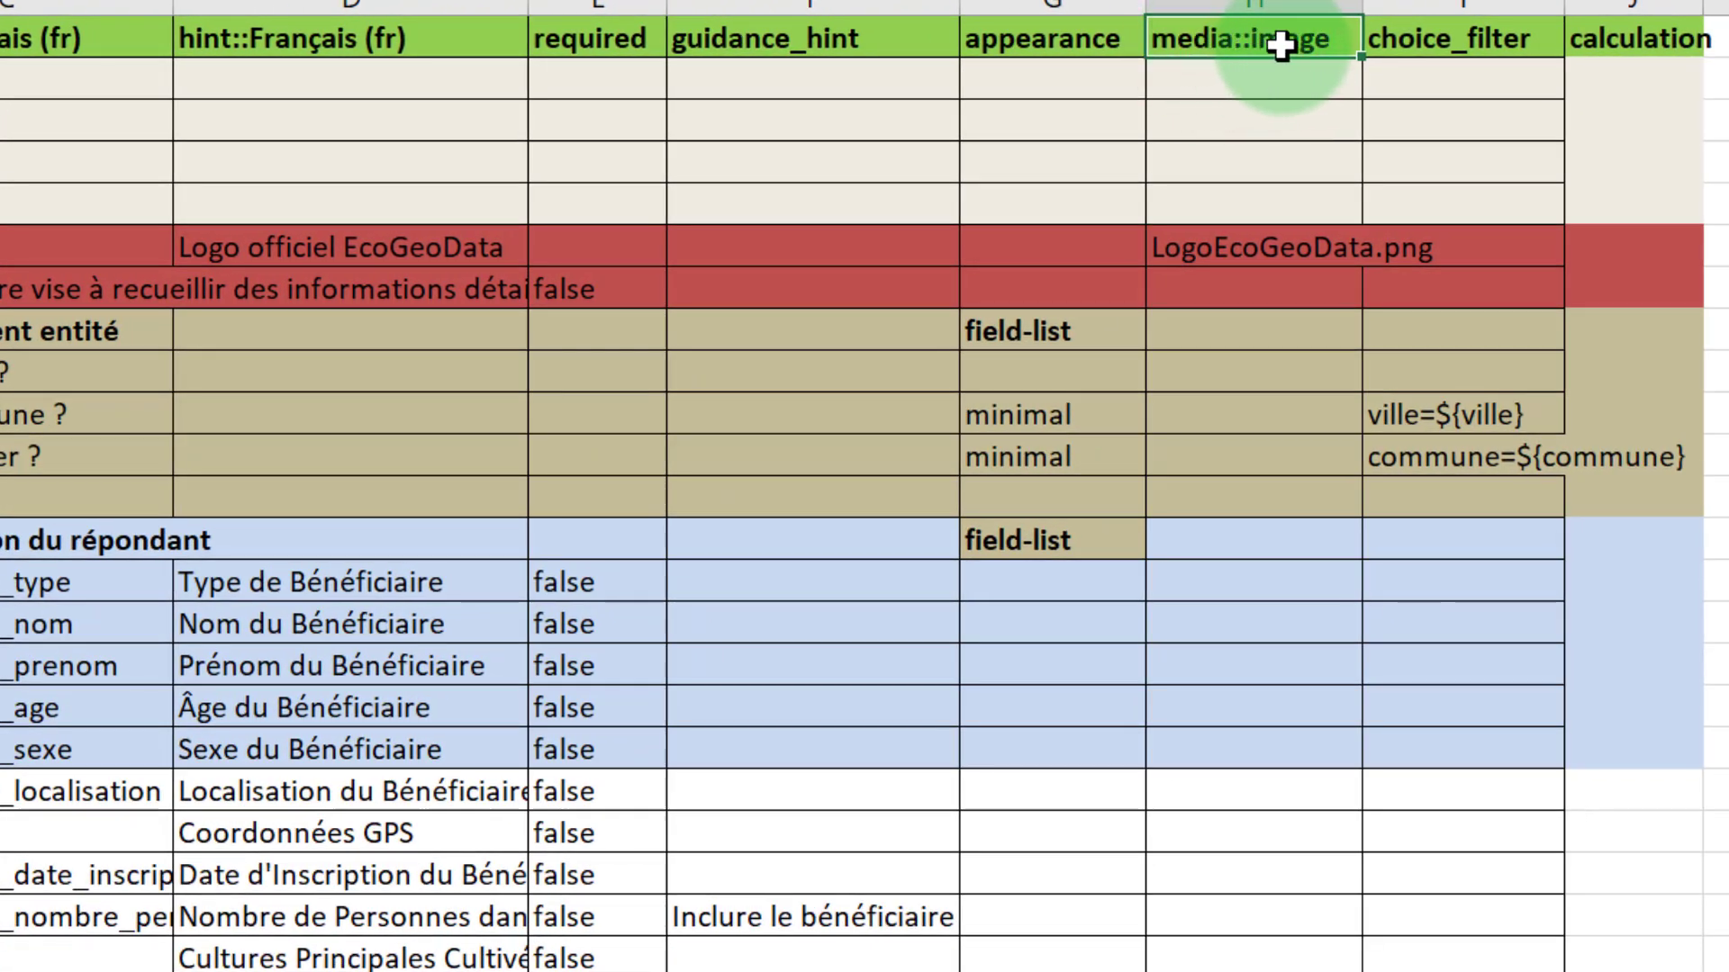
click(1212, 258)
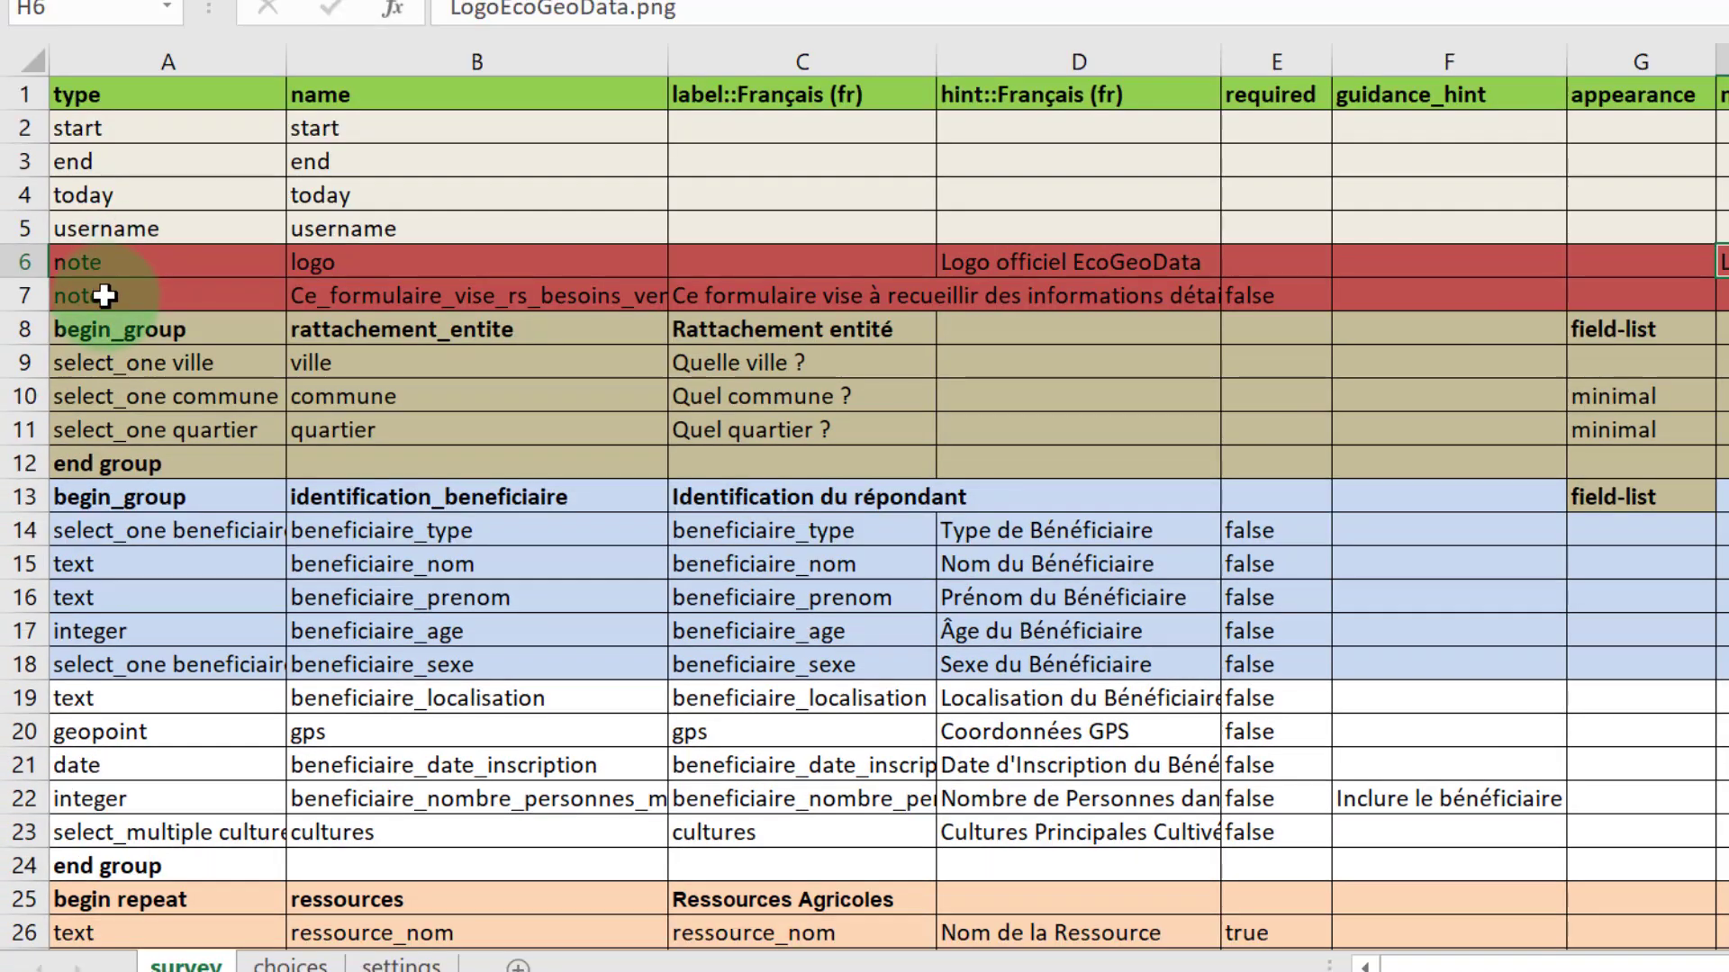
click(109, 298)
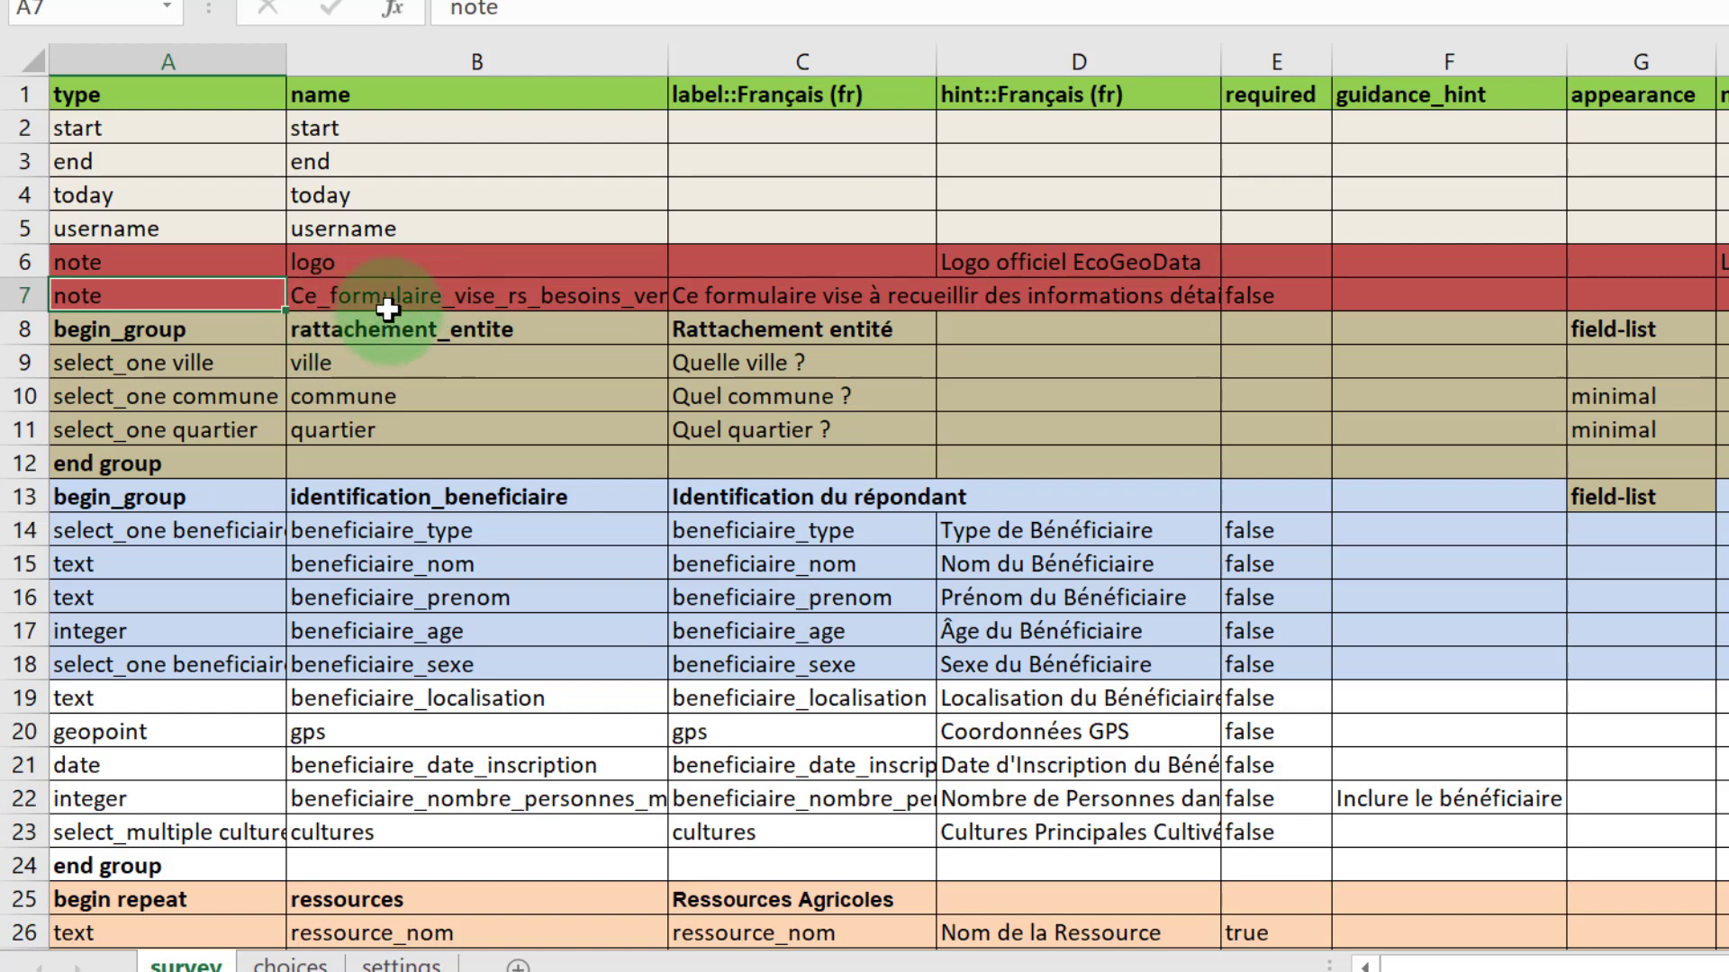
click(714, 298)
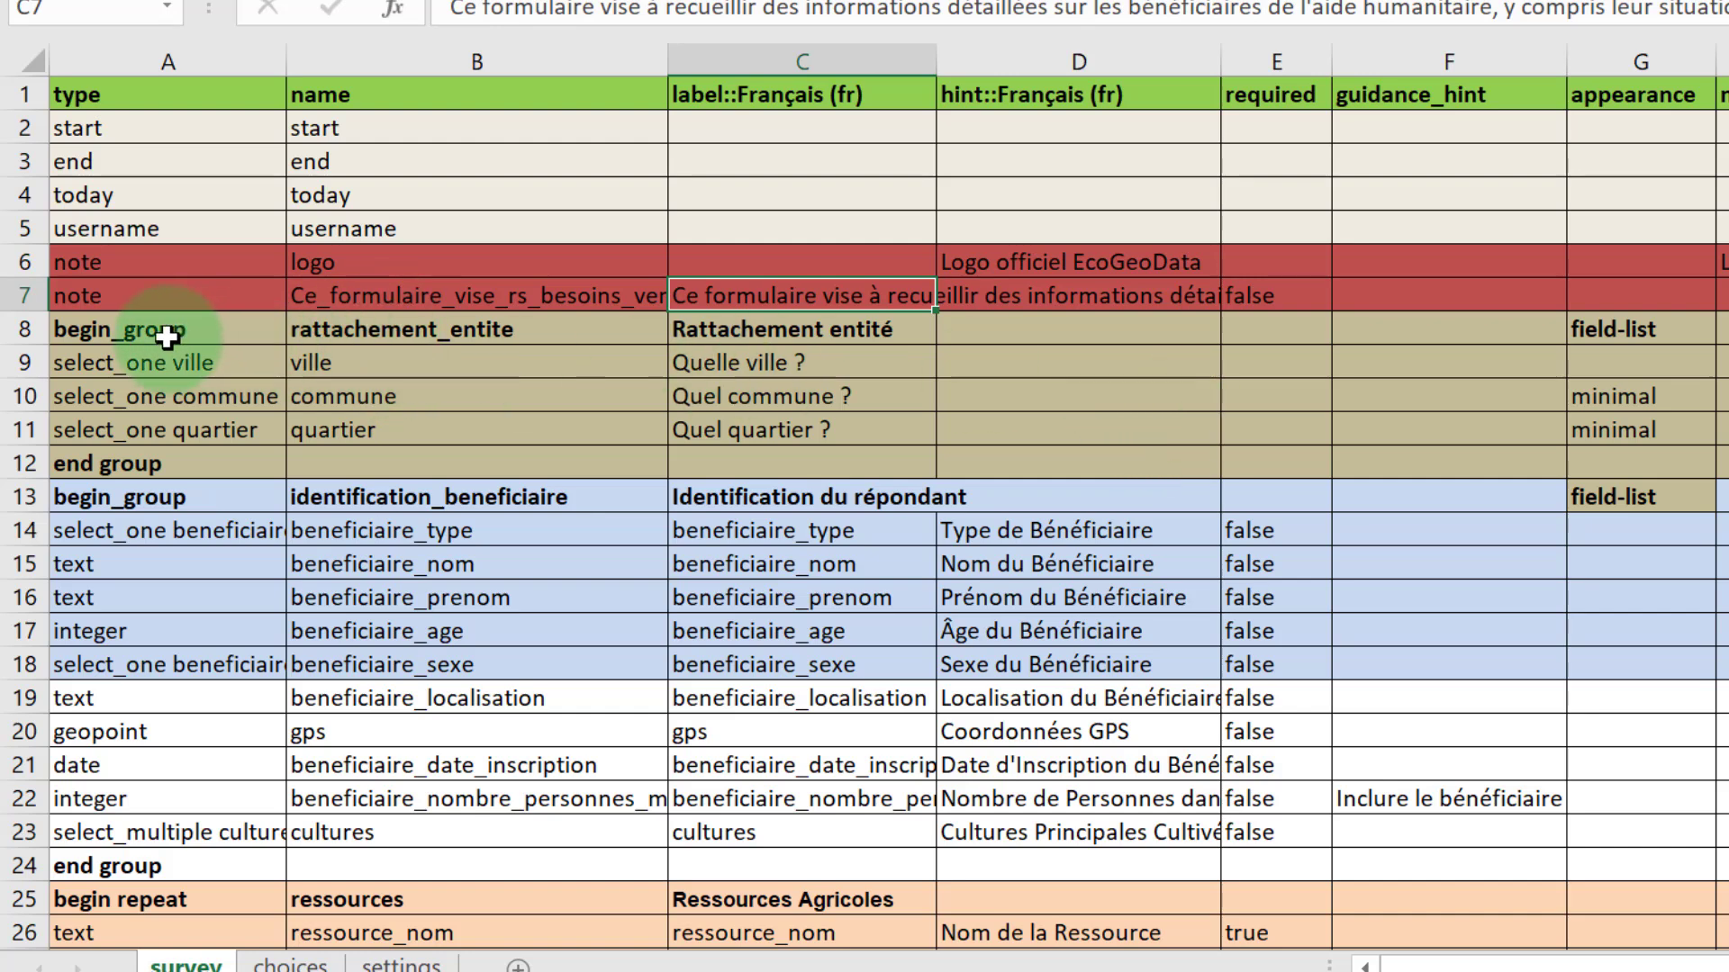
Examine how the rattachement_entite group is built, from its begin_group row through the three select_one questions to end group
click(126, 333)
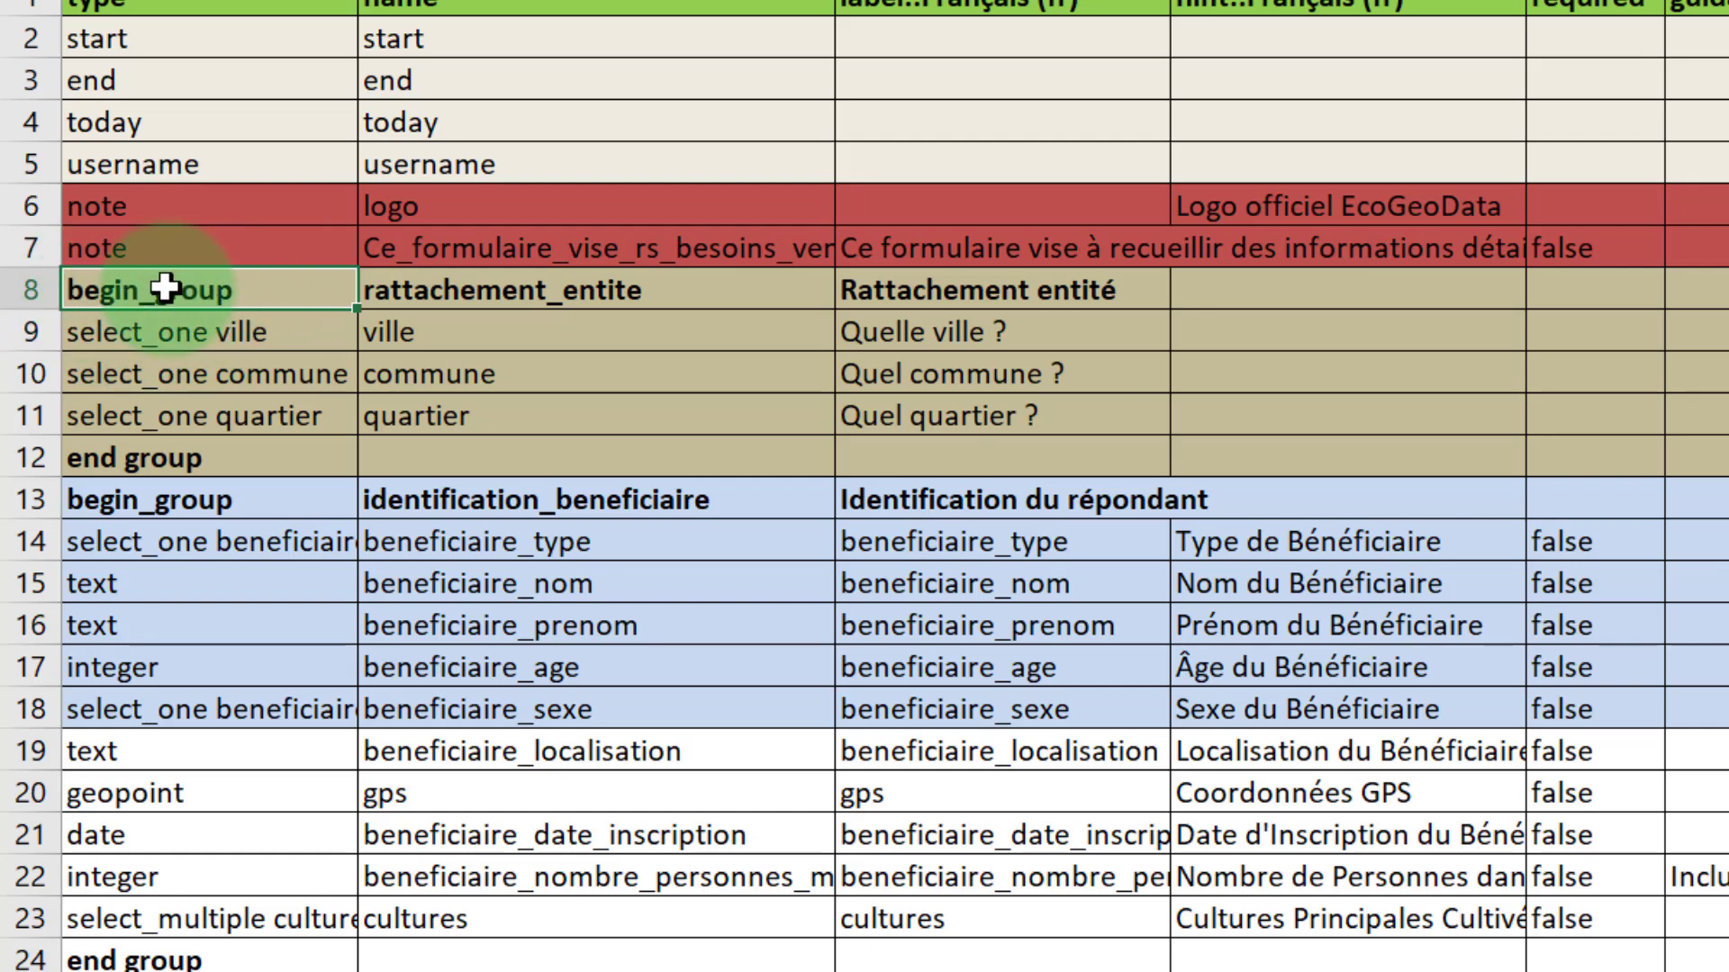
click(271, 335)
click(240, 378)
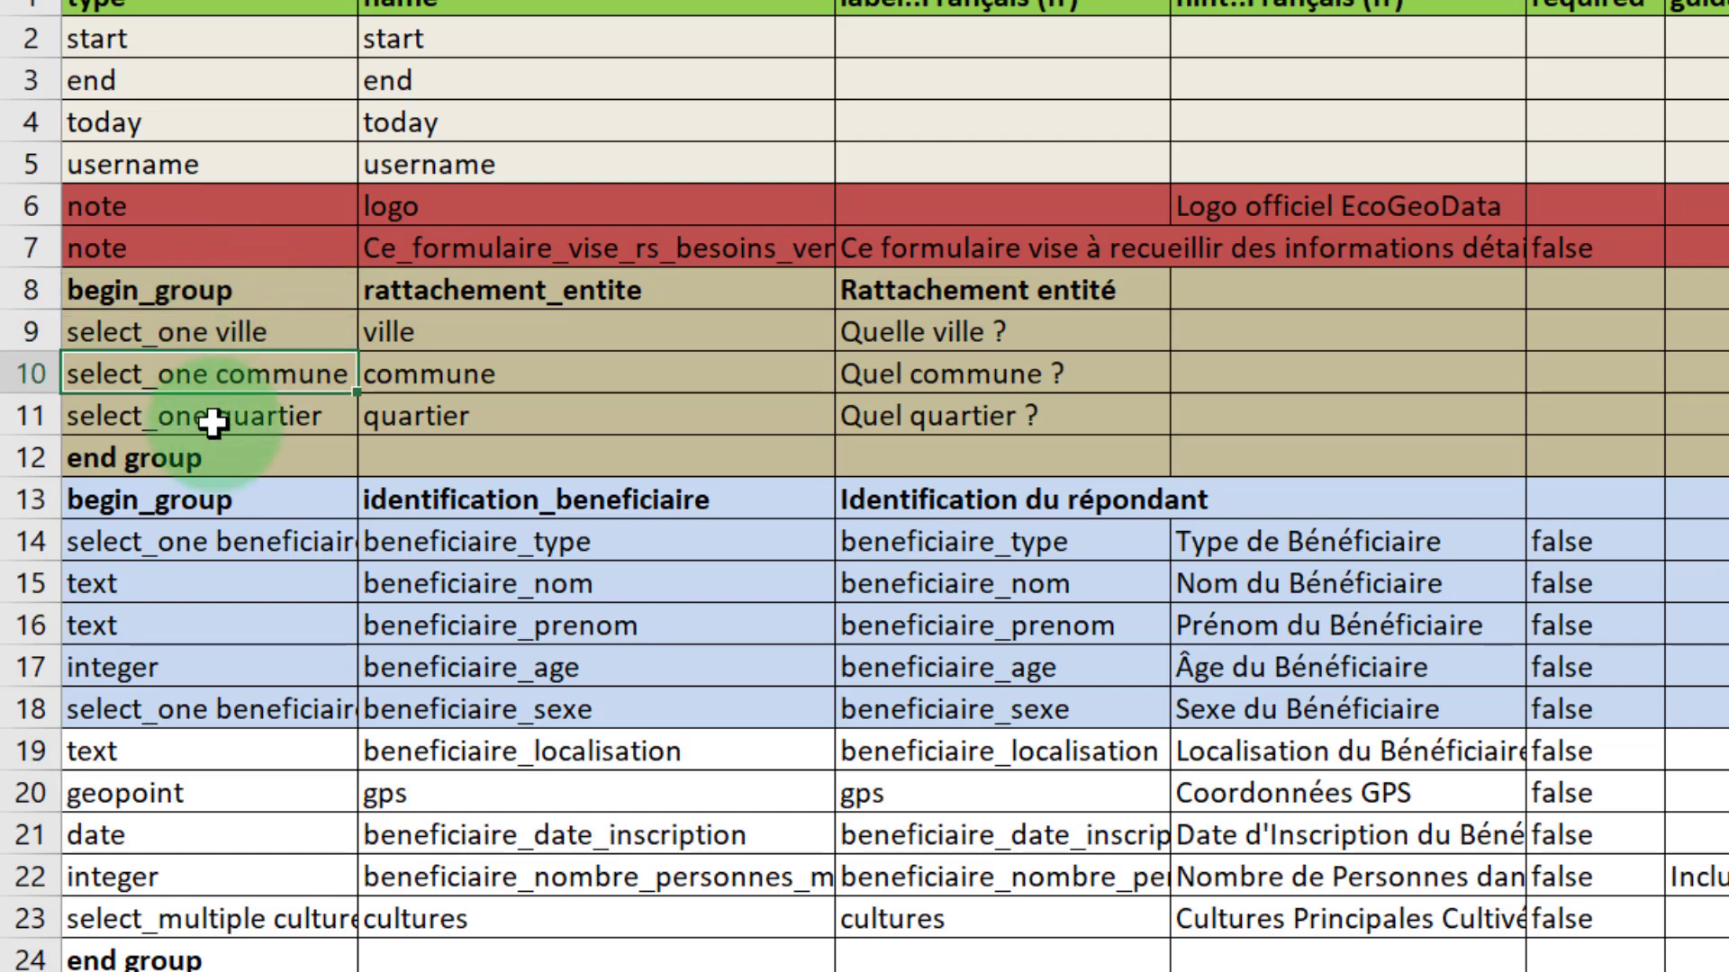
click(220, 421)
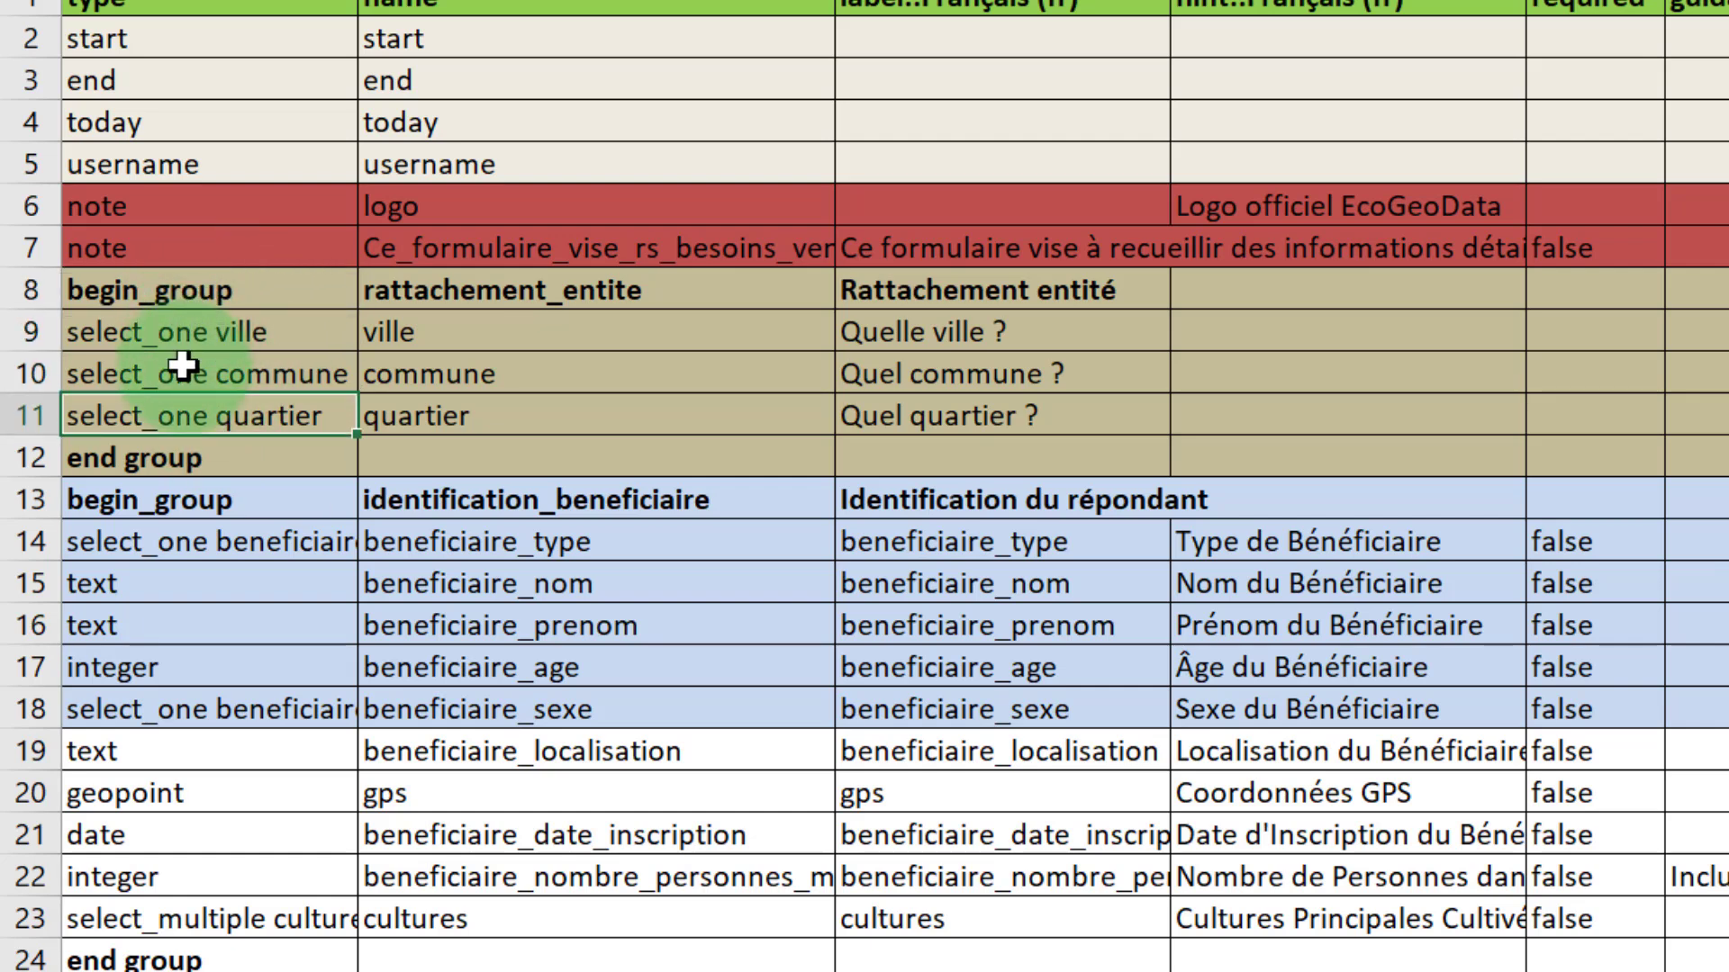
click(119, 461)
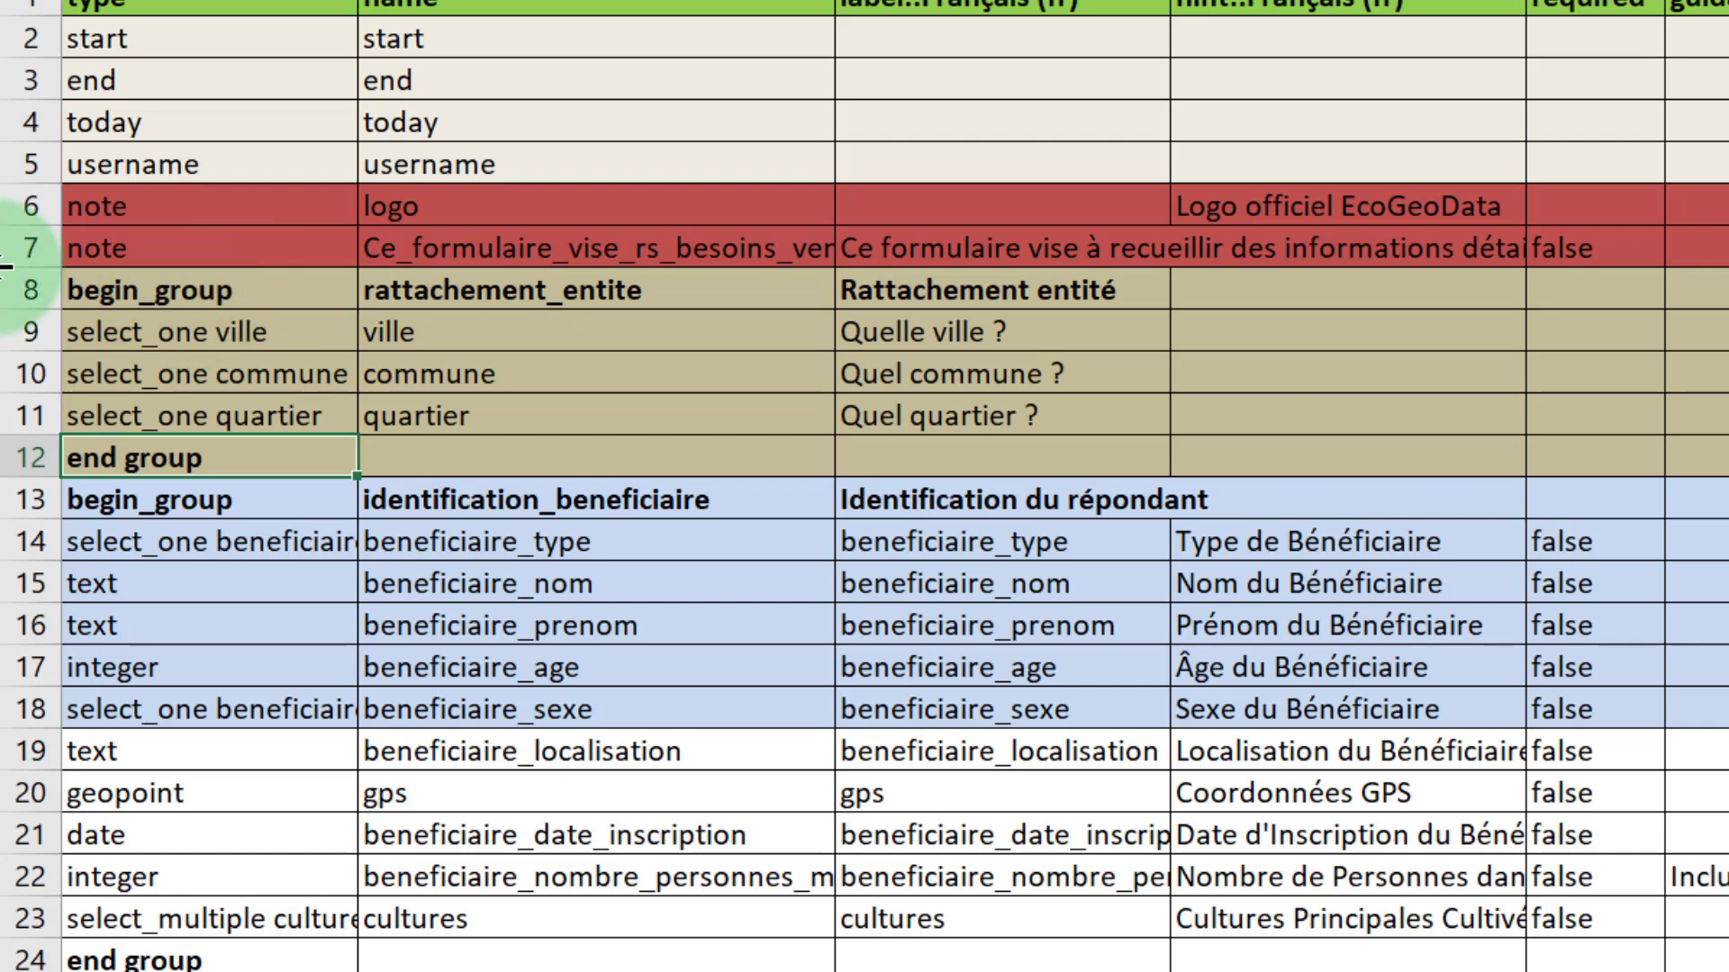
click(115, 286)
click(124, 456)
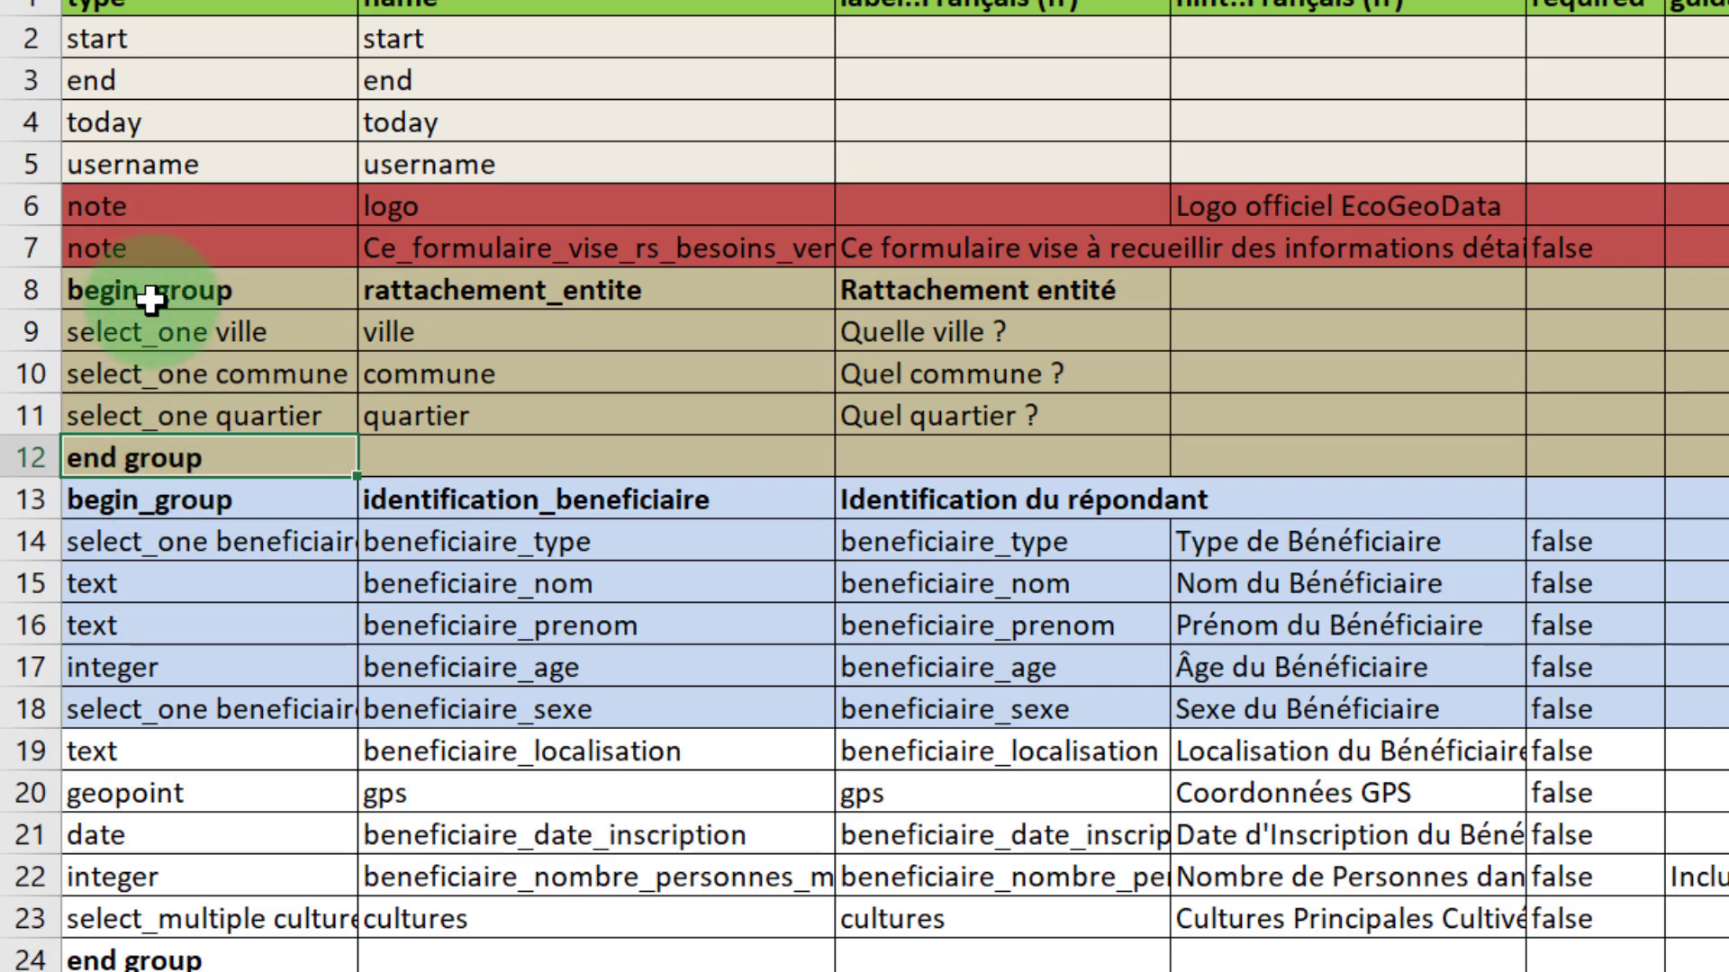
Check the select_one types of the ville, commune and quartier questions and the name of the ville question
drag(154, 334, 206, 321)
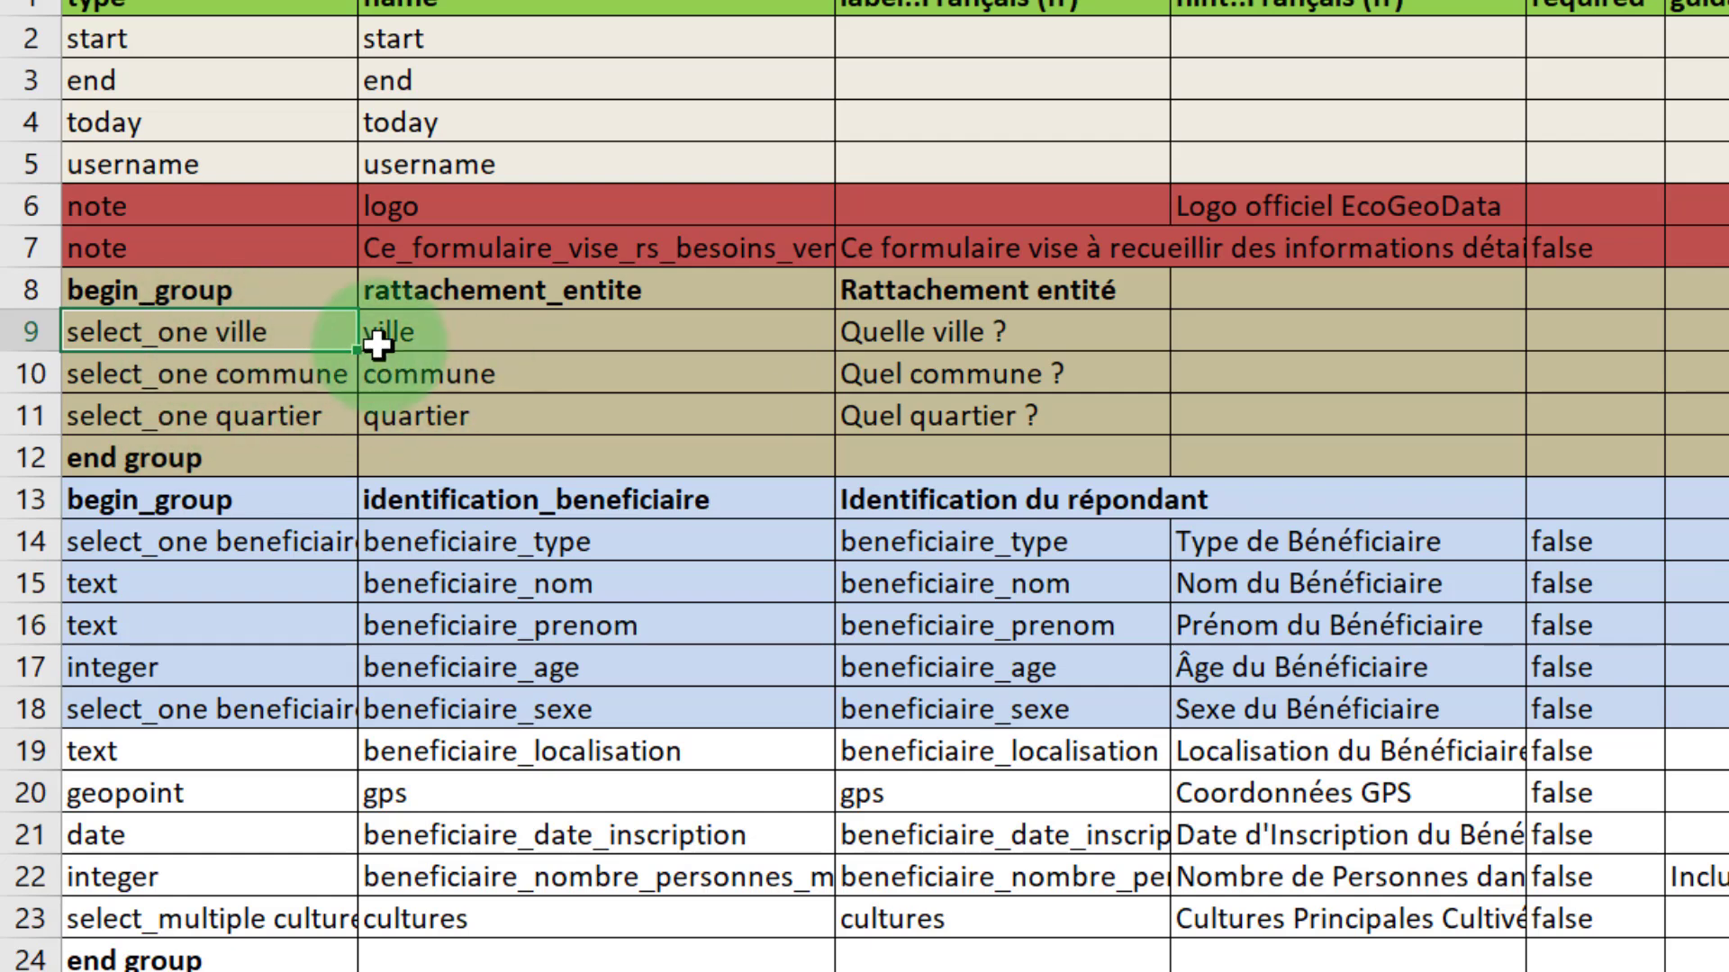
click(419, 331)
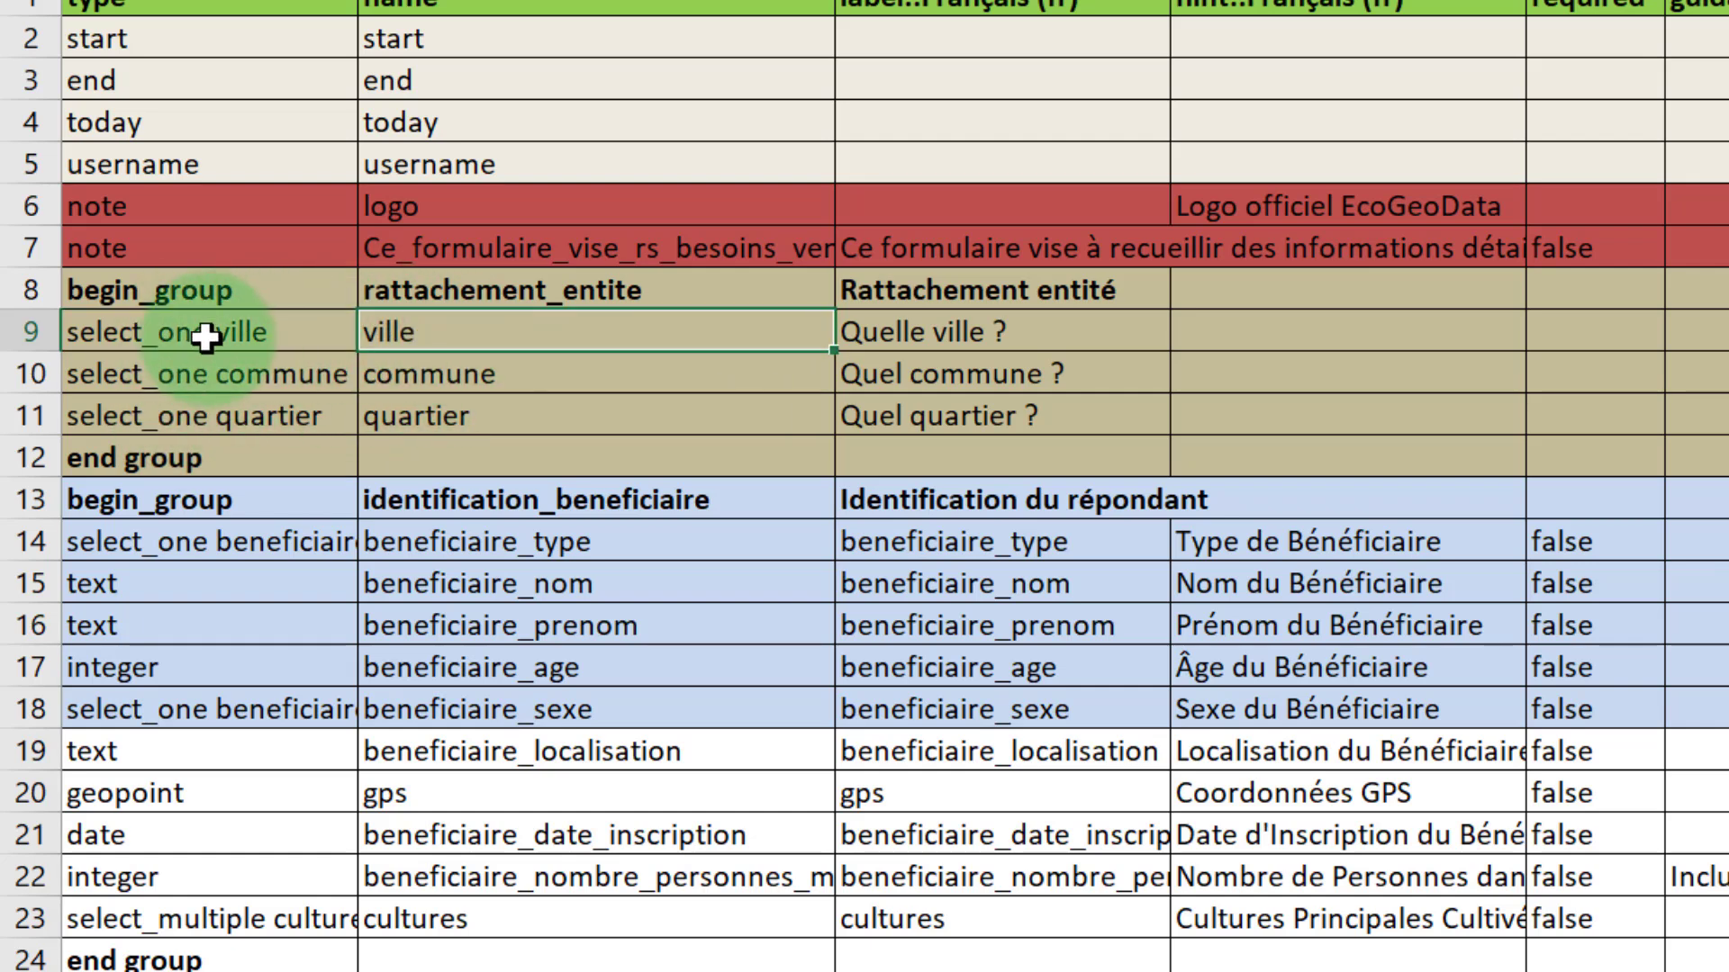
click(308, 376)
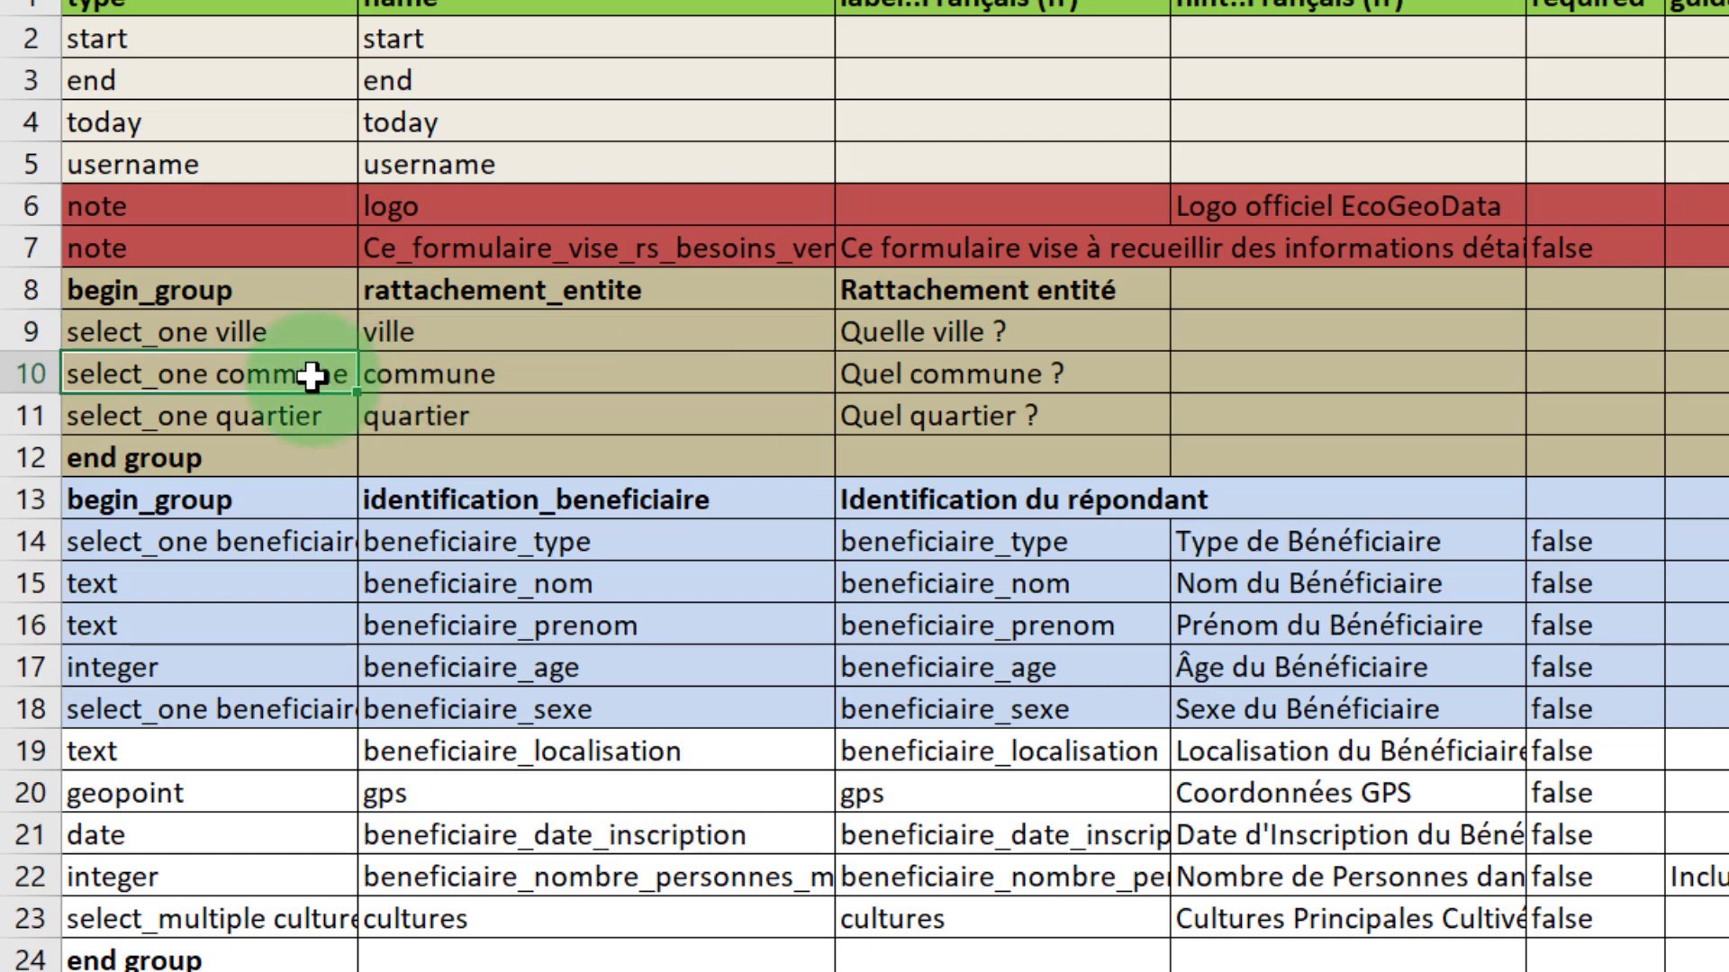
click(305, 410)
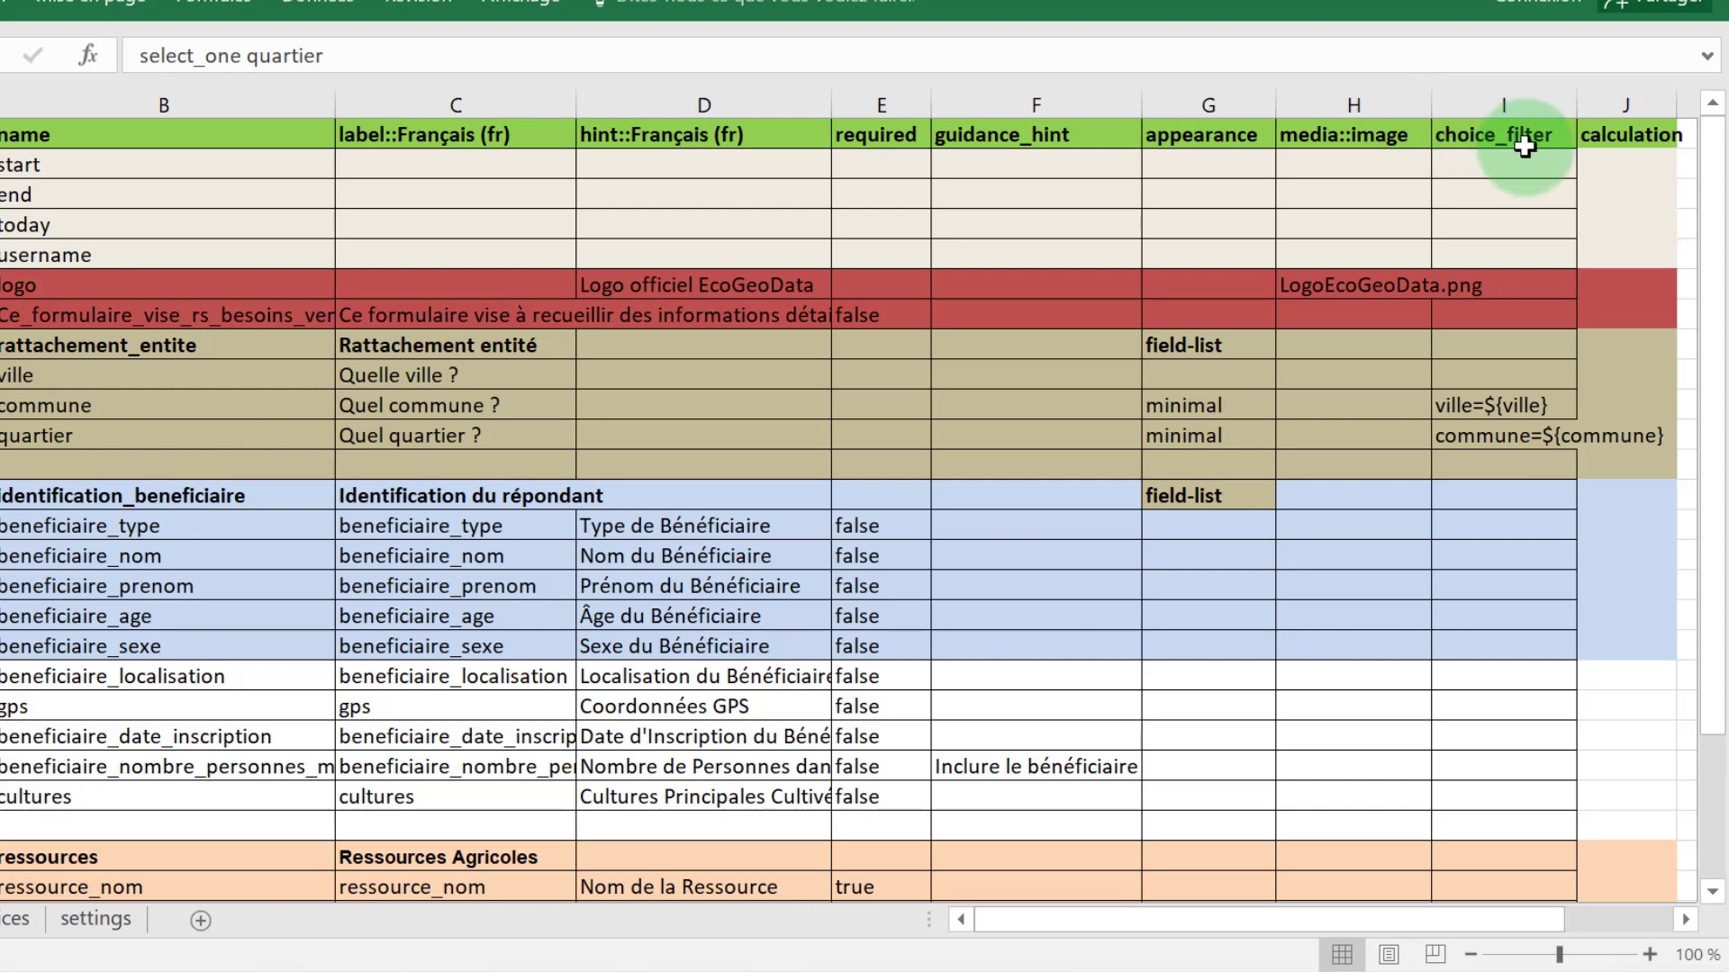
Examine the choice_filter entries of the commune and quartier questions, comparing each part of the filter expressions with the question names
click(1494, 133)
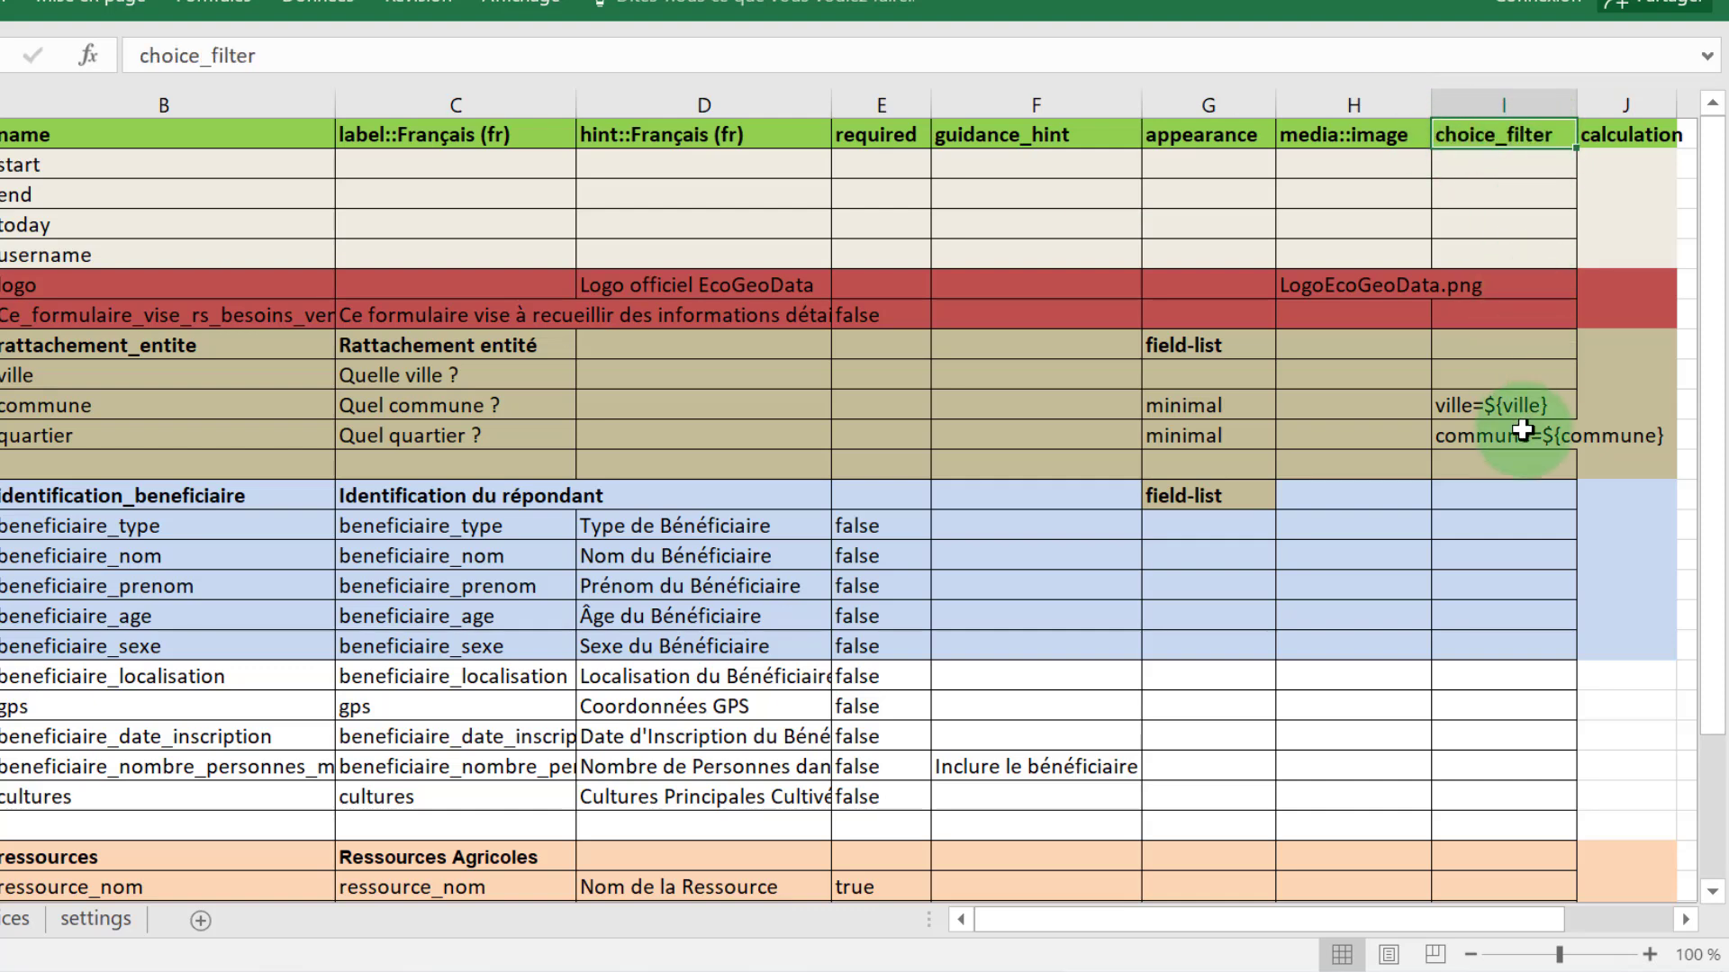
click(1461, 412)
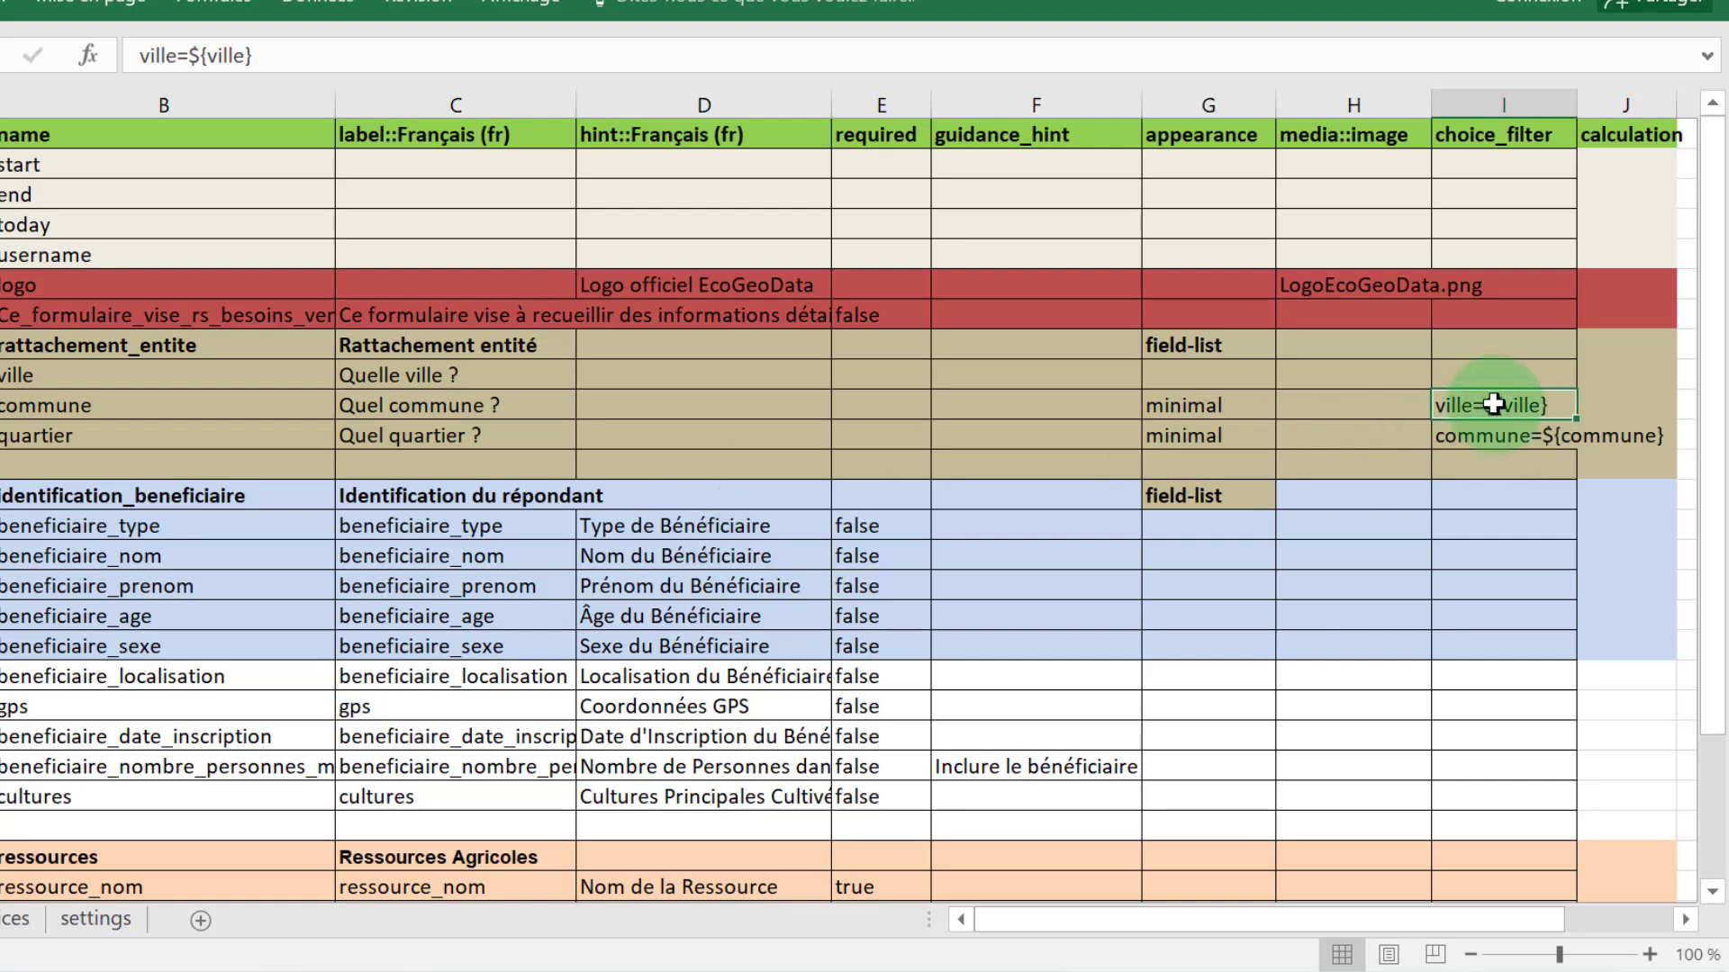
click(63, 375)
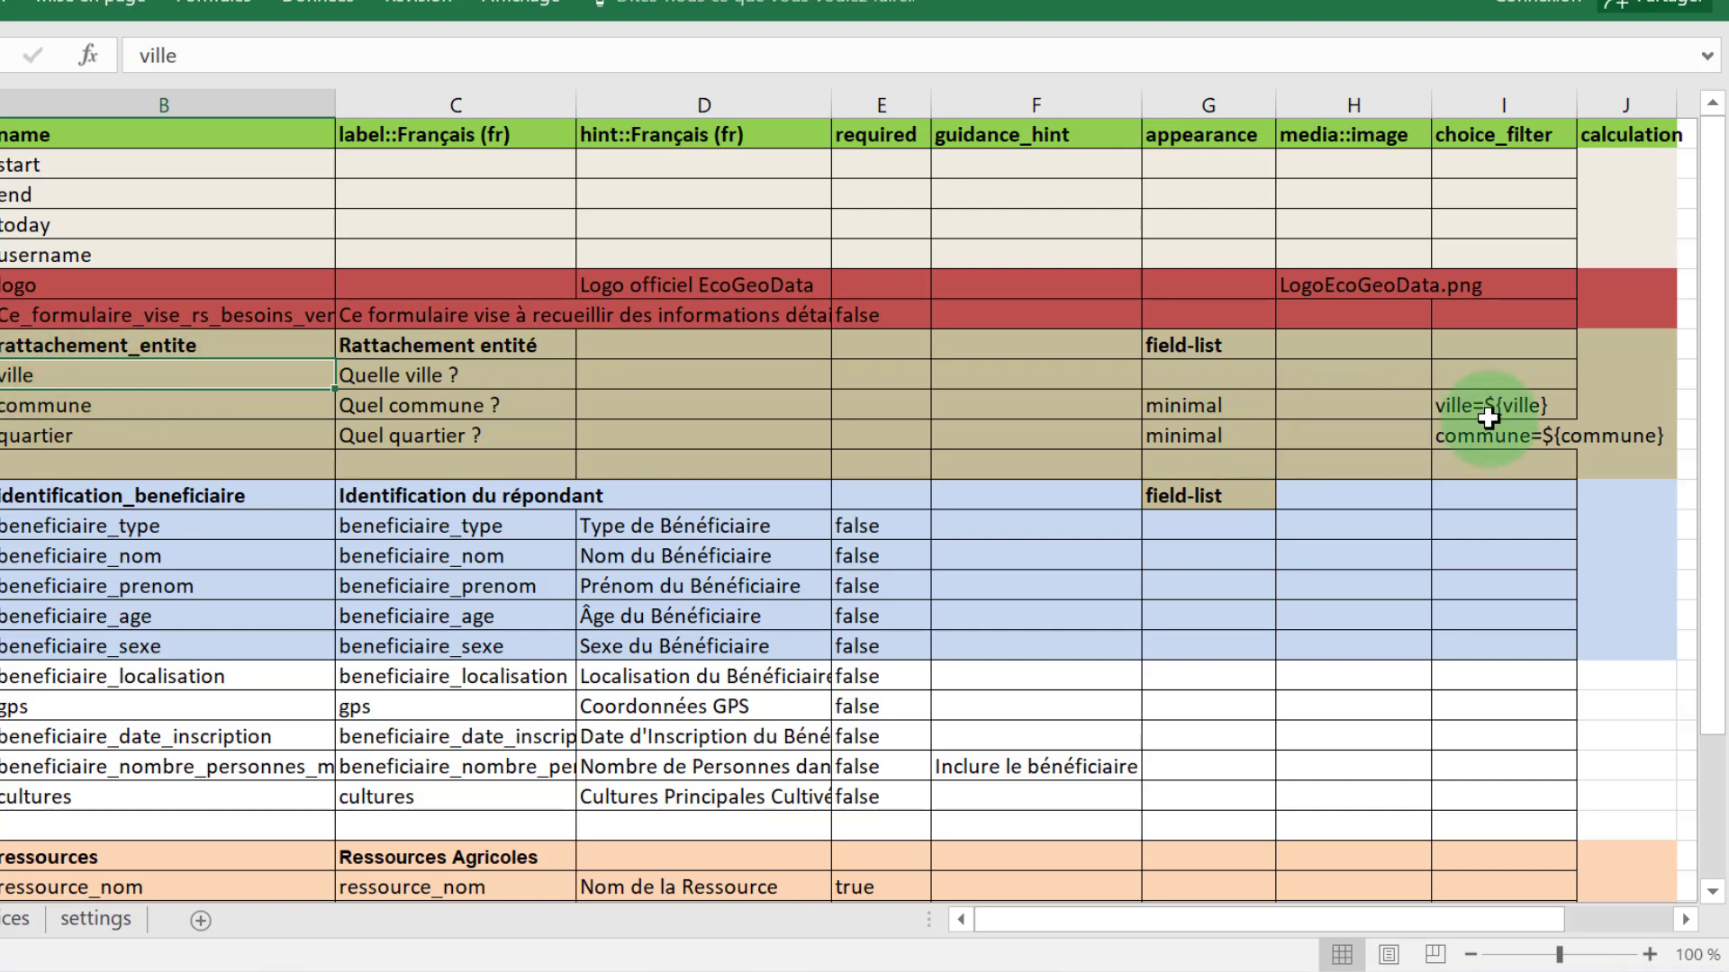
click(1521, 437)
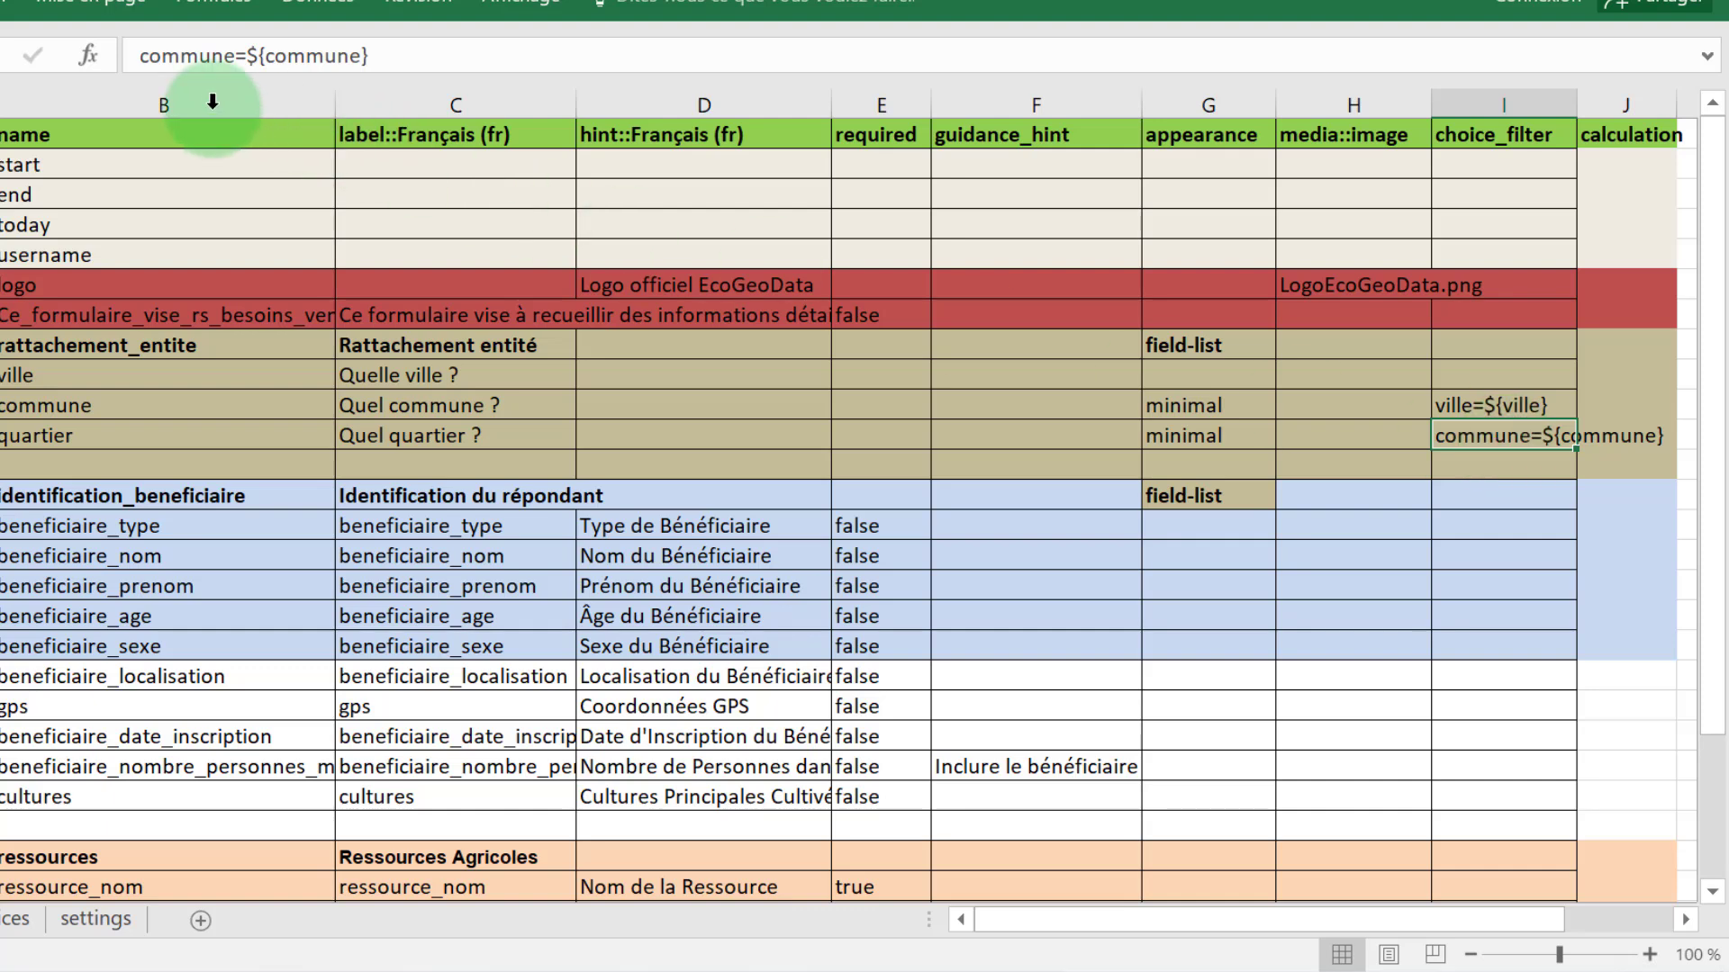
drag(137, 56, 229, 46)
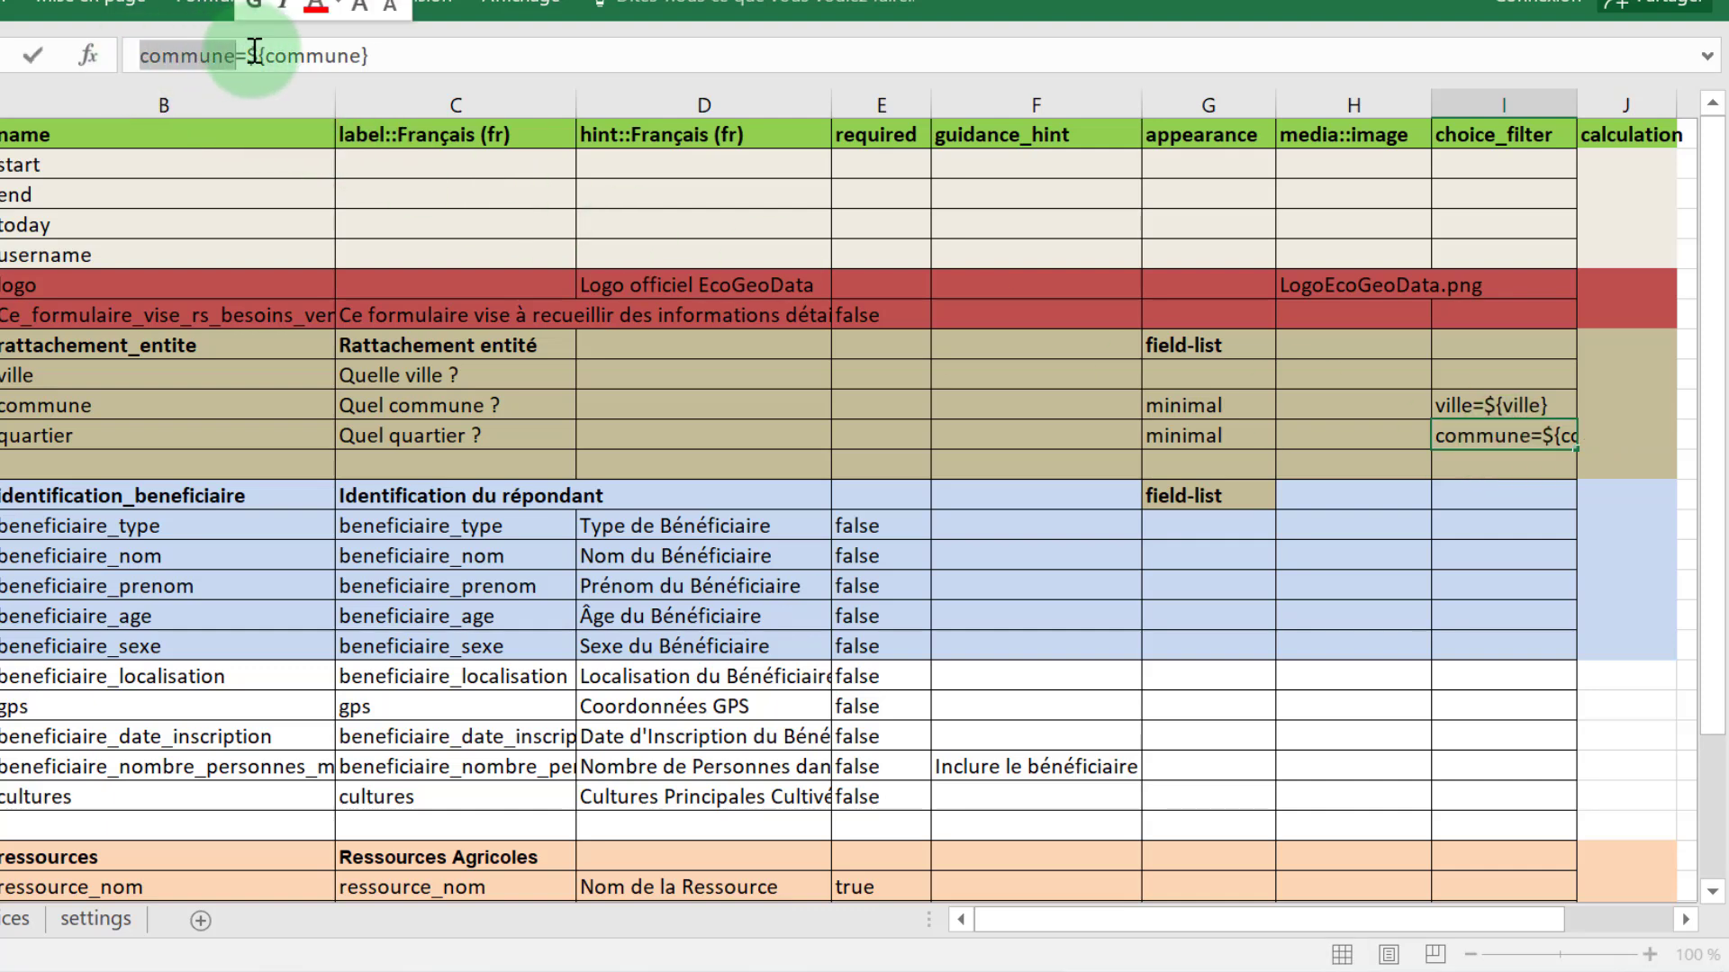
click(255, 54)
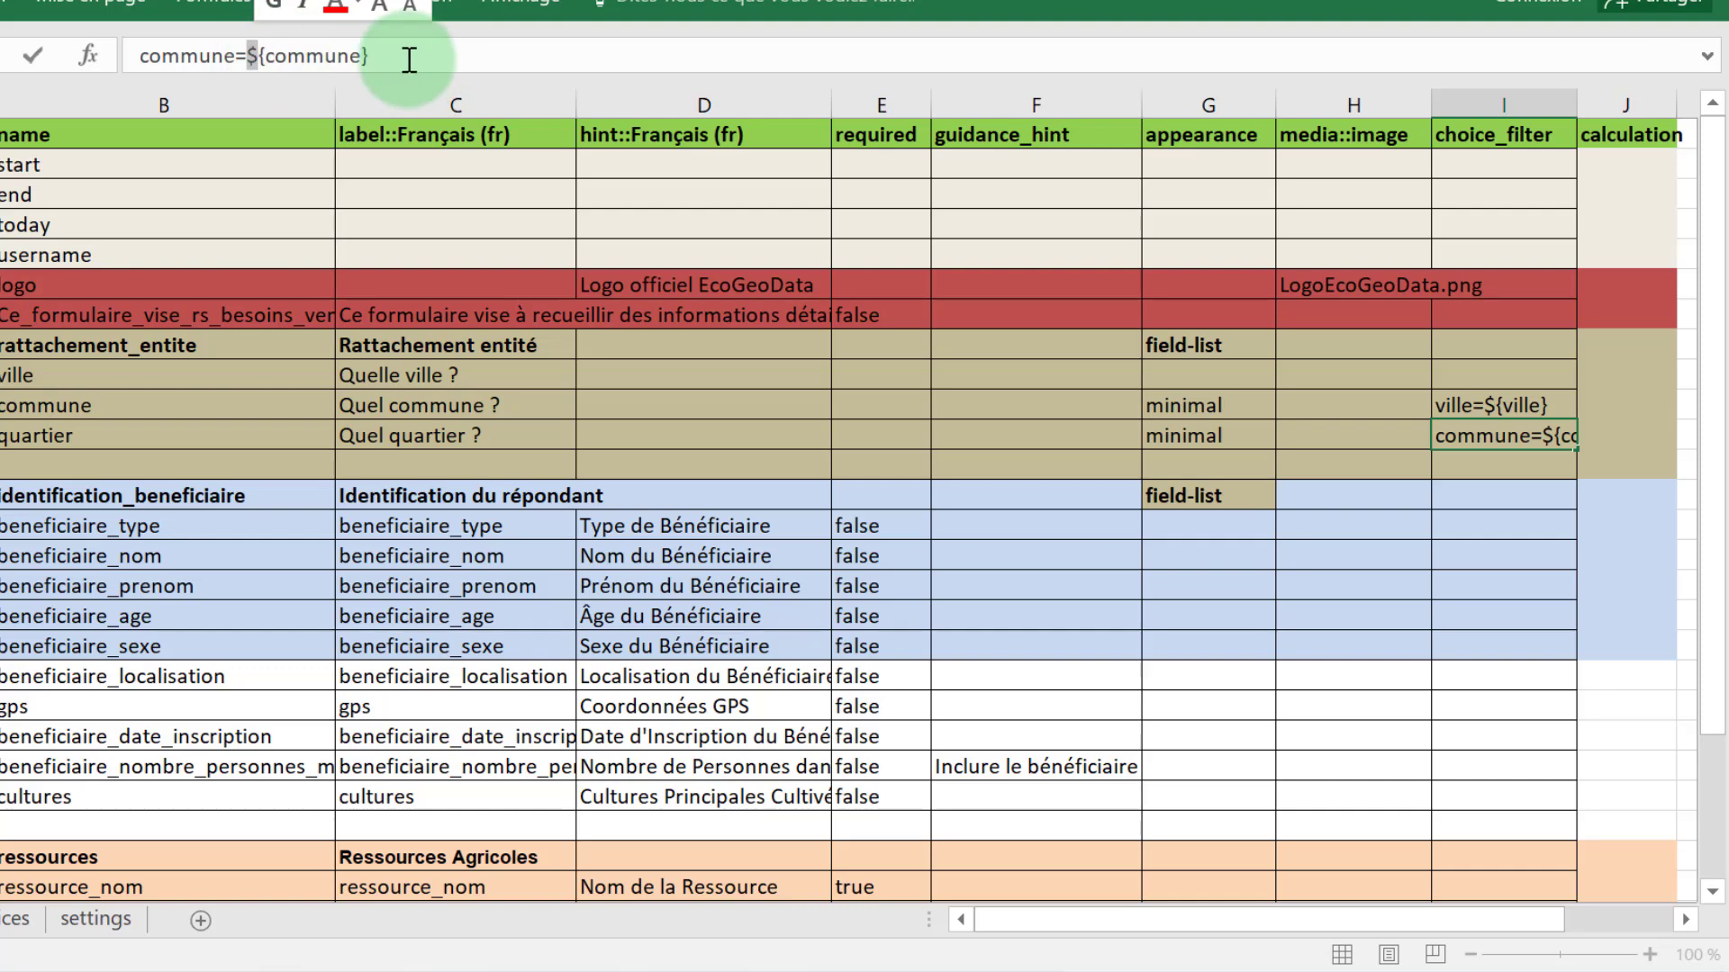
drag(378, 56, 281, 54)
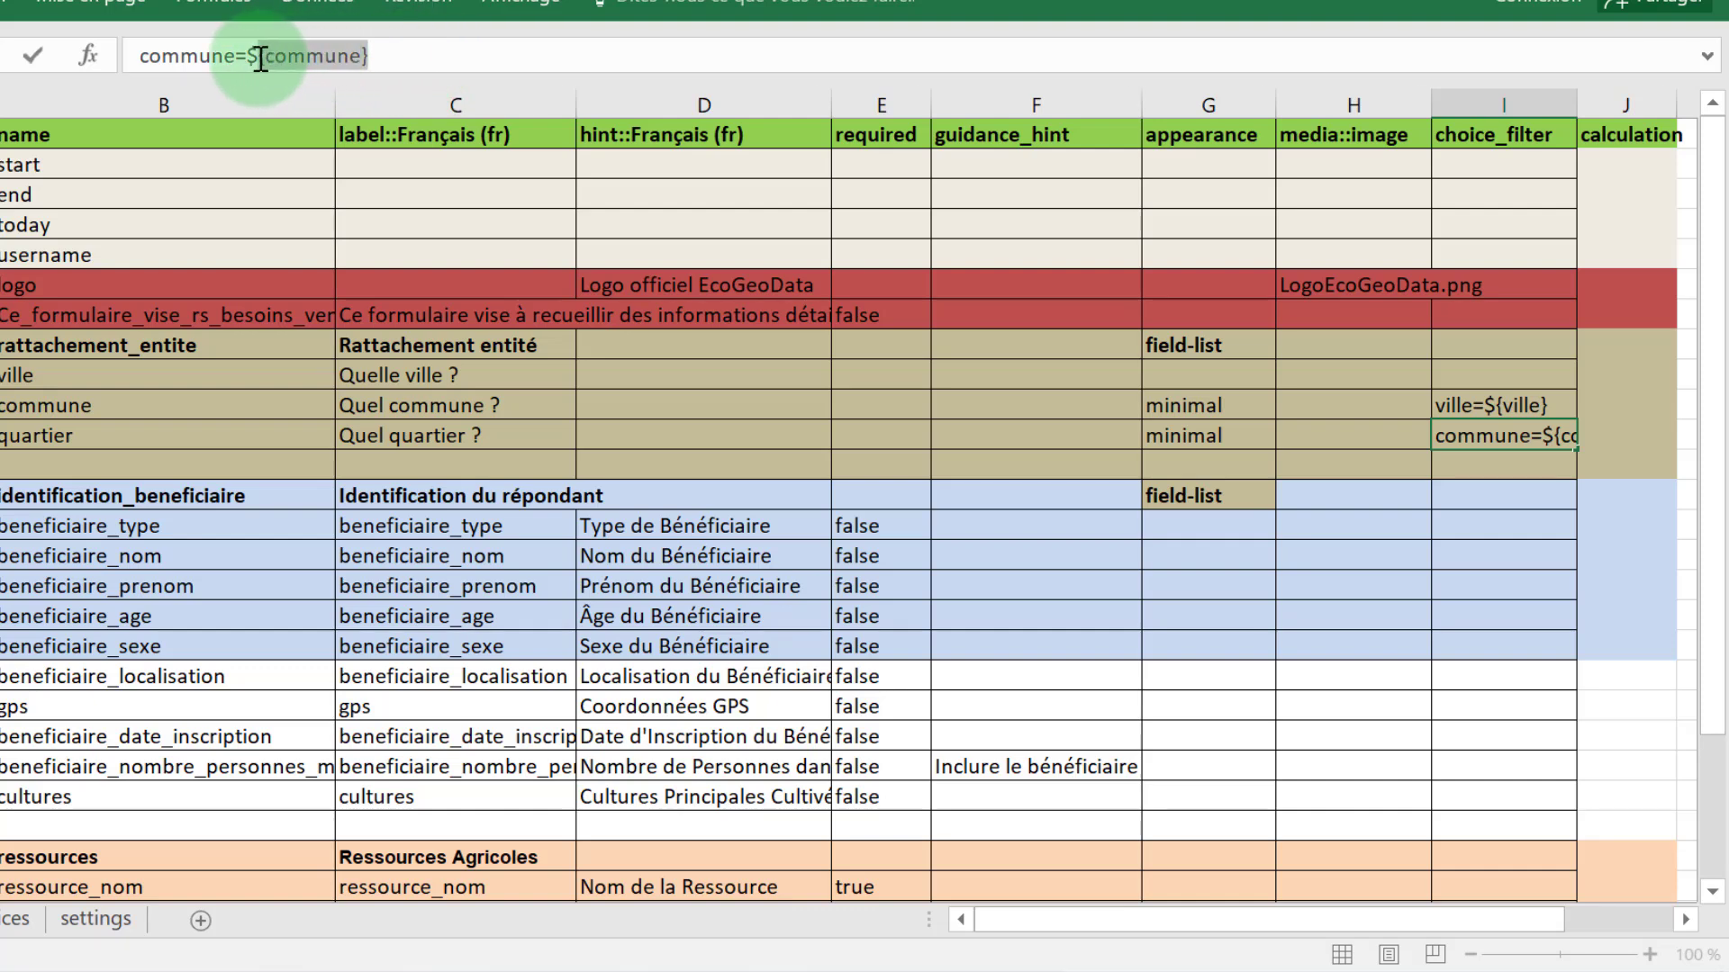
click(152, 445)
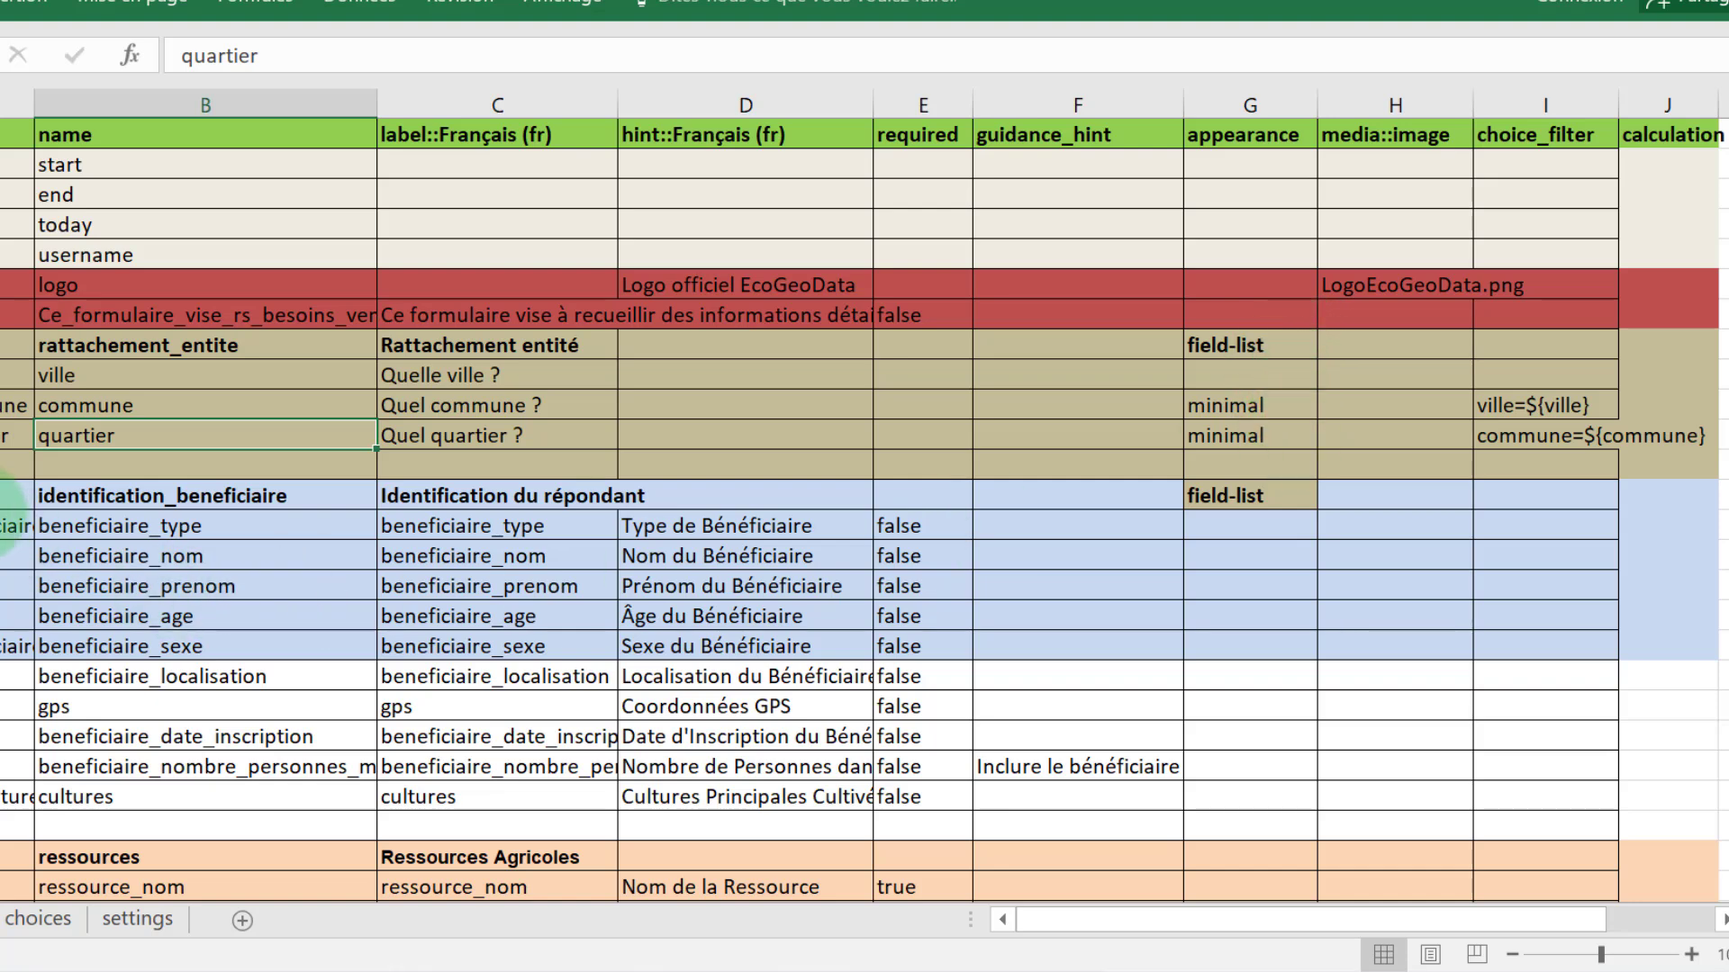
Inspect the begin_group row of identification_beneficiaire and the type and name of its first question, beneficiaire_type
click(14, 496)
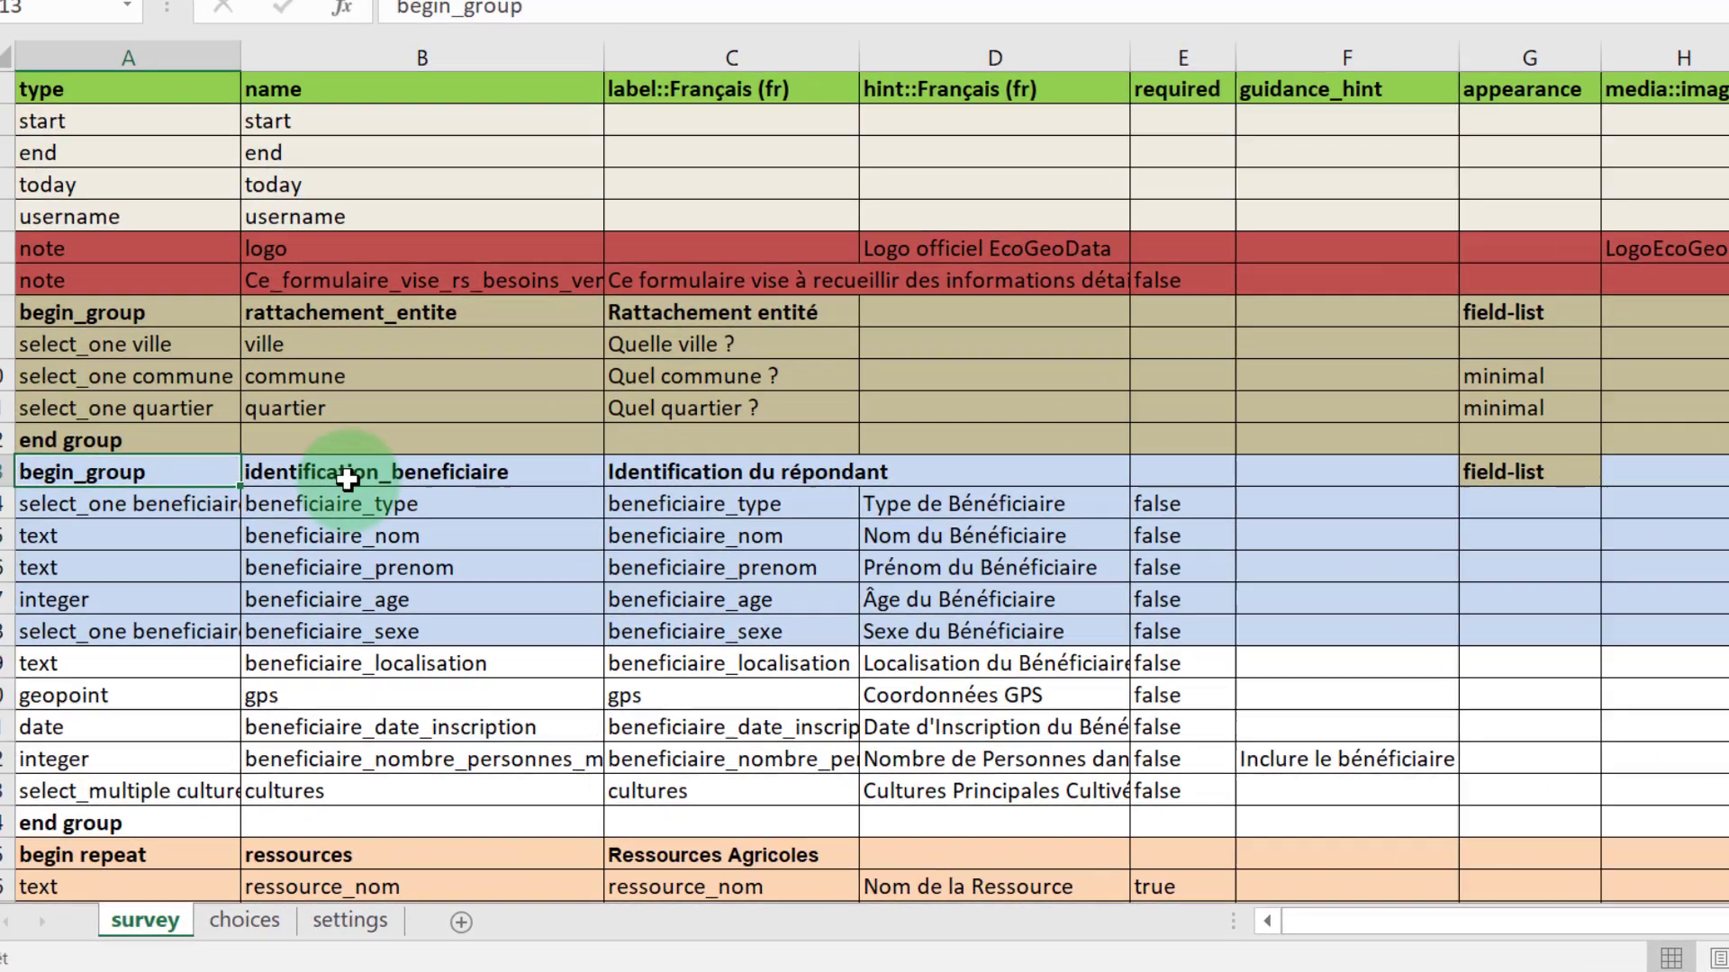
click(135, 495)
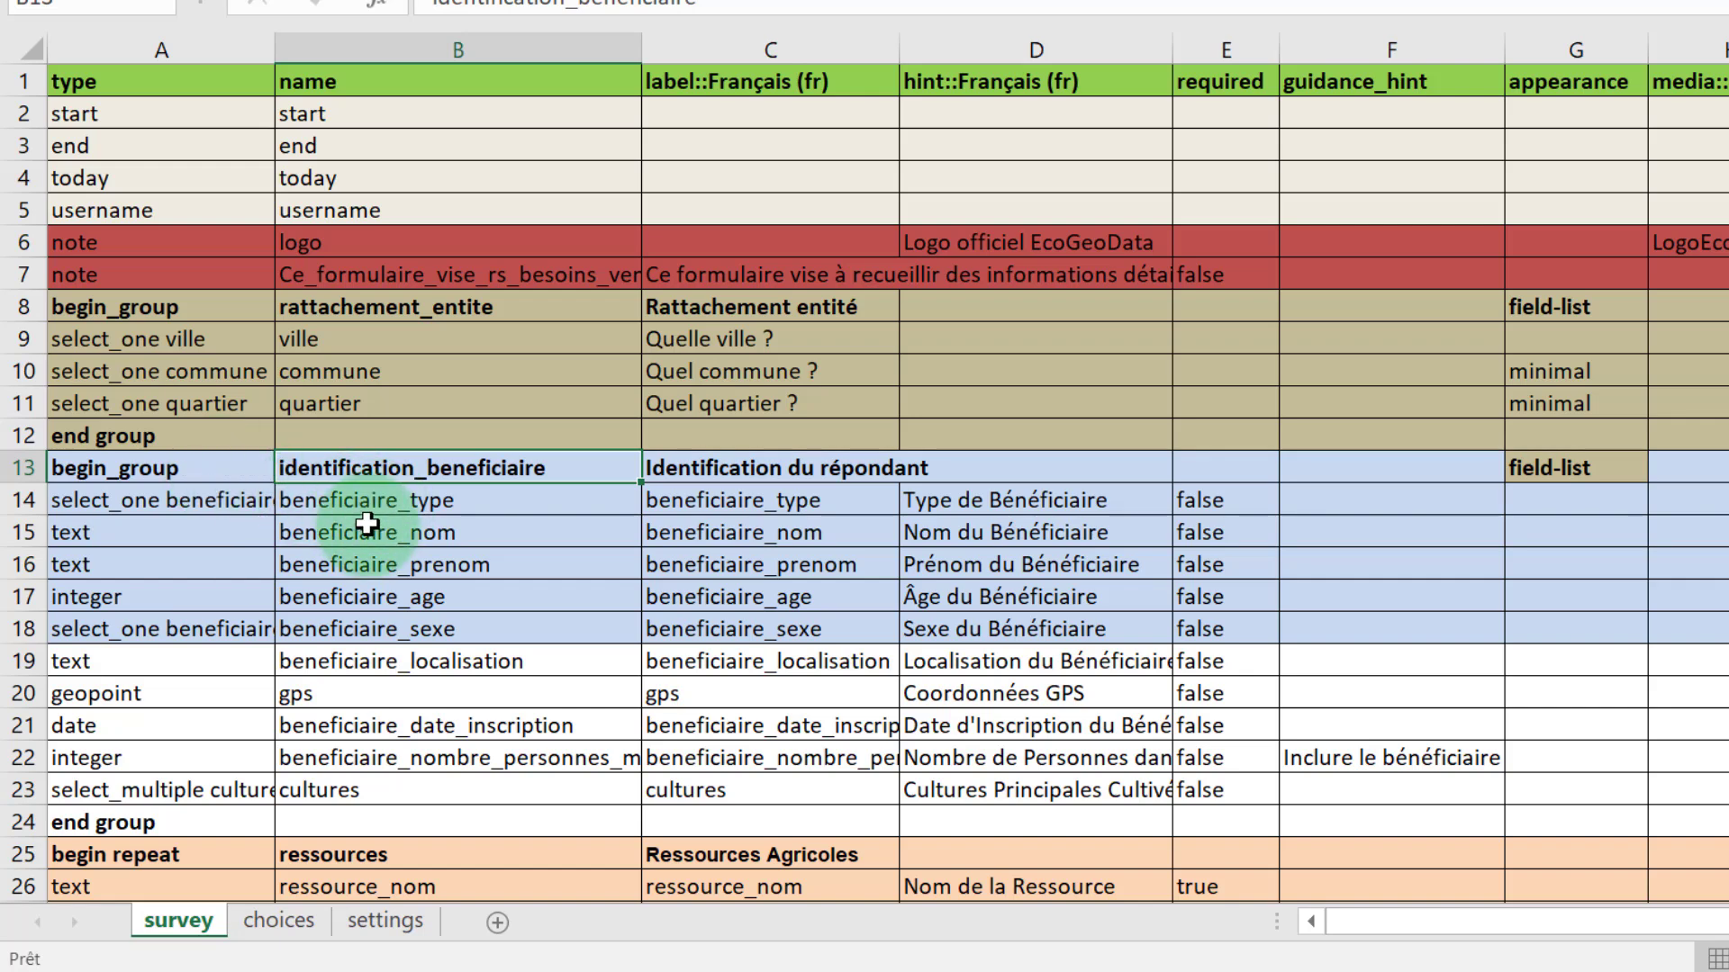
click(101, 494)
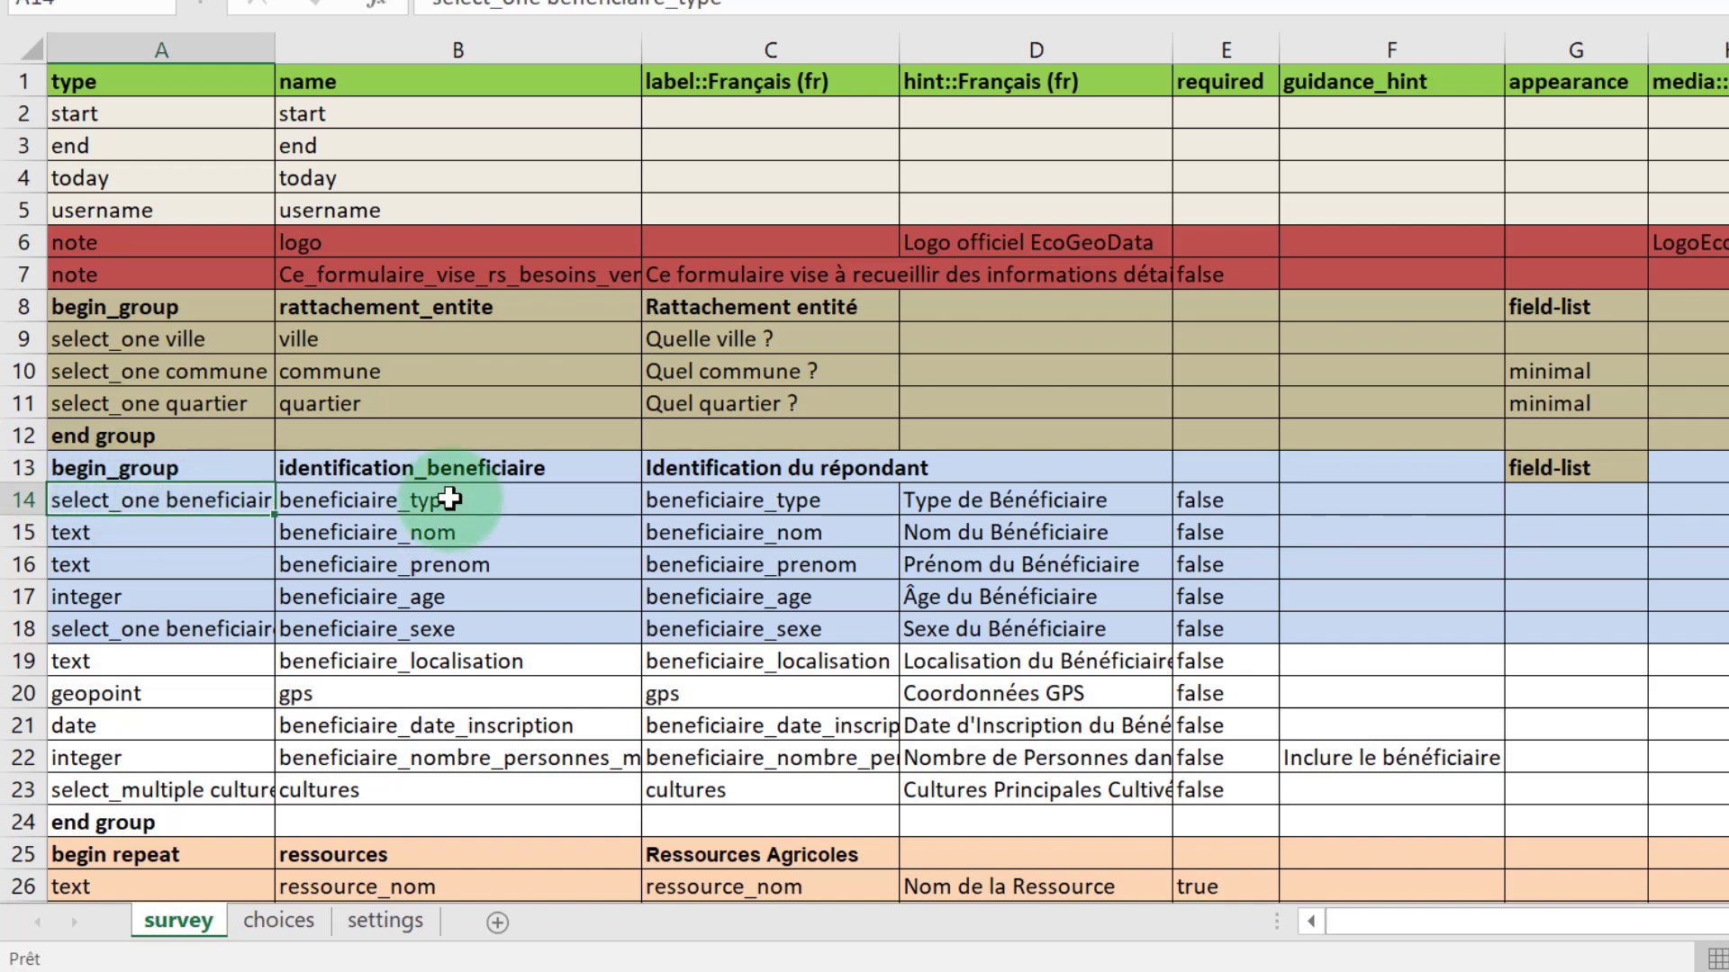
click(448, 498)
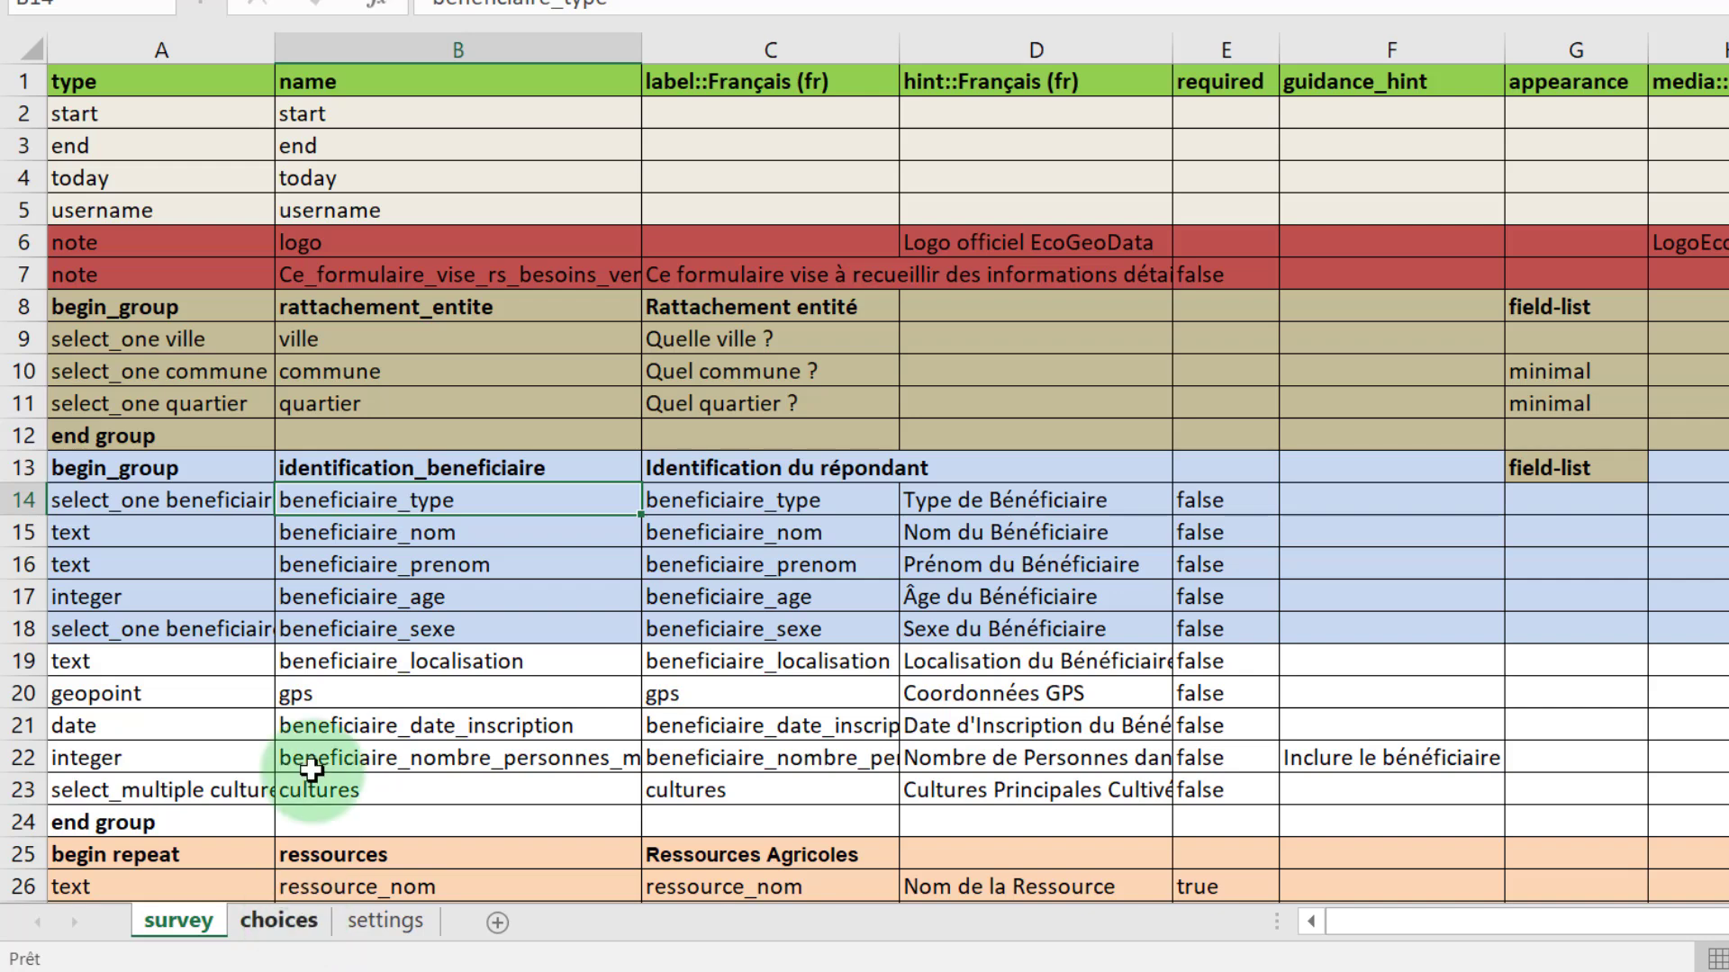
Check the question types and names of the beneficiaire_nom, beneficiaire_prenom, beneficiaire_age and beneficiaire_sexe rows
click(217, 532)
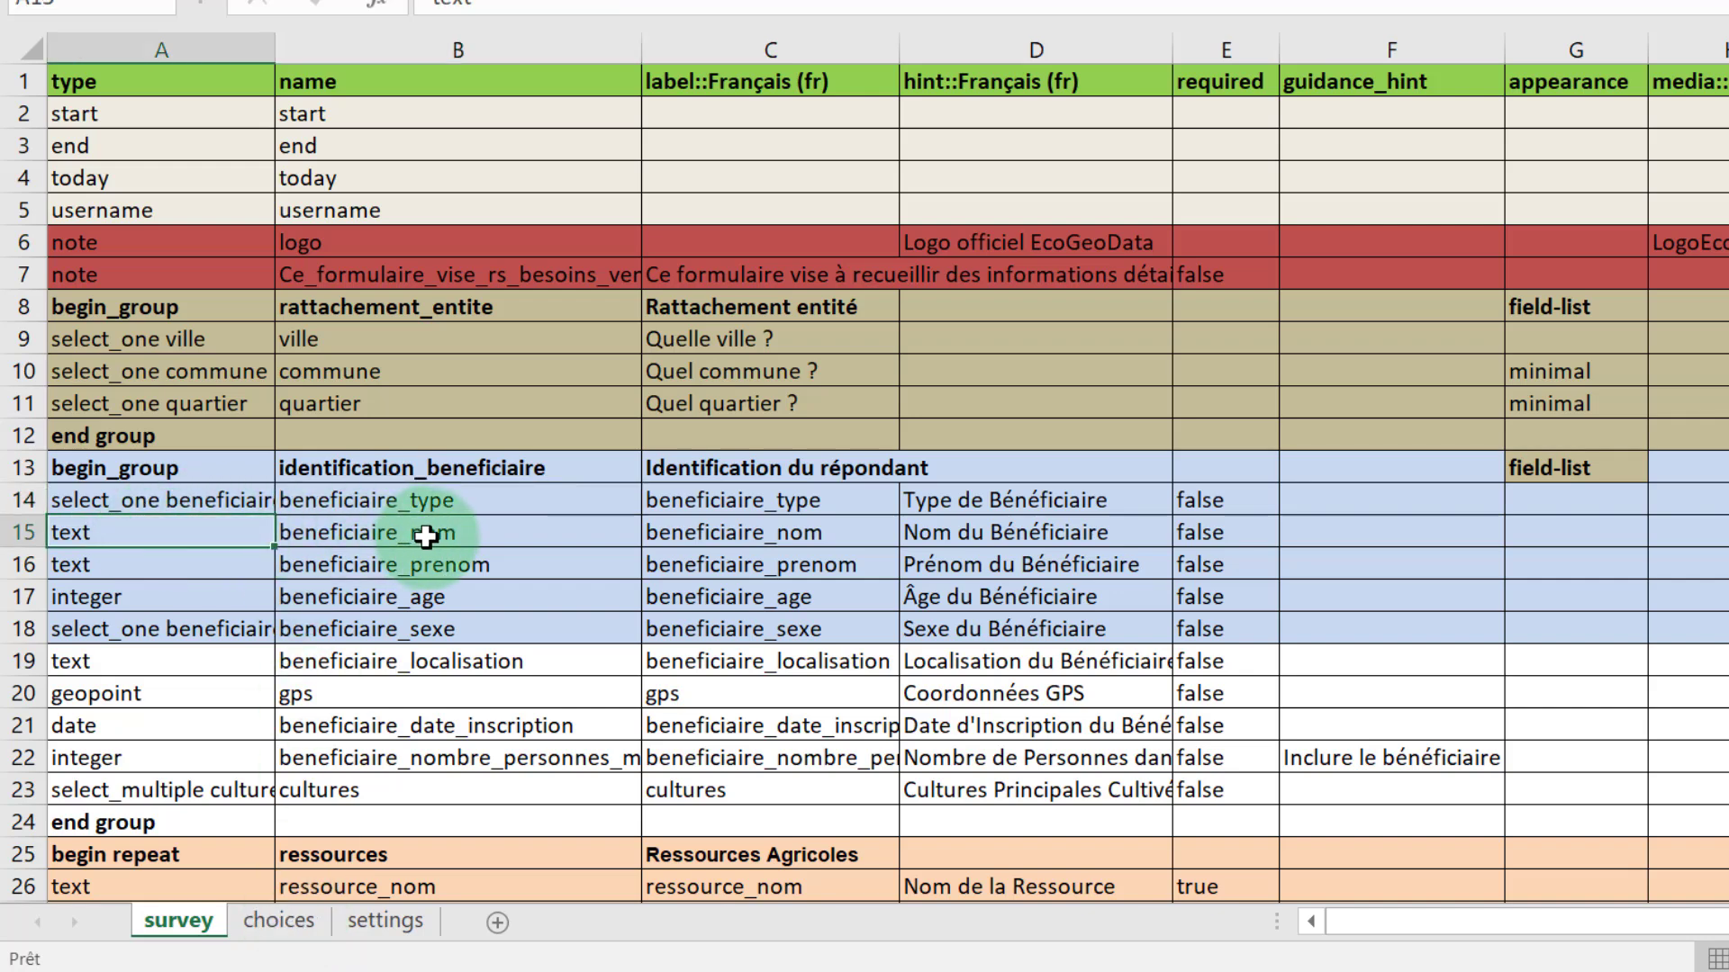
click(427, 536)
click(119, 543)
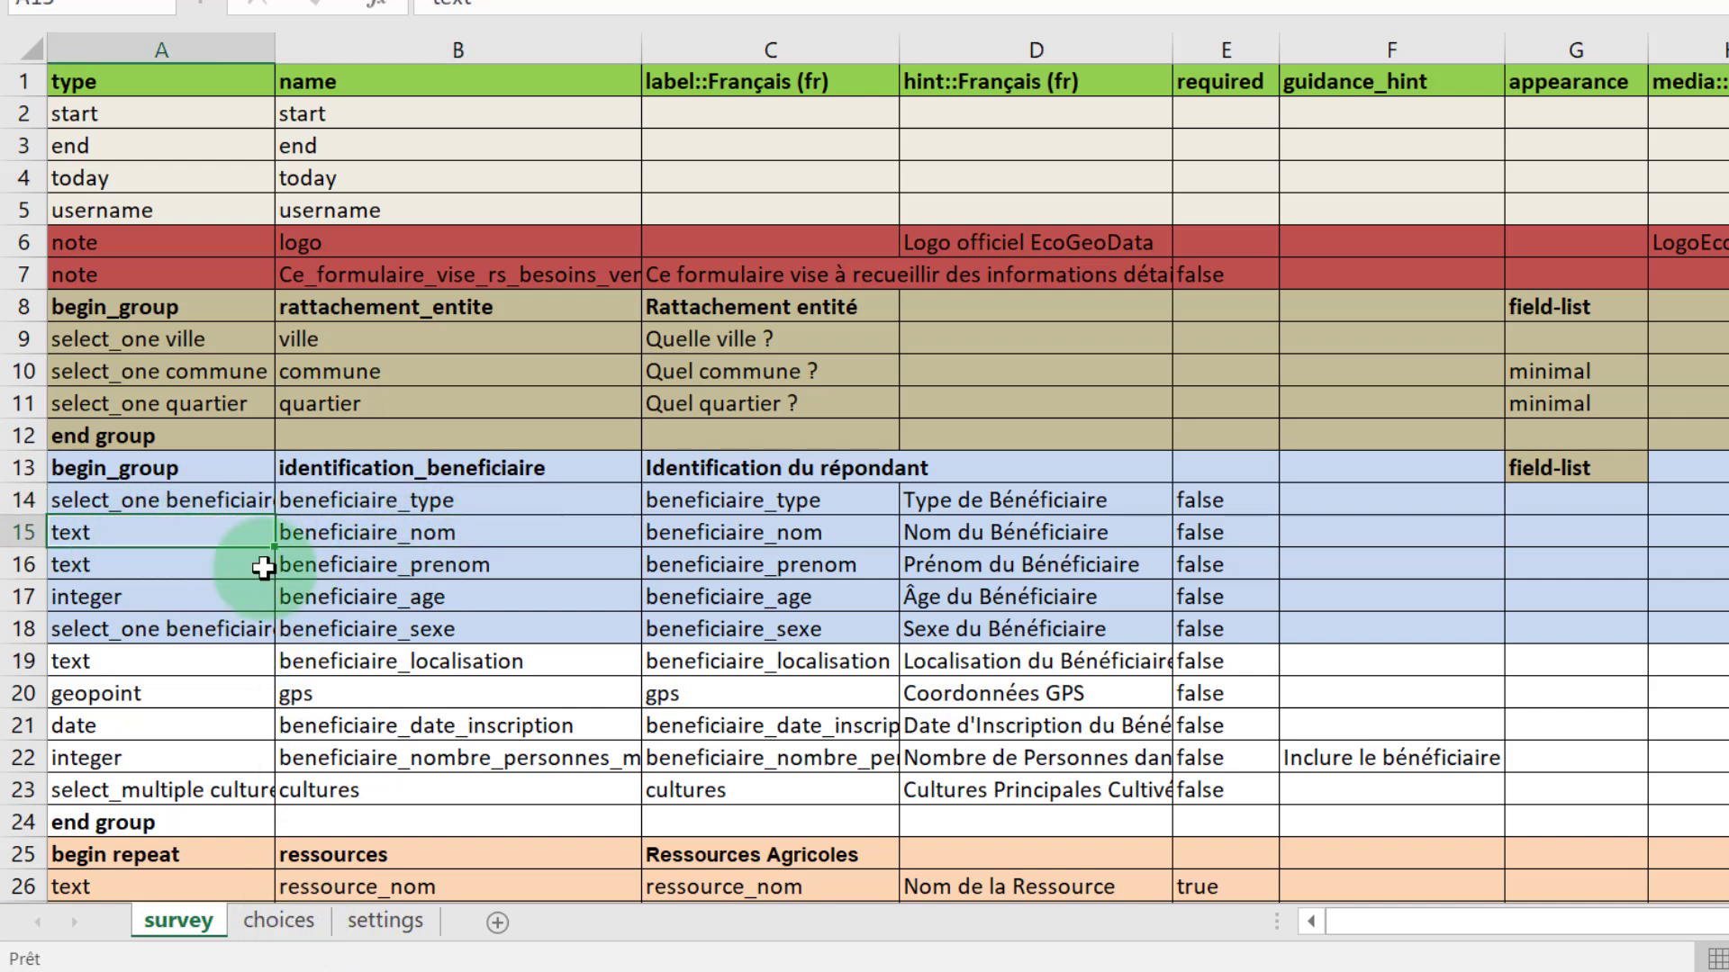
click(432, 568)
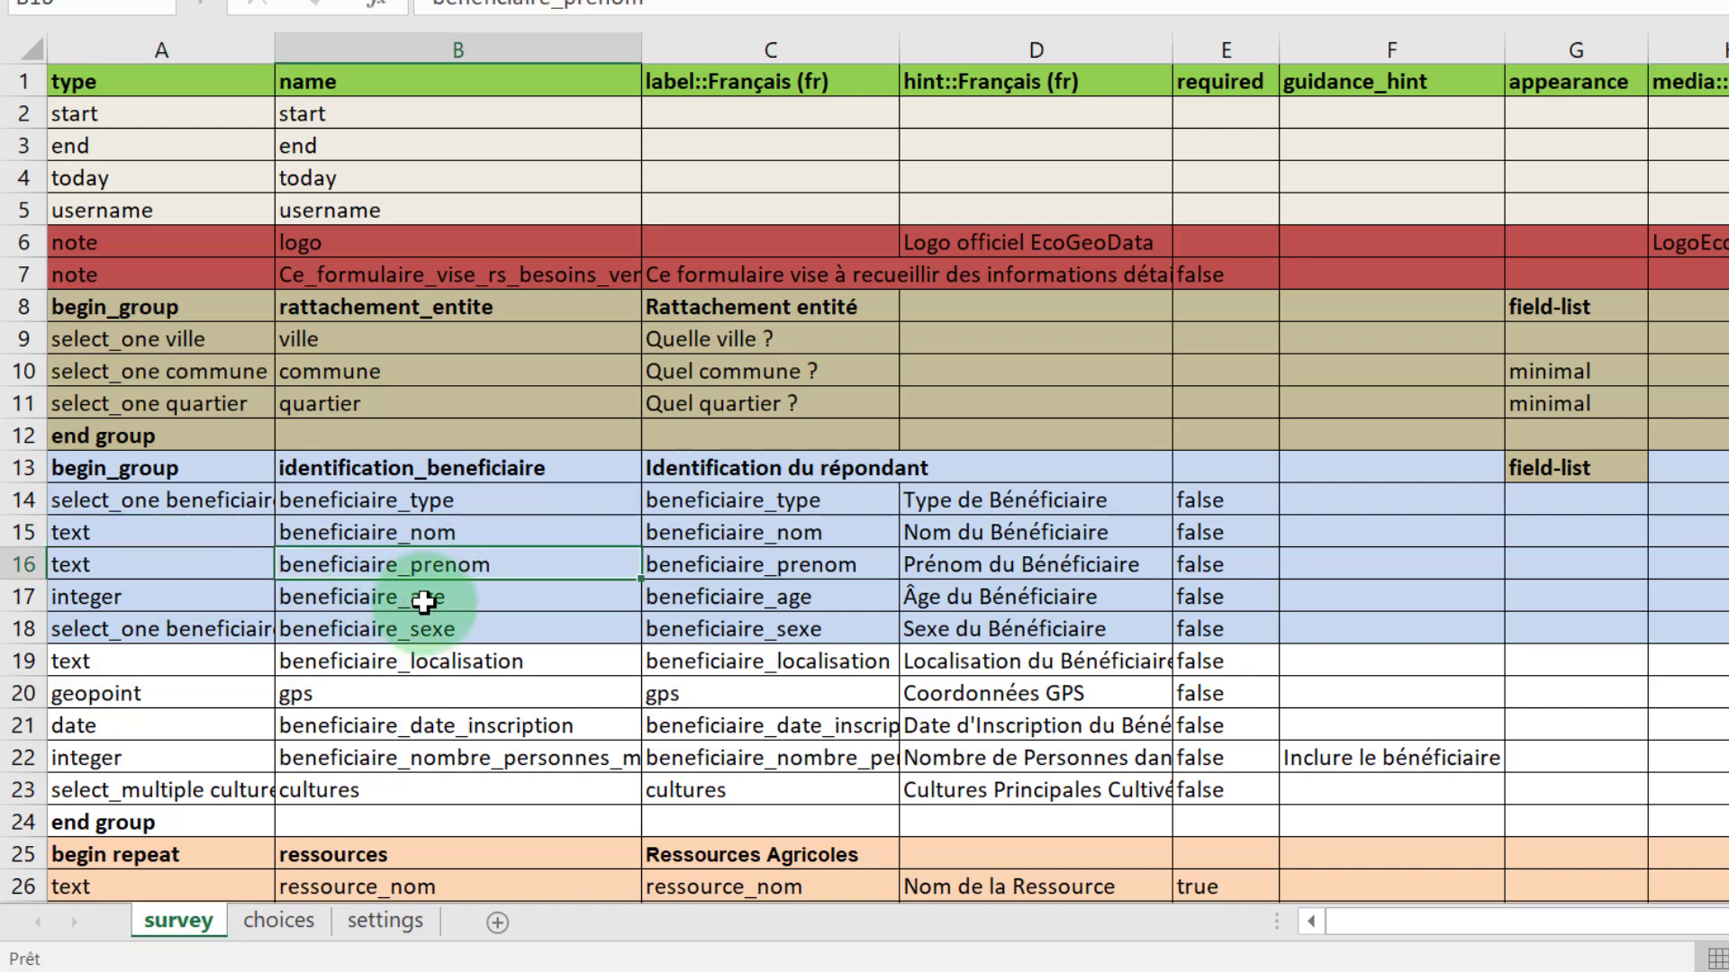
click(148, 597)
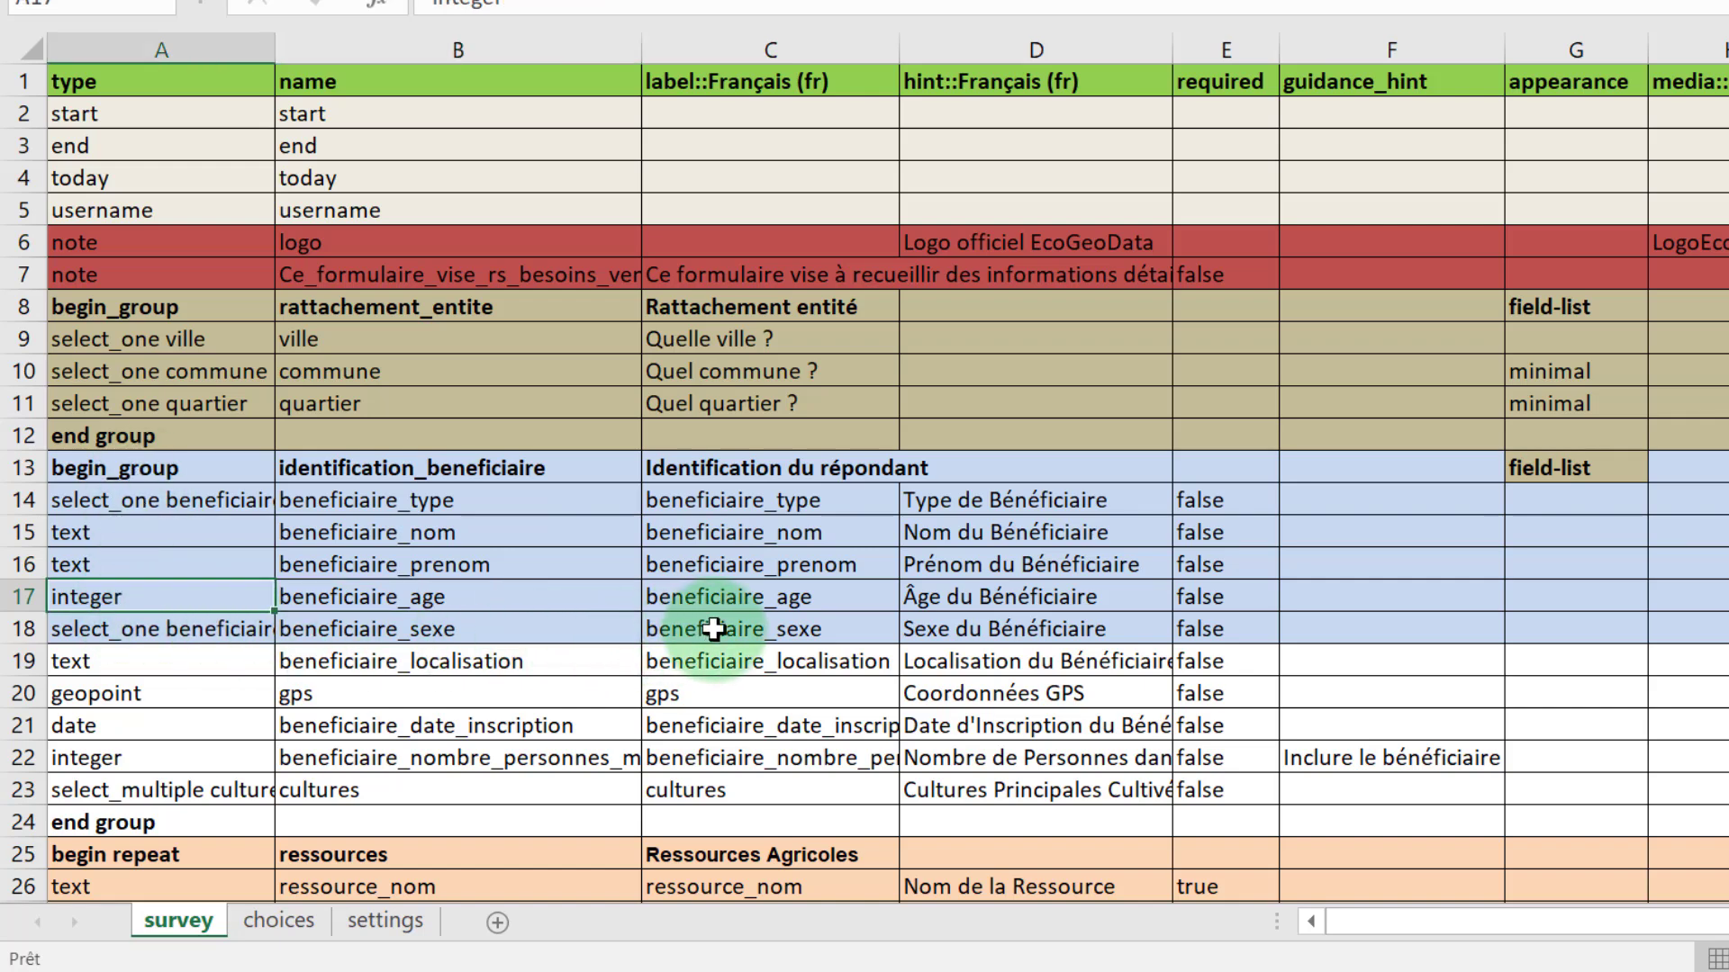
click(714, 628)
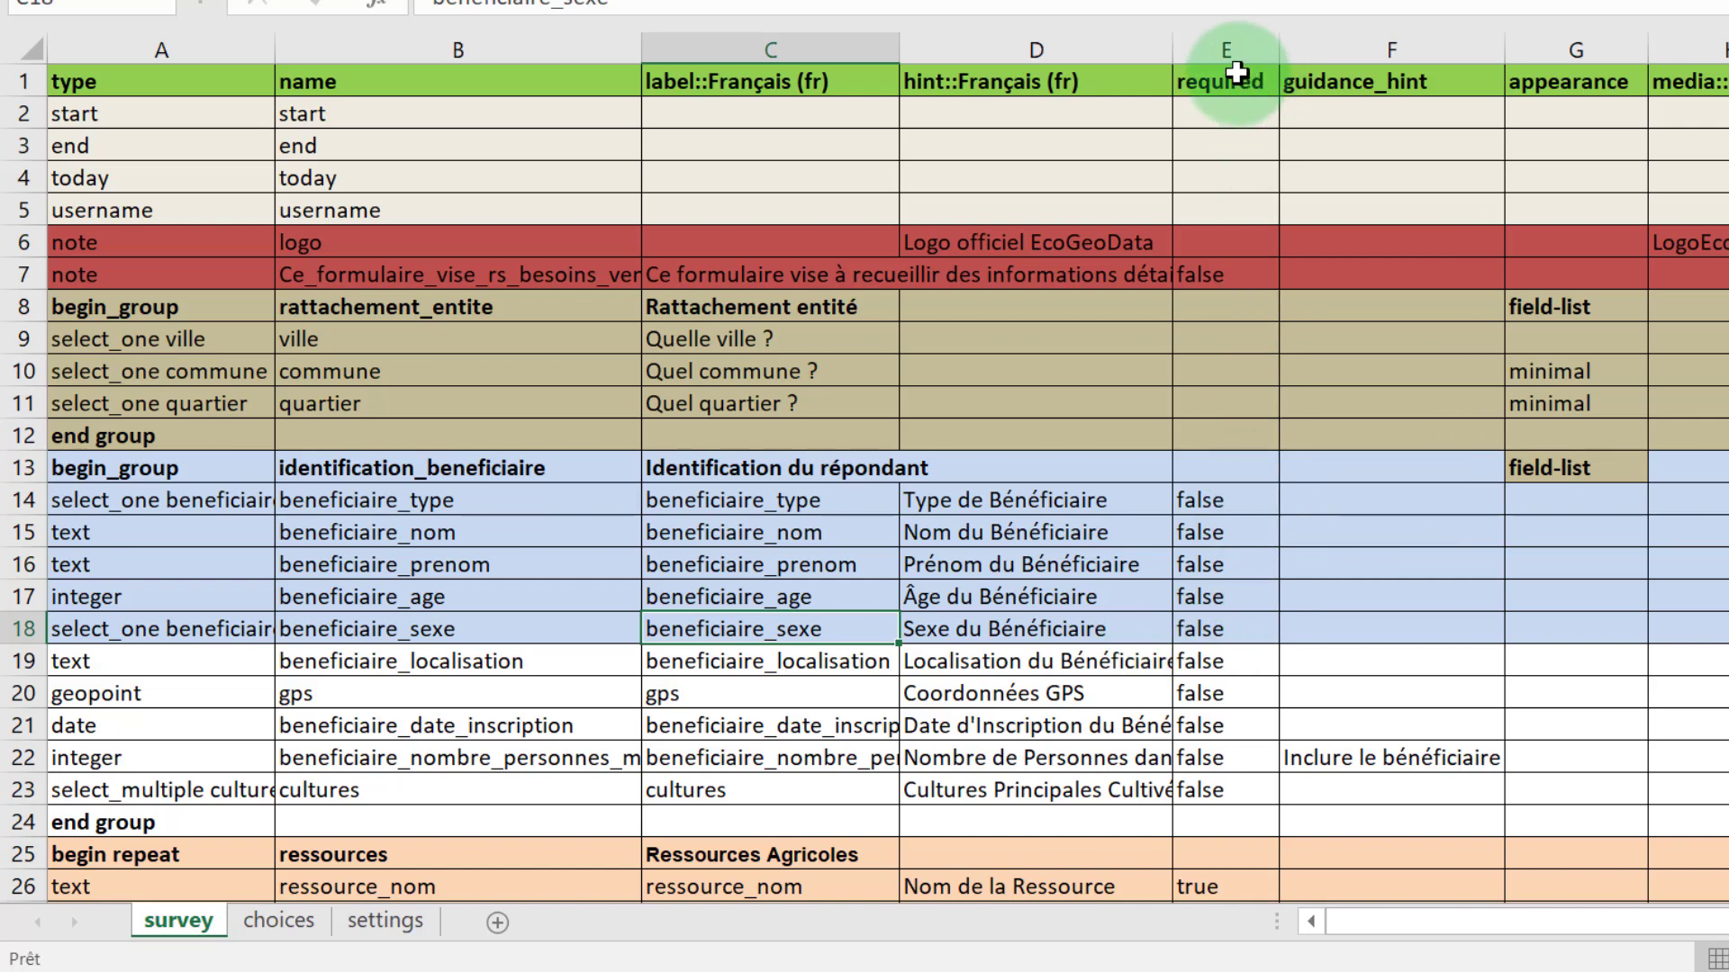
Compare the required settings of the beneficiary questions with ressource_nom, and check the appearance of the identification_beneficiaire group
click(1237, 76)
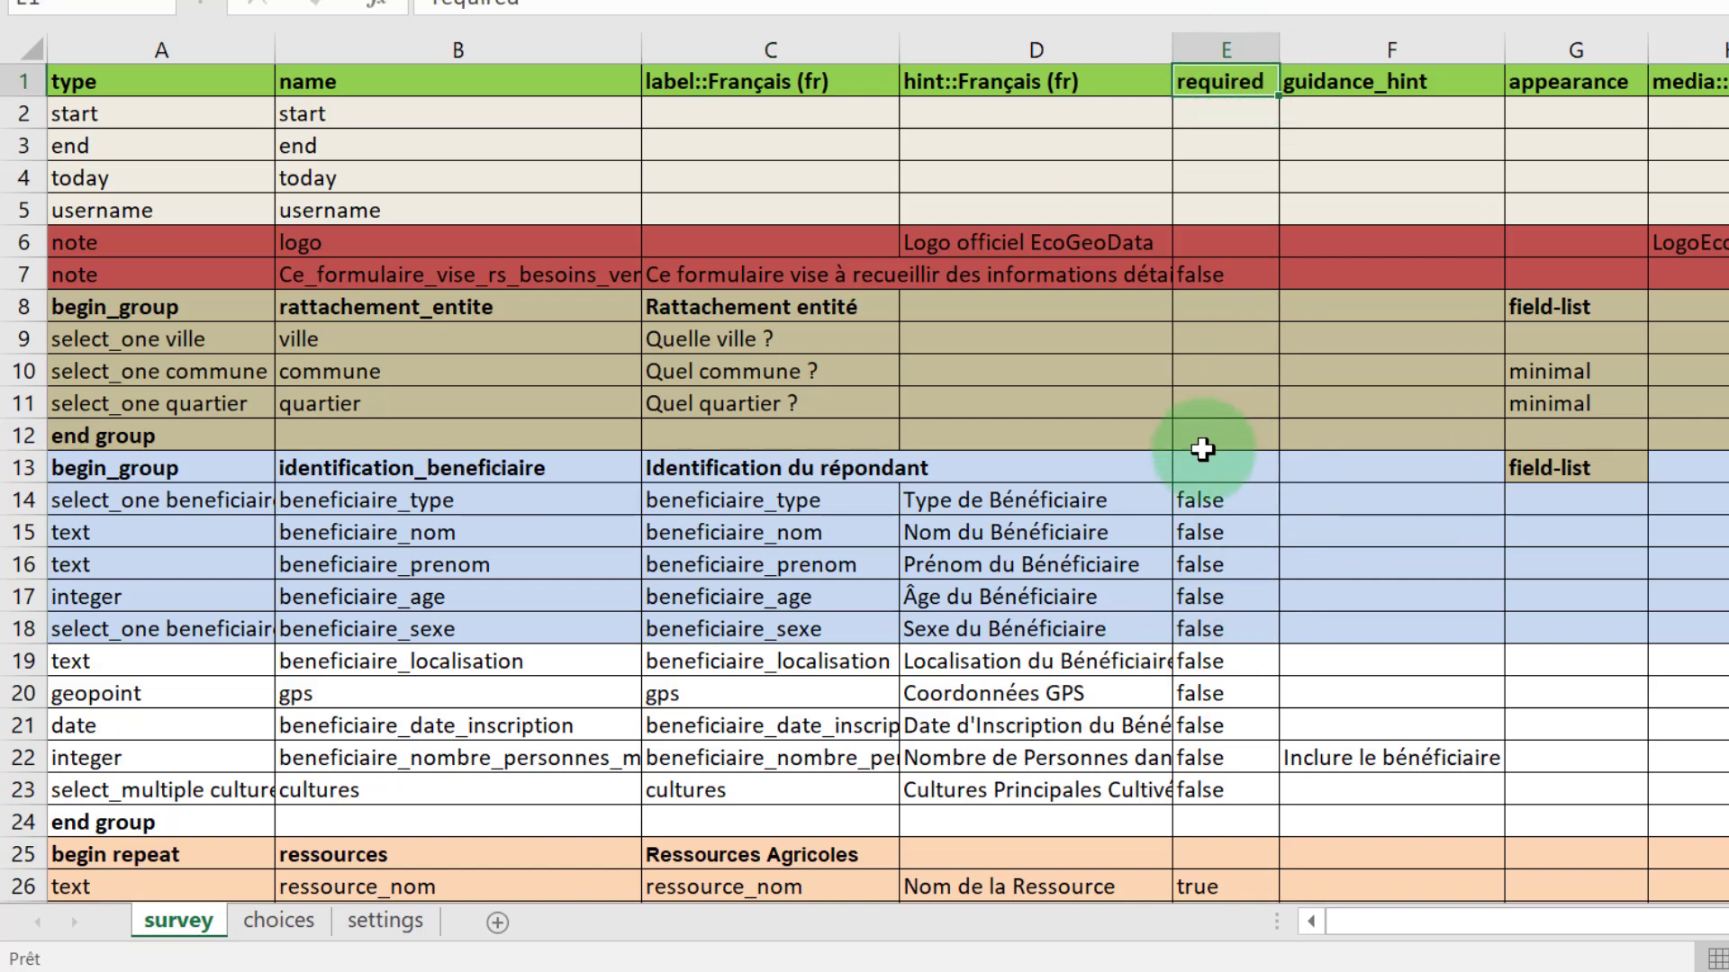
drag(1215, 500, 1223, 629)
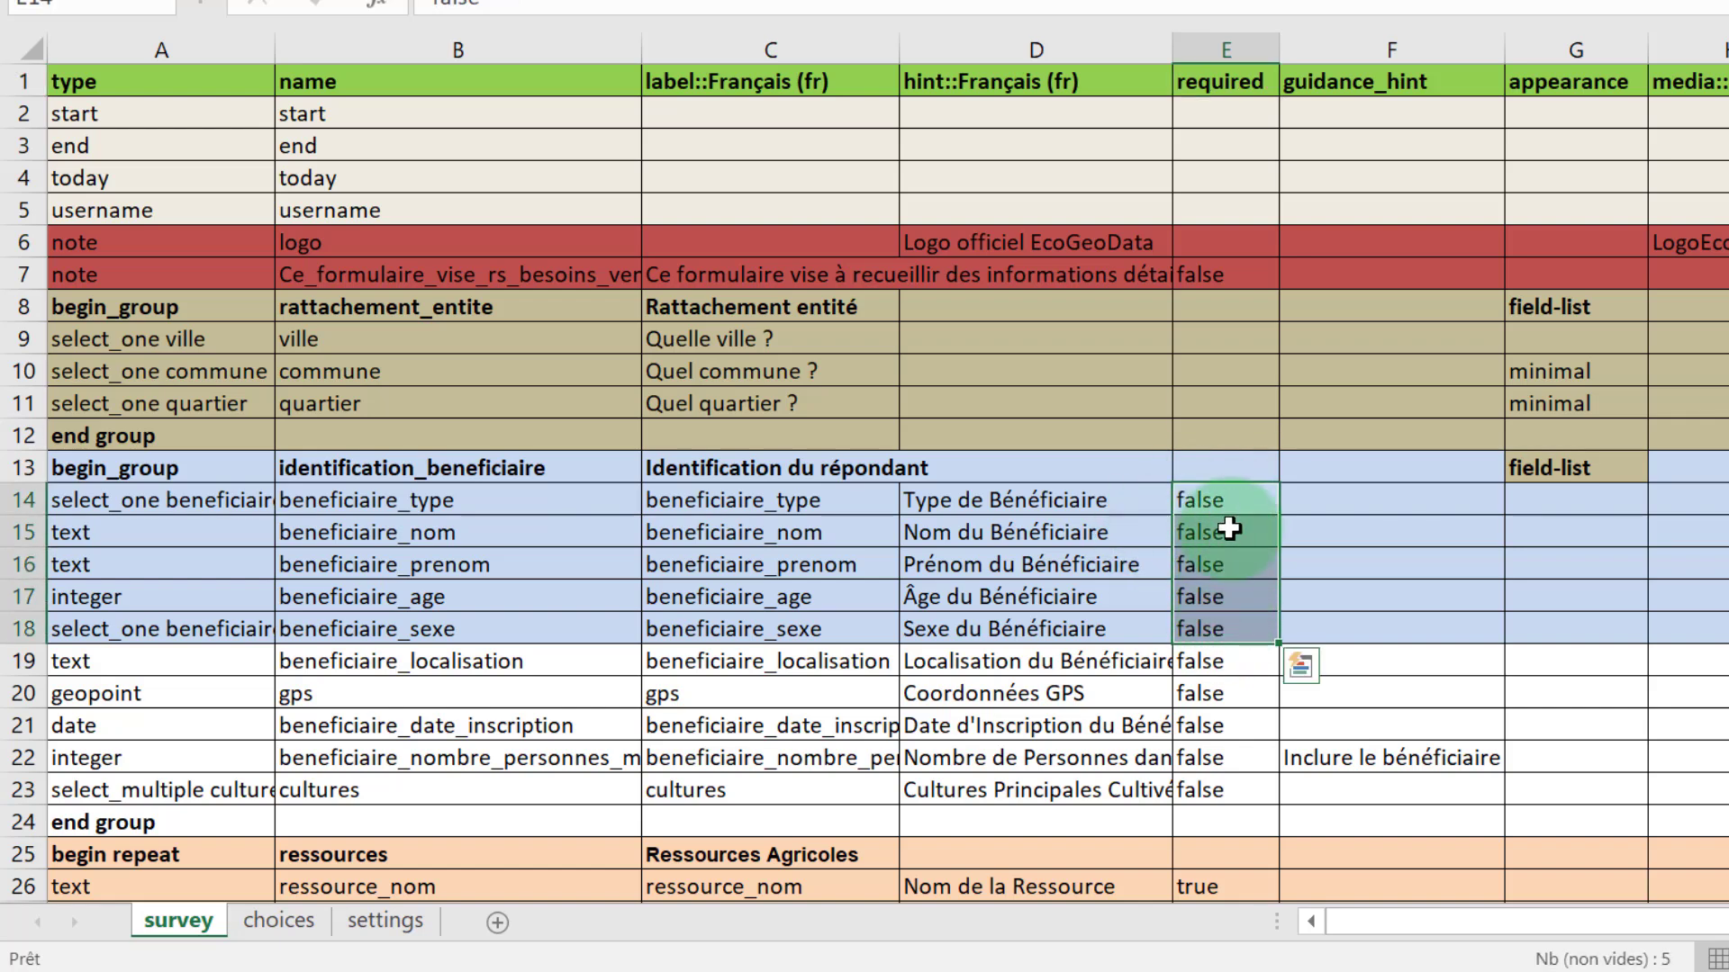
click(1229, 532)
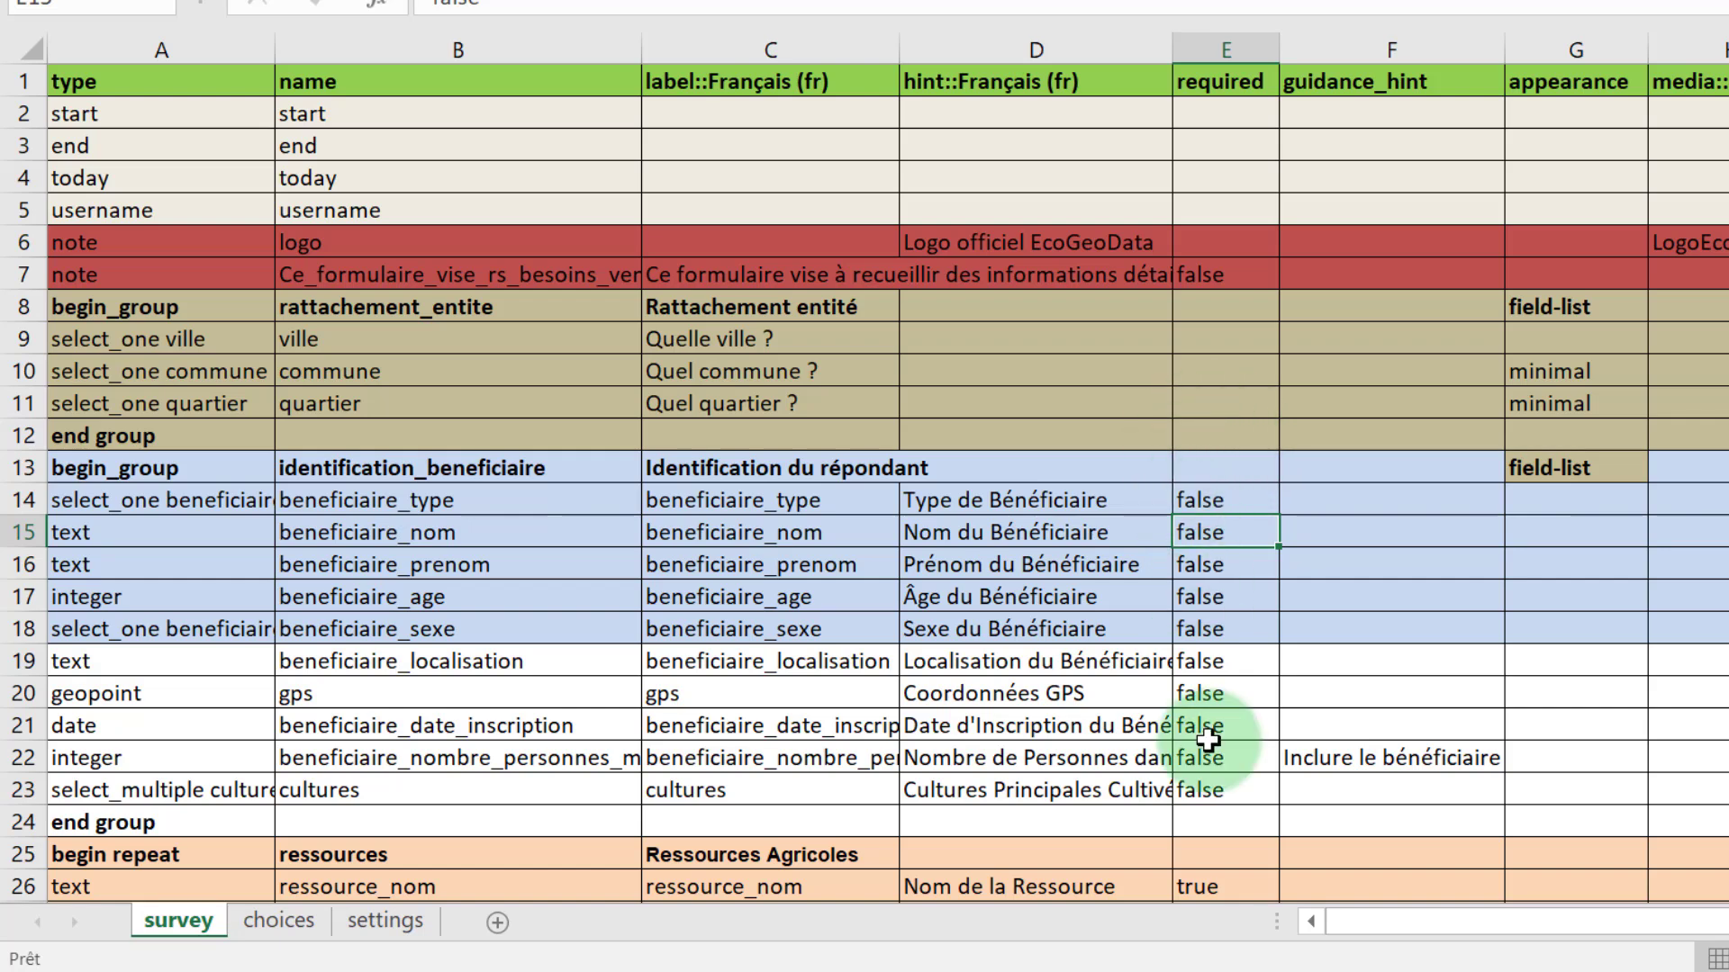
click(1228, 886)
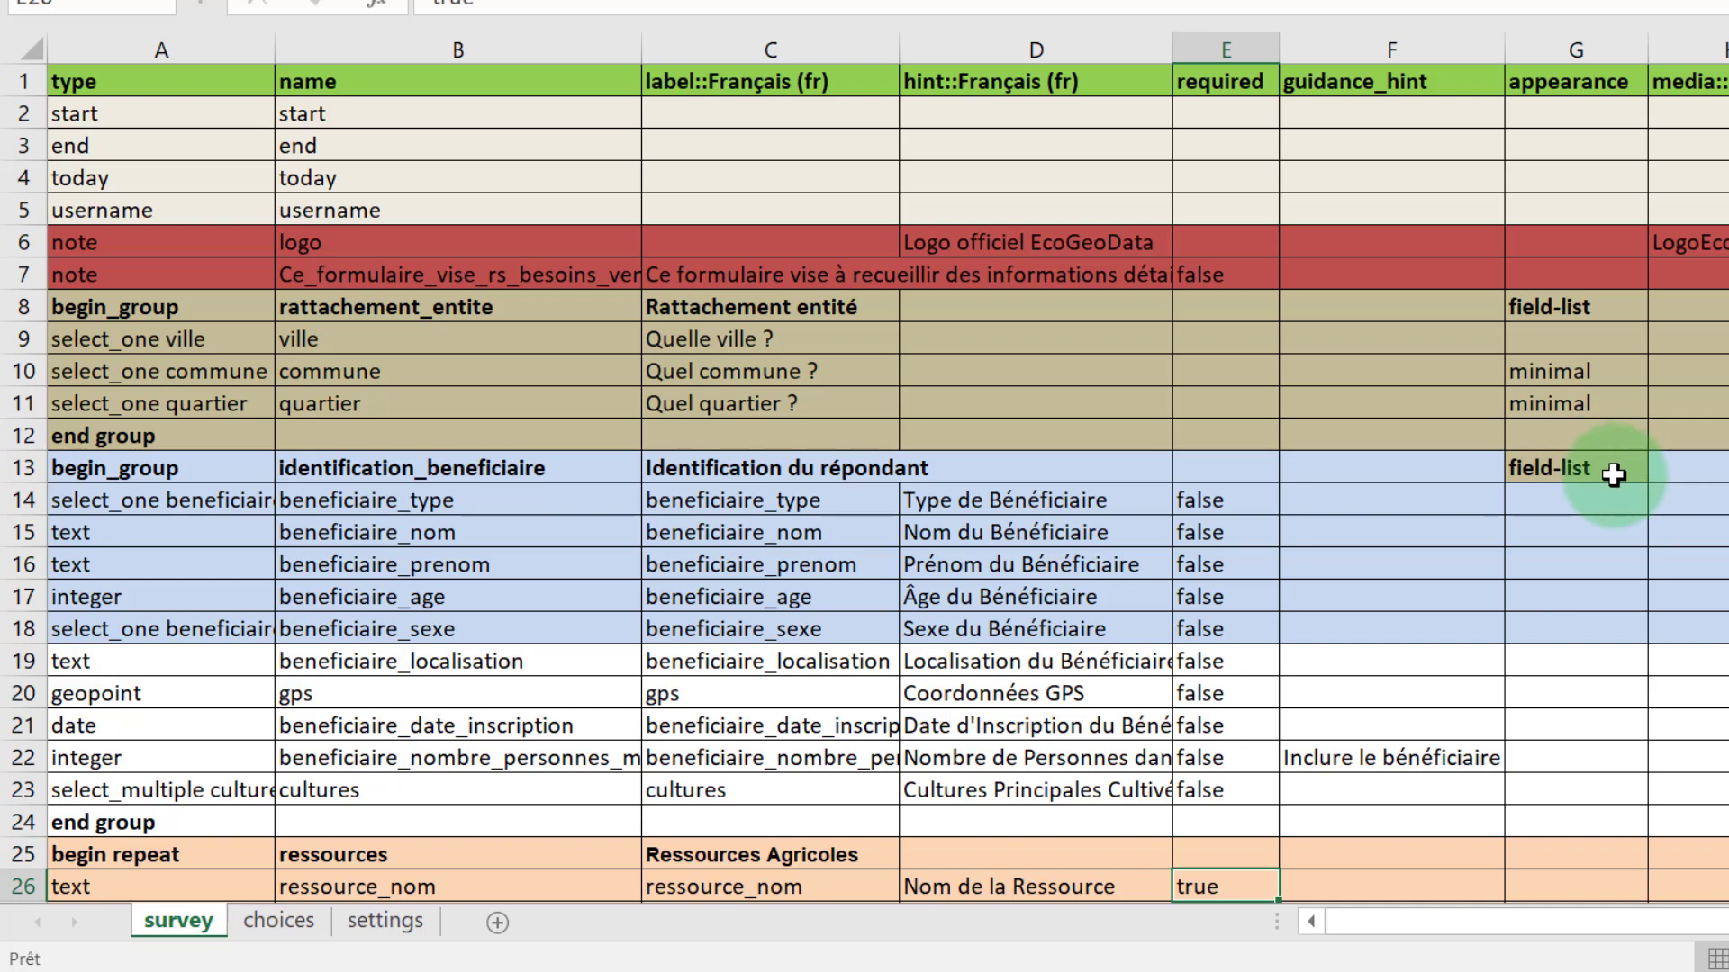
click(1612, 475)
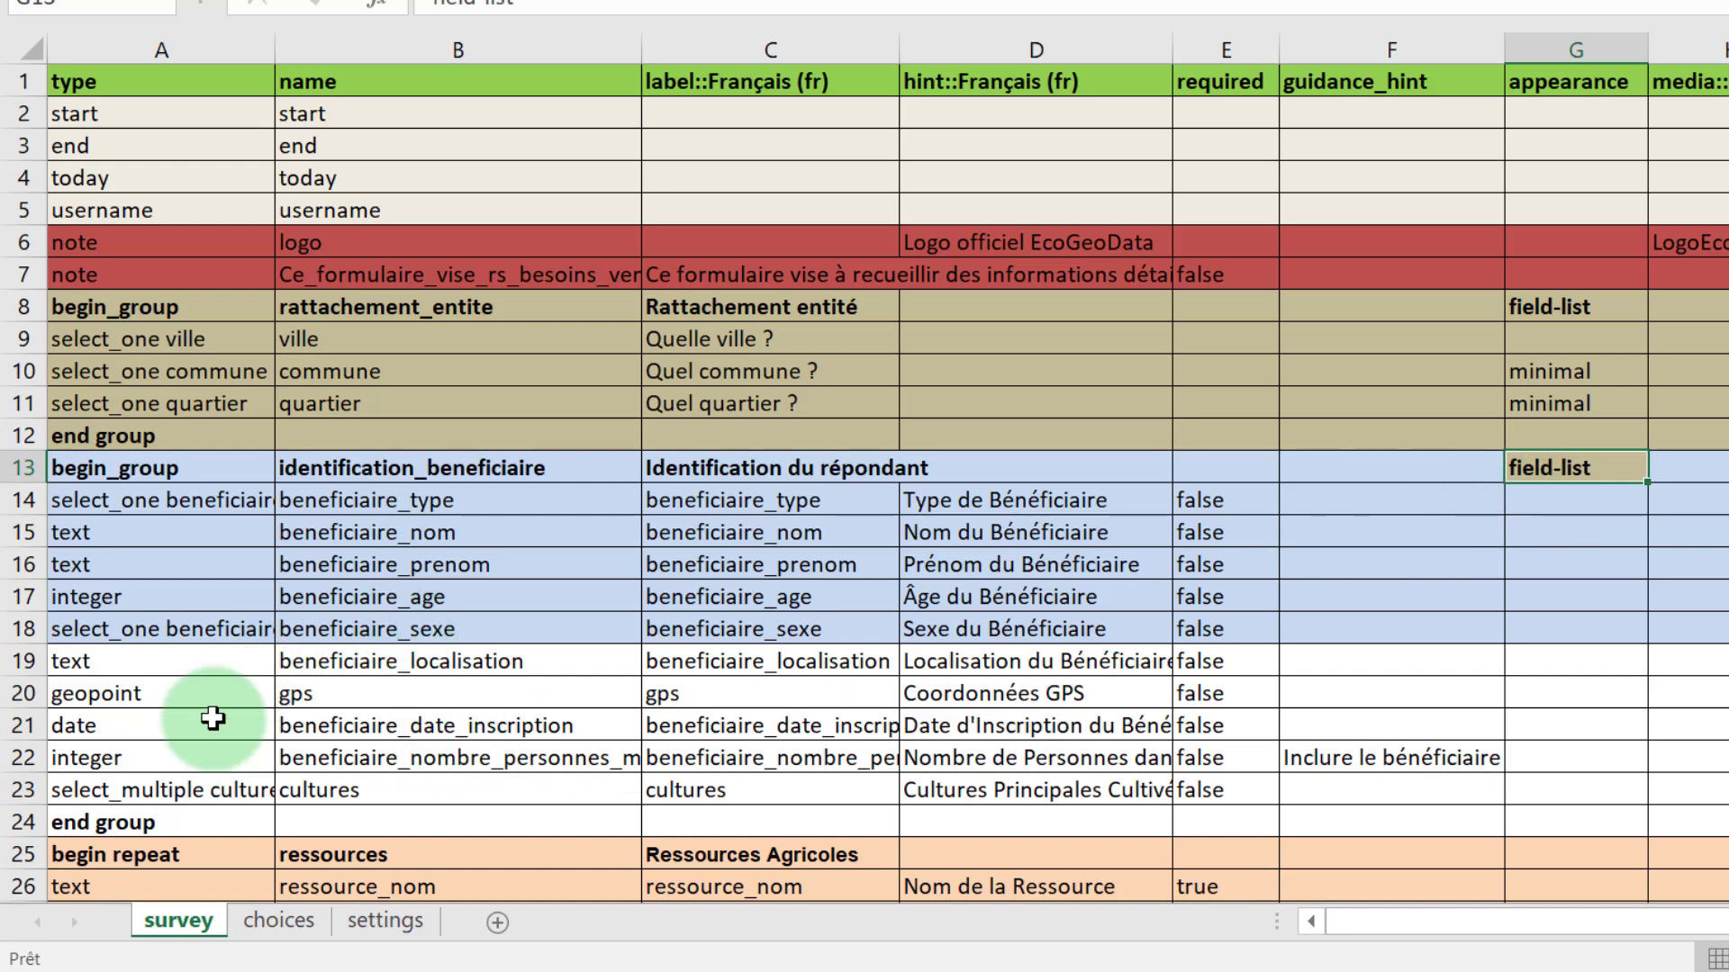
Examine the gps, beneficiaire_date_inscription and cultures questions, checking the GPS hint and the select_multiple type
scroll(112, 513, down, 2)
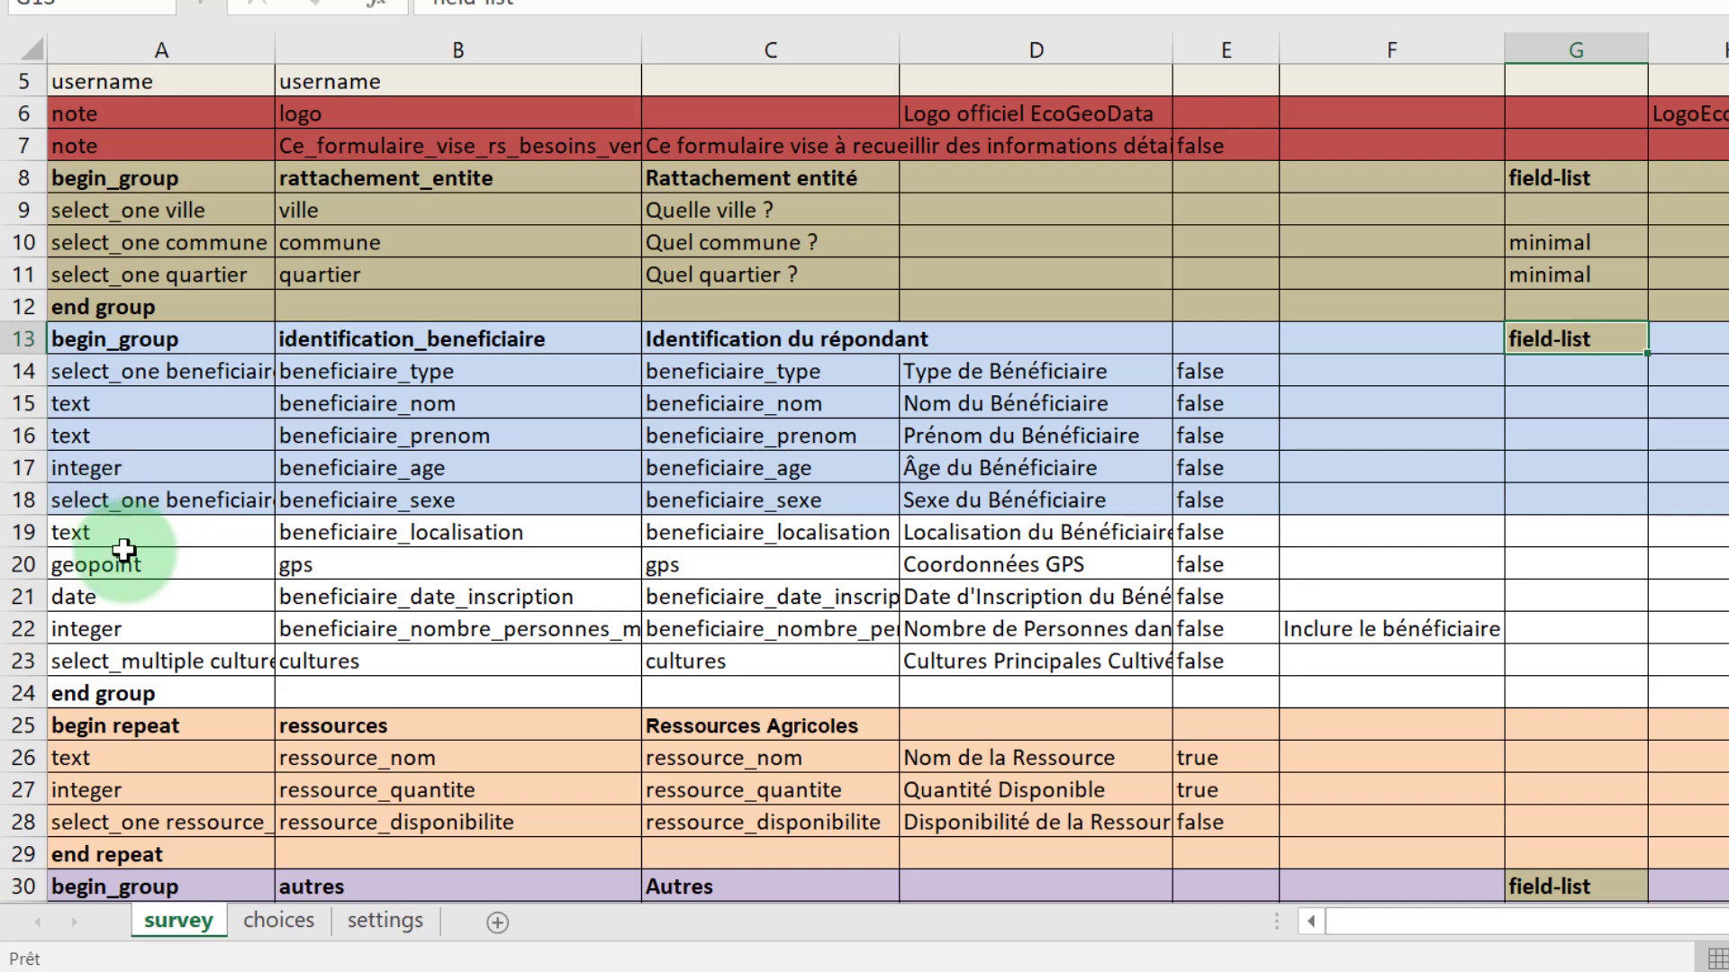
click(135, 562)
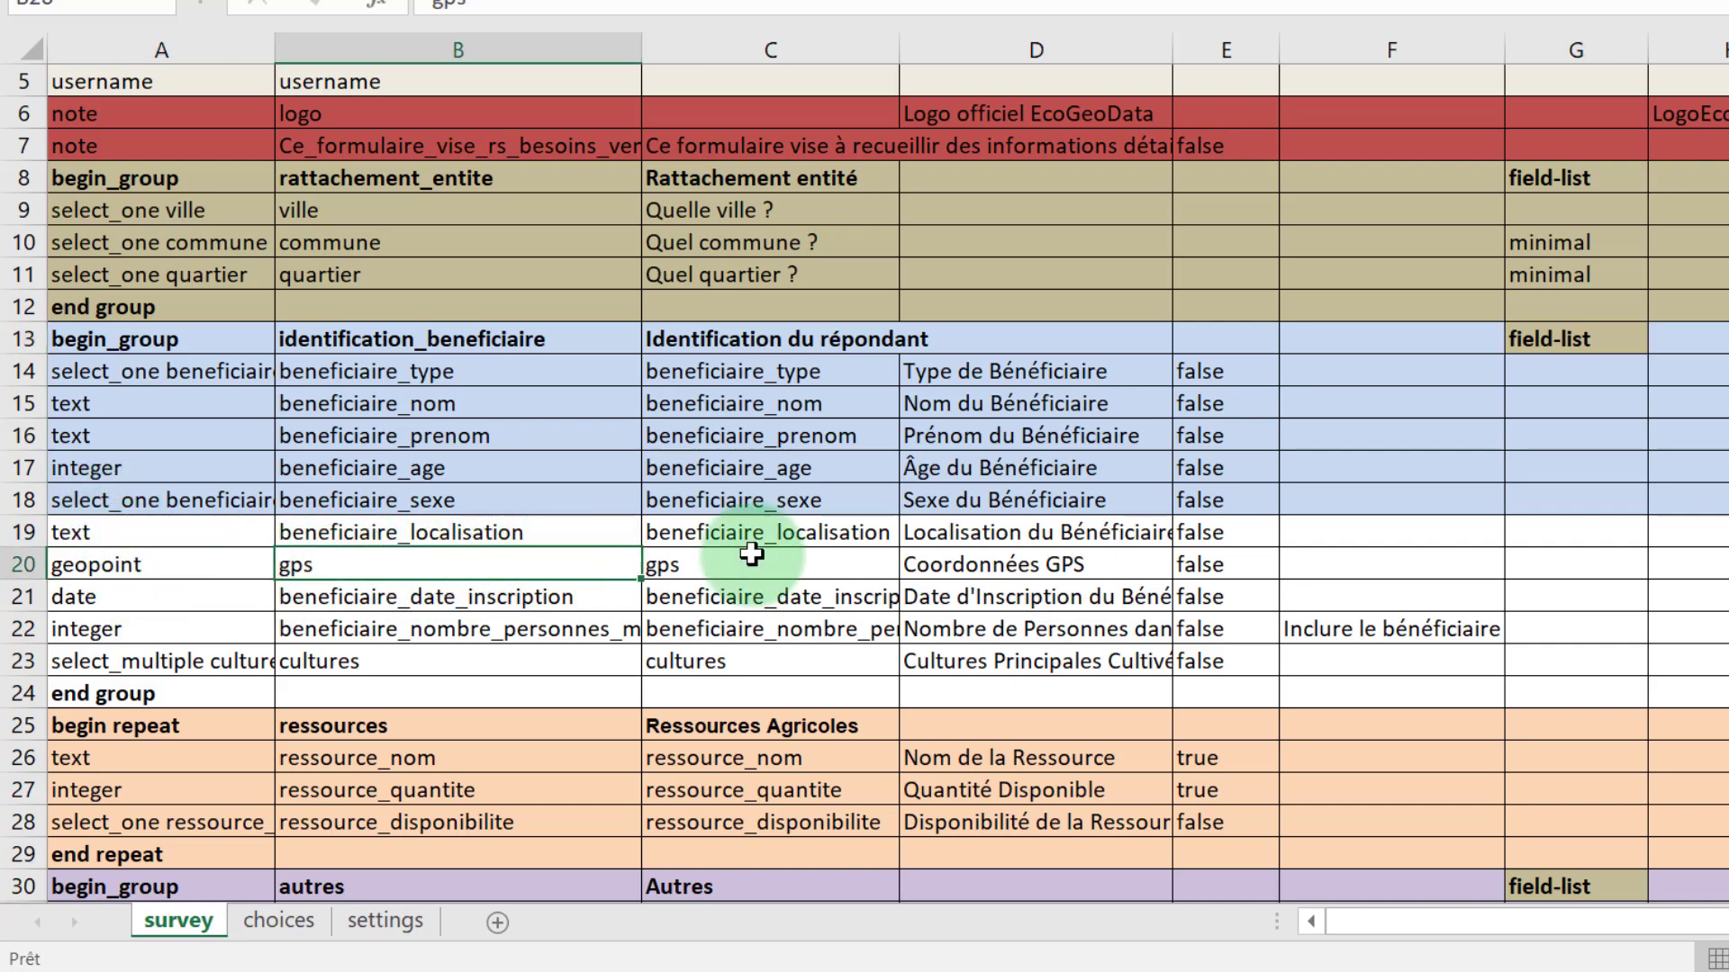
click(1004, 568)
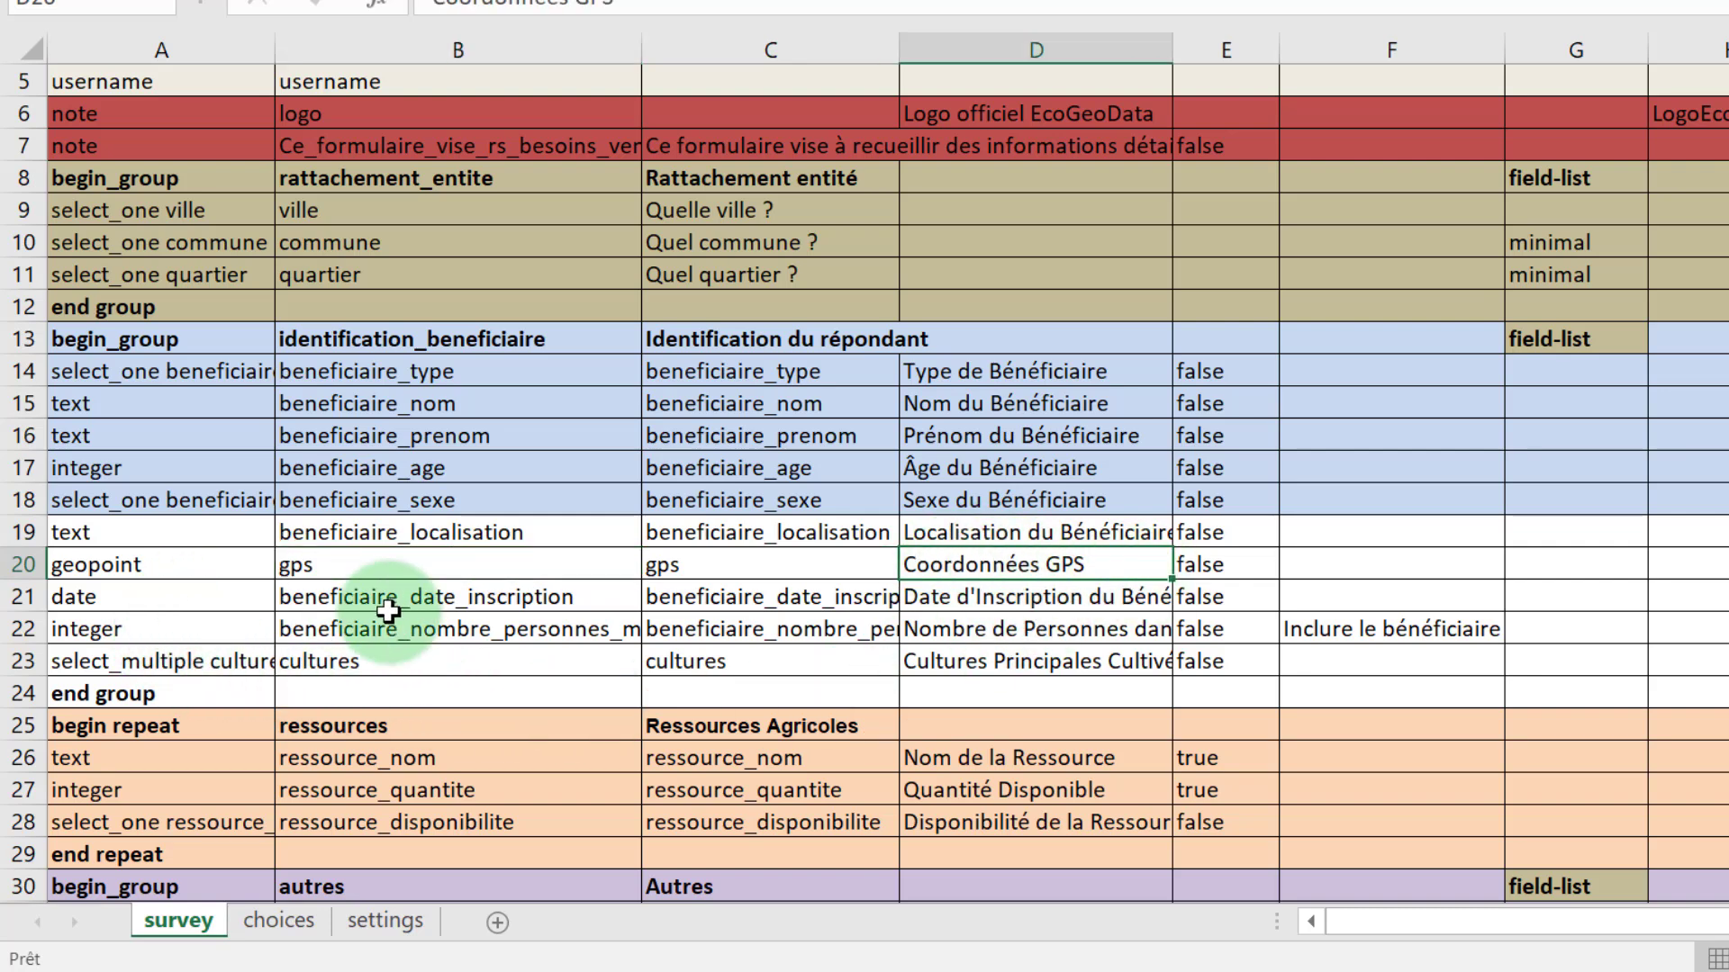
click(387, 601)
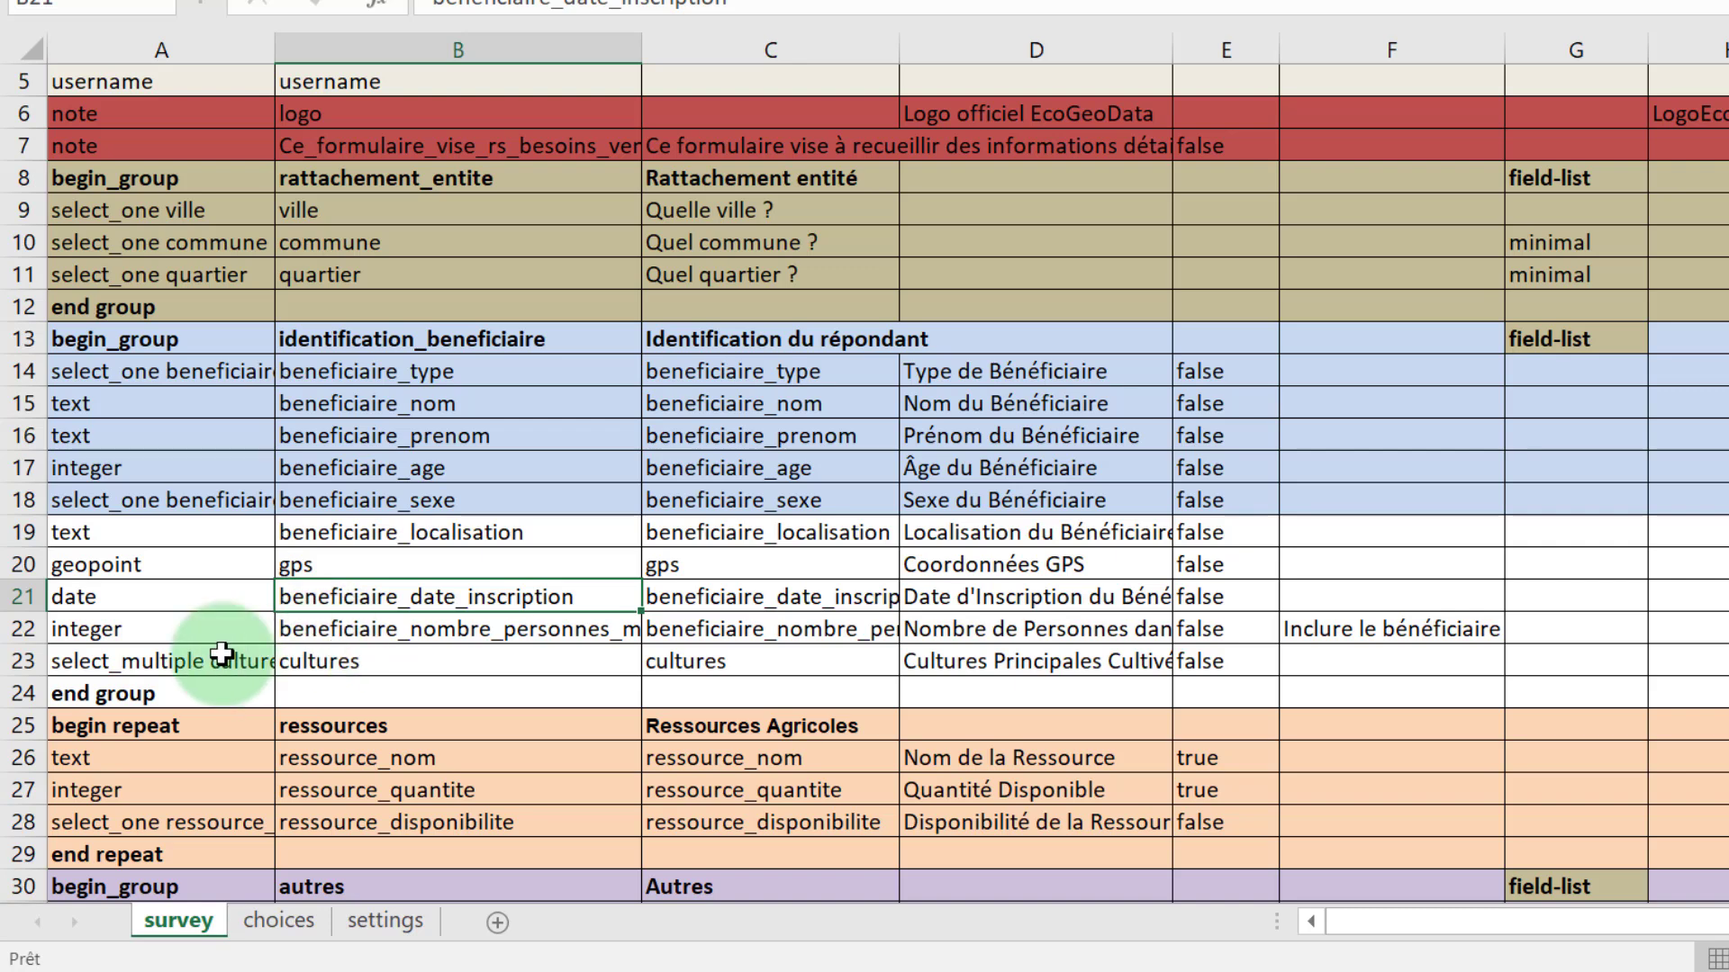
click(207, 660)
click(369, 660)
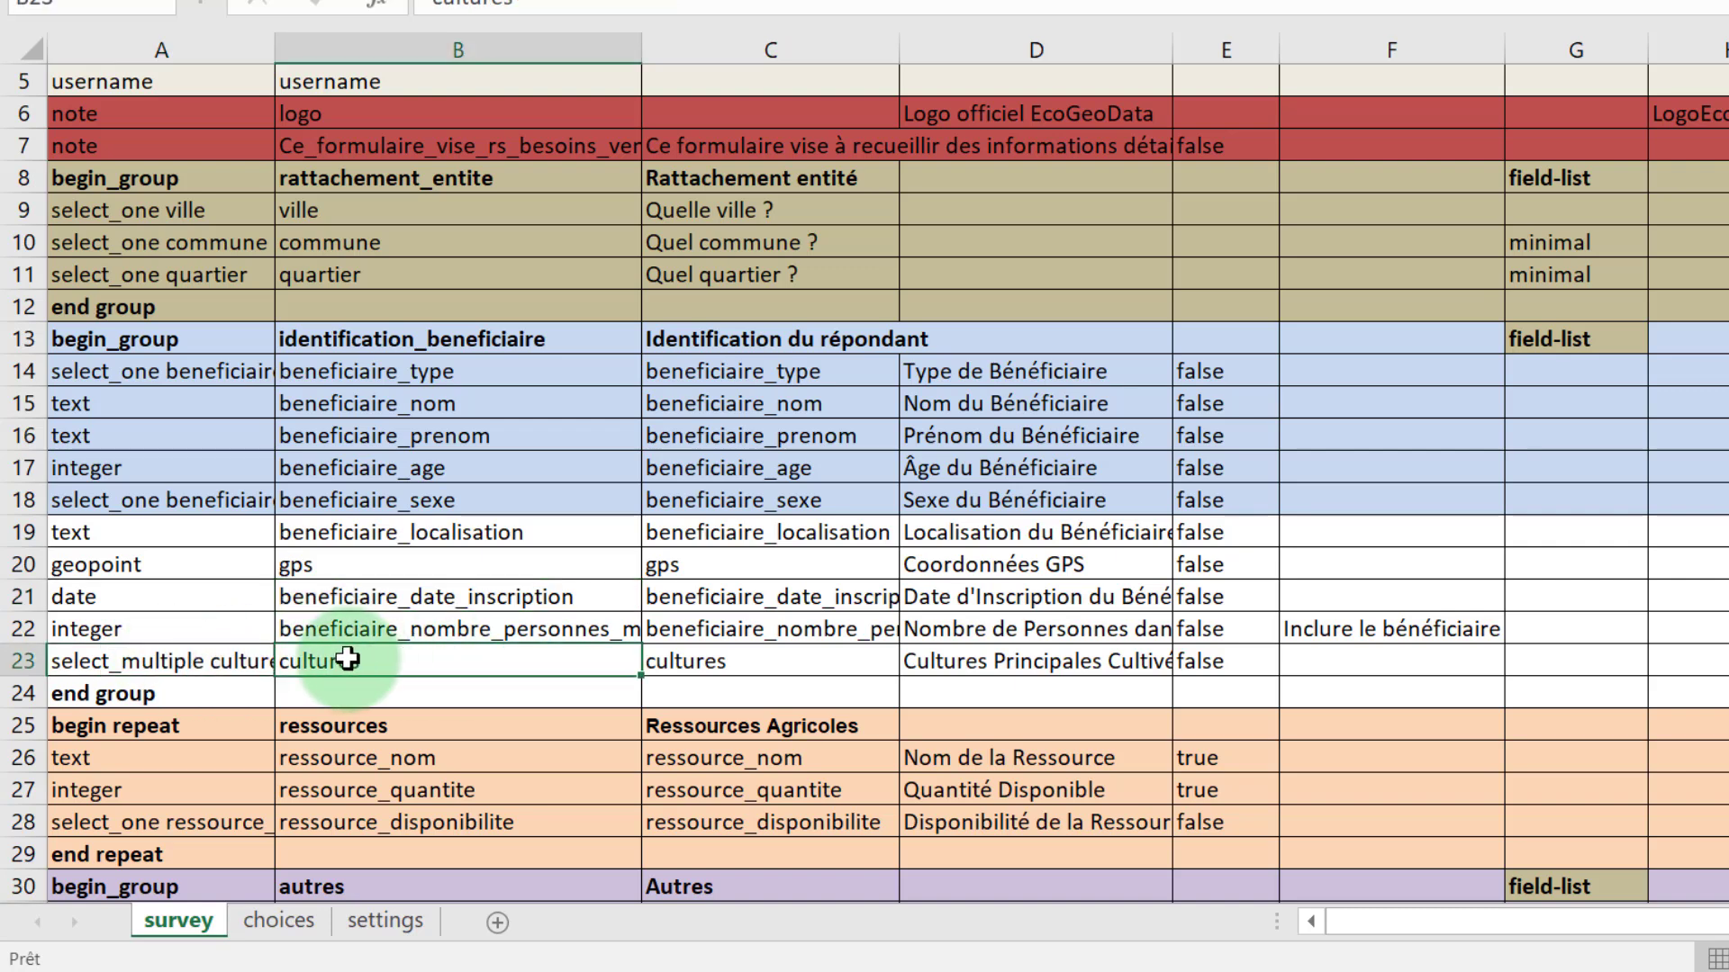
click(155, 660)
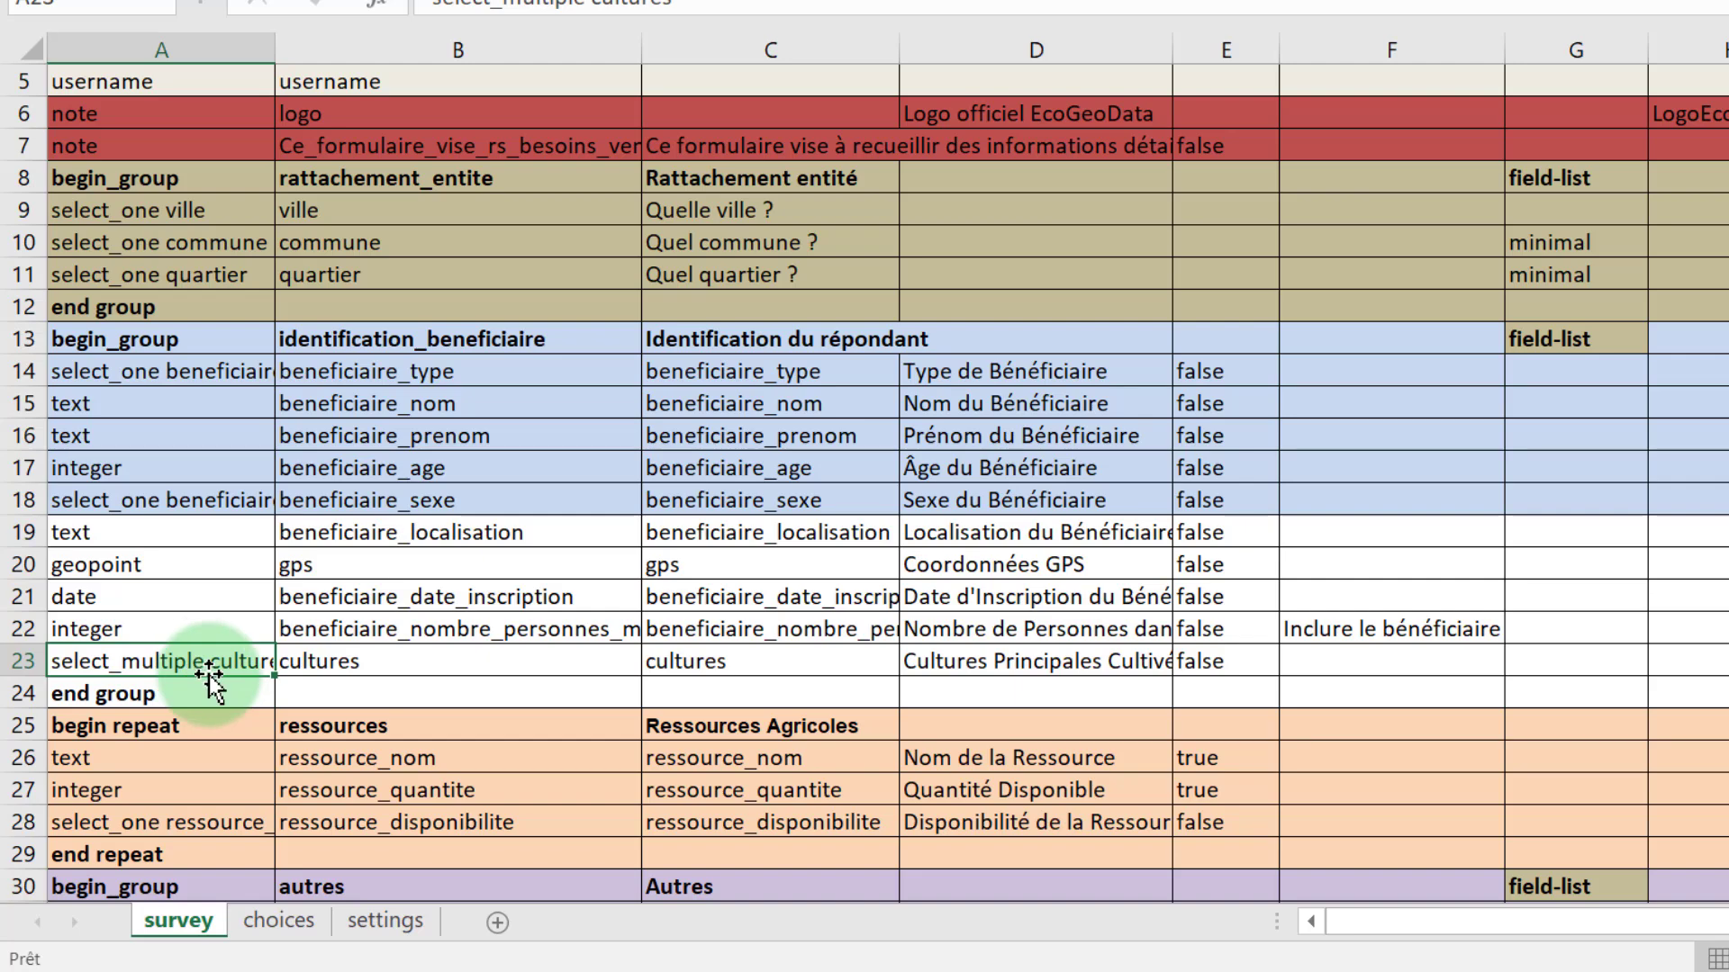
Check how the identification_beneficiaire group is delimited by its begin_group and end group rows
scroll(289, 720, down, 1)
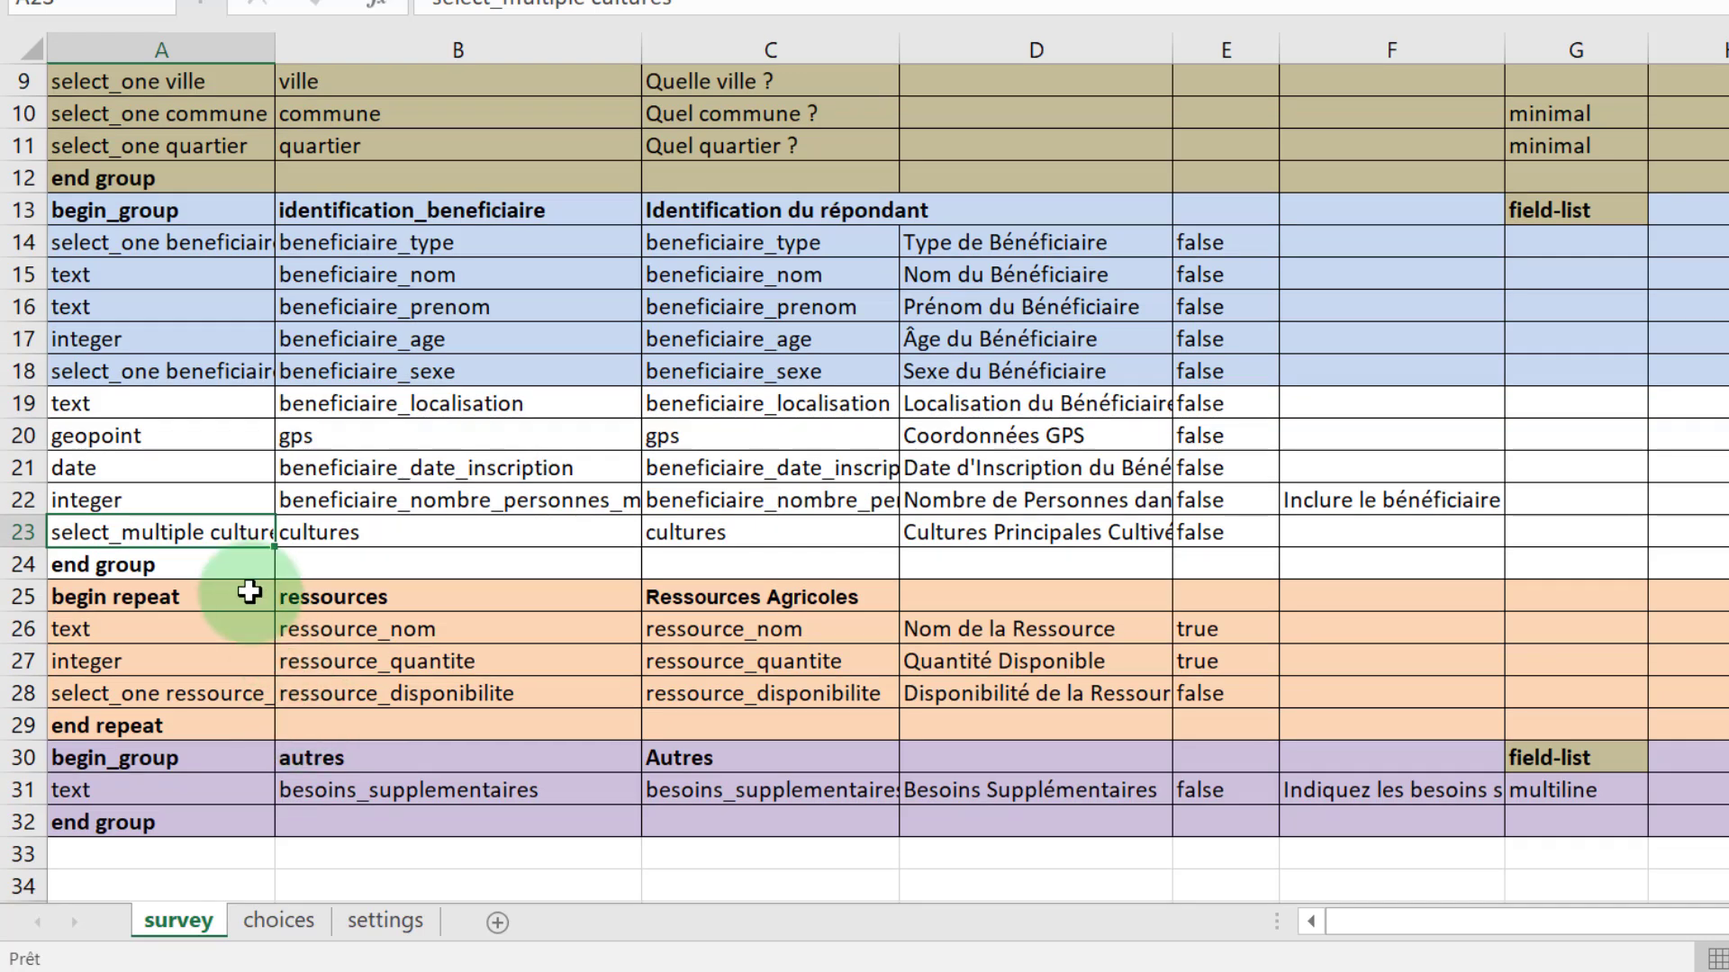
click(232, 567)
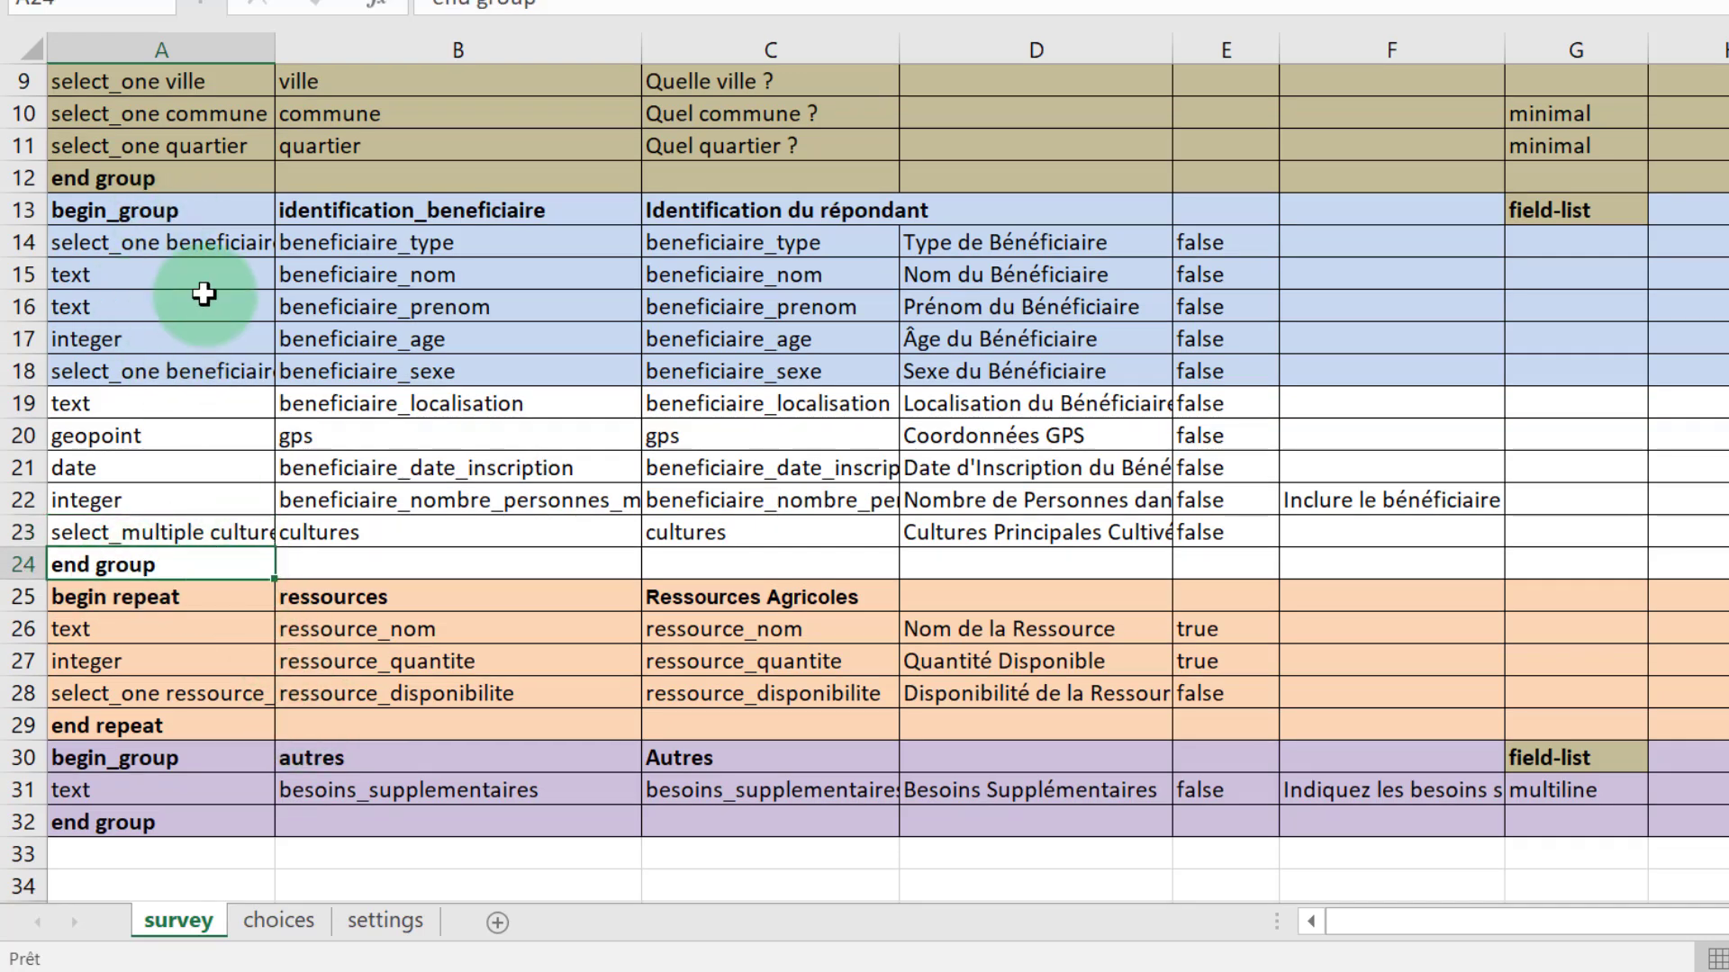
click(135, 213)
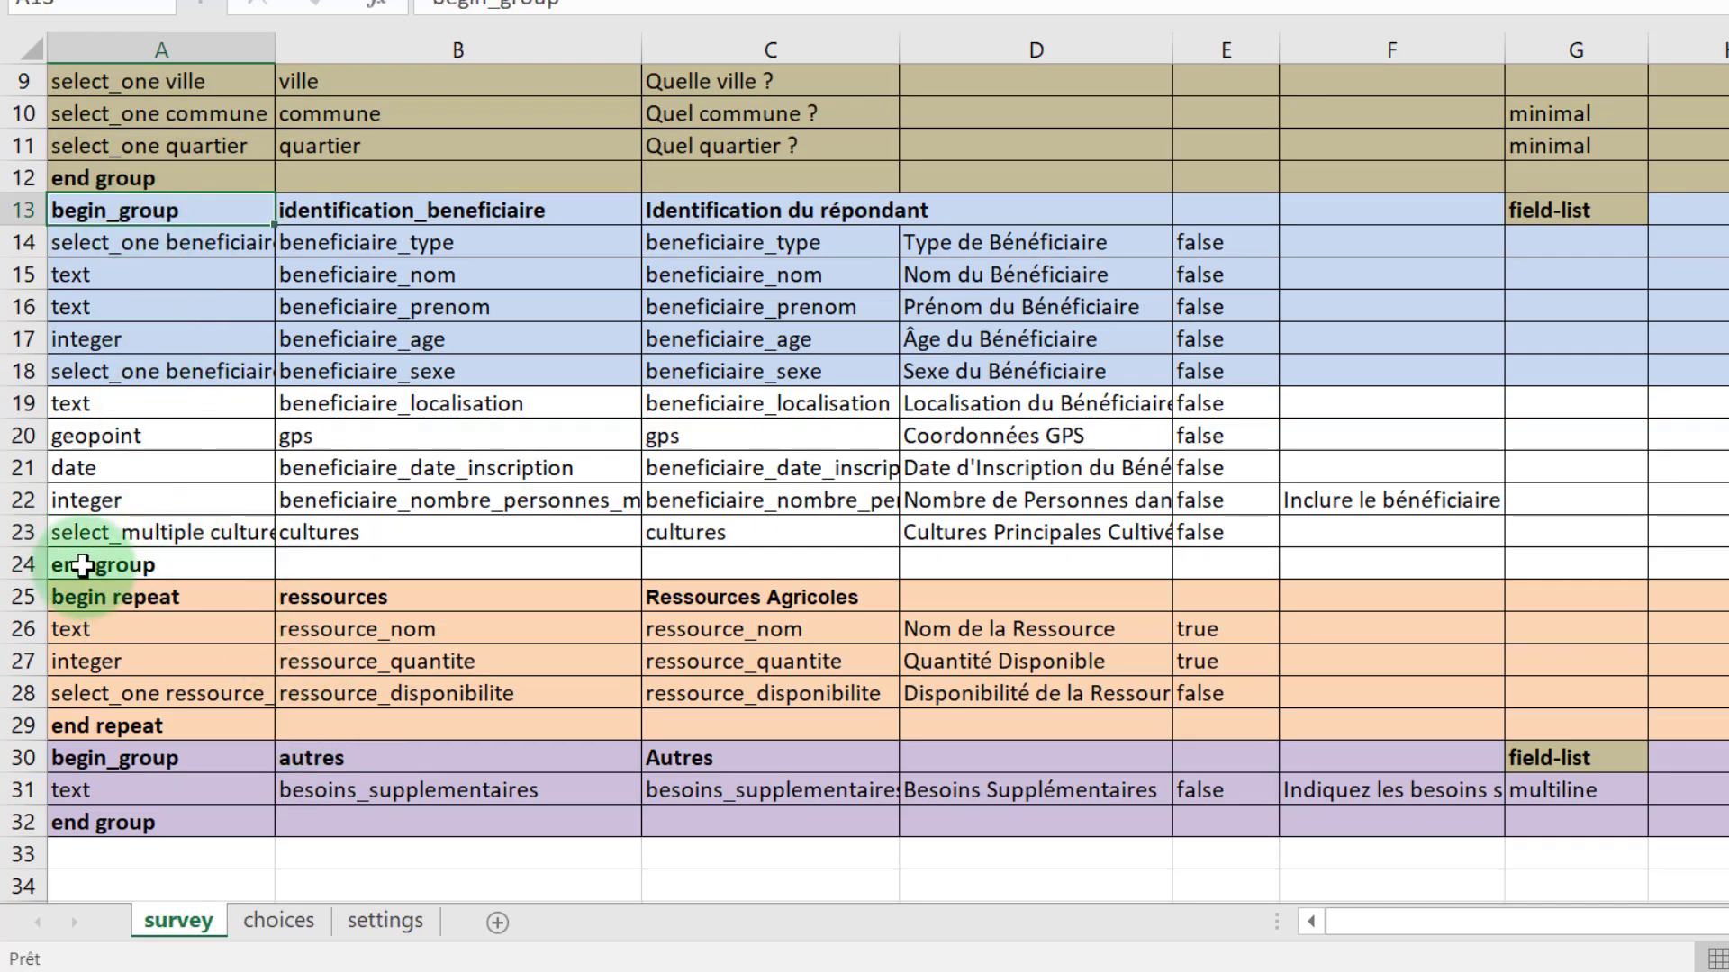
drag(83, 565, 687, 559)
Examine the ressources repeat from begin repeat to end repeat, including the ressource_nom type and the required settings of its three questions
click(147, 594)
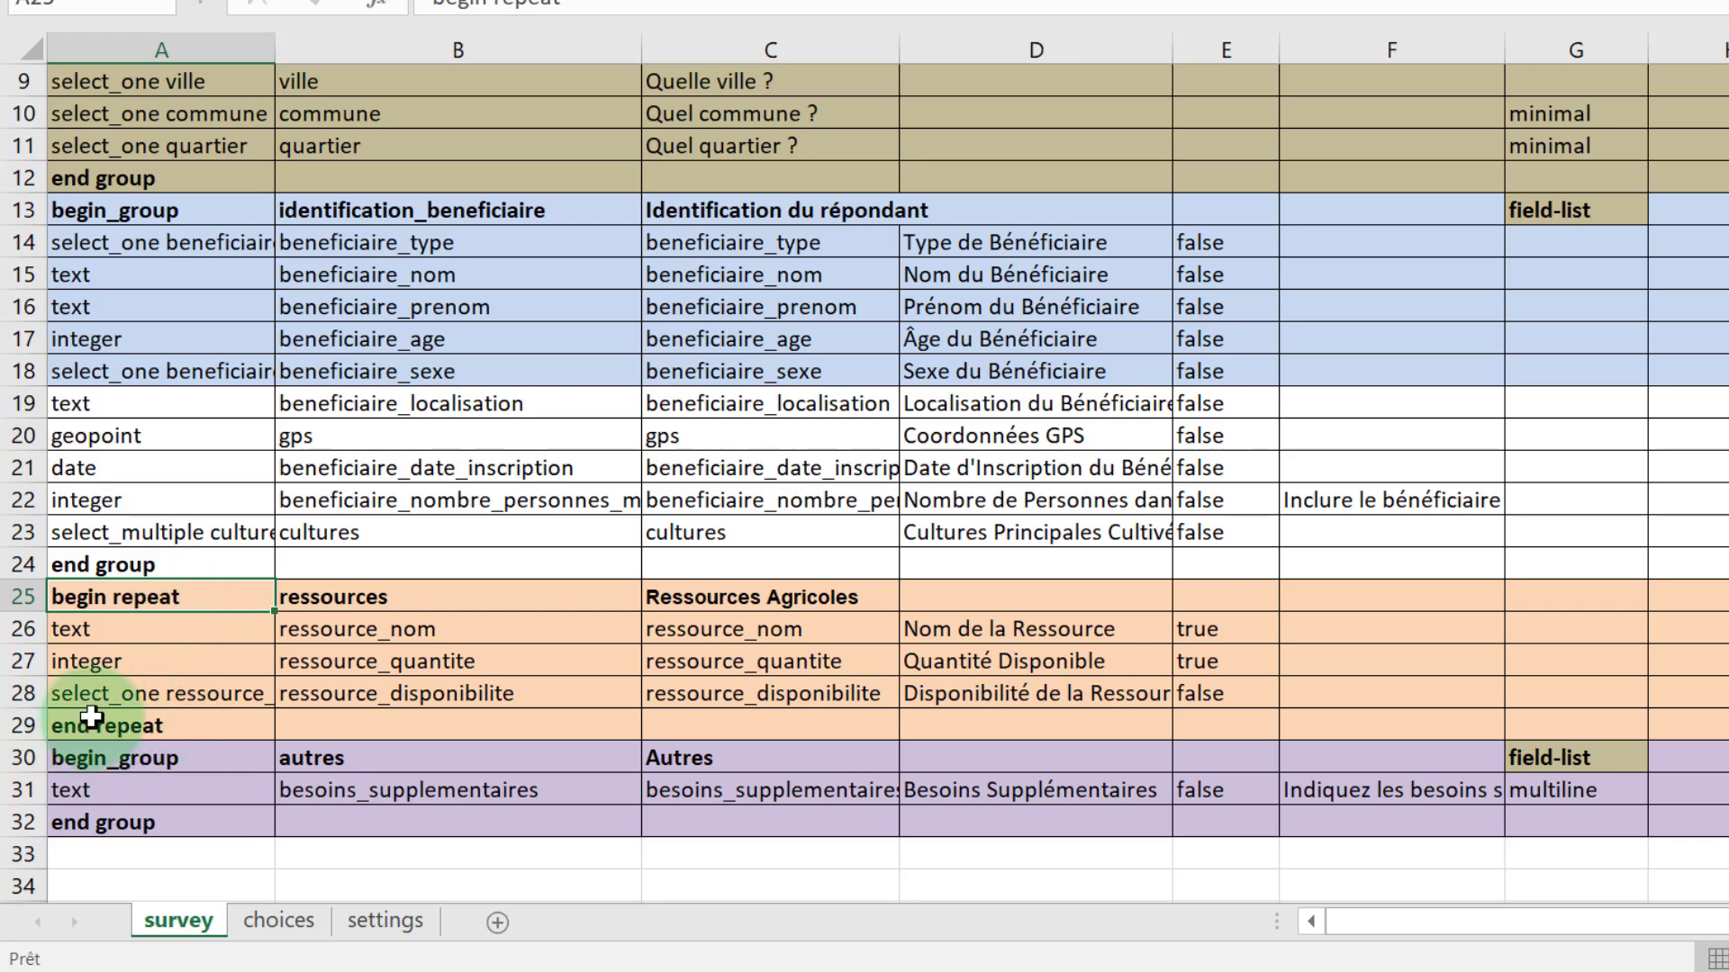
click(162, 722)
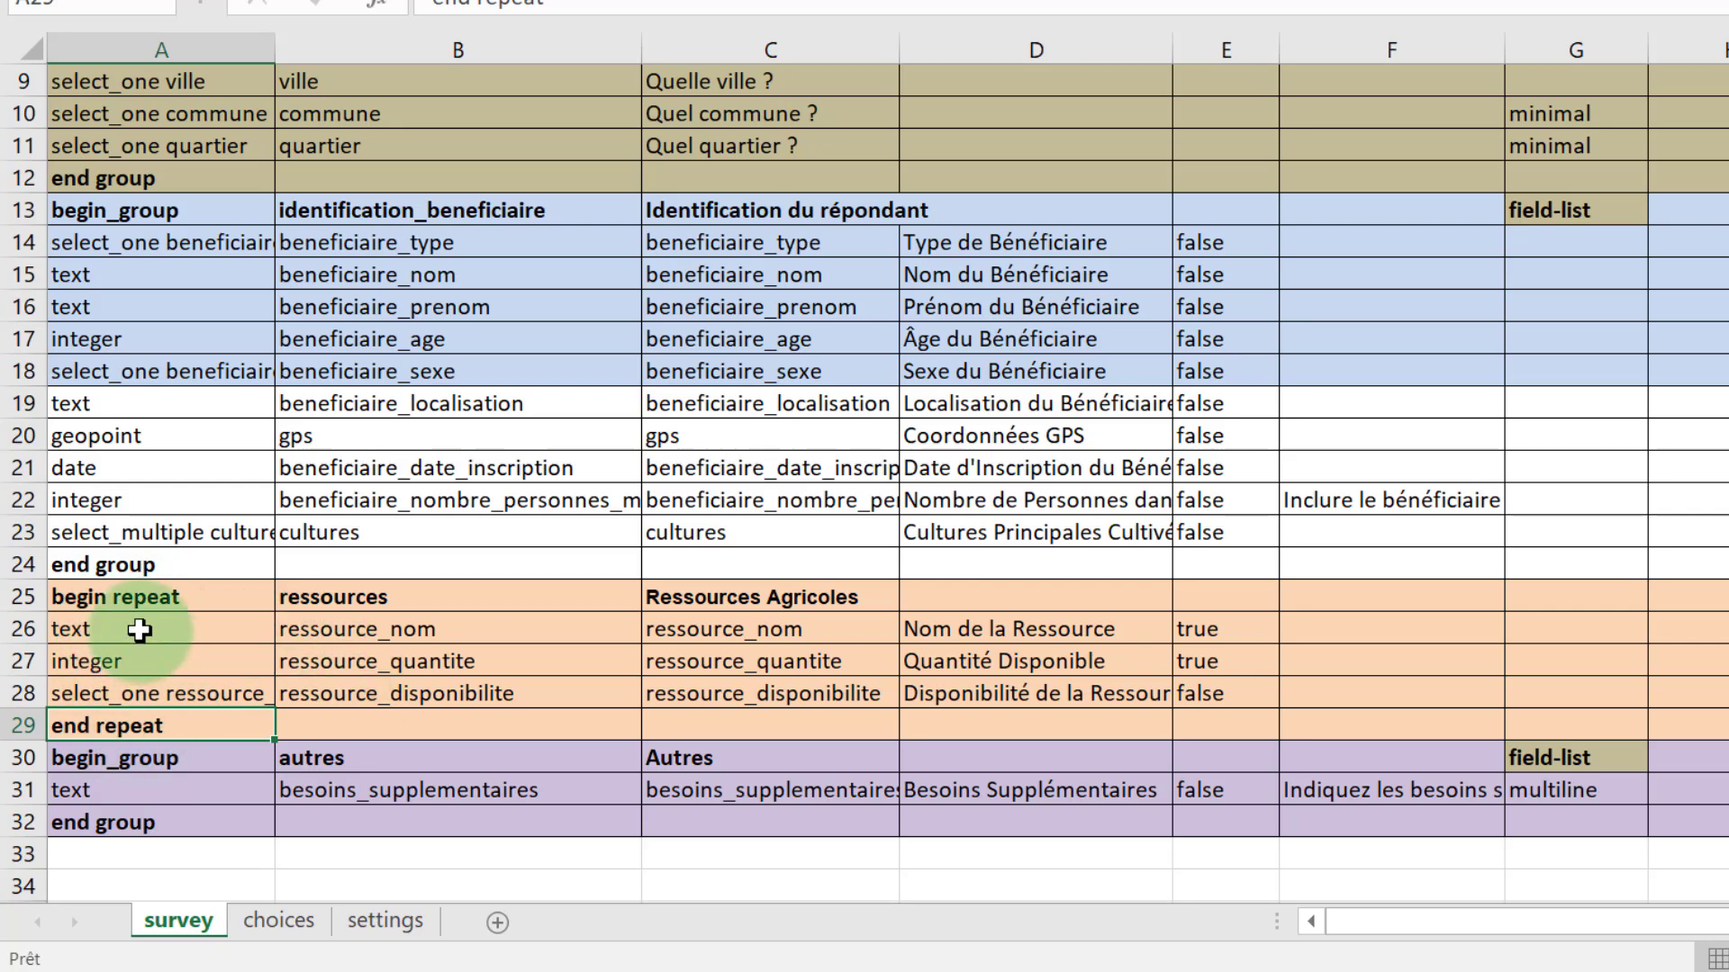
click(78, 629)
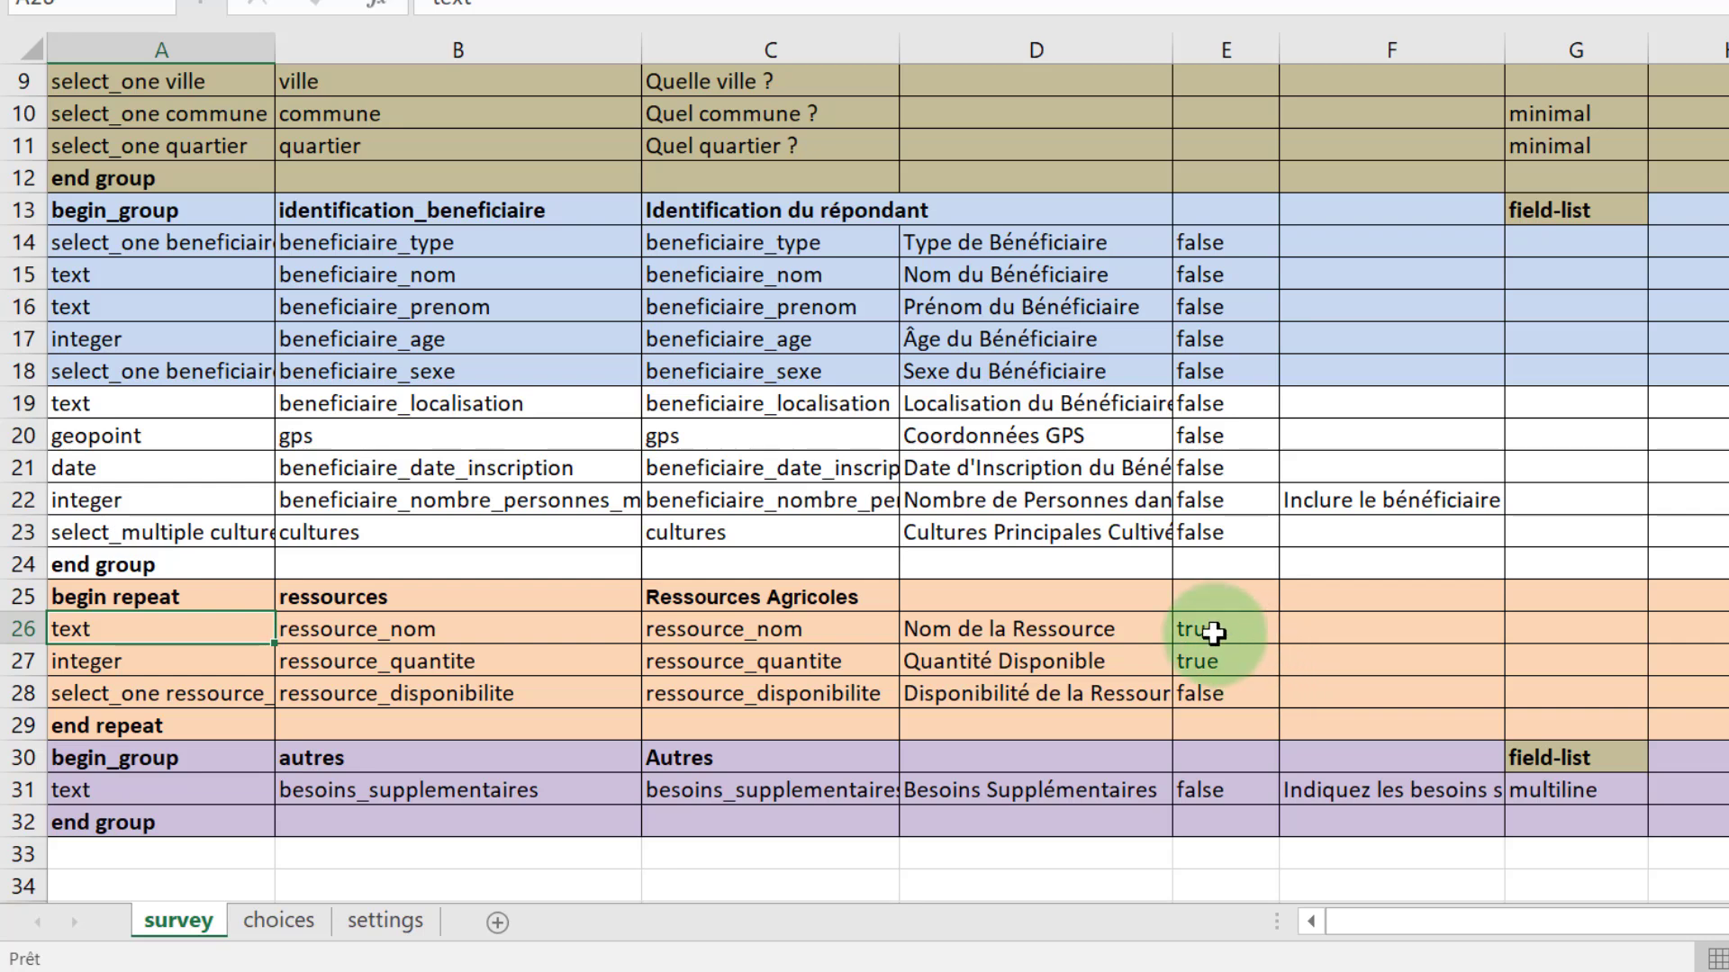
drag(1207, 631, 1223, 686)
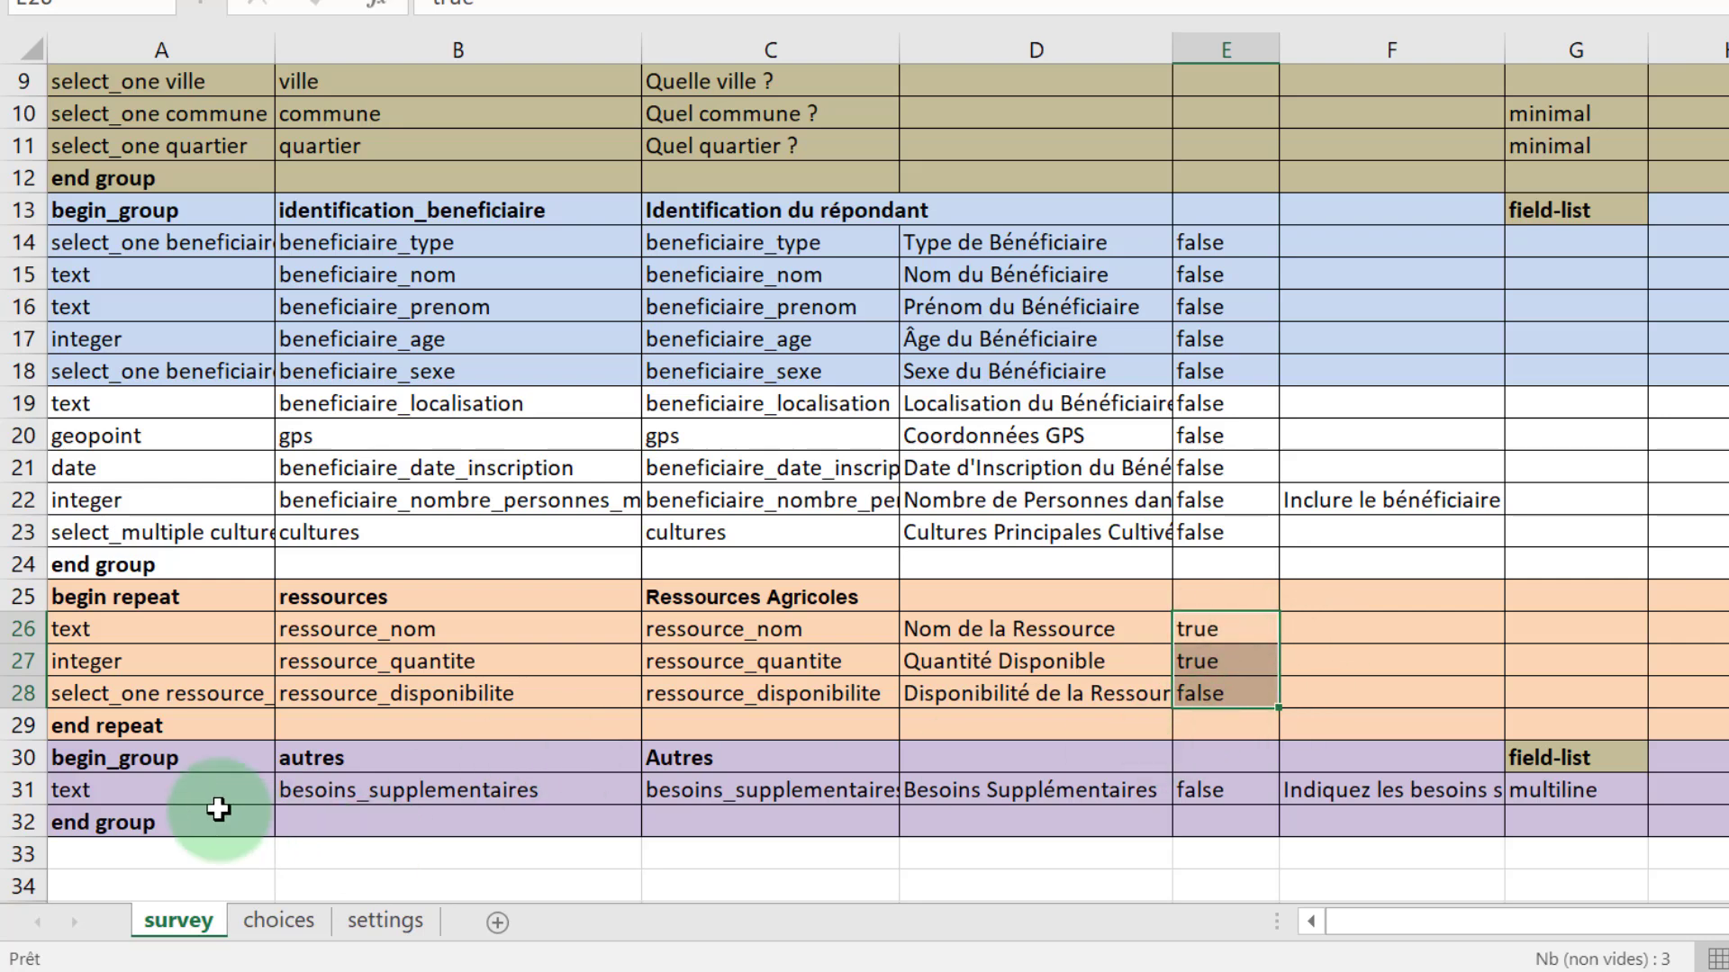
Examine the autres group and its besoins_supplementaires question, checking the question's type, name and guidance_hint
click(125, 756)
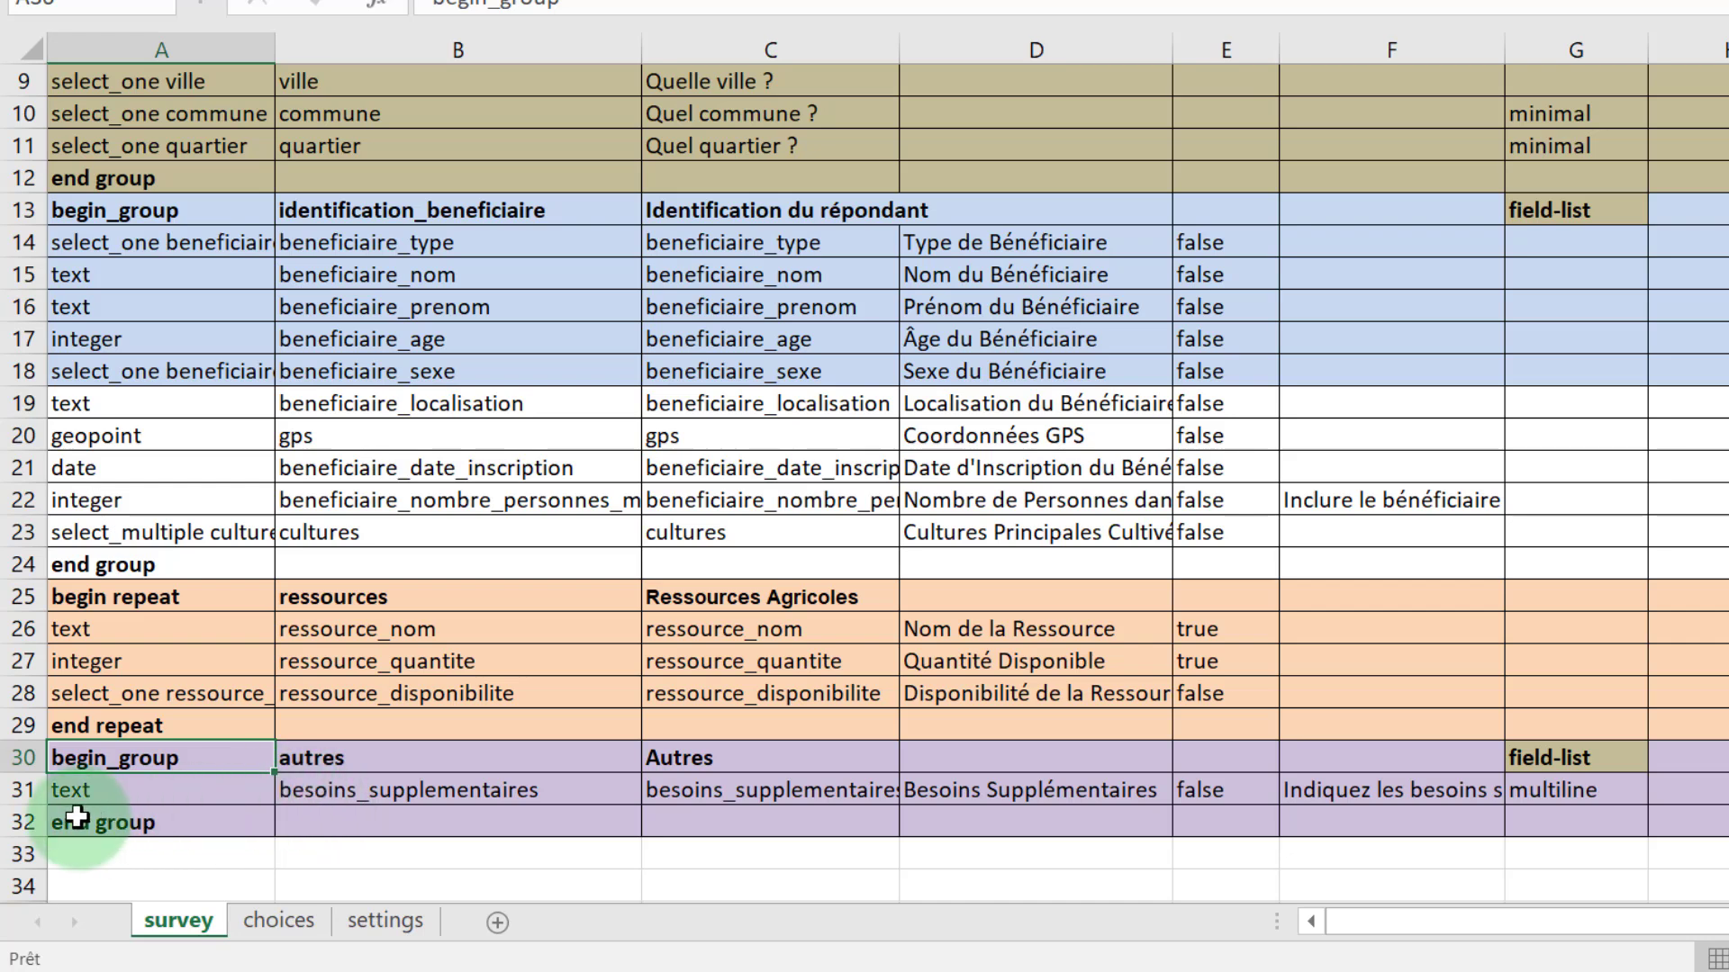
click(116, 794)
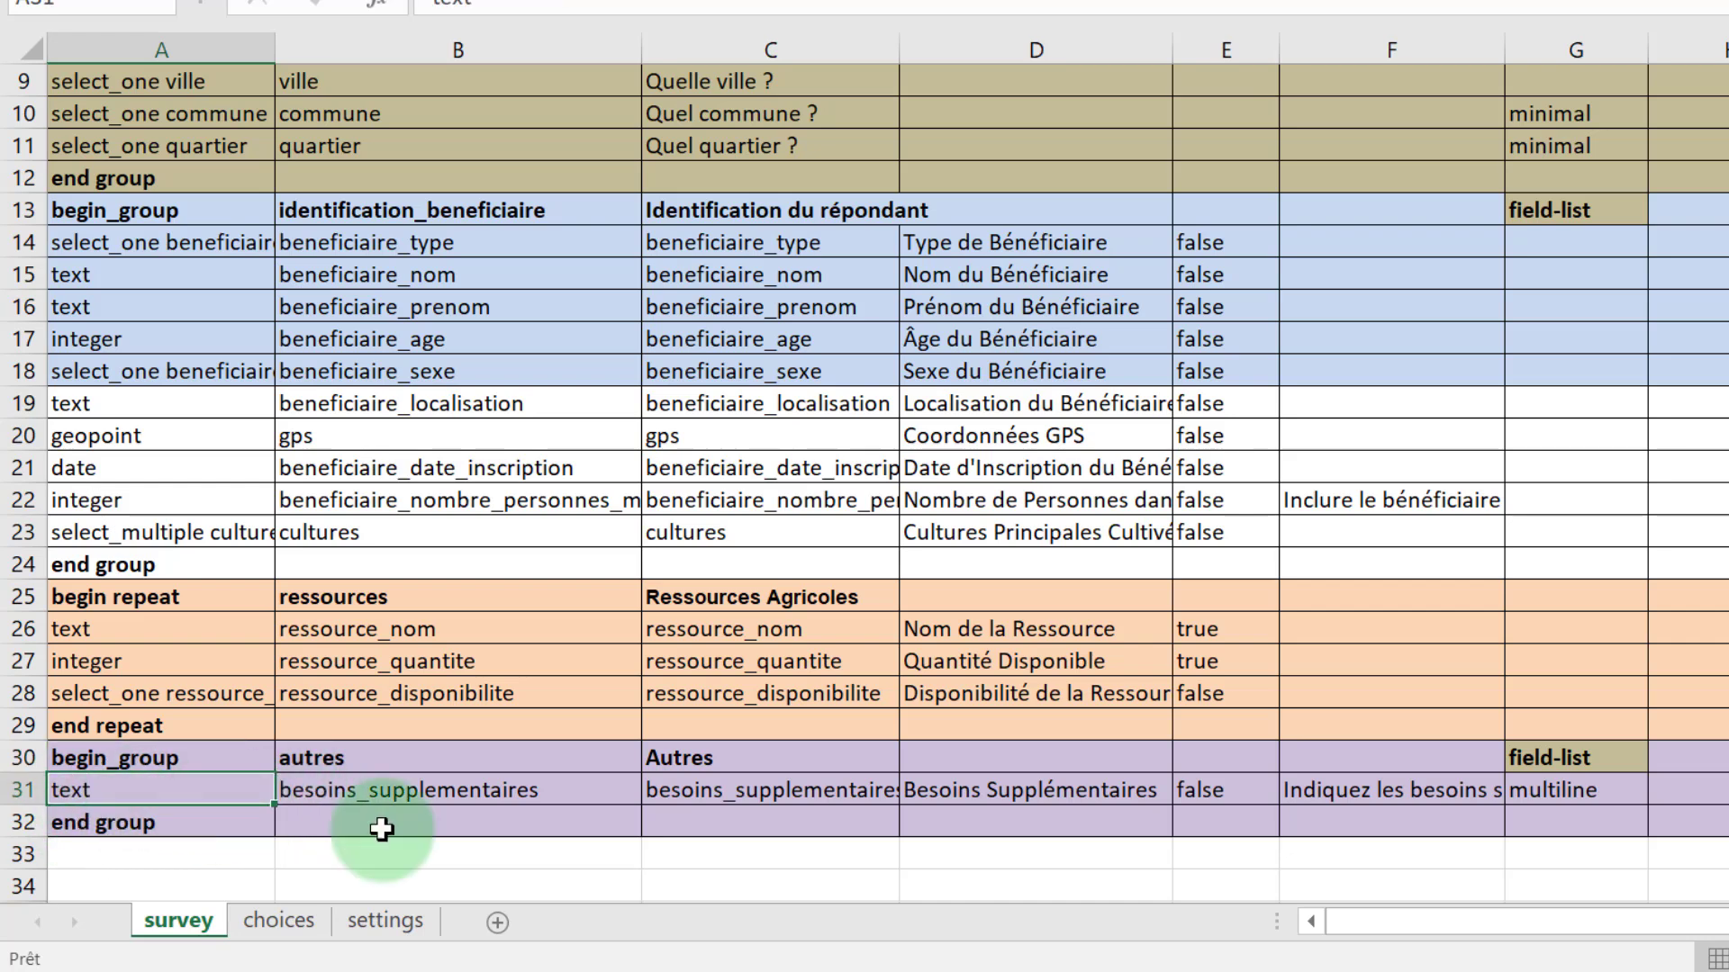
click(524, 801)
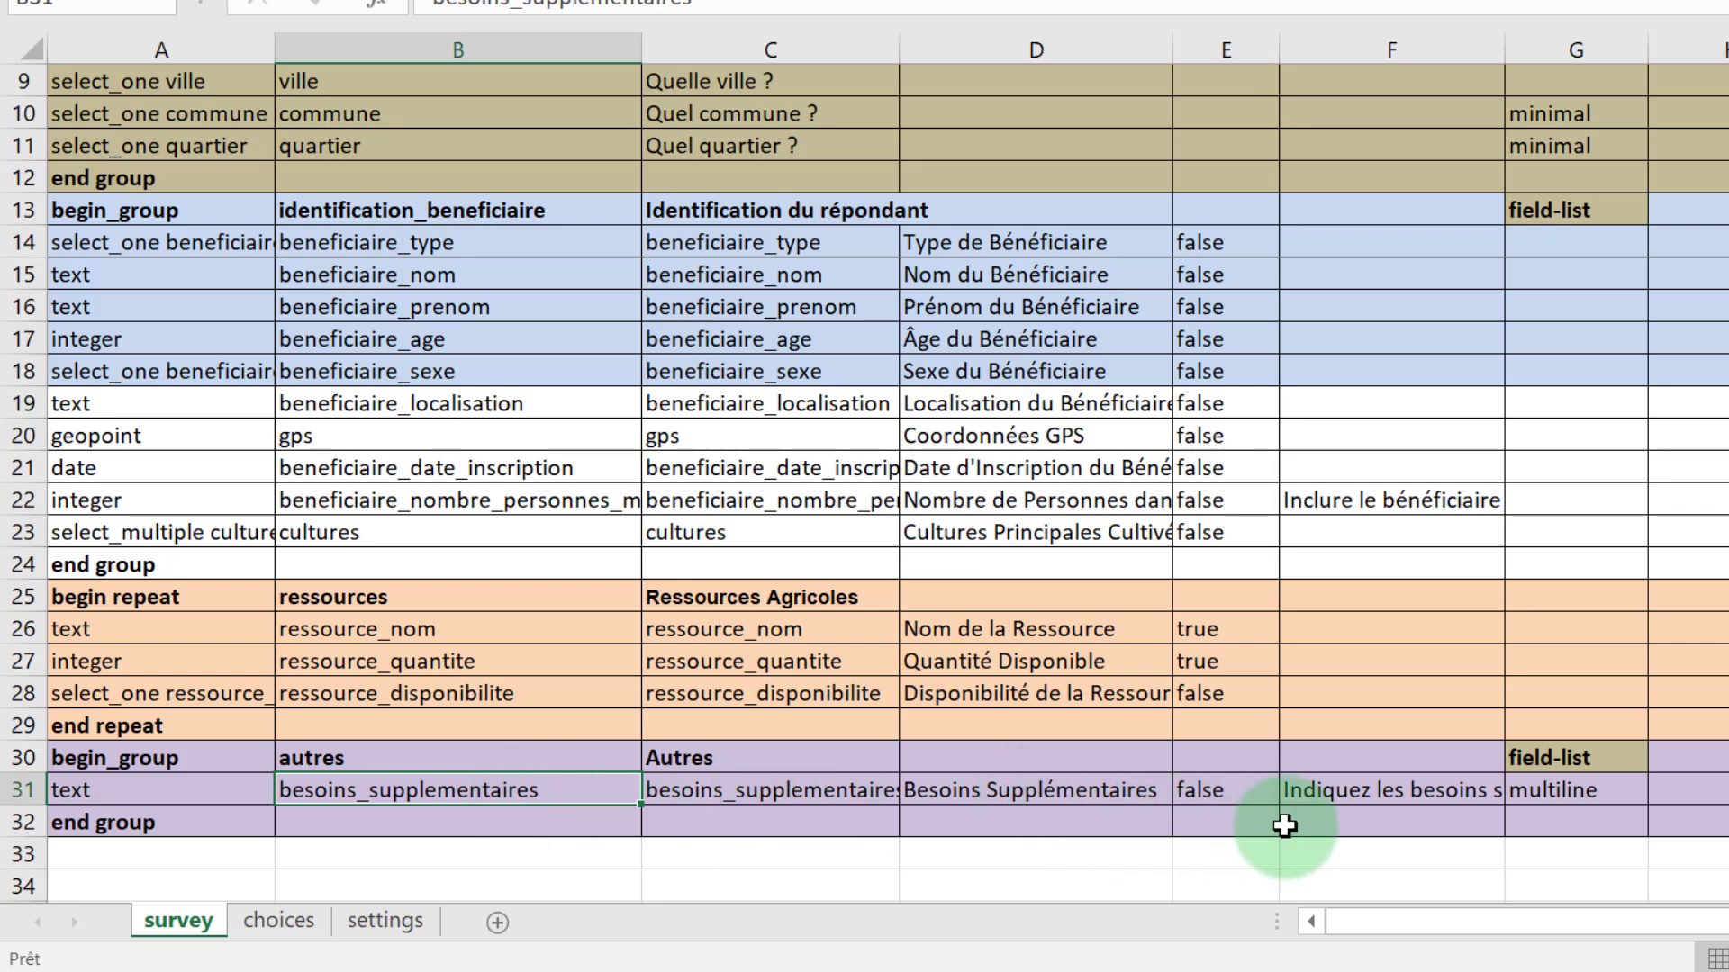
click(1352, 796)
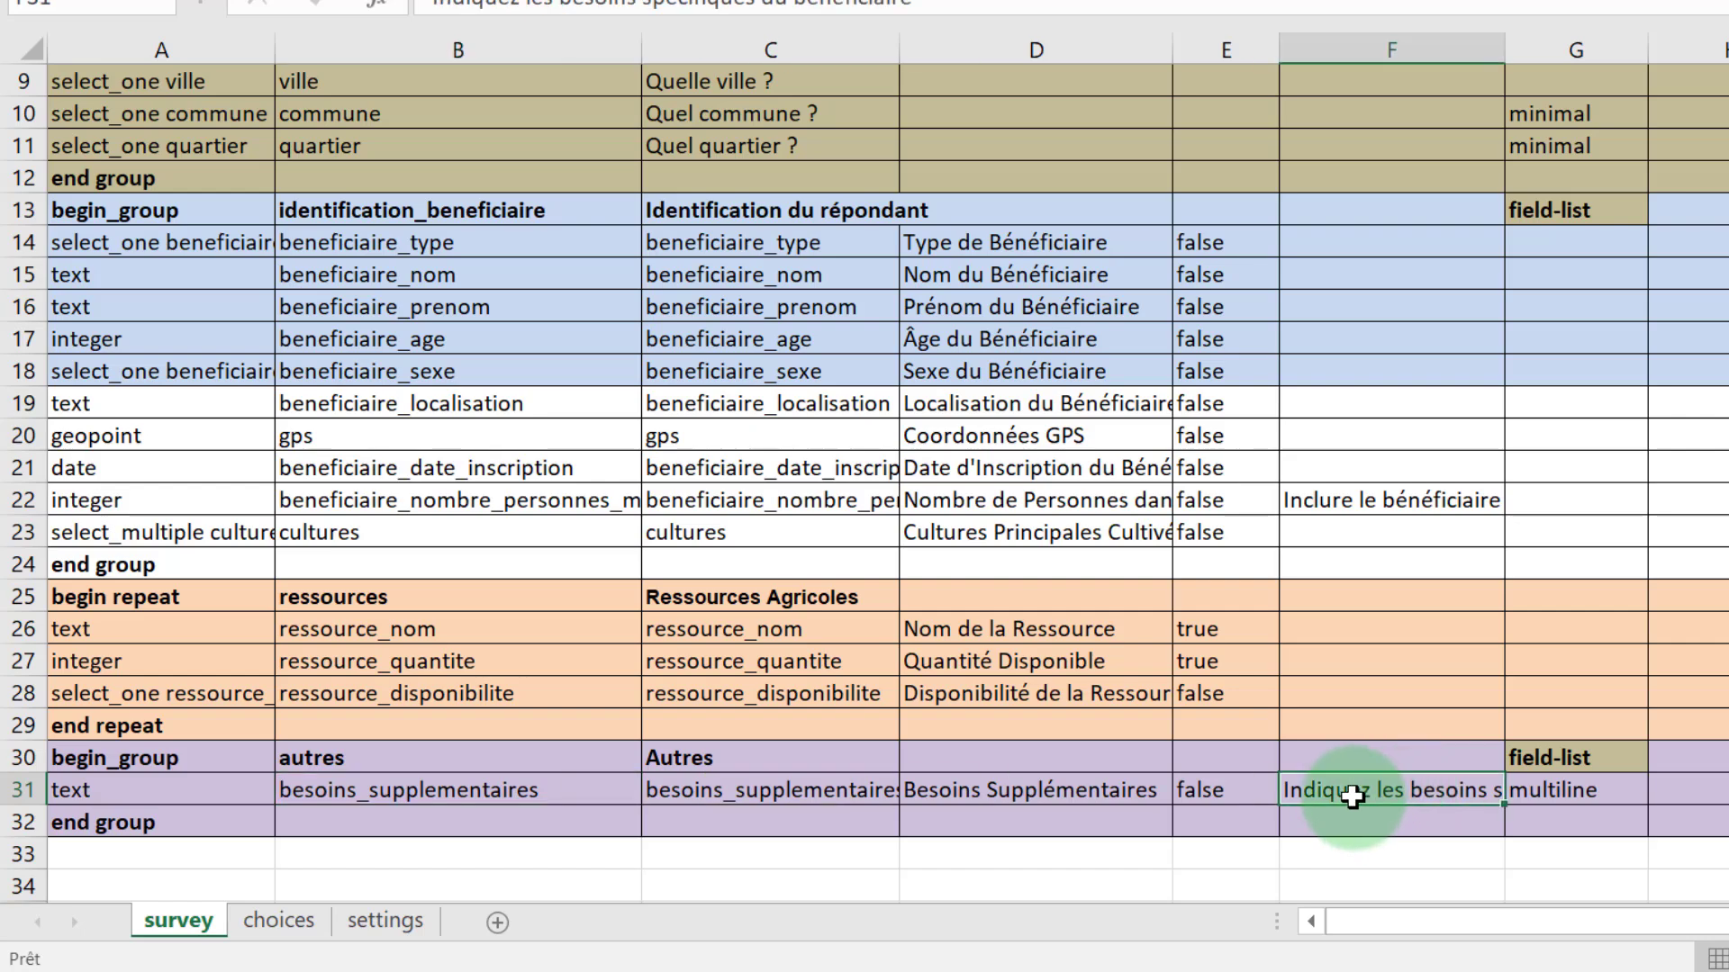
scroll(1227, 501, up, 3)
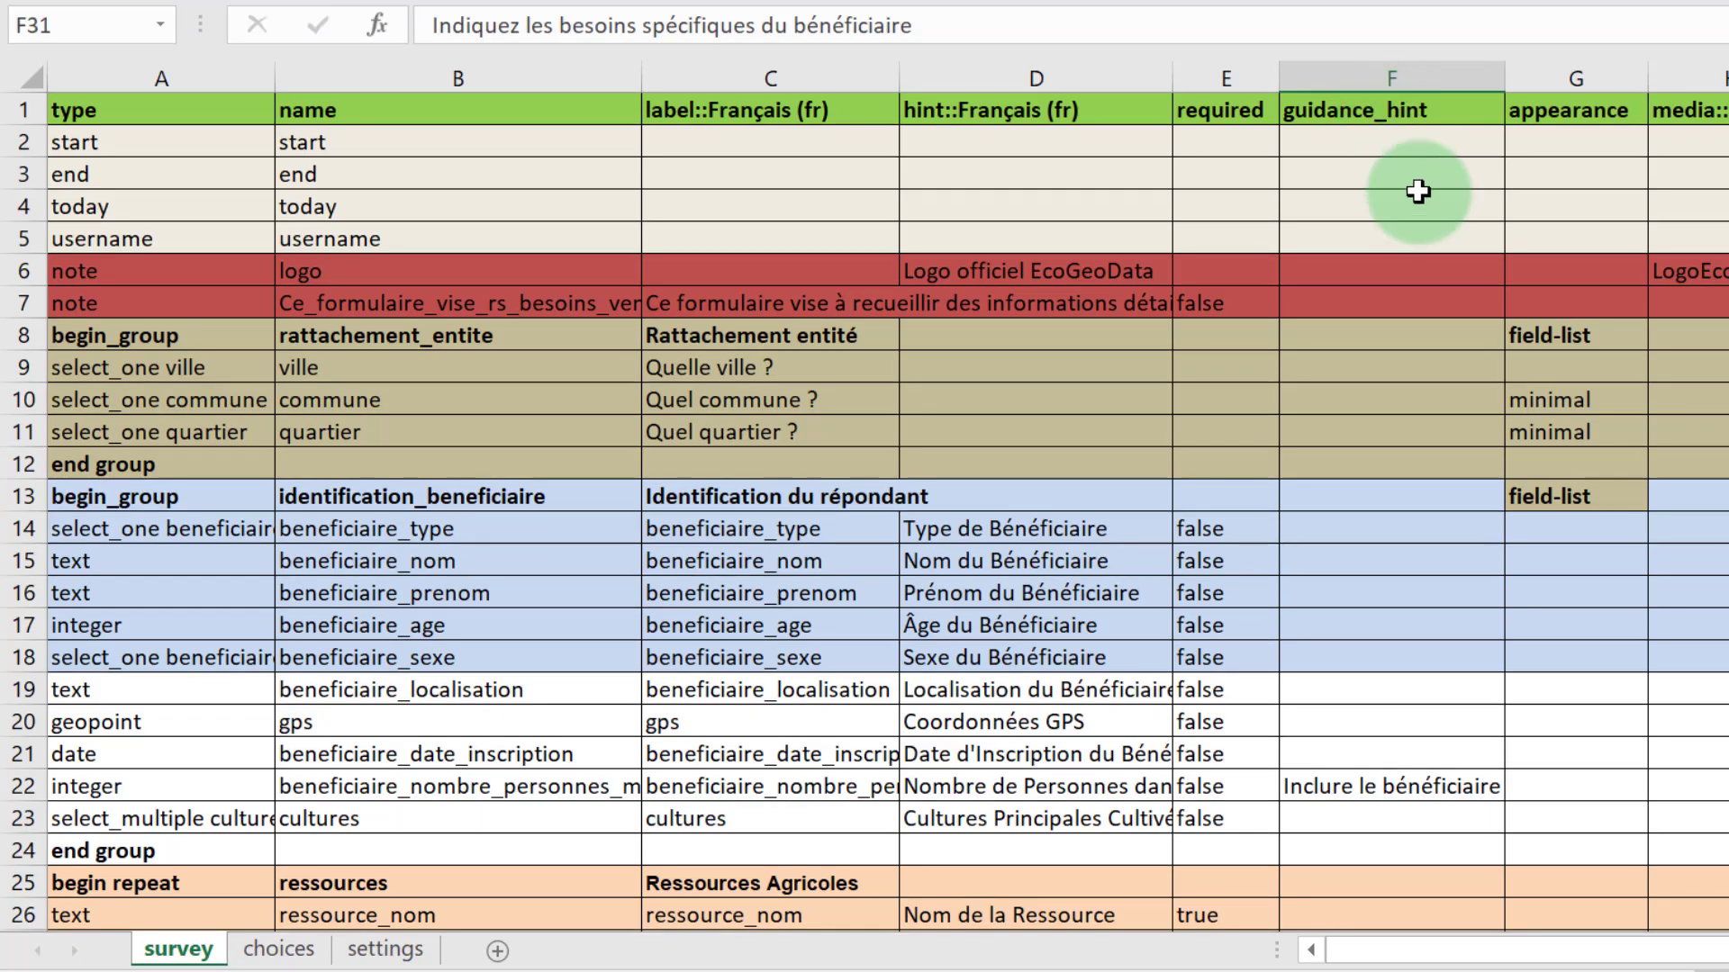
scroll(1441, 232, down, 3)
scroll(1441, 261, down, 2)
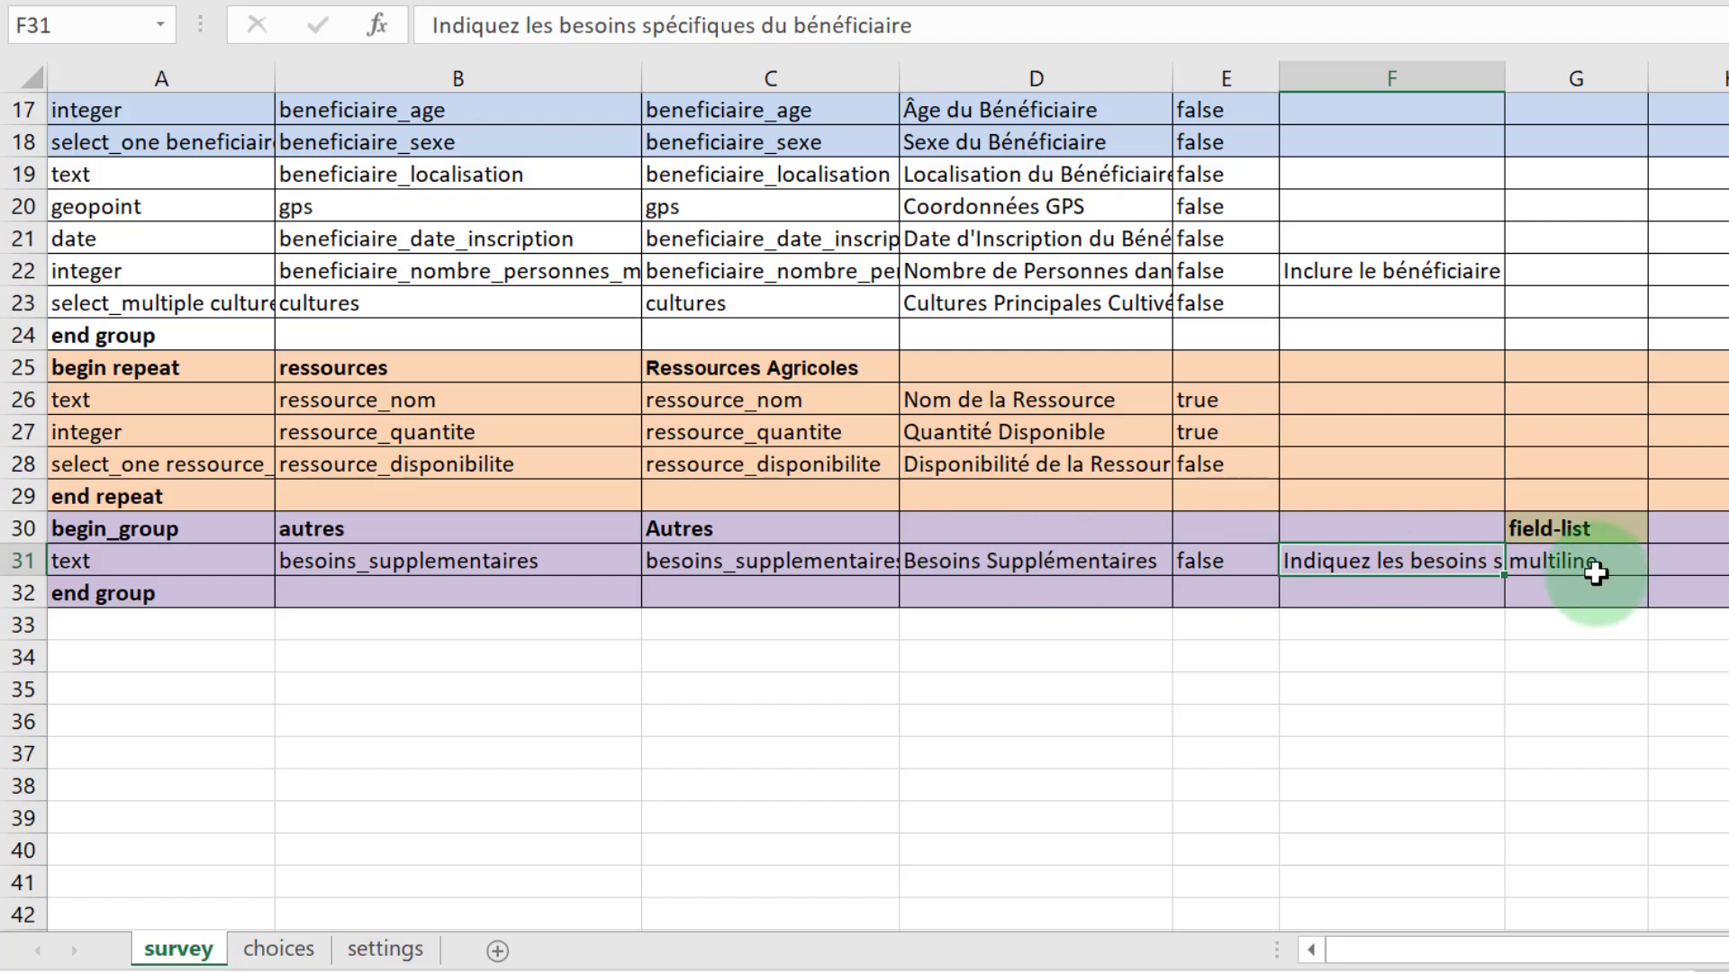
Check the appearance setting of the besoins_supplementaires question against the appearance column and review the survey rows
click(1656, 560)
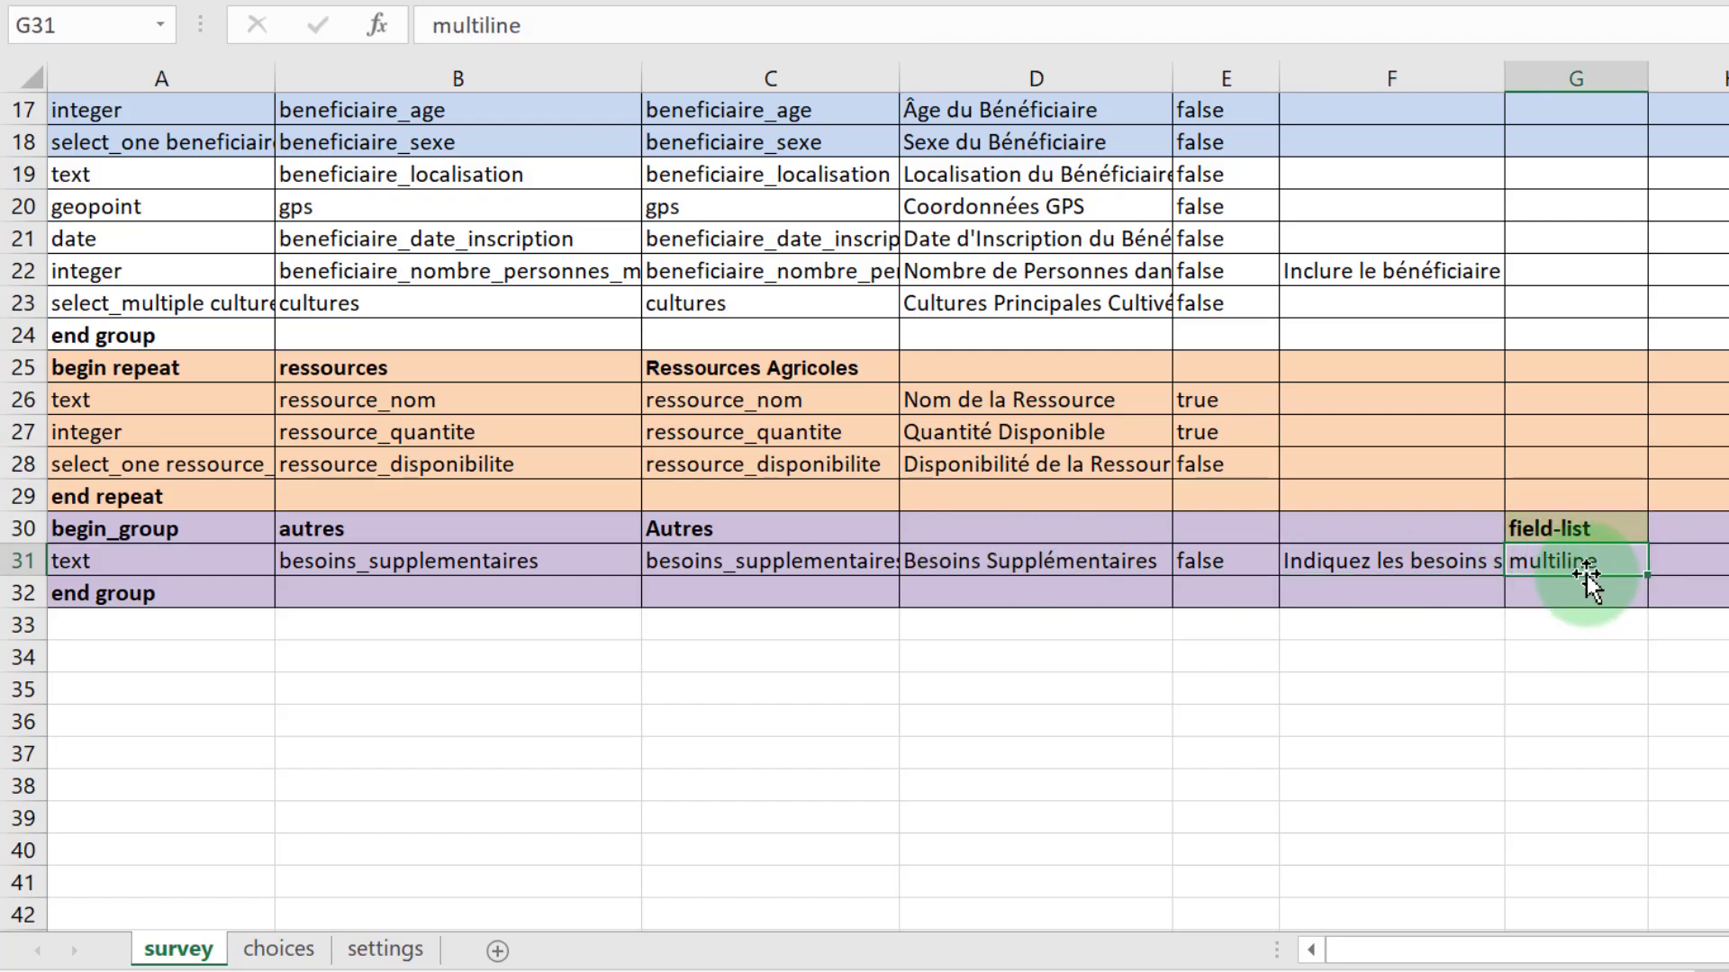
scroll(1586, 569, up, 5)
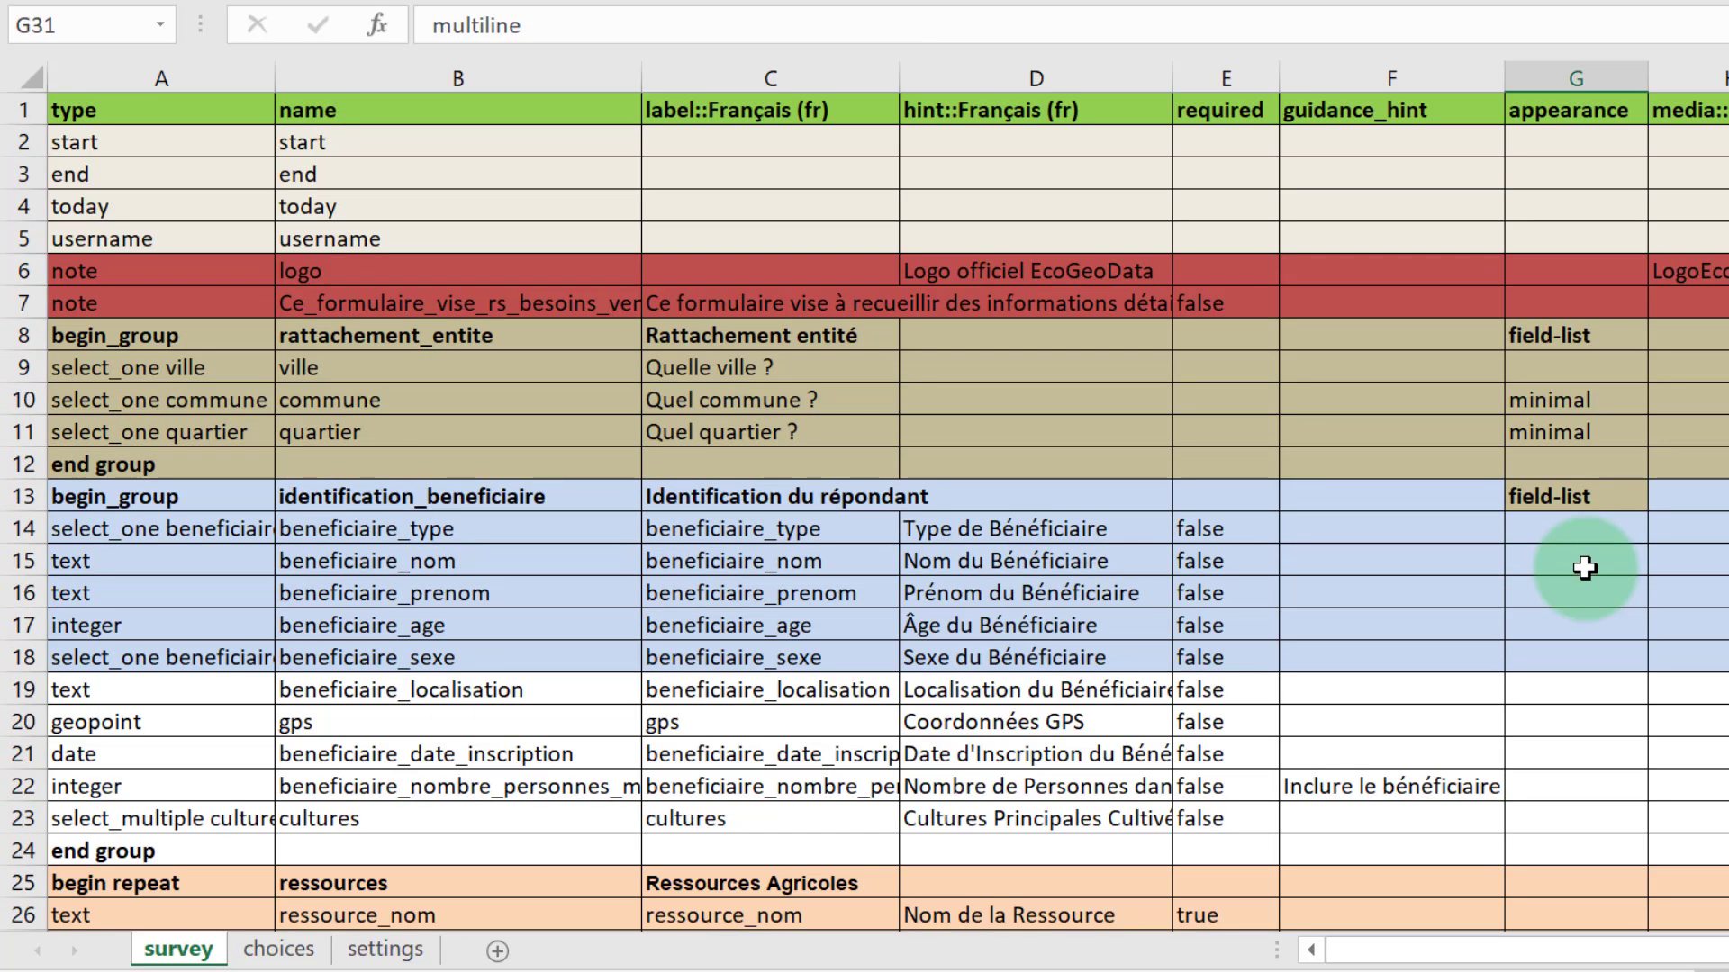
scroll(1586, 568, down, 7)
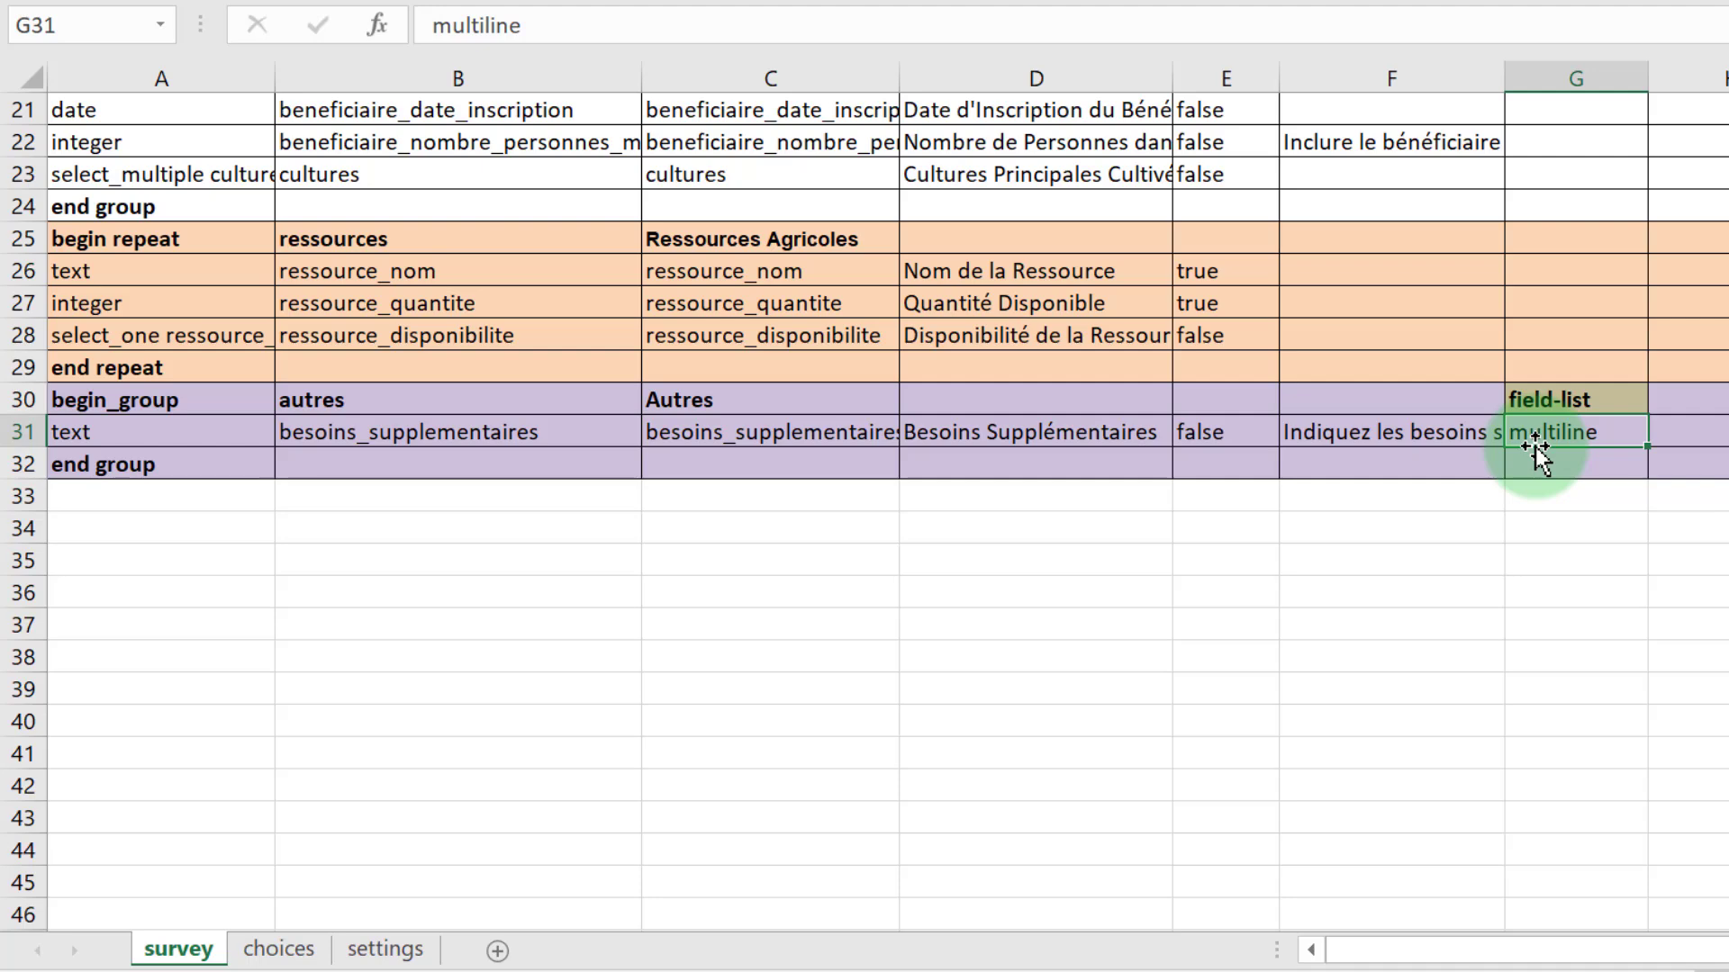
scroll(636, 700, up, 4)
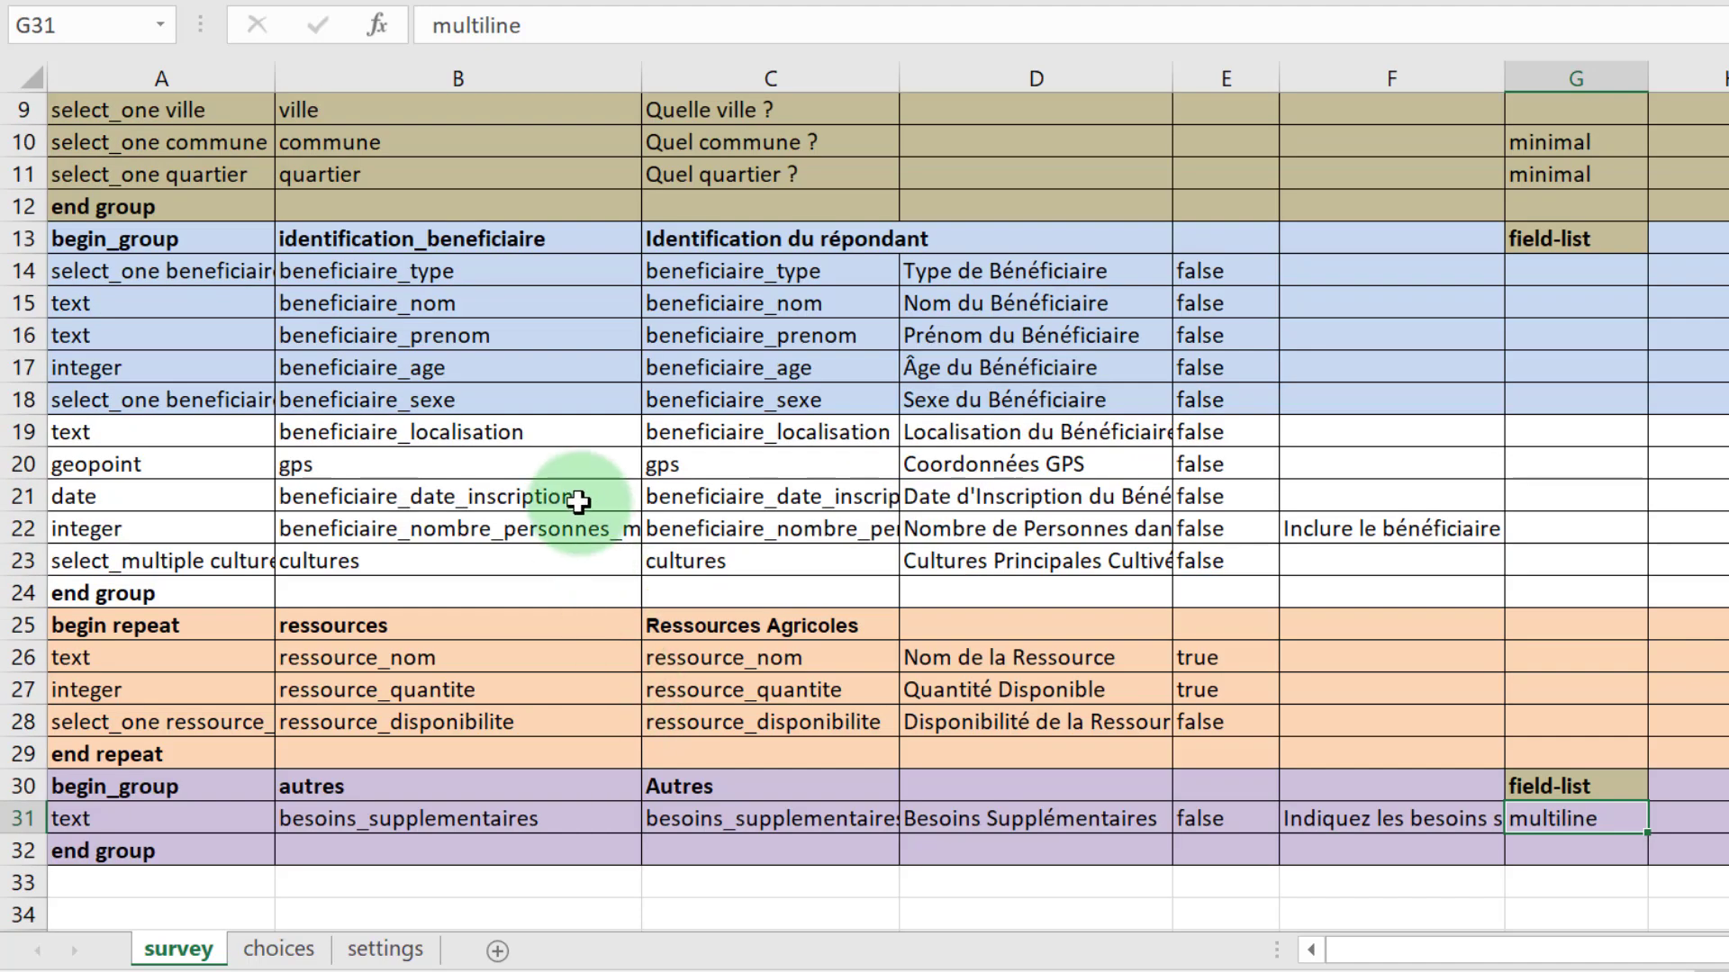
scroll(577, 502, up, 3)
scroll(570, 505, down, 4)
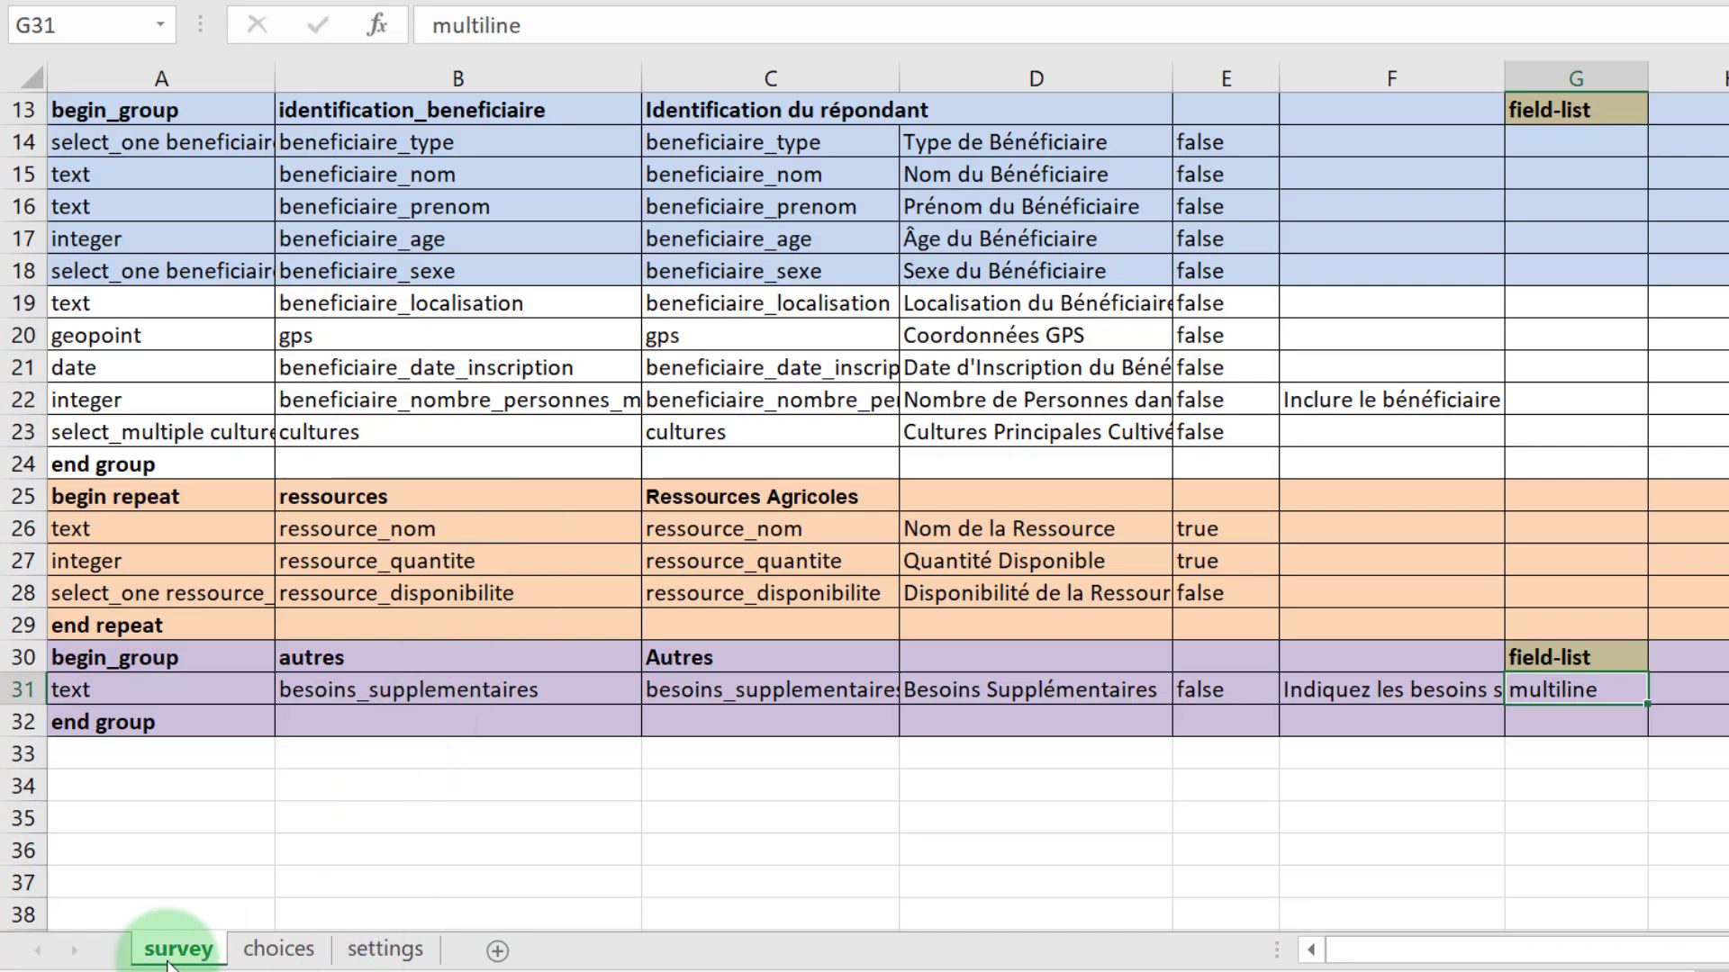
Open the choices sheet and examine the list_name entries and the option names of the beneficiaire_type list
click(279, 949)
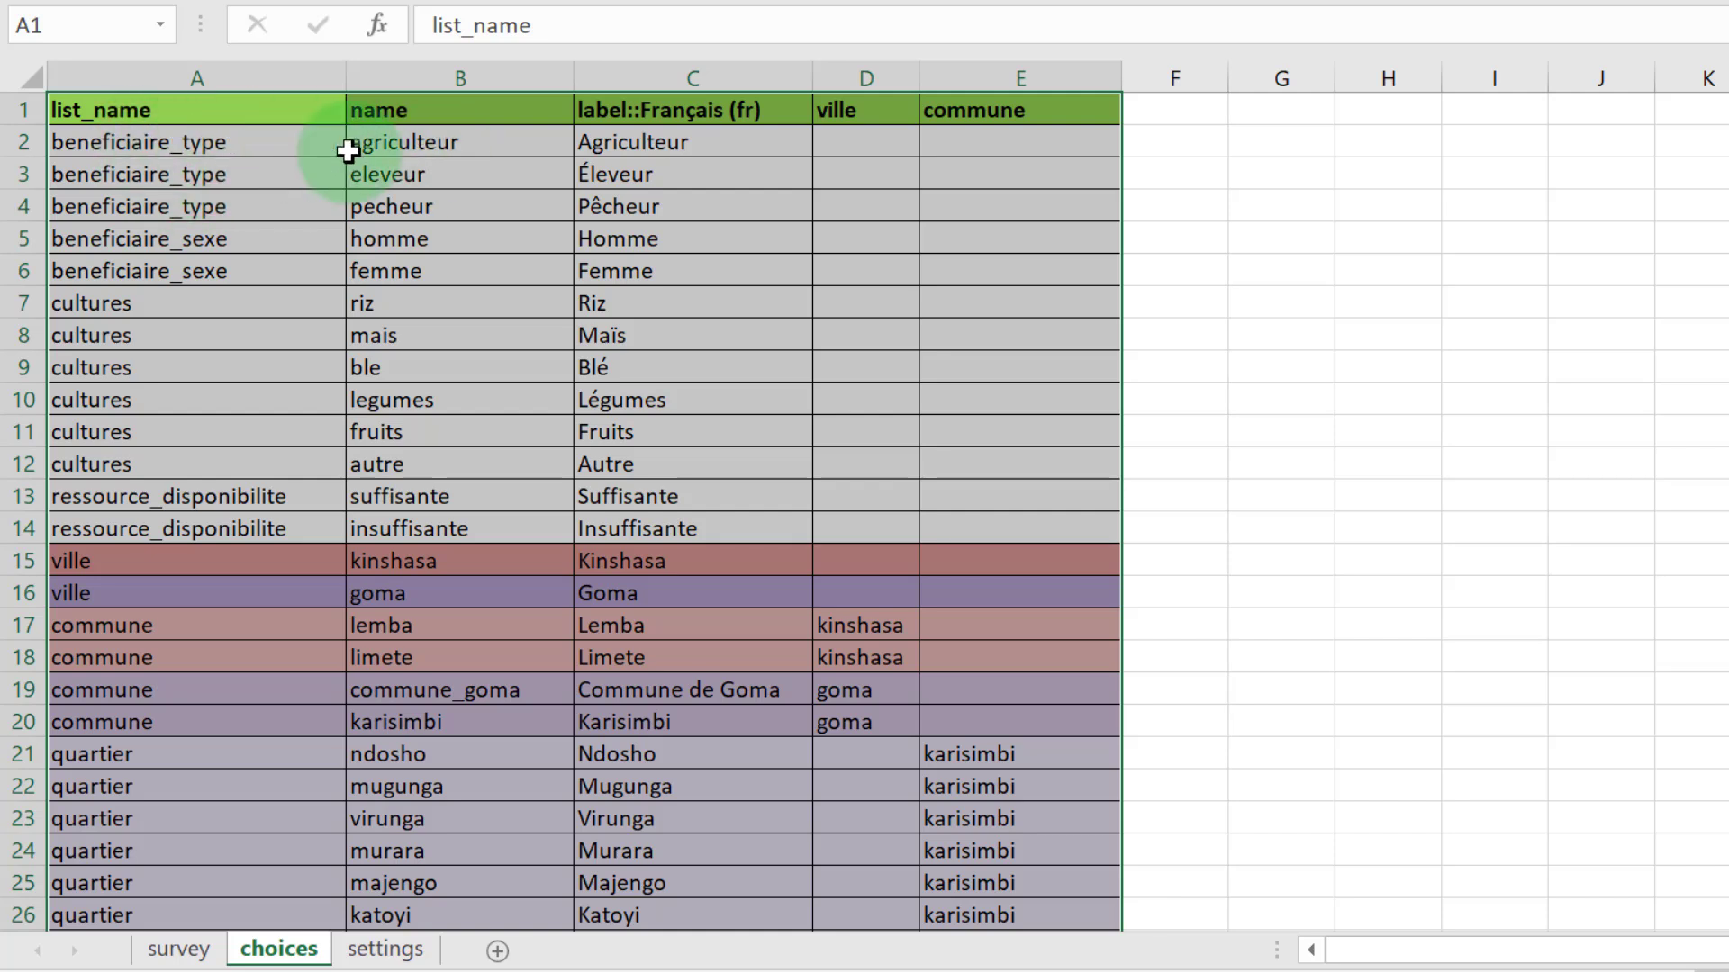
click(113, 141)
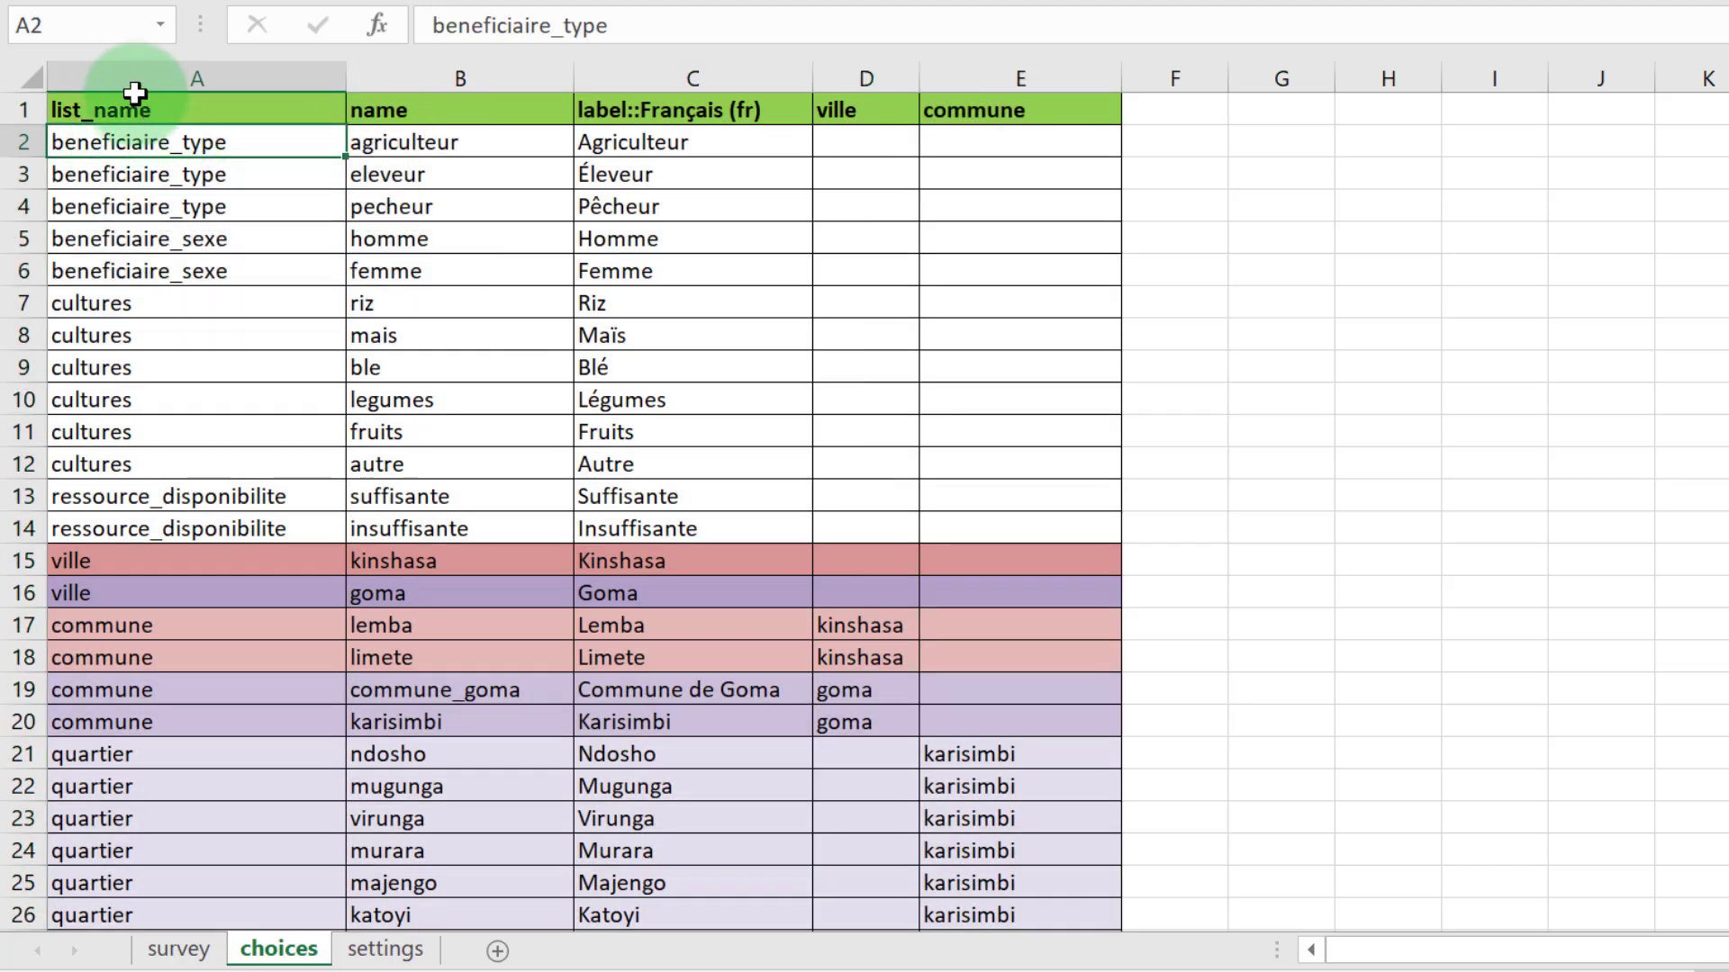
drag(214, 142, 227, 270)
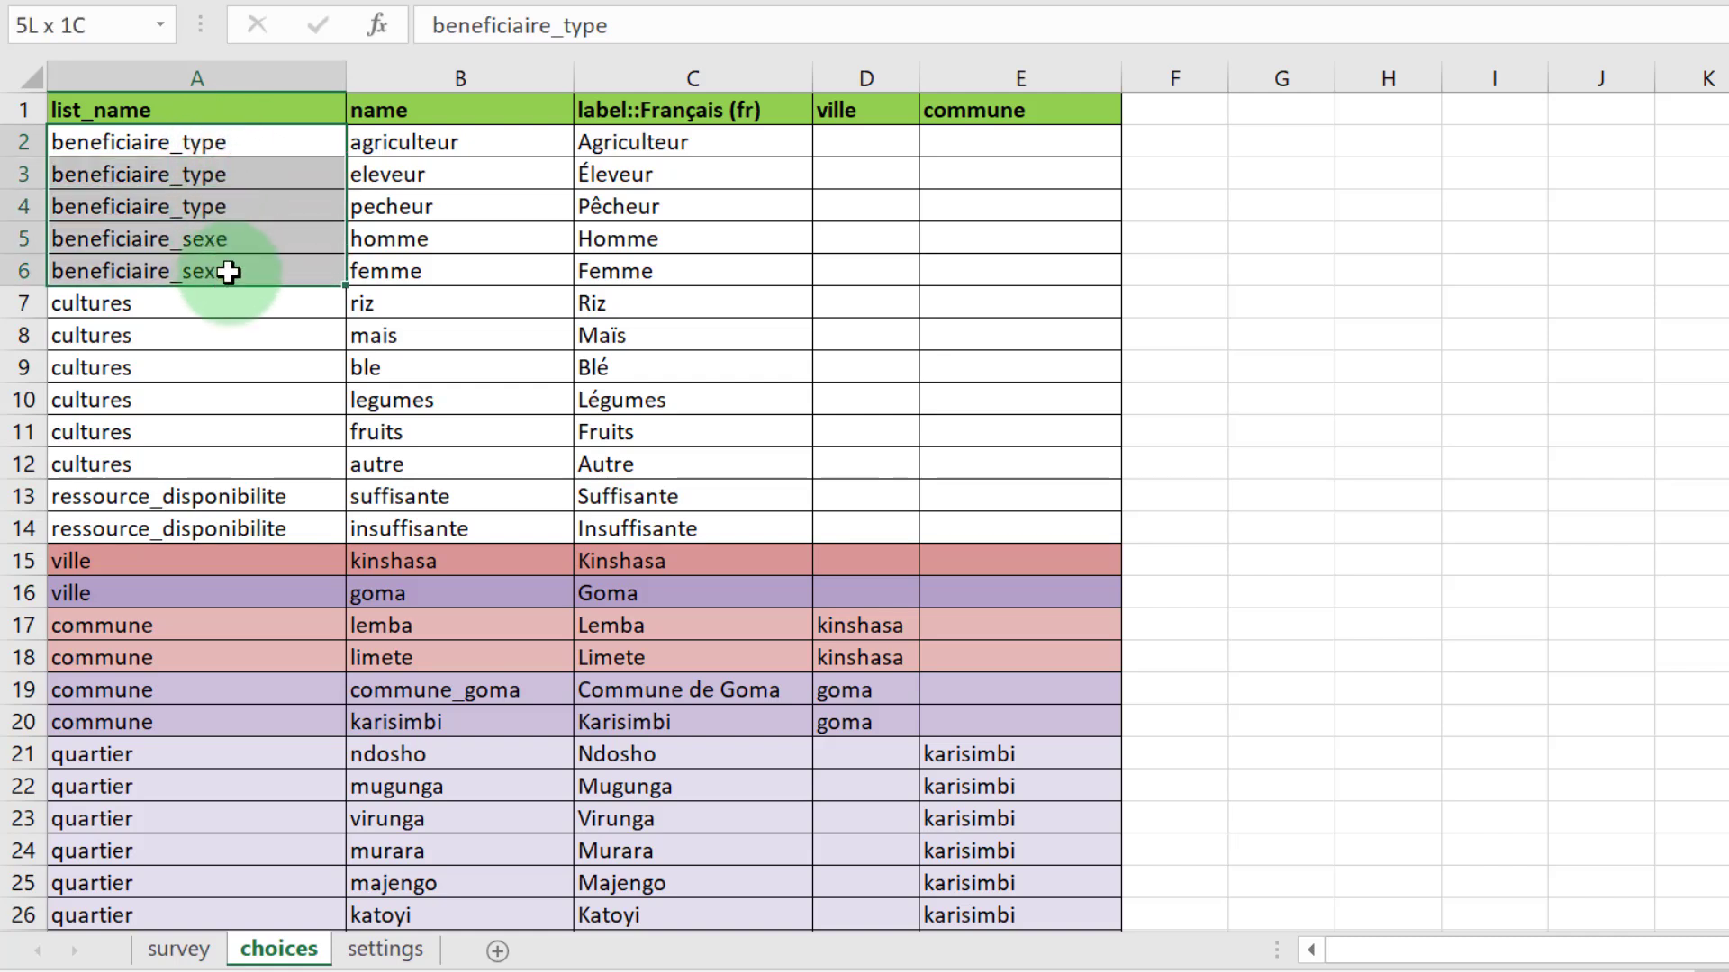
click(261, 150)
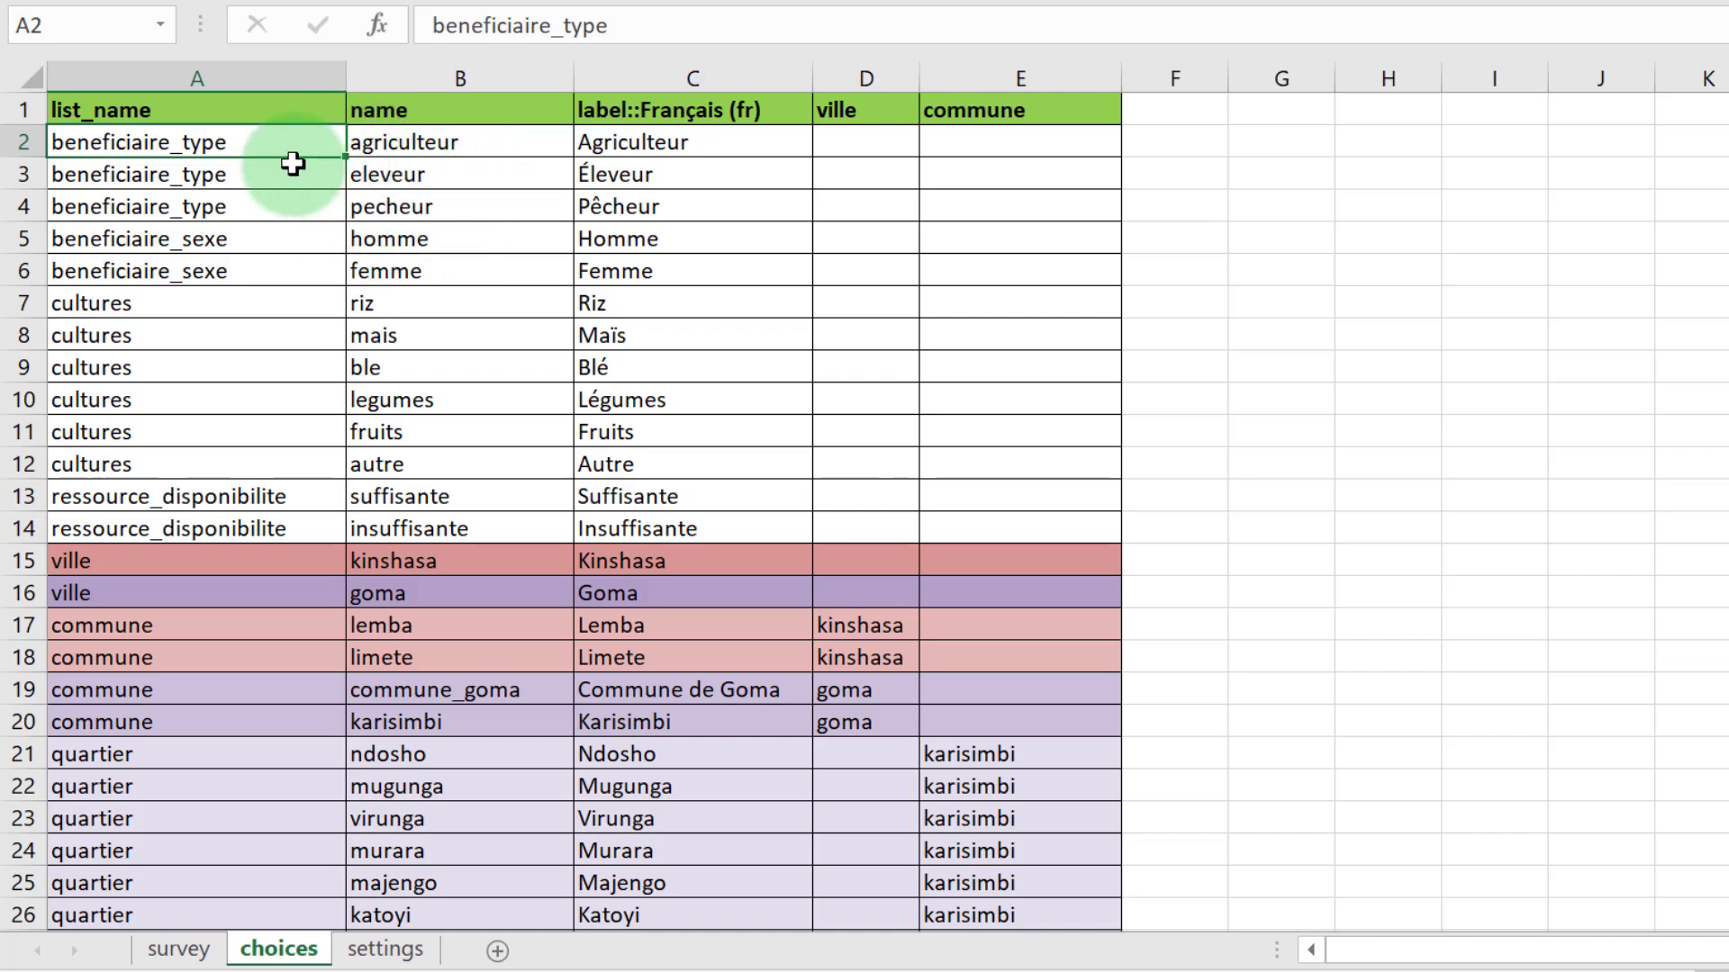
drag(436, 136, 450, 196)
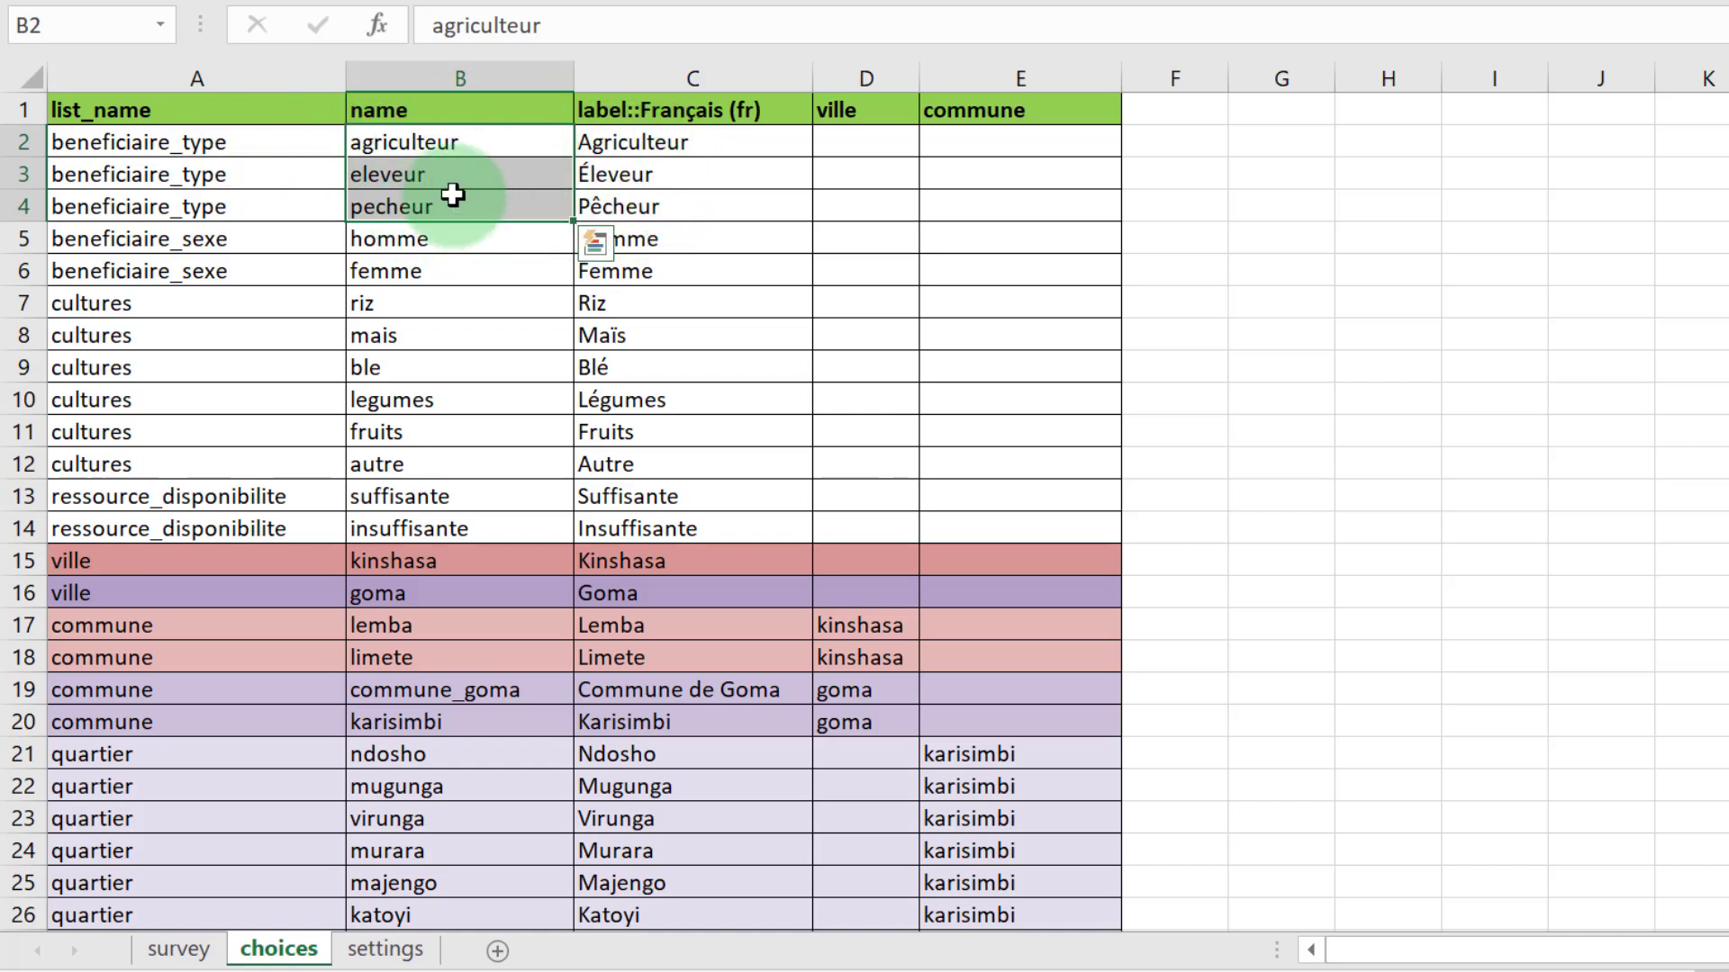
Examine the list names and options of the beneficiaire_sexe and cultures lists
click(249, 240)
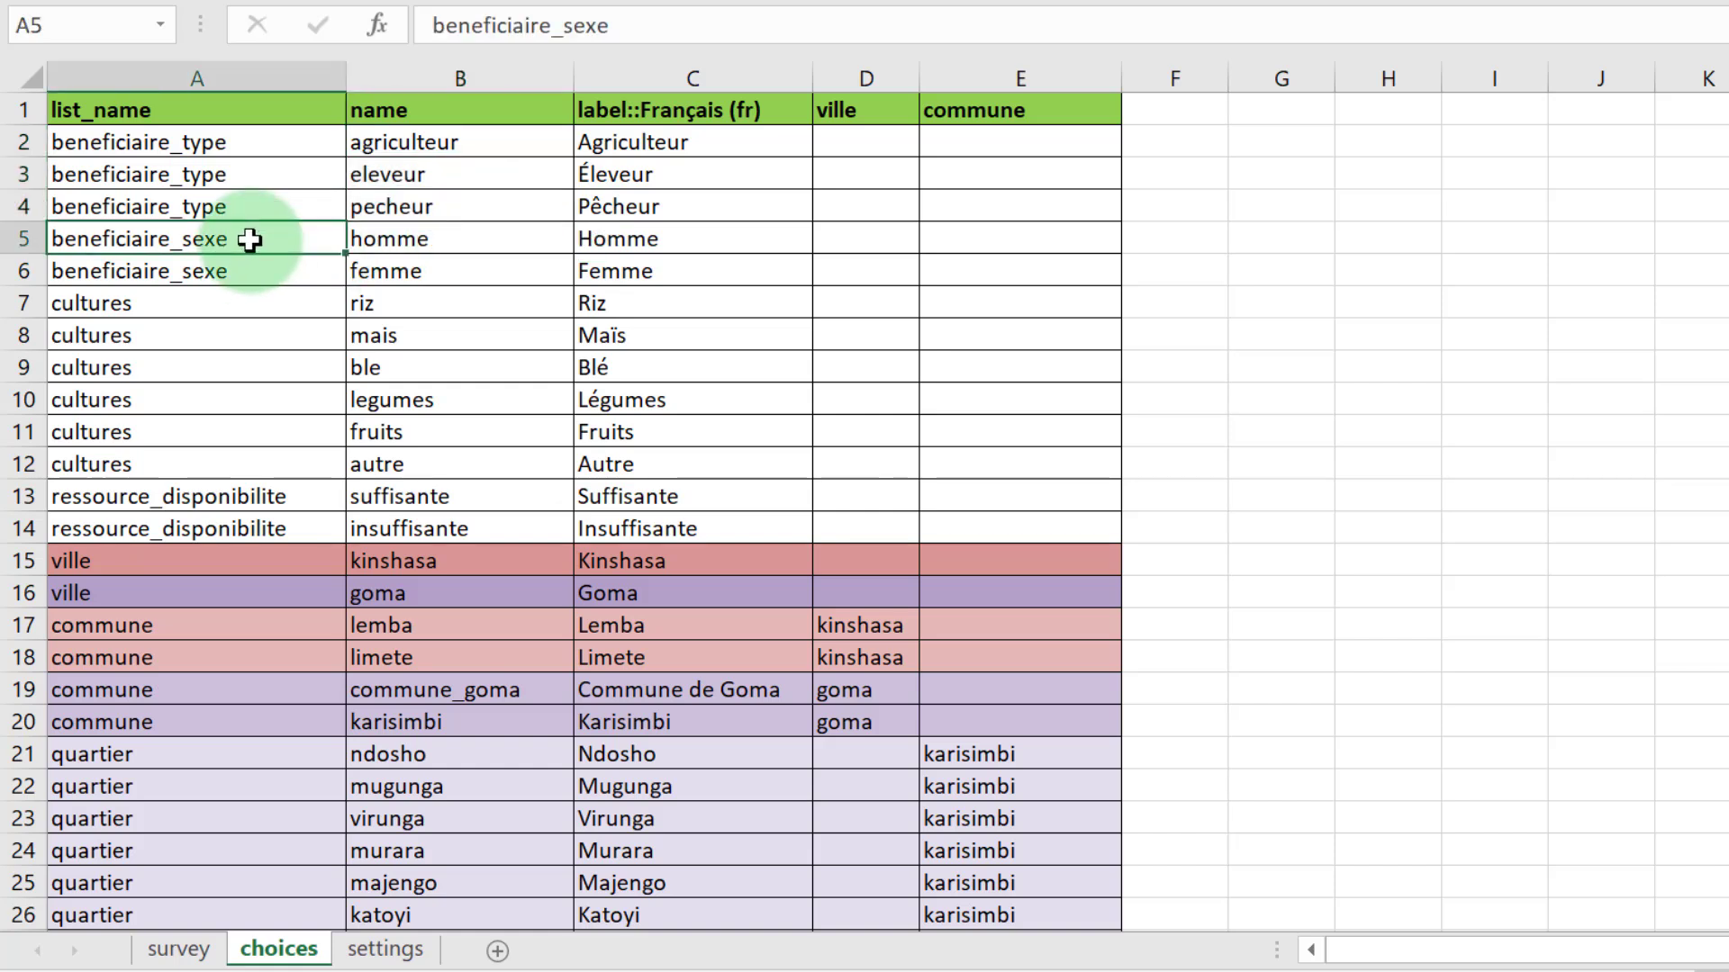
click(478, 239)
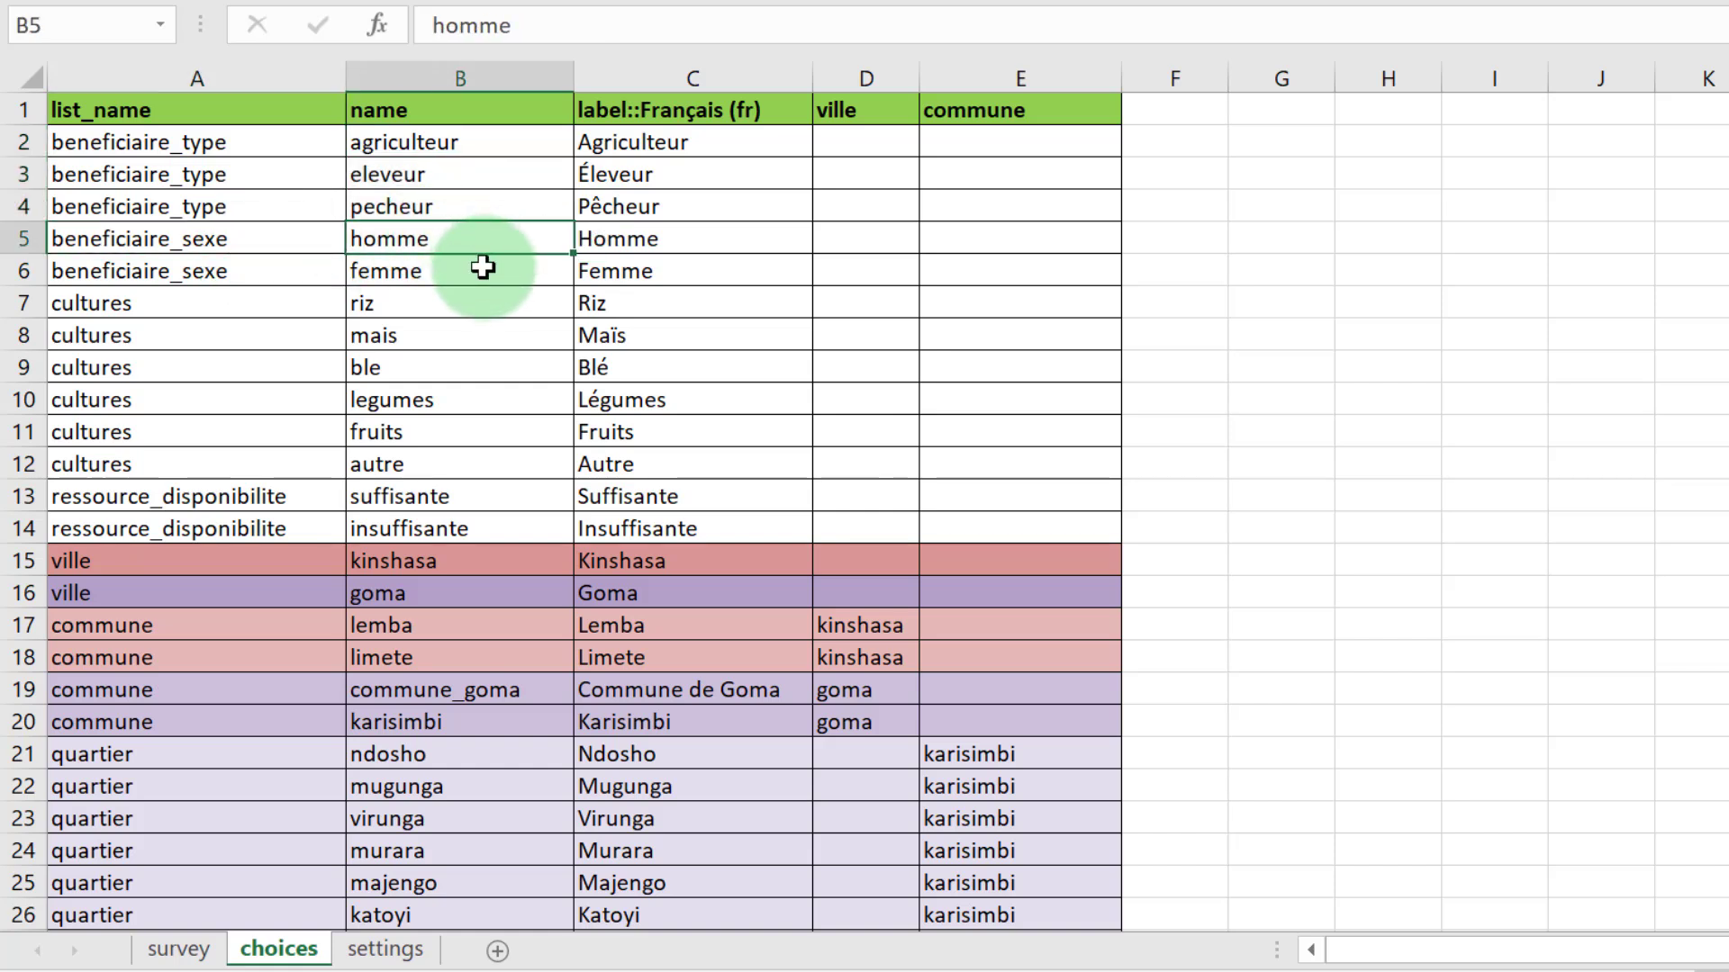
click(484, 268)
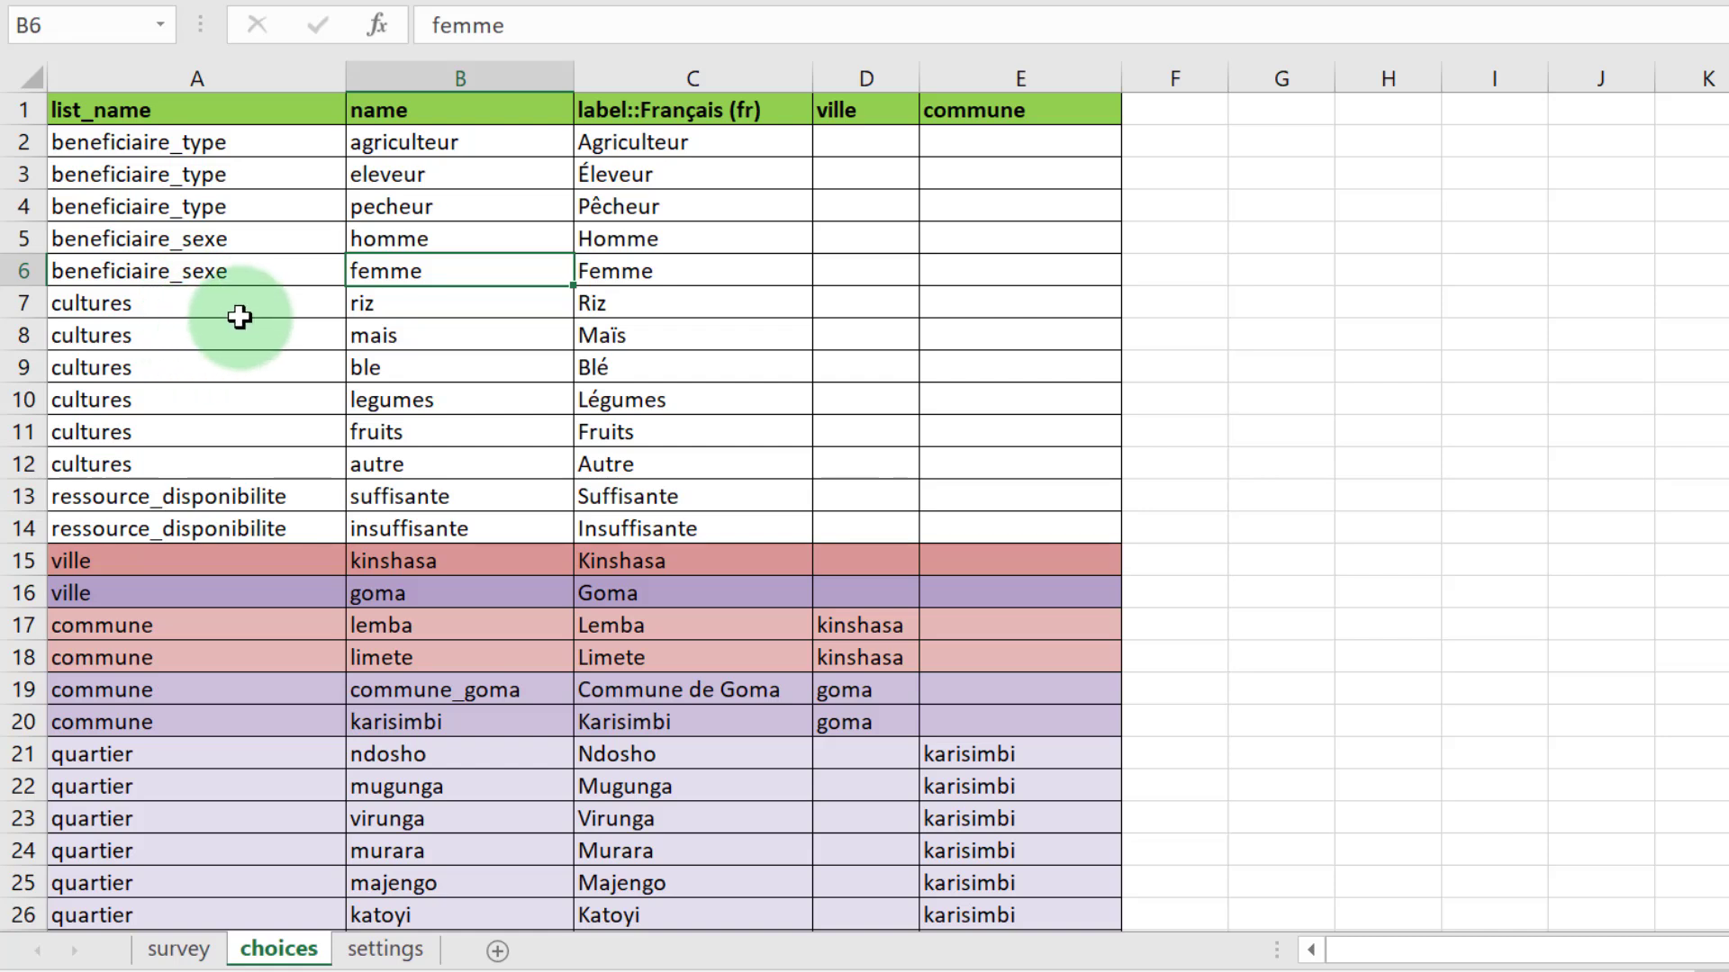
drag(229, 306, 263, 466)
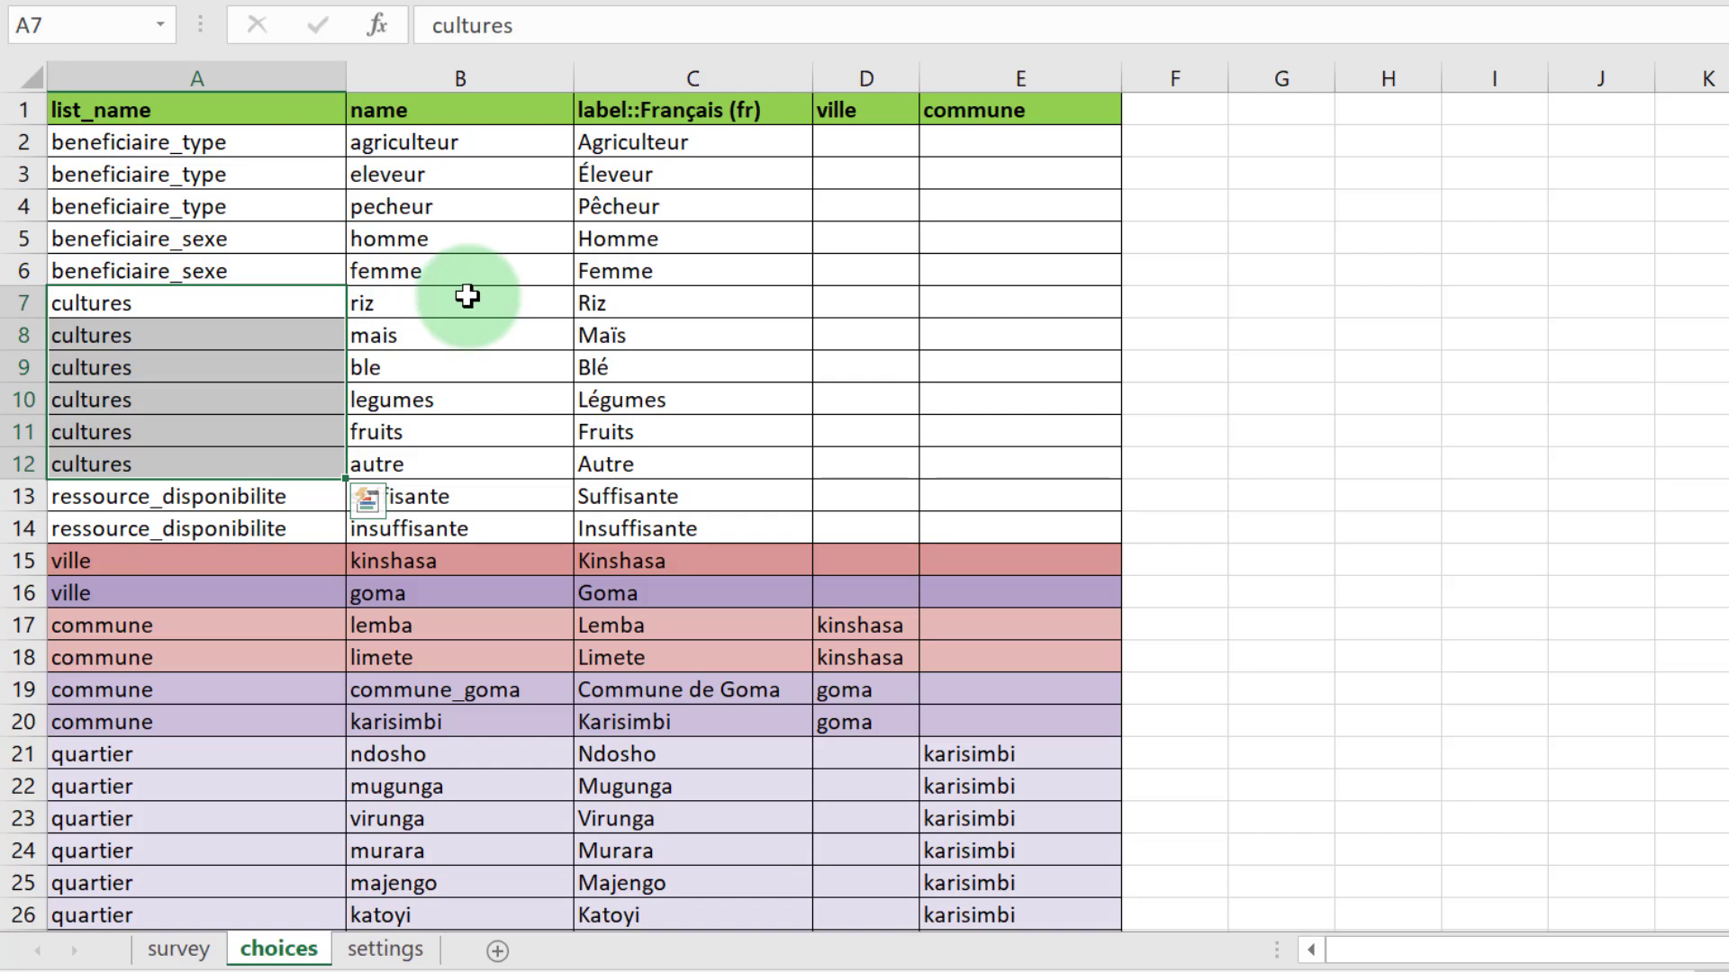
drag(247, 309, 243, 459)
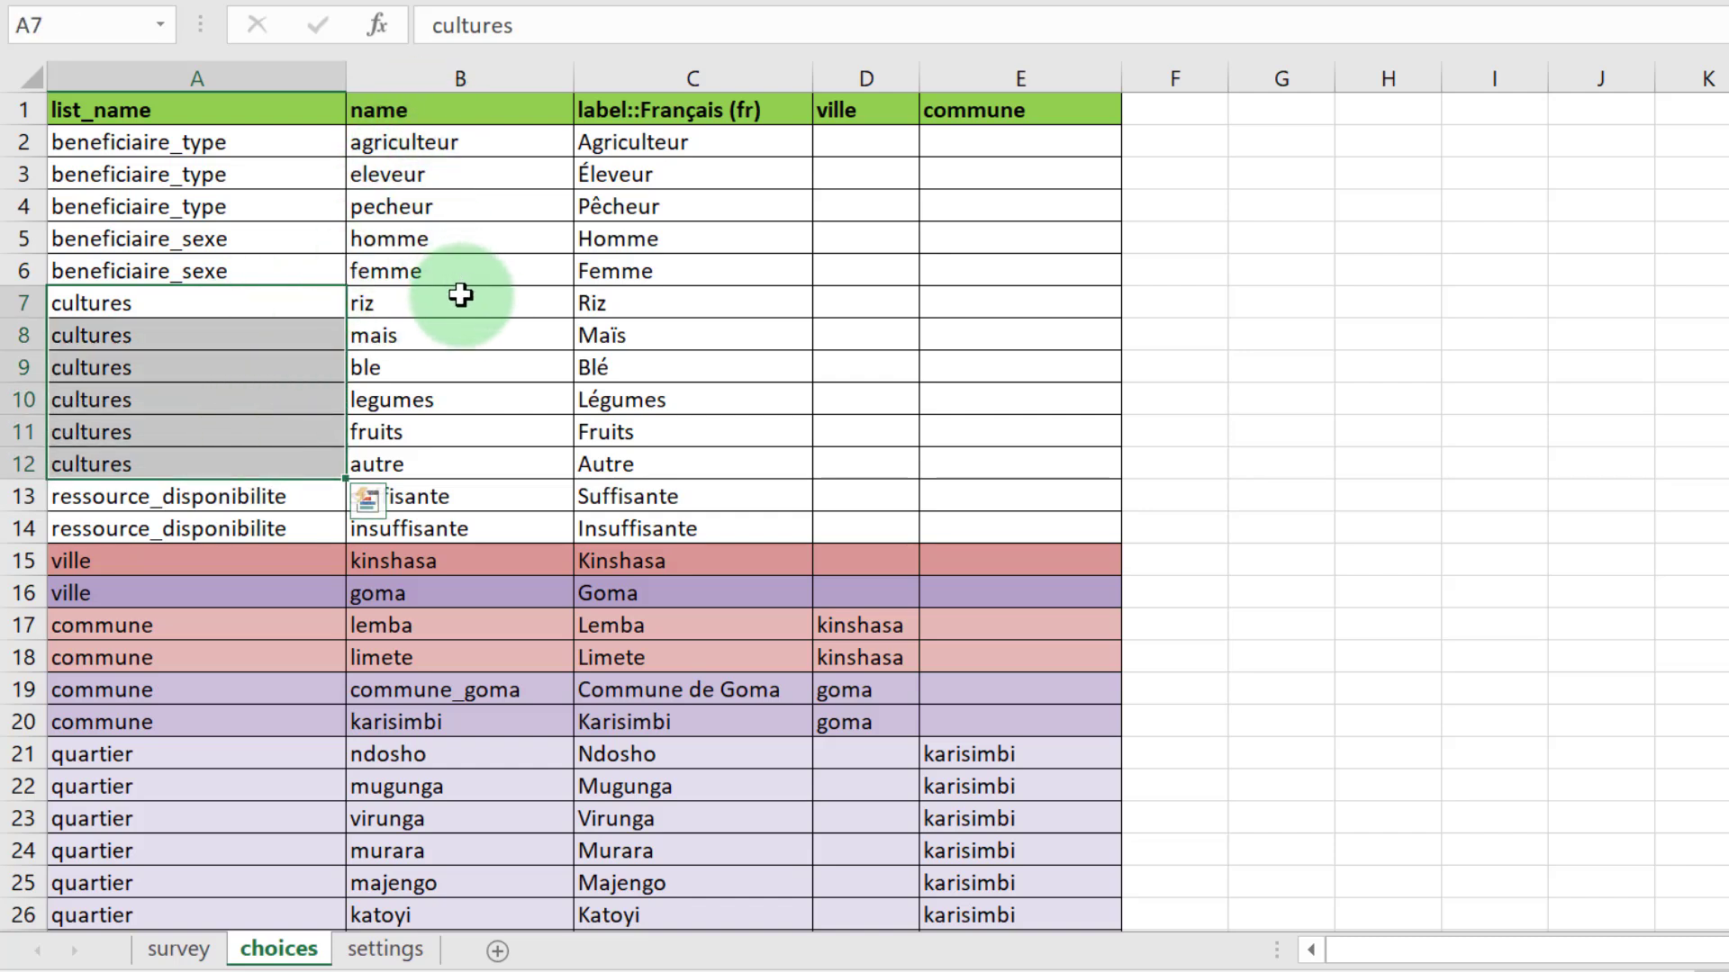
drag(460, 295, 493, 462)
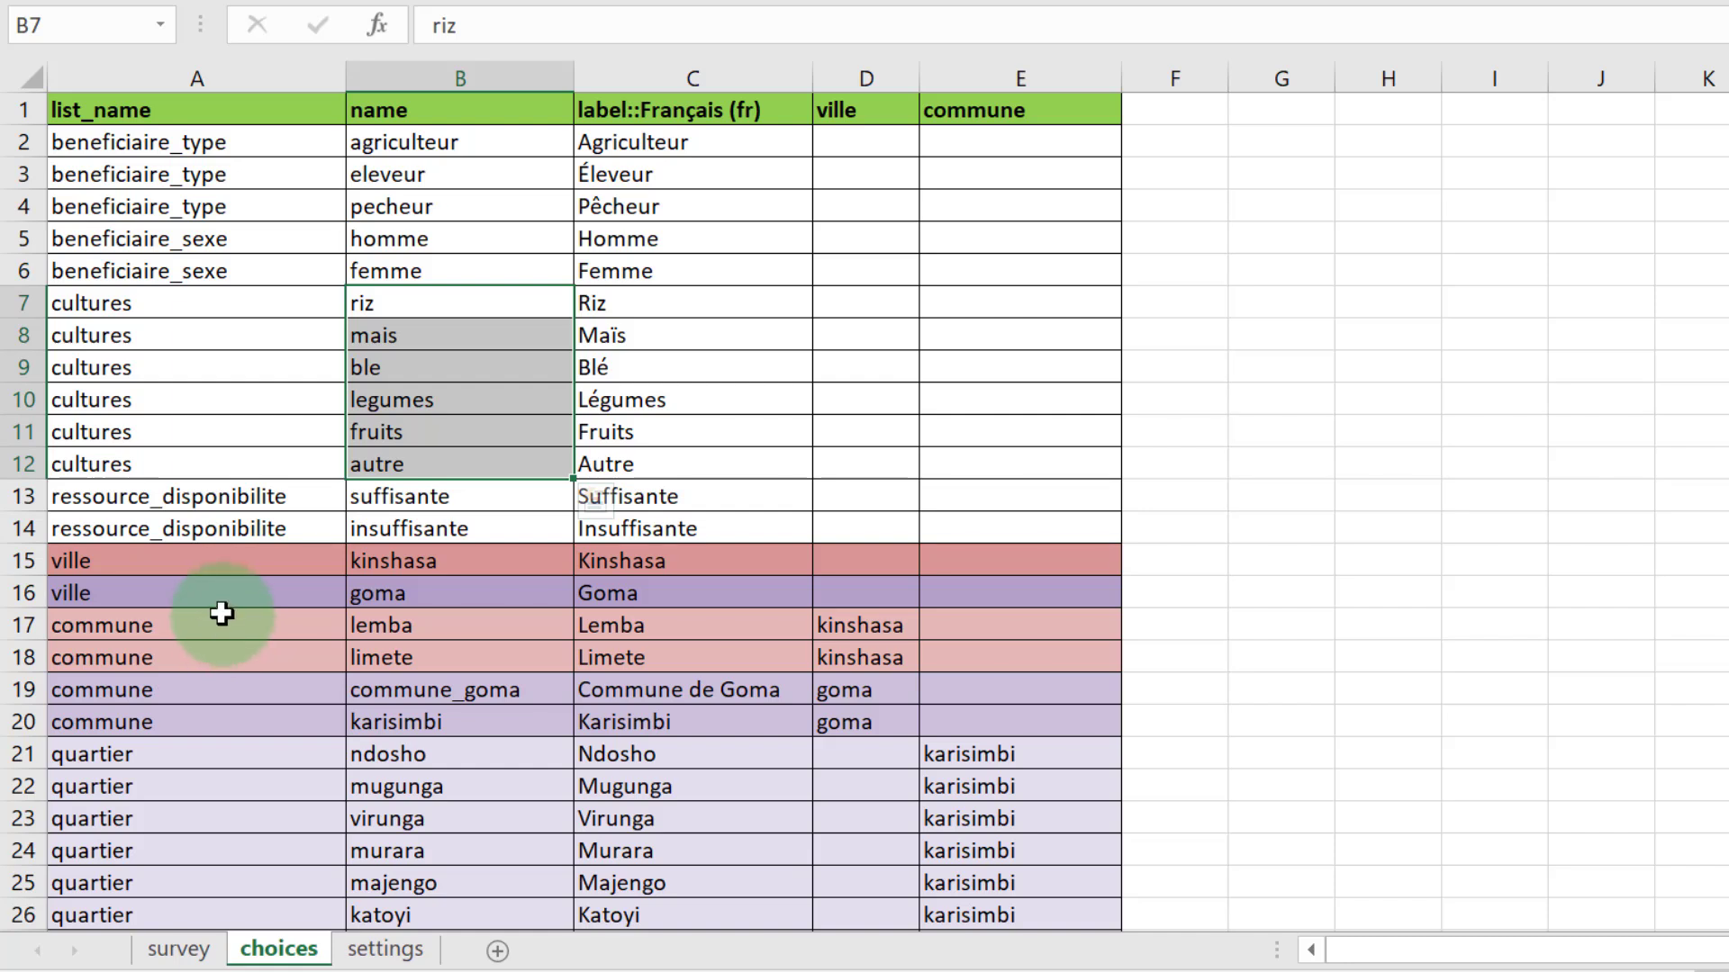
Examine the two ville entries, comparing their names with their French labels
click(157, 568)
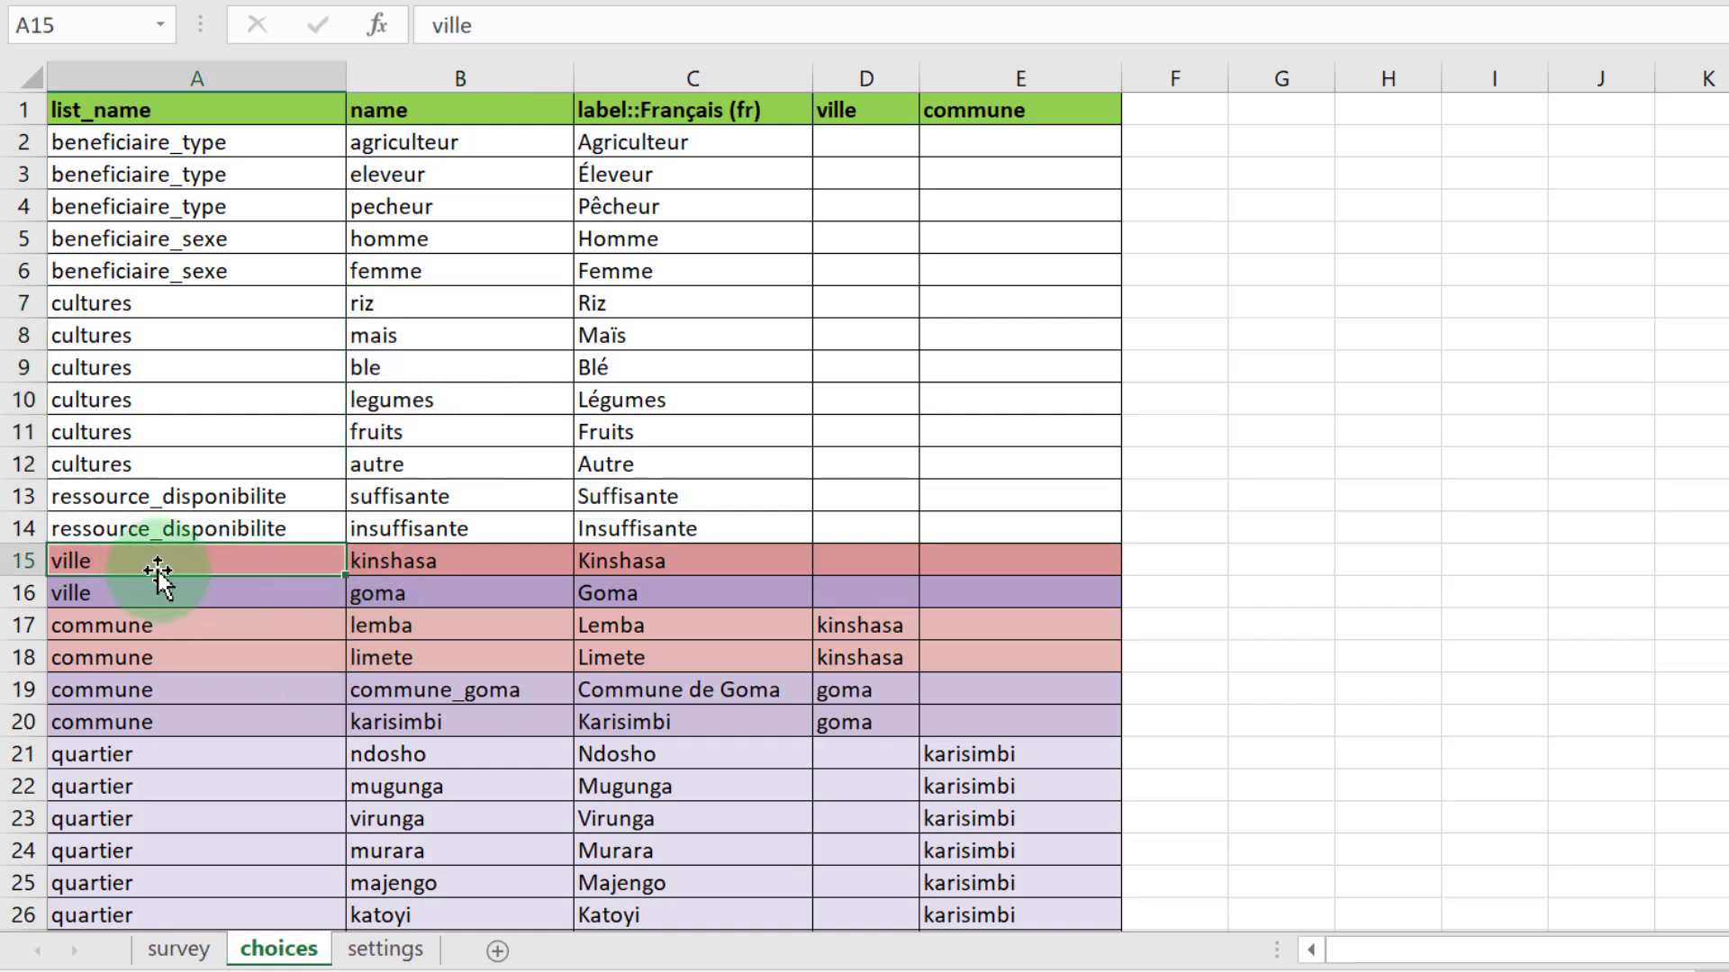
click(192, 586)
click(184, 553)
click(204, 586)
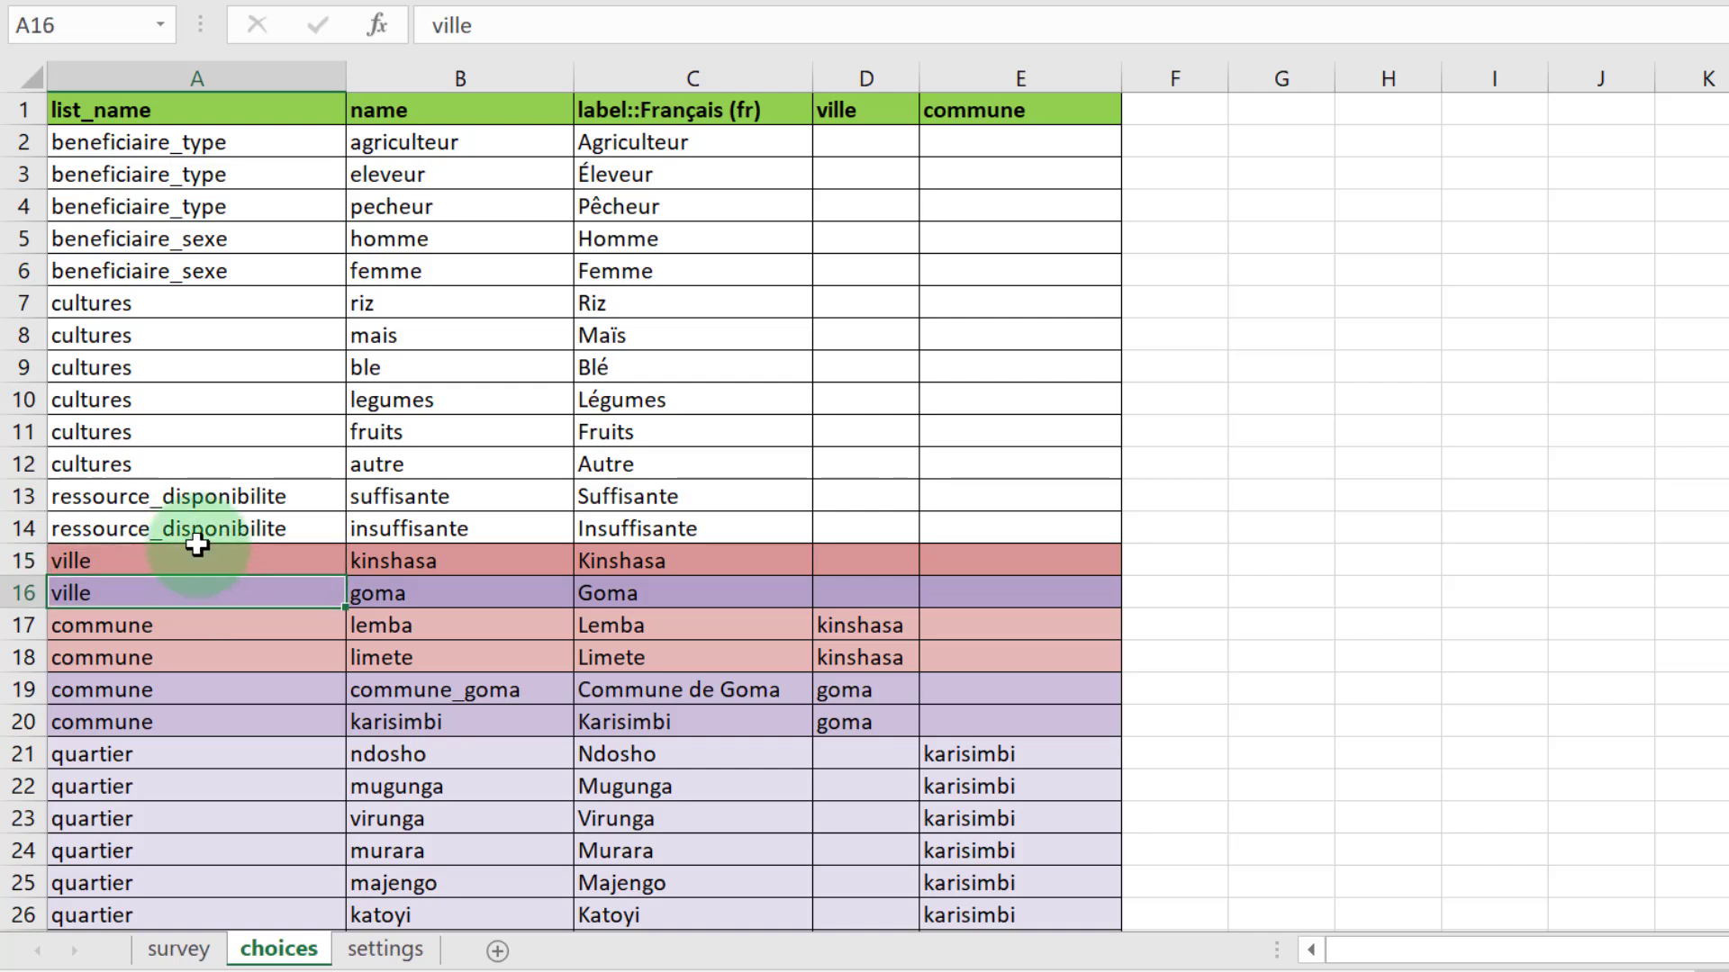
click(421, 567)
click(430, 593)
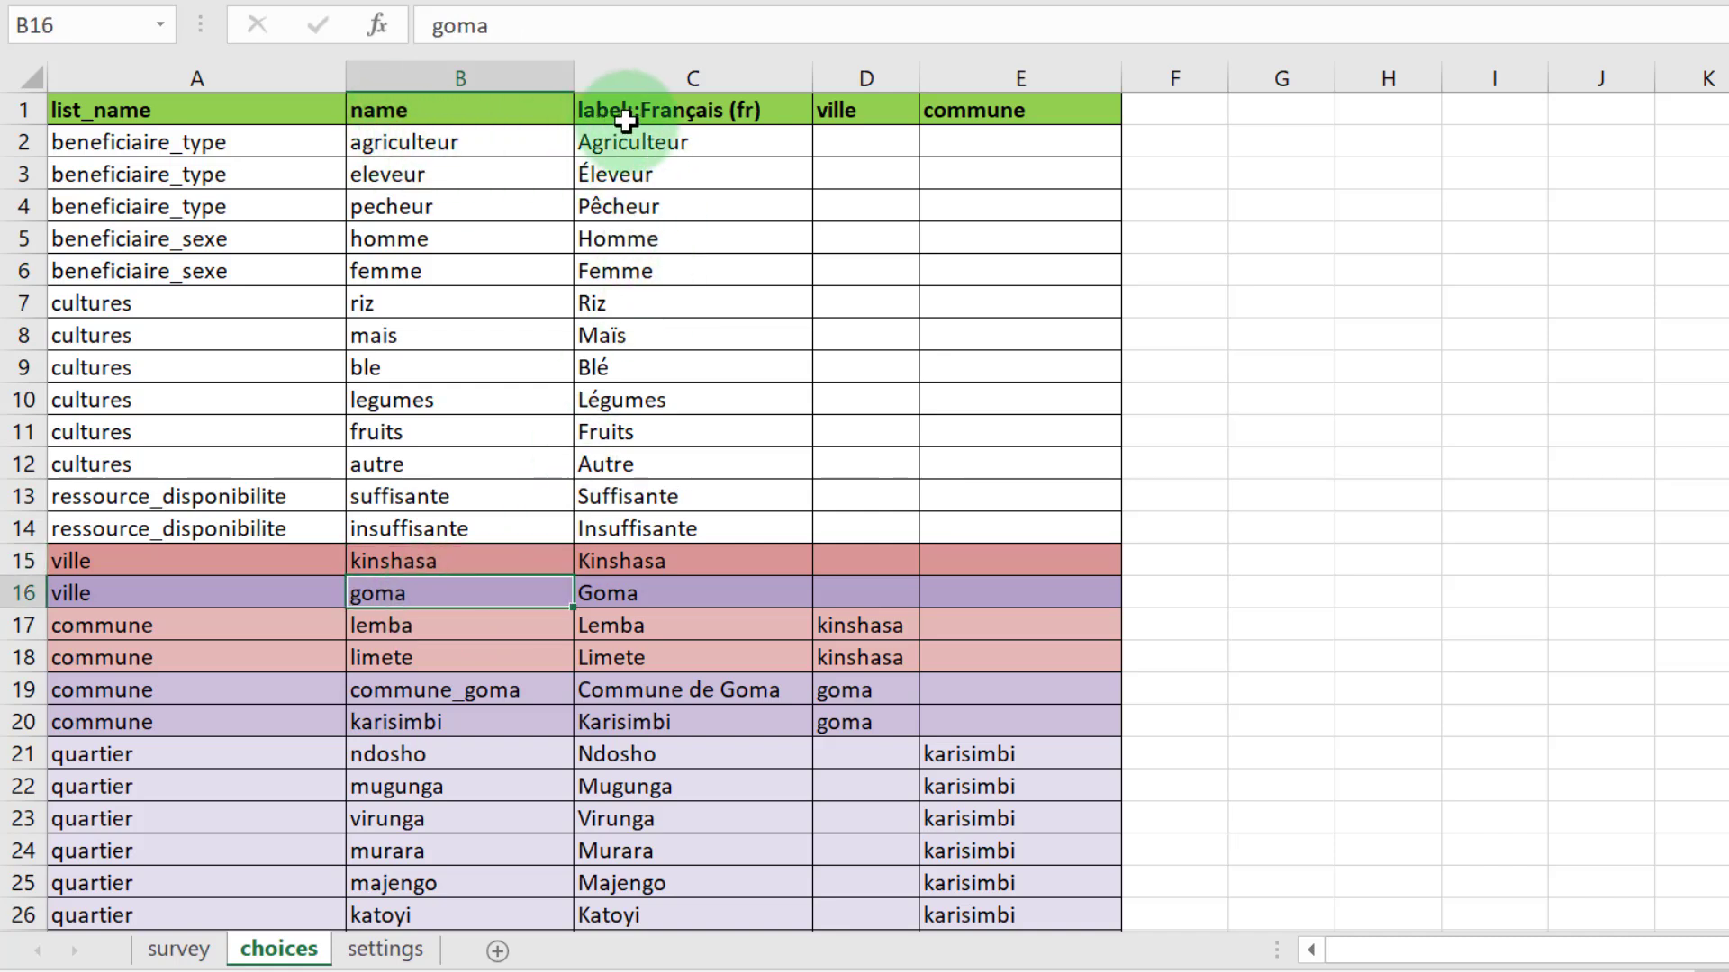
click(671, 565)
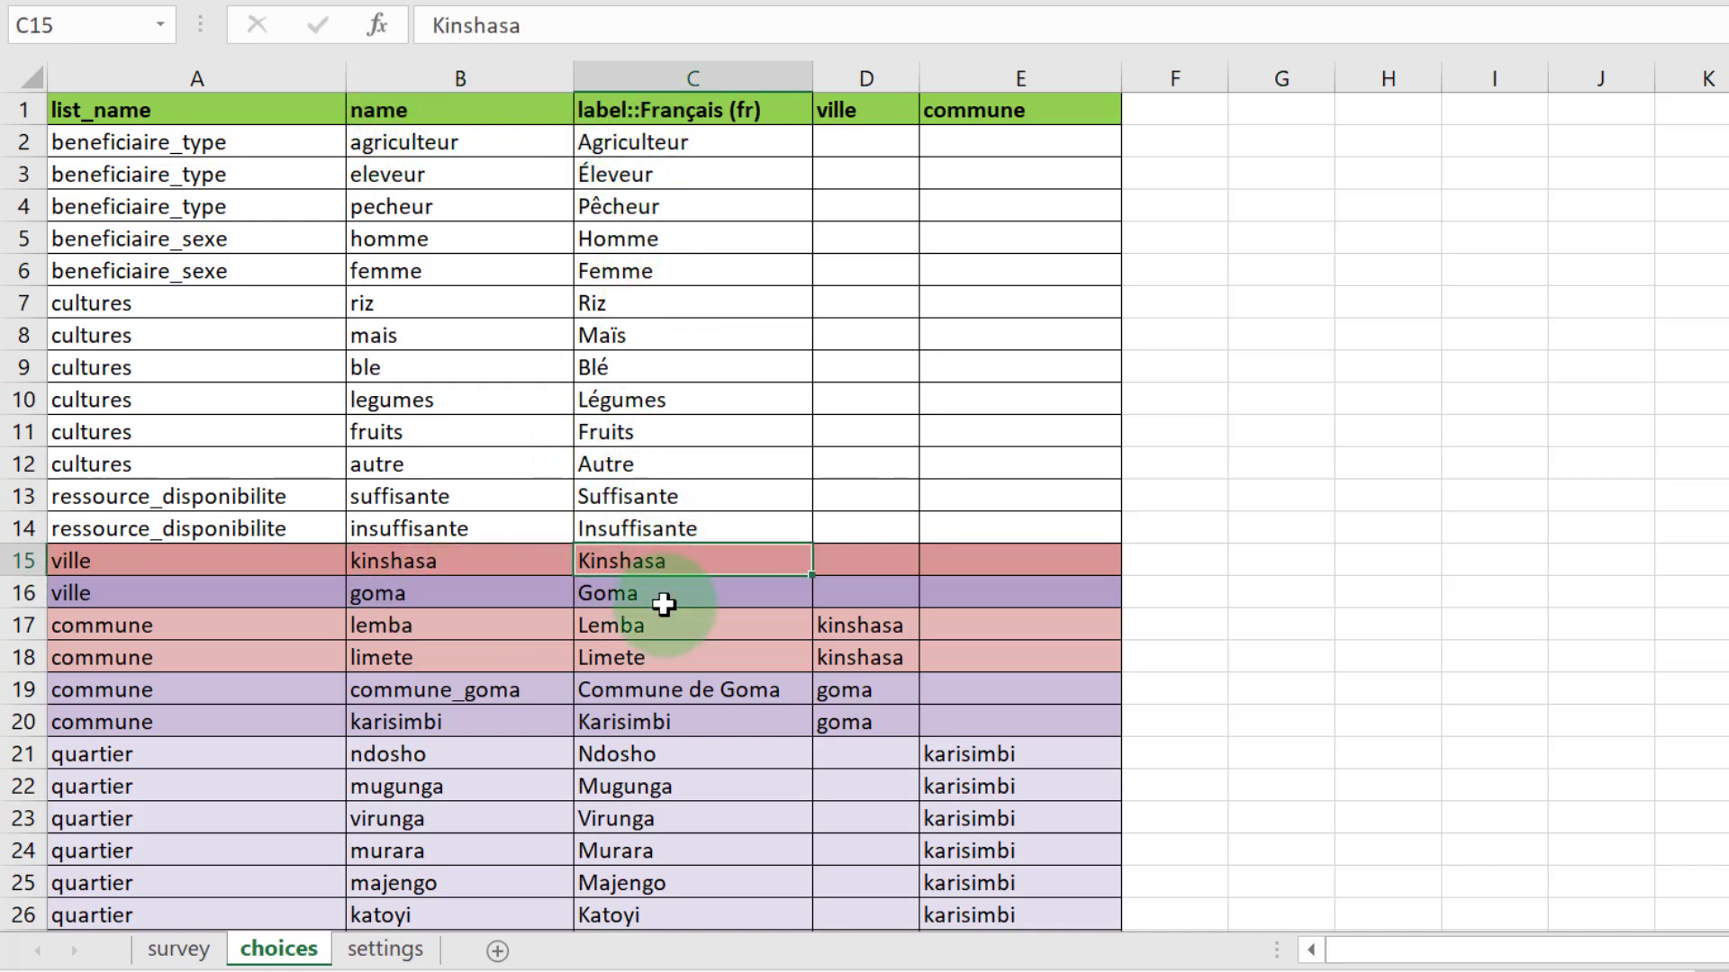
click(478, 565)
click(485, 601)
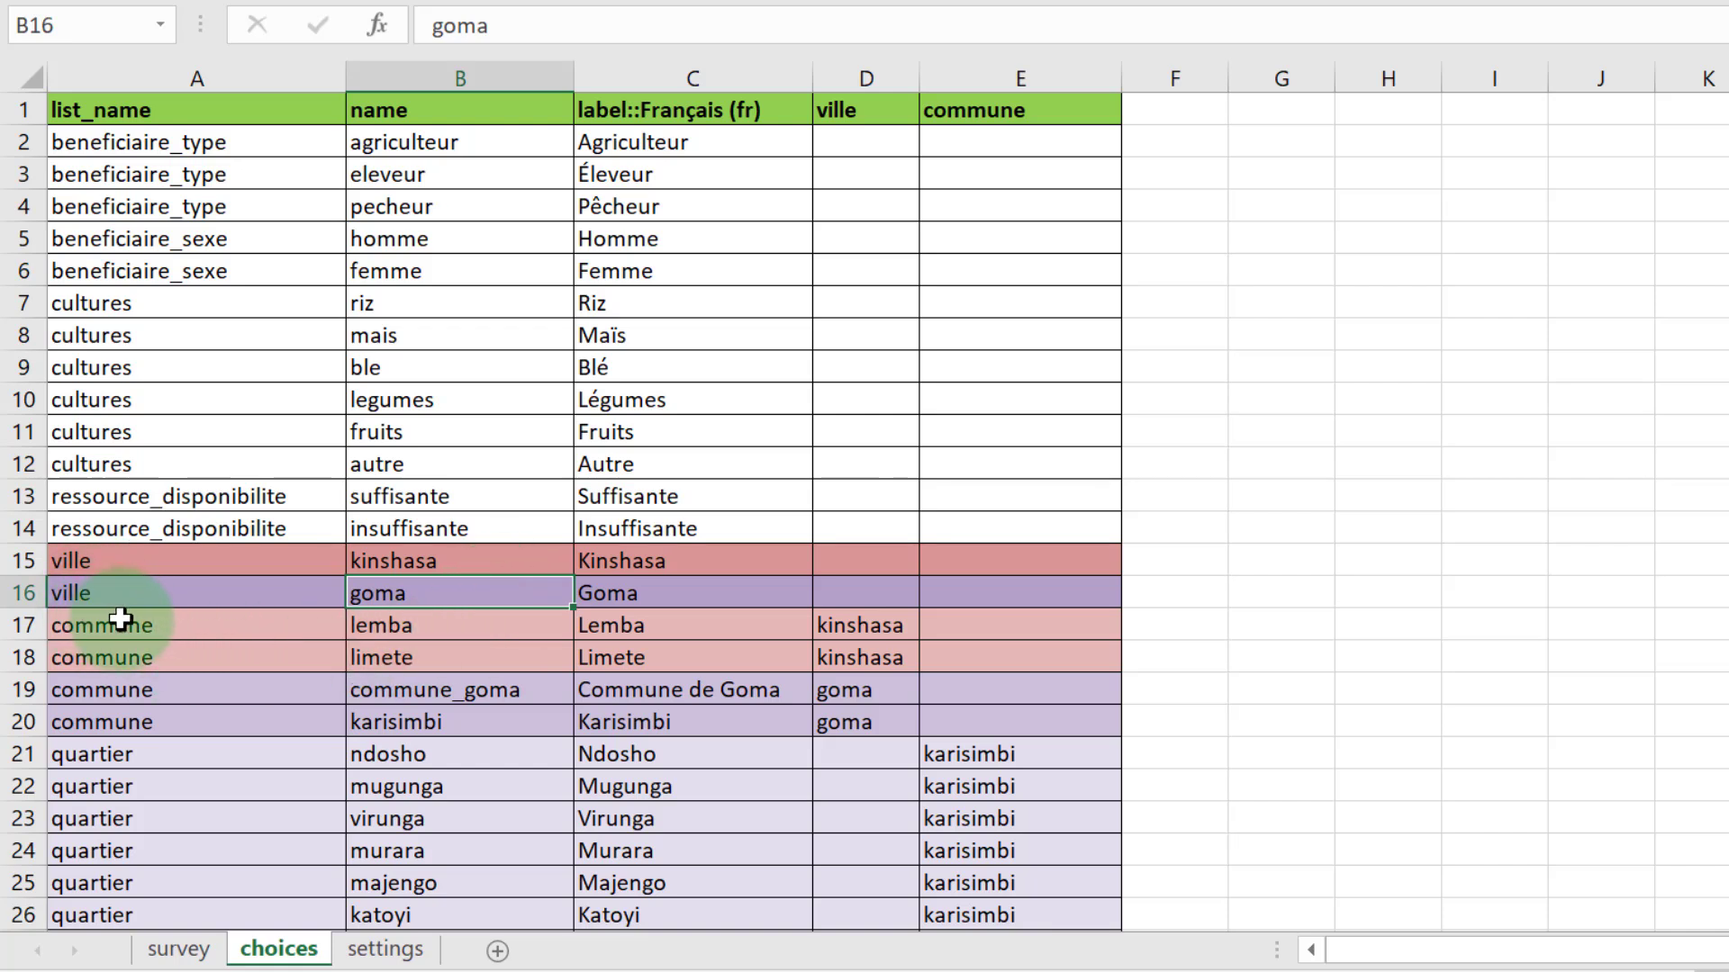
Examine the commune entries and their names, and check the ville and commune filter columns
drag(120, 620, 173, 721)
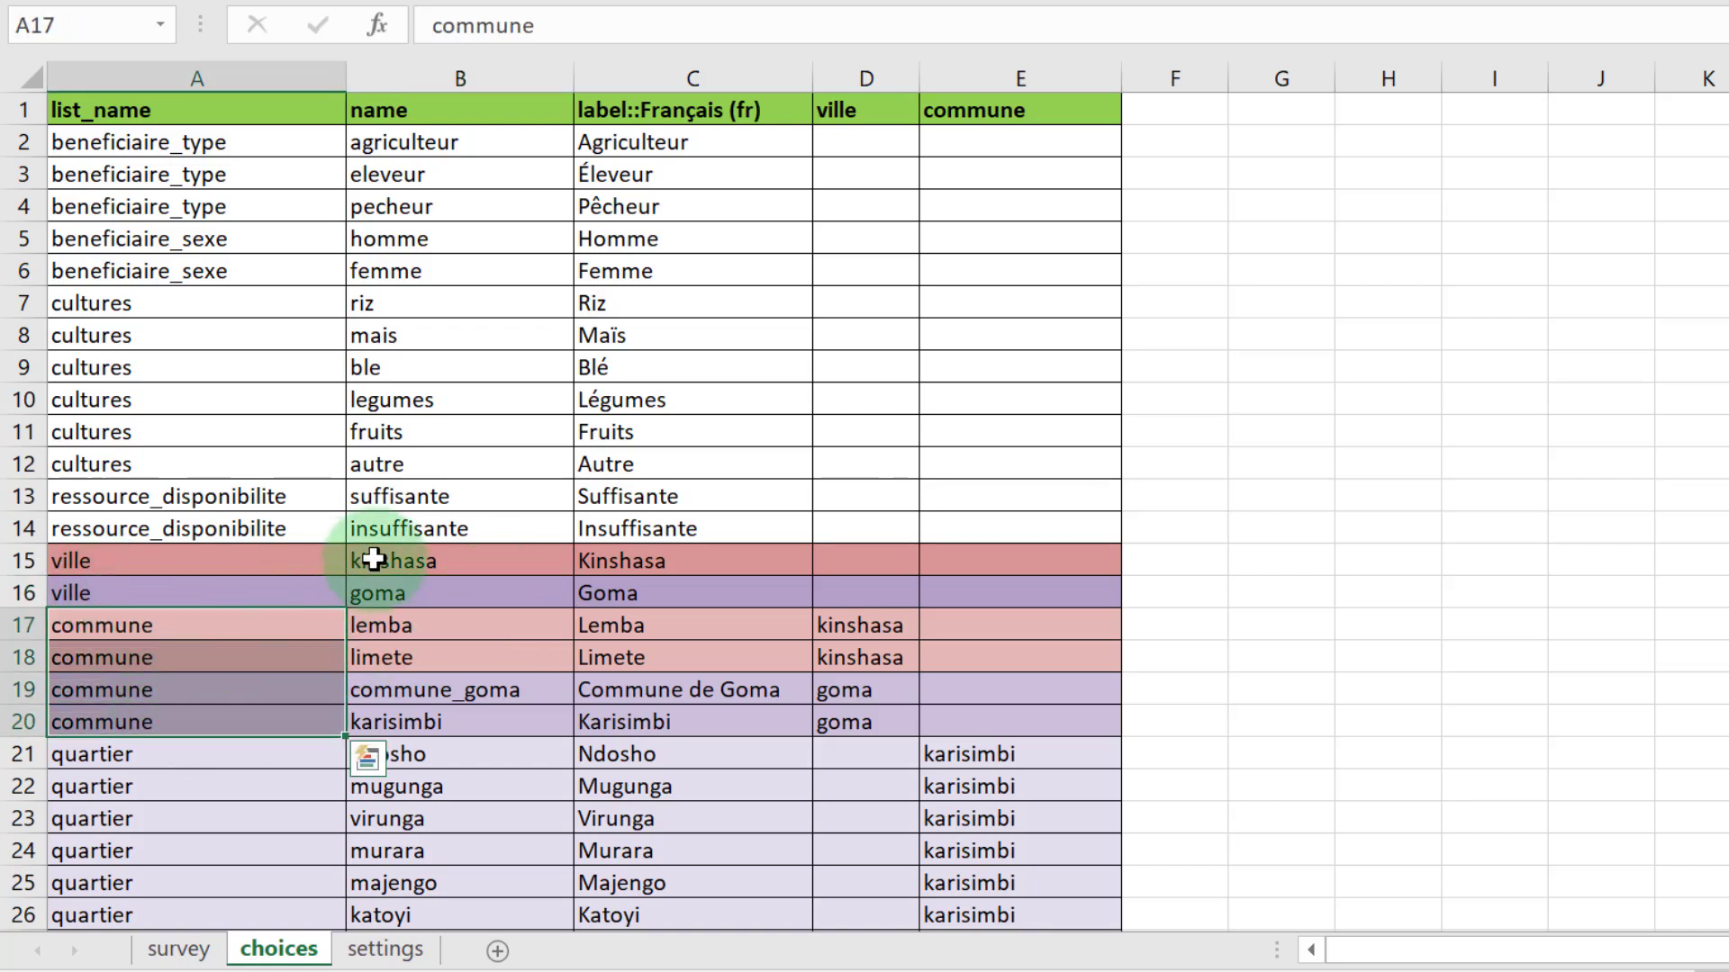
click(450, 627)
click(432, 656)
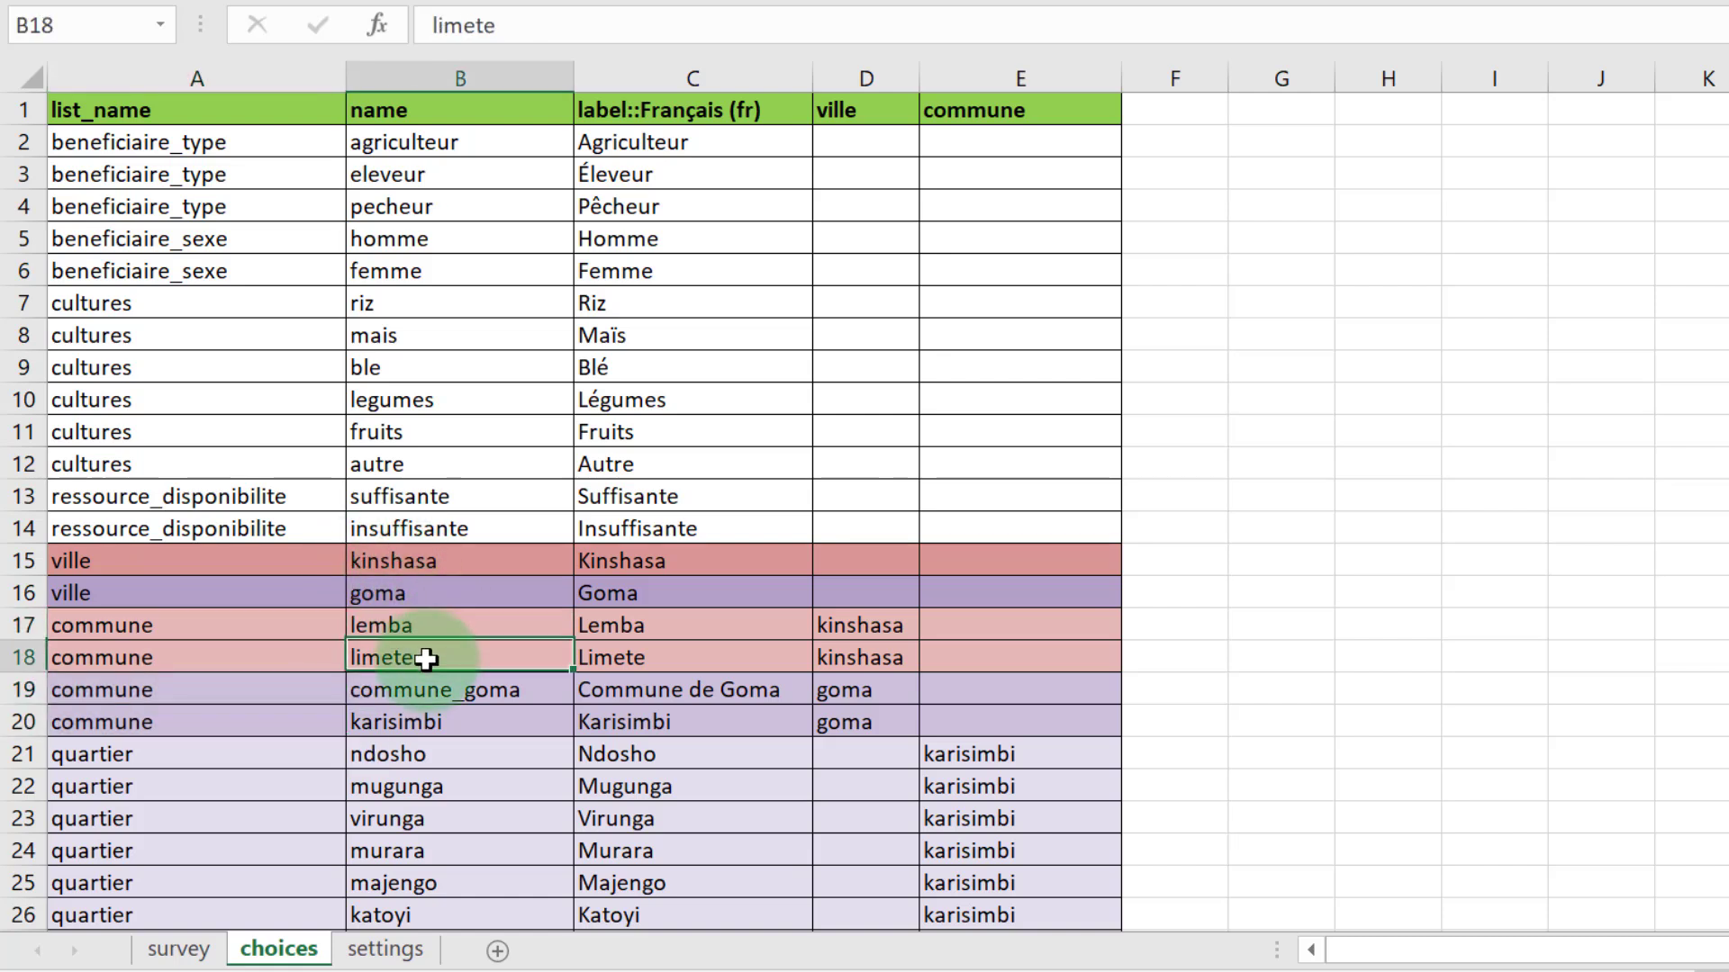
click(450, 717)
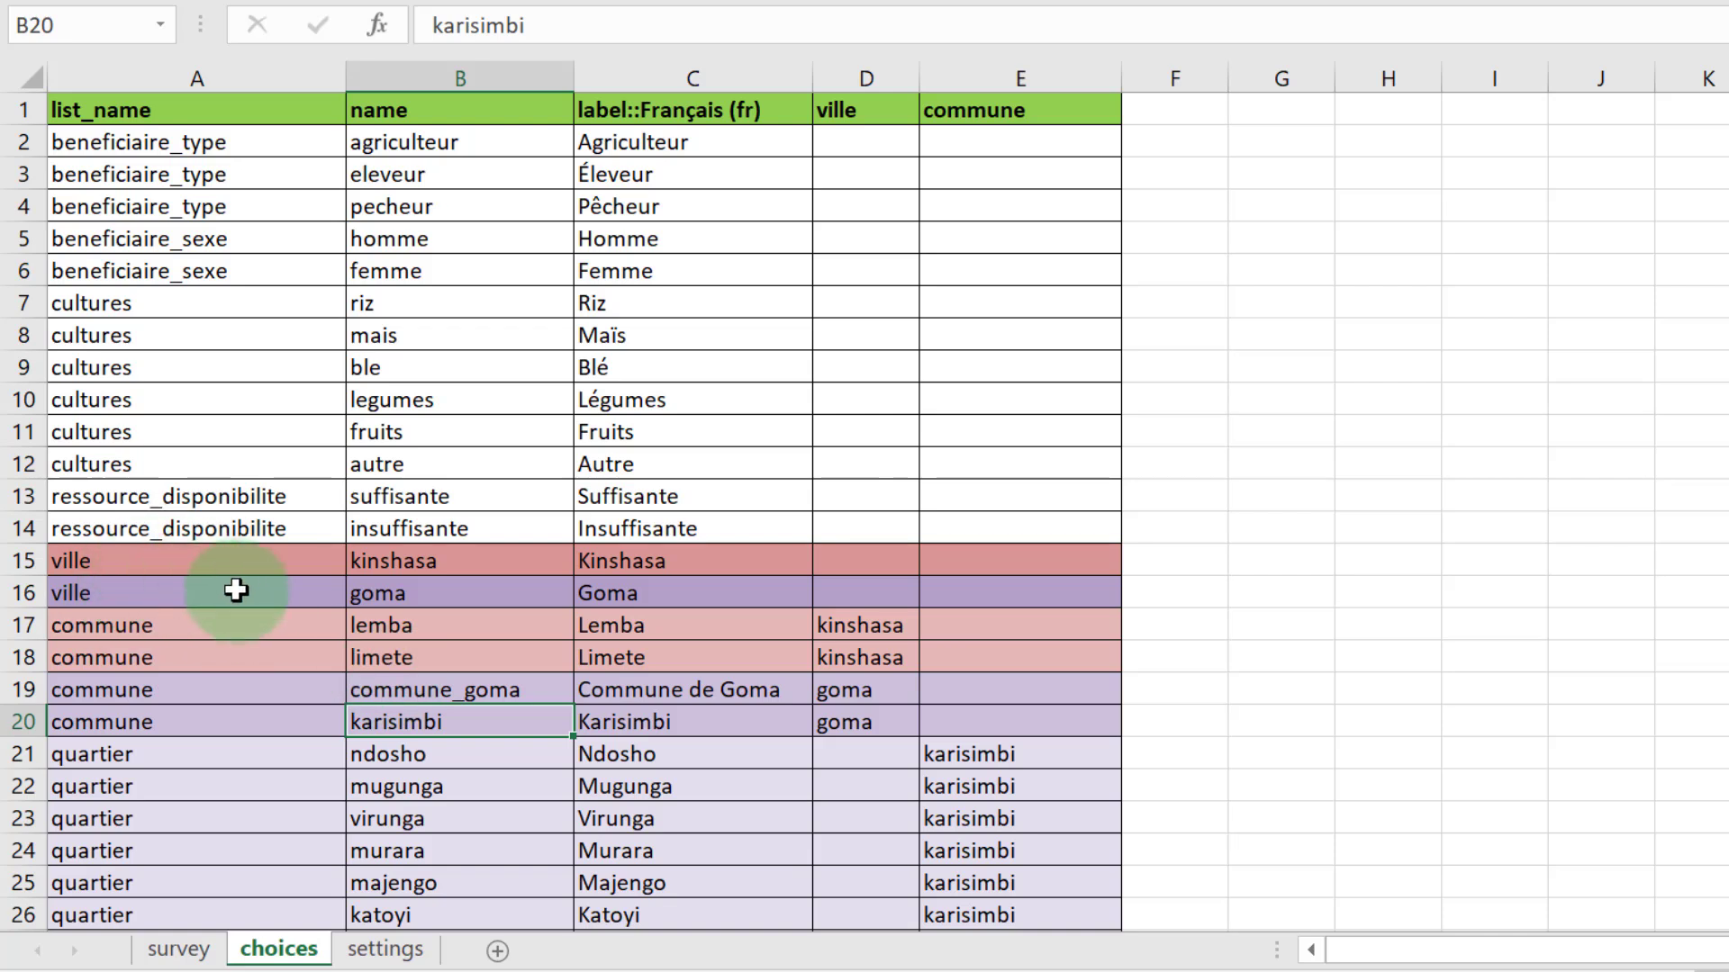
click(864, 110)
click(1002, 112)
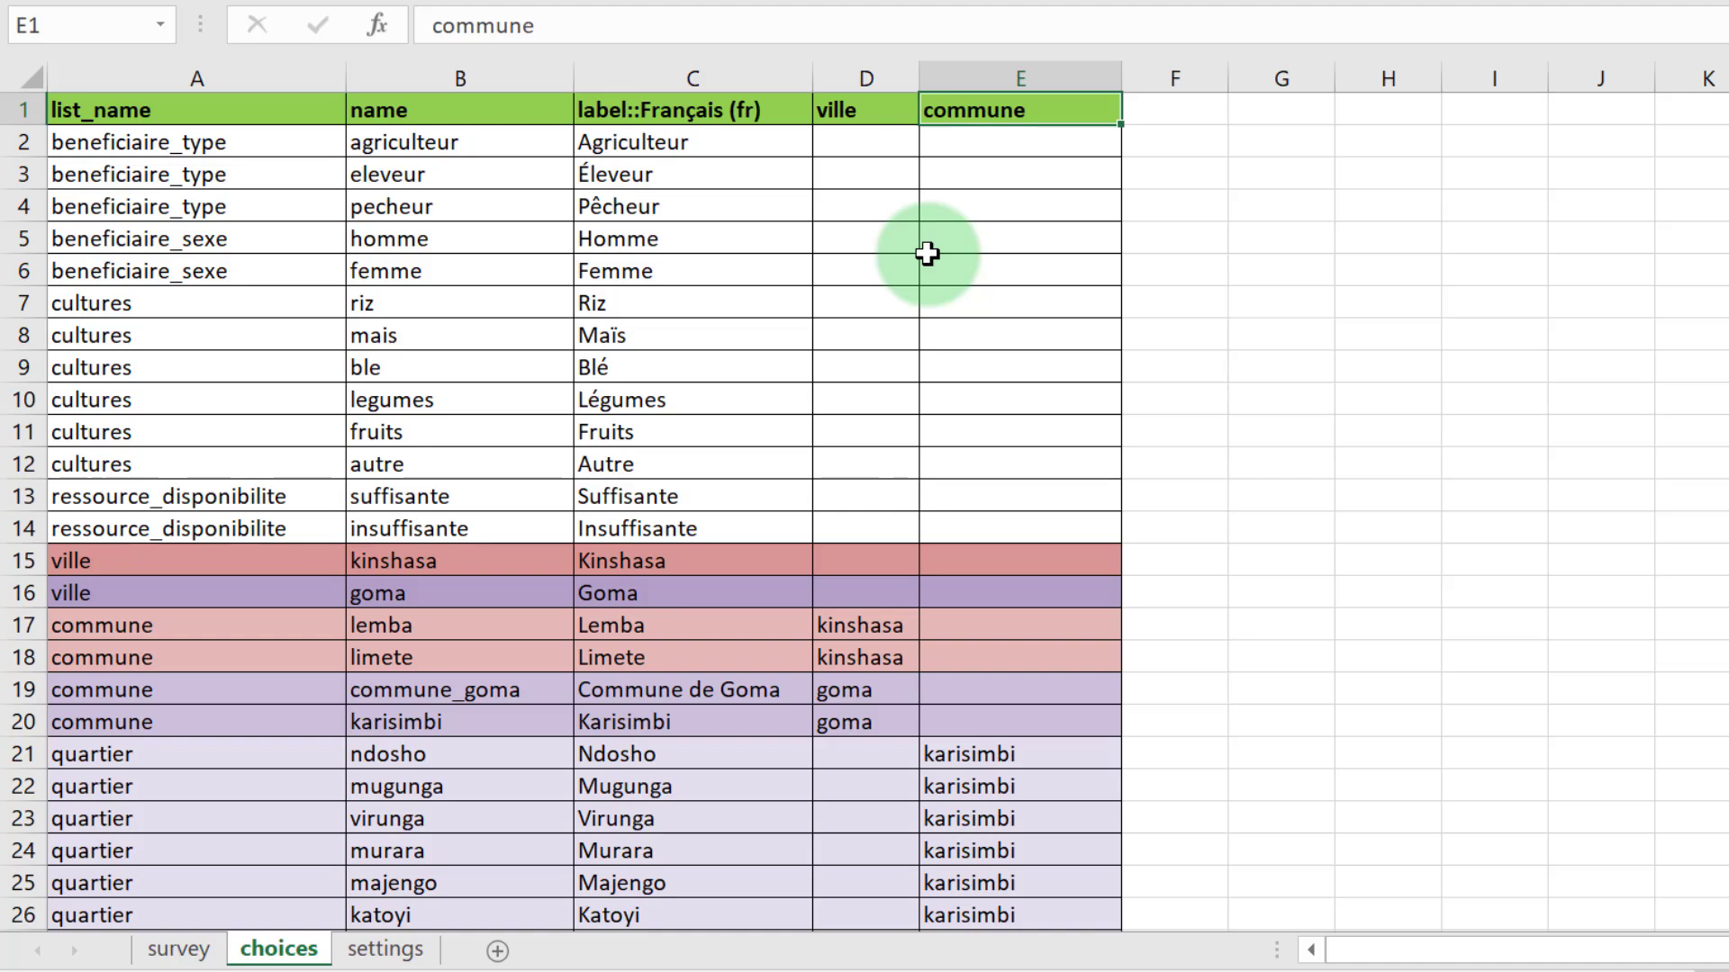
Examine the quartier entries in the list_name column and their option names on the choices sheet
scroll(936, 765, down, 3)
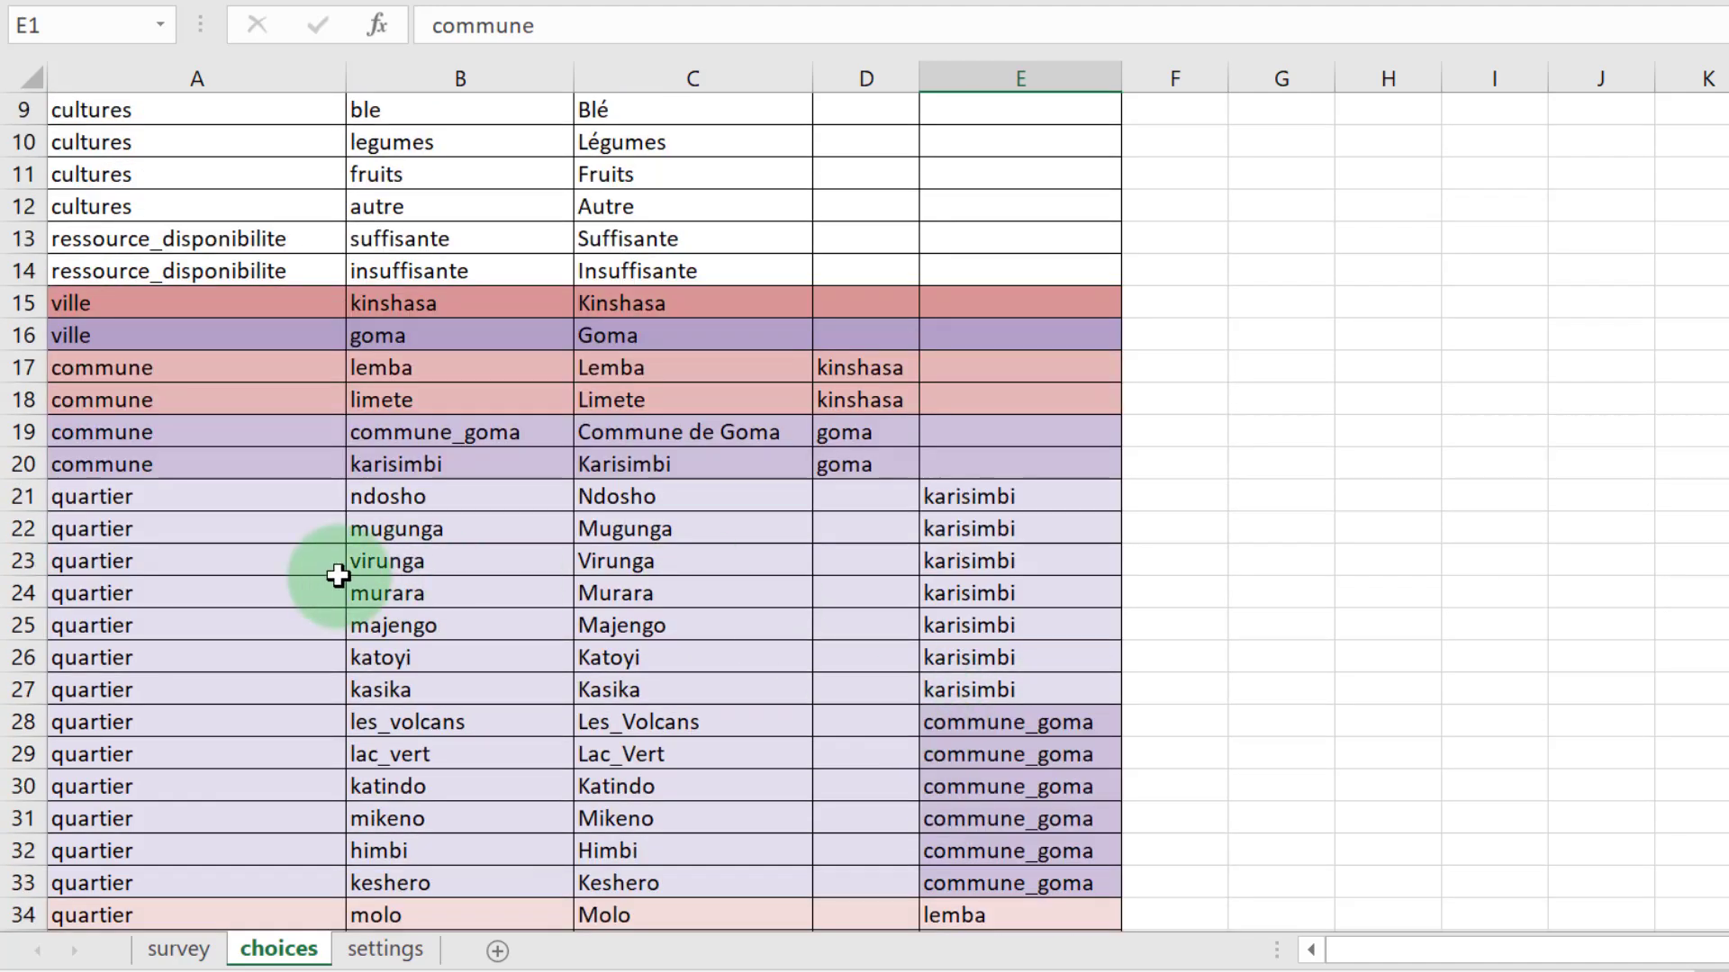
drag(174, 498, 192, 892)
scroll(304, 548, down, 3)
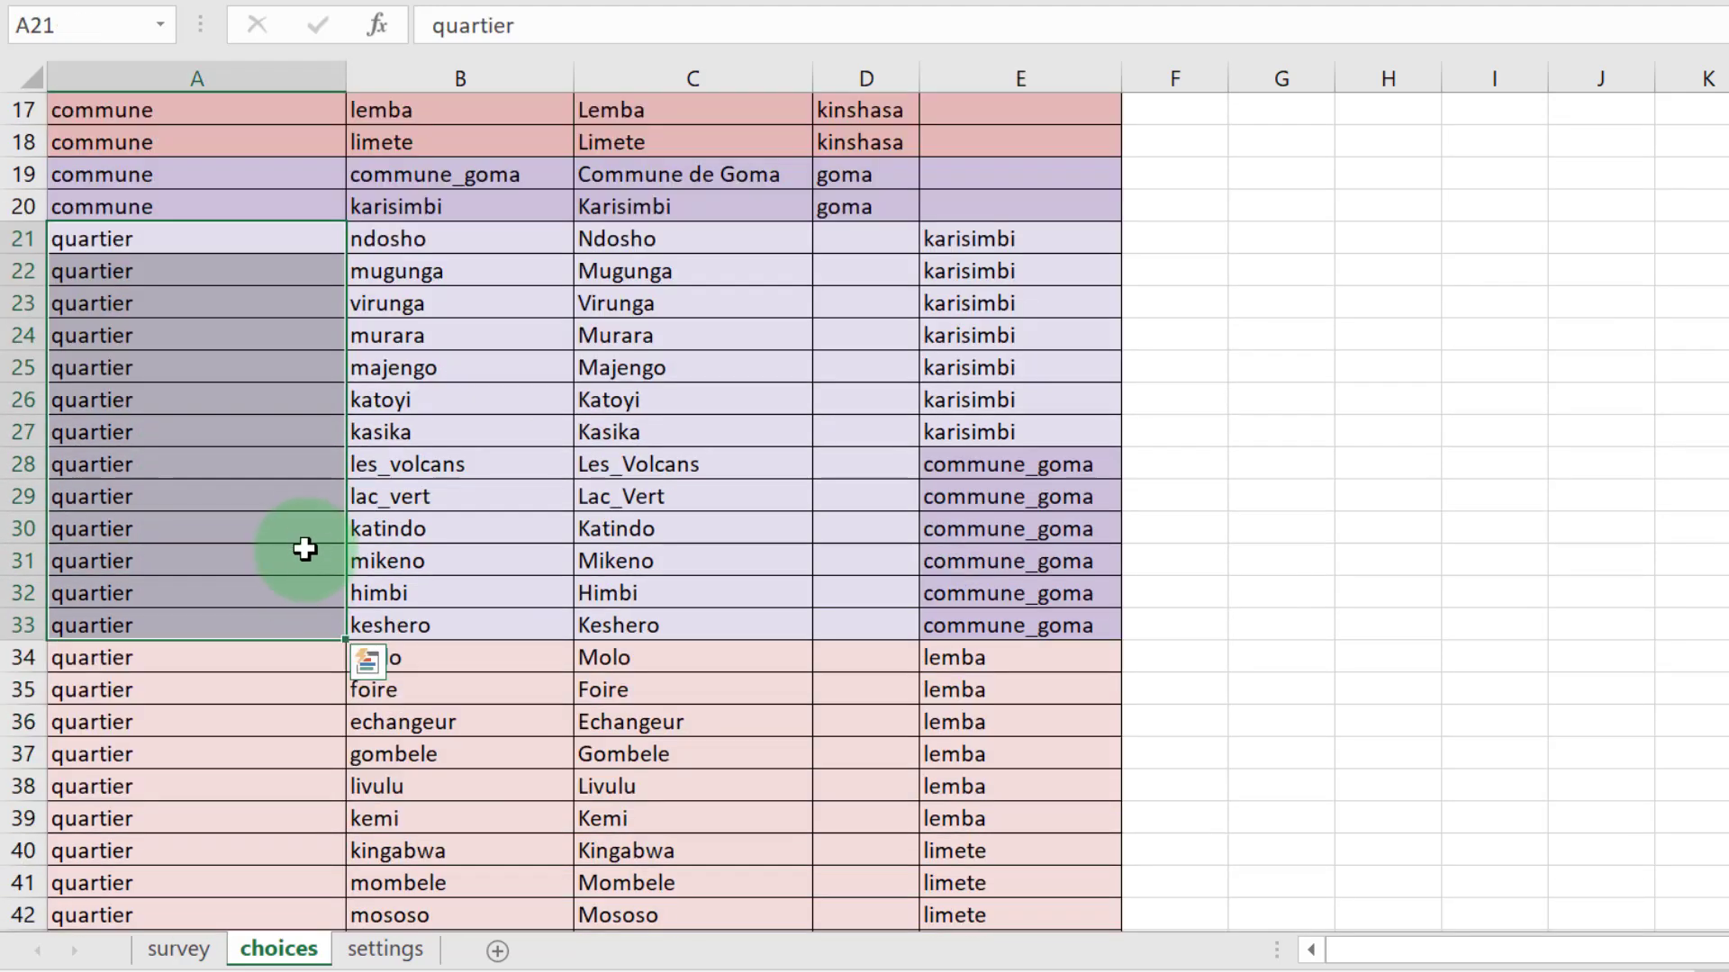
scroll(304, 548, up, 3)
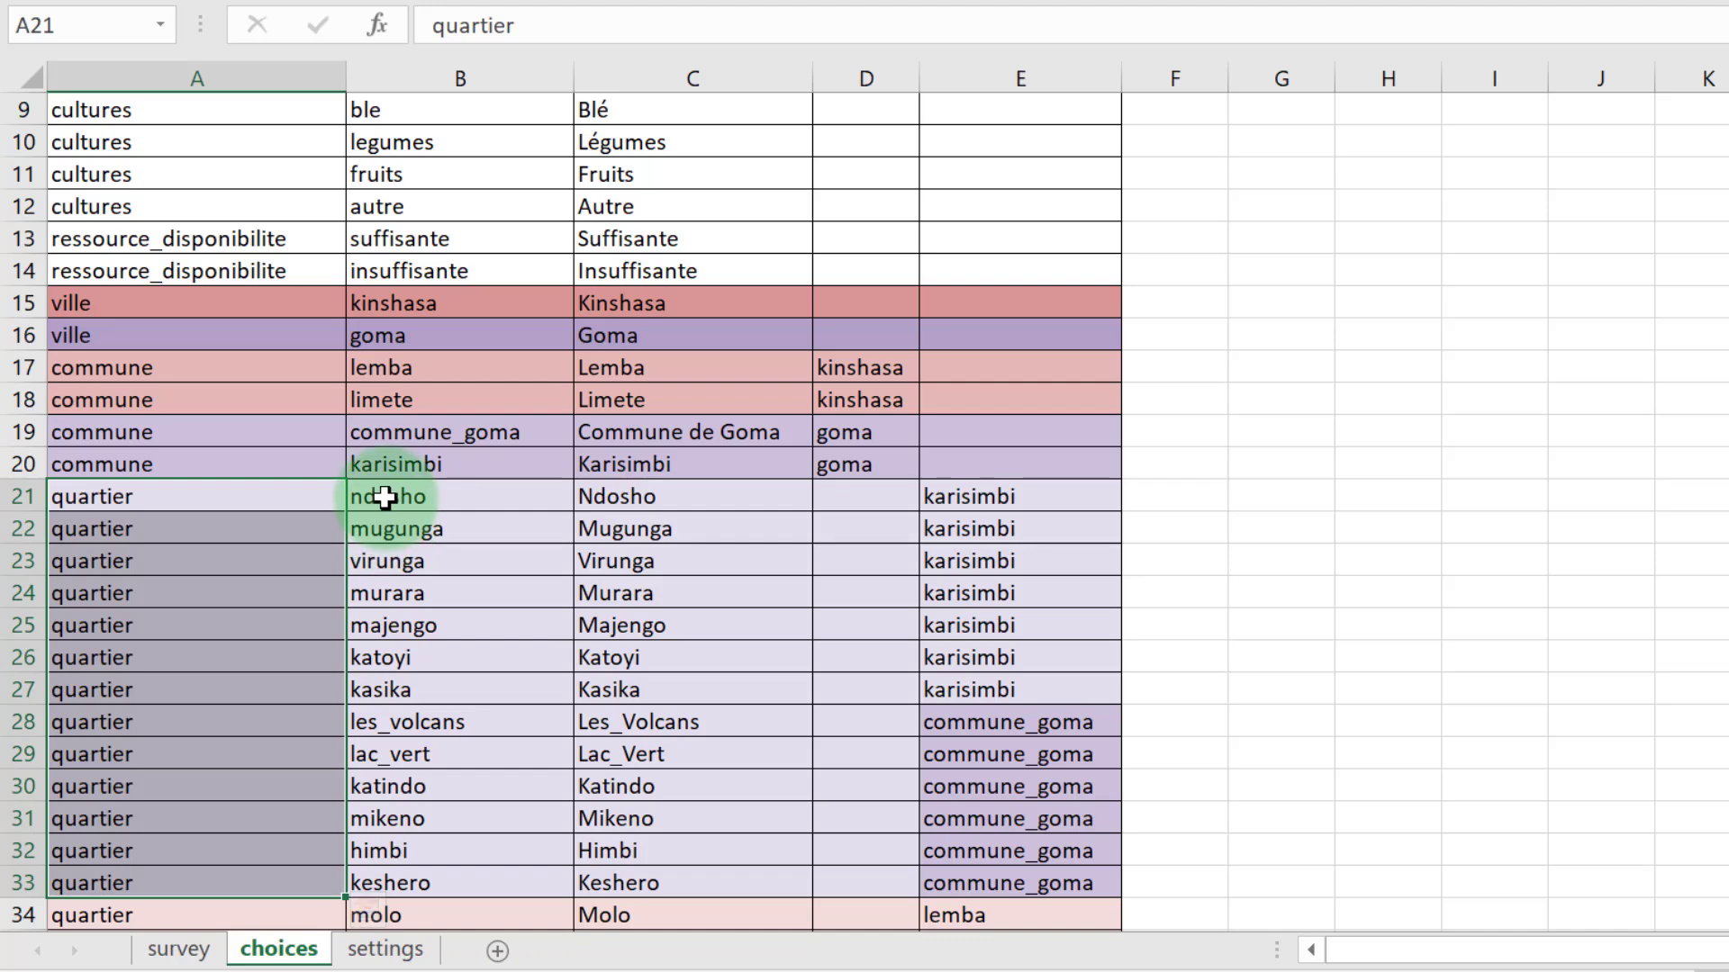
click(385, 497)
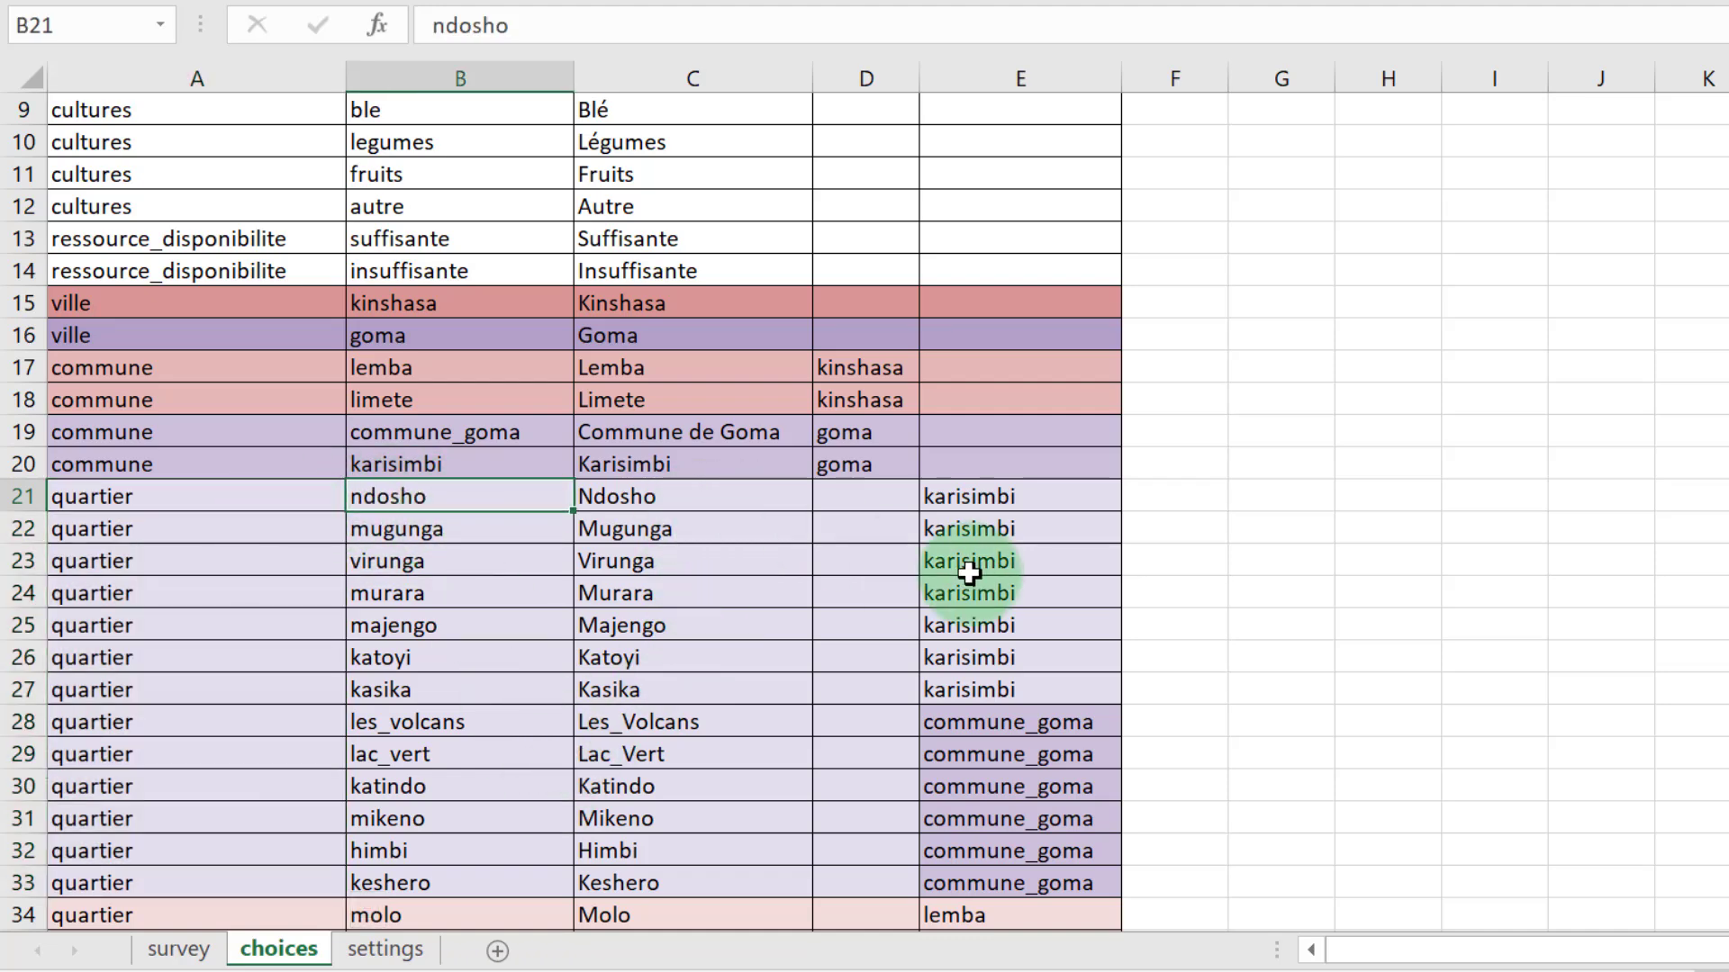
Examine the commune filter column and compare its values with the commune each quartier belongs to
scroll(968, 572, up, 2)
scroll(964, 571, up, 2)
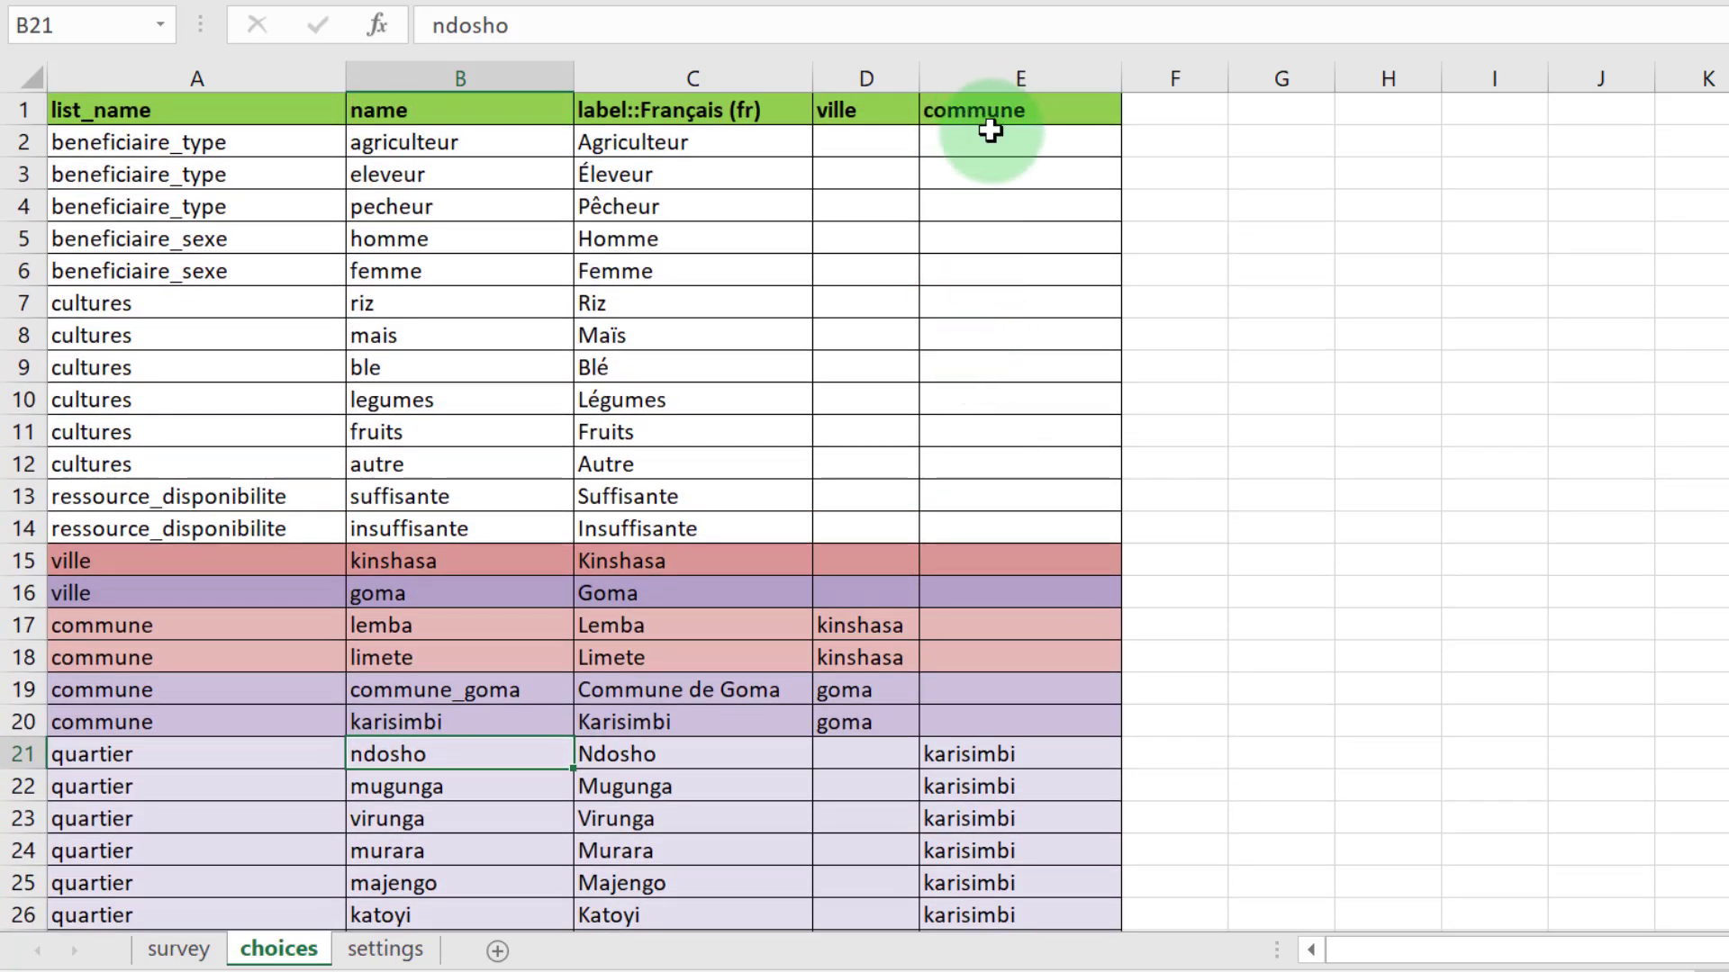
scroll(1050, 594, down, 4)
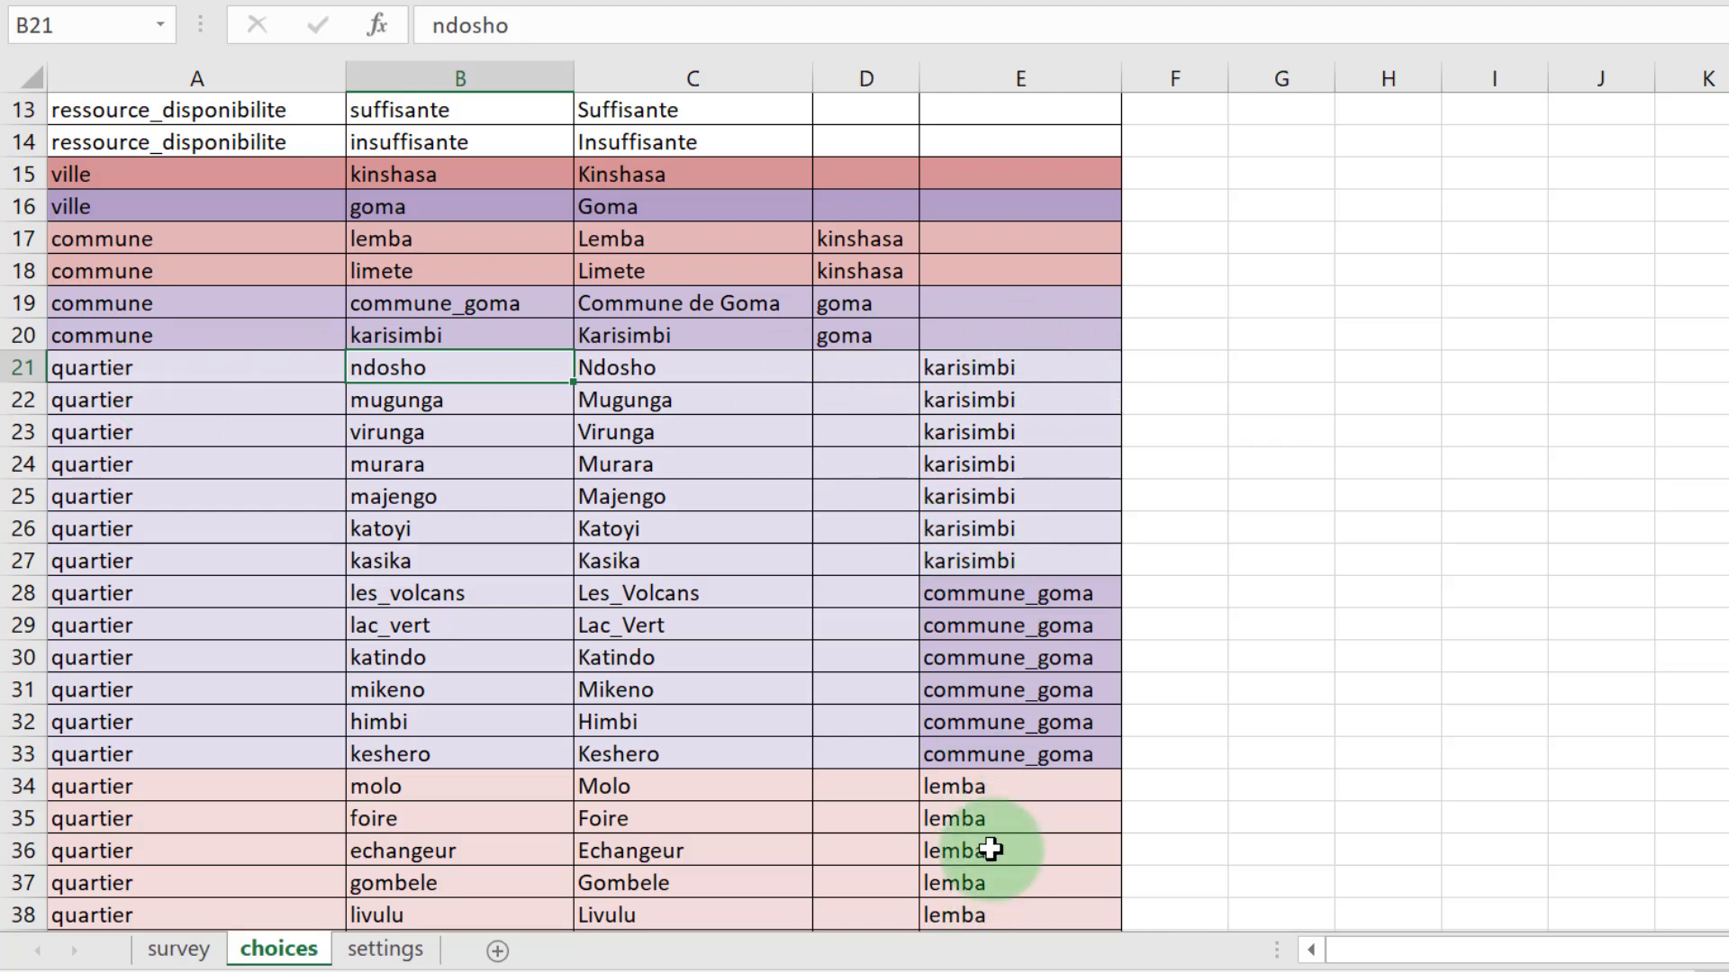
scroll(965, 670, up, 4)
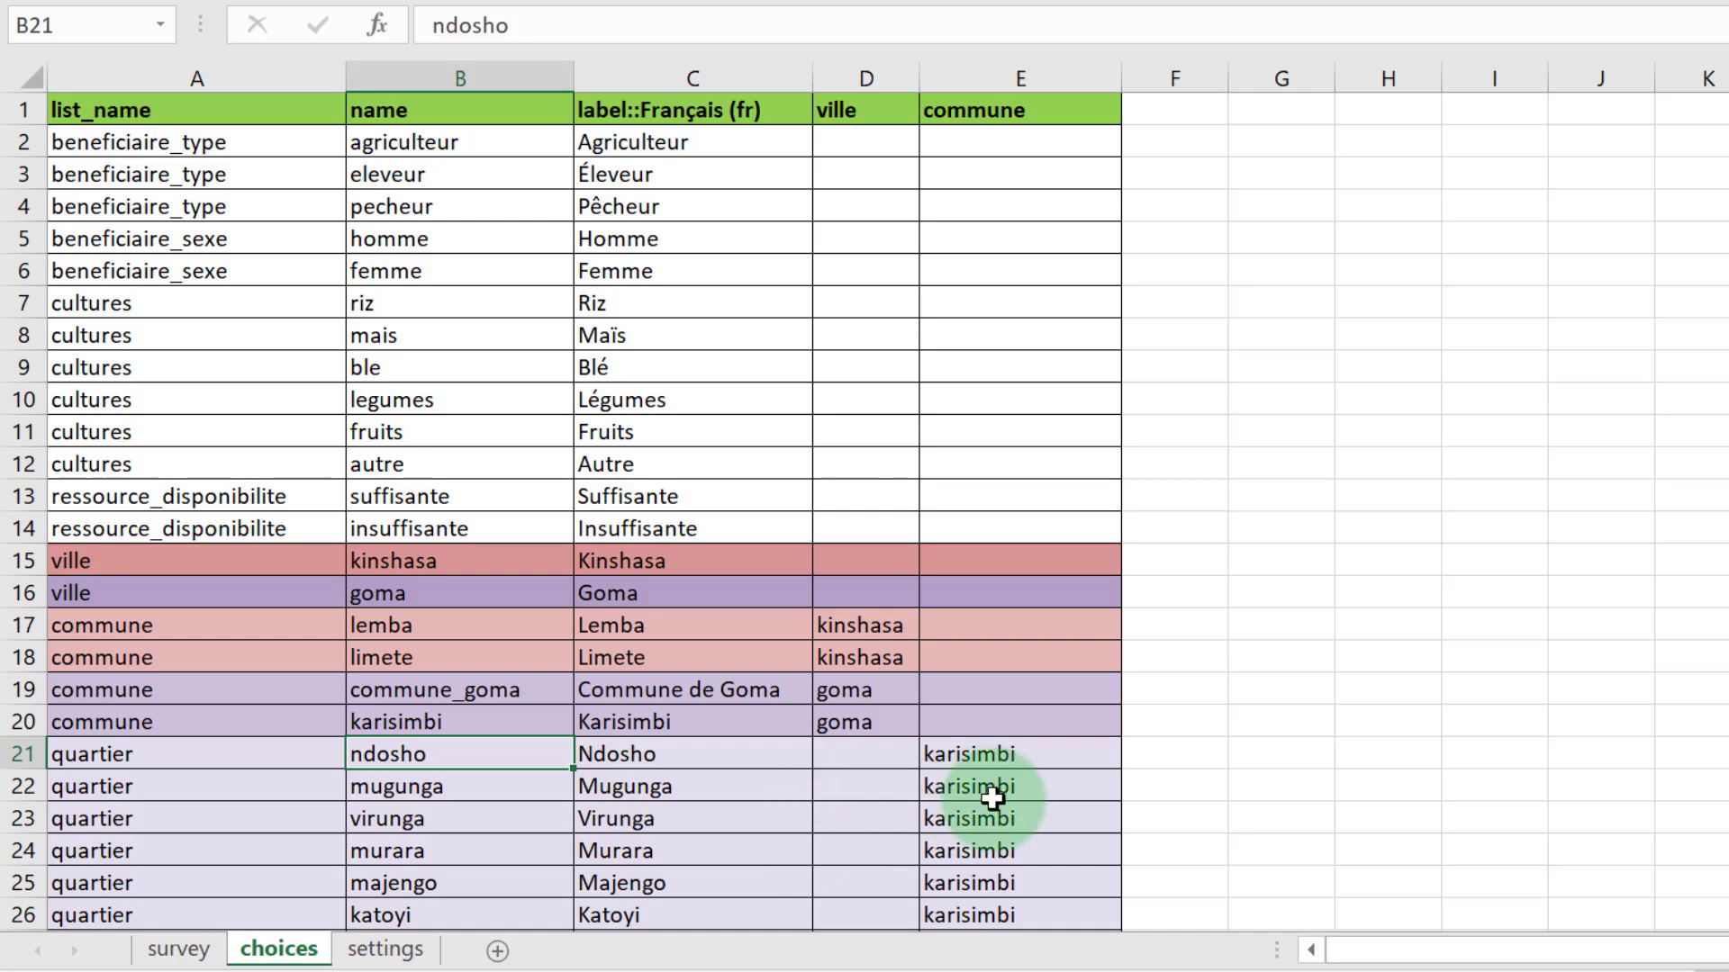
scroll(1059, 805, down, 3)
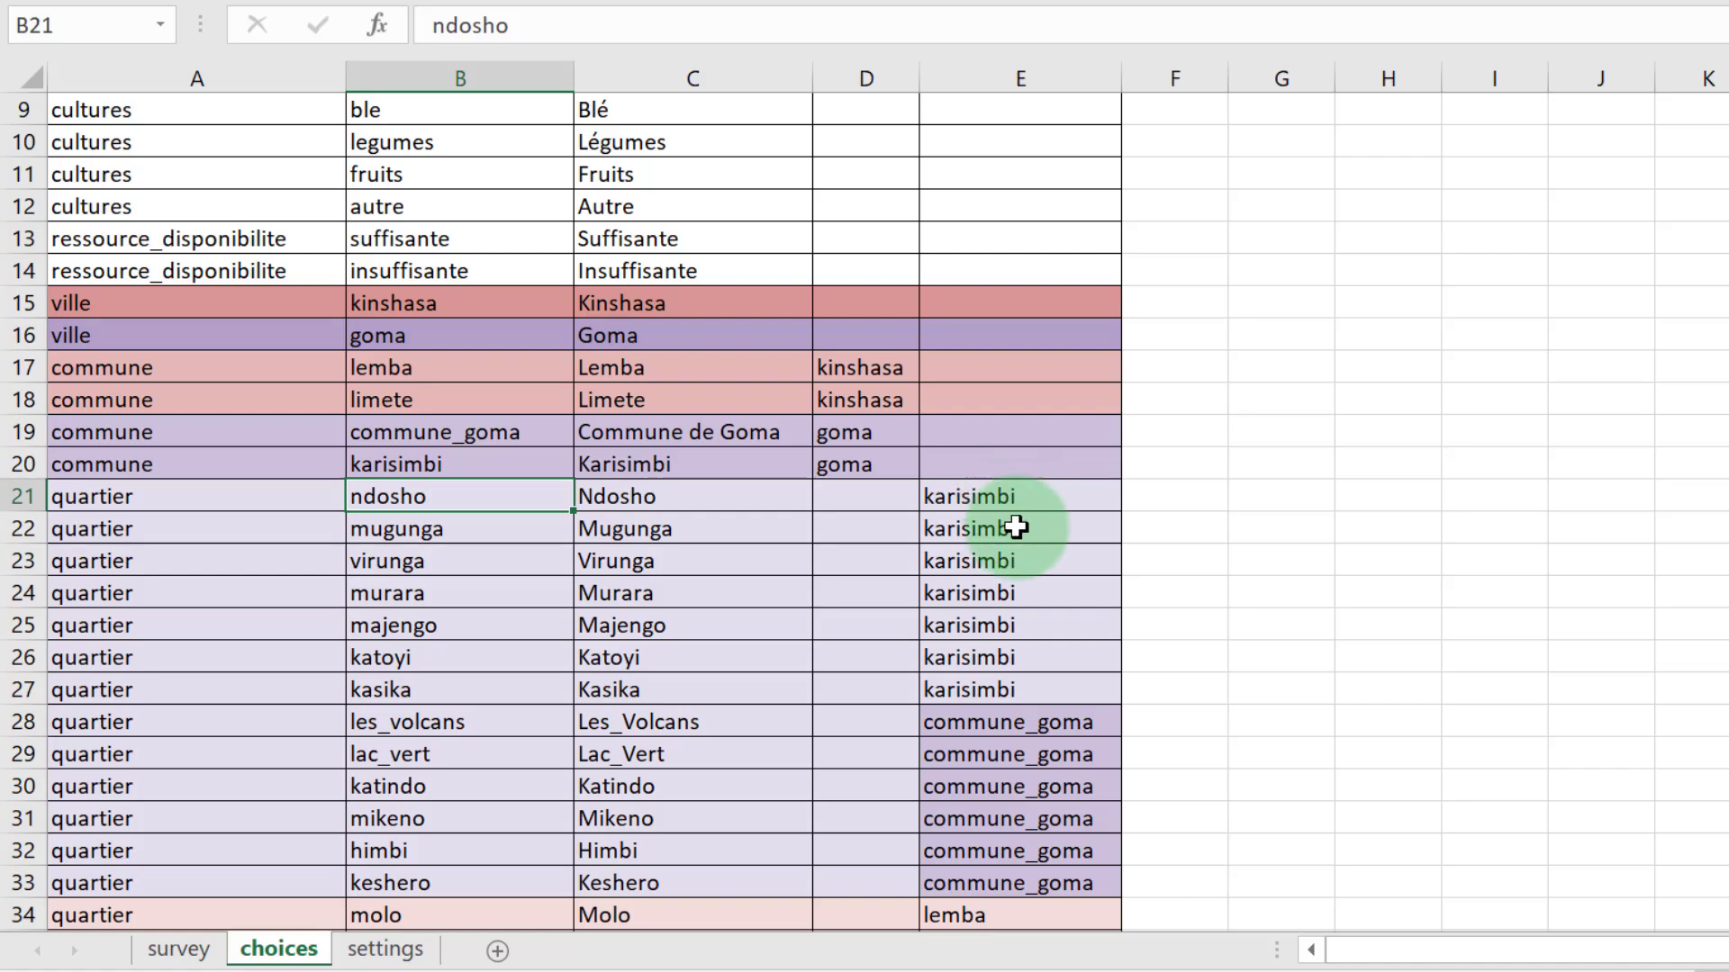
scroll(1027, 621, down, 5)
scroll(1027, 623, up, 8)
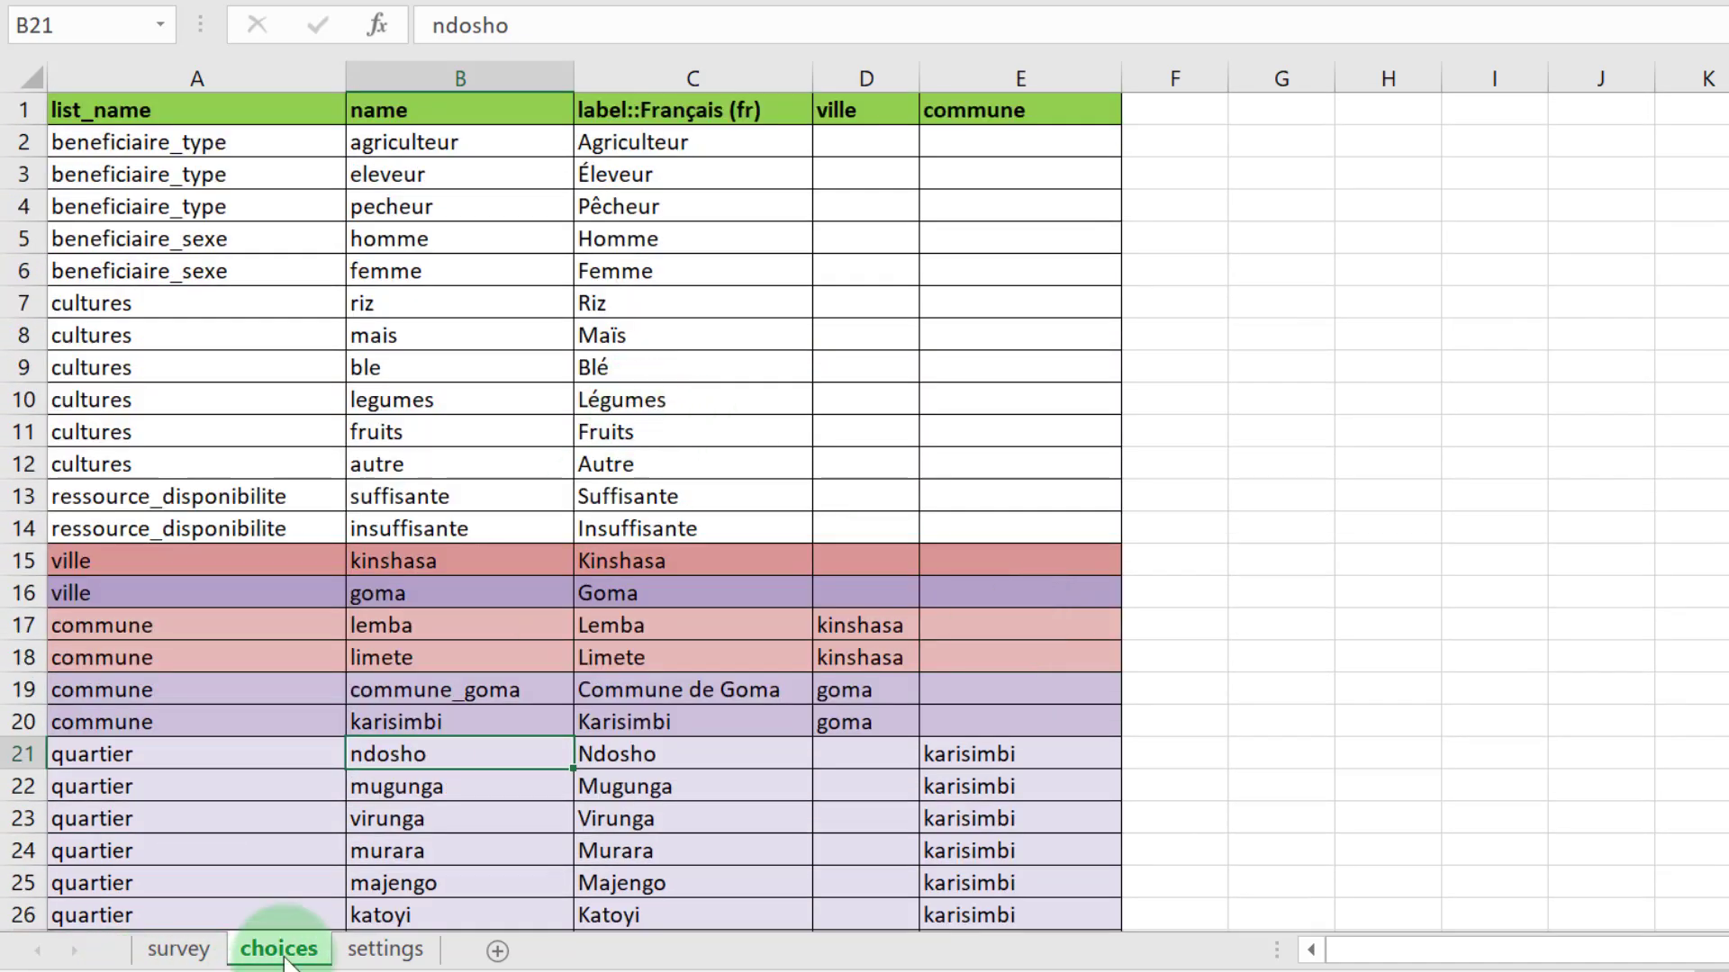
Open the settings sheet and examine the form_title and default_language columns with their values
click(382, 960)
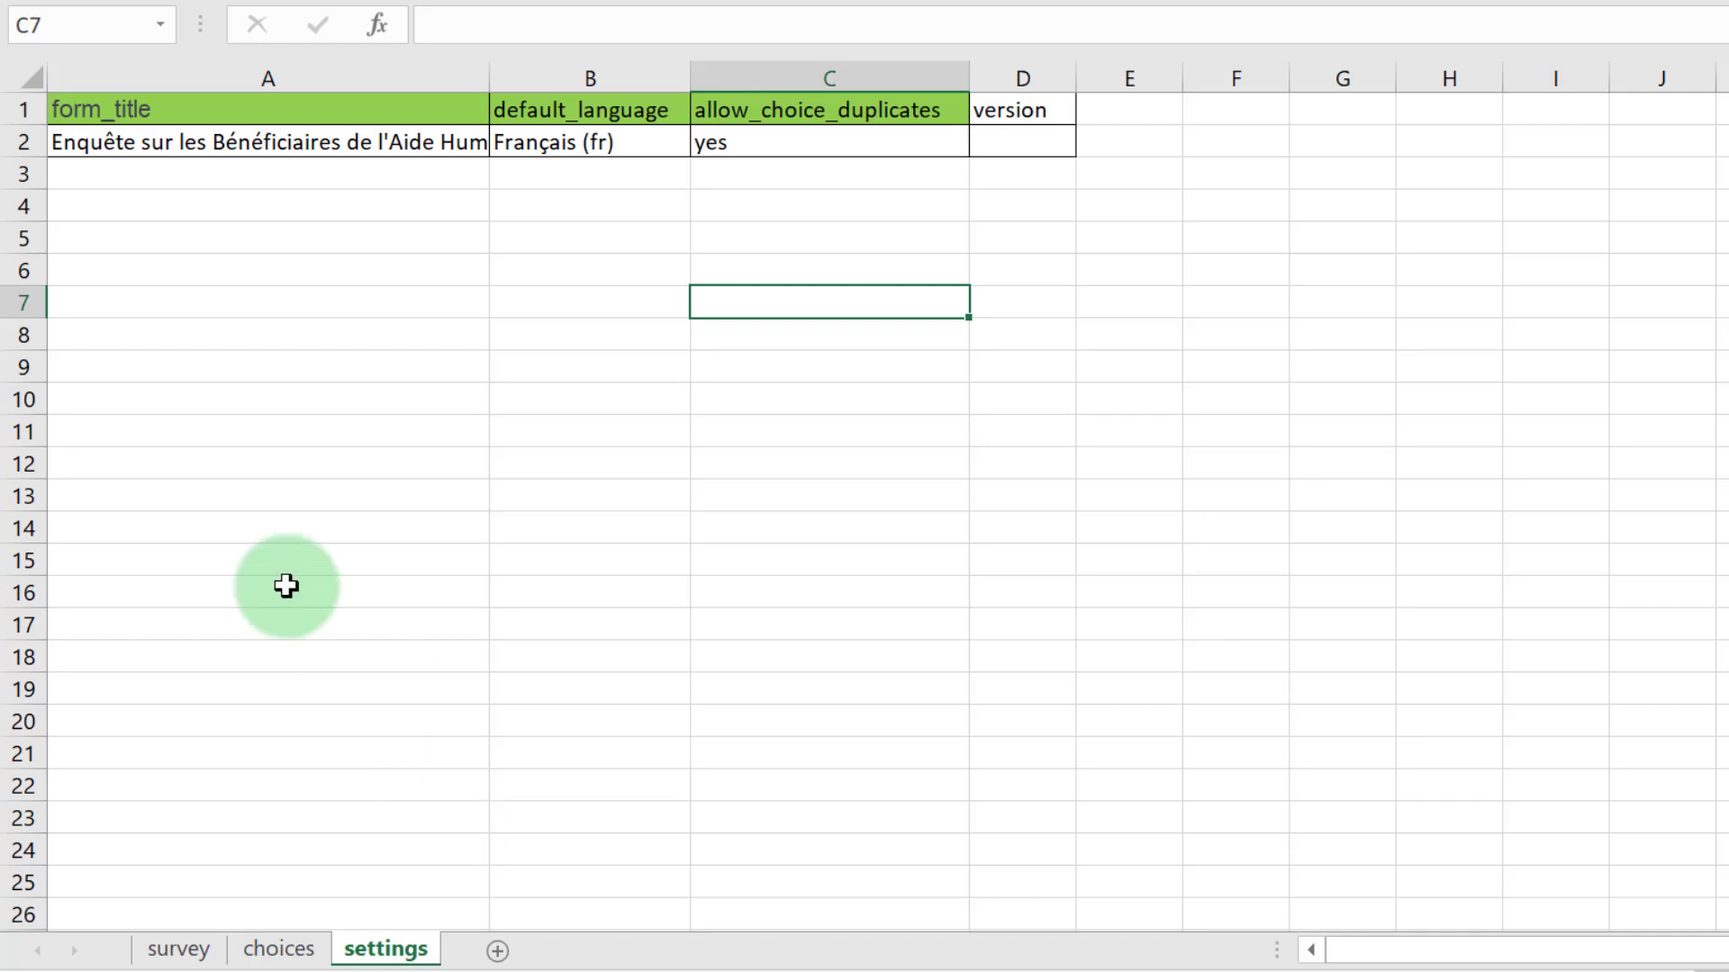
click(163, 110)
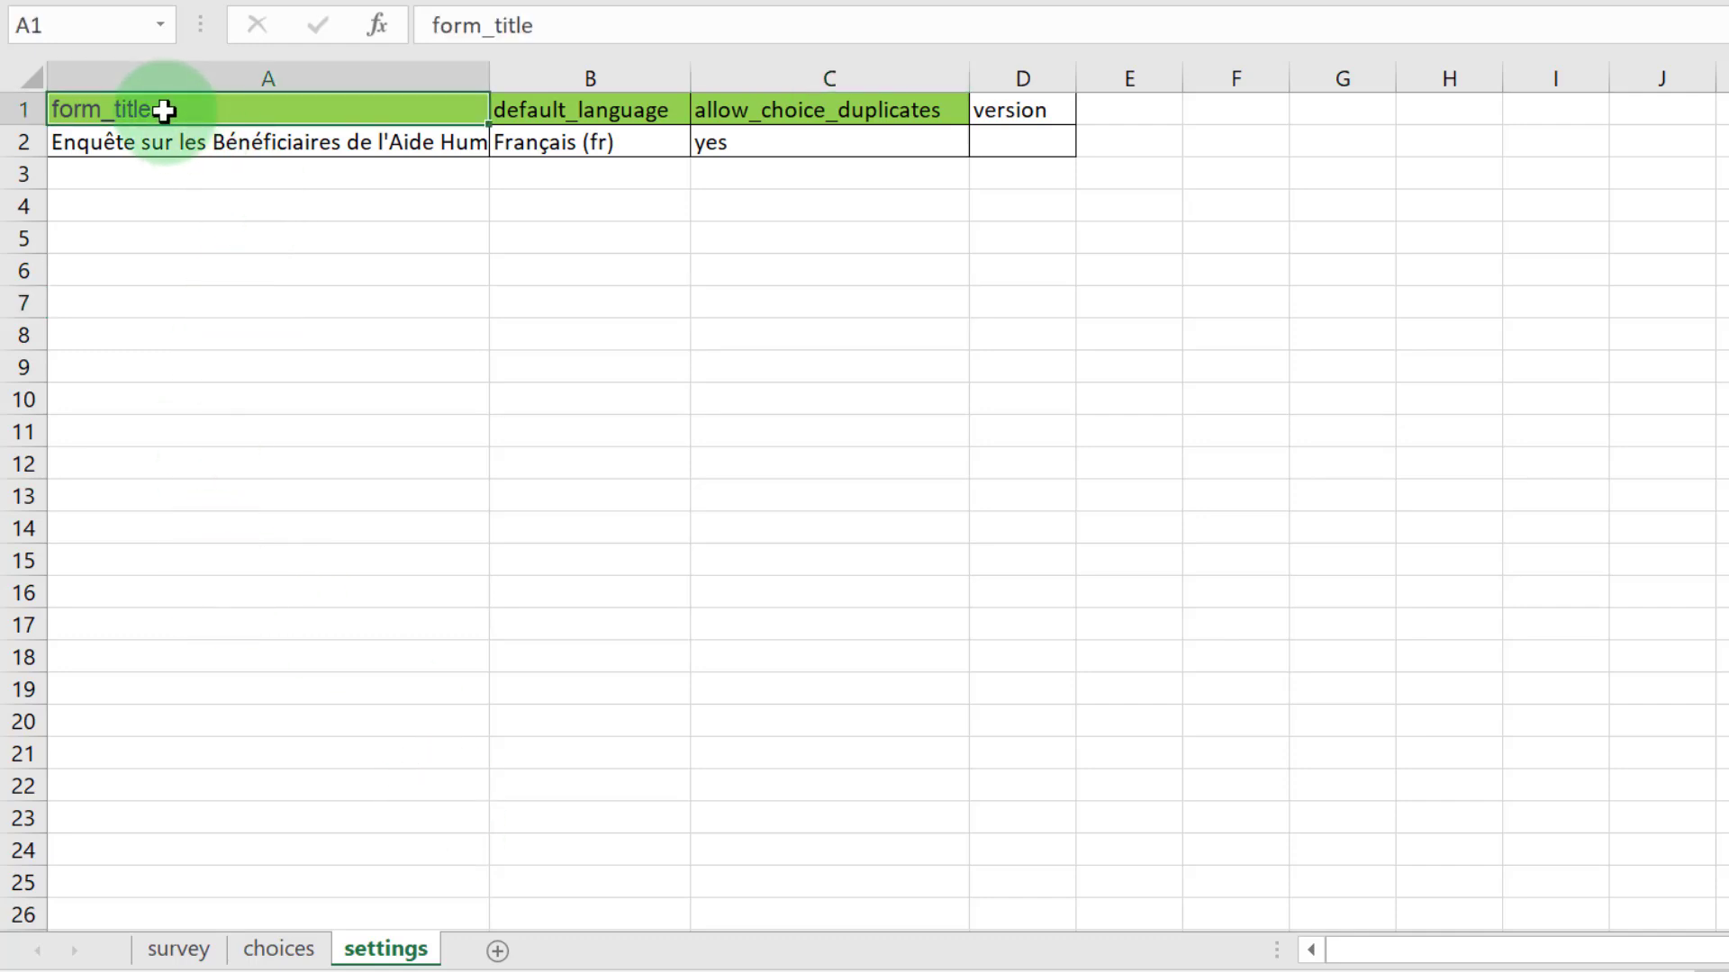
click(239, 151)
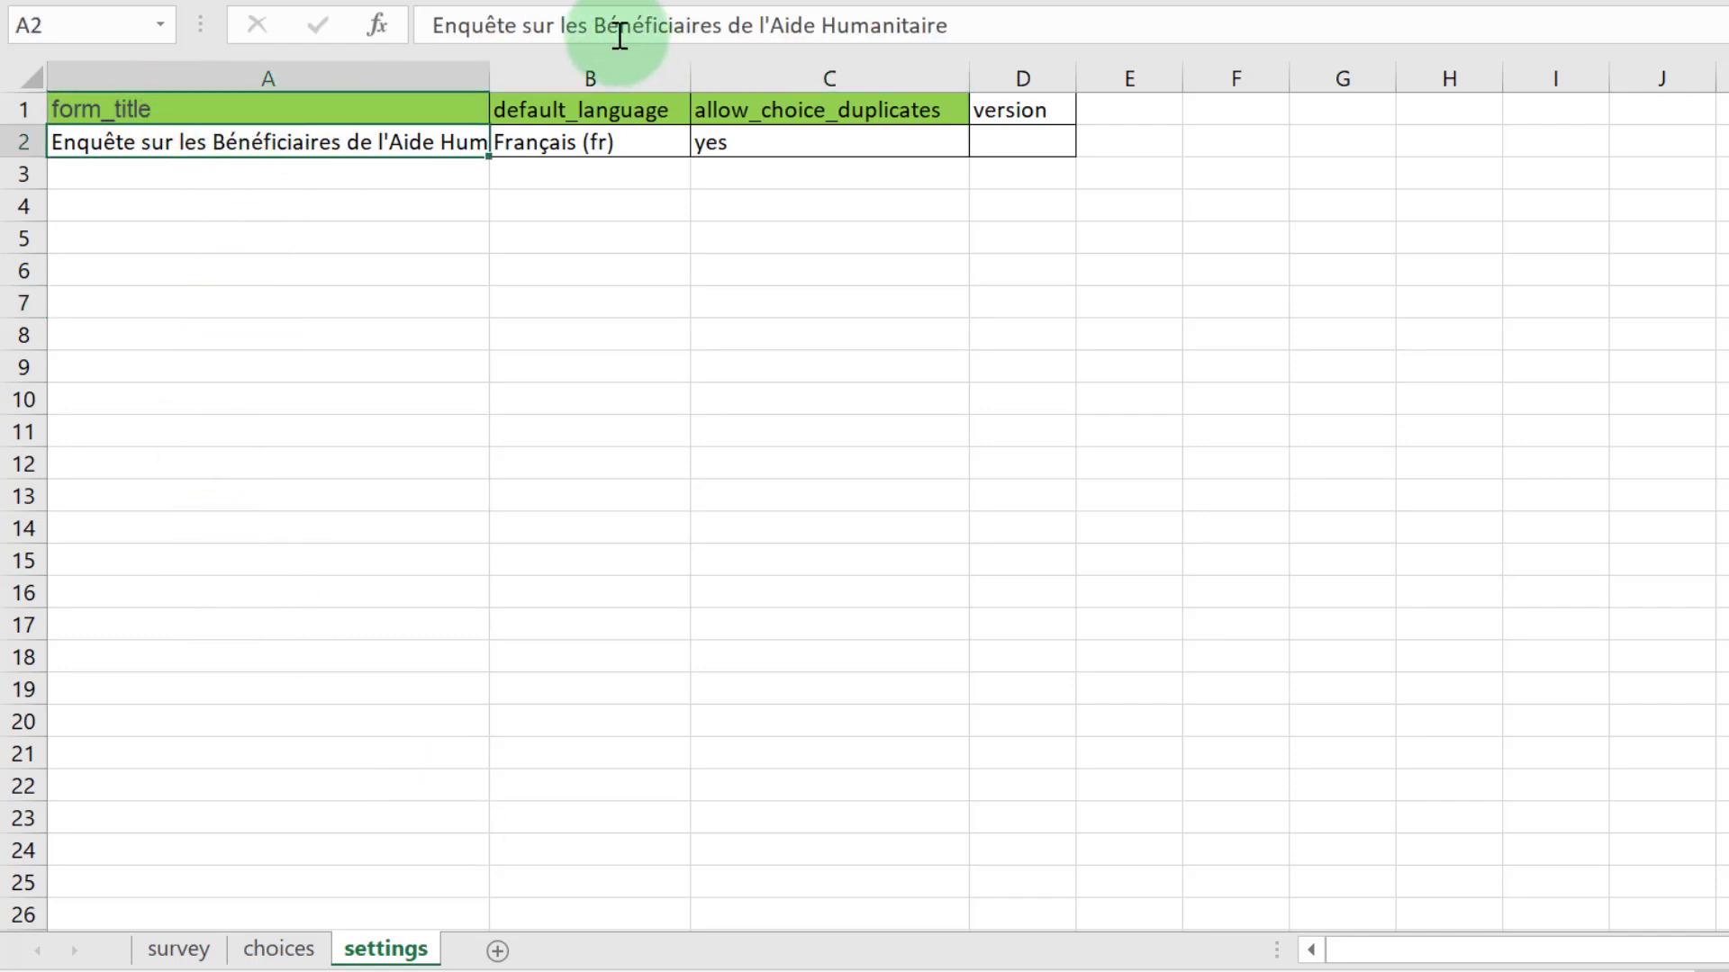
click(620, 115)
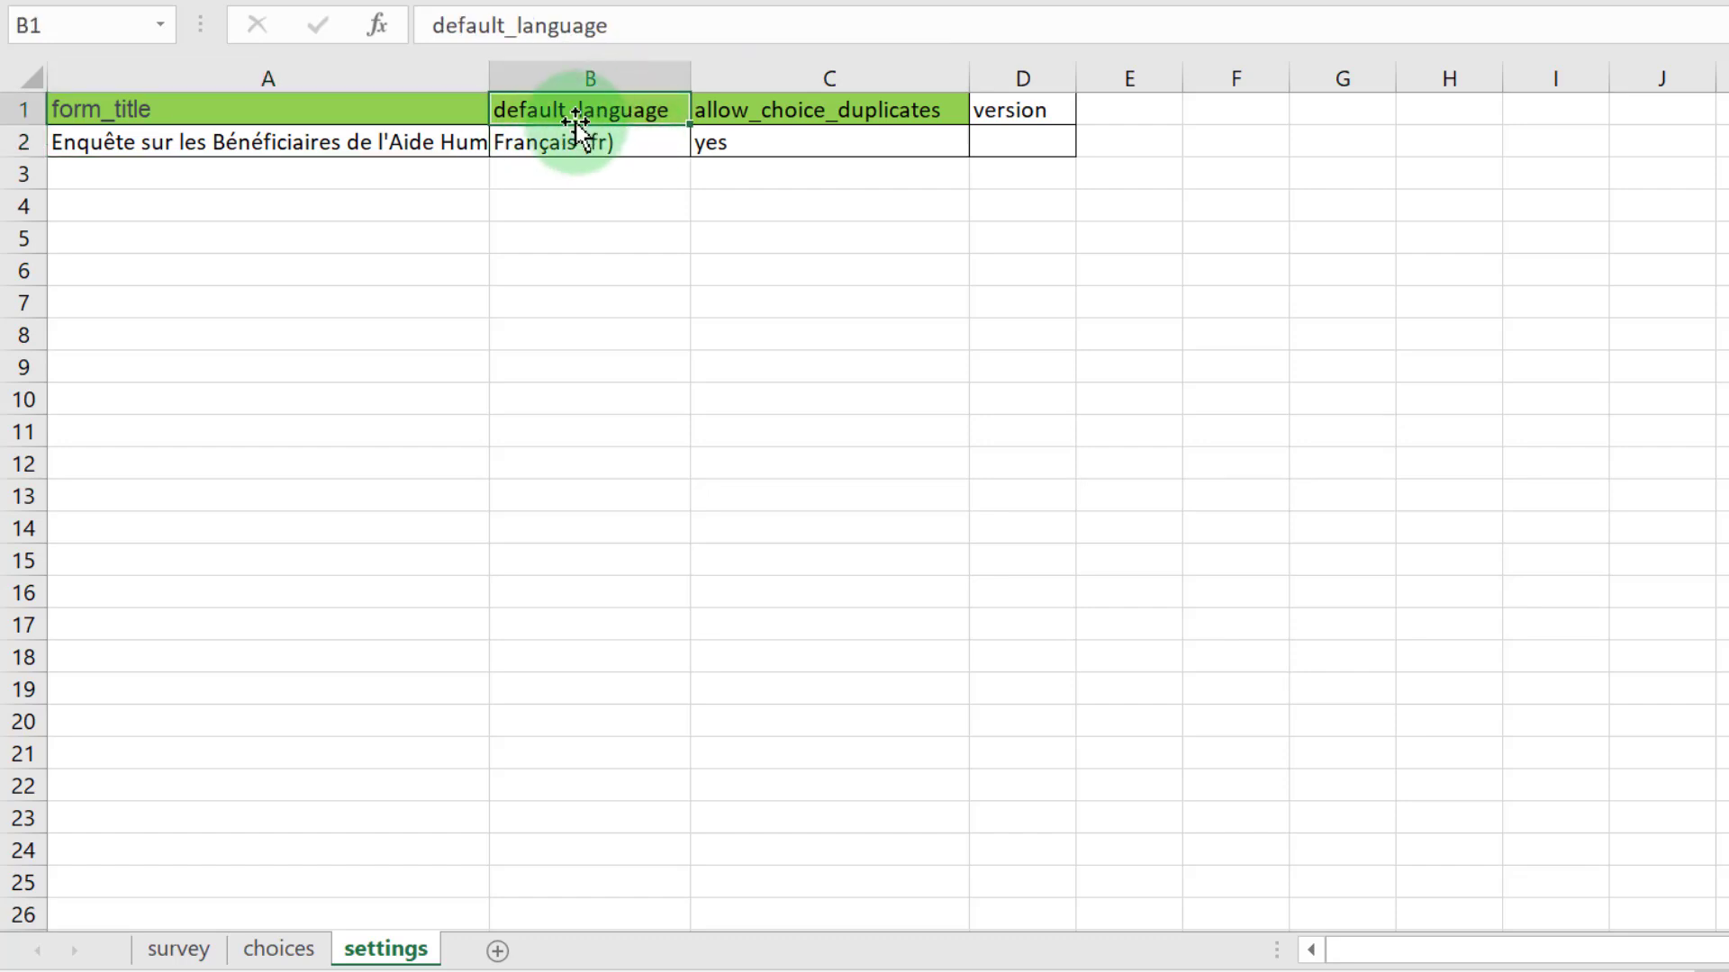
click(636, 146)
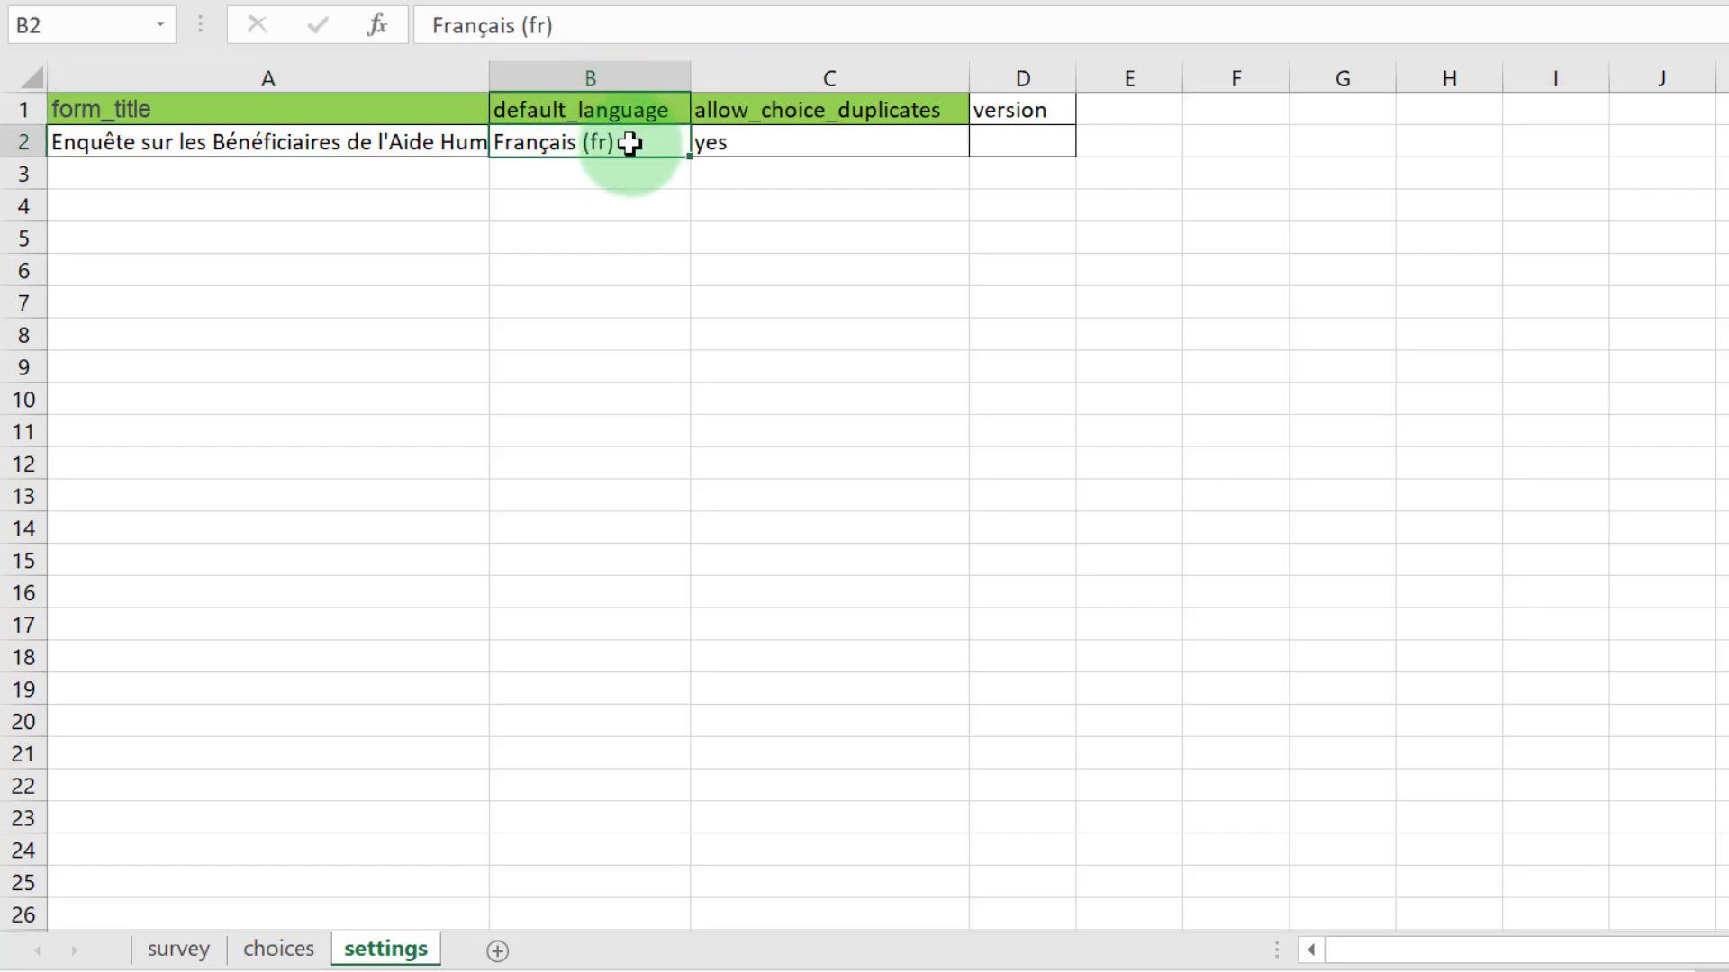
Examine the allow_choice_duplicates setting and its value on the settings sheet
click(833, 108)
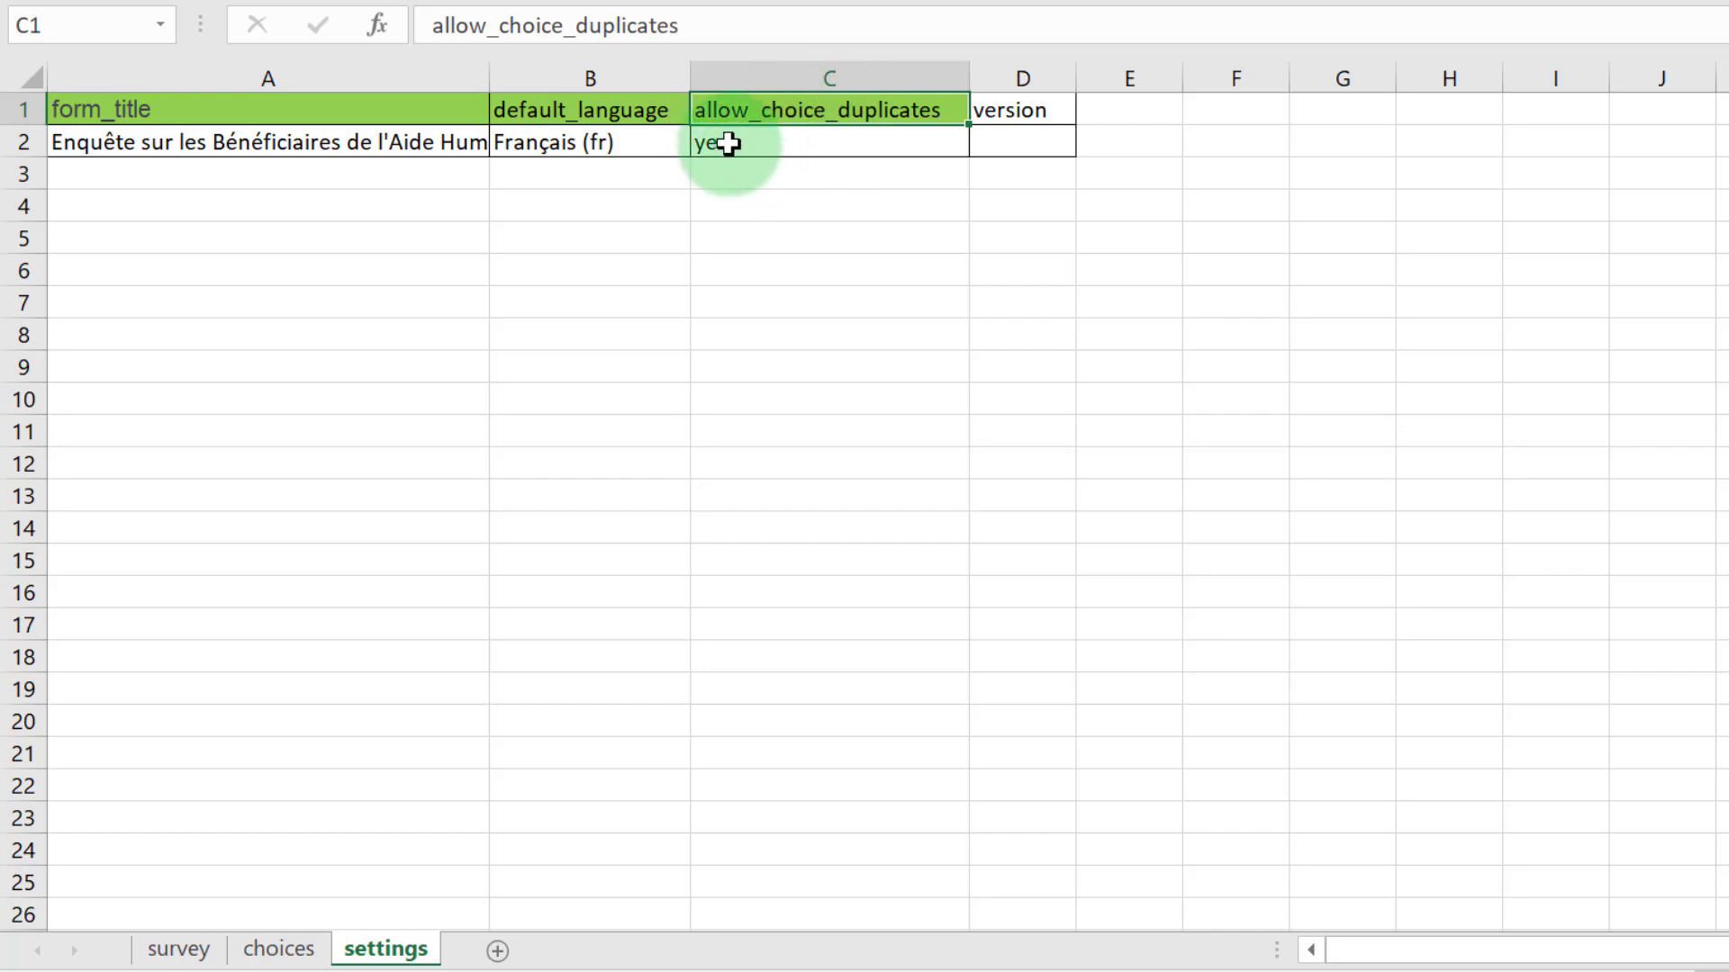
click(775, 145)
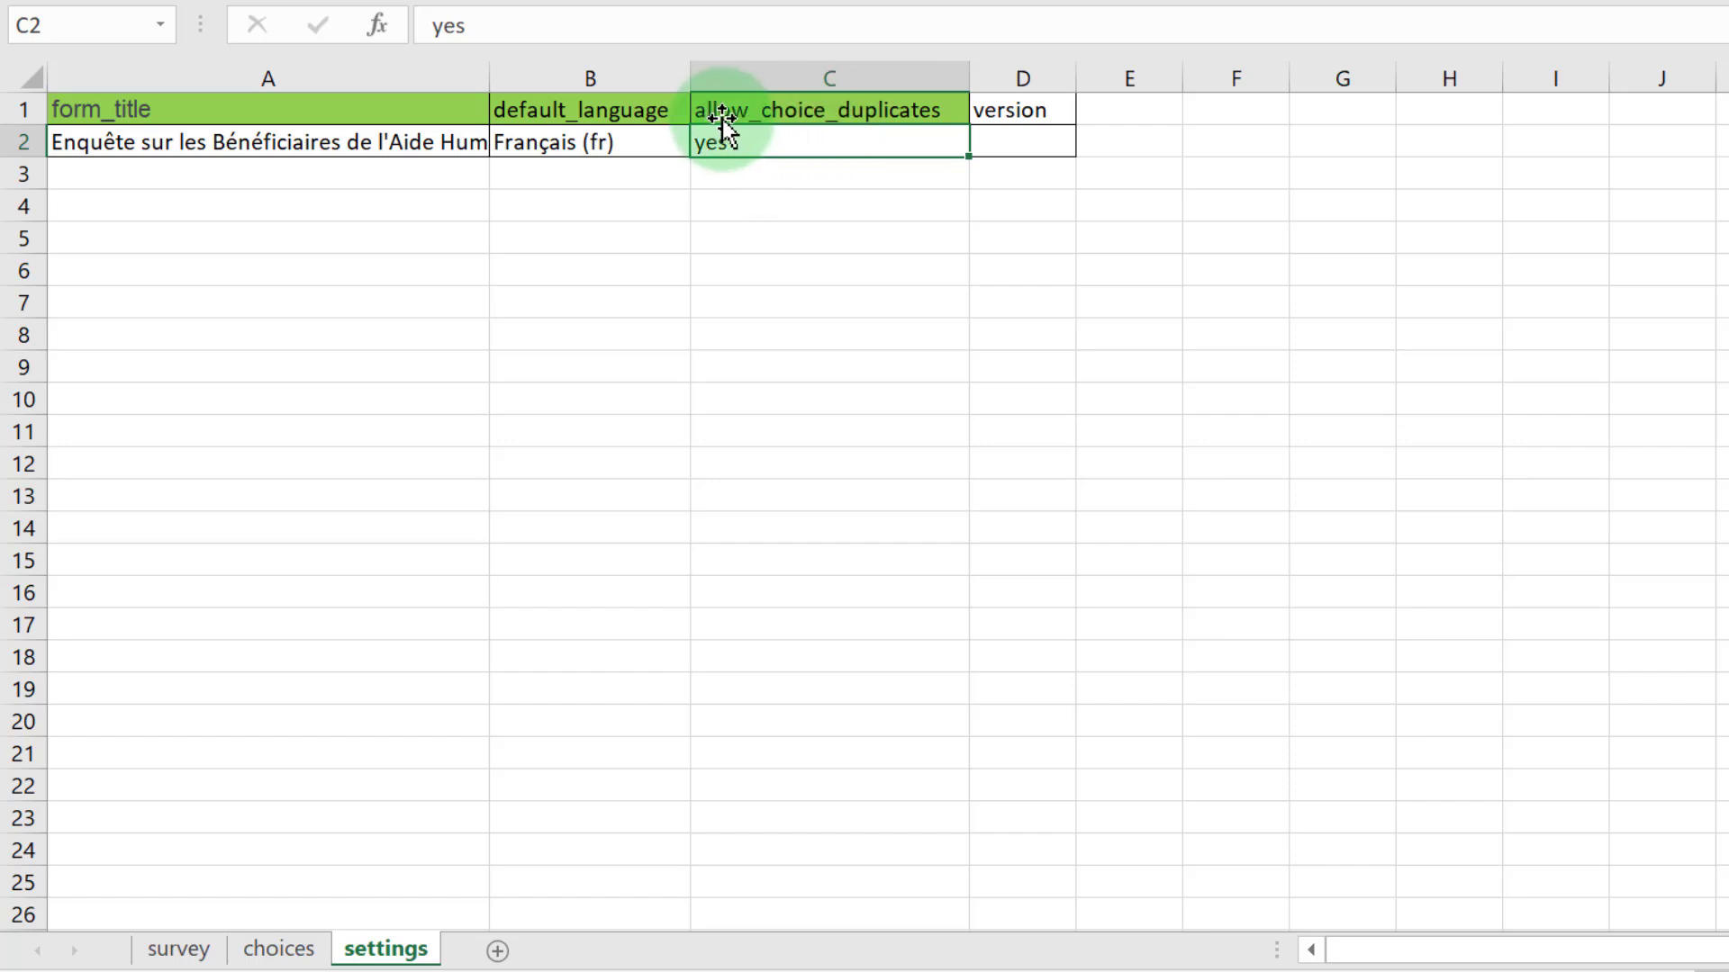
click(781, 110)
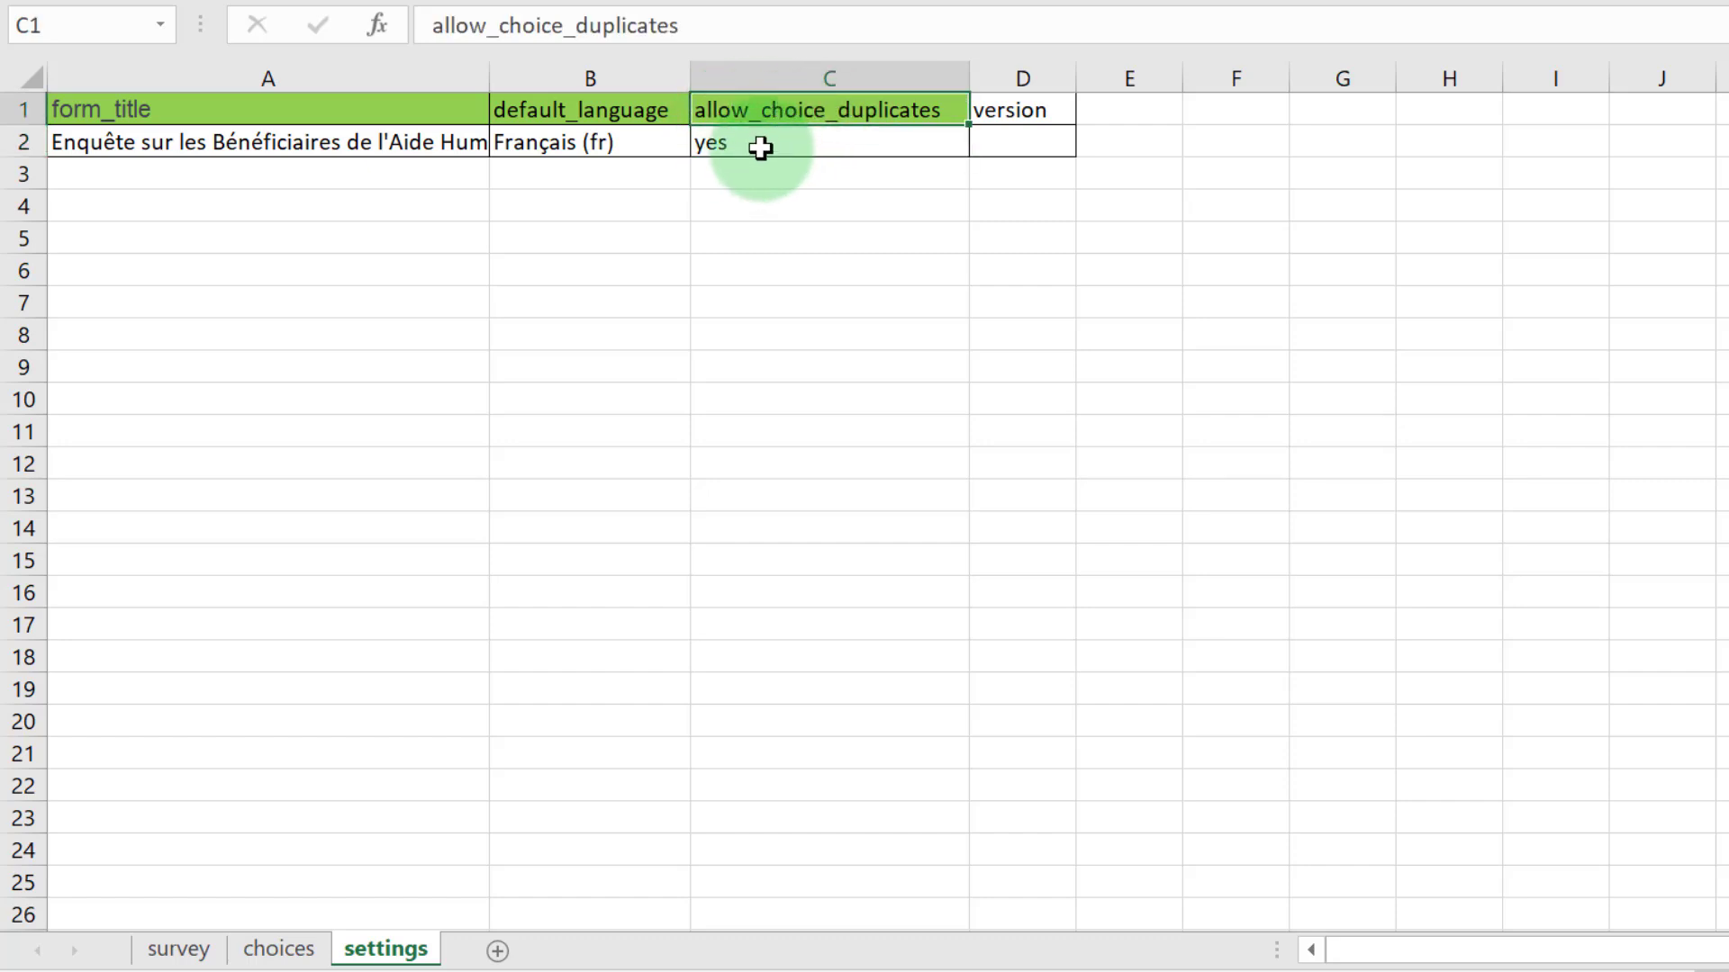
click(761, 147)
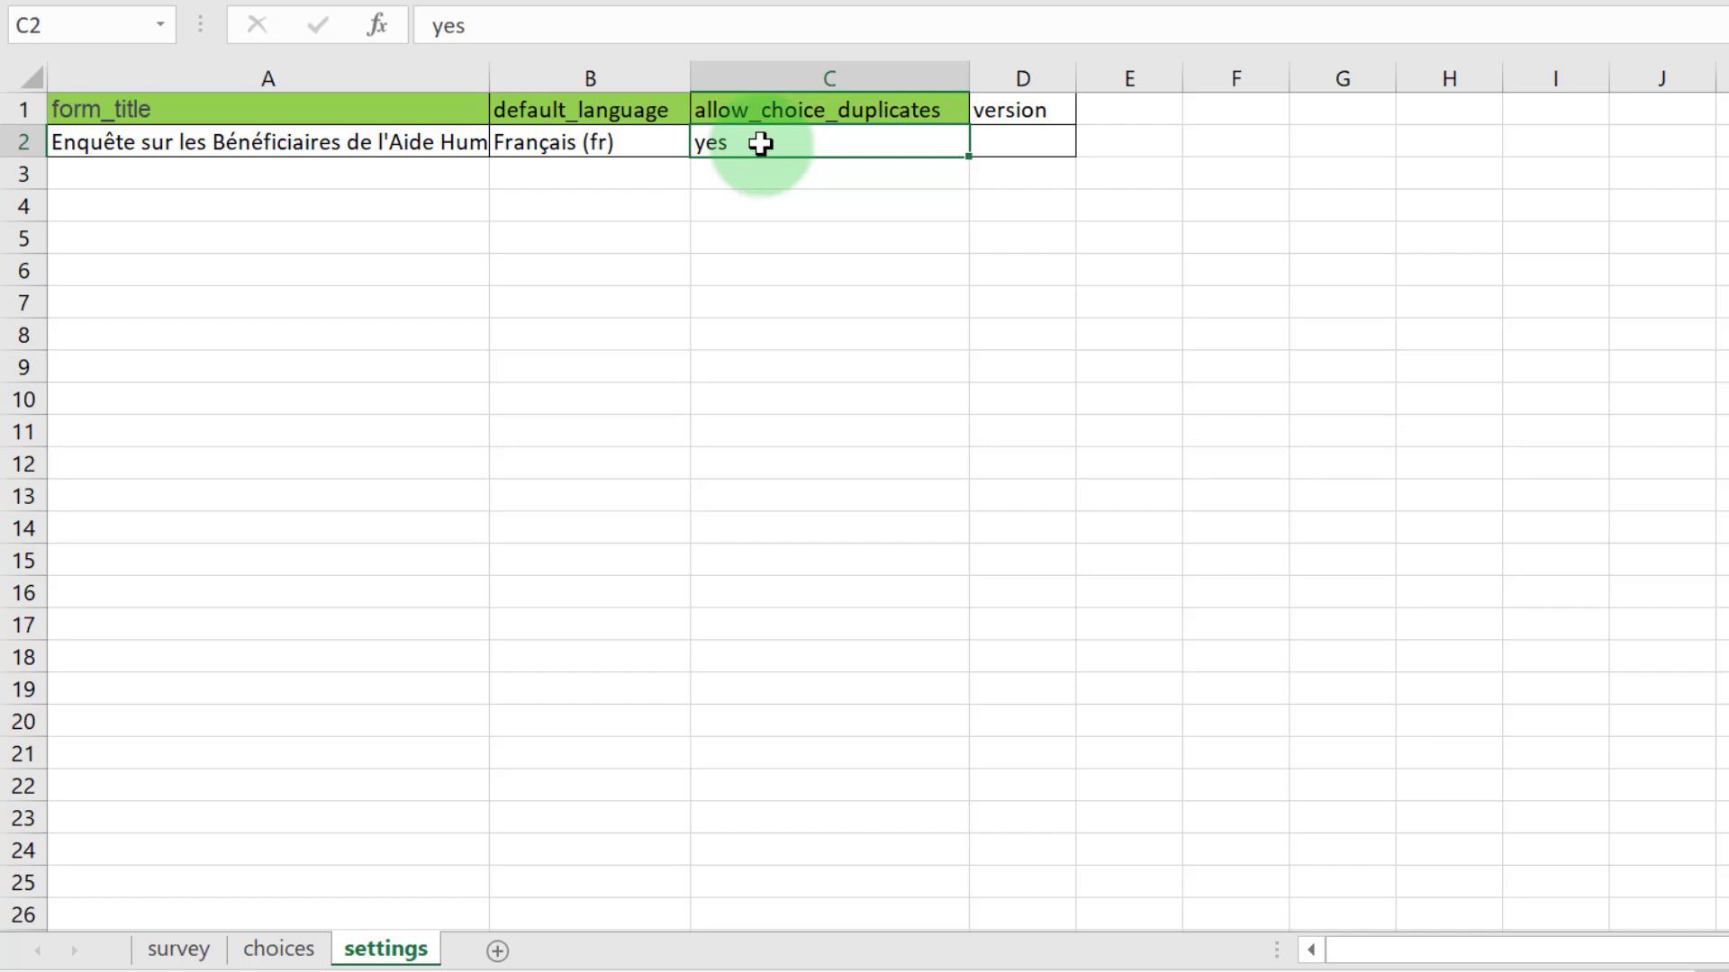
click(1025, 236)
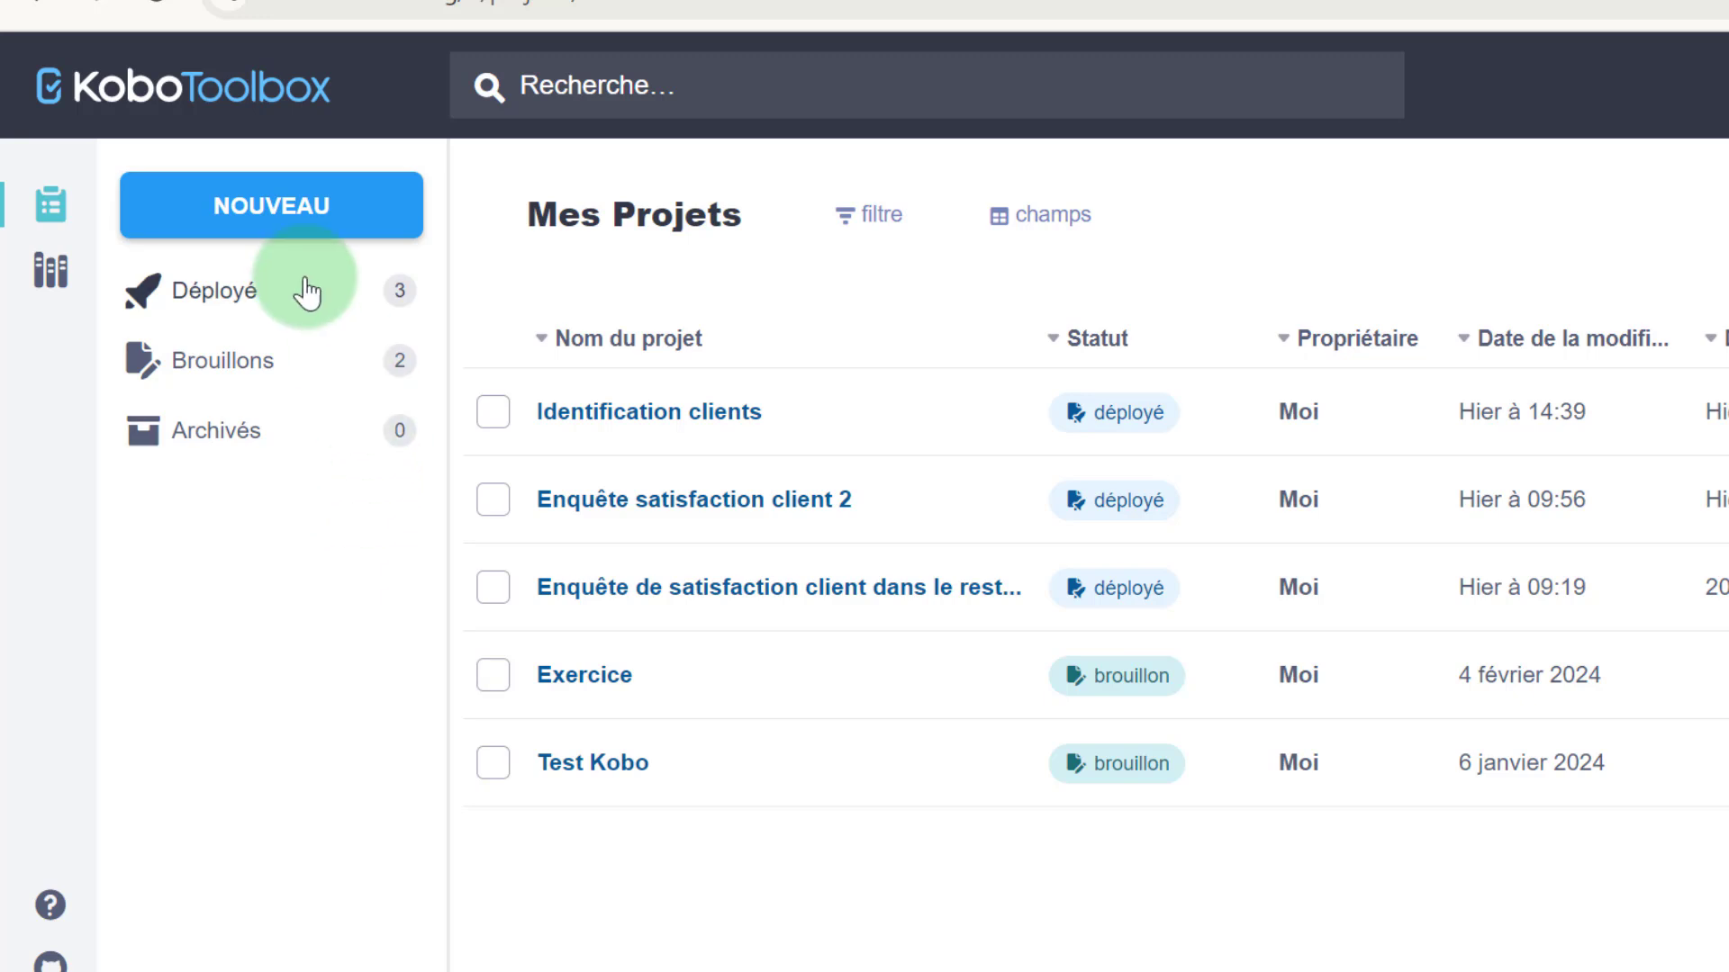
In KoboToolbox, start a new project by uploading the XLSForm file "Projet_2_Enquête sur les Bénéficiaires de l'Aide Humanitaire.xlsx"
click(284, 228)
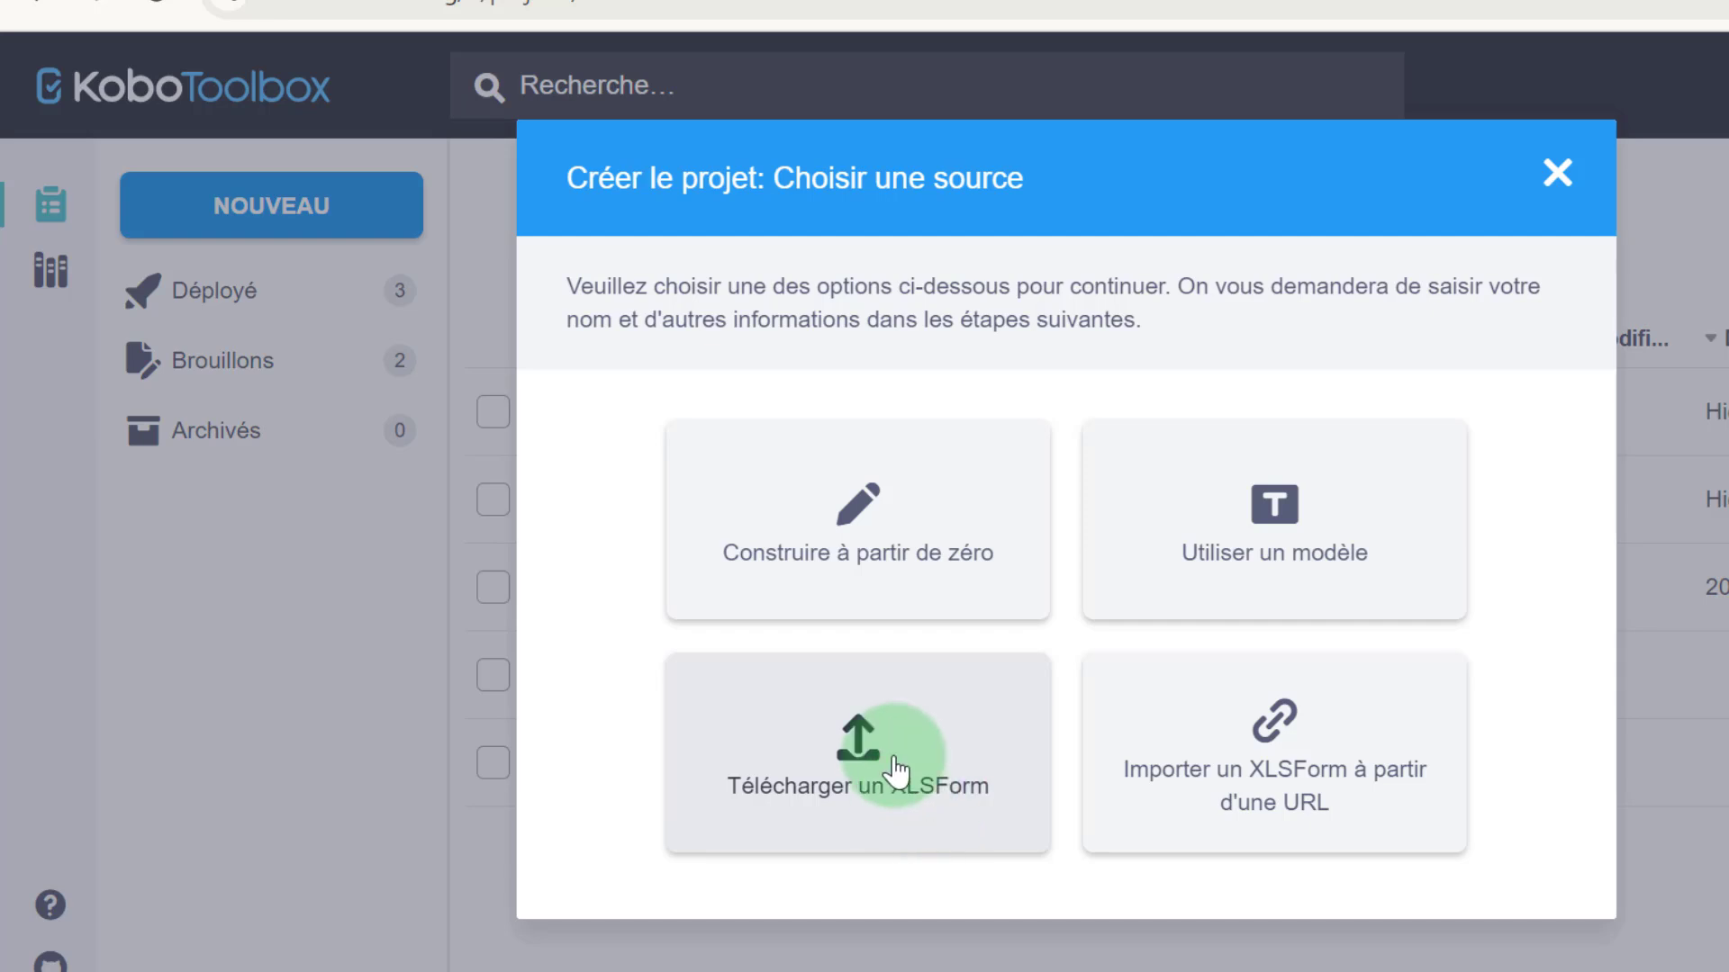
click(895, 761)
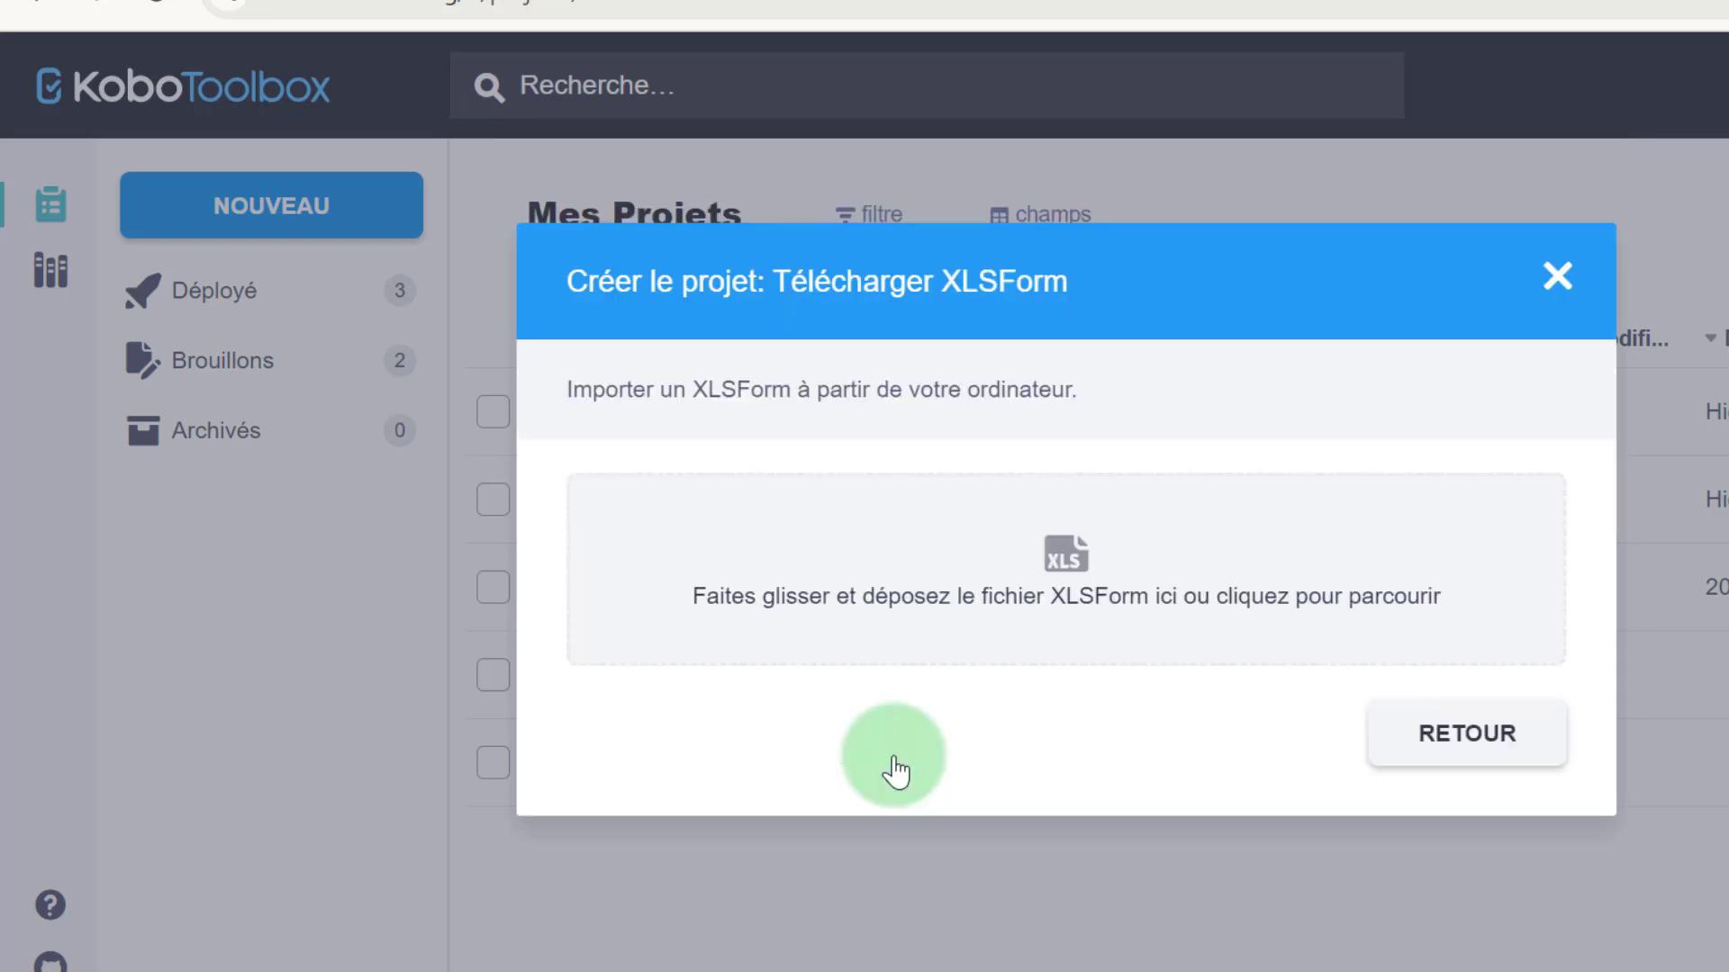
click(1065, 573)
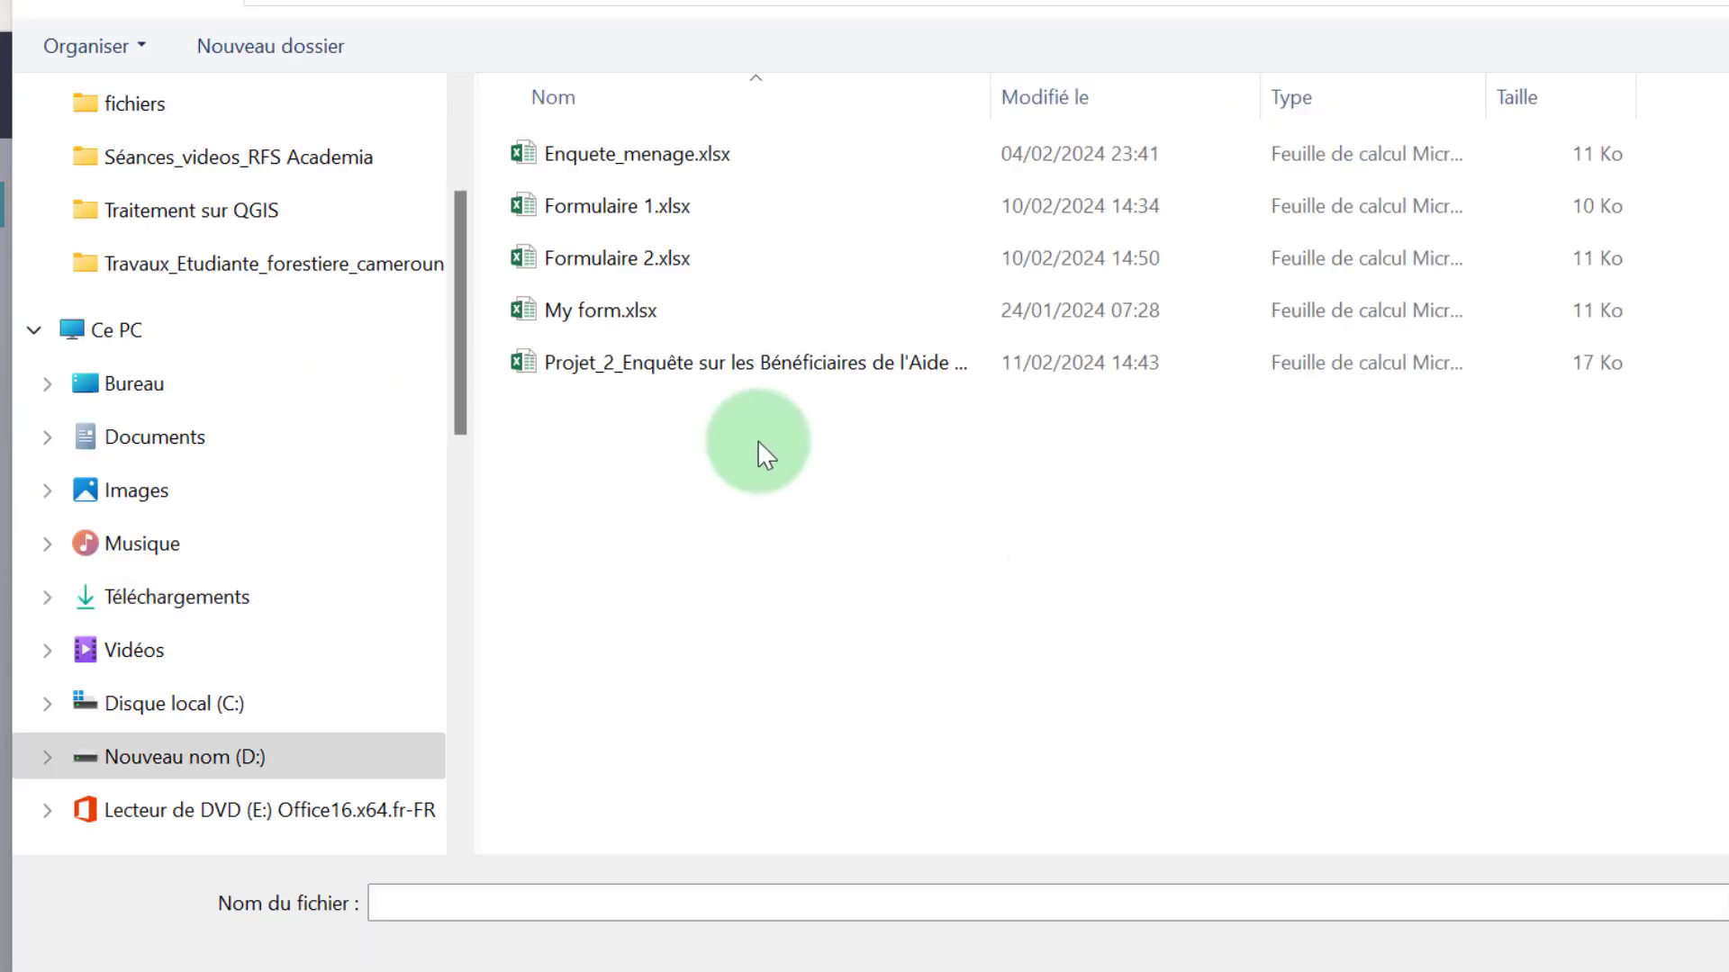
click(704, 367)
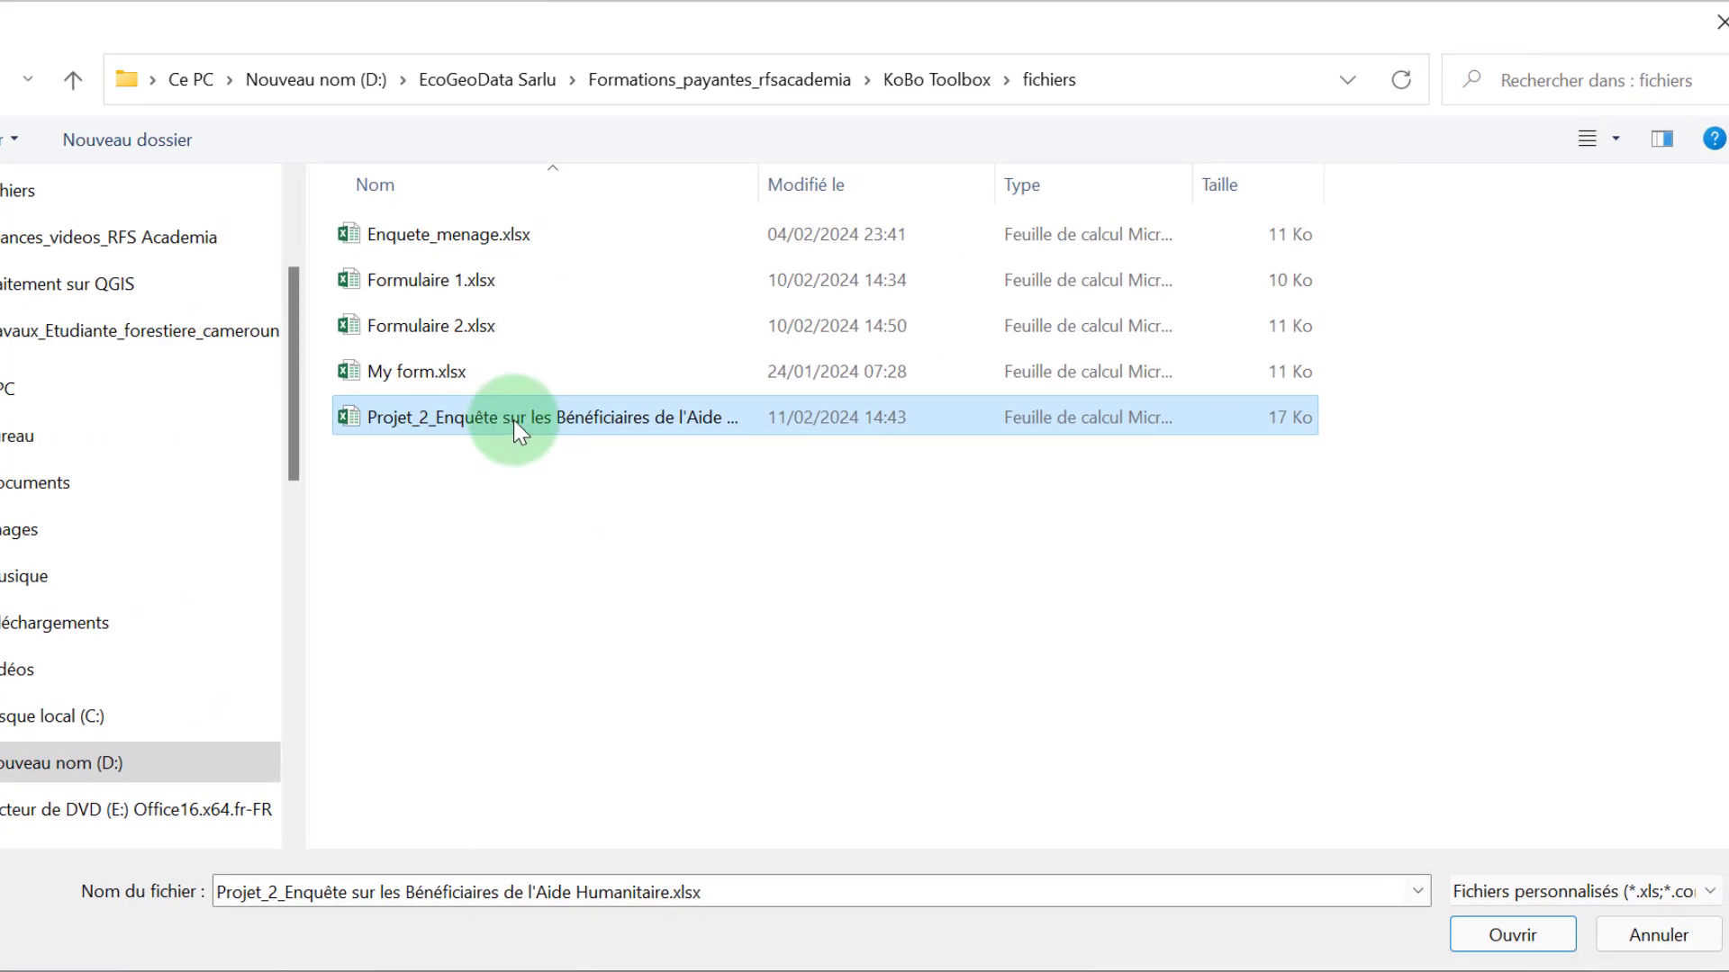
click(1513, 933)
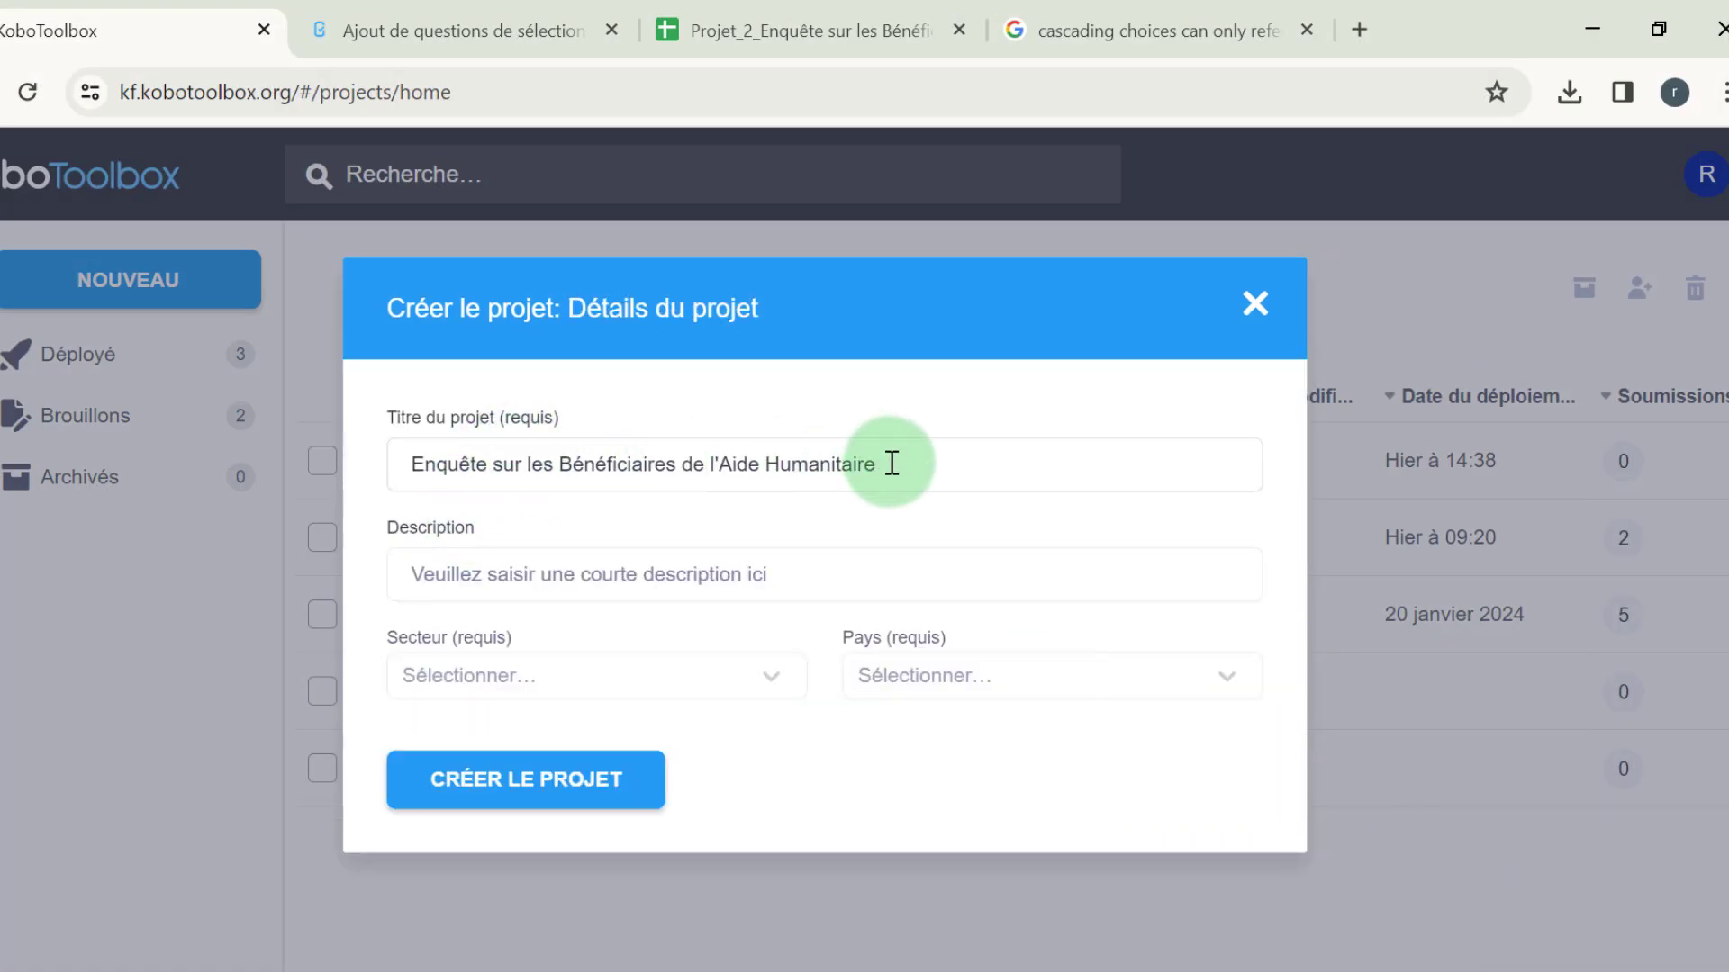
Set the project description to "Projet 2 : Enquête sur les Bénéficiaires de l'Aide Humanitaire", reusing the project title text
drag(887, 459, 454, 569)
click(453, 569)
drag(883, 462, 401, 474)
key(ctrl+c)
click(462, 568)
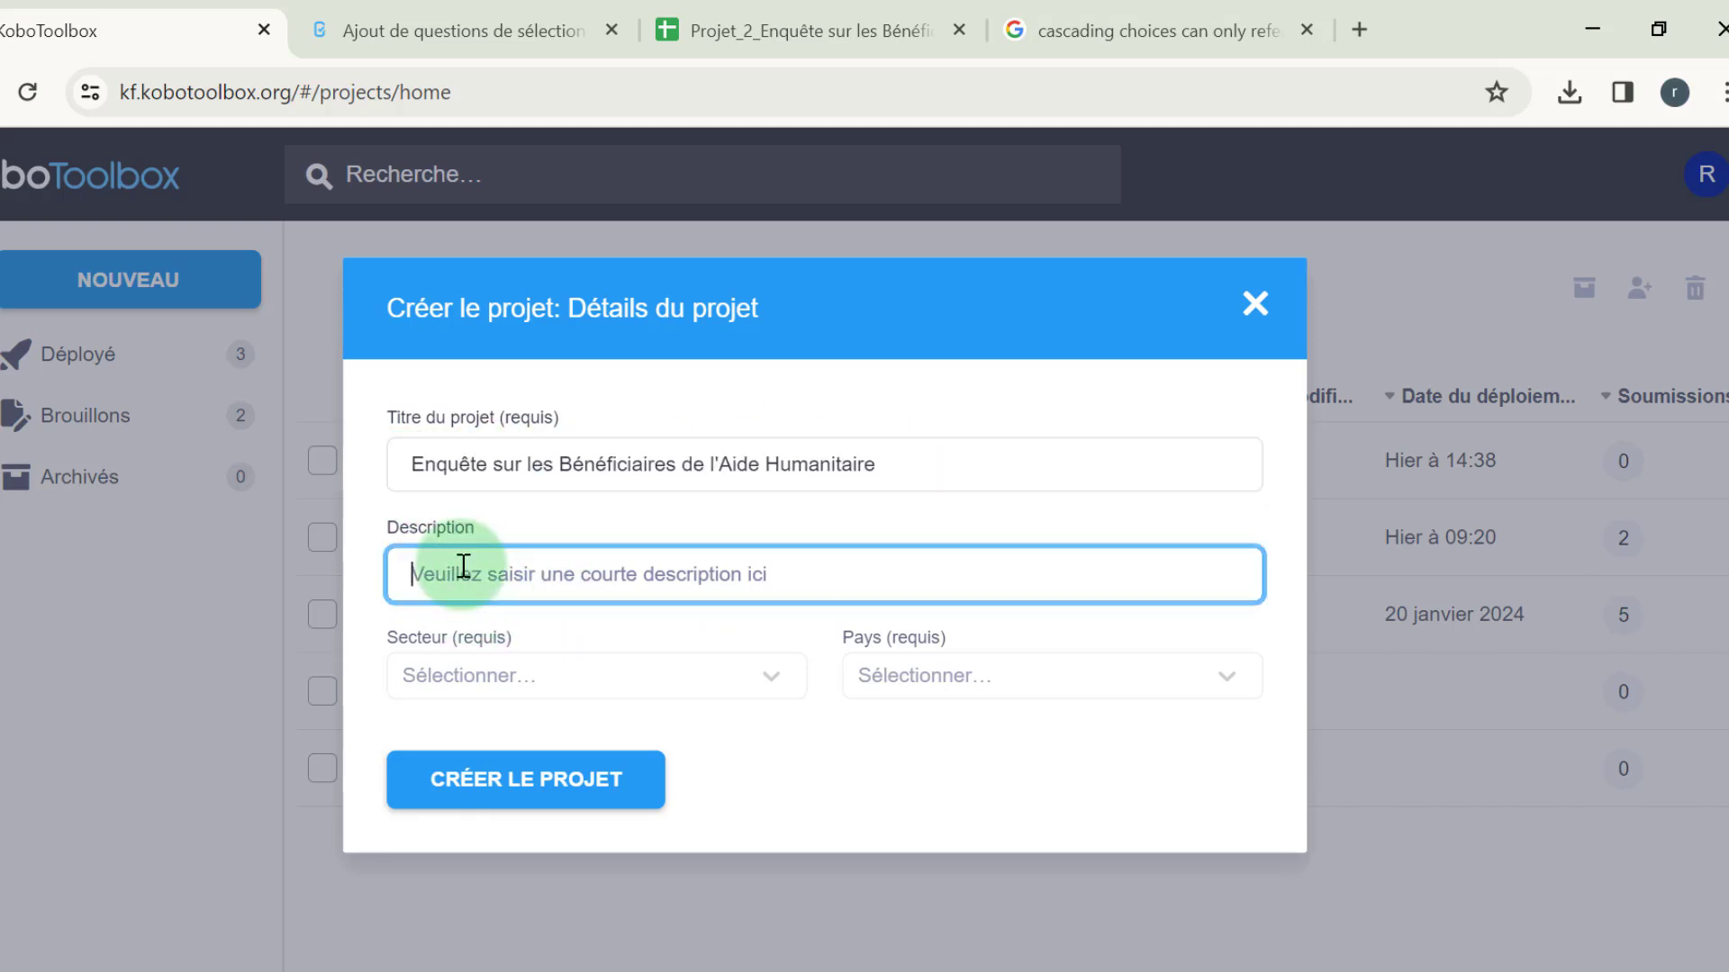
text(Pro)
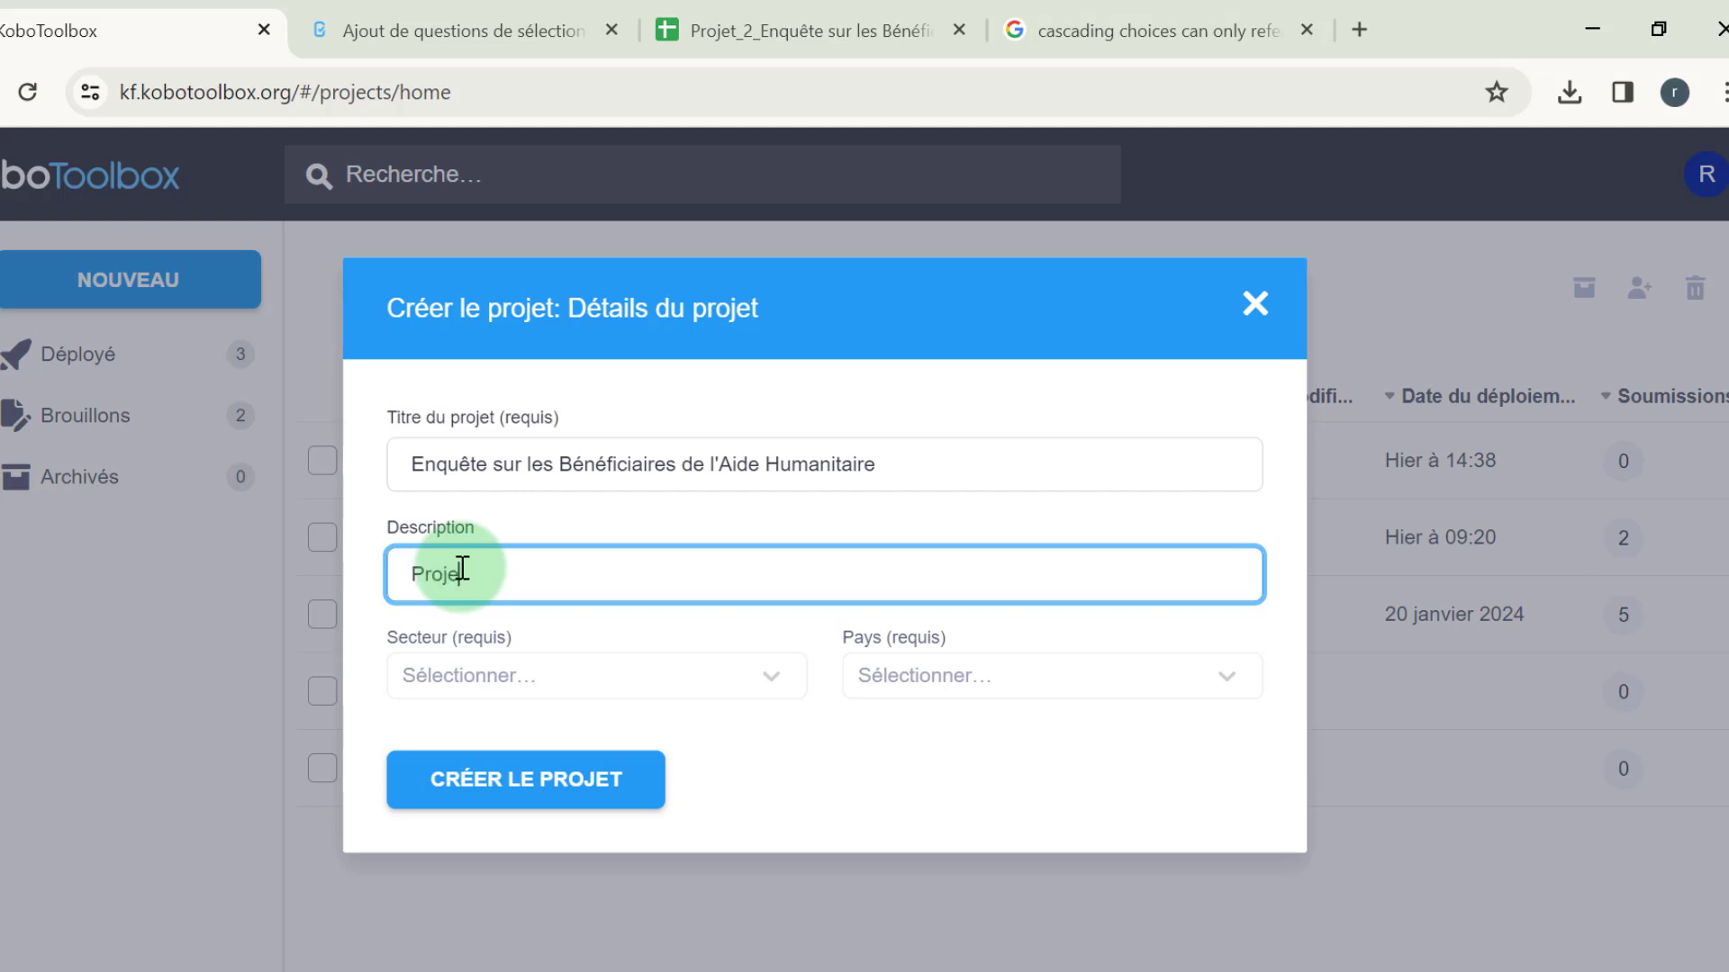
text(jet 2 :)
key(ctrl+v)
Set the project sector to "Humanitaire - Nutrition"
click(770, 682)
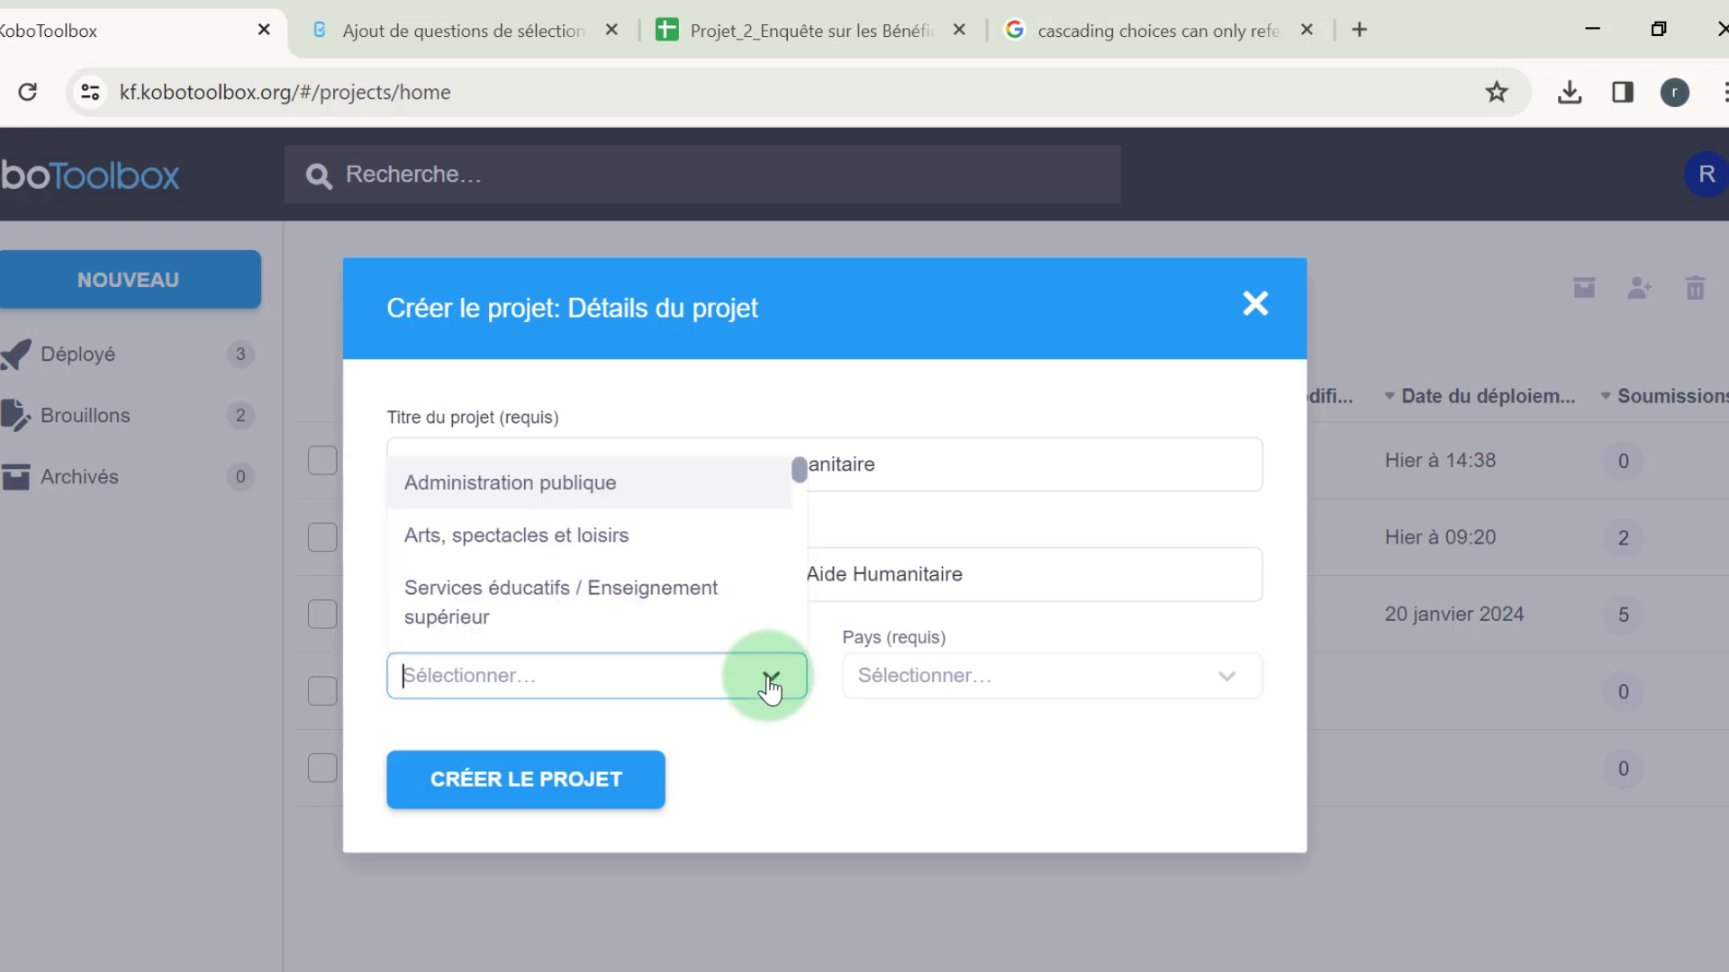
scroll(522, 541, down, 8)
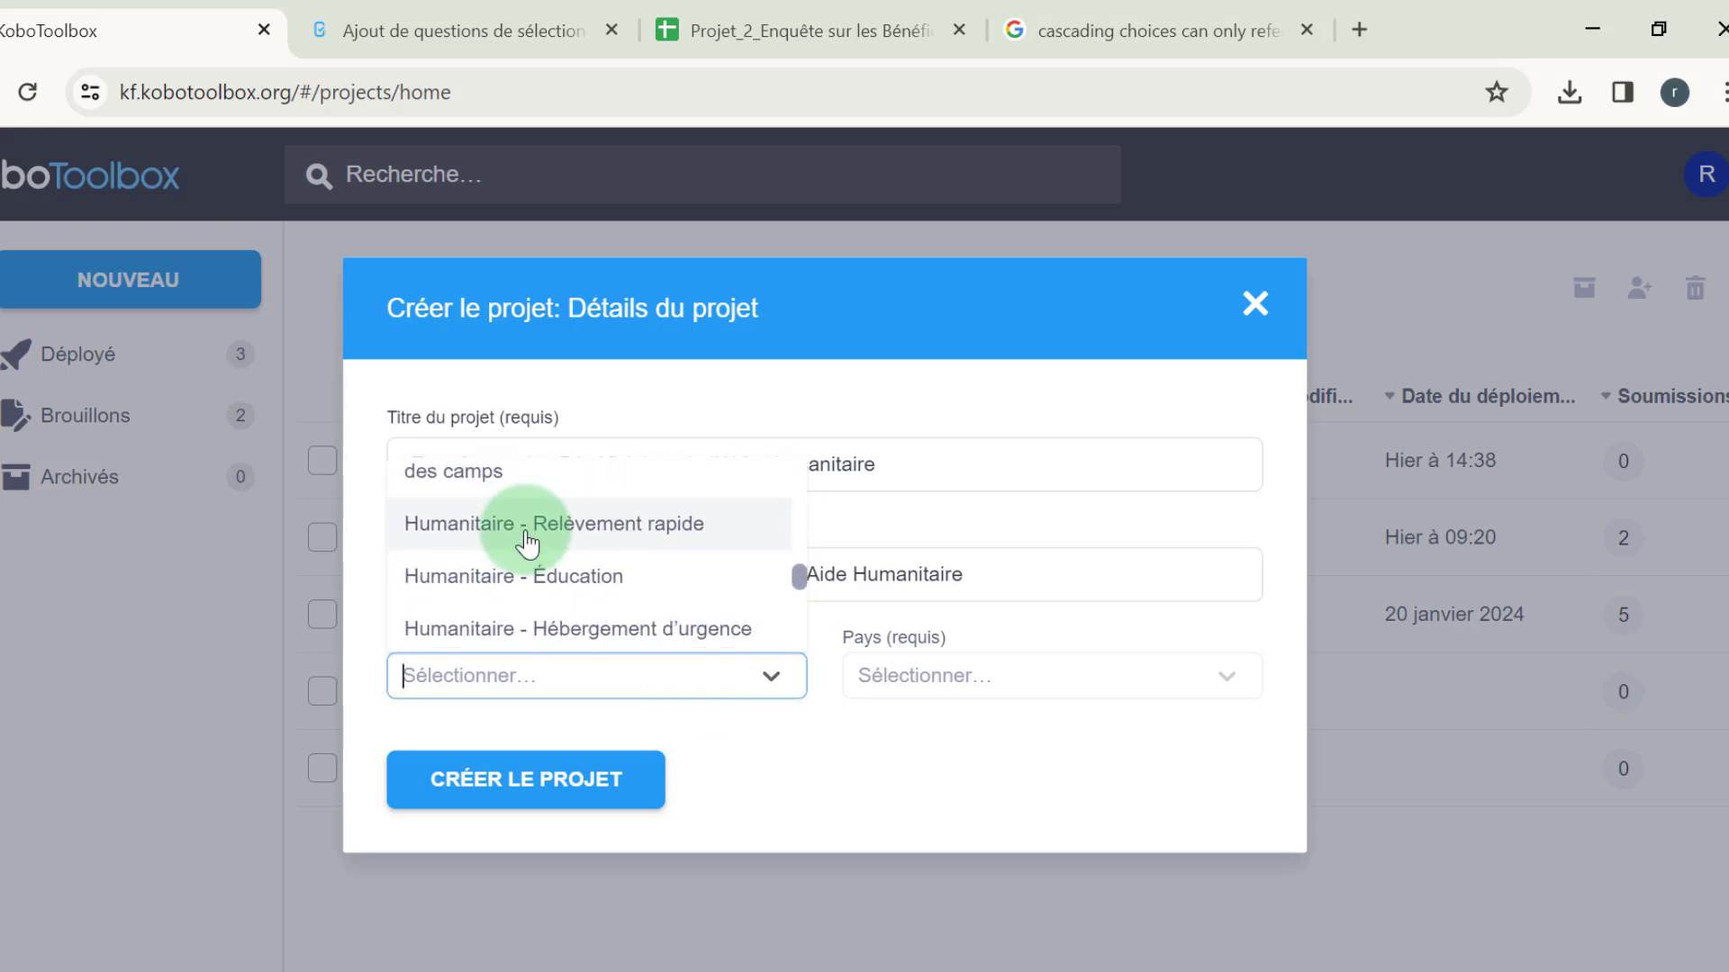
scroll(531, 540, down, 5)
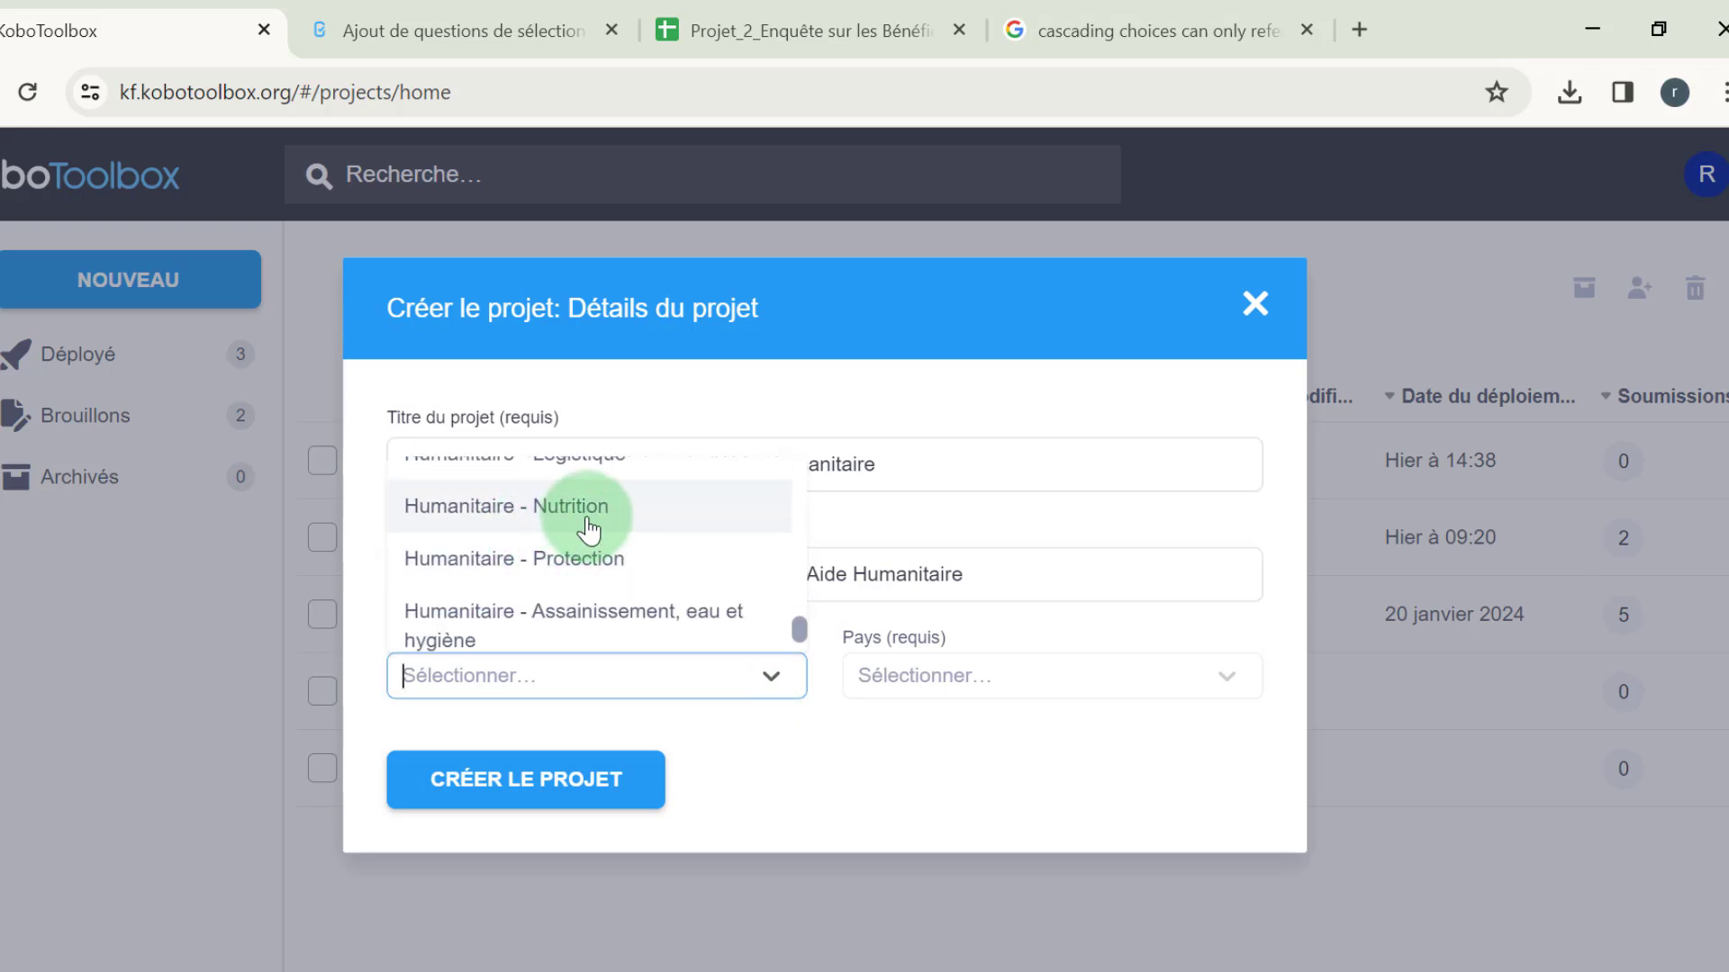
click(590, 527)
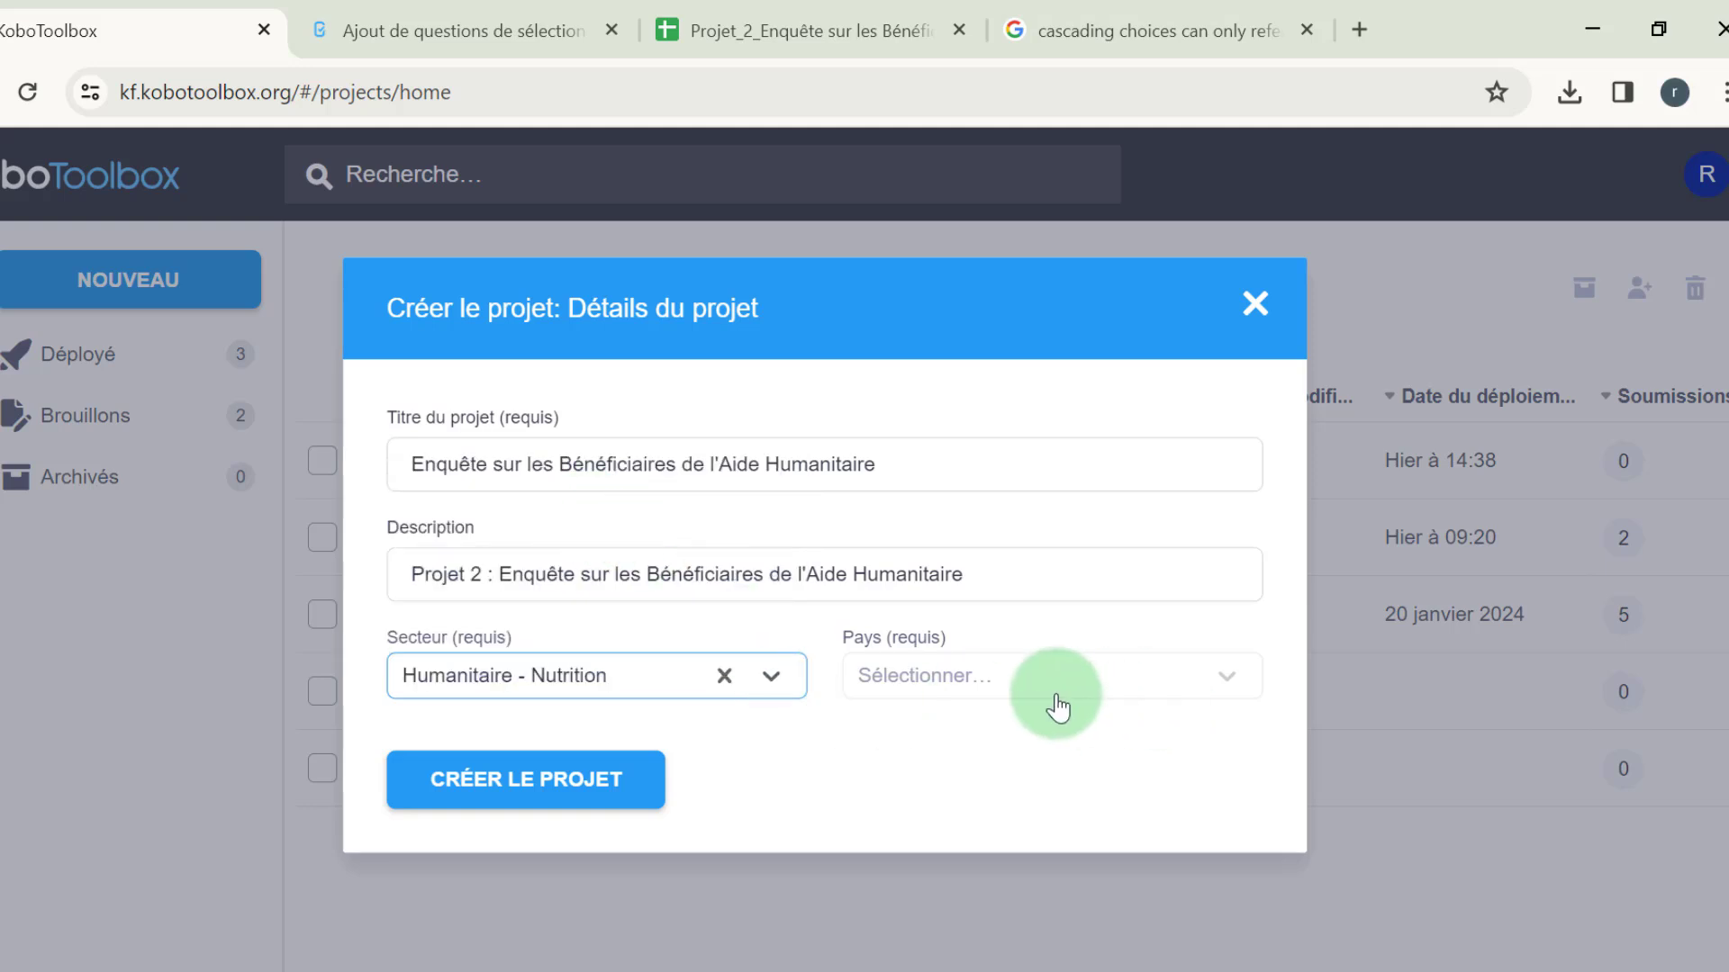
Set the country to "Congo, The Democratic Republic" and create the project
click(1023, 671)
text(c)
scroll(973, 598, down, 6)
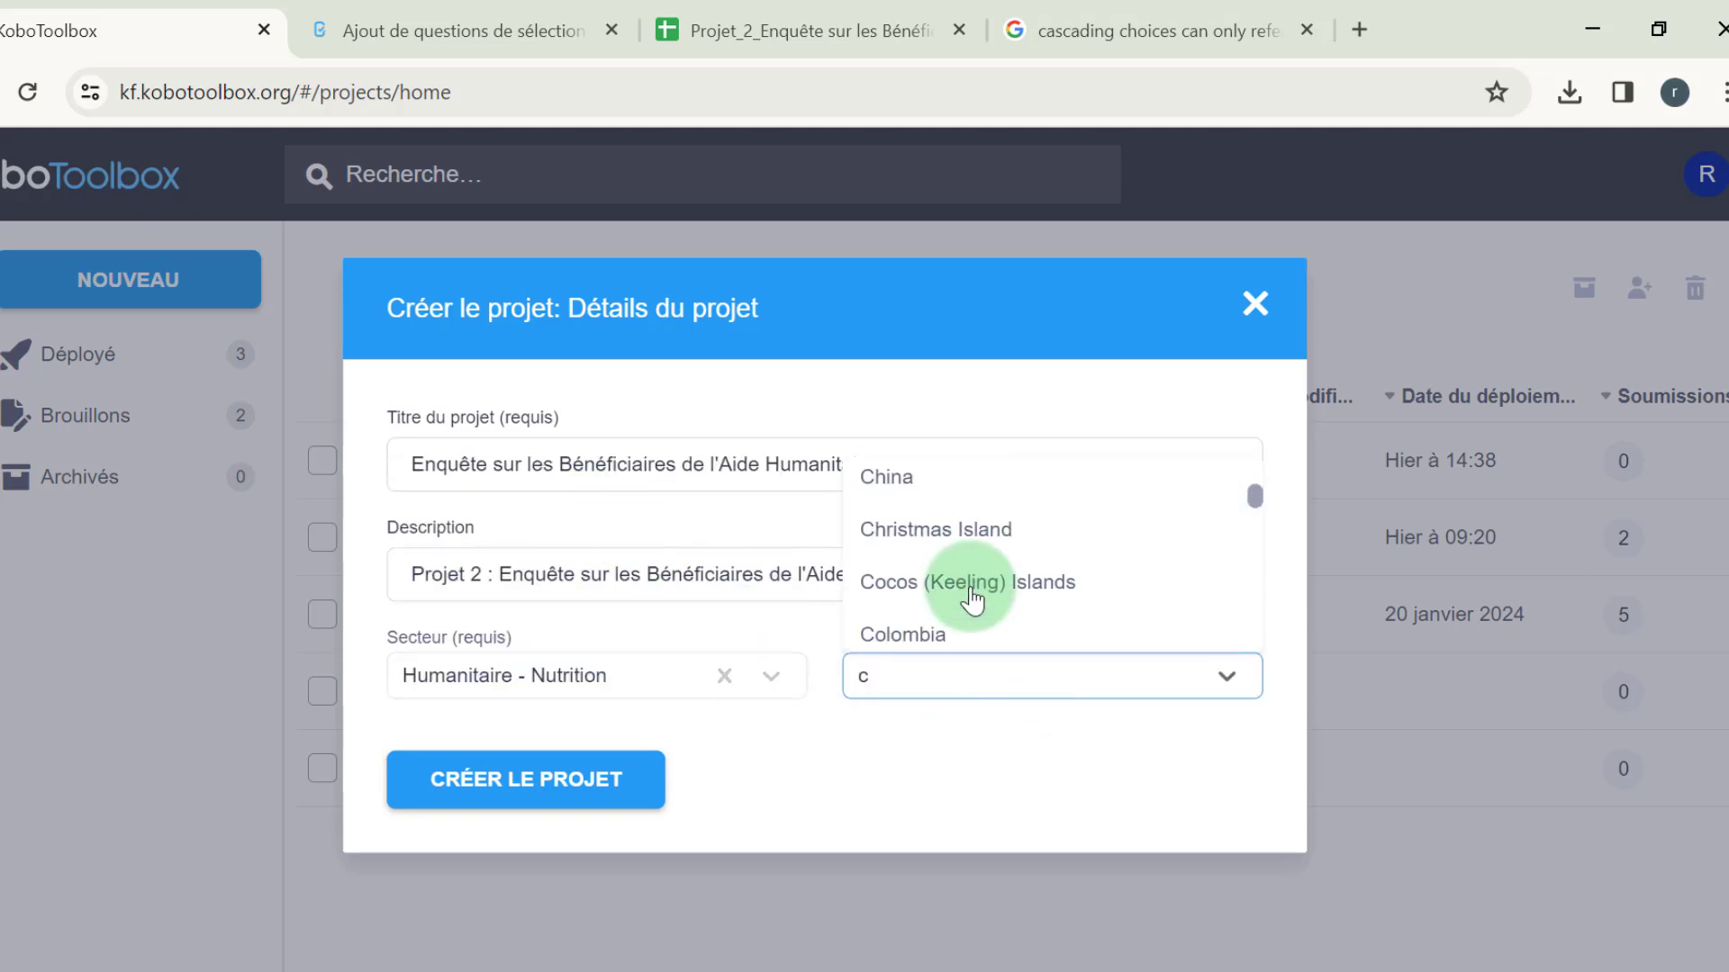
click(972, 597)
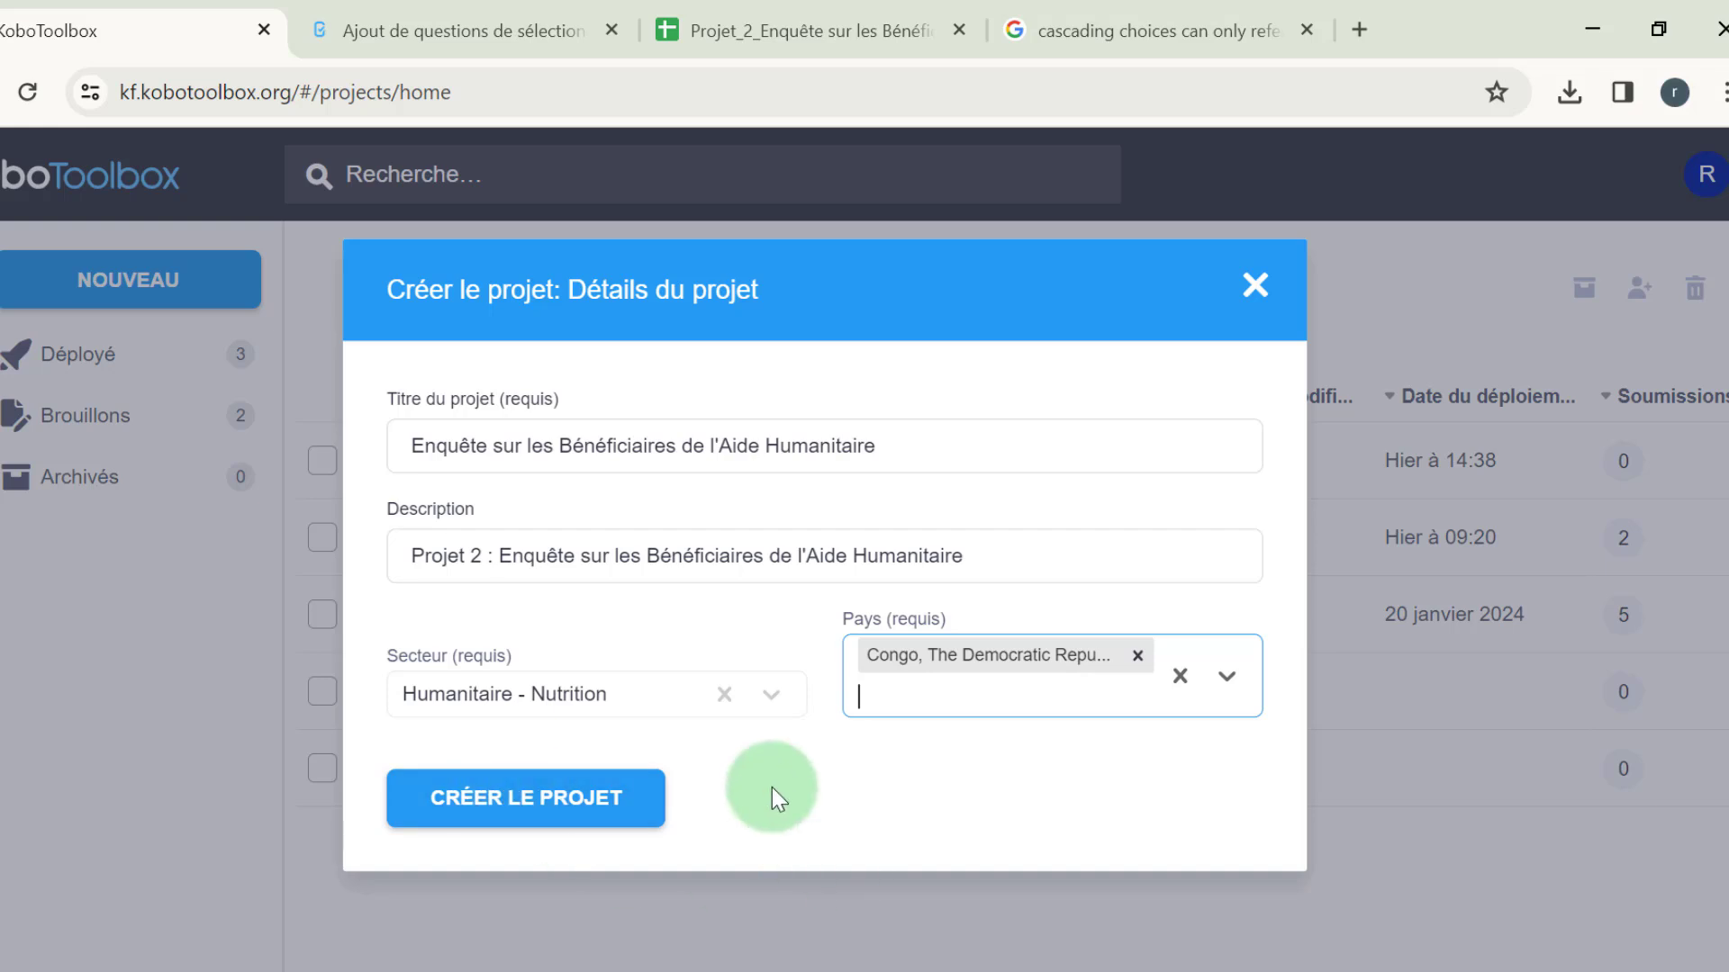
click(533, 806)
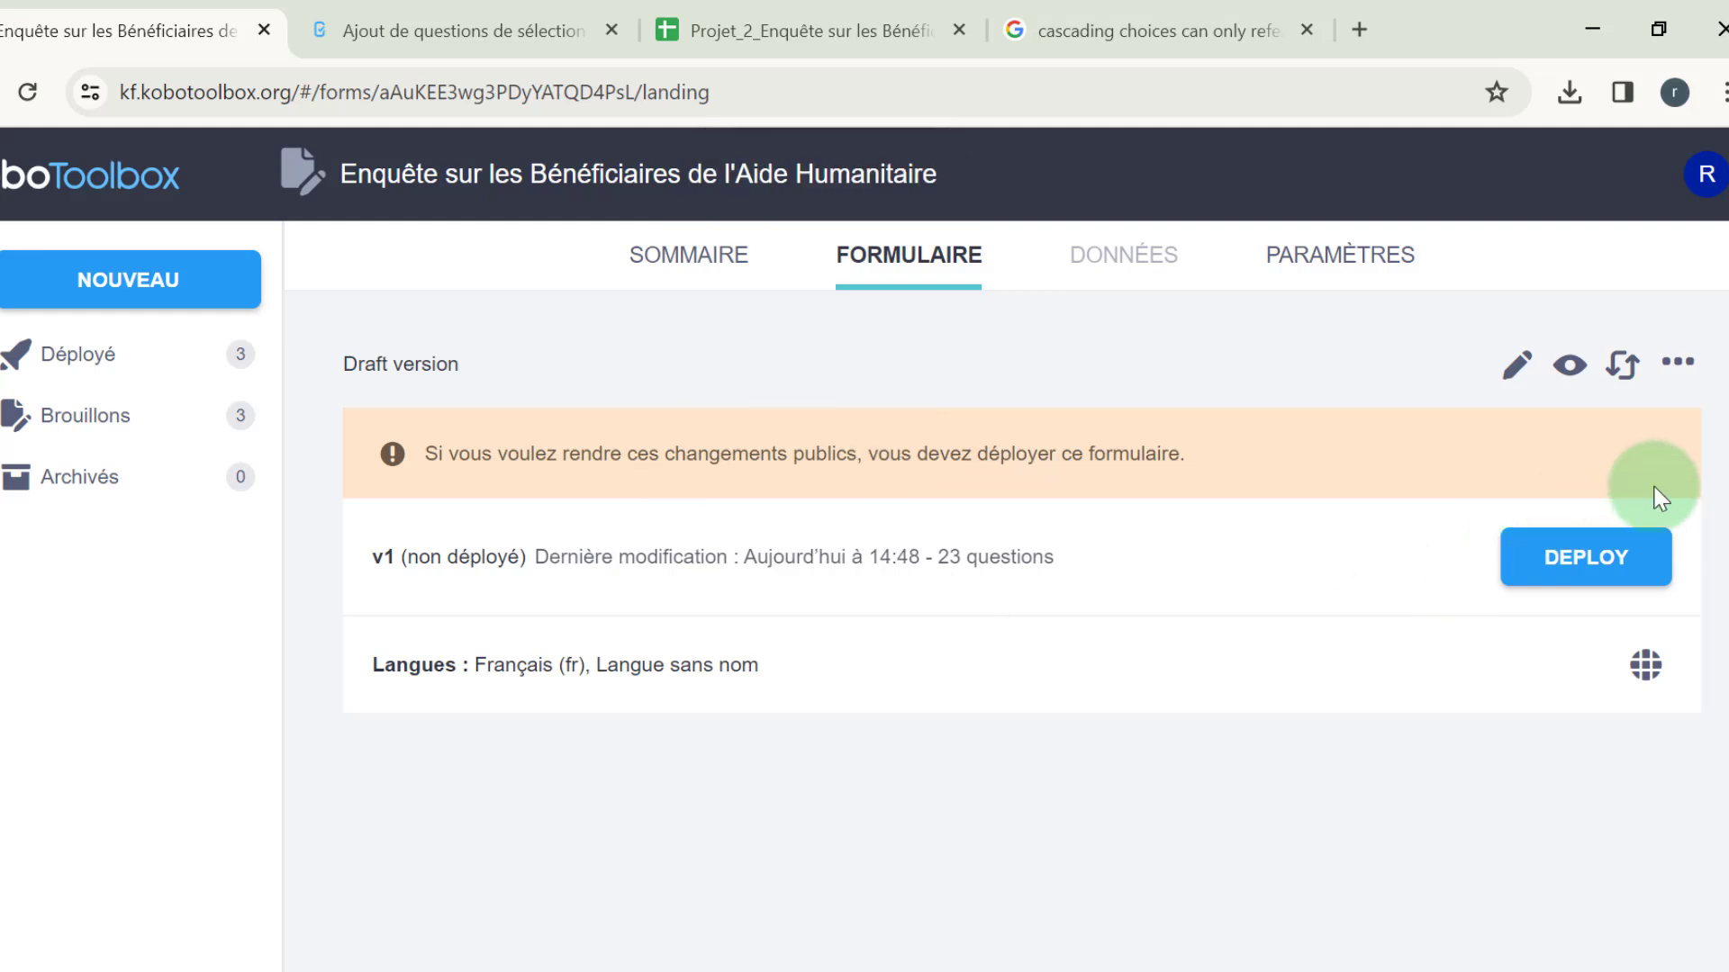
Open the form preview and review its title, logo and introductory note about the survey's purpose
click(1570, 371)
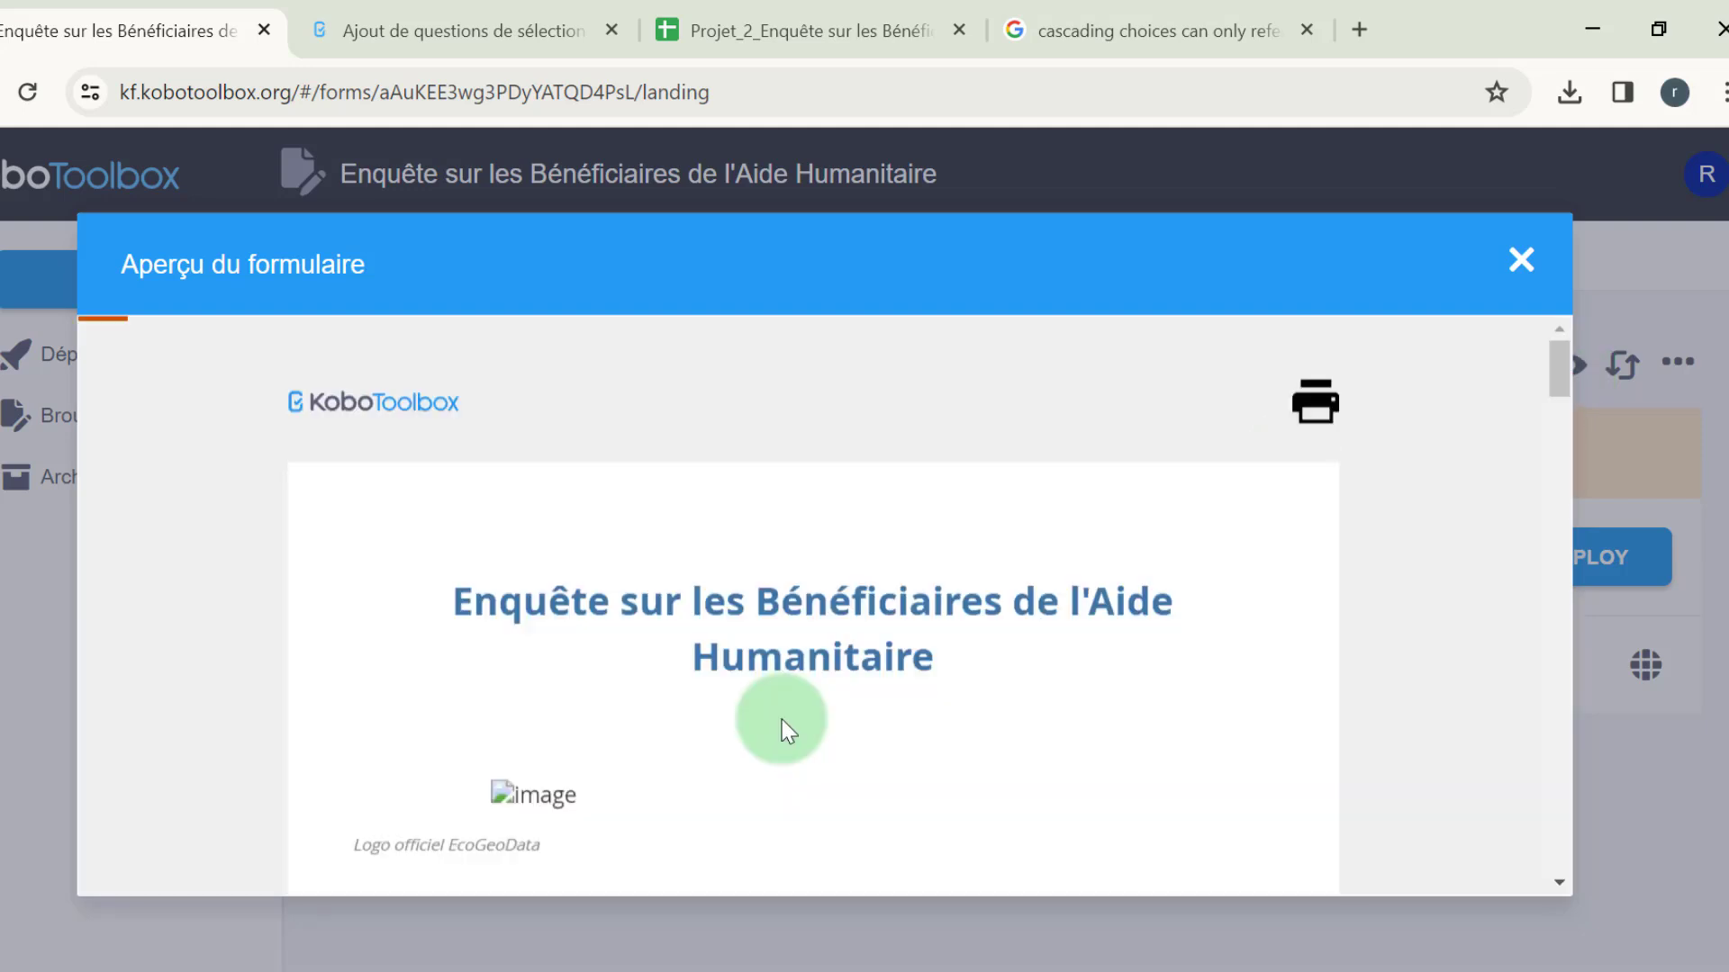
scroll(552, 706, down, 2)
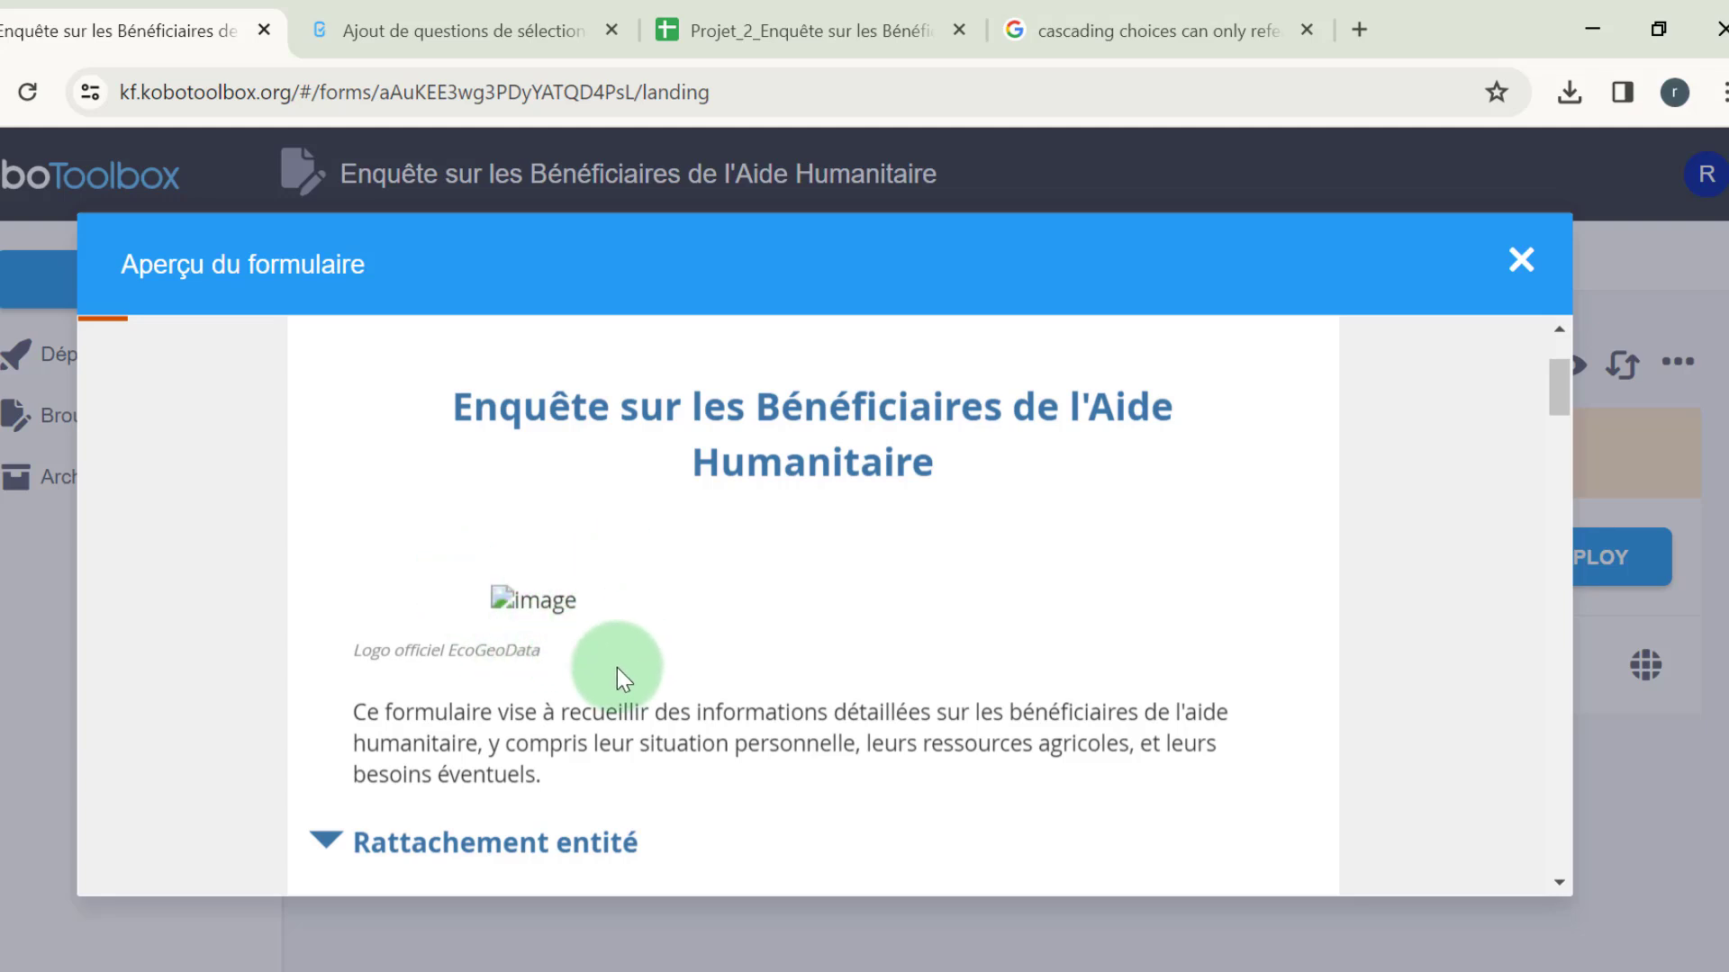
scroll(559, 706, down, 2)
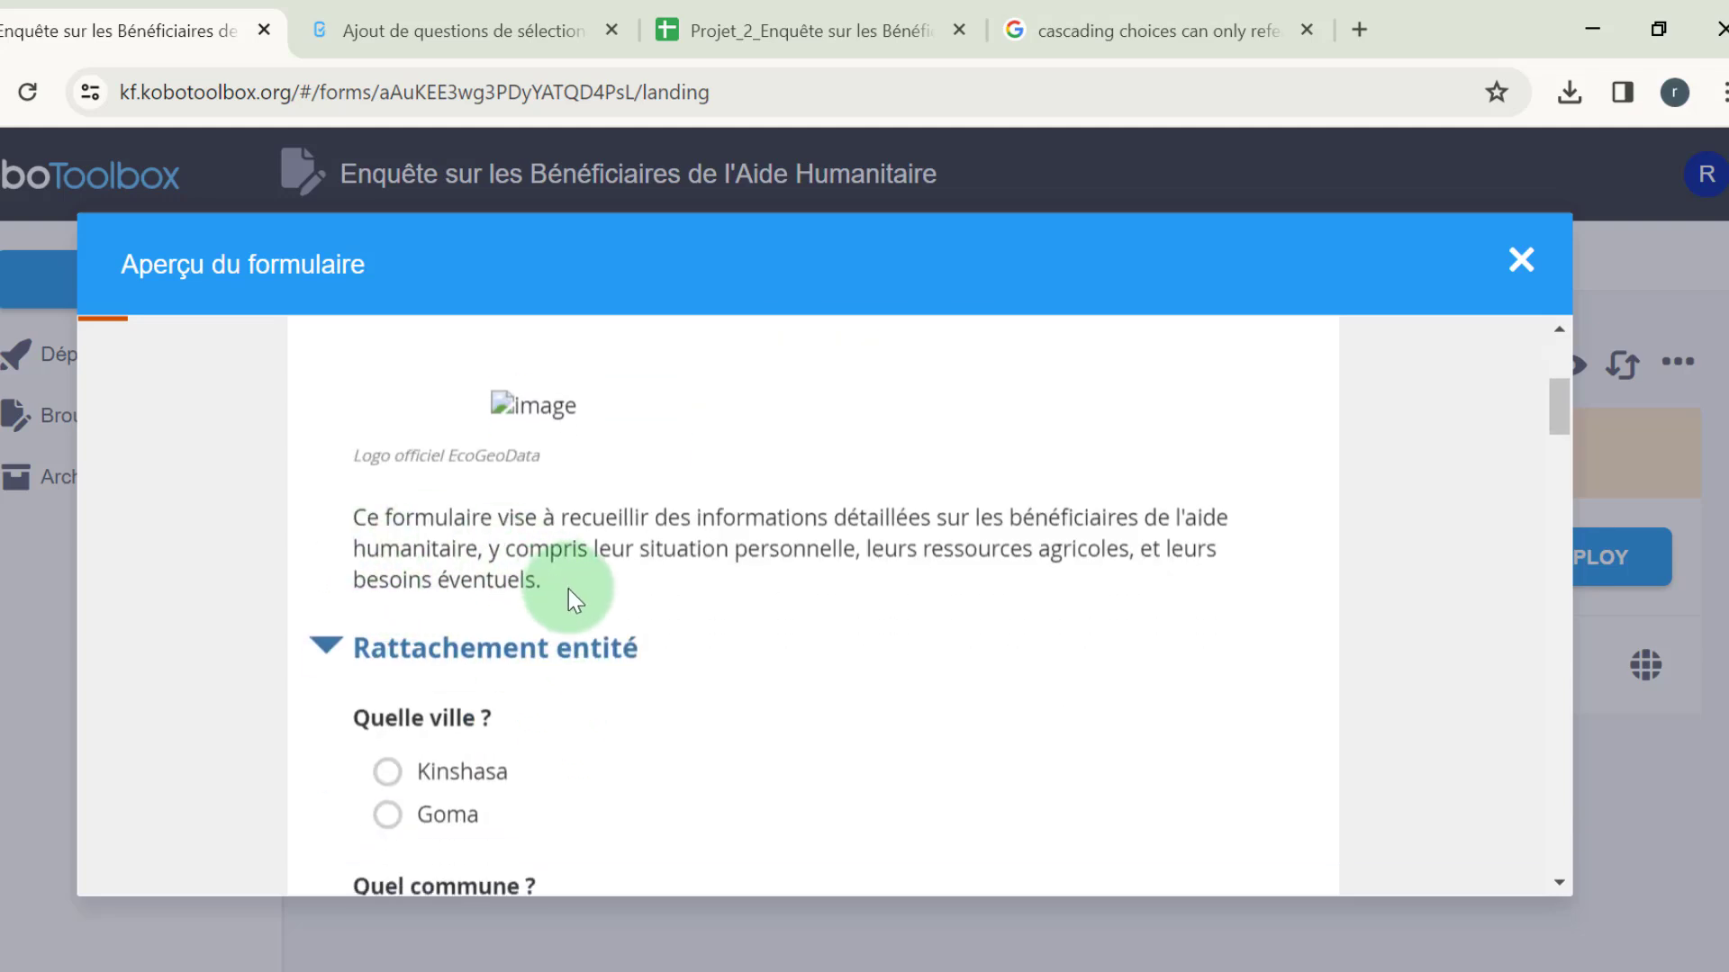
drag(569, 589, 341, 520)
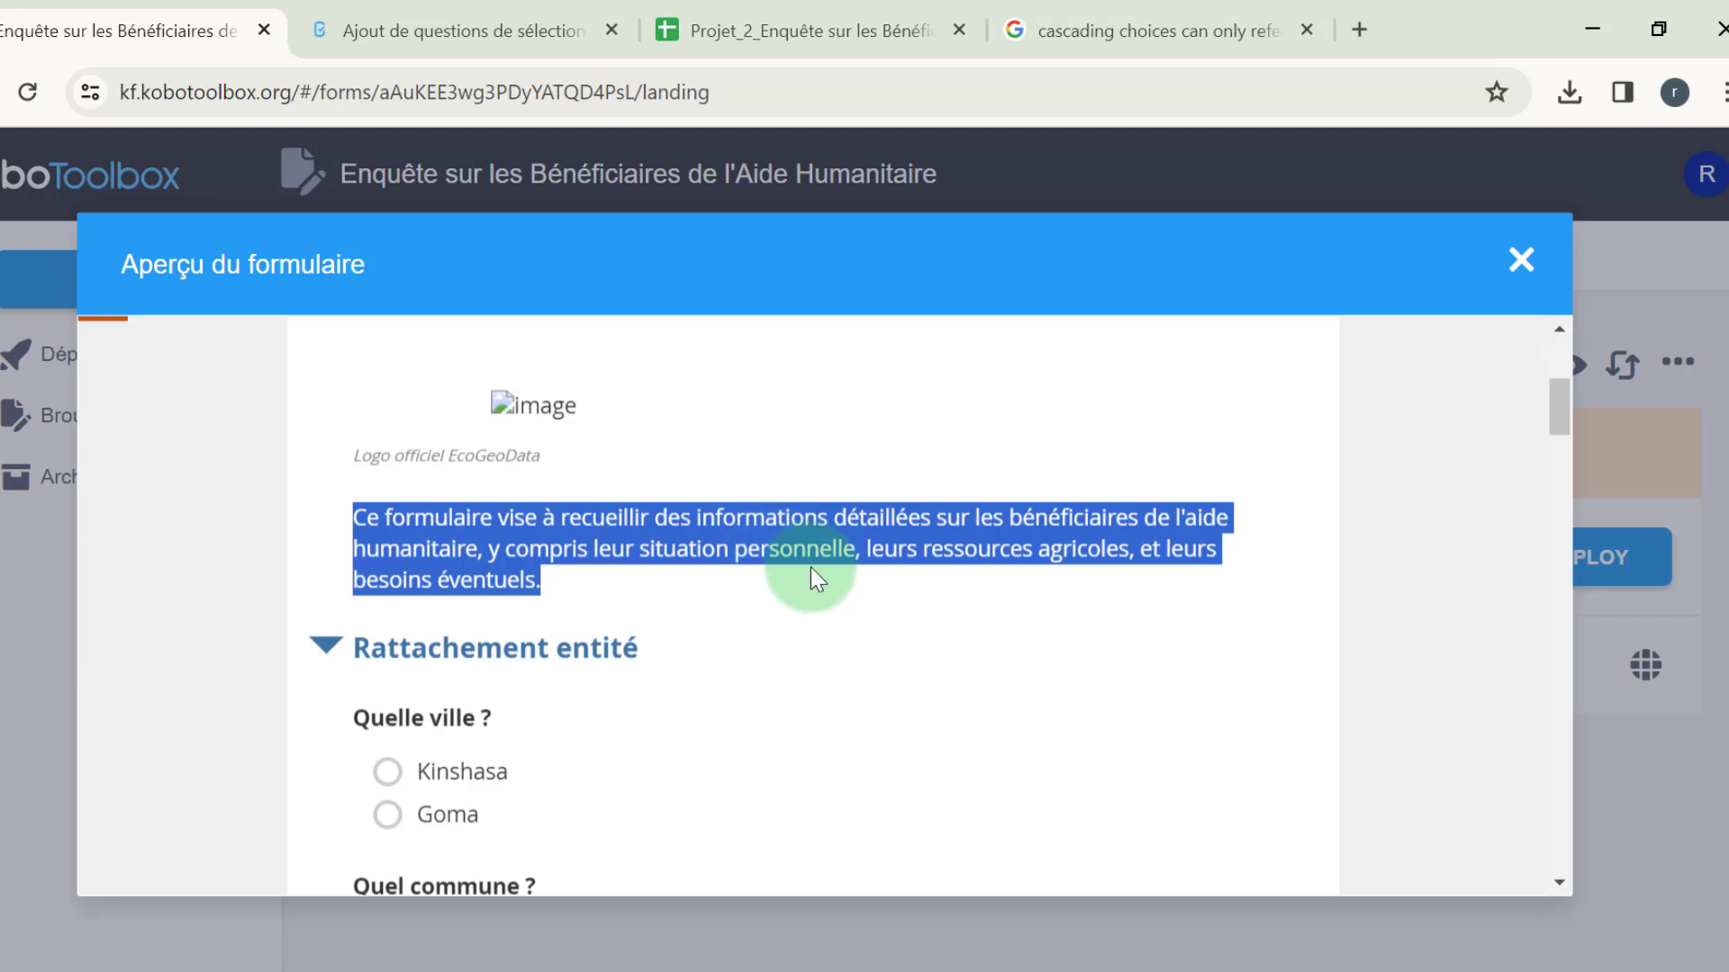
Collapse the Rattachement entité, Identification du répondant, Ressources Agricoles and Autres sections of the form preview
scroll(810, 569, down, 2)
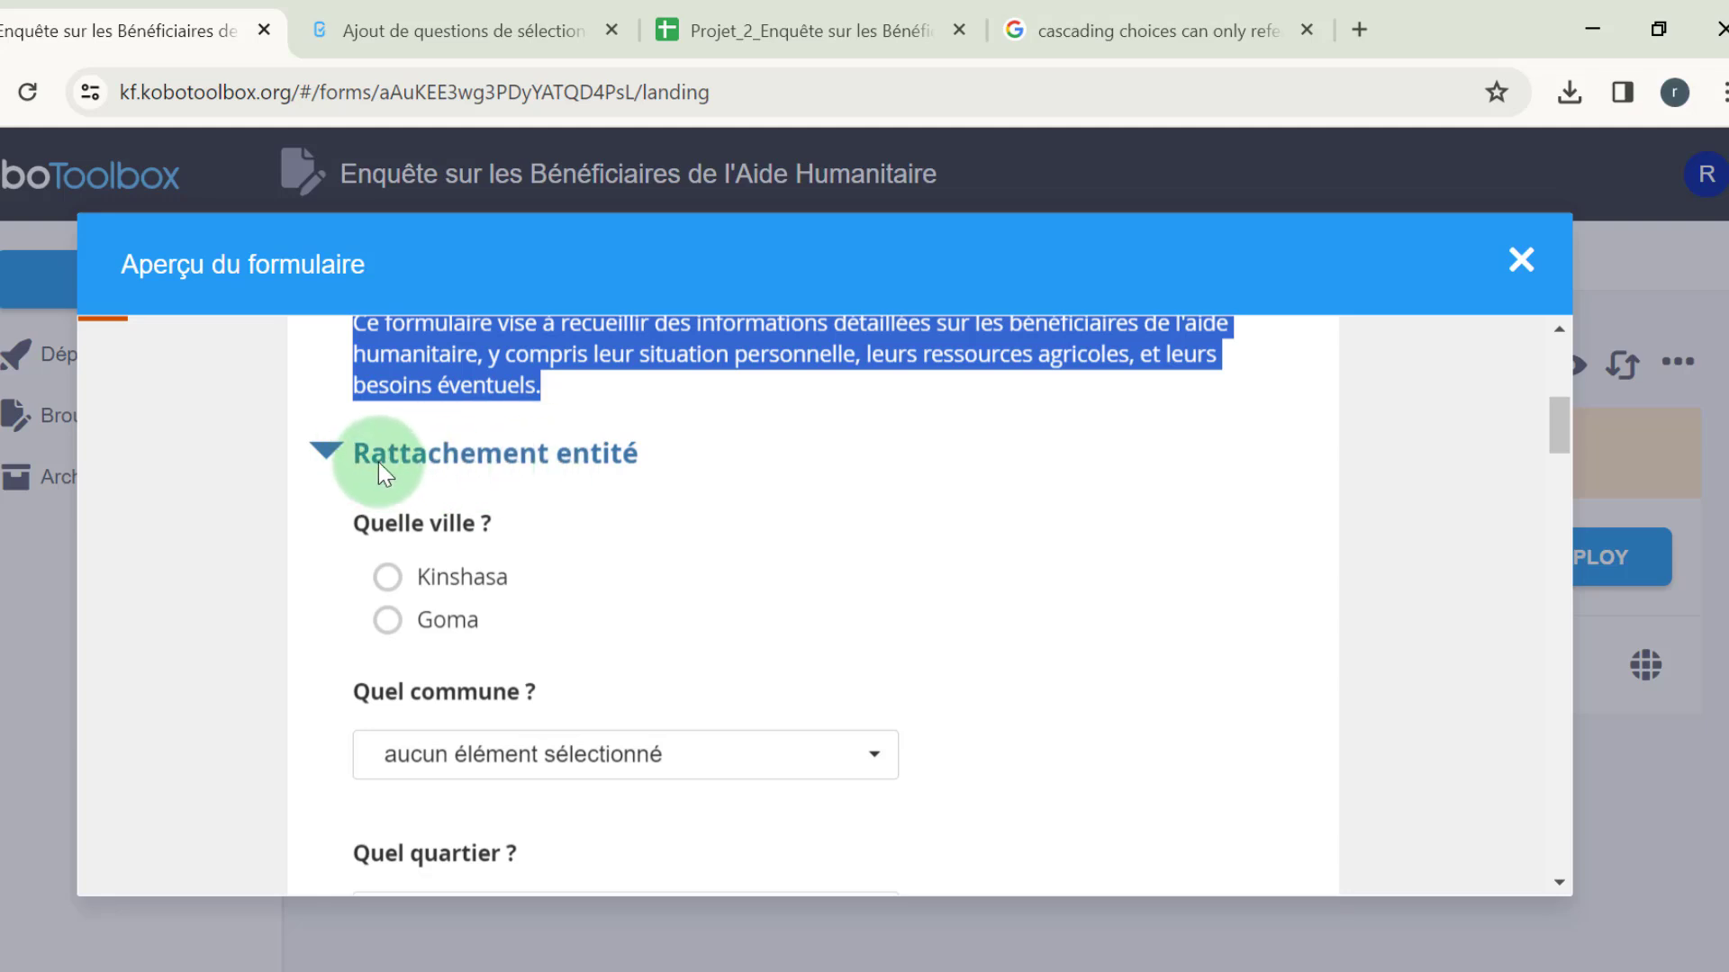
click(328, 450)
click(329, 525)
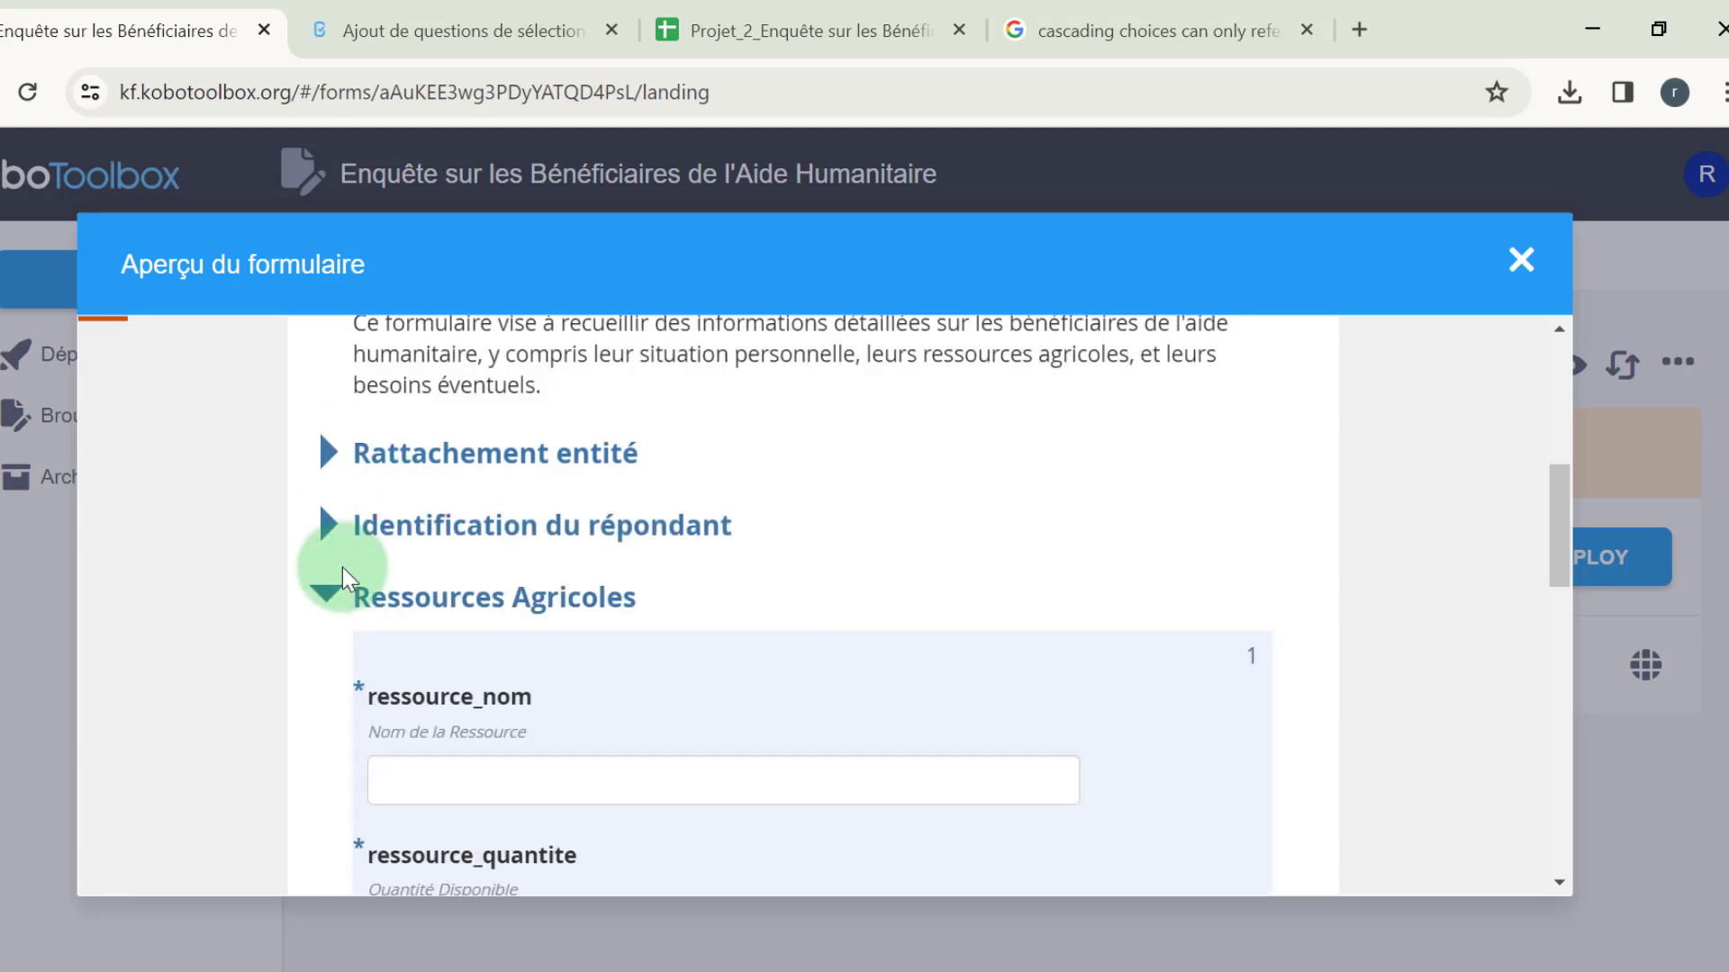
click(328, 594)
click(331, 669)
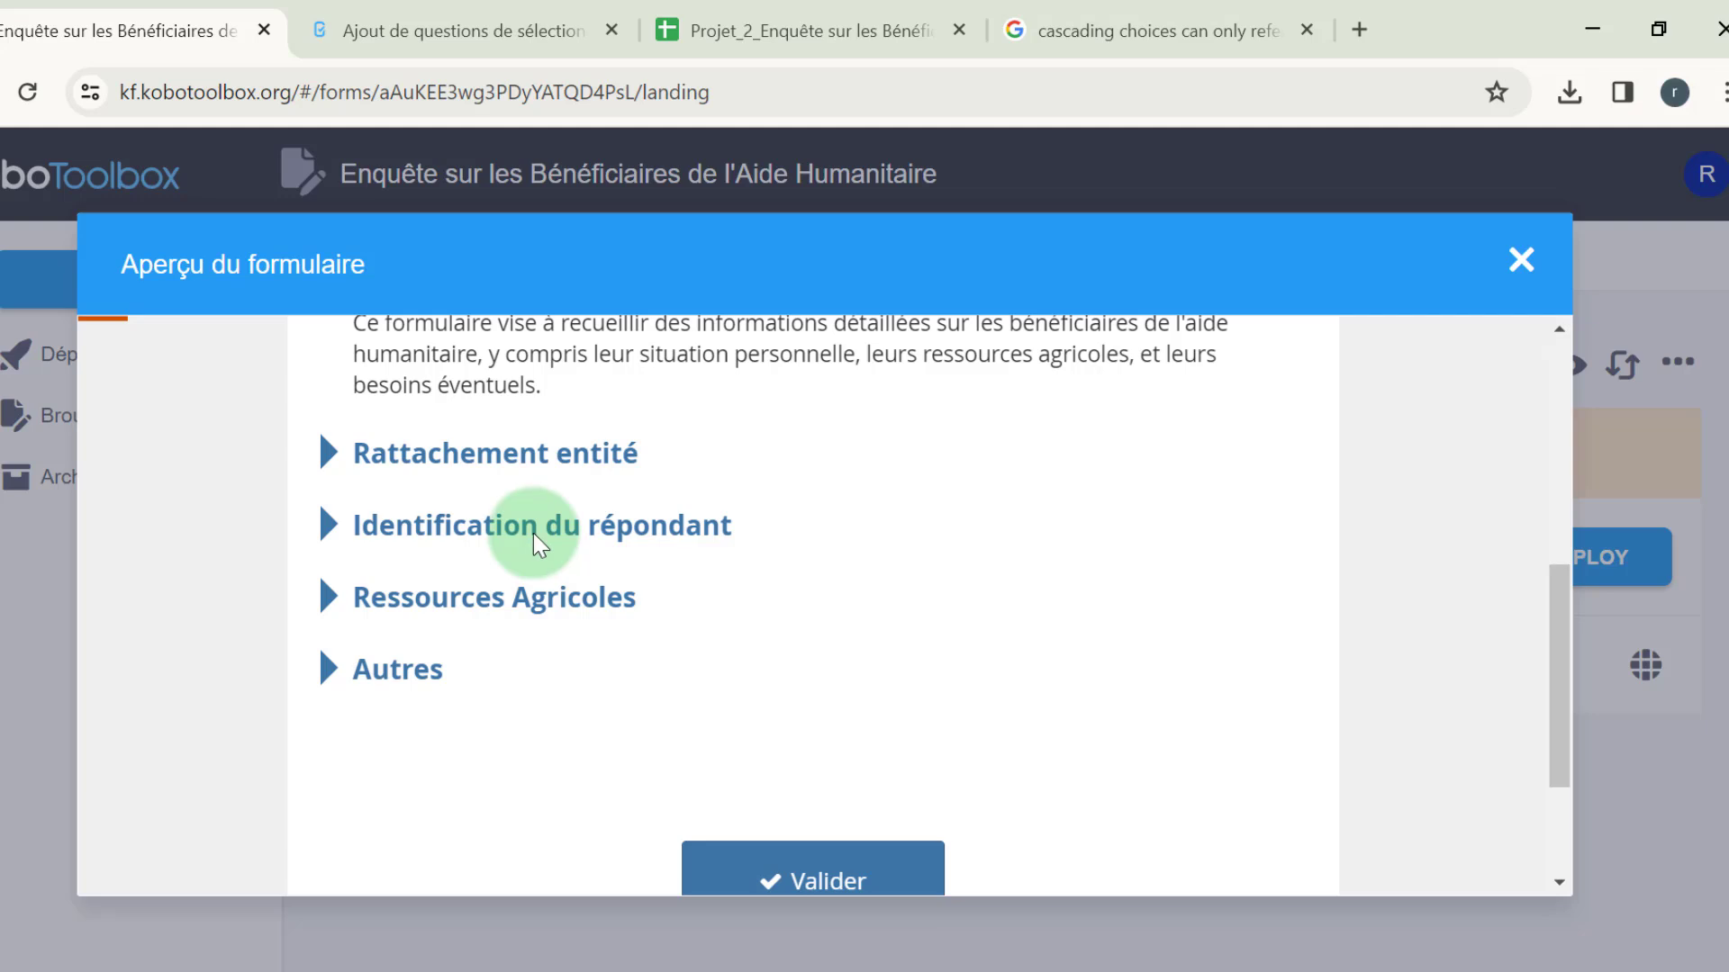
Expand Rattachement entité, choose the city Goma and Commune de Goma, and show the available quartiers
click(327, 457)
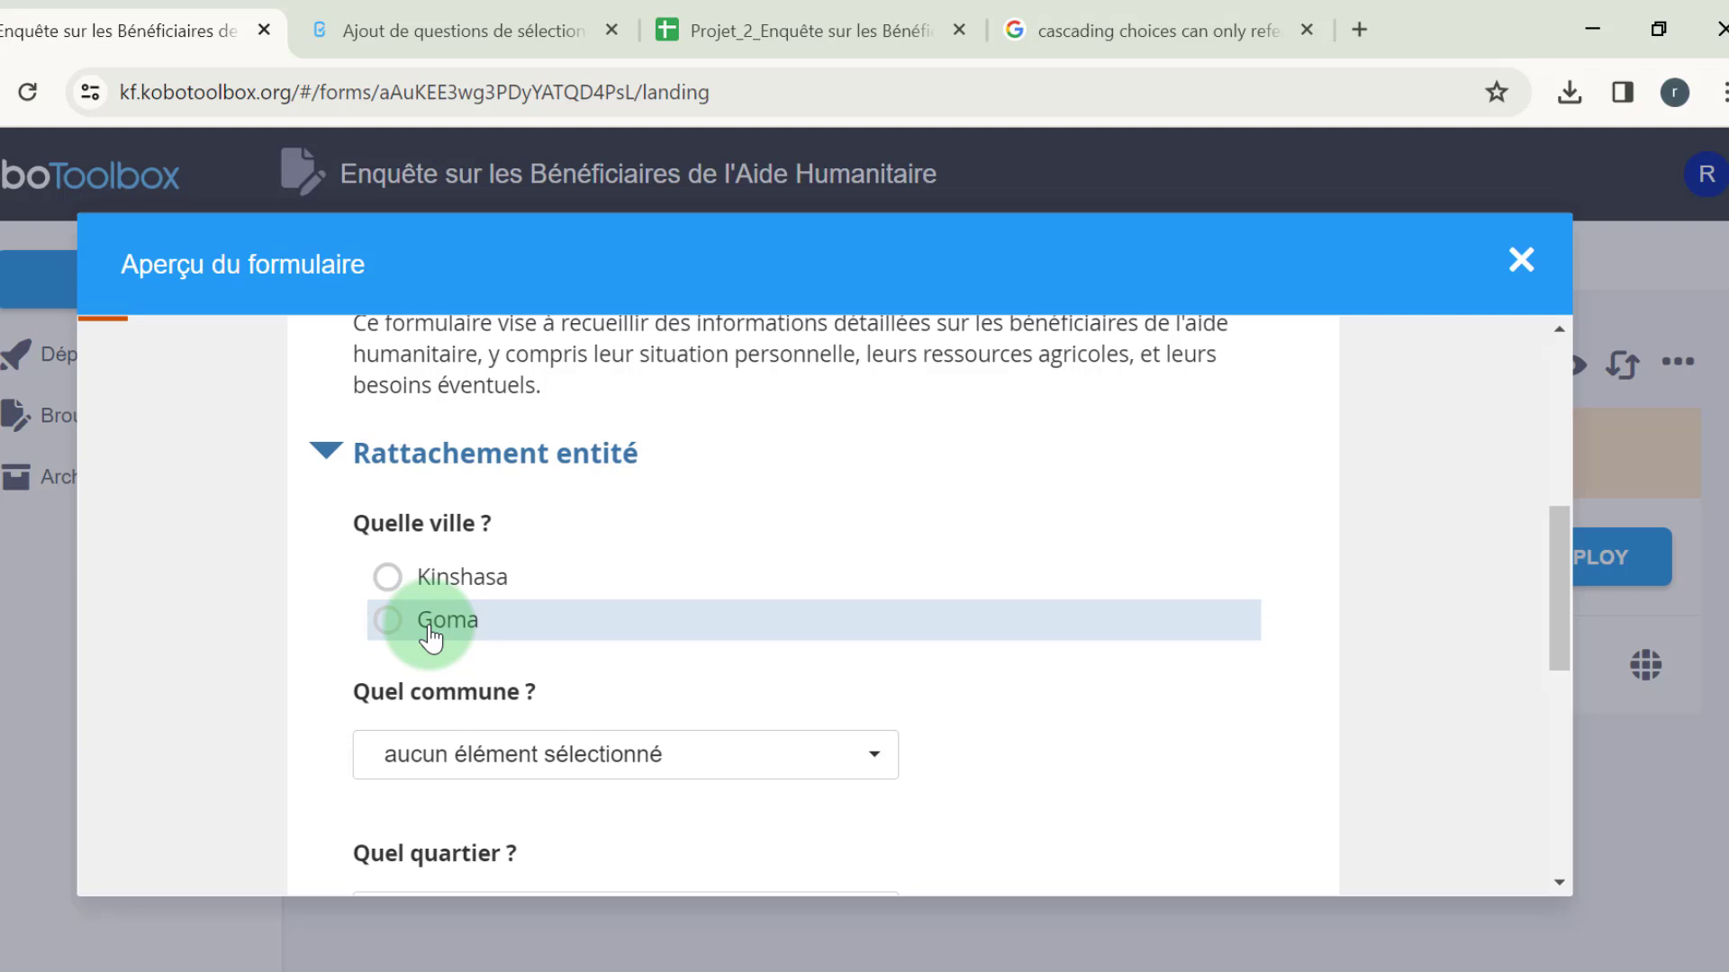
scroll(783, 577, down, 2)
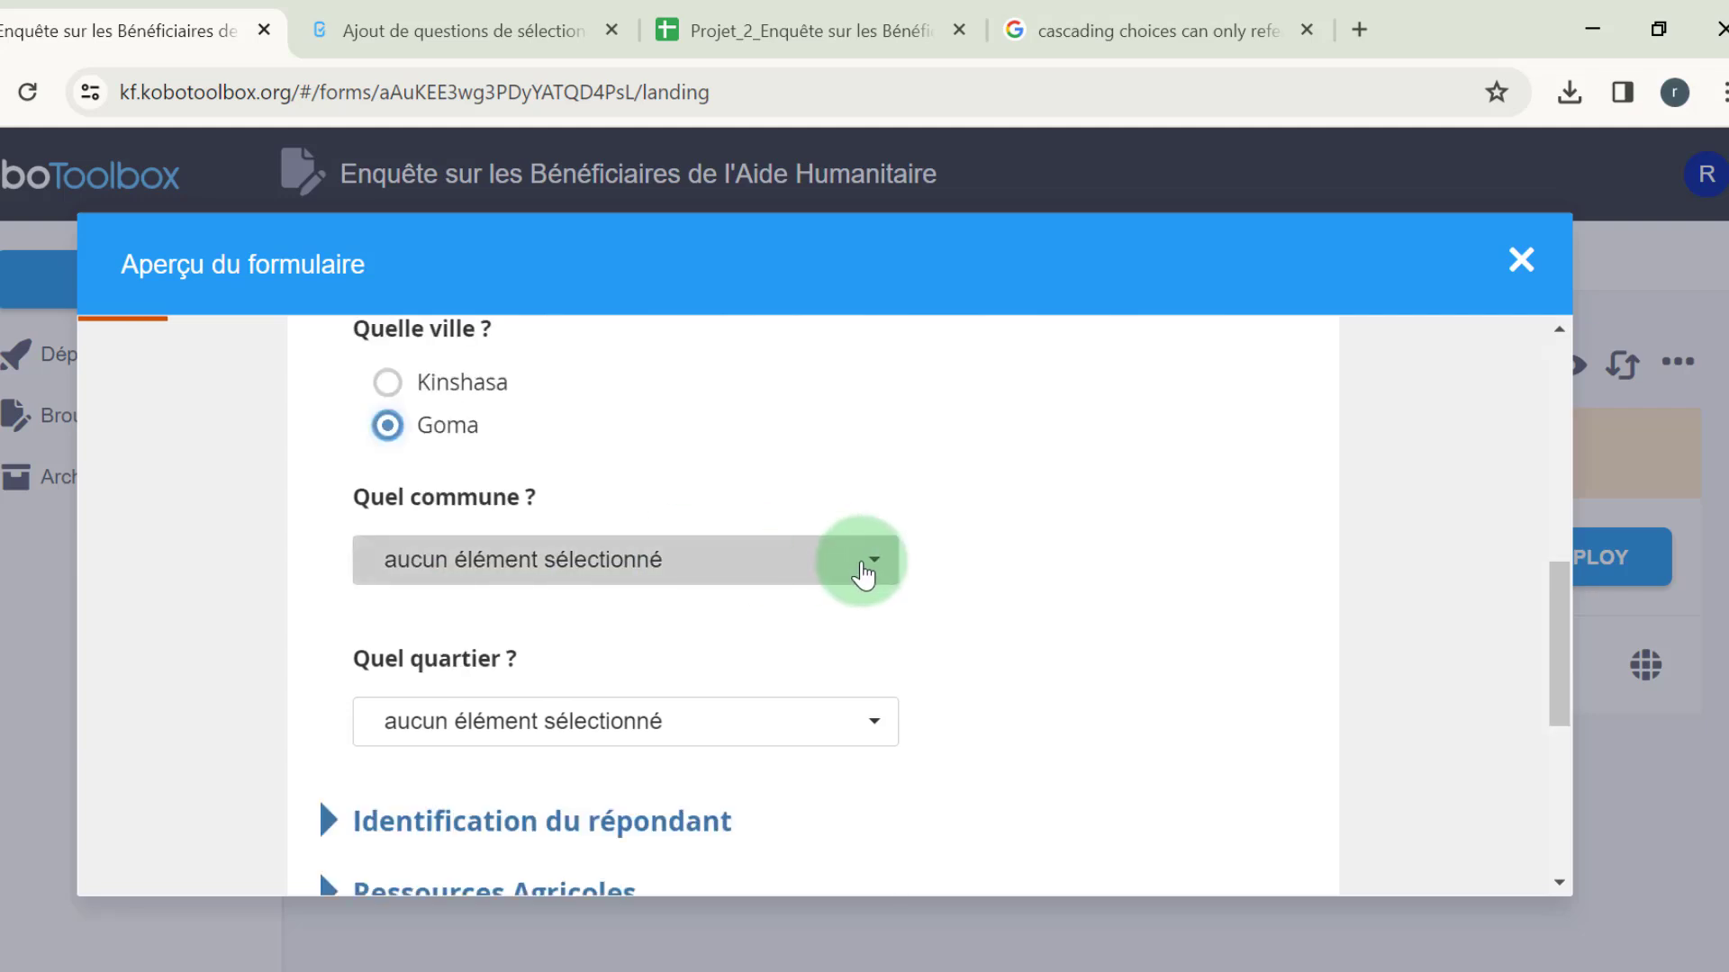
click(872, 567)
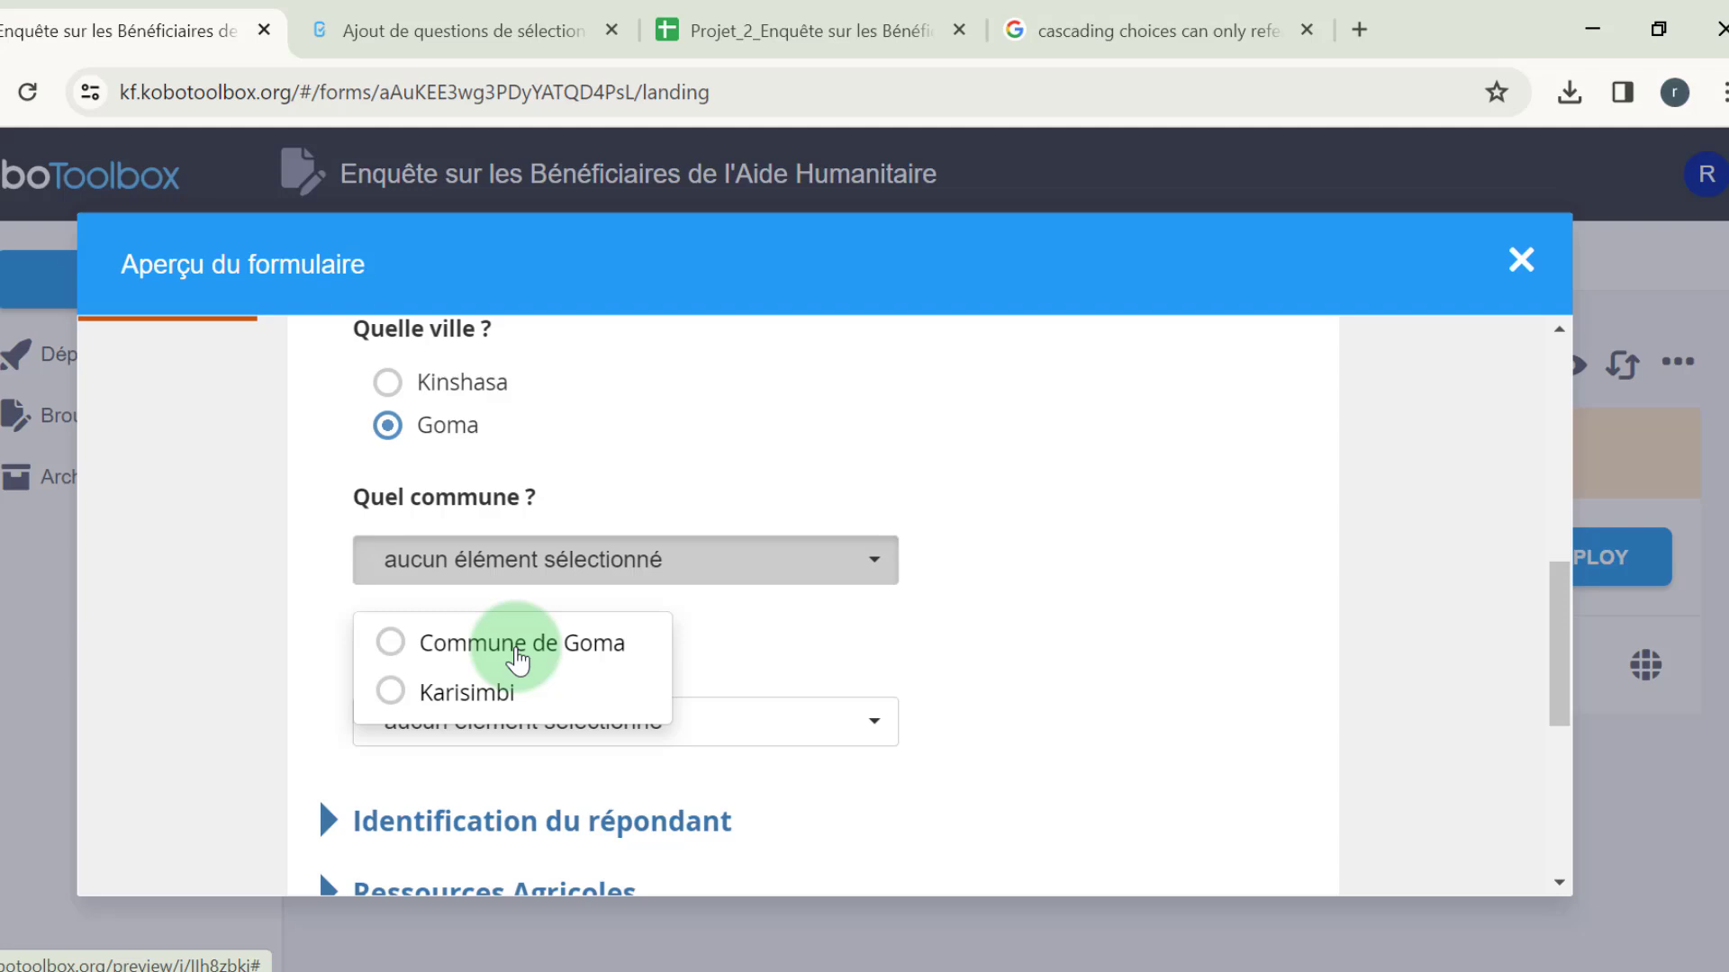
click(520, 646)
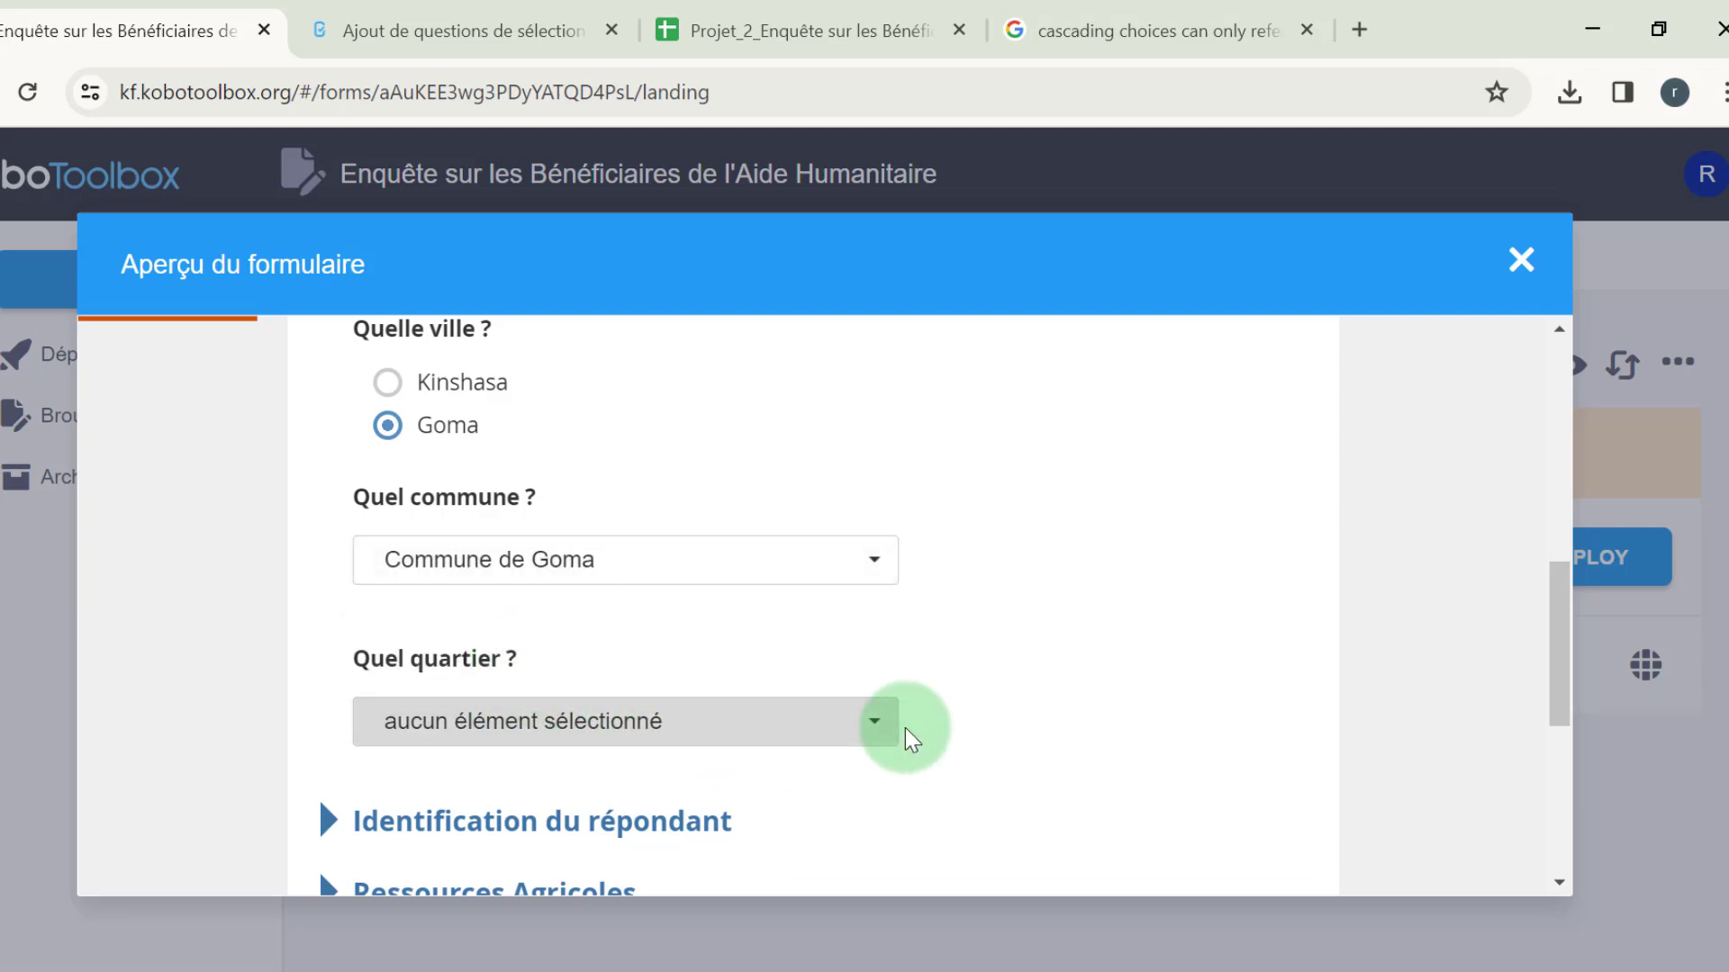
click(876, 730)
scroll(877, 739, down, 4)
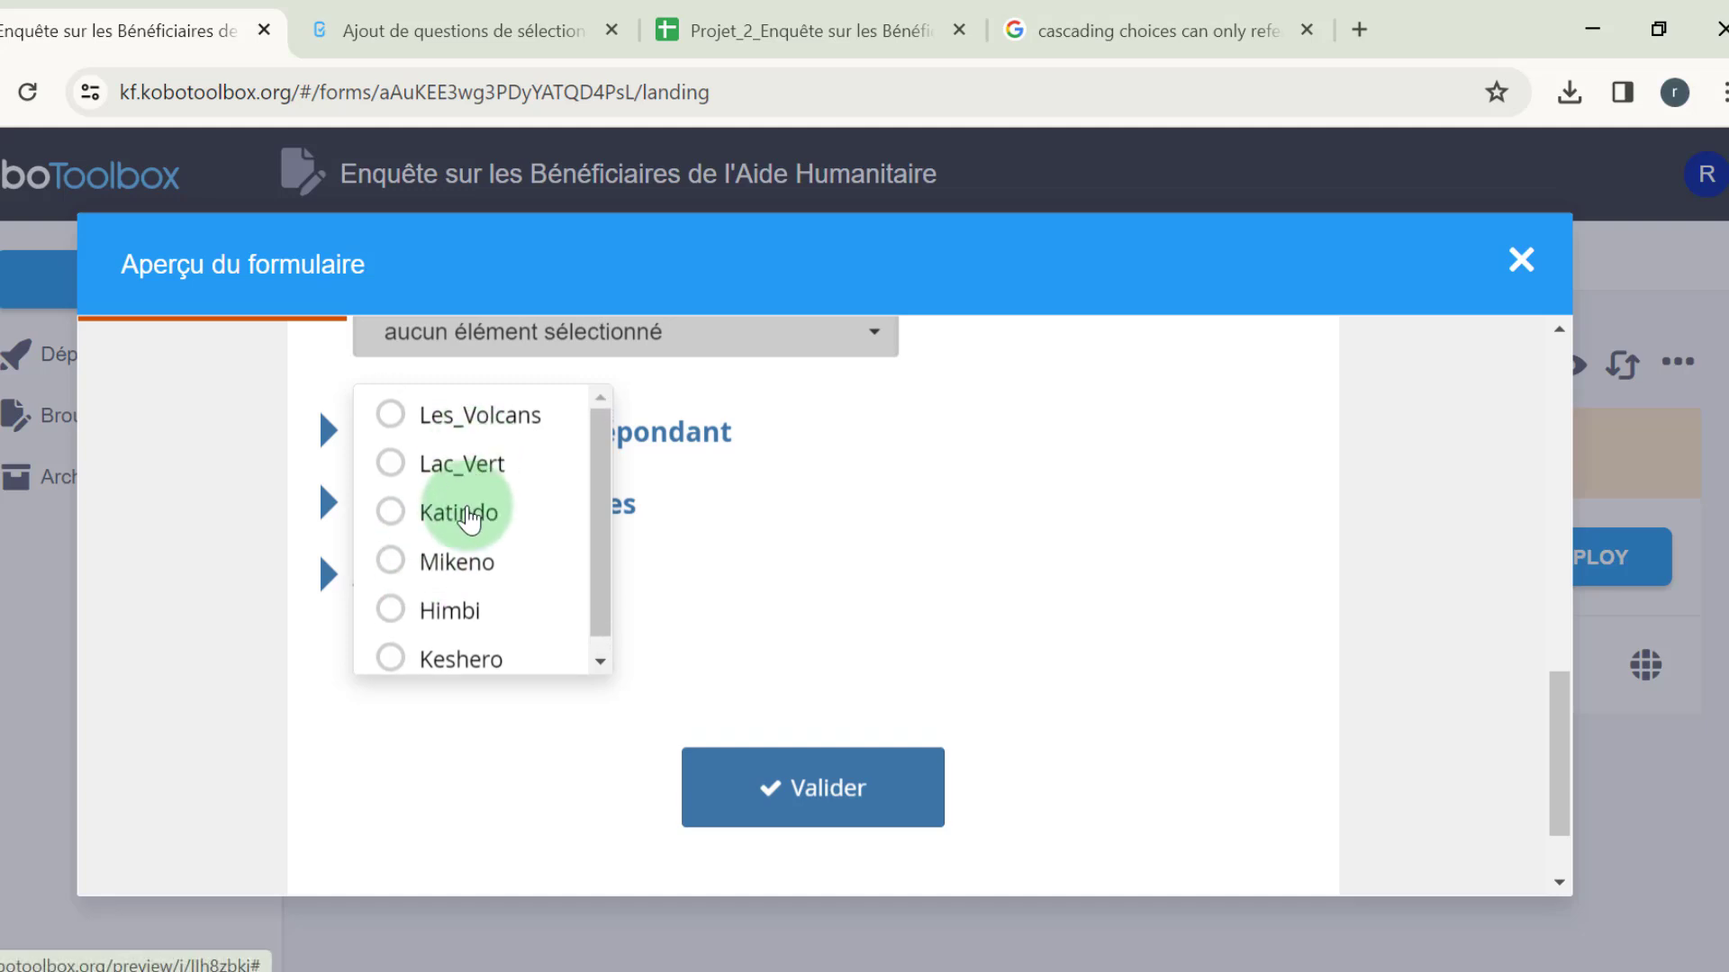
Change the commune to Karisimbi and show the quartiers offered for it
scroll(687, 484, up, 2)
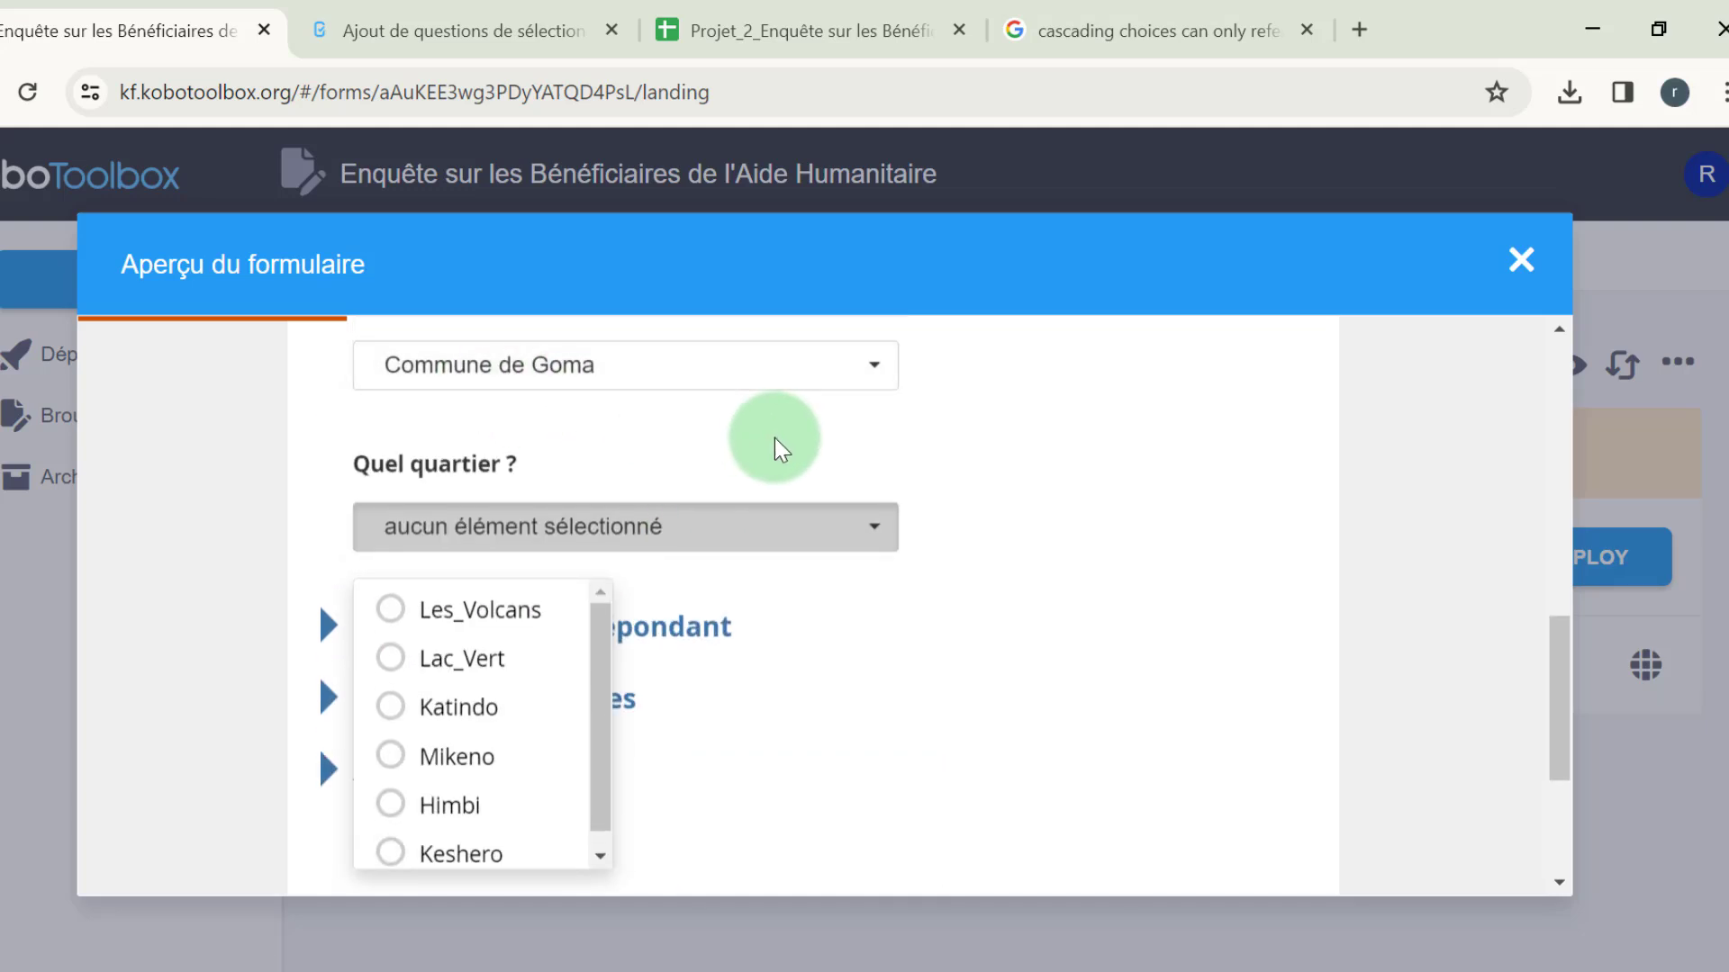
scroll(837, 504, up, 2)
scroll(886, 540, down, 2)
click(870, 364)
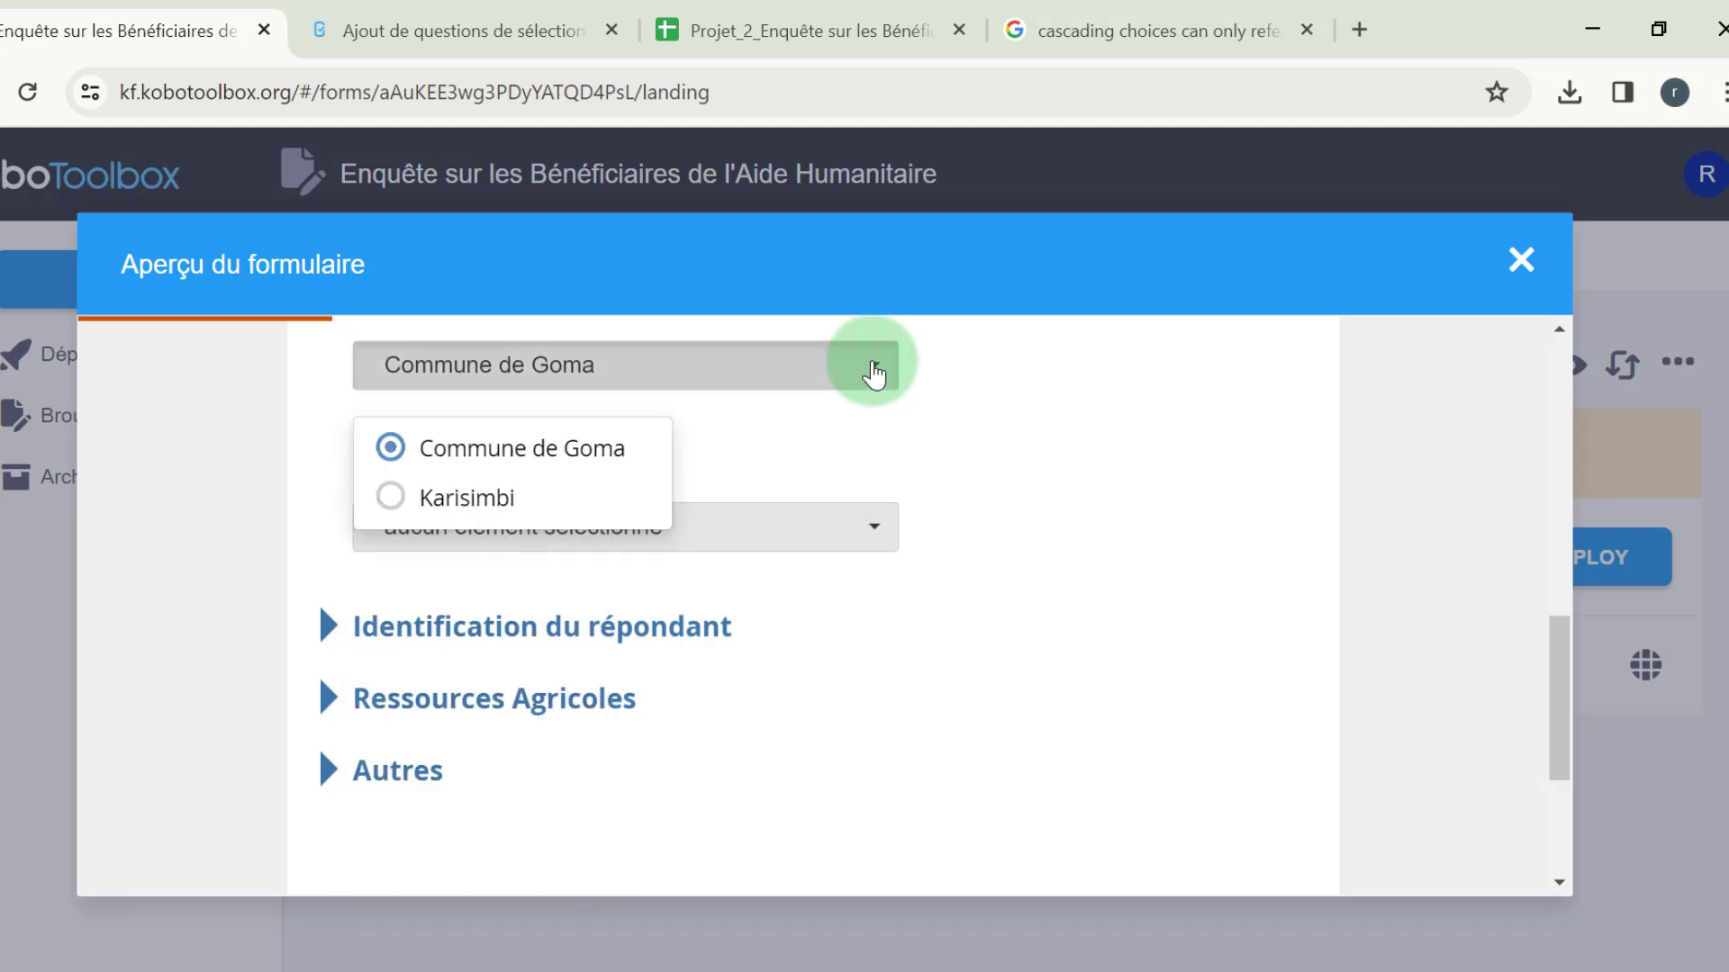
click(441, 508)
click(819, 533)
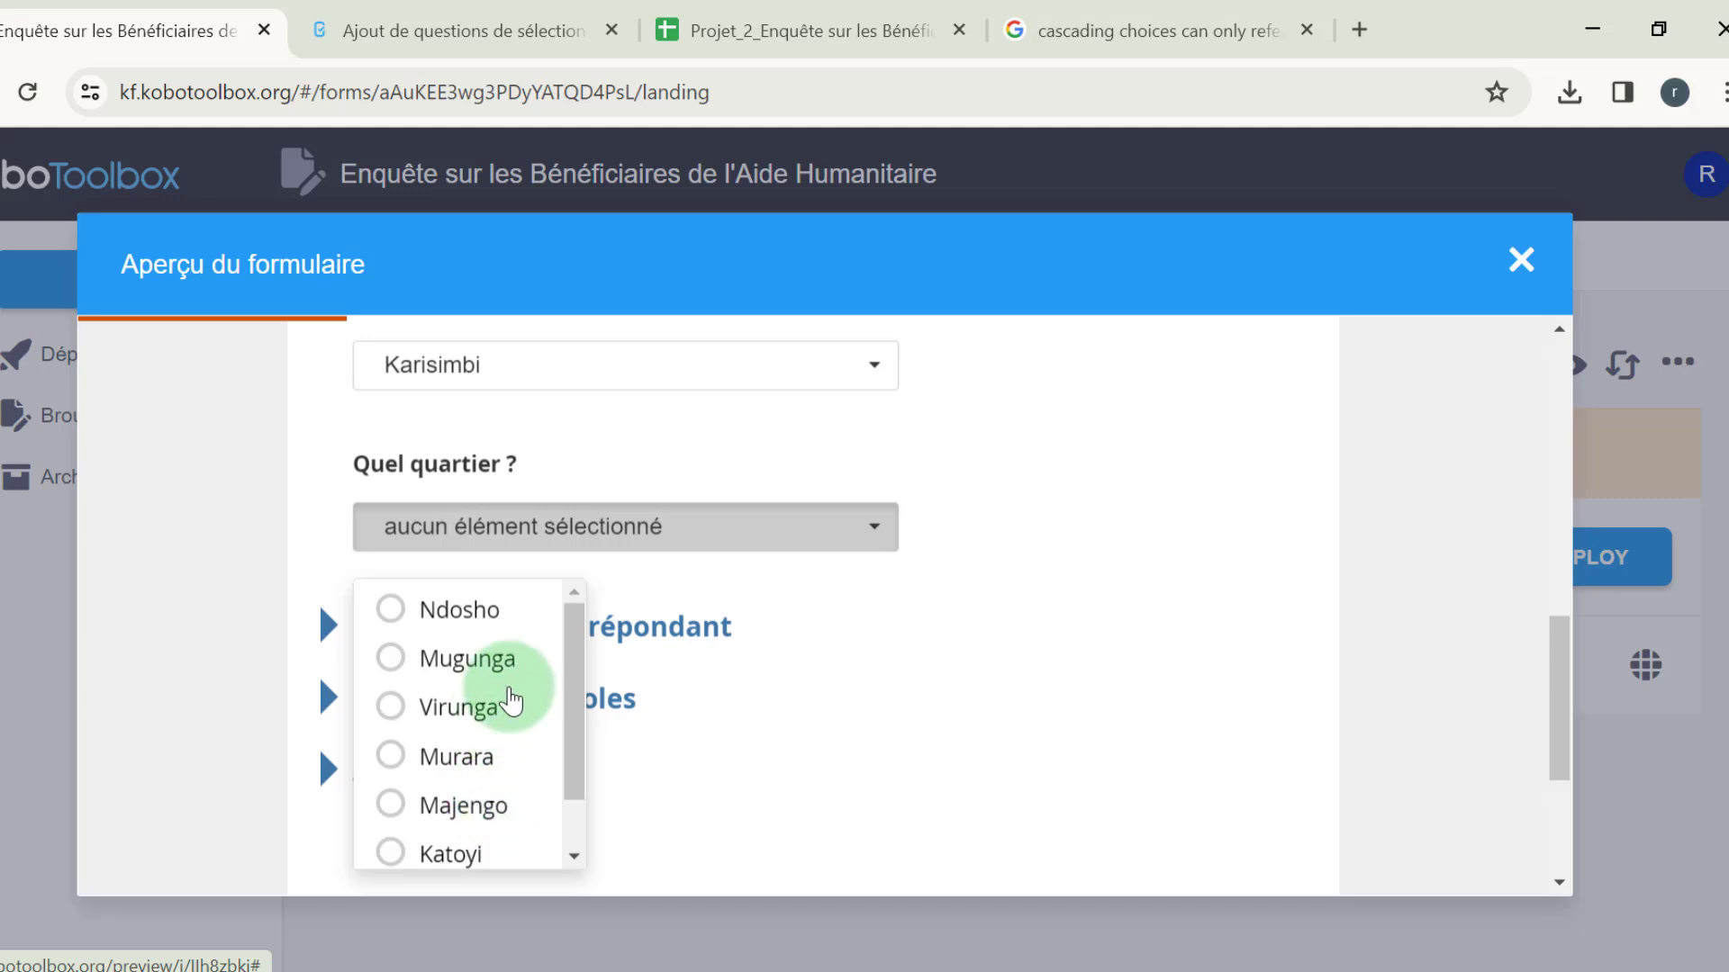
Switch the city to Kinshasa, choose the commune Lemba and show its quartiers
scroll(630, 495, up, 2)
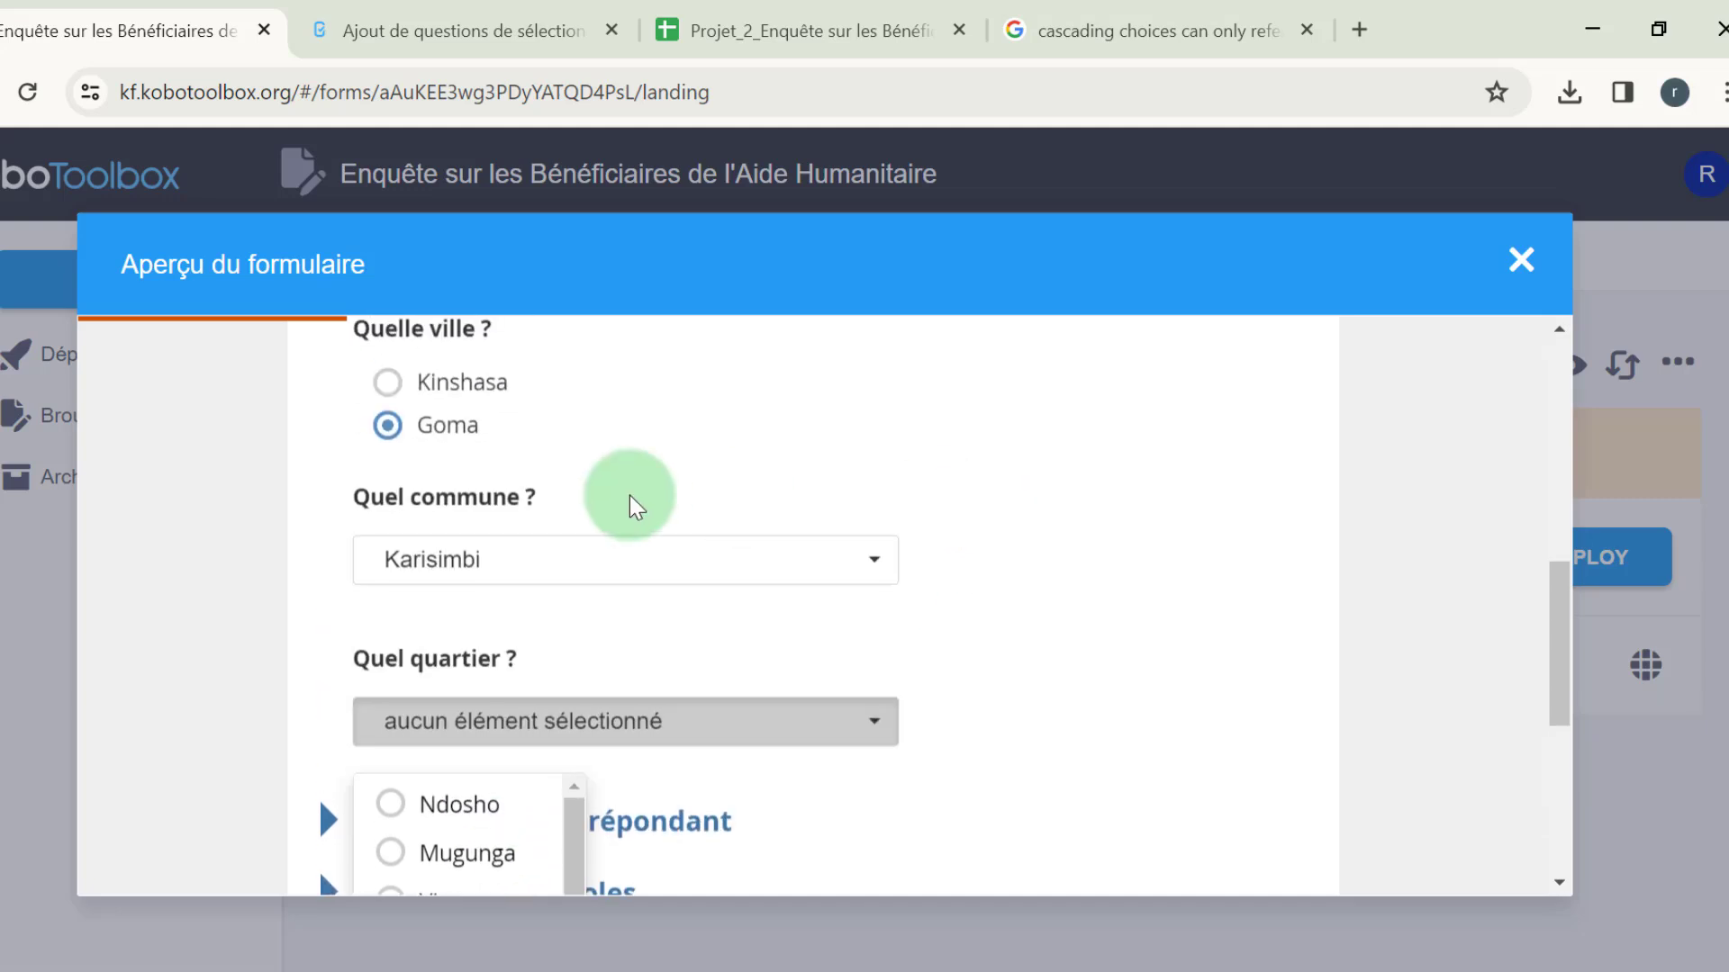
click(387, 382)
click(598, 565)
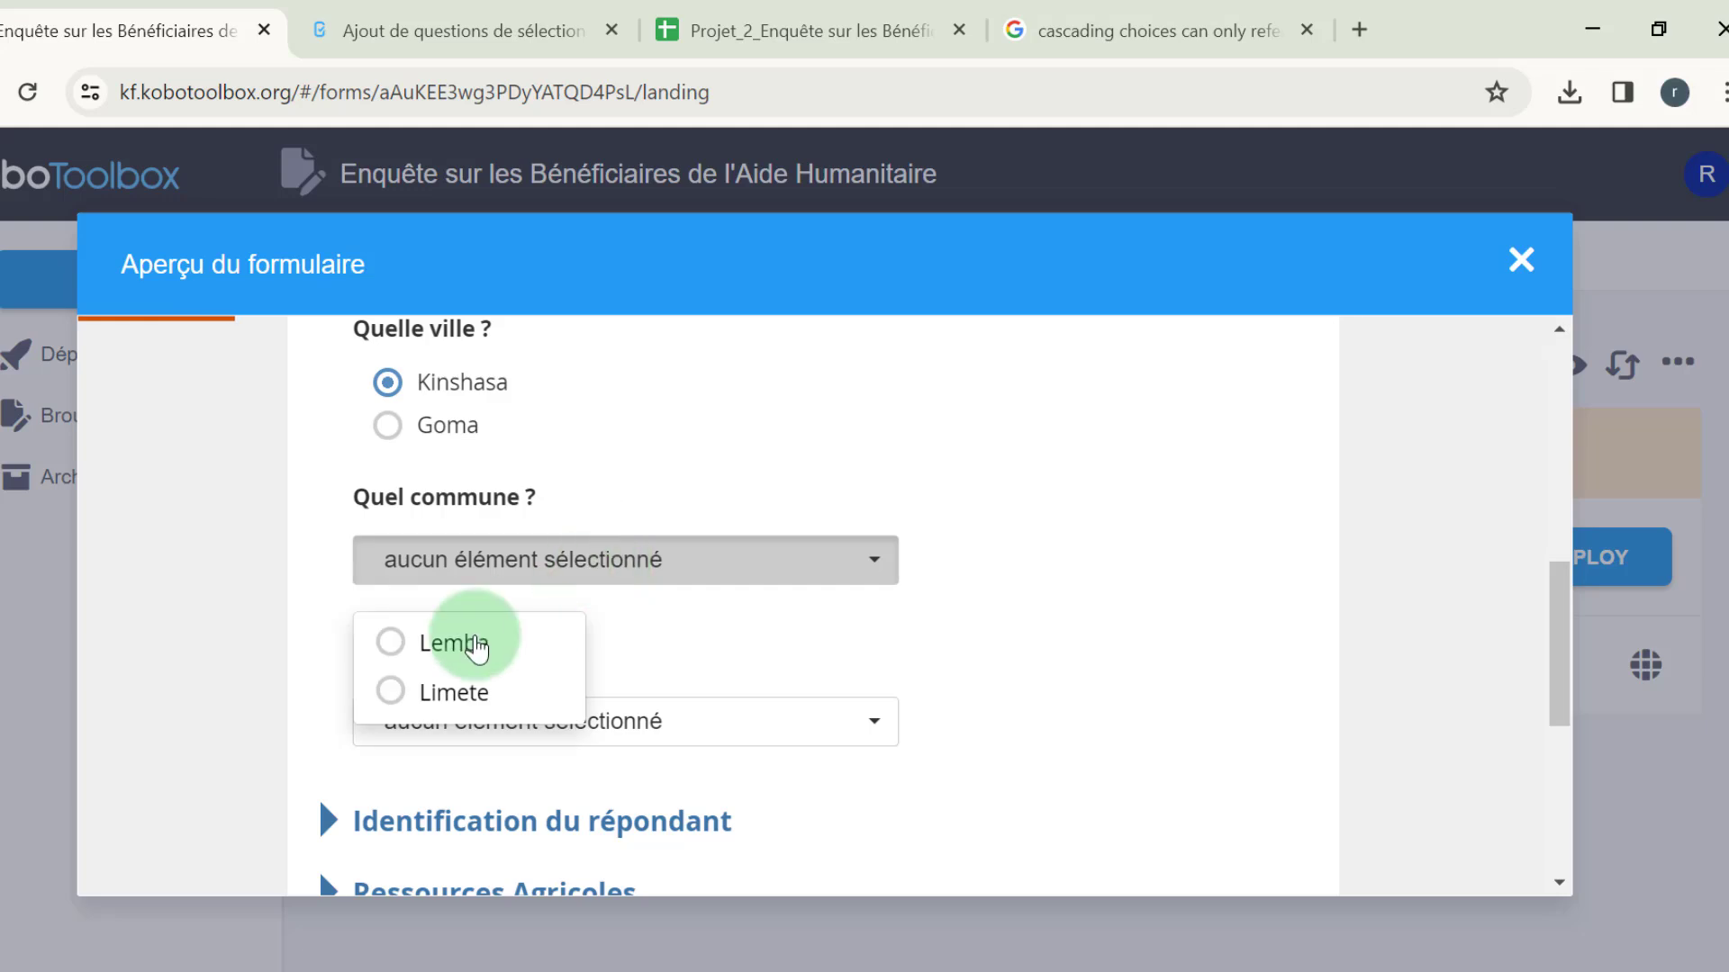
click(431, 660)
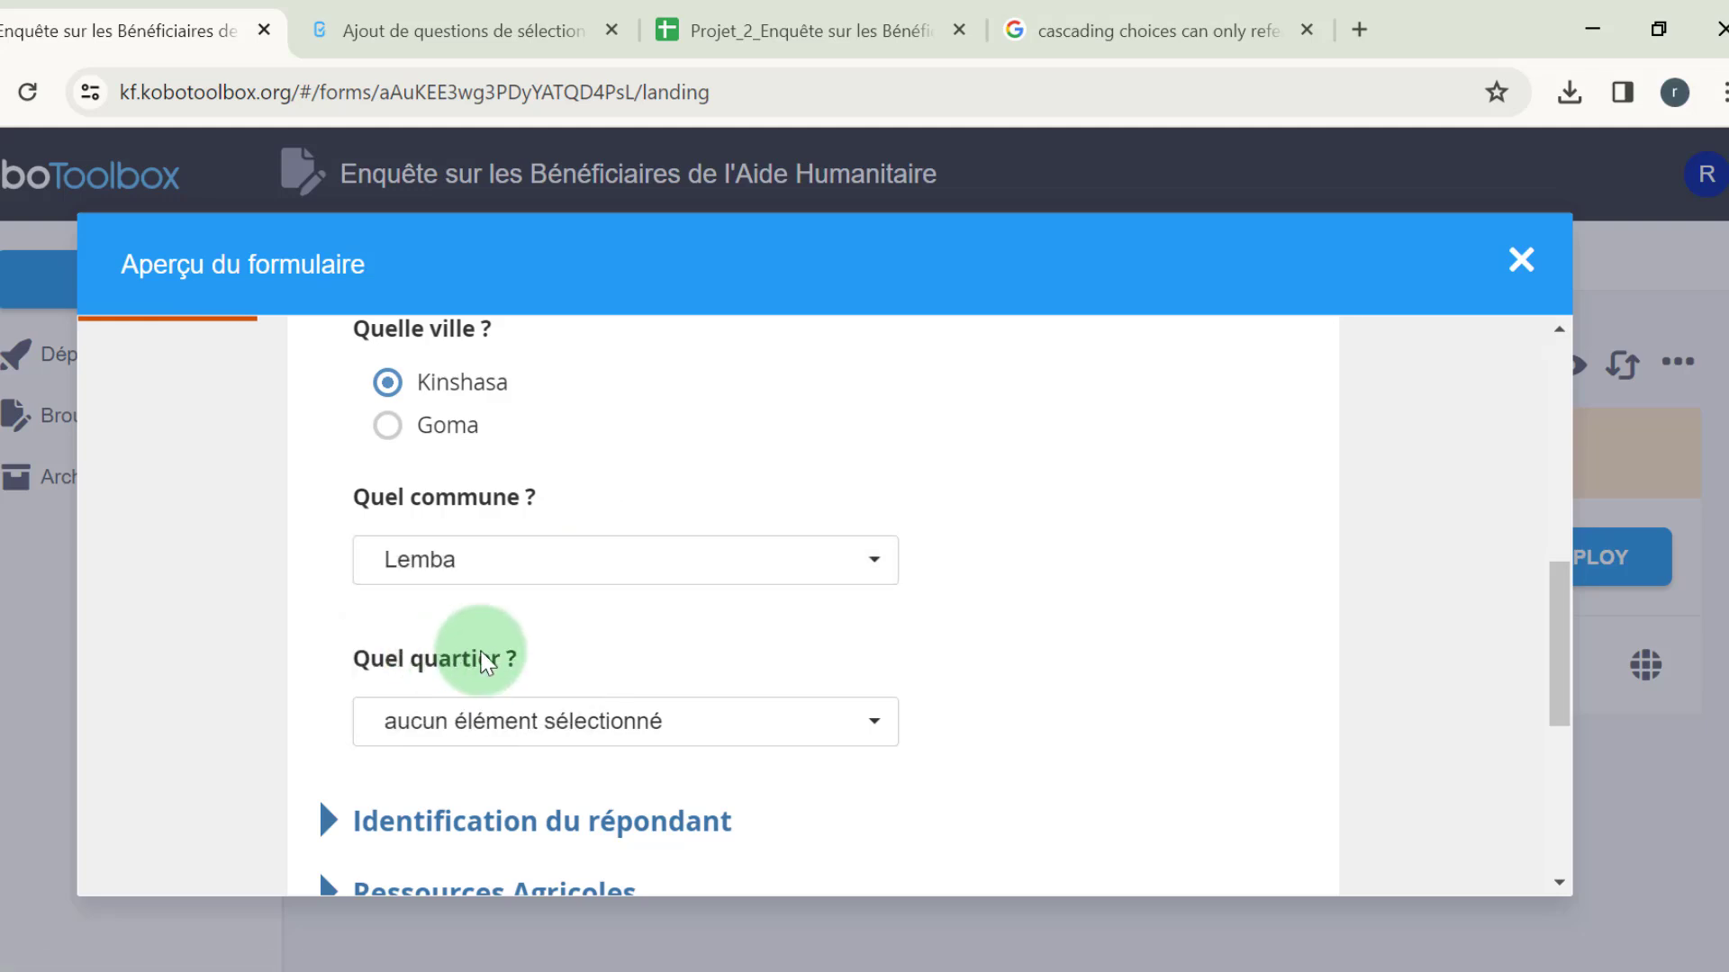
click(826, 738)
scroll(740, 791, down, 2)
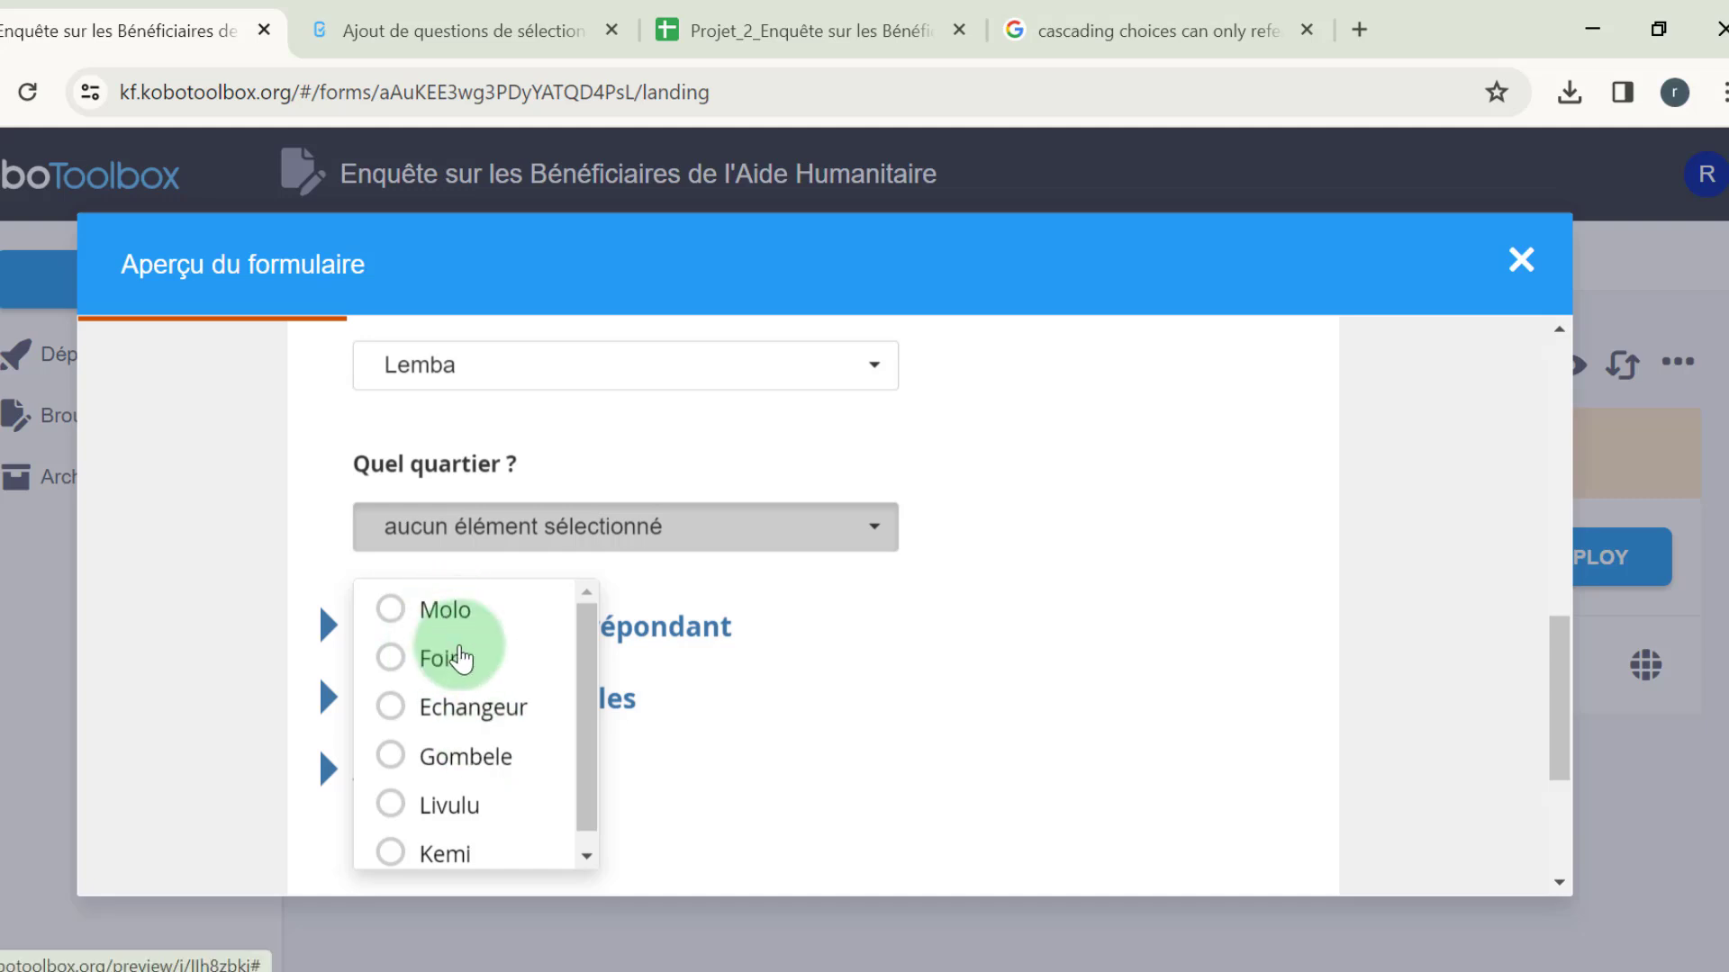
Change the commune to Limete and check its quartiers, leaving the quartier question unanswered
scroll(699, 625, up, 2)
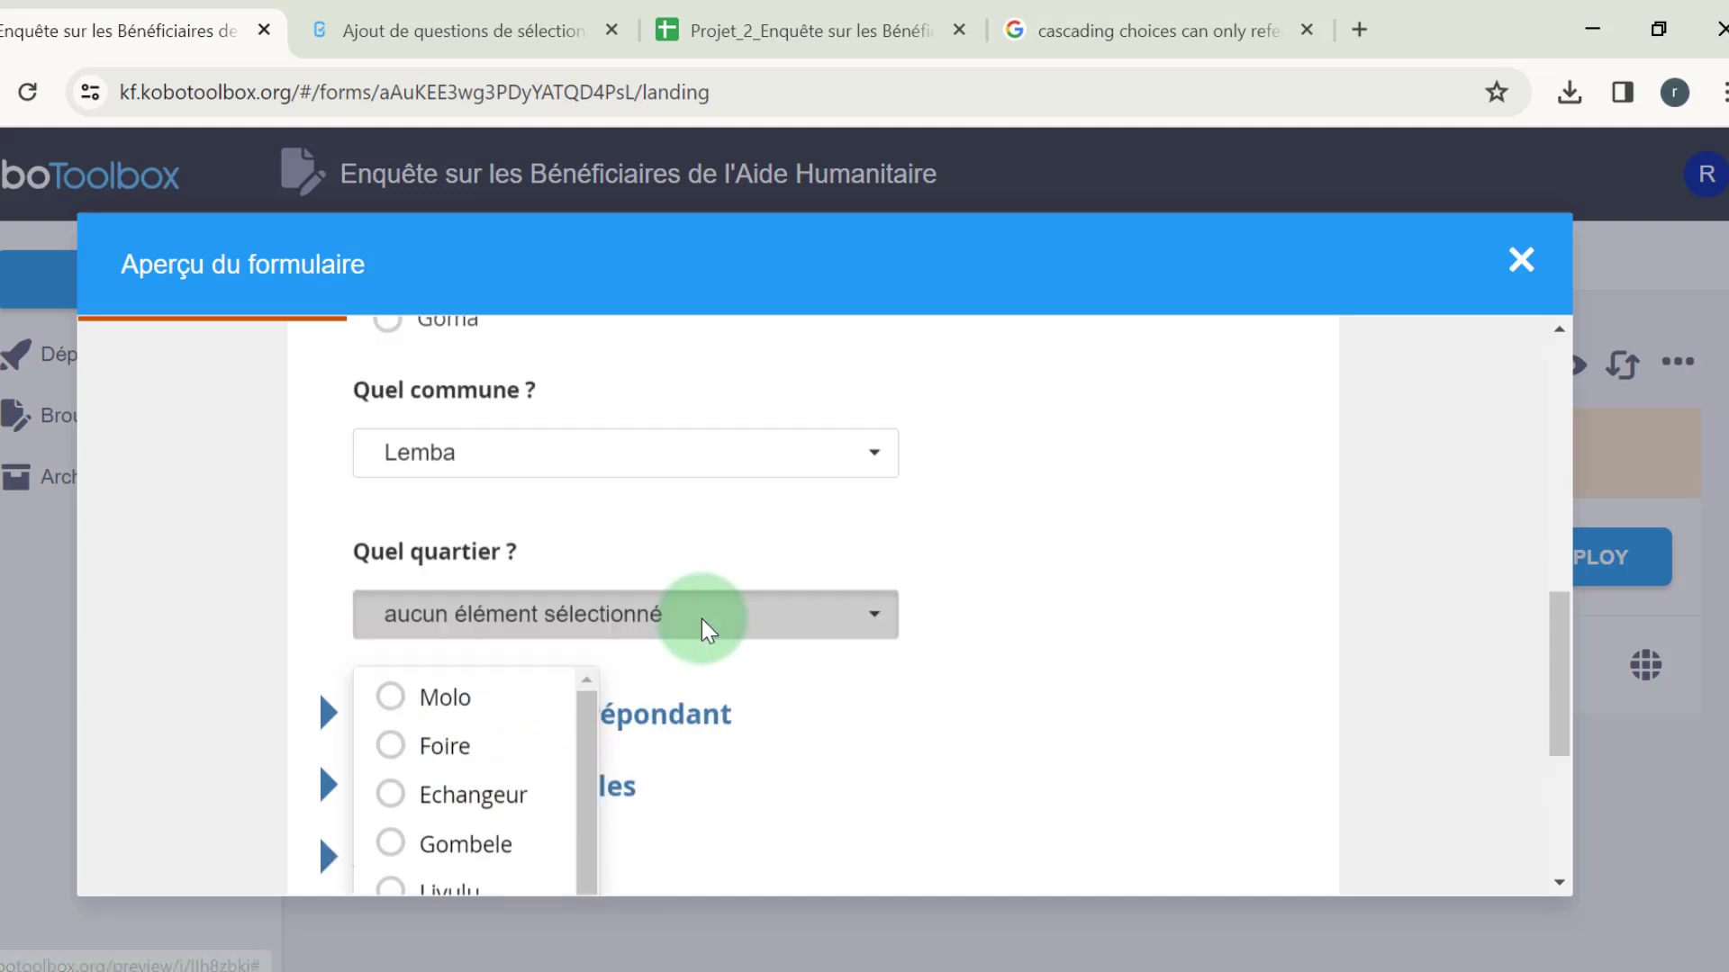
click(541, 594)
click(425, 707)
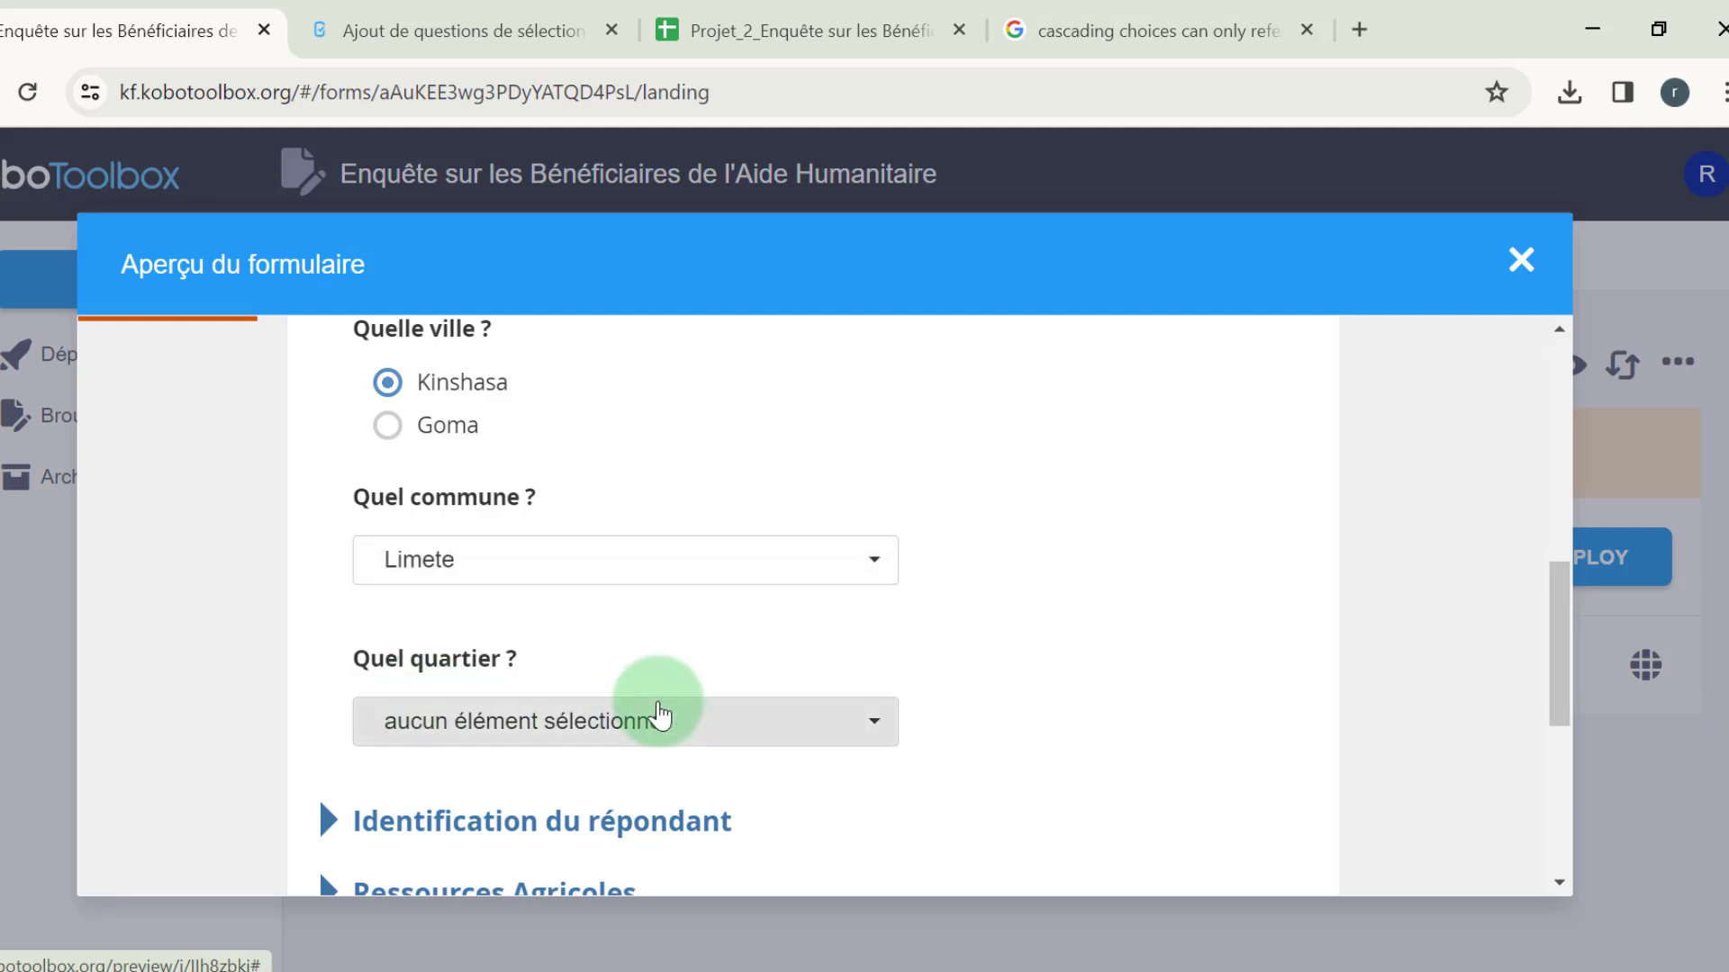
click(663, 719)
scroll(486, 720, down, 2)
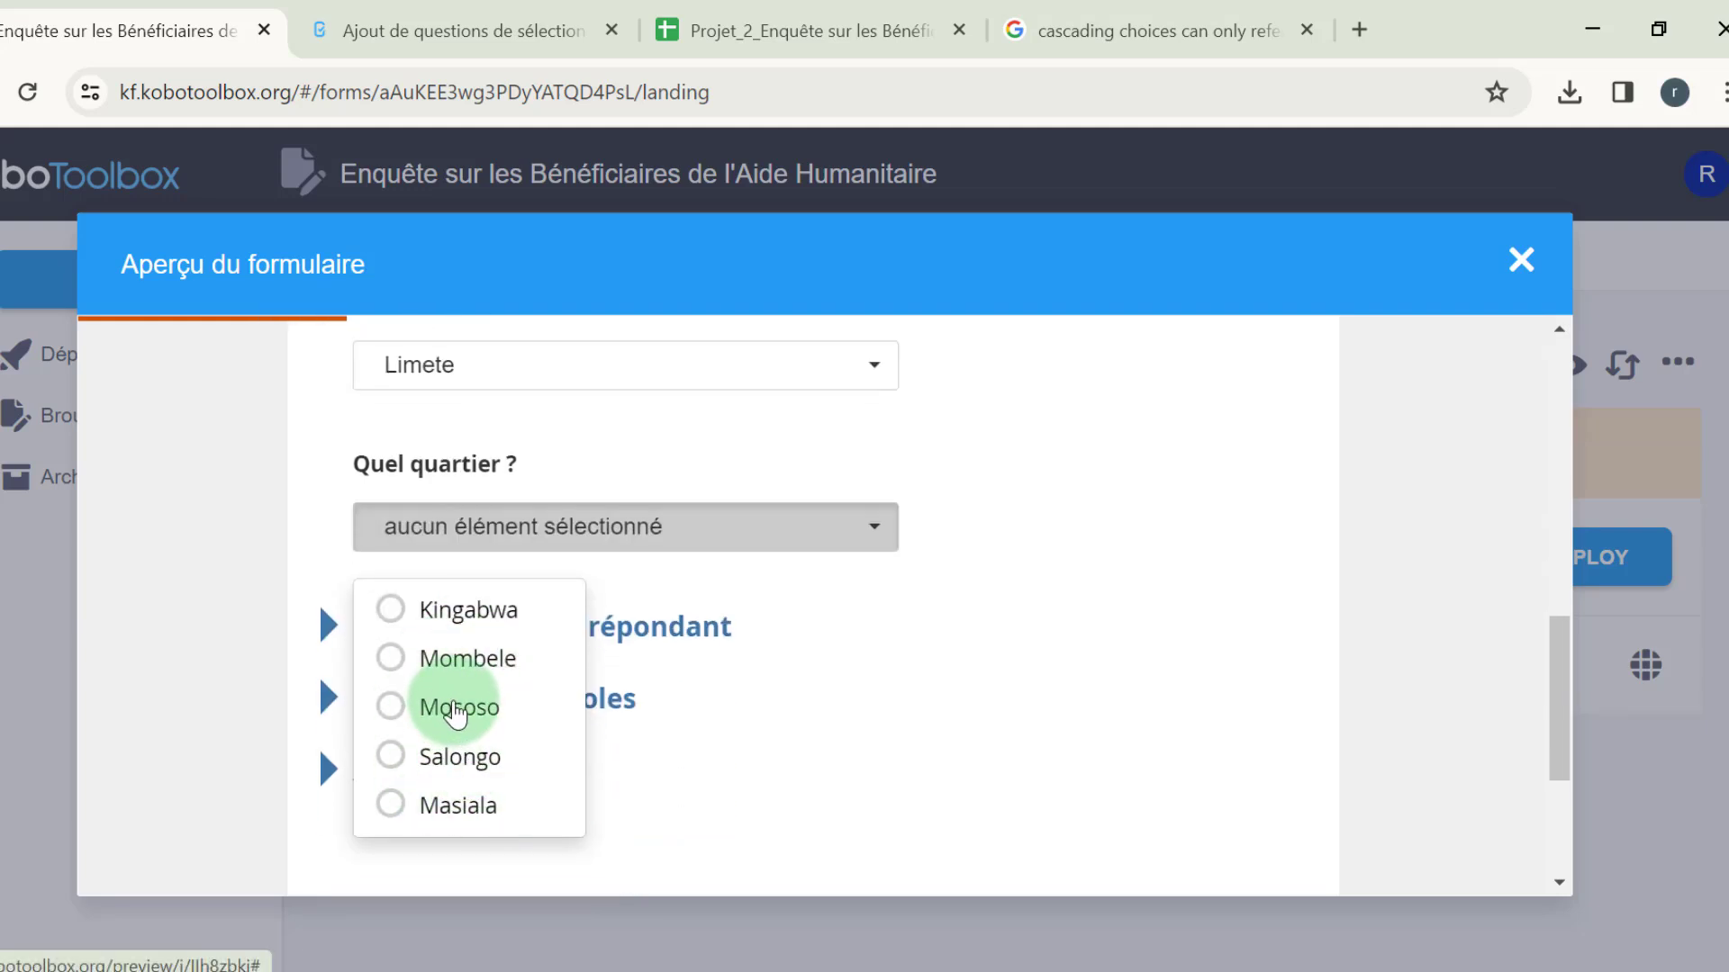
click(1052, 496)
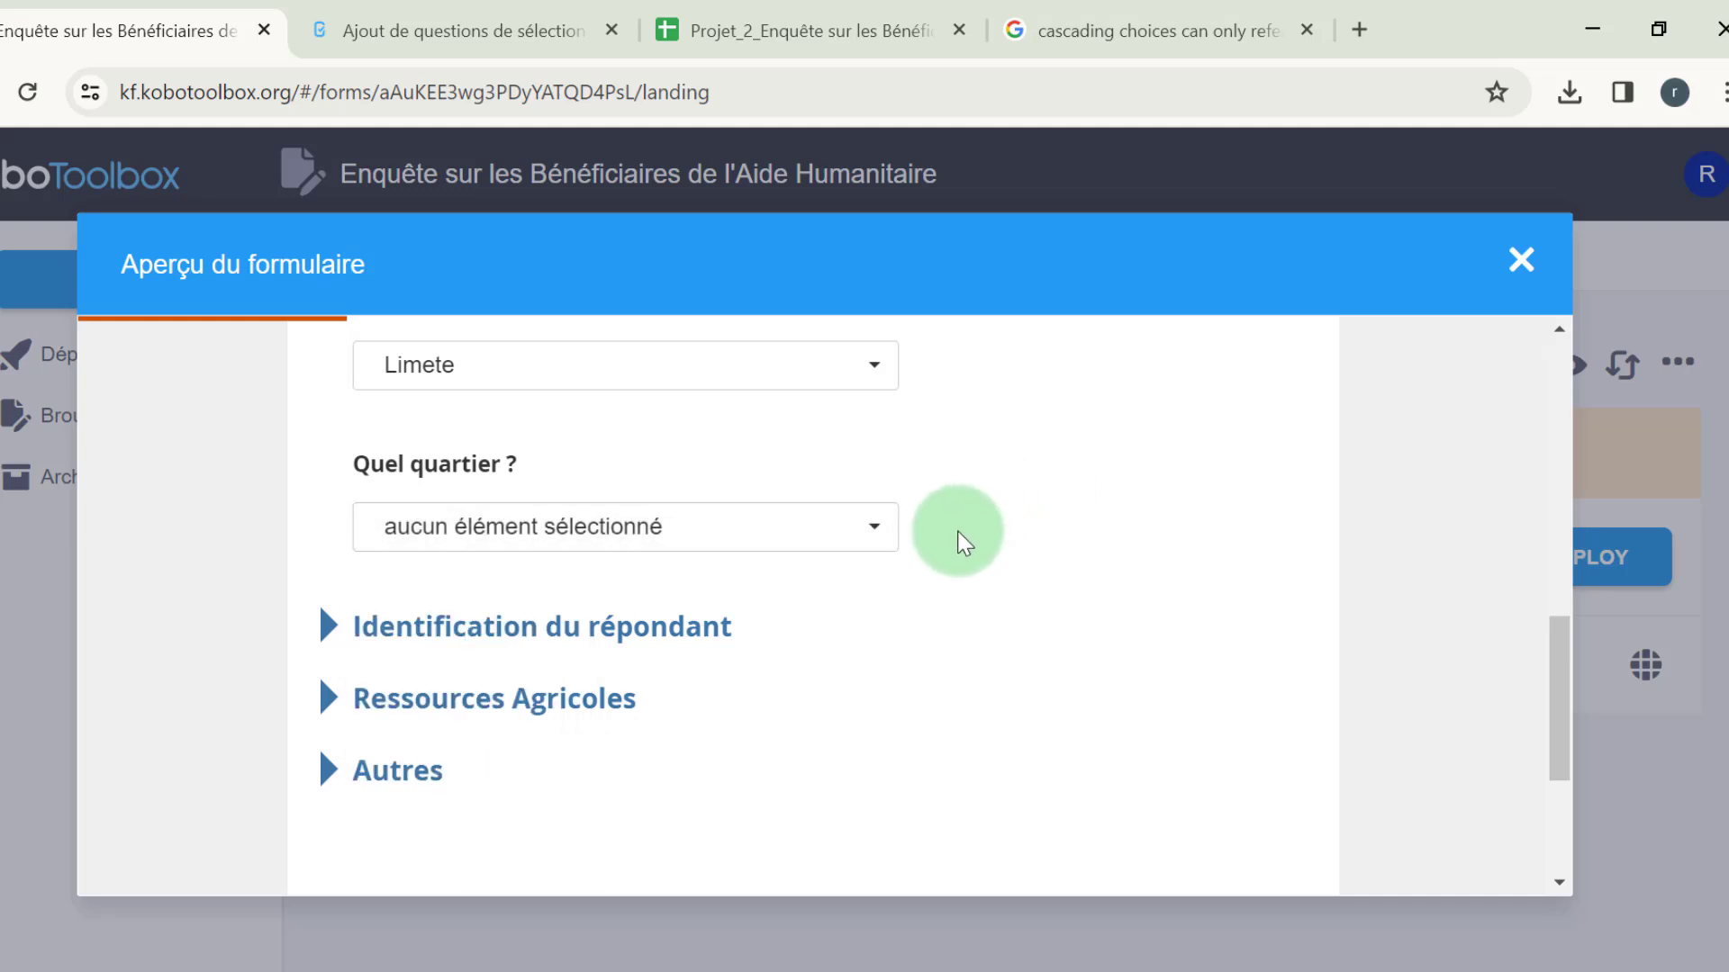
Expand the Identification du répondant section and set beneficiaire_type to Pêcheur after trying Agriculteur
scroll(961, 540, down, 2)
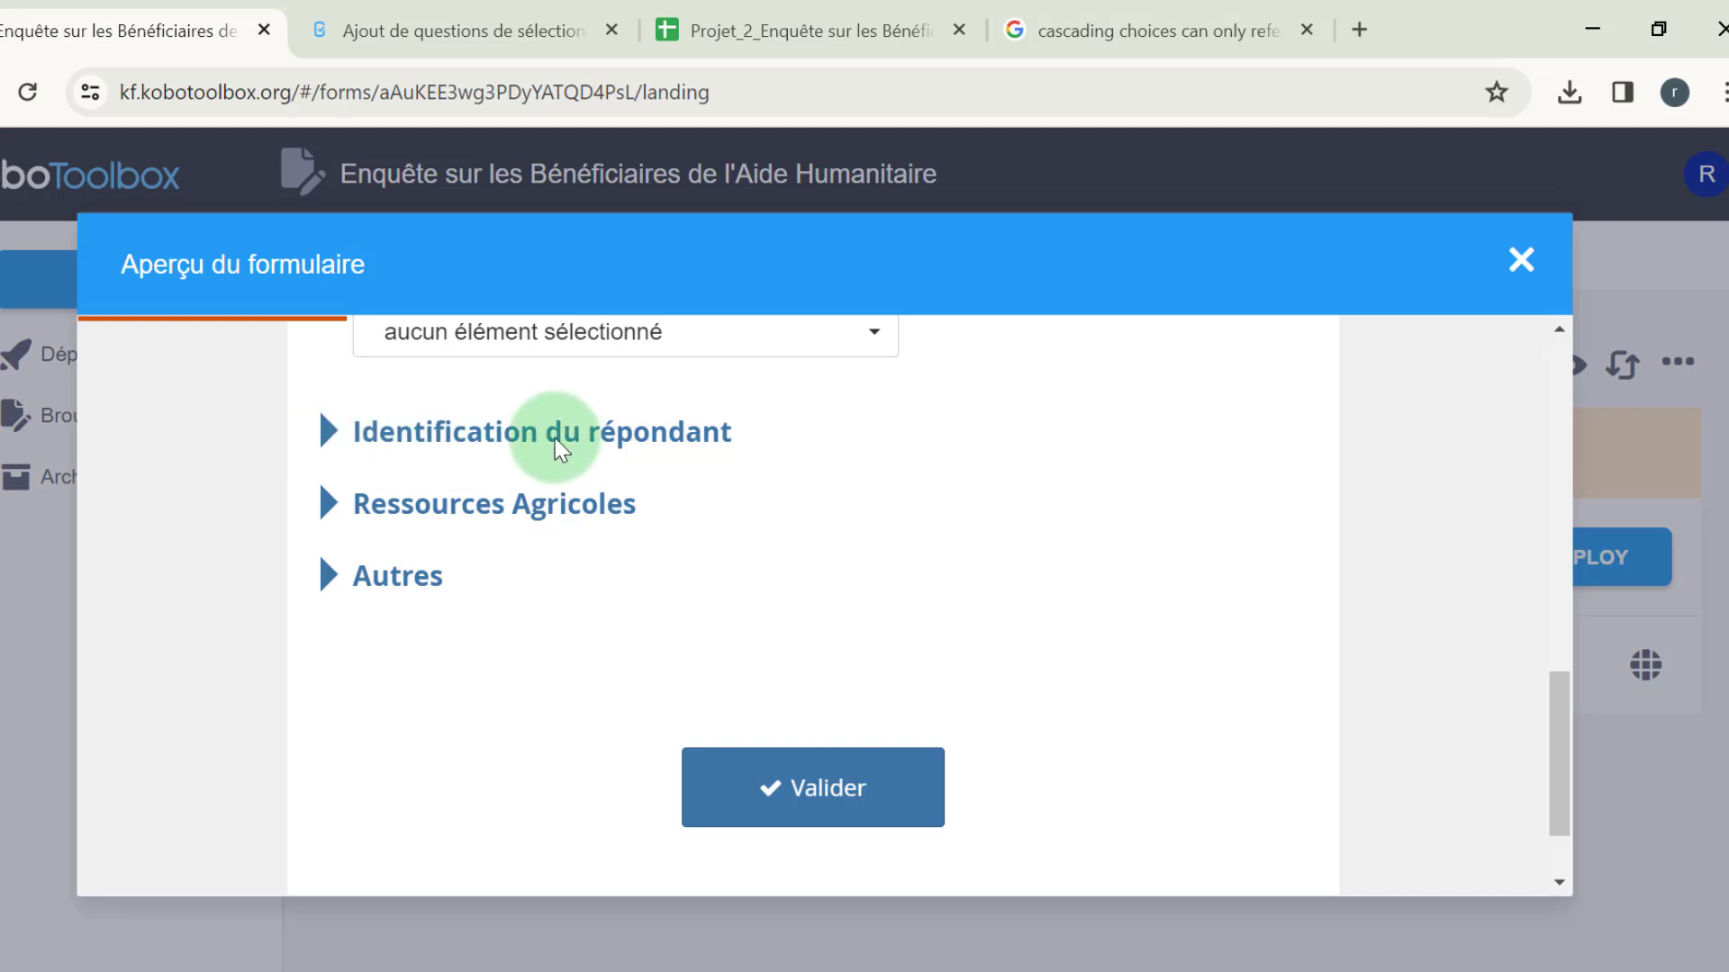
click(328, 430)
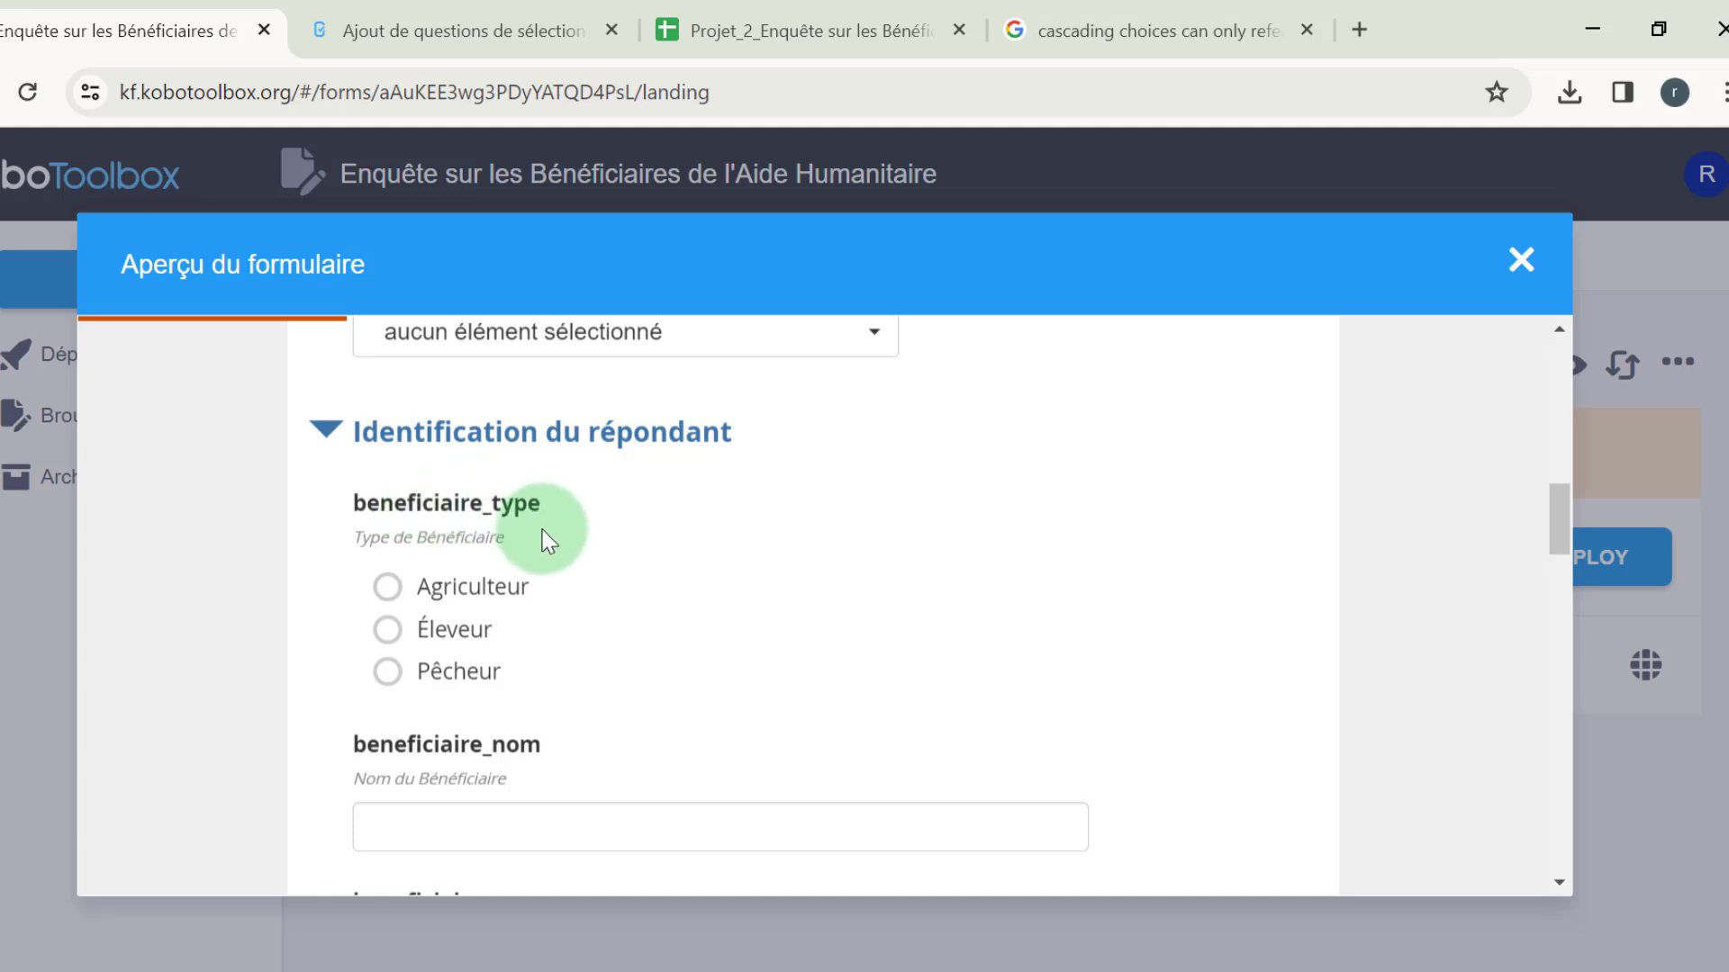
click(496, 612)
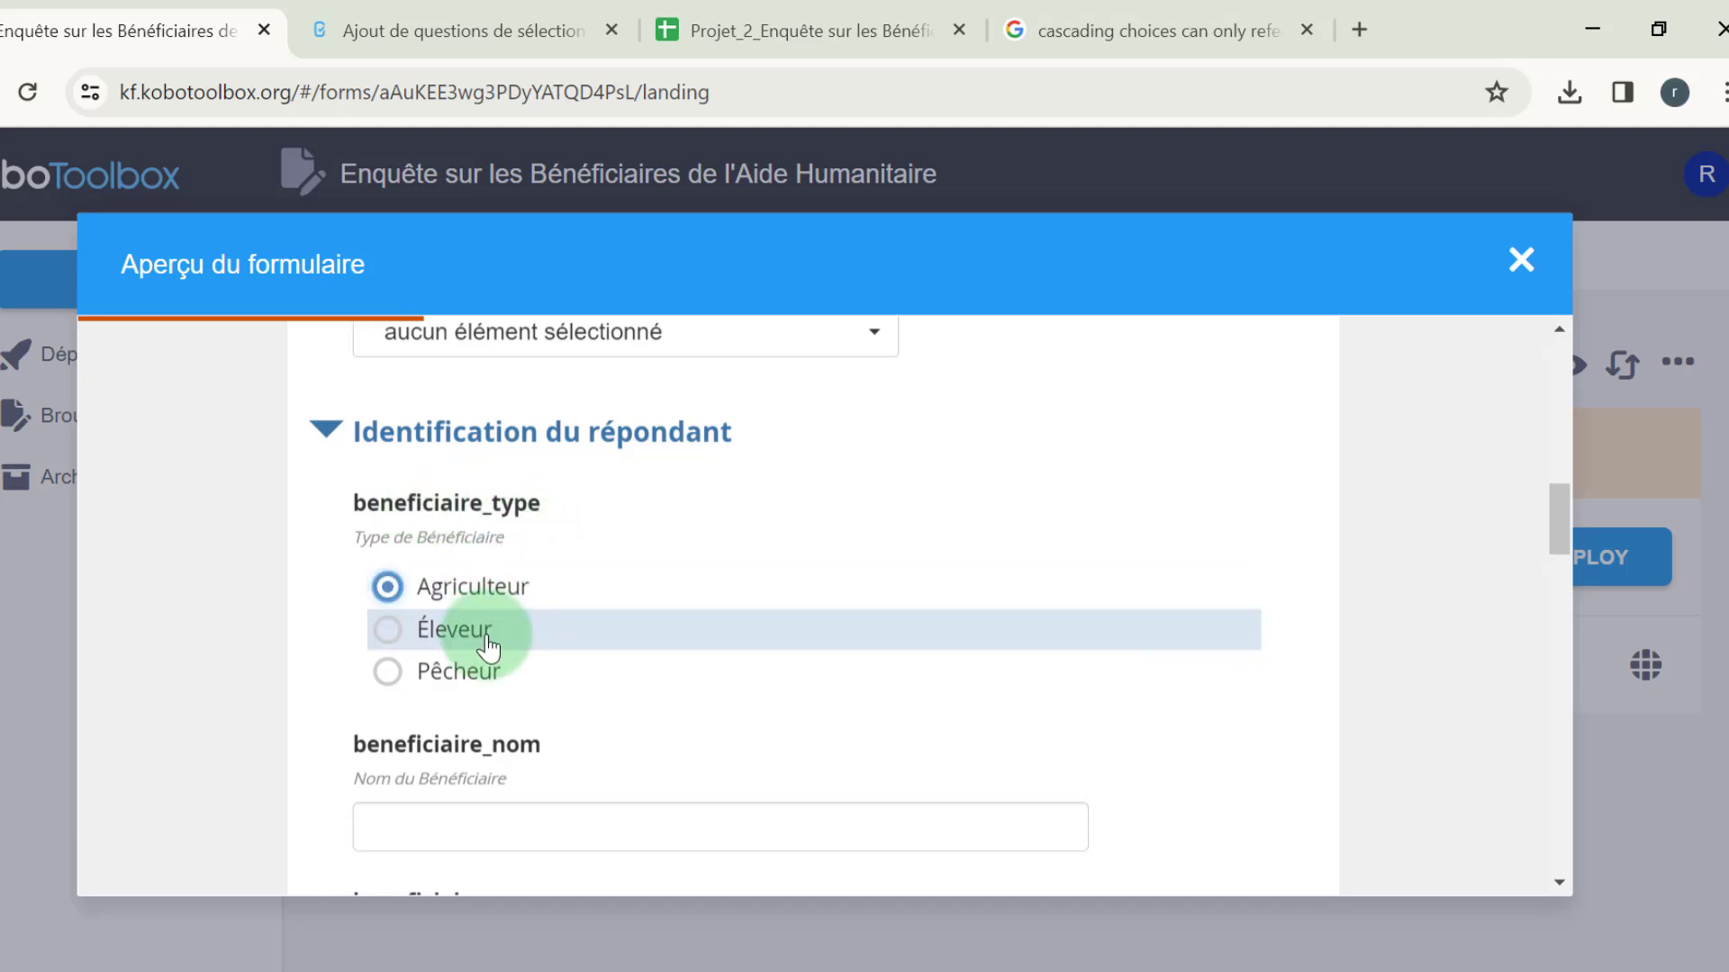
click(455, 671)
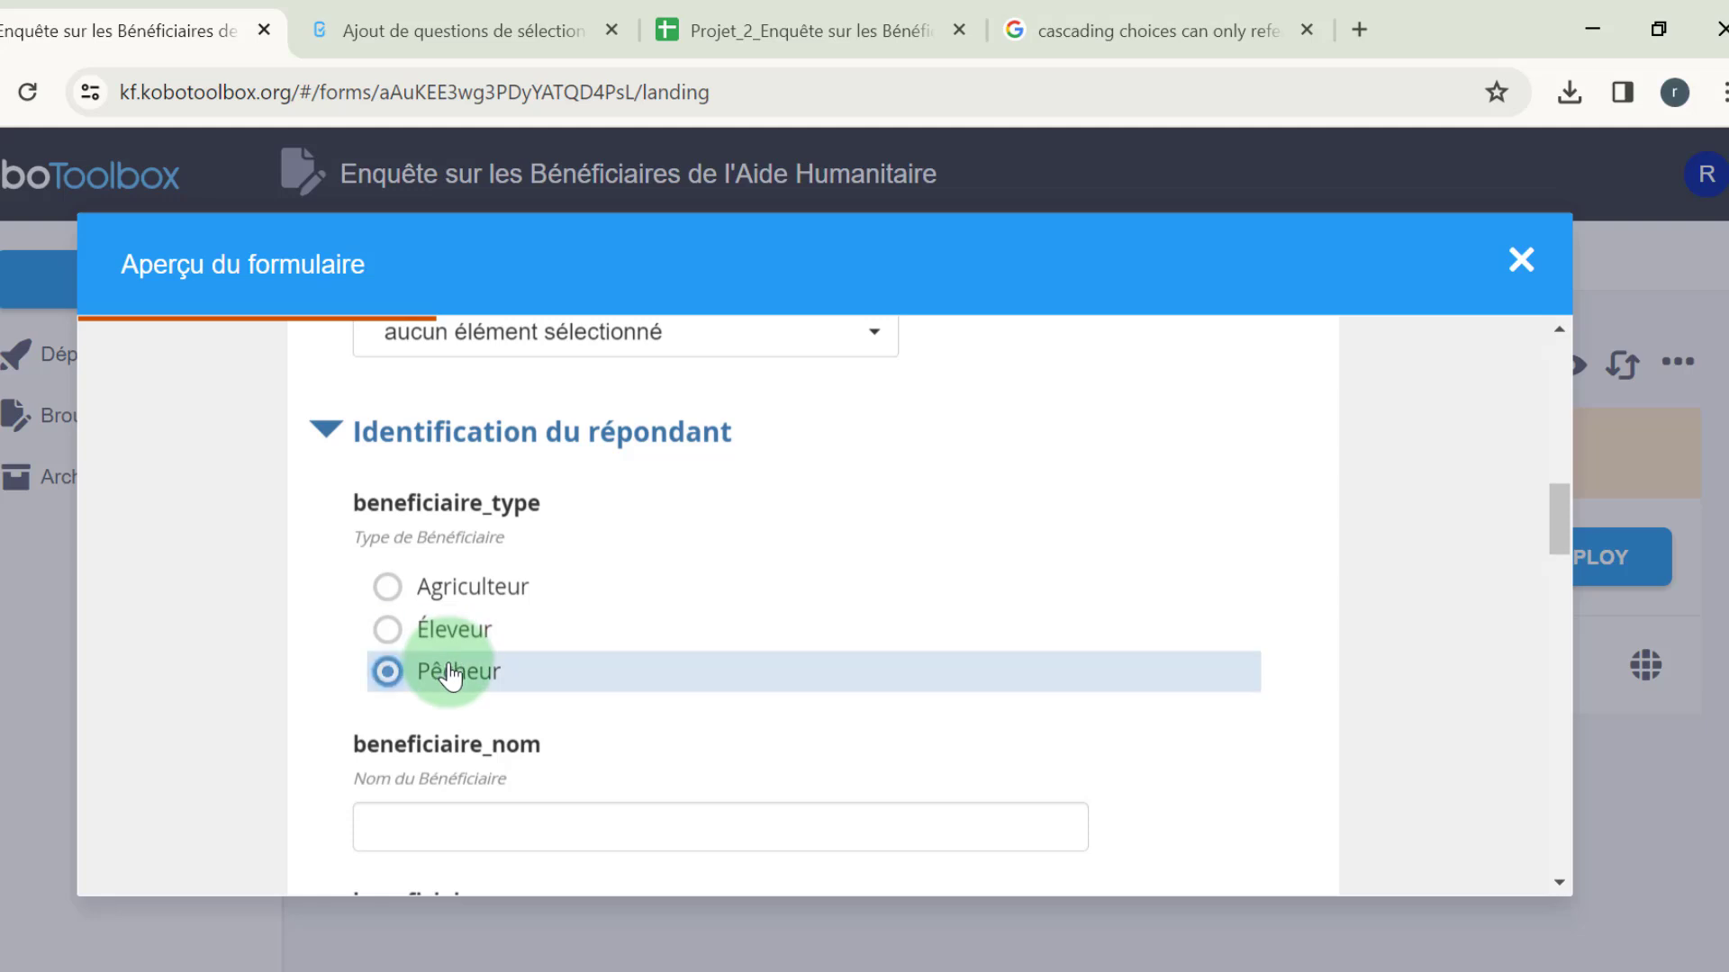
Examine the beneficiaire_nom, beneficiaire_prenom and beneficiaire_age fields without filling them in
scroll(656, 672, down, 2)
click(434, 645)
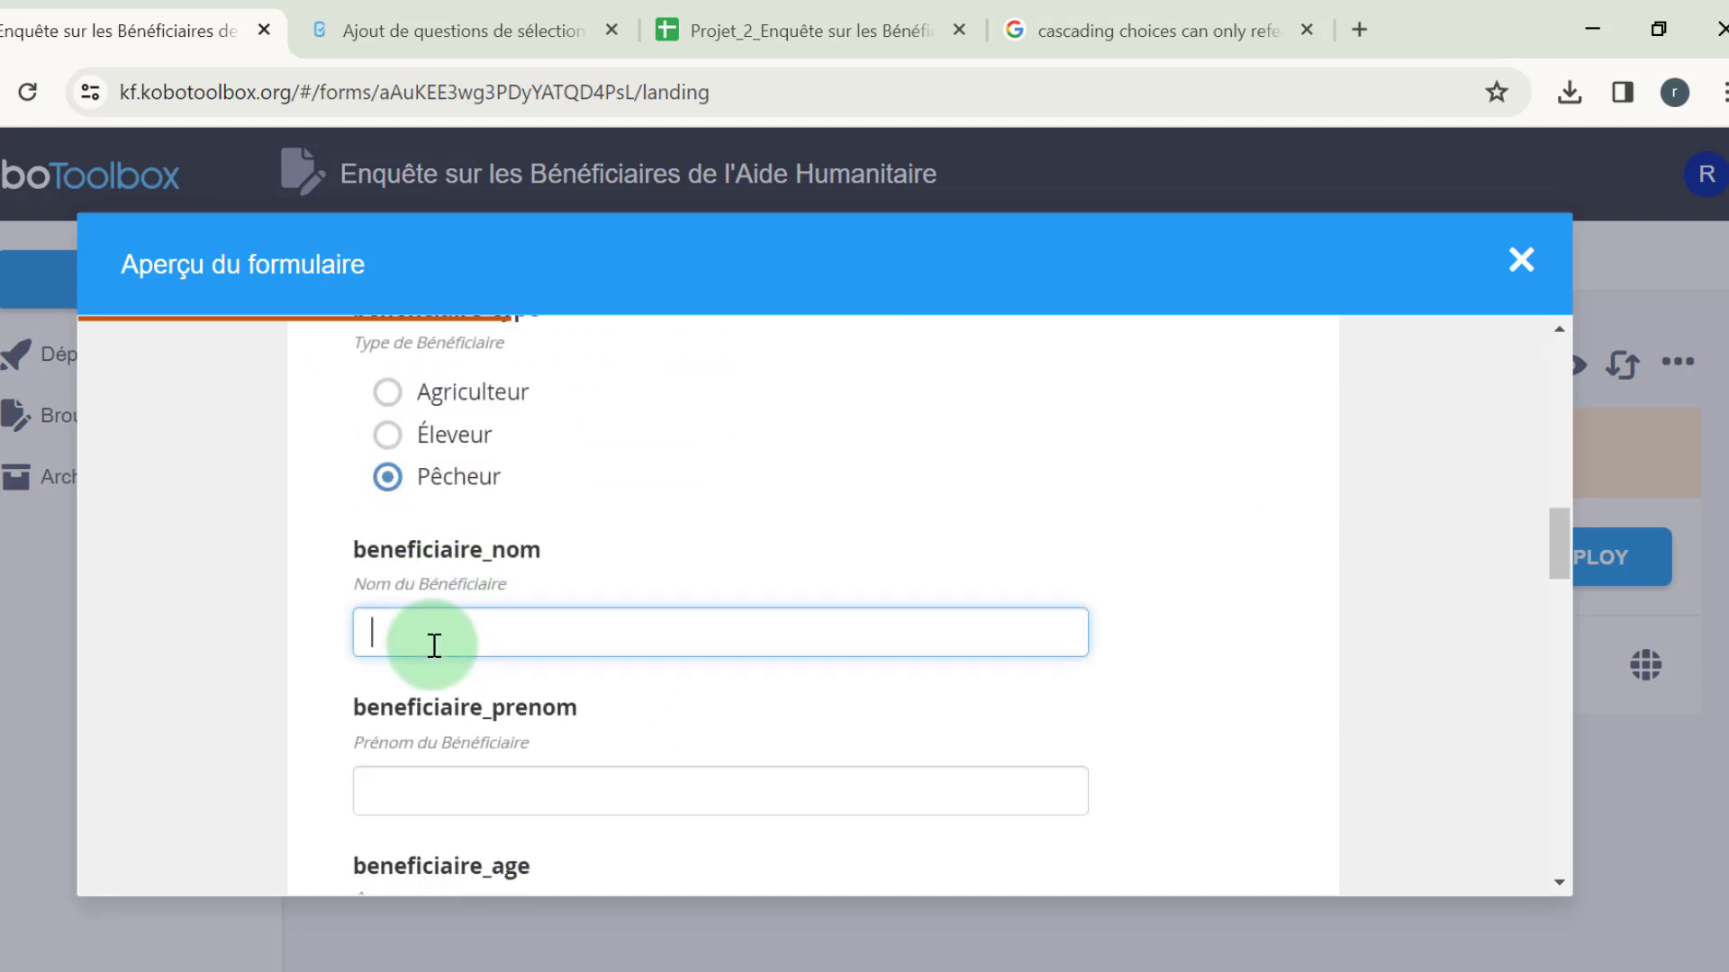
scroll(434, 645, down, 2)
click(436, 601)
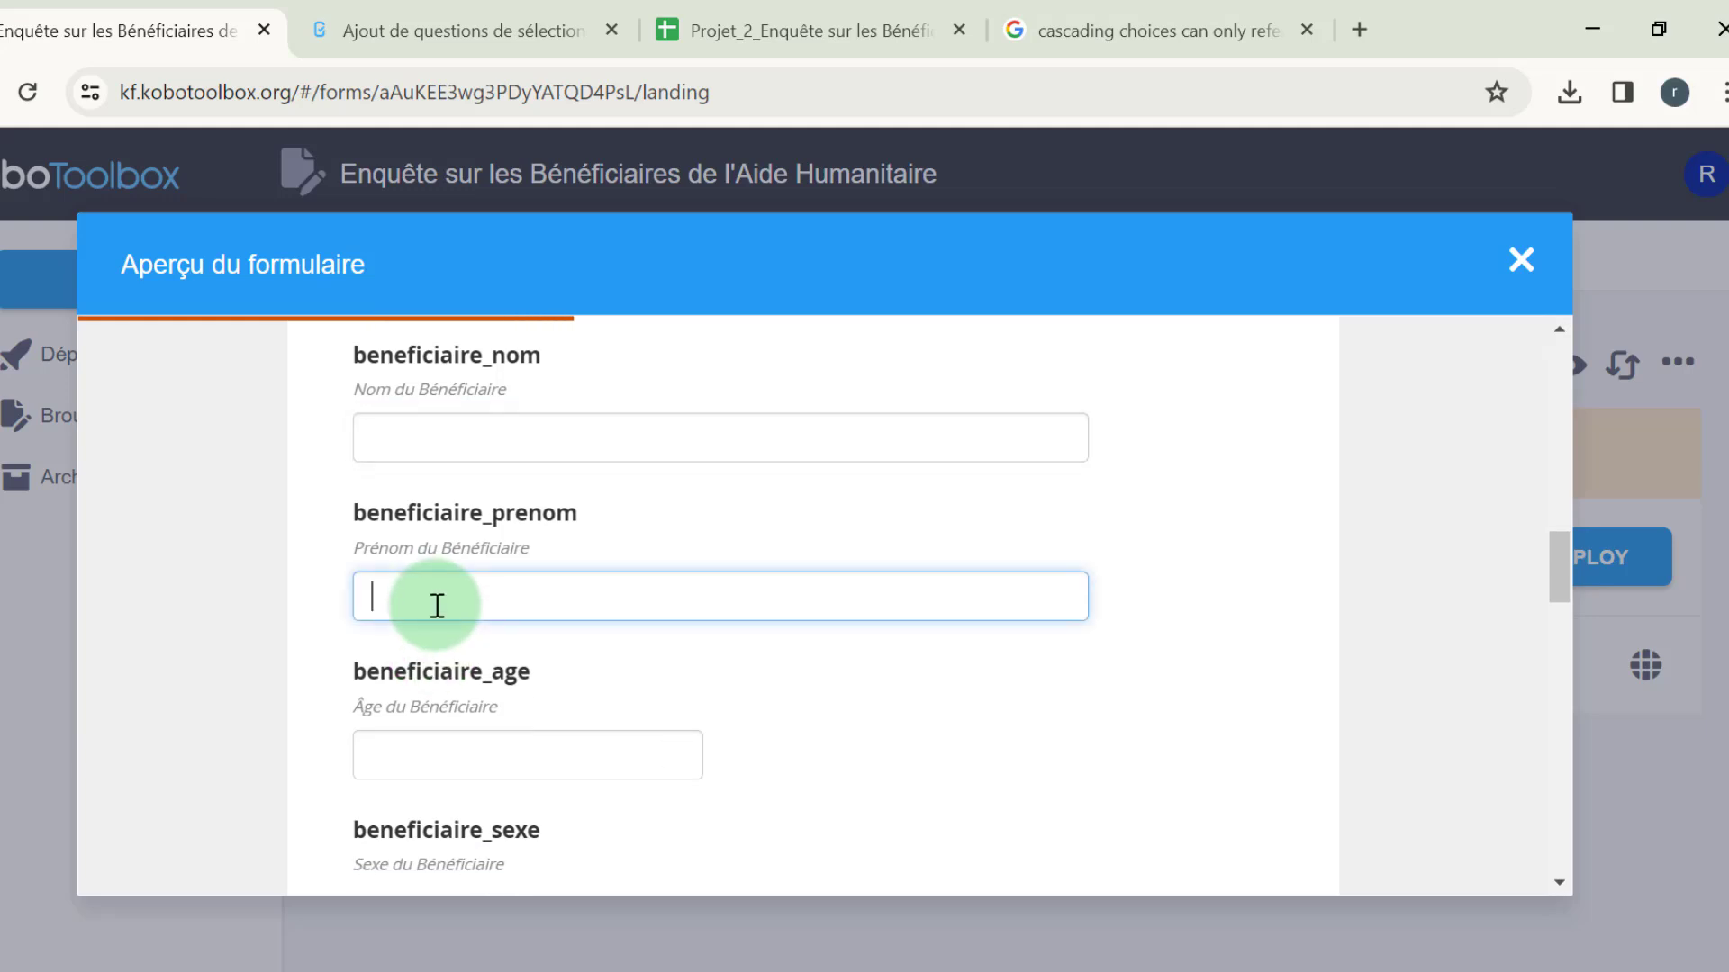
scroll(435, 605, down, 2)
click(436, 571)
Set beneficiaire_sexe to Femme and examine the beneficiaire_localisation text field
scroll(436, 579, down, 2)
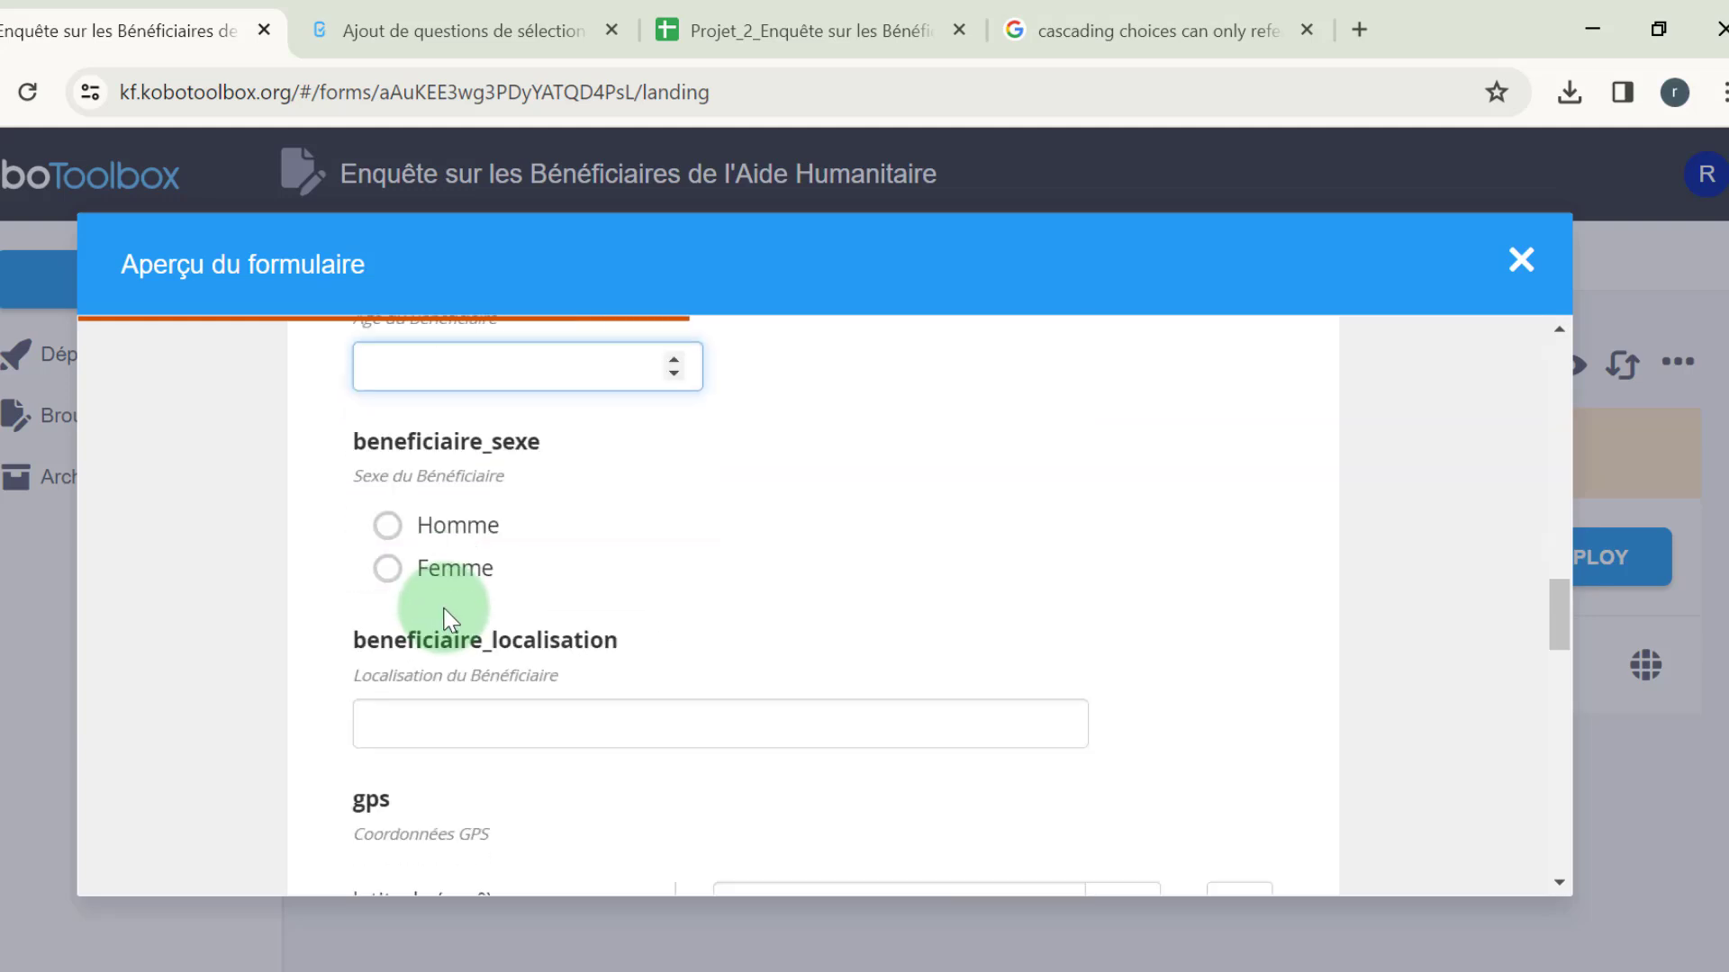
click(450, 532)
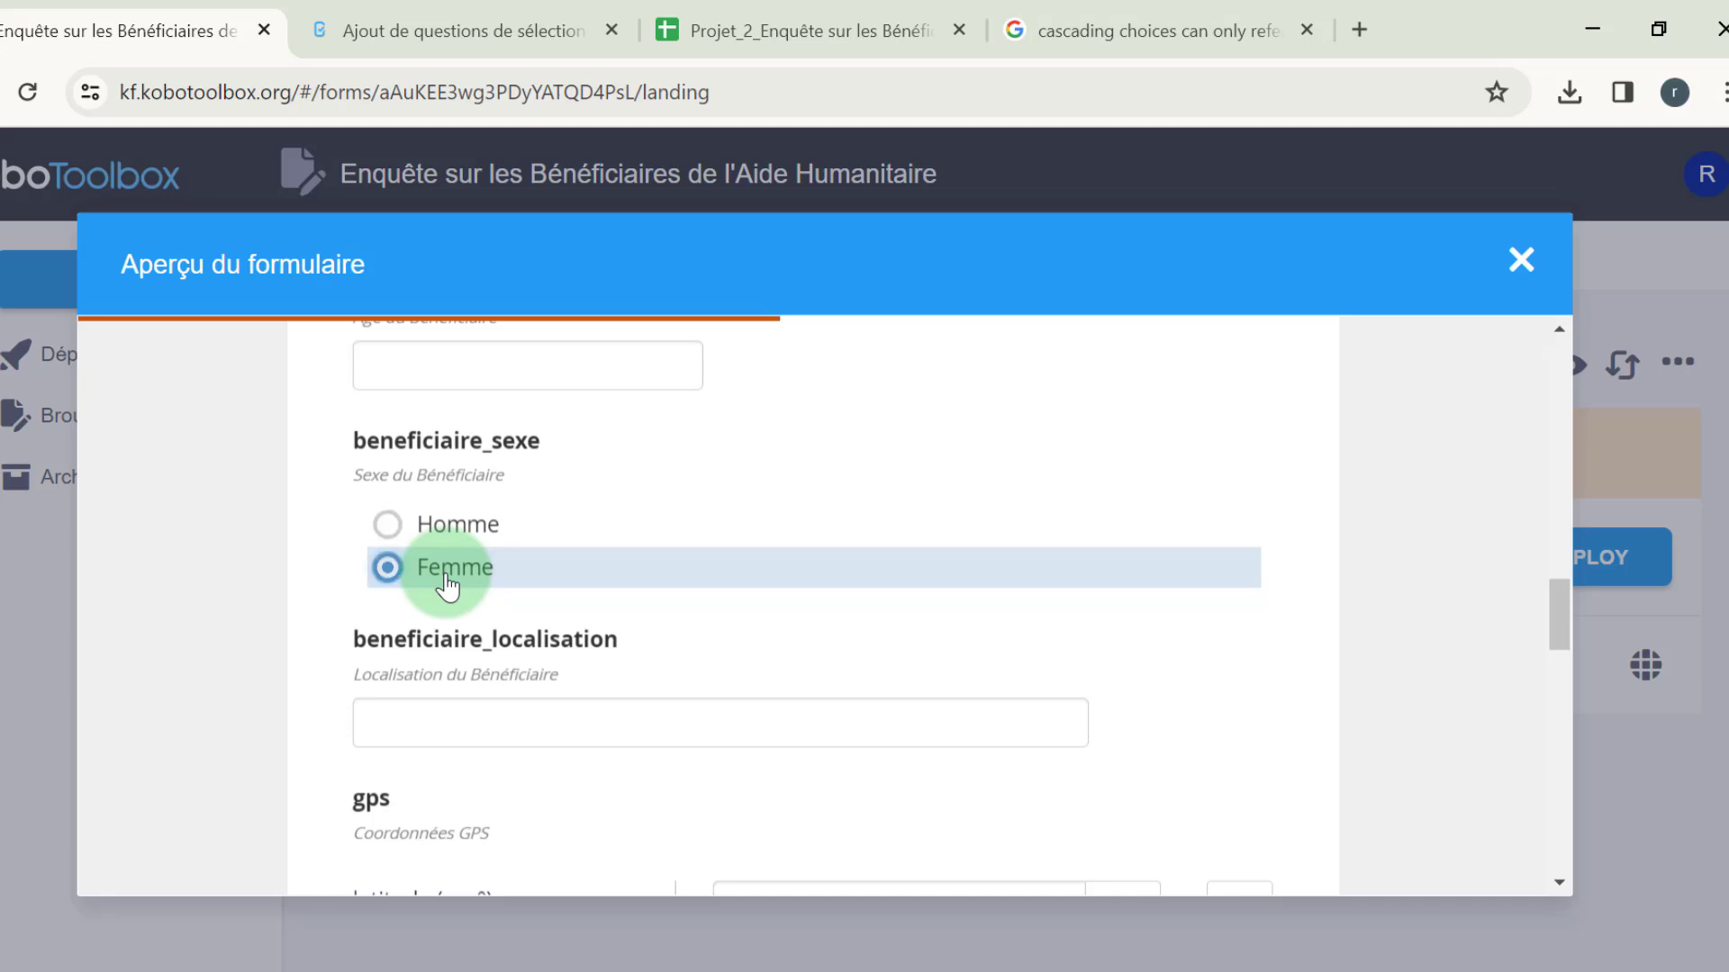
scroll(830, 589, down, 2)
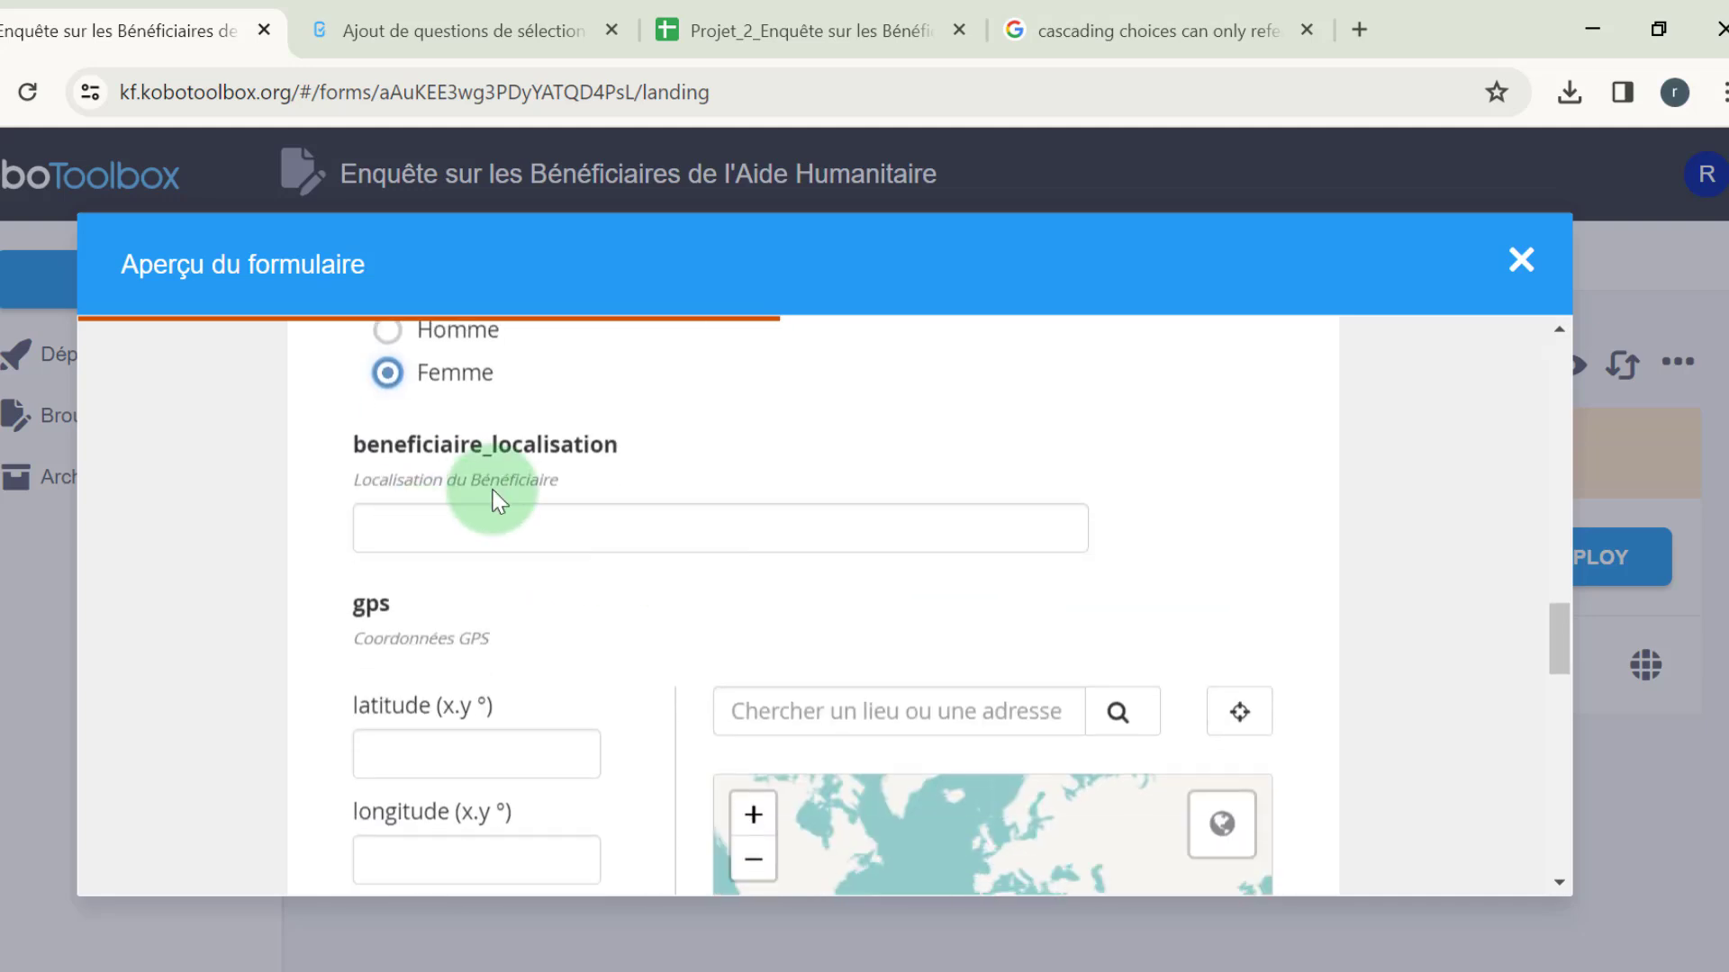
click(401, 528)
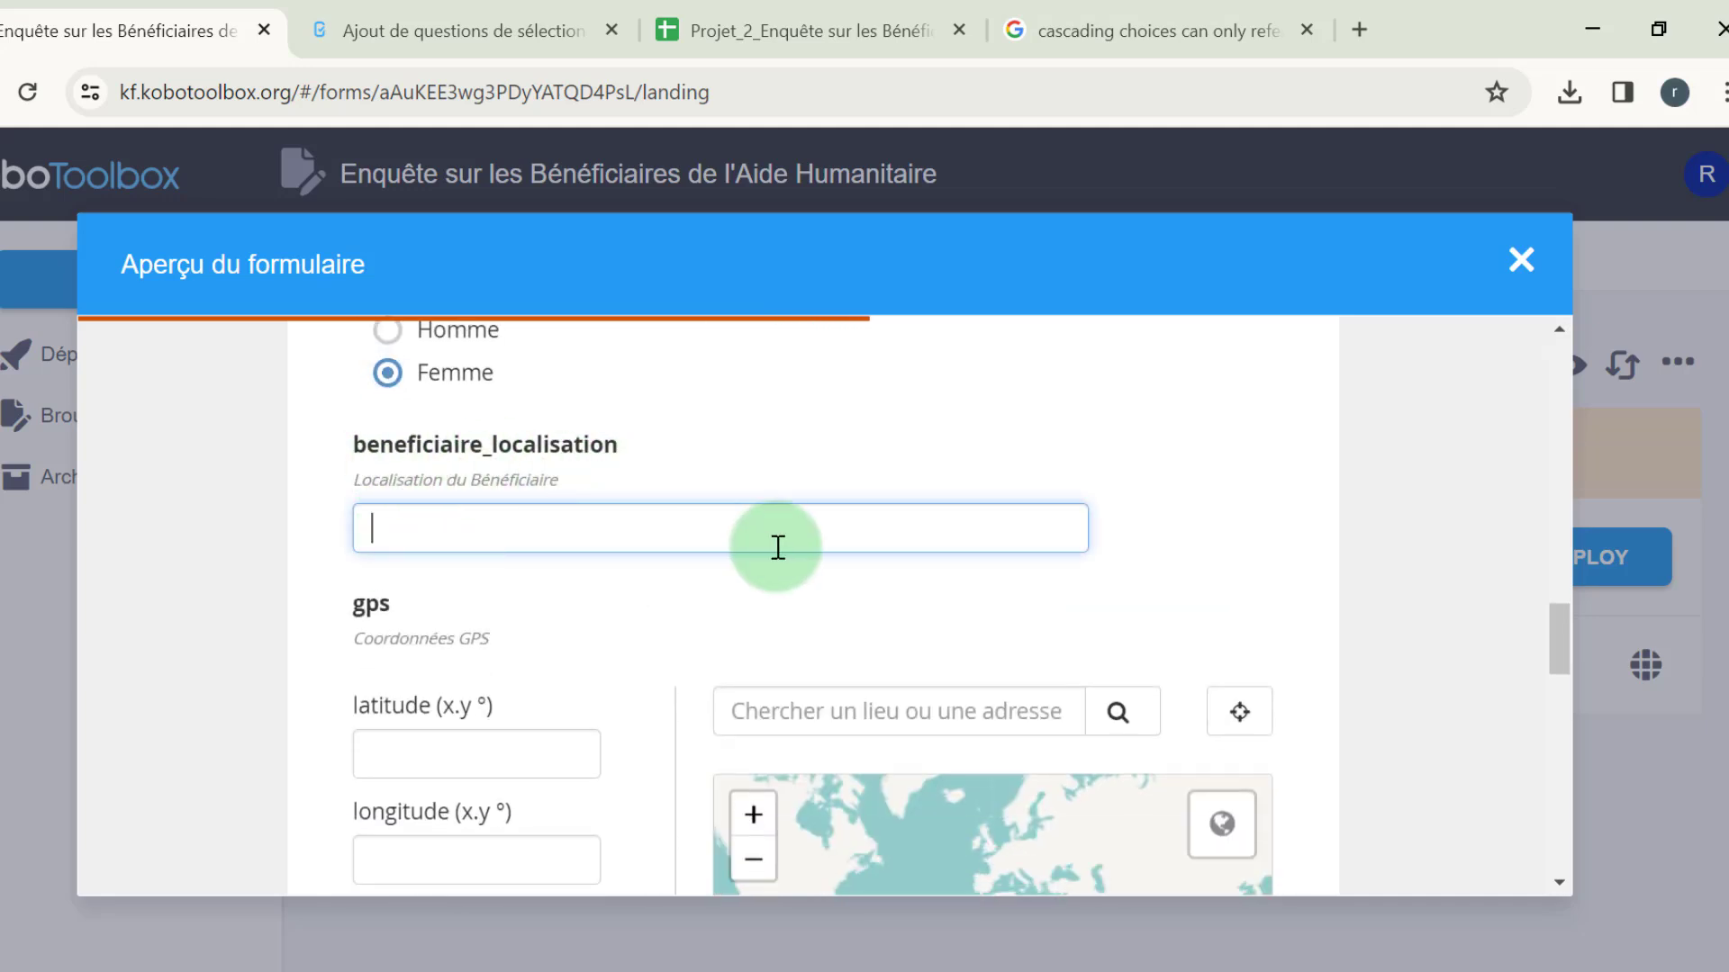
Examine the gps question's latitude and longitude fields without entering coordinates
scroll(540, 612, down, 2)
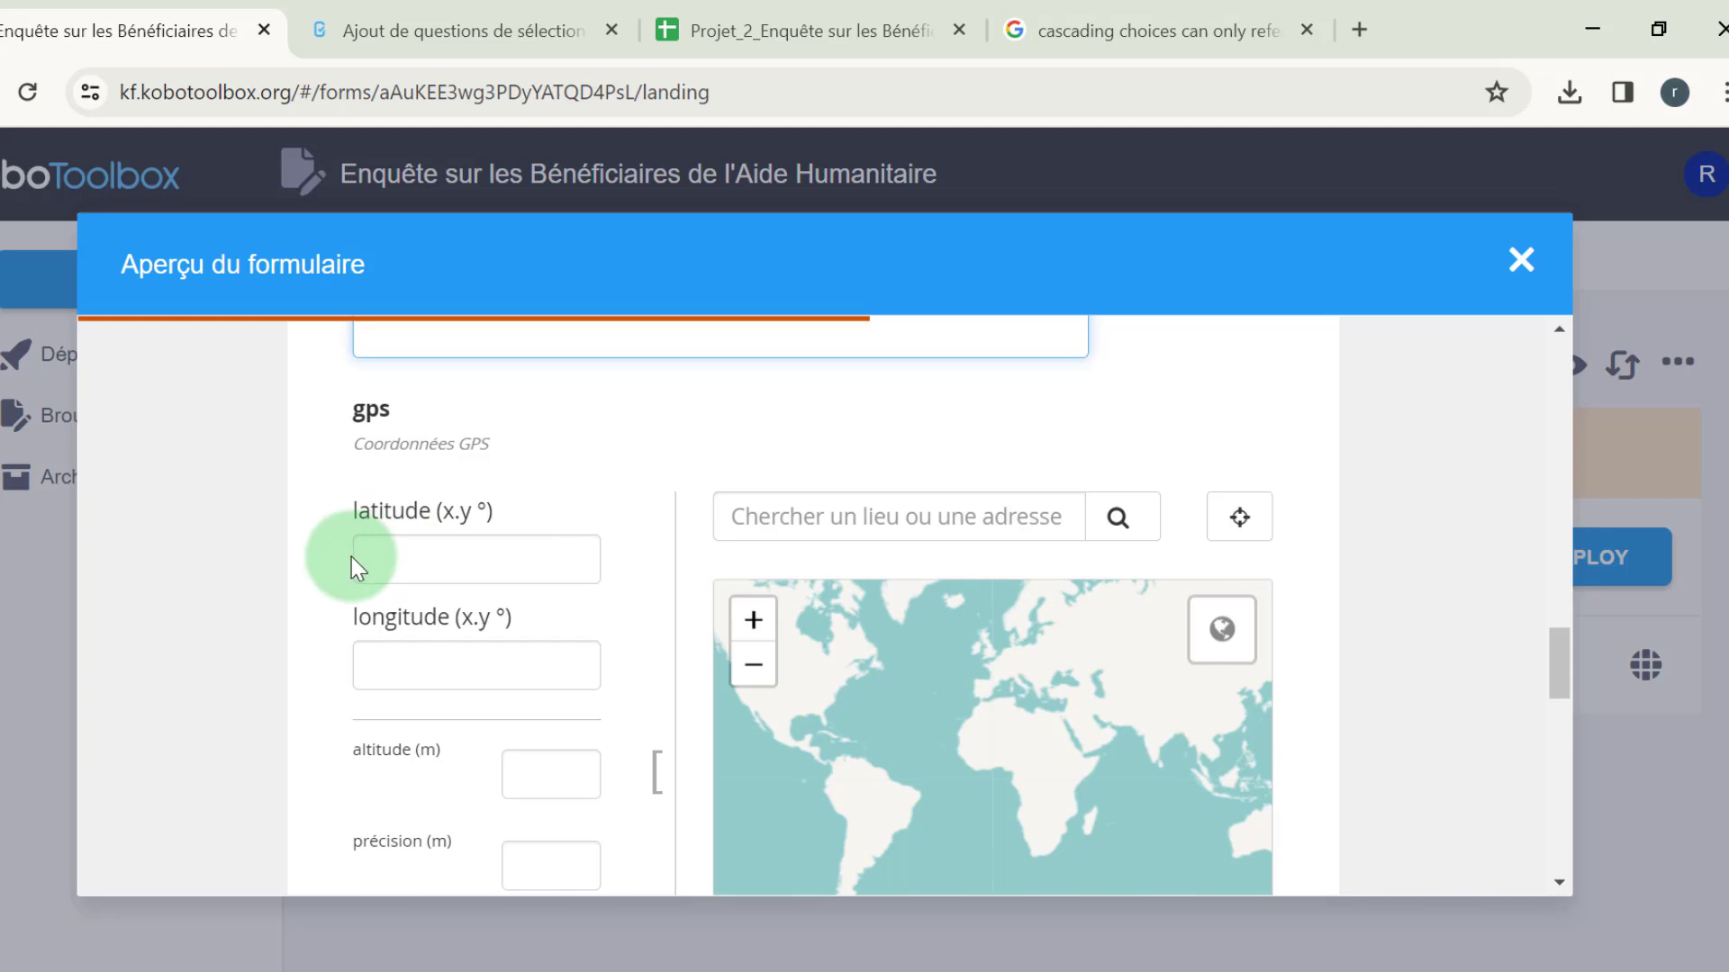
click(398, 558)
click(401, 661)
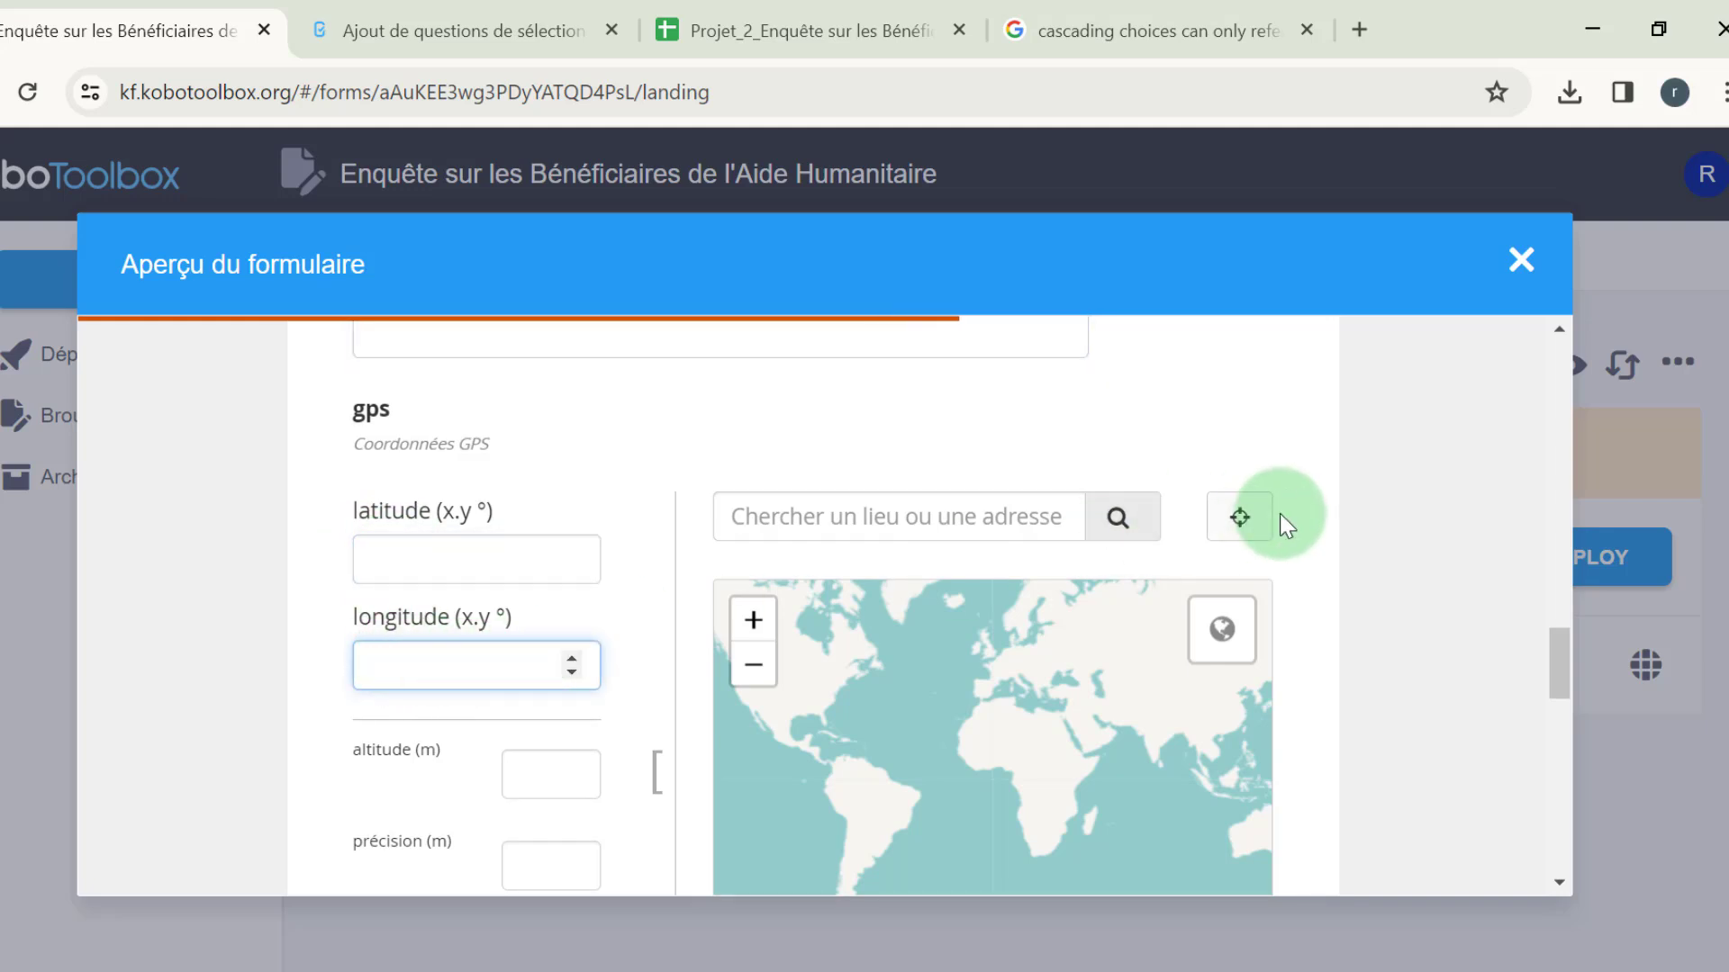
Request the current position in the gps question and examine its map around Brazzaville
click(1237, 520)
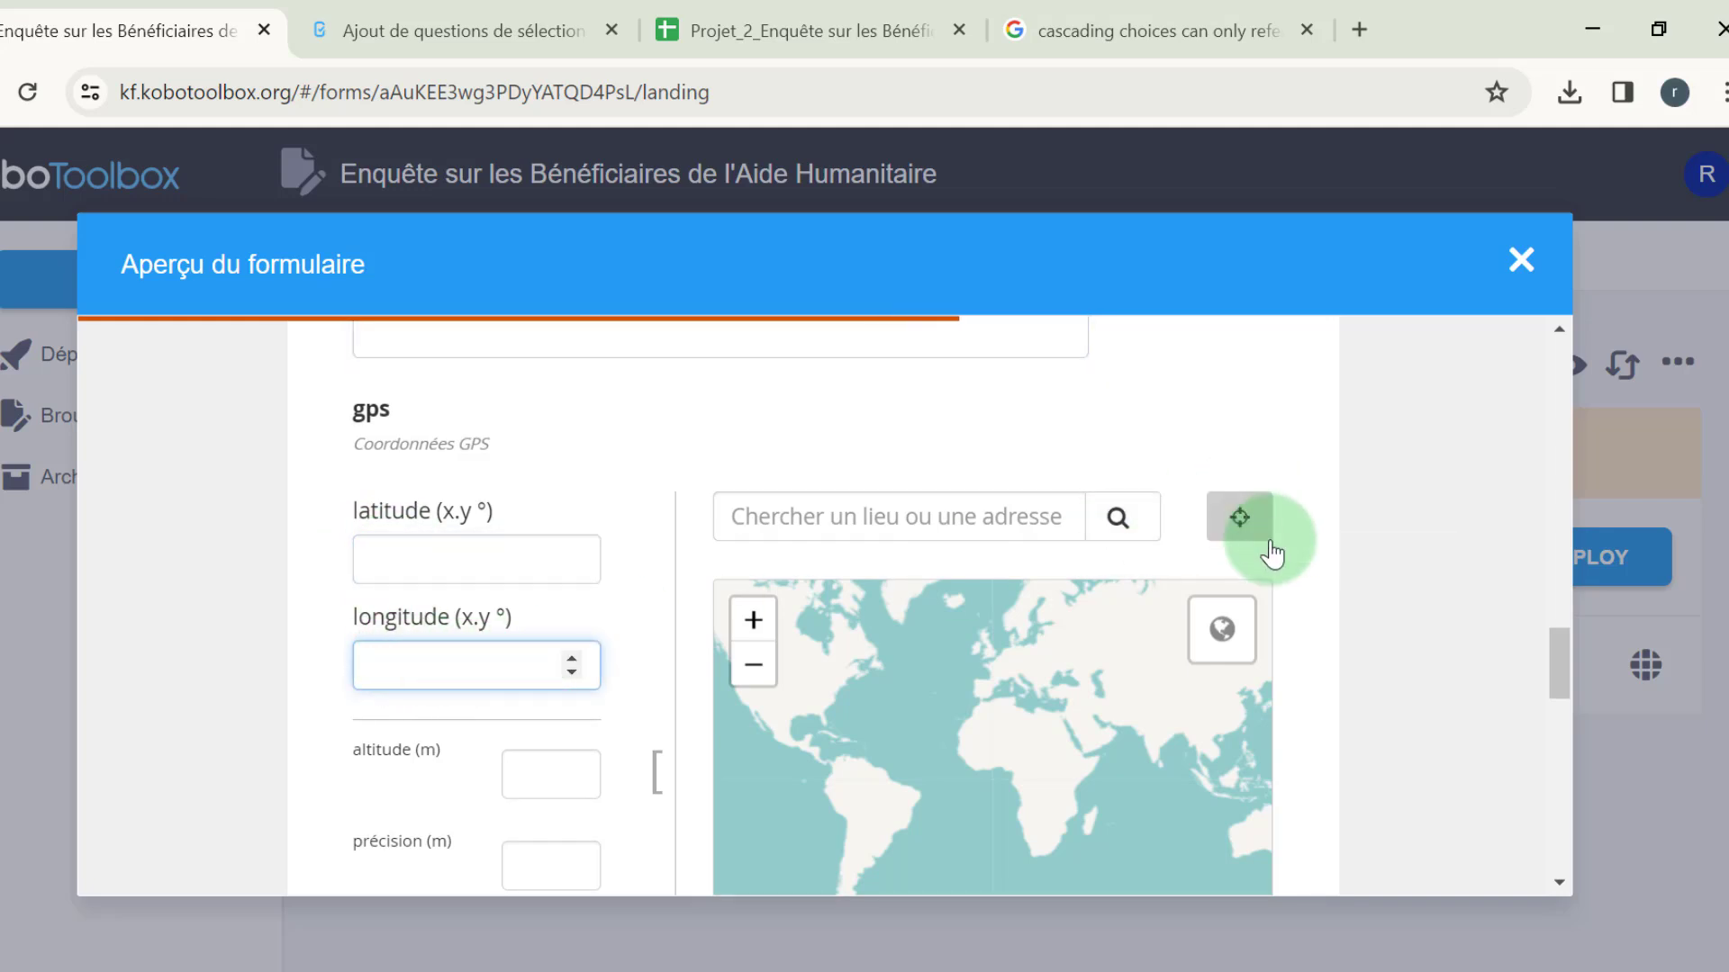
scroll(1273, 560, down, 2)
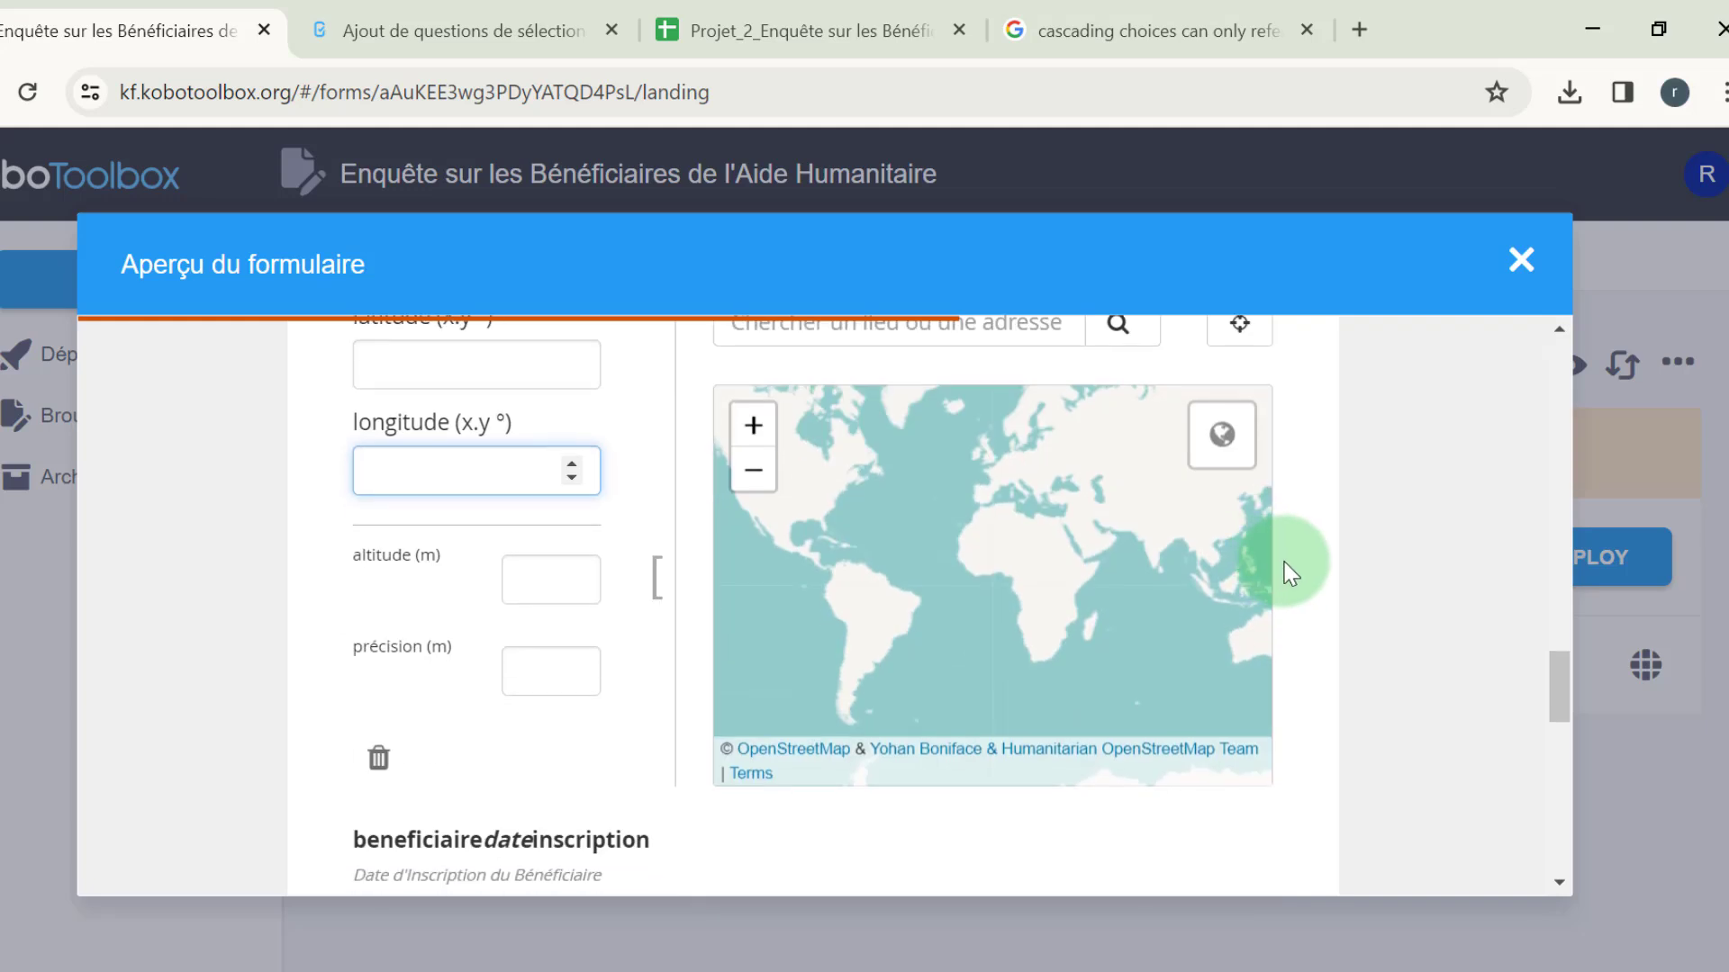
scroll(1034, 574, up, 5)
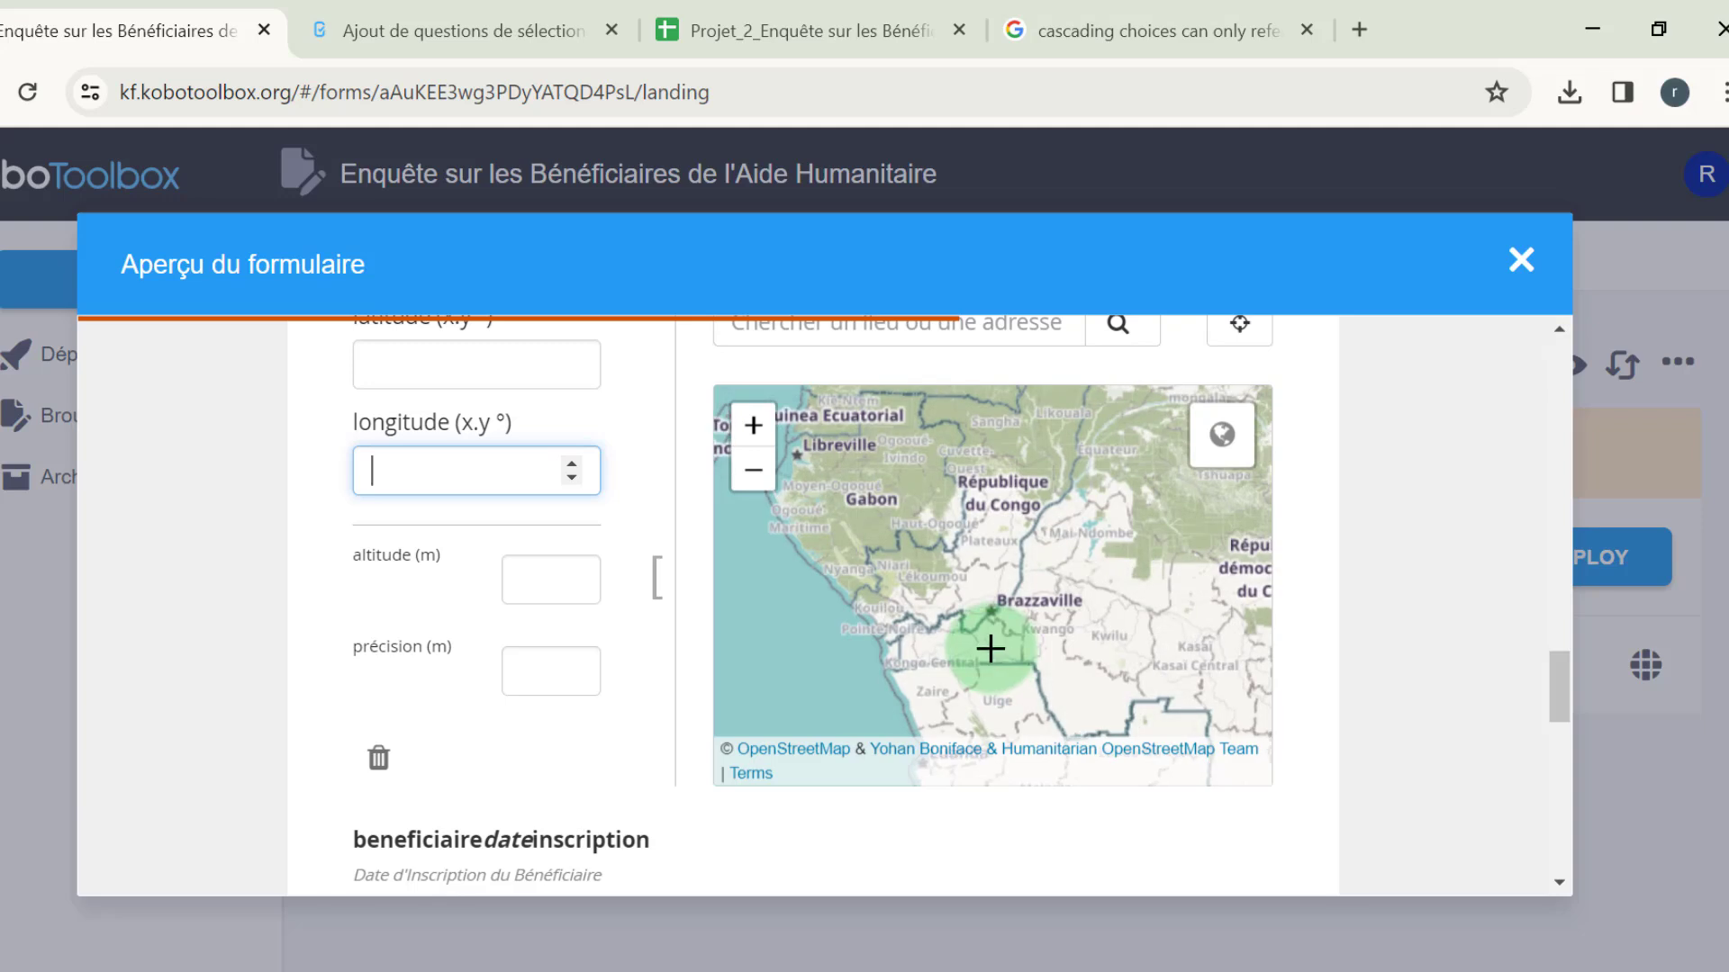
scroll(994, 652, up, 2)
scroll(1011, 570, up, 1)
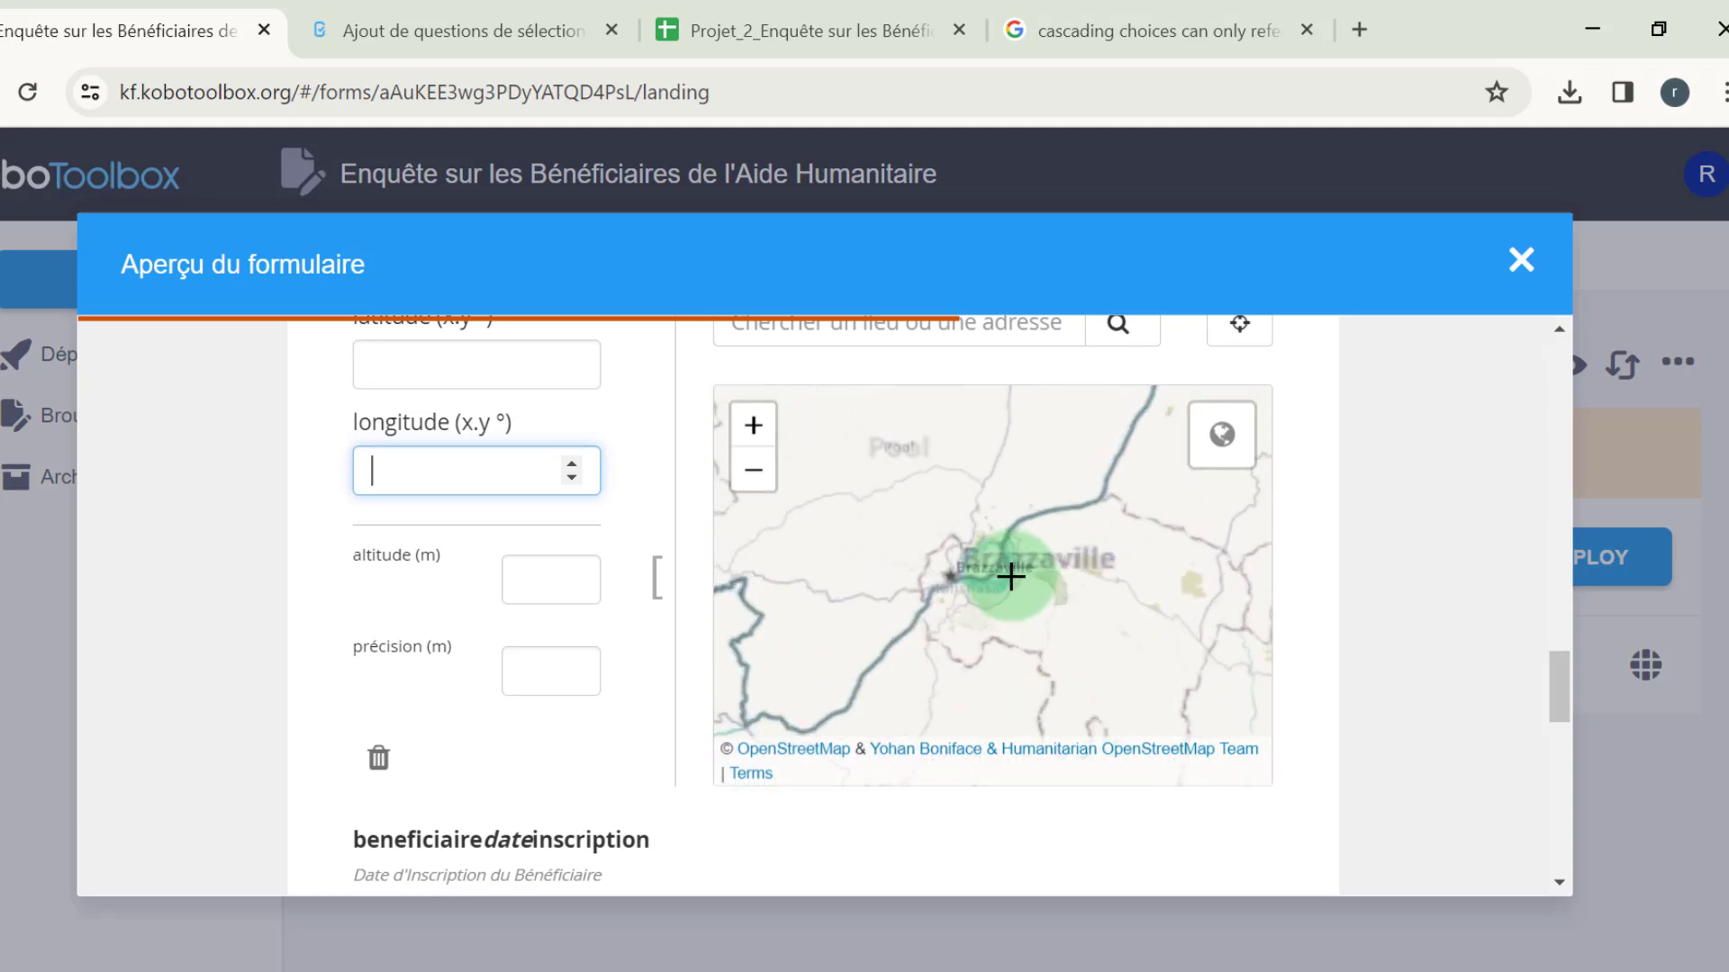
Select Riz, Maïs and Blé as the main crops in the cultures question
scroll(688, 797, down, 4)
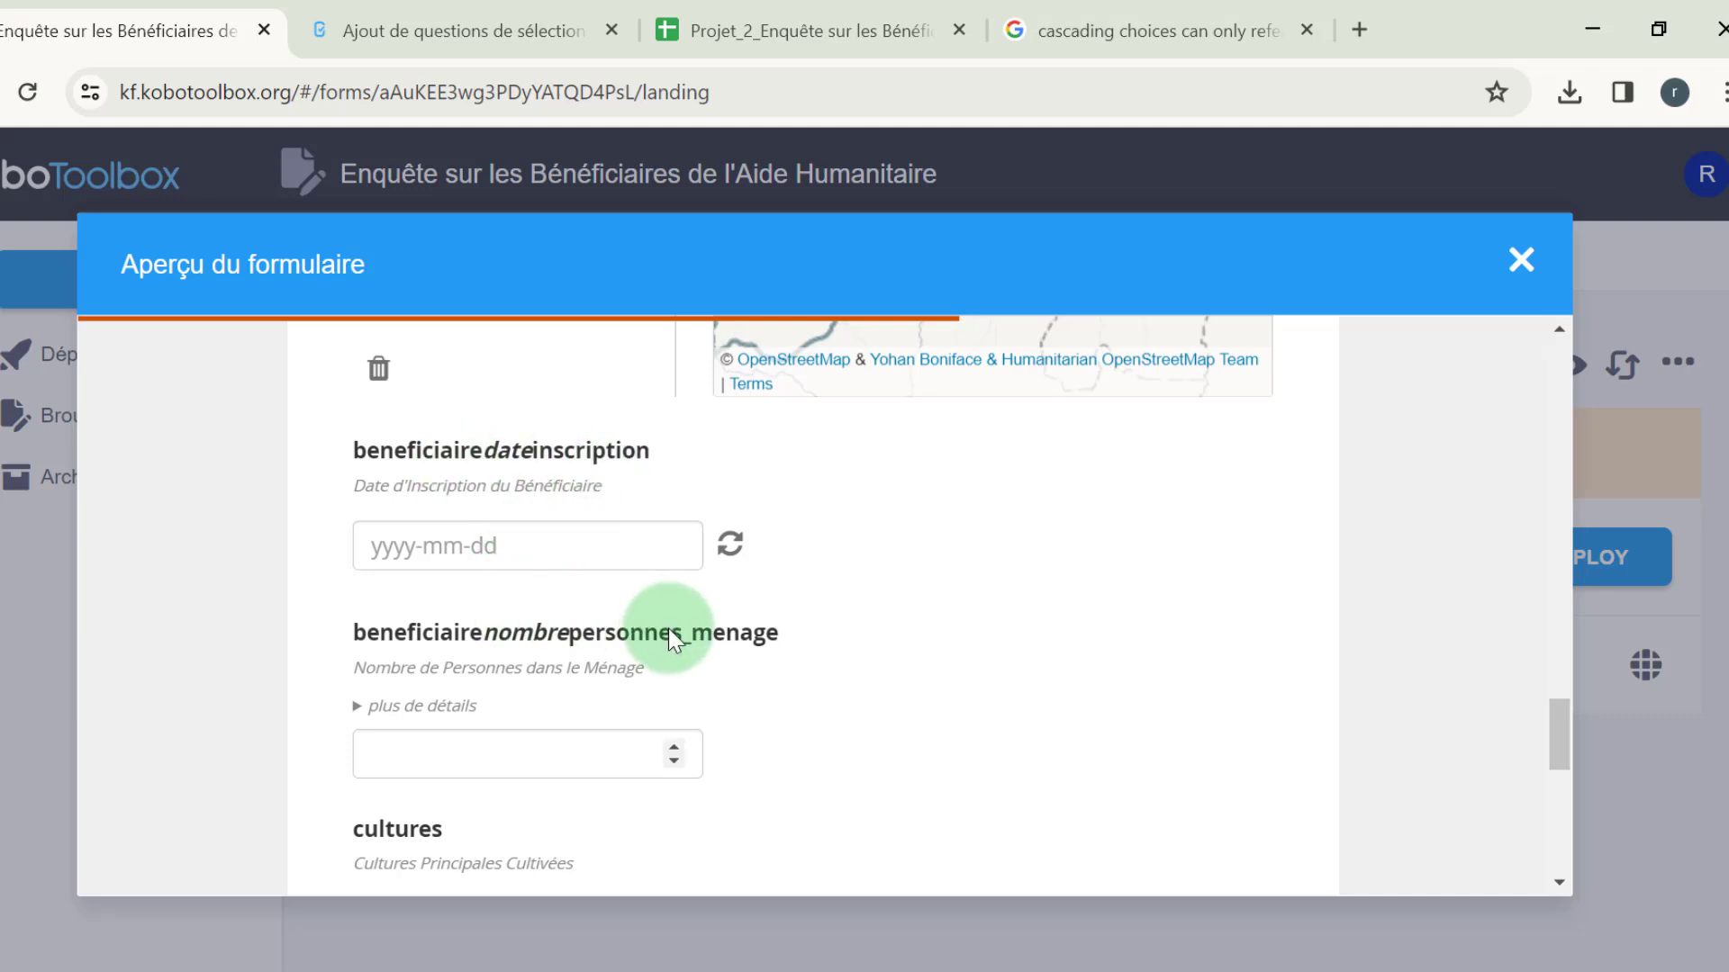
scroll(668, 629, down, 2)
scroll(448, 734, down, 4)
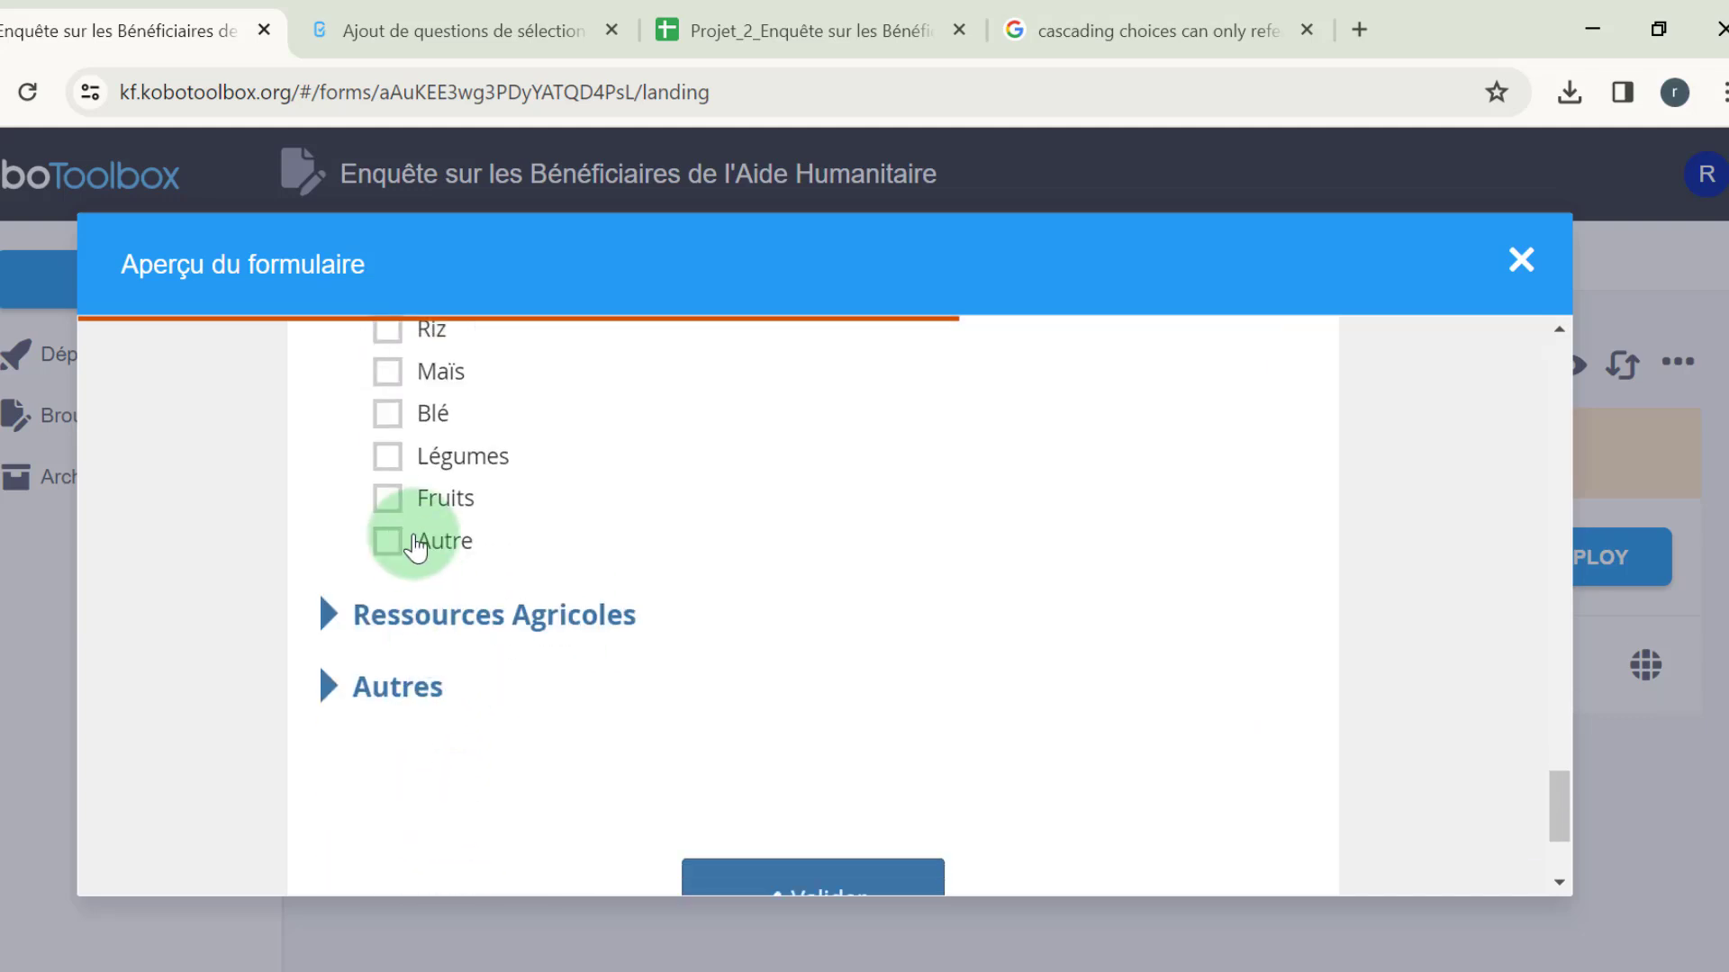
scroll(360, 536, up, 2)
click(387, 529)
click(387, 567)
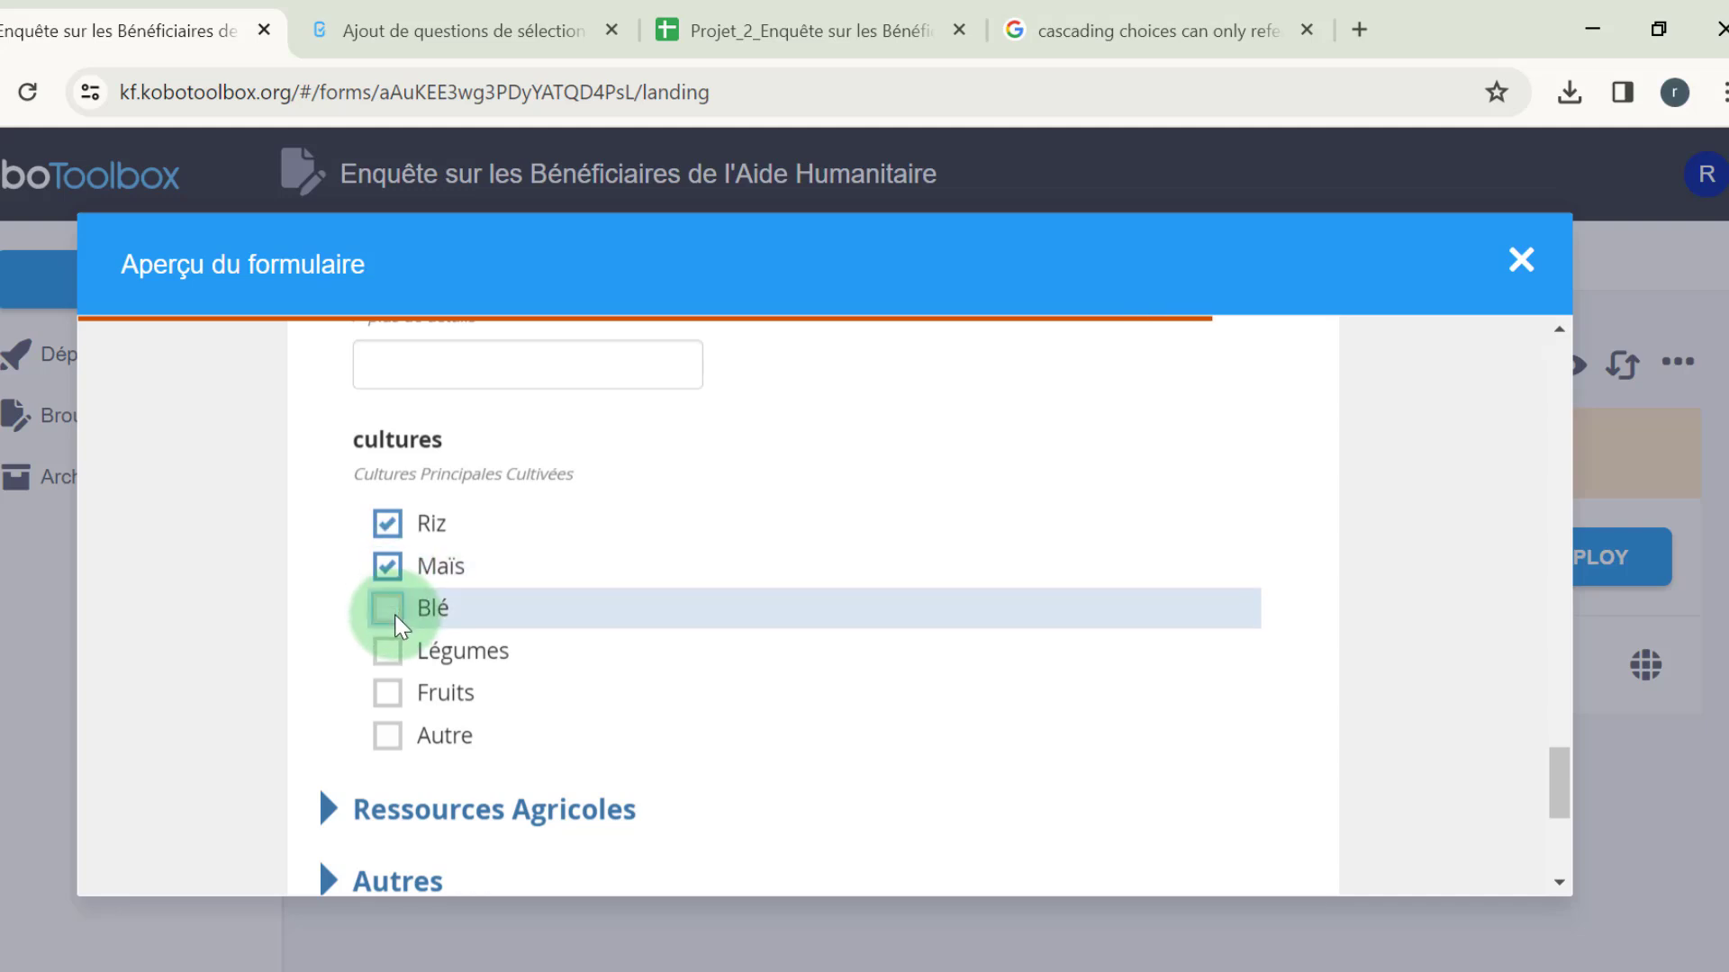
click(387, 607)
Expand Ressources Agricoles and fill in the first resource with name terrain, quantity 5 and availability Suffisante
scroll(468, 640, down, 2)
click(324, 613)
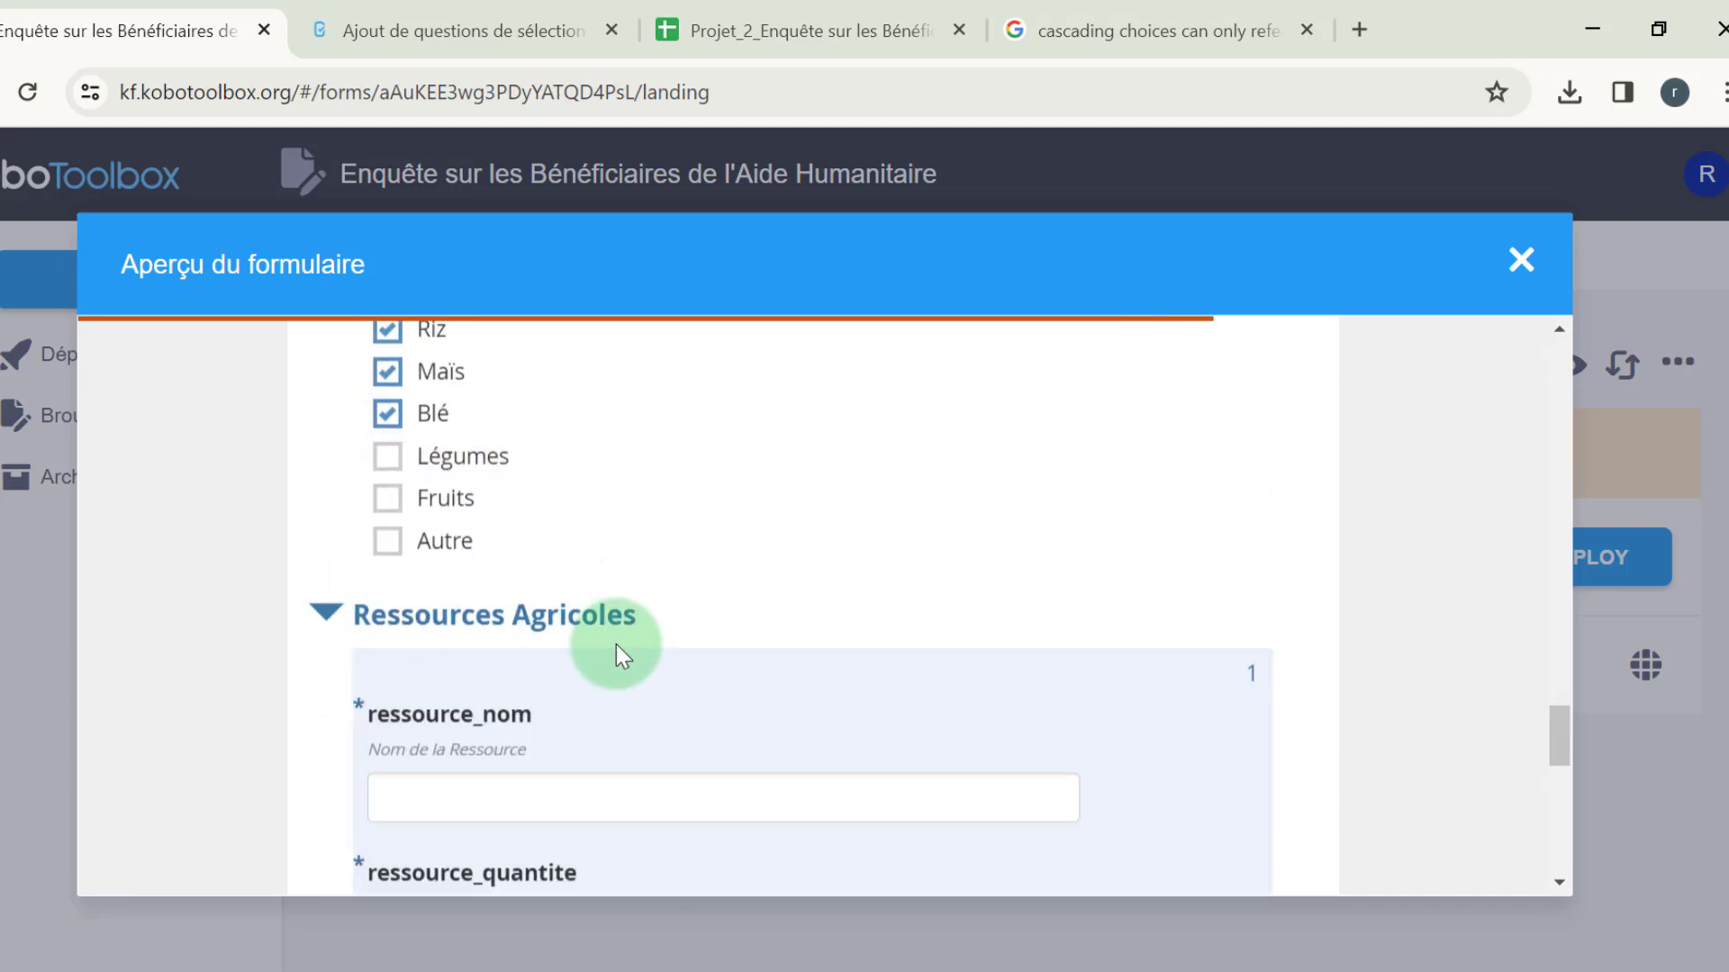
scroll(576, 625, down, 2)
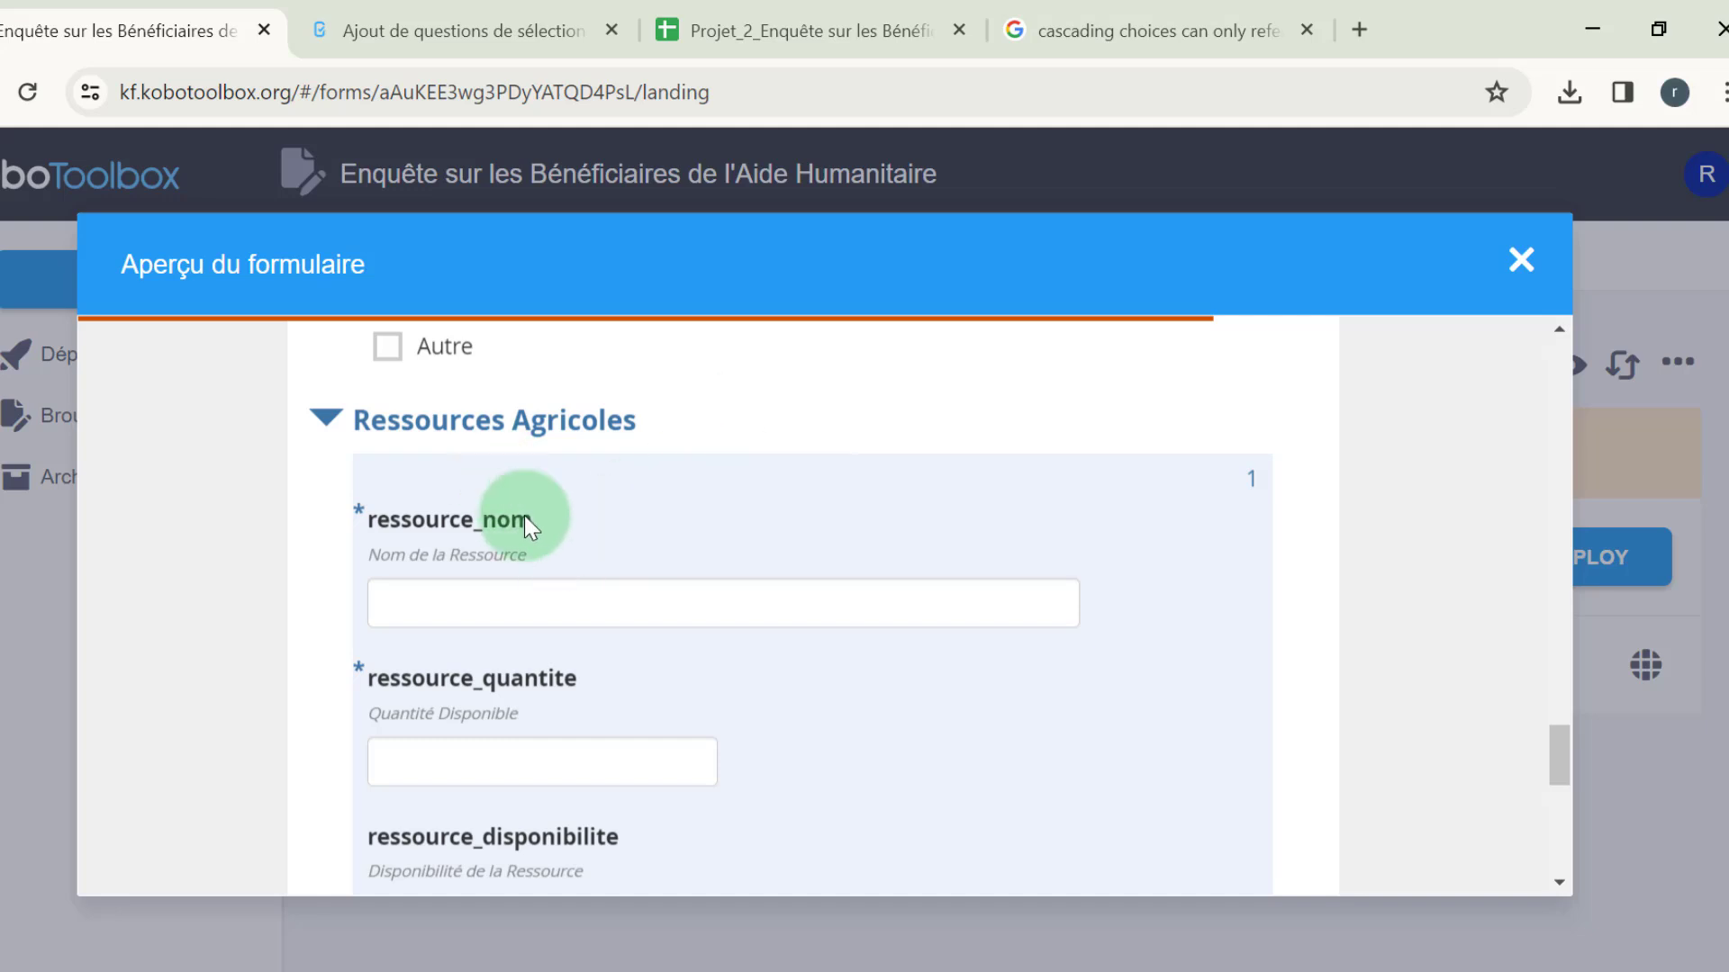
click(522, 614)
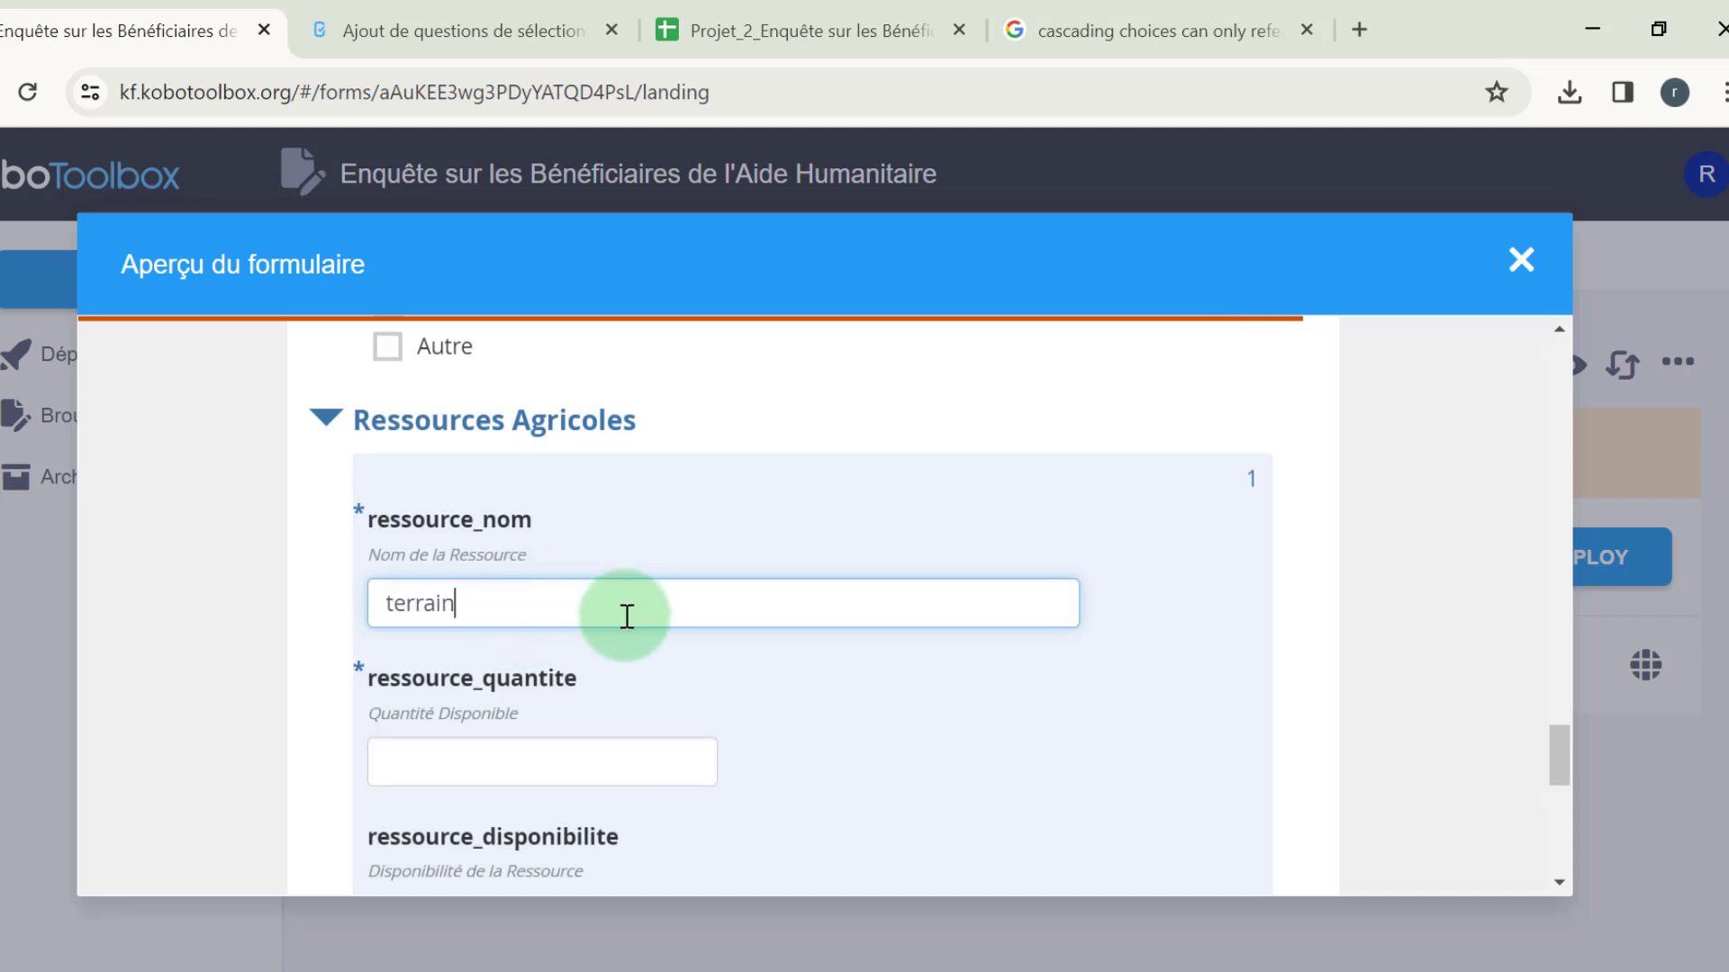
click(519, 756)
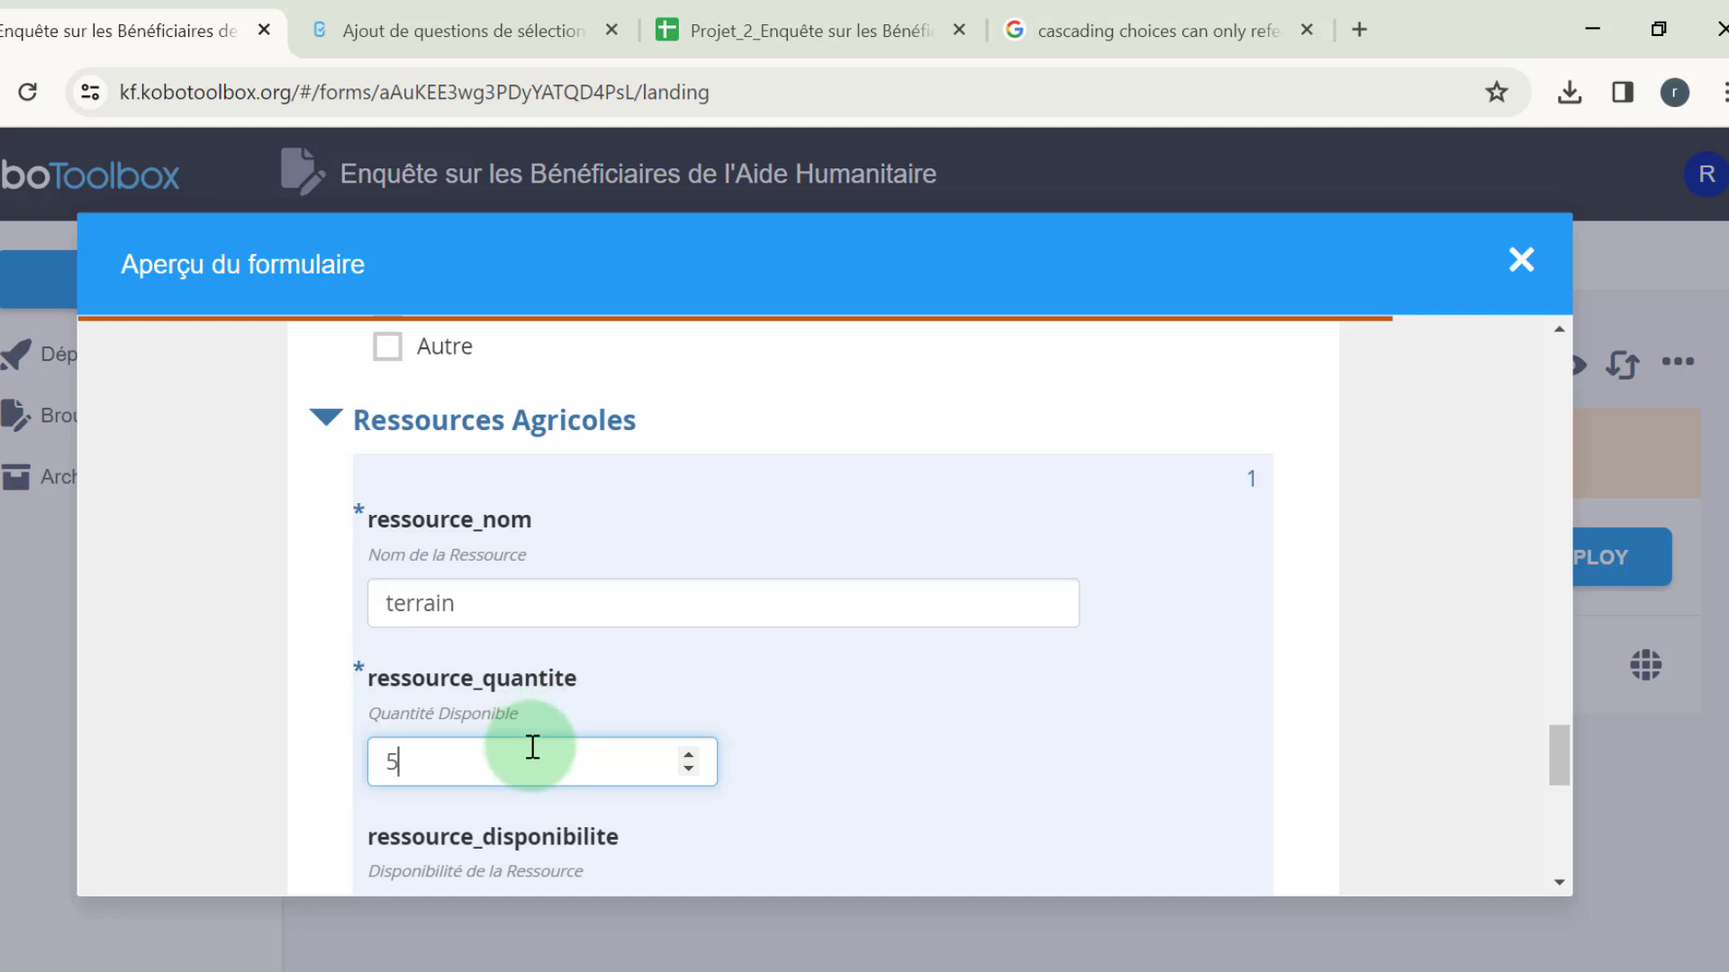
scroll(540, 747, down, 2)
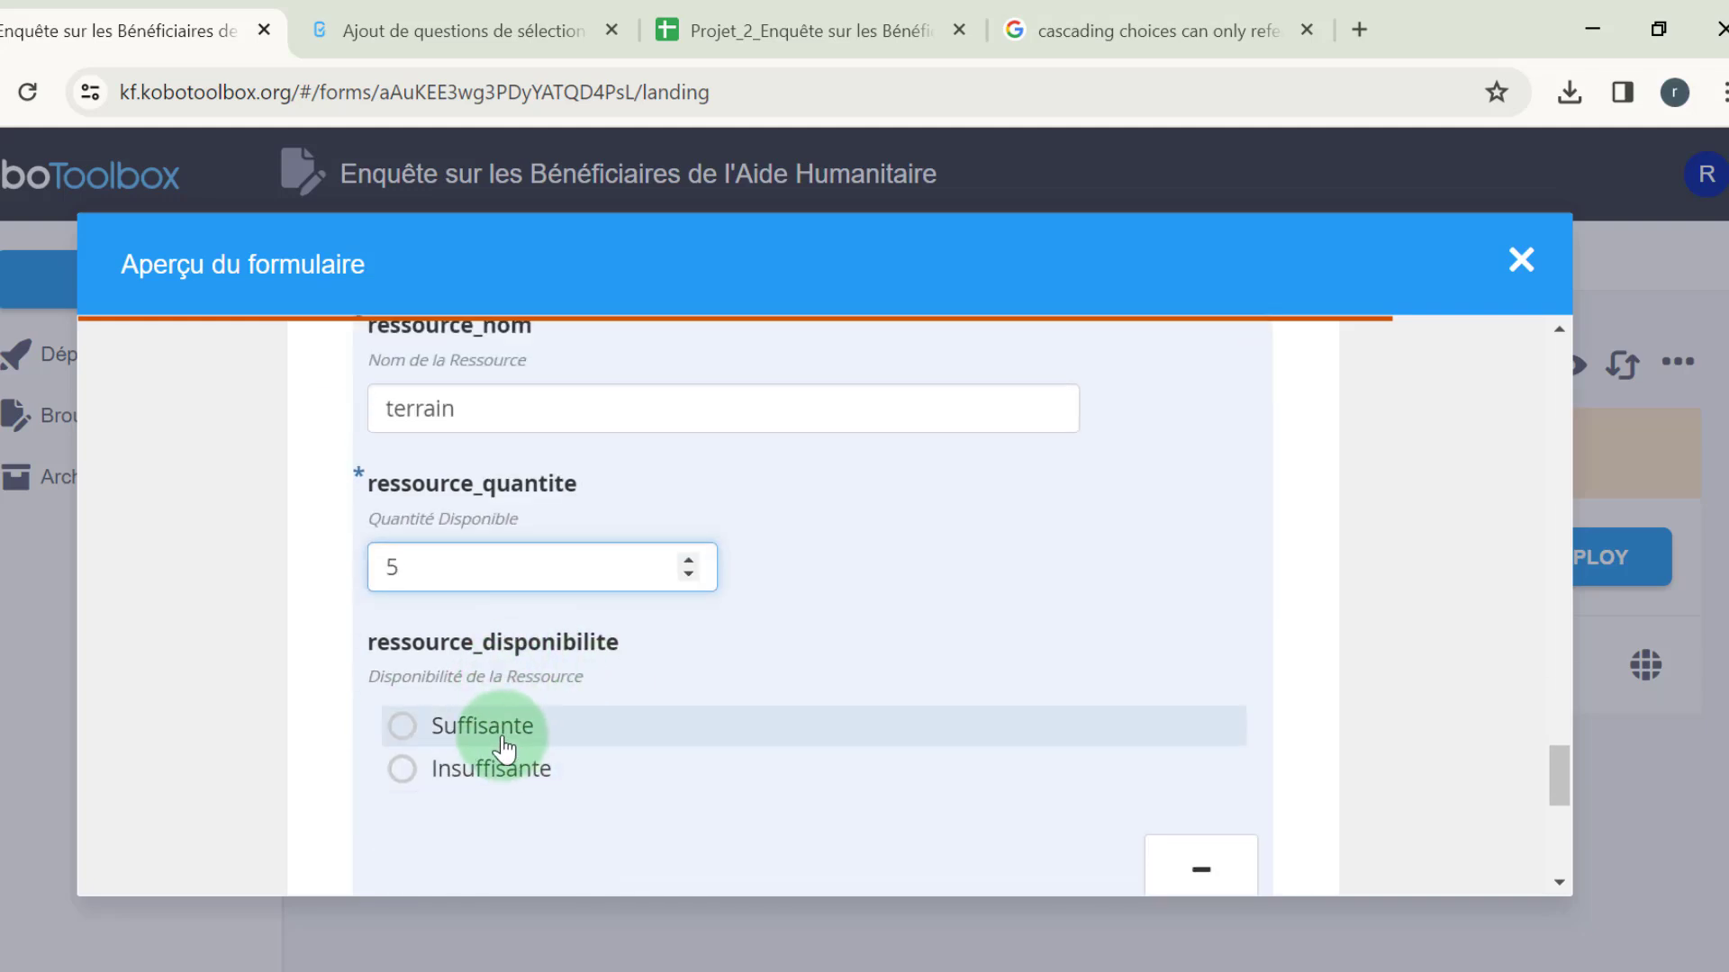
click(666, 734)
Add two more blank resource entries to the Ressources Agricoles repeat group
scroll(921, 760, down, 4)
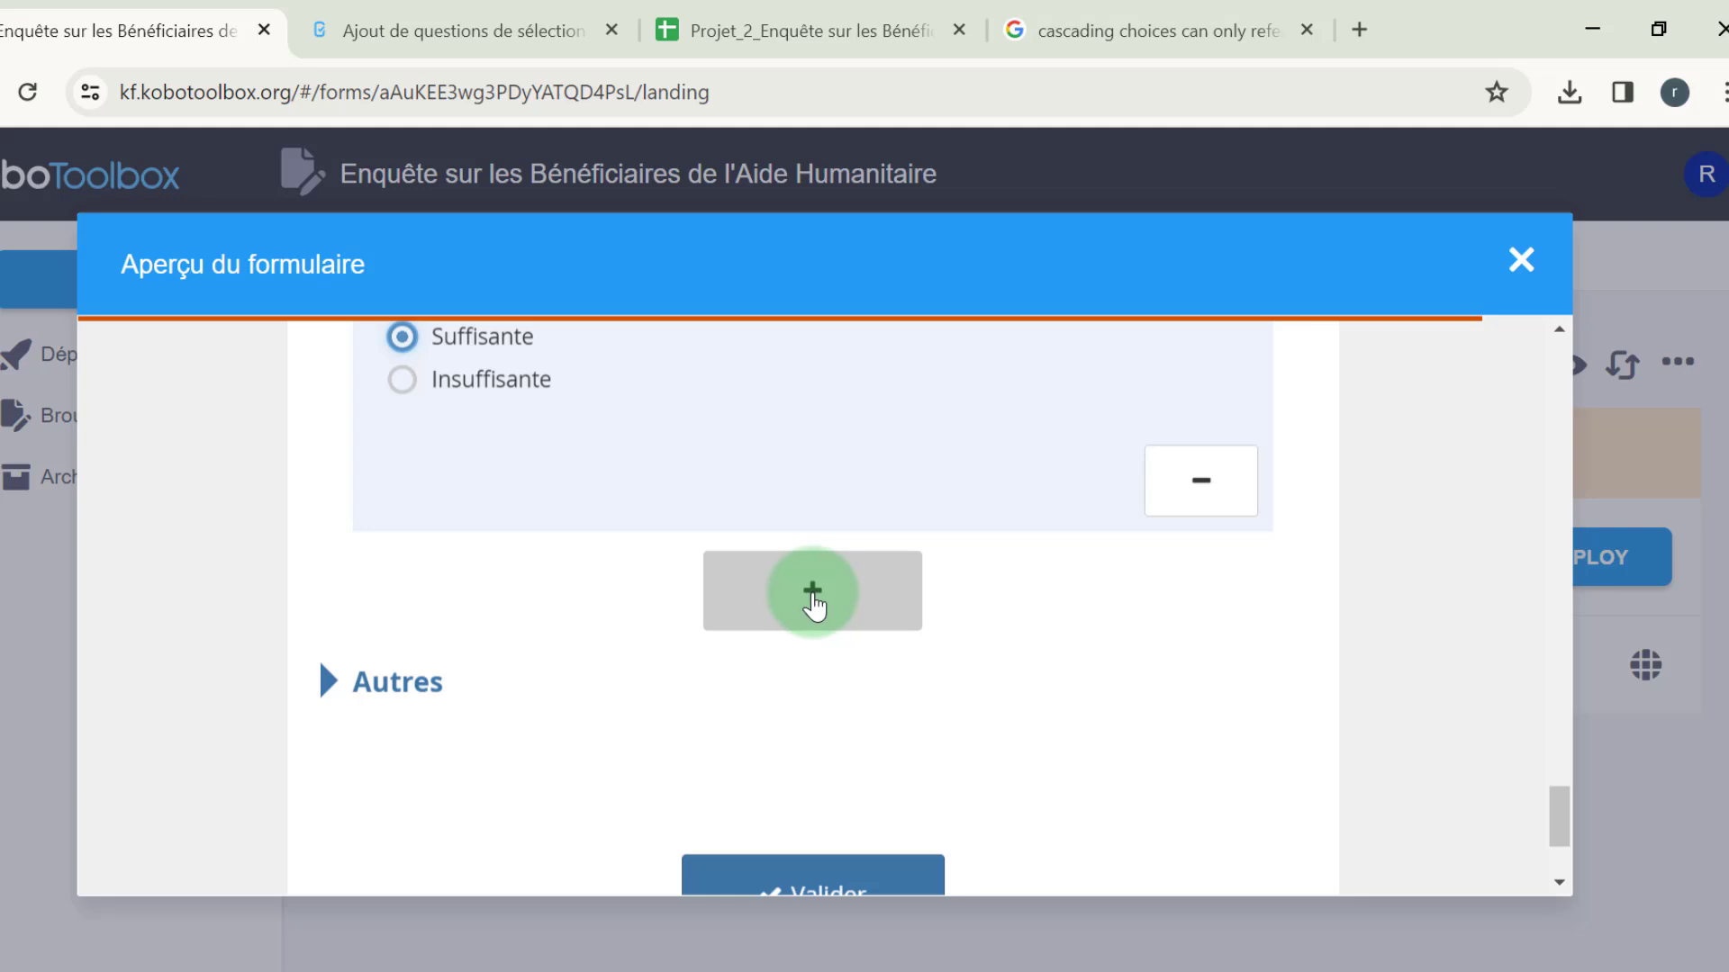
click(813, 602)
scroll(615, 660, down, 4)
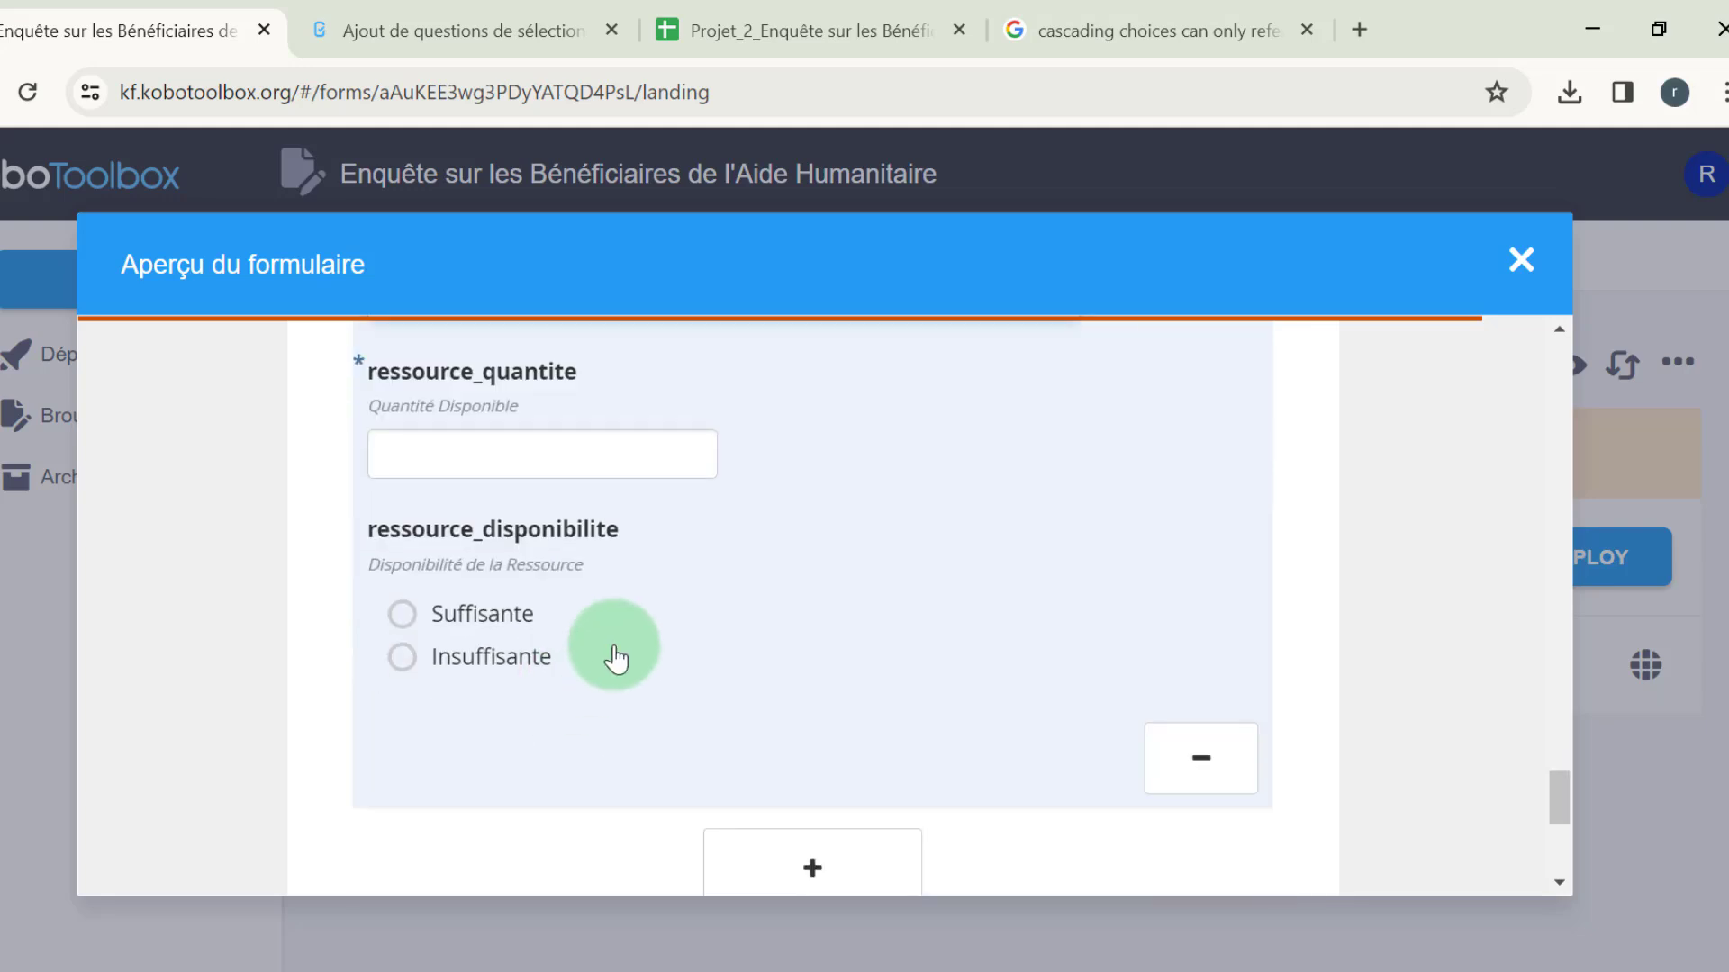
scroll(640, 667, down, 2)
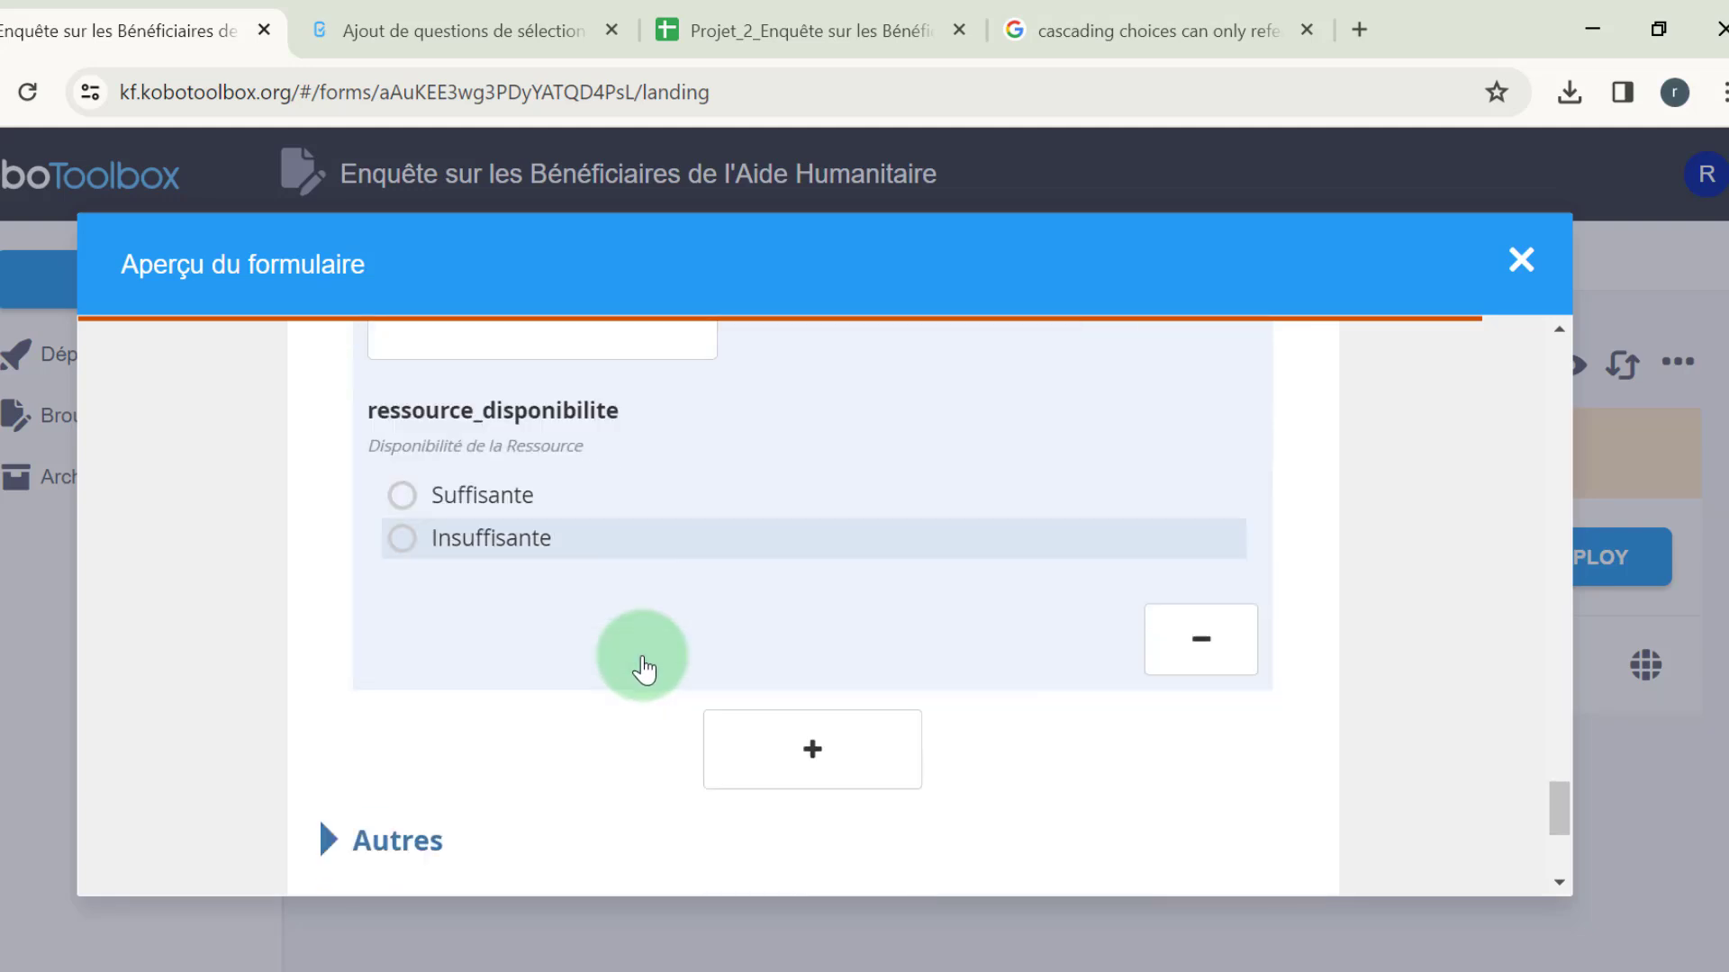
click(812, 679)
Expand the Autres section and show the additional details of the besoins_supplementaires question, leaving its text field empty
scroll(879, 693, down, 4)
scroll(880, 700, down, 4)
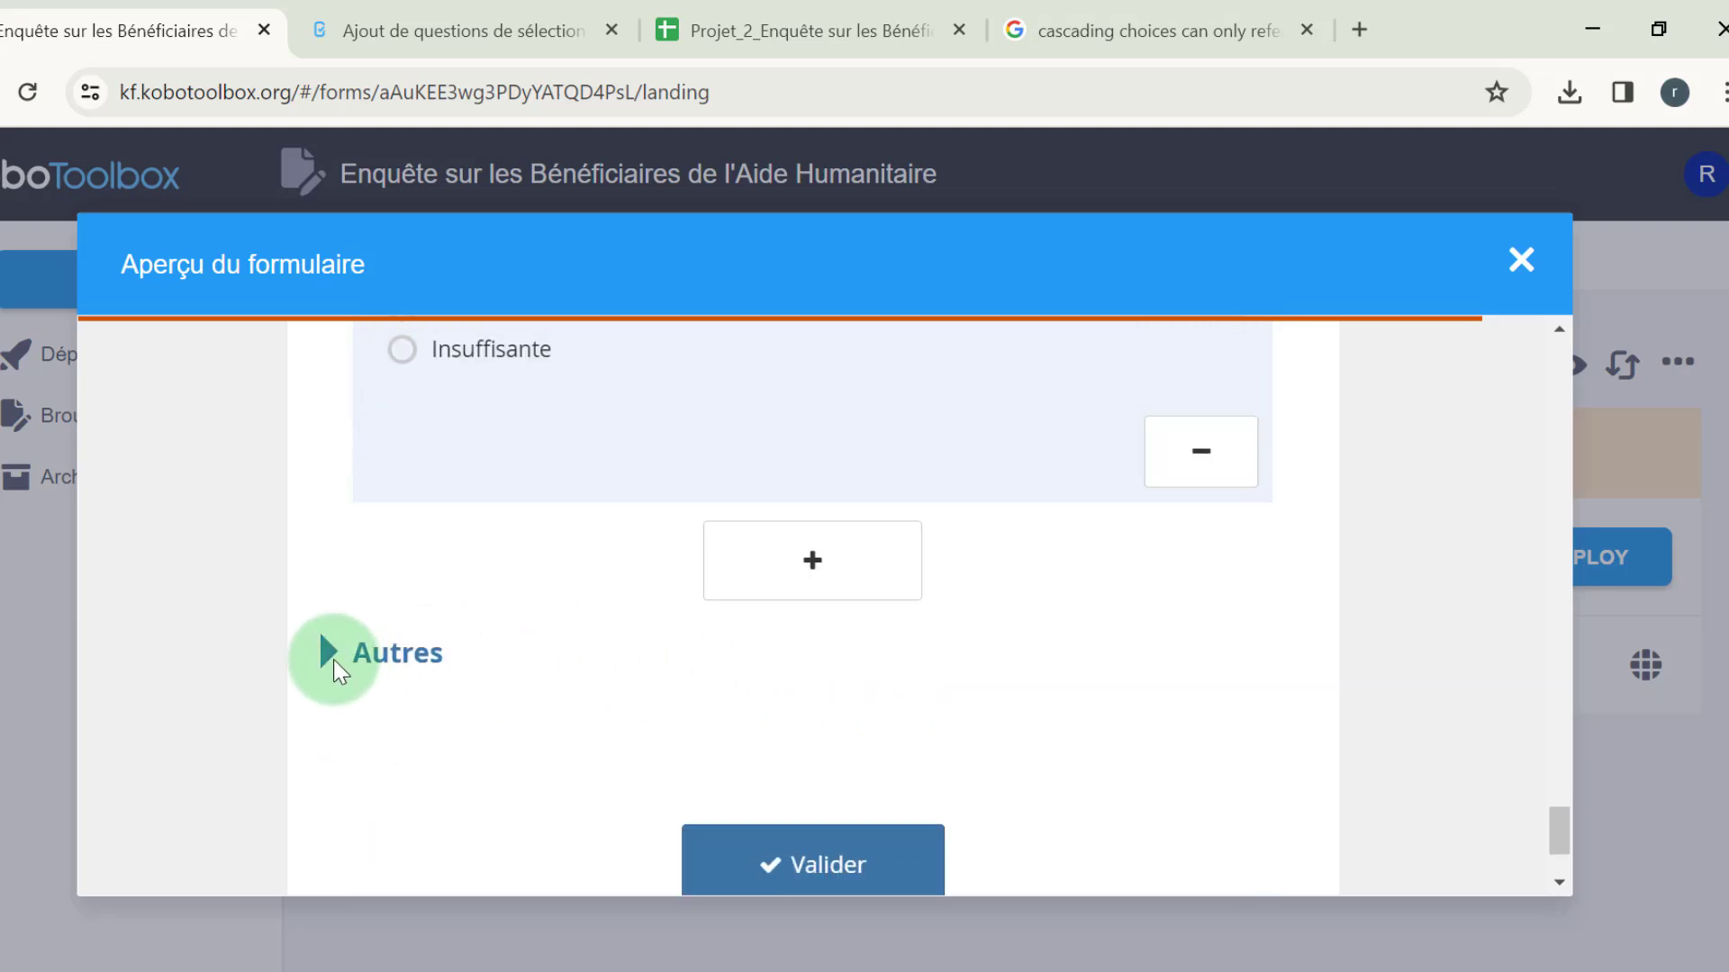
click(328, 650)
scroll(519, 684, down, 4)
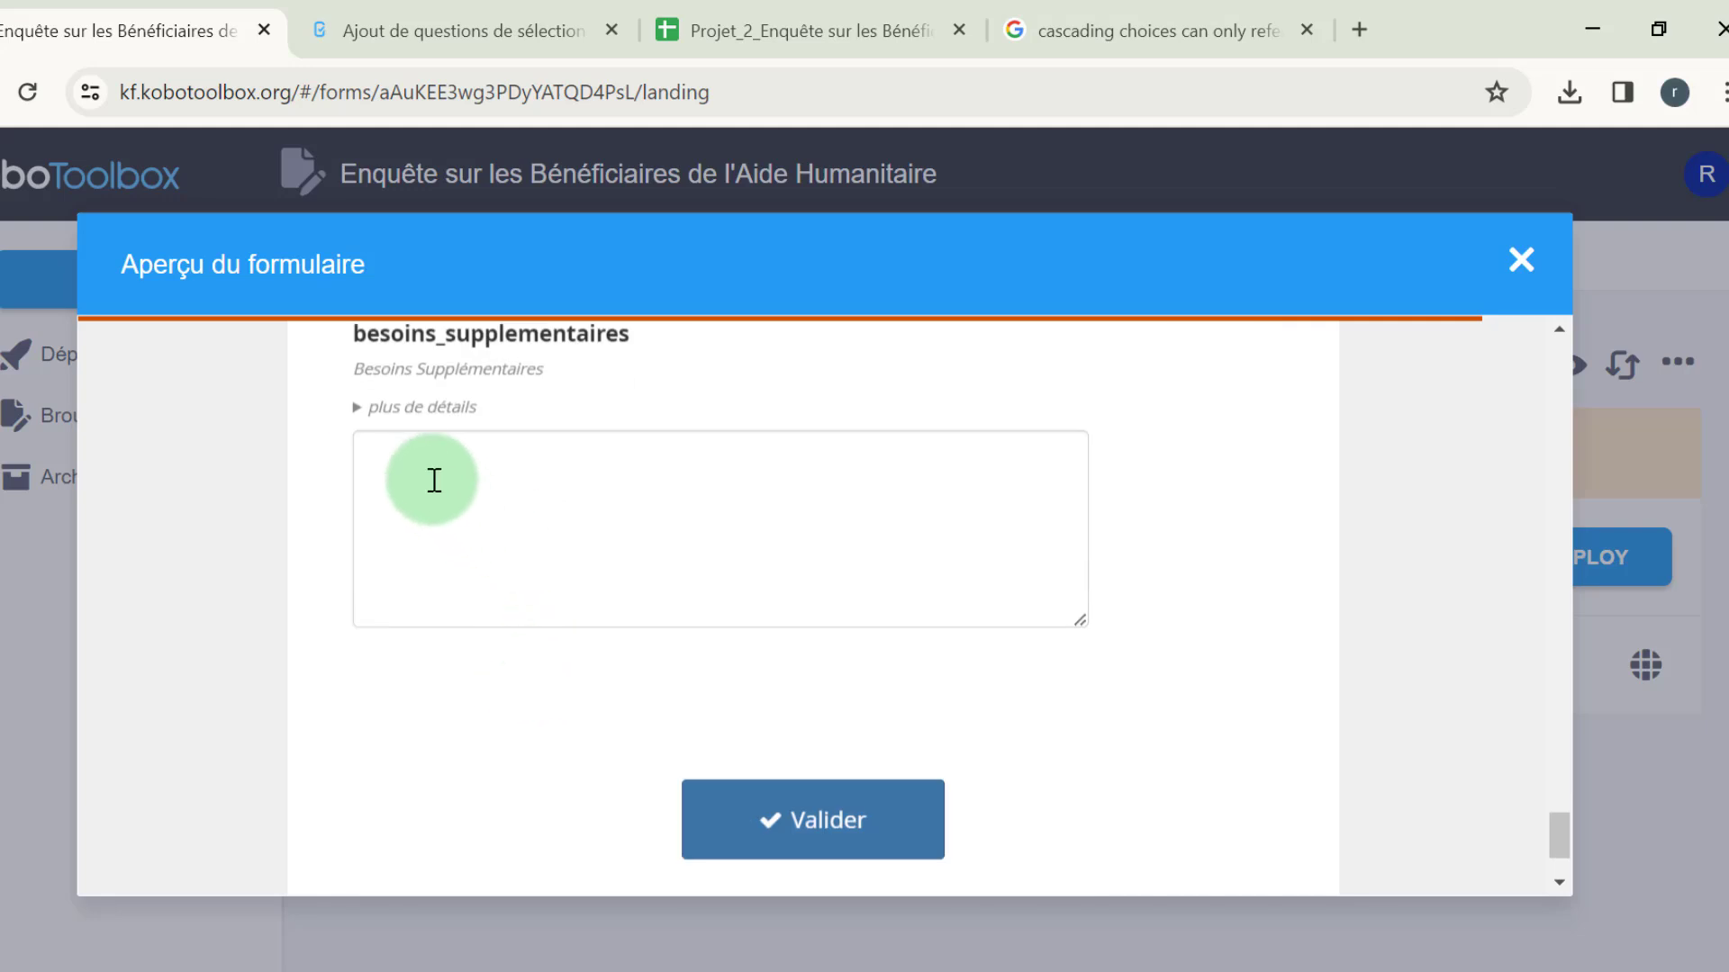
click(366, 407)
click(360, 408)
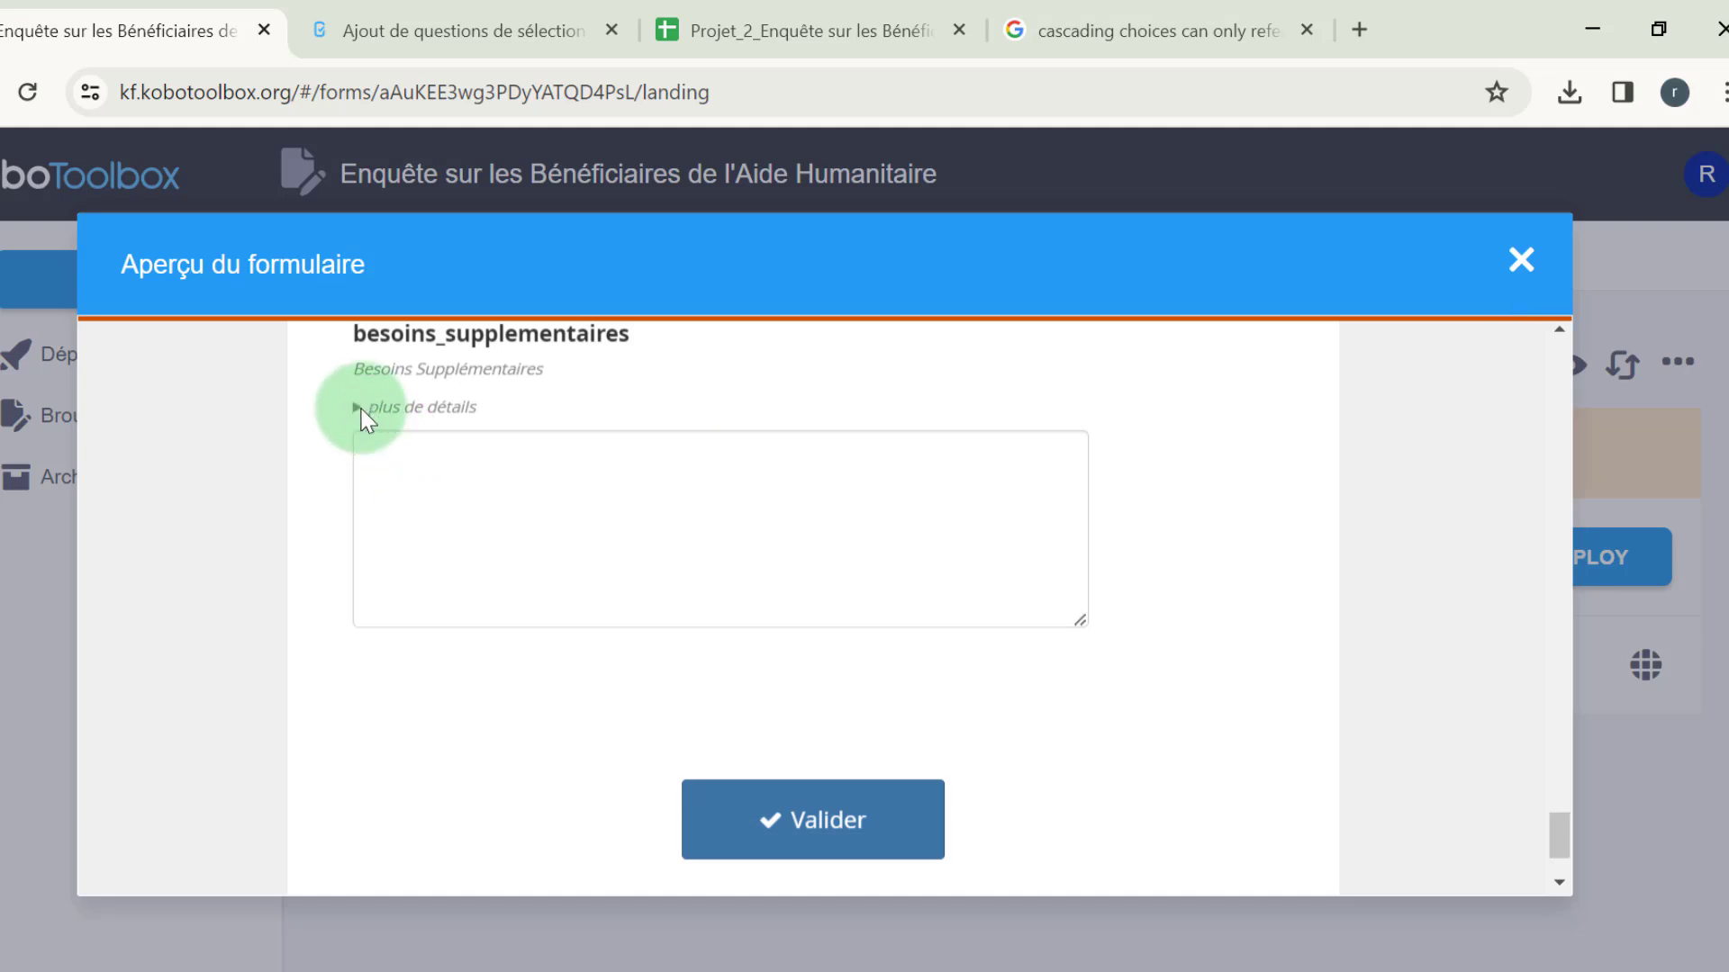
click(407, 477)
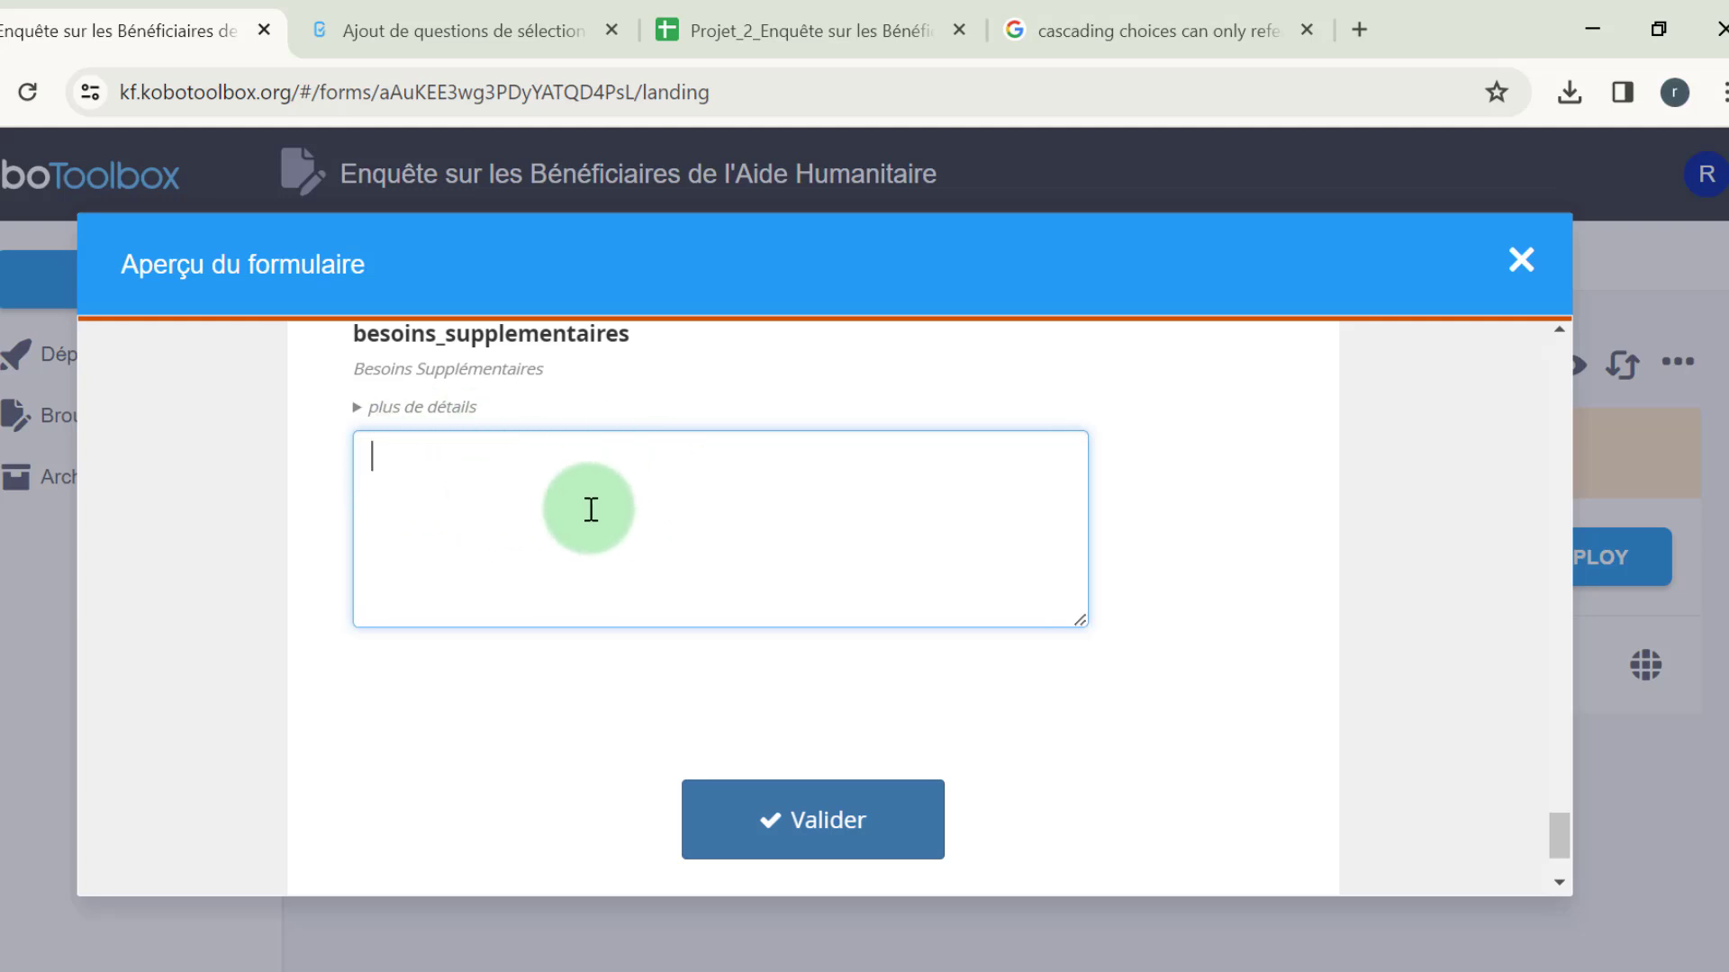
scroll(470, 486, down, 1)
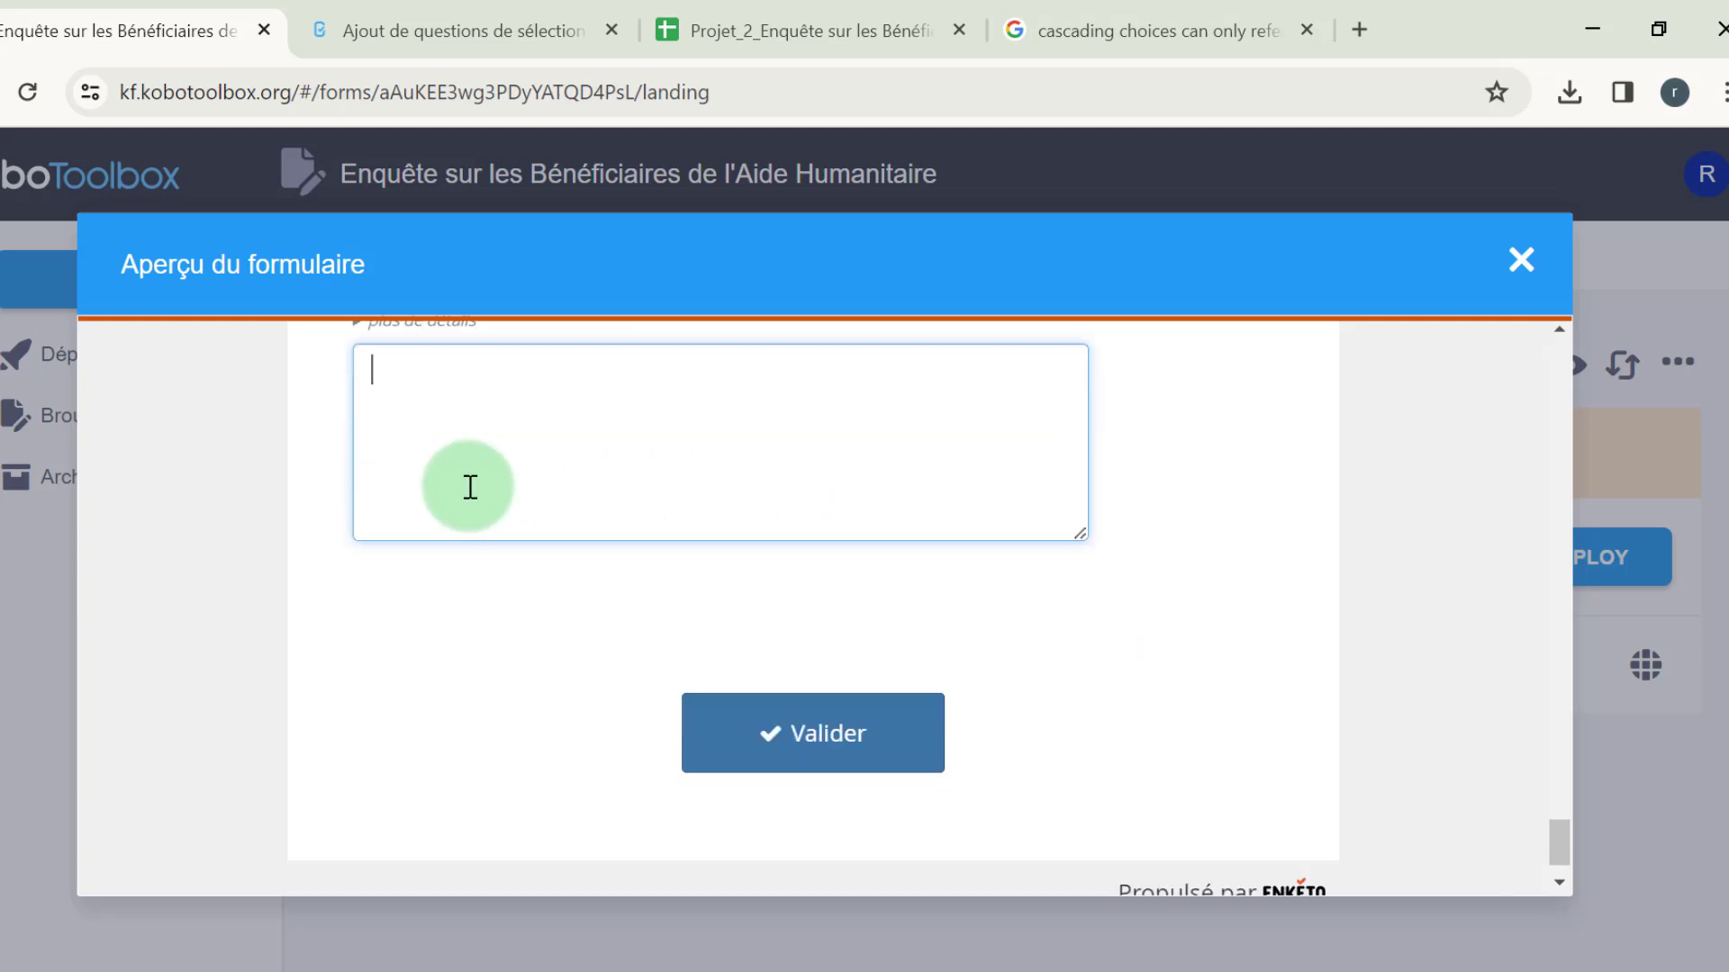
scroll(470, 486, up, 2)
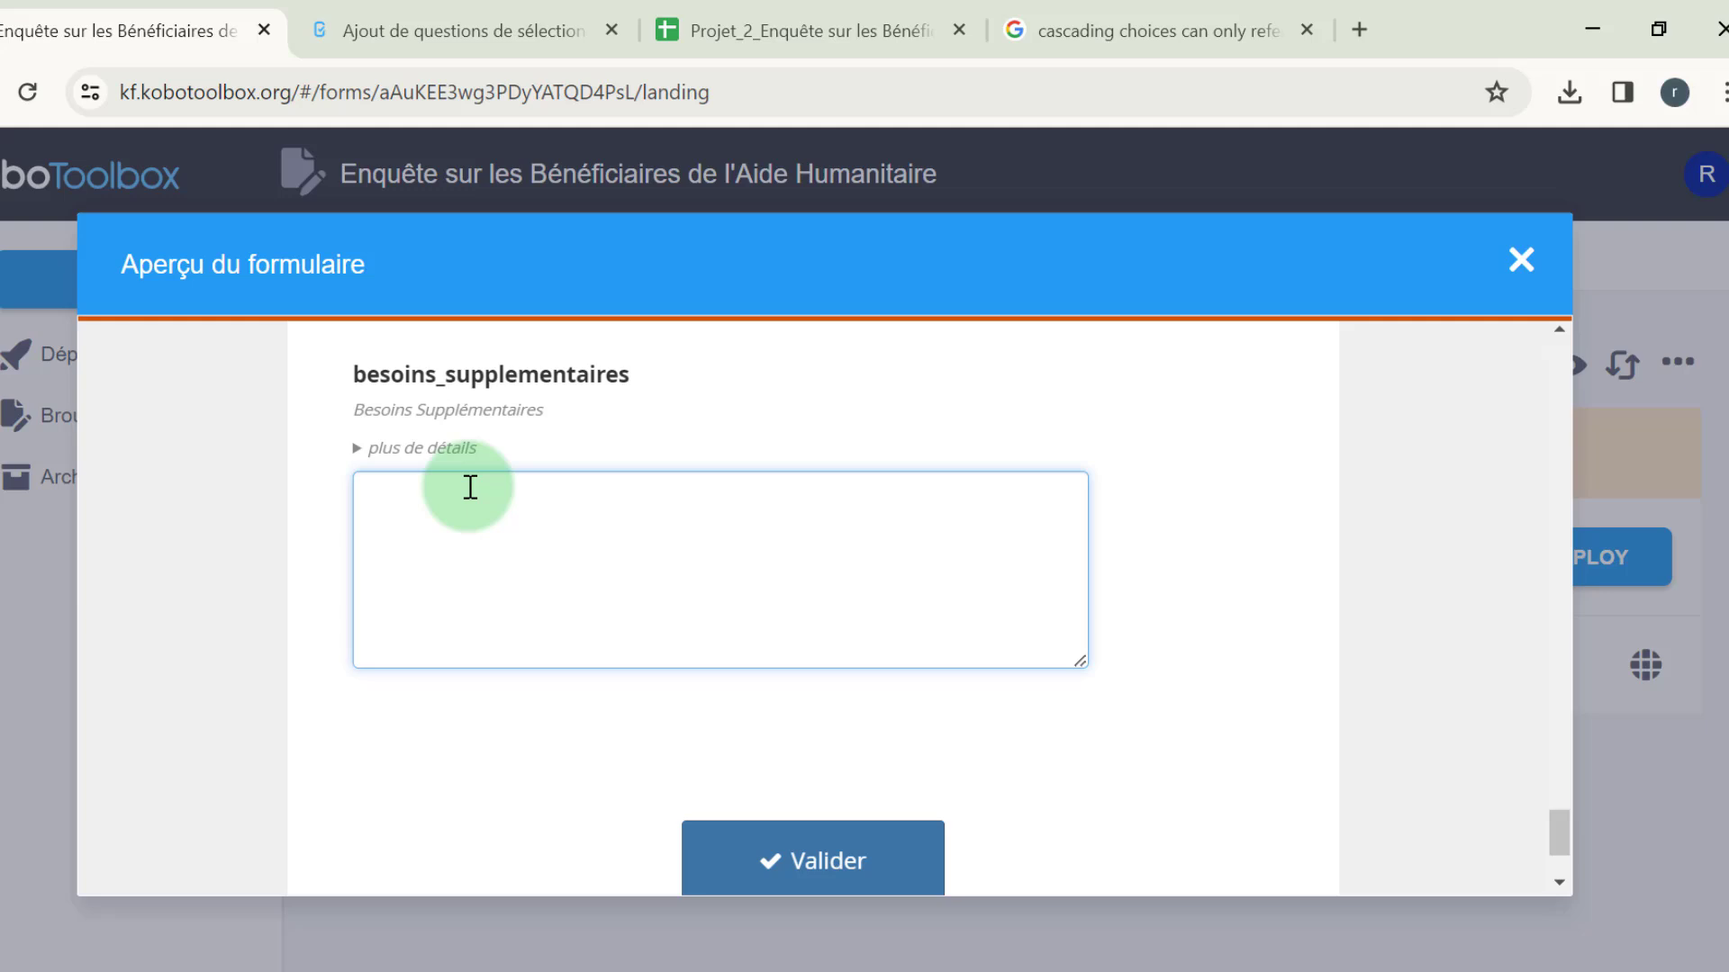
click(355, 448)
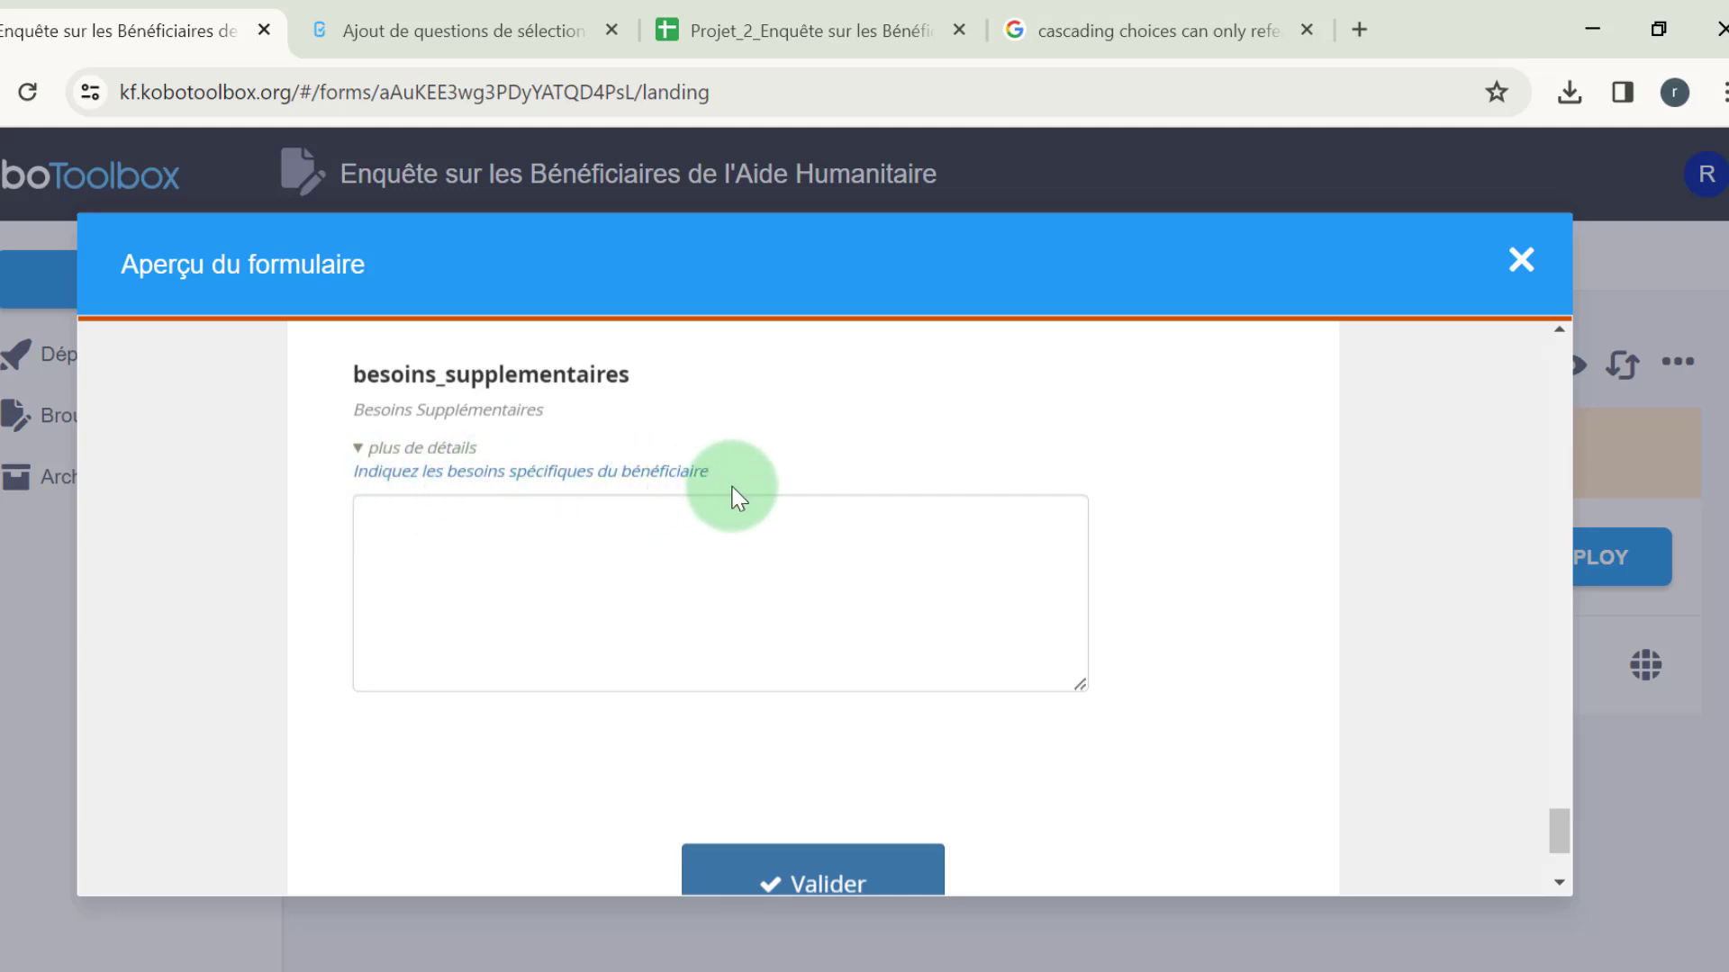
triple_click(332, 479)
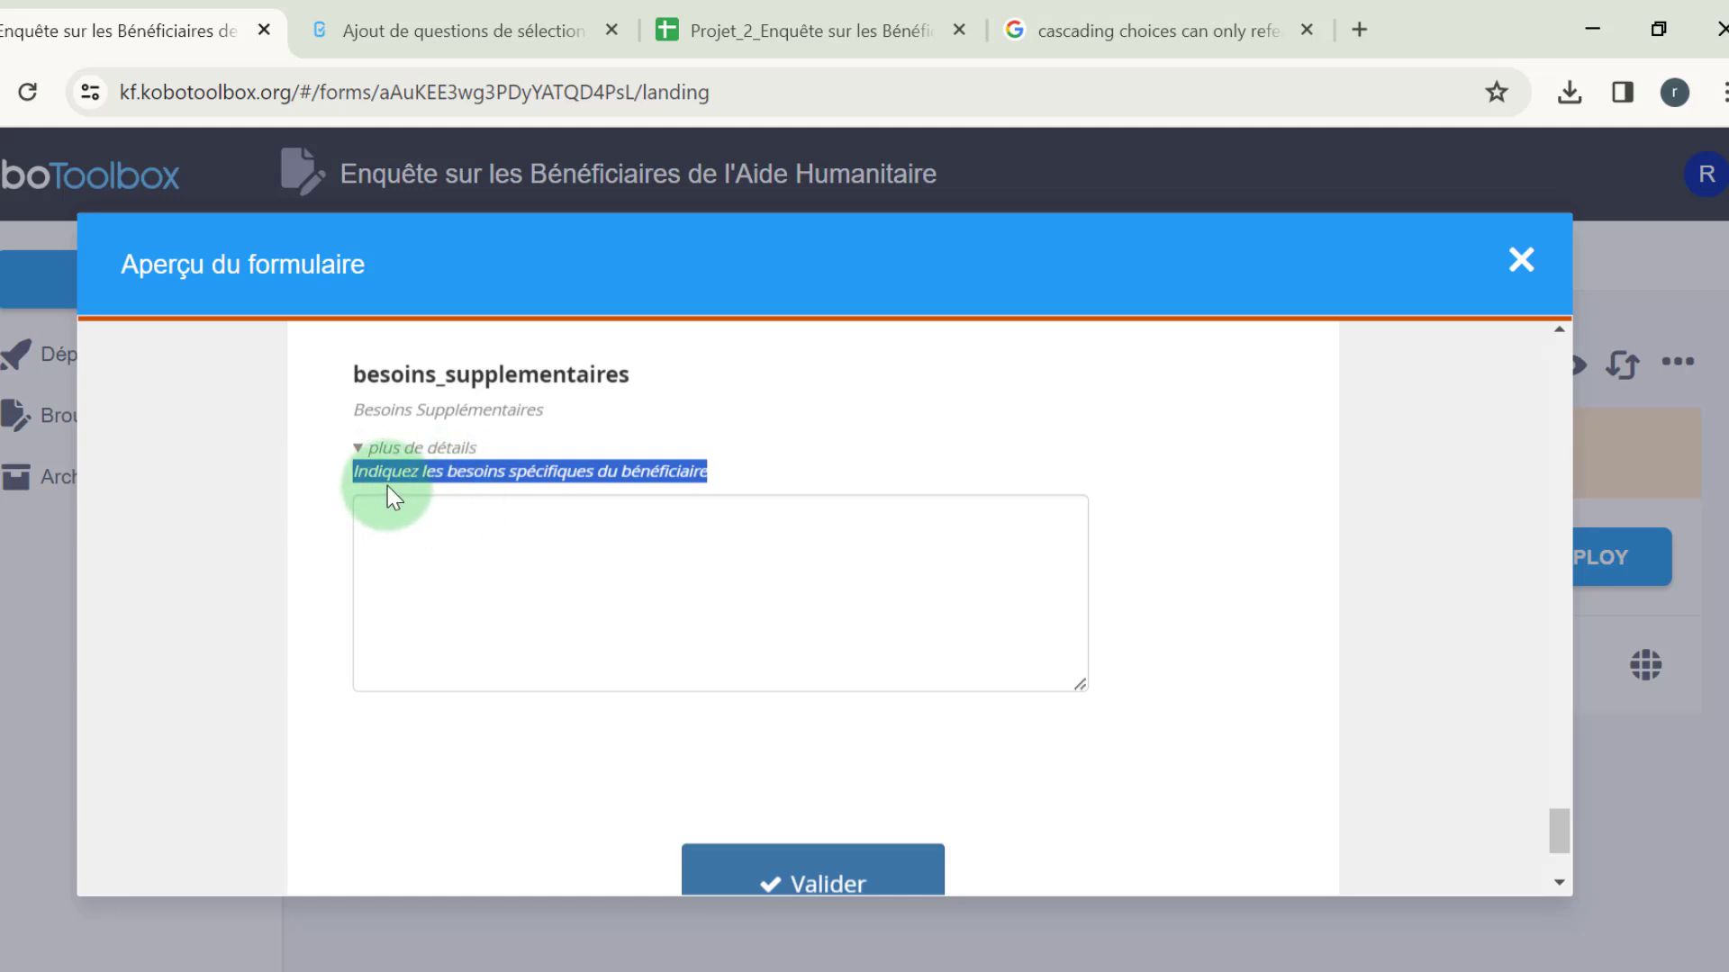
Review the whole form preview, from the title and Rattachement entité through gps and Ressources Agricoles to the end
scroll(752, 614, down, 2)
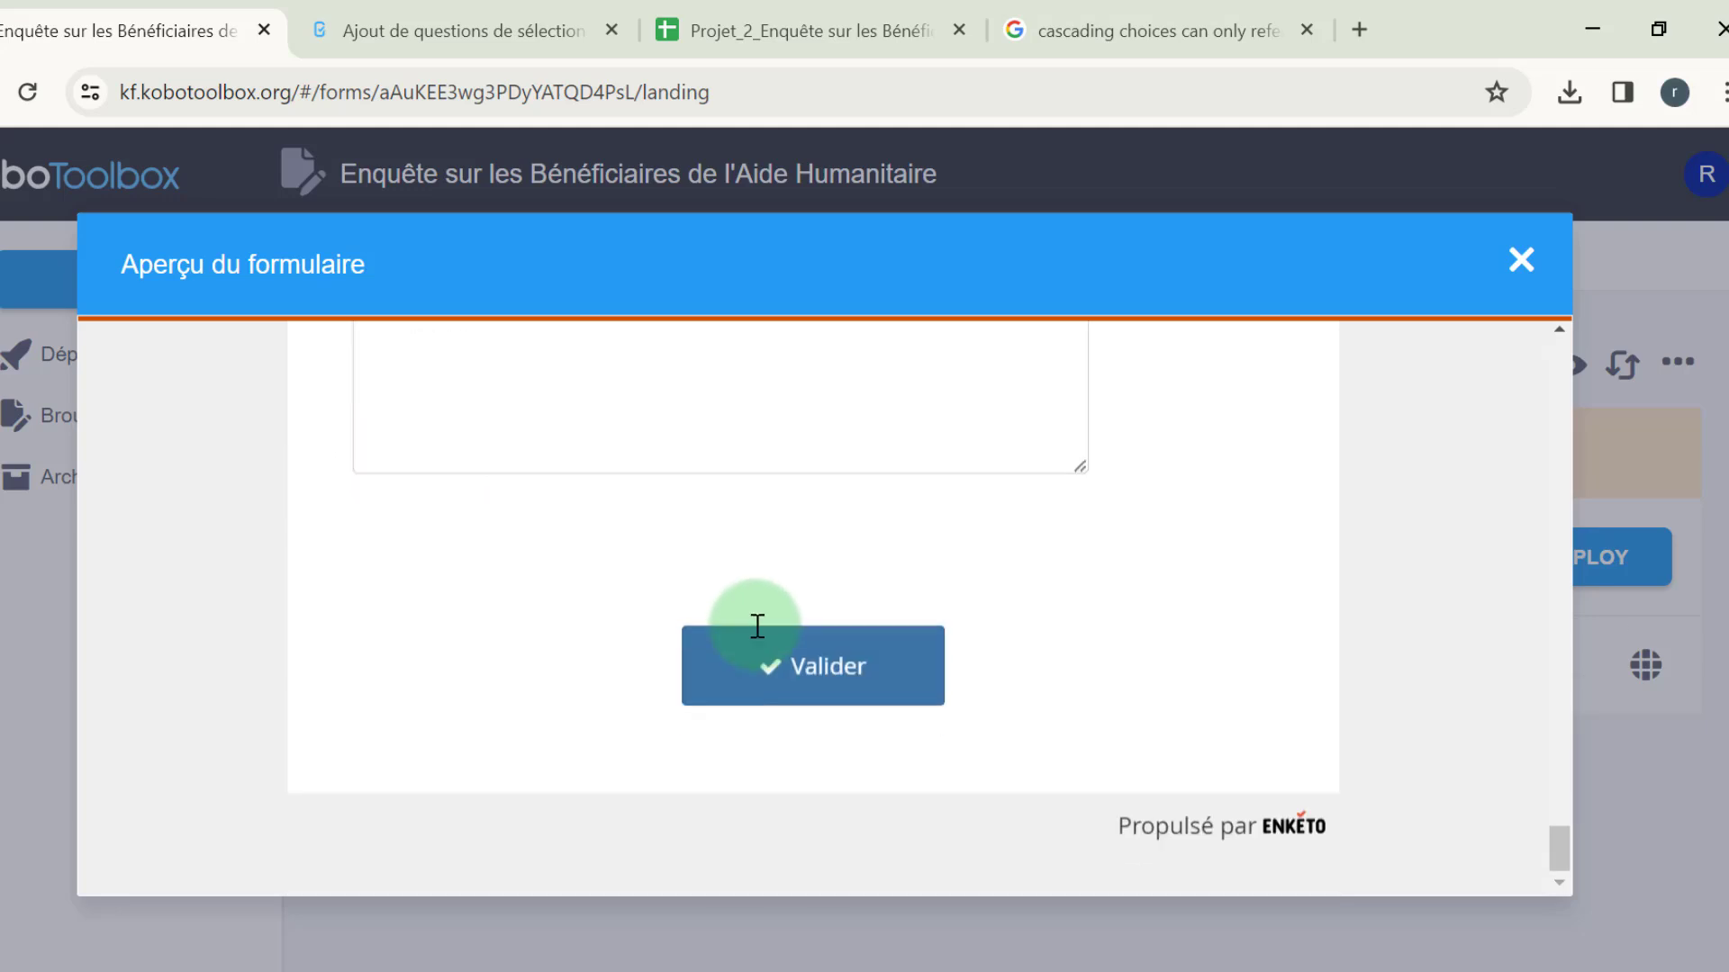
scroll(957, 668, up, 10)
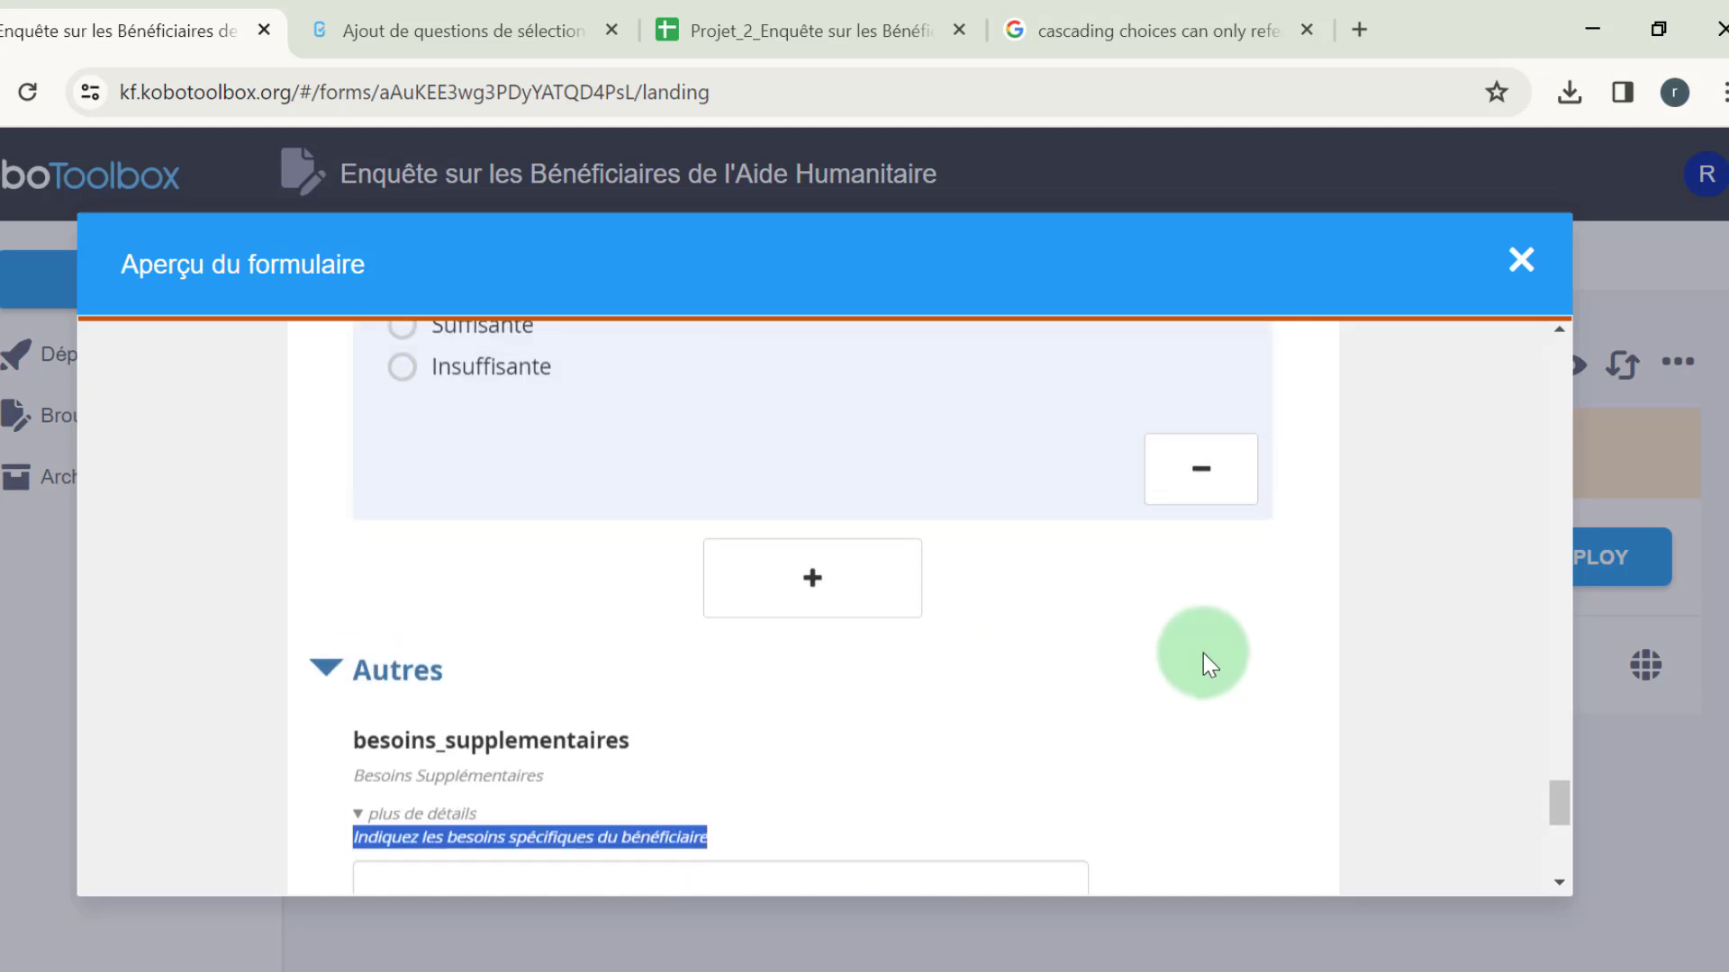
scroll(1202, 652, up, 15)
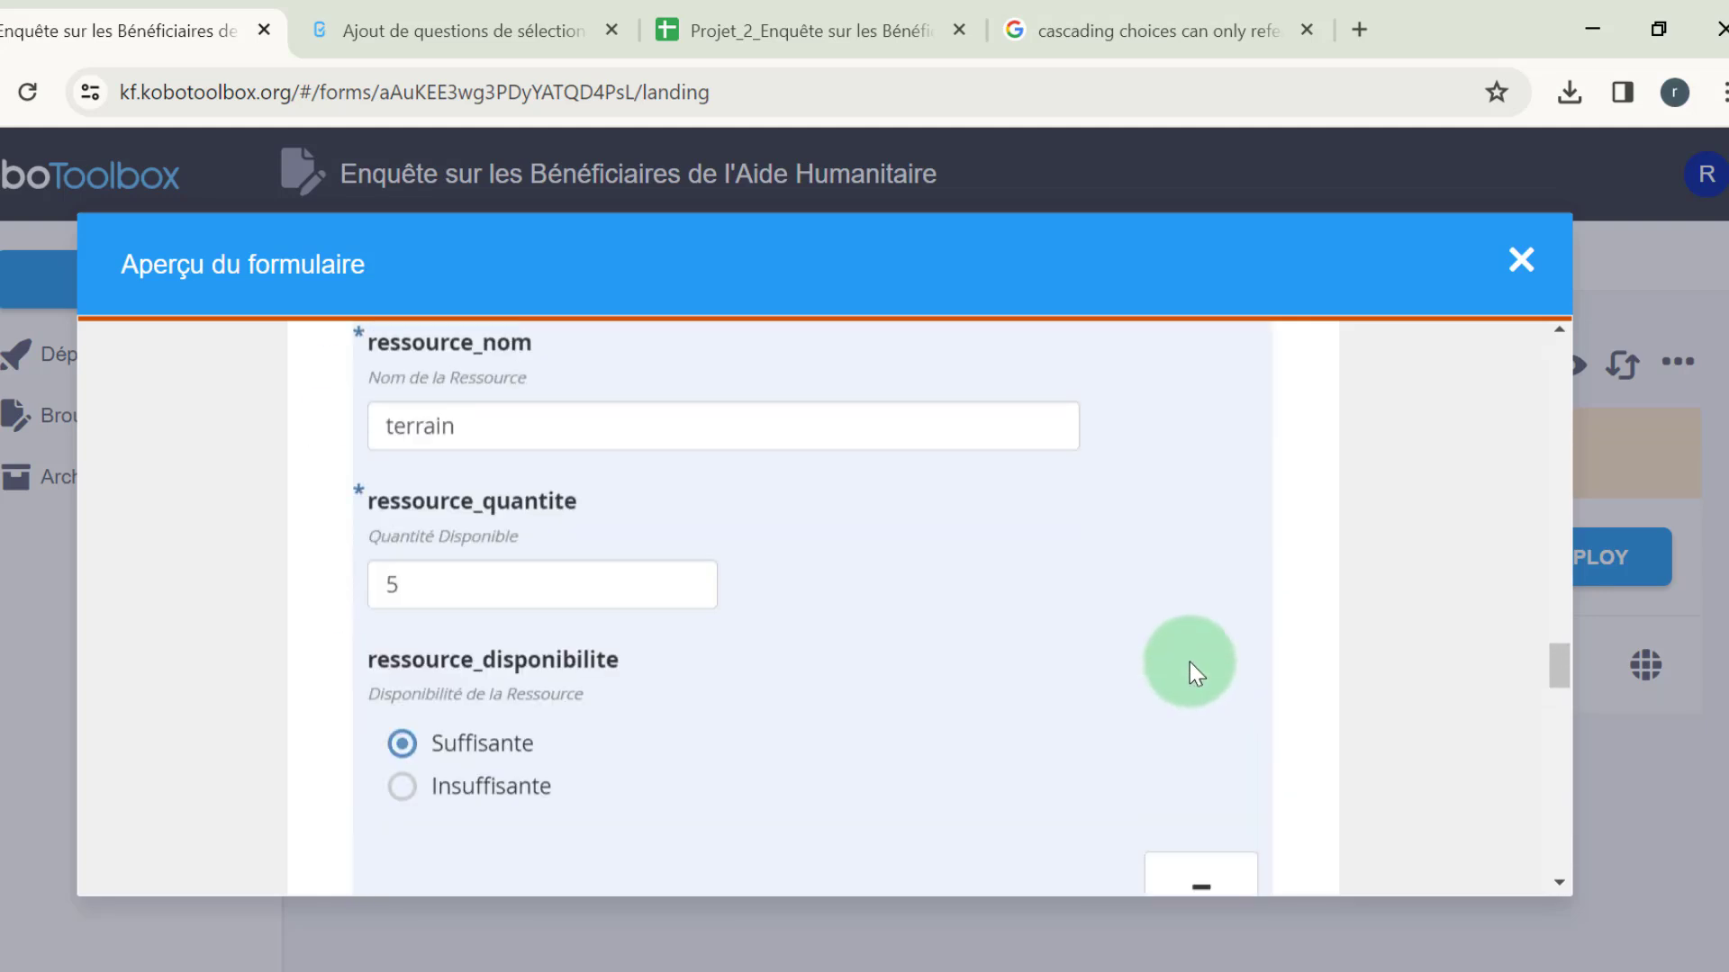
scroll(1190, 662, up, 20)
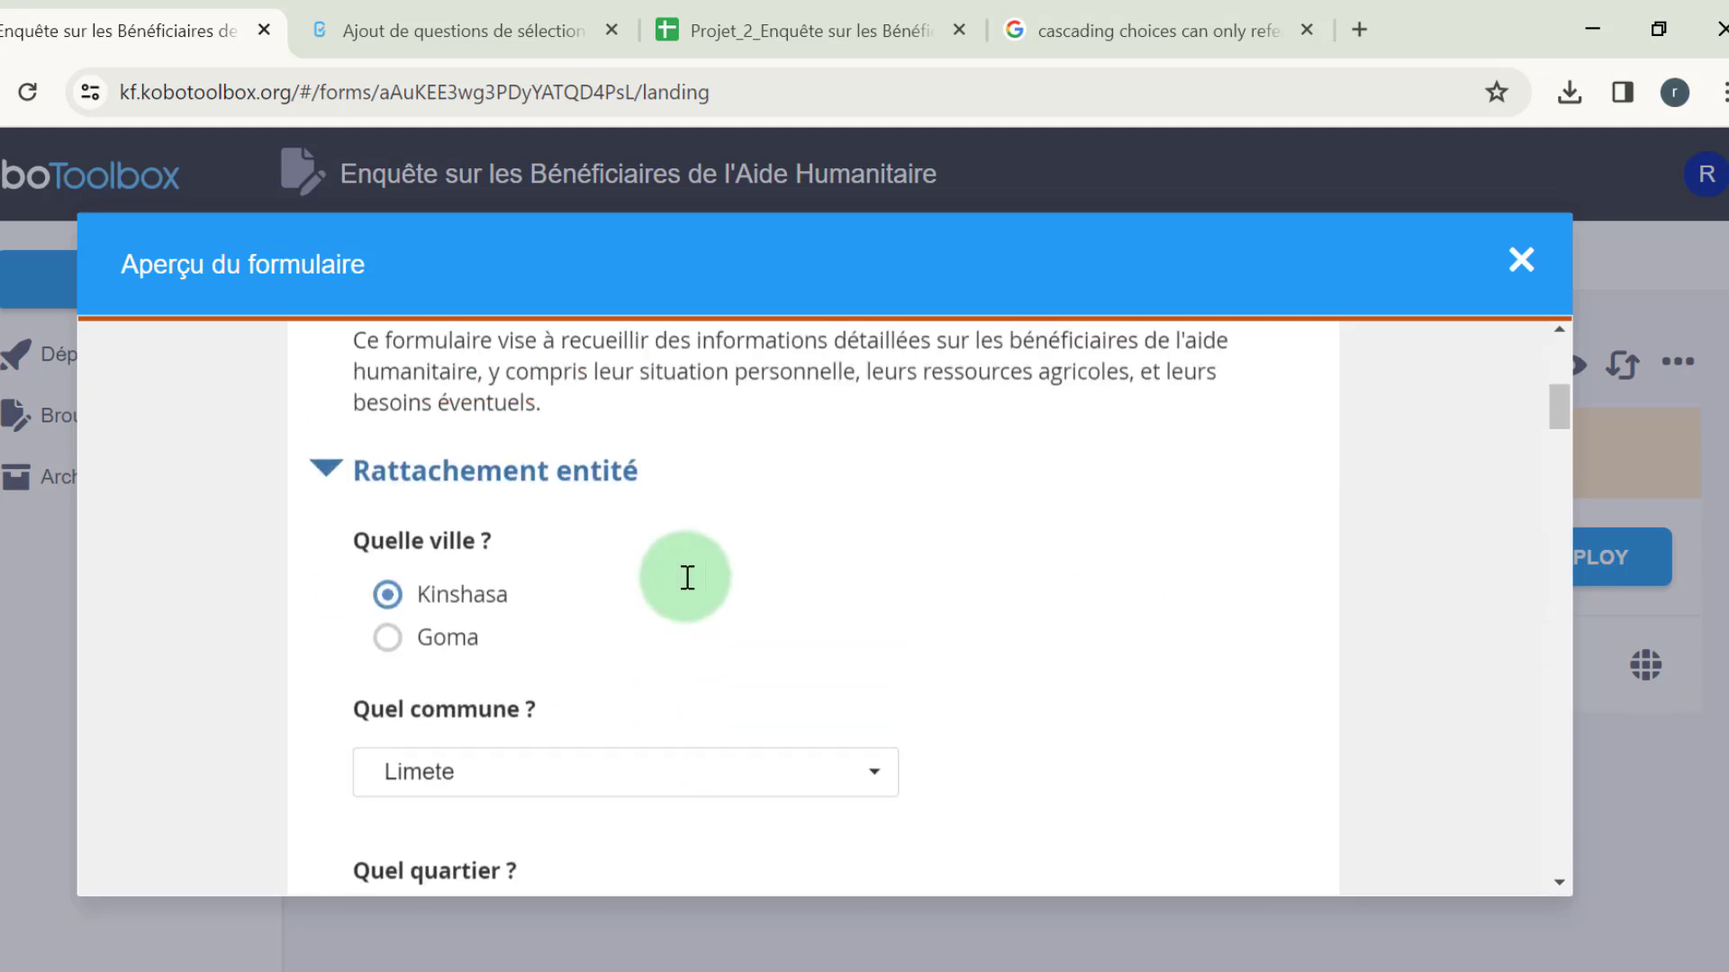
scroll(687, 577, up, 2)
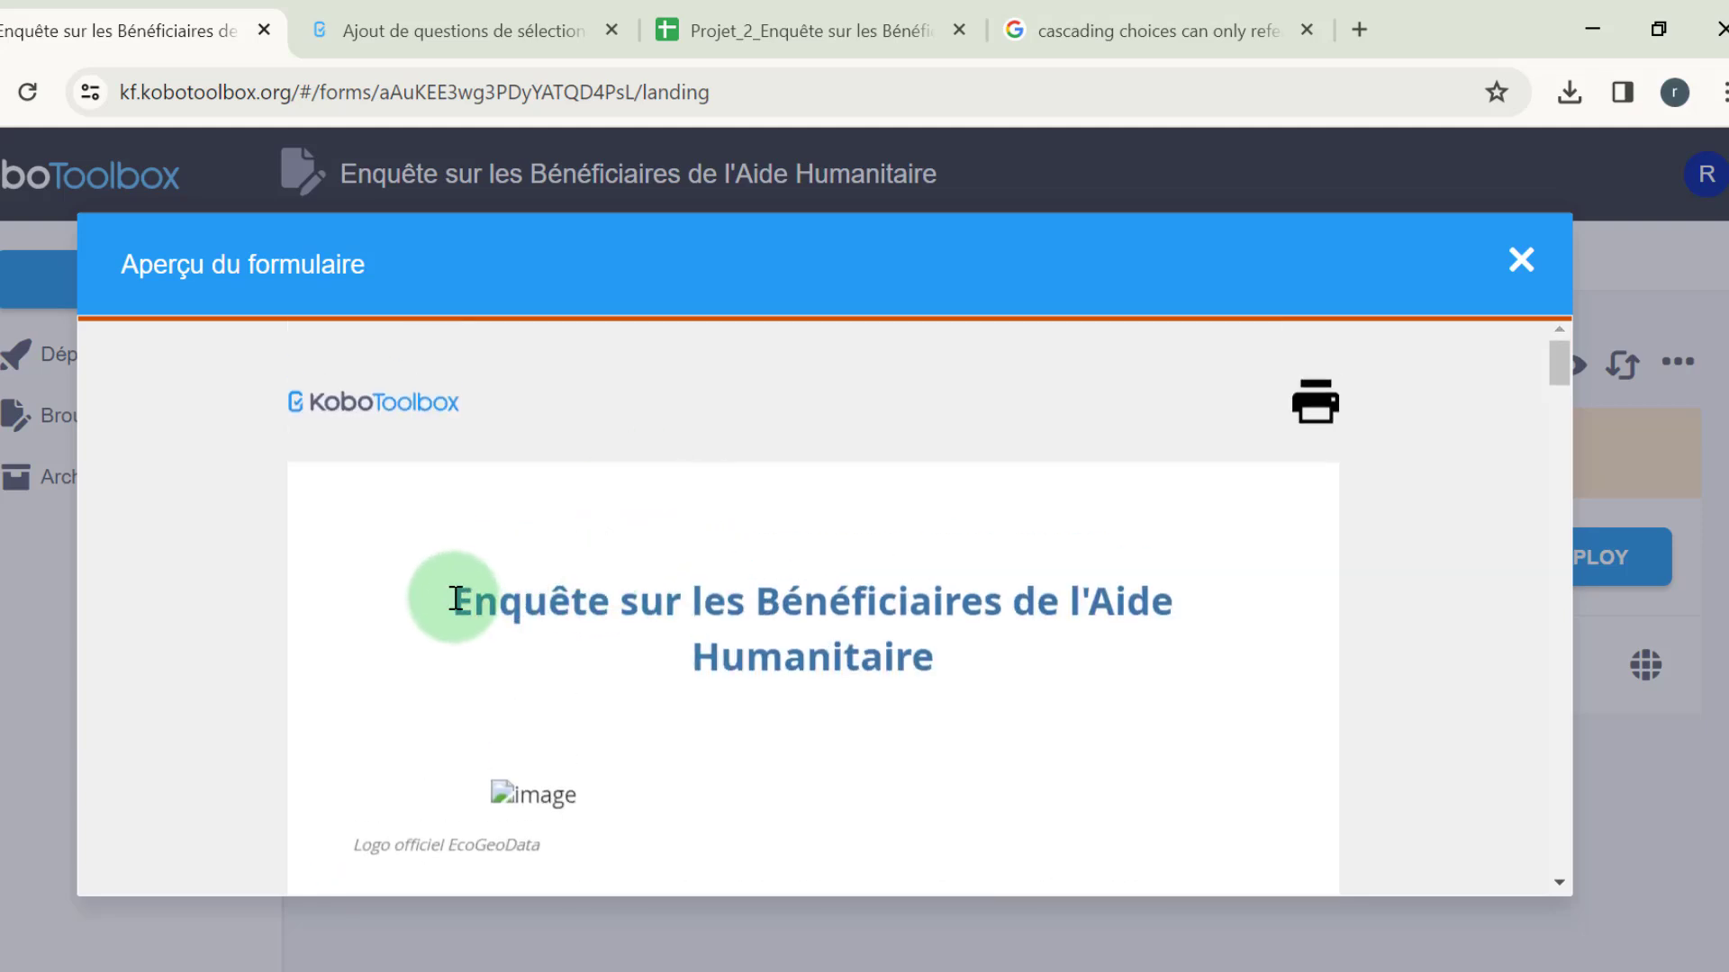
drag(451, 598, 1044, 670)
scroll(1028, 655, down, 10)
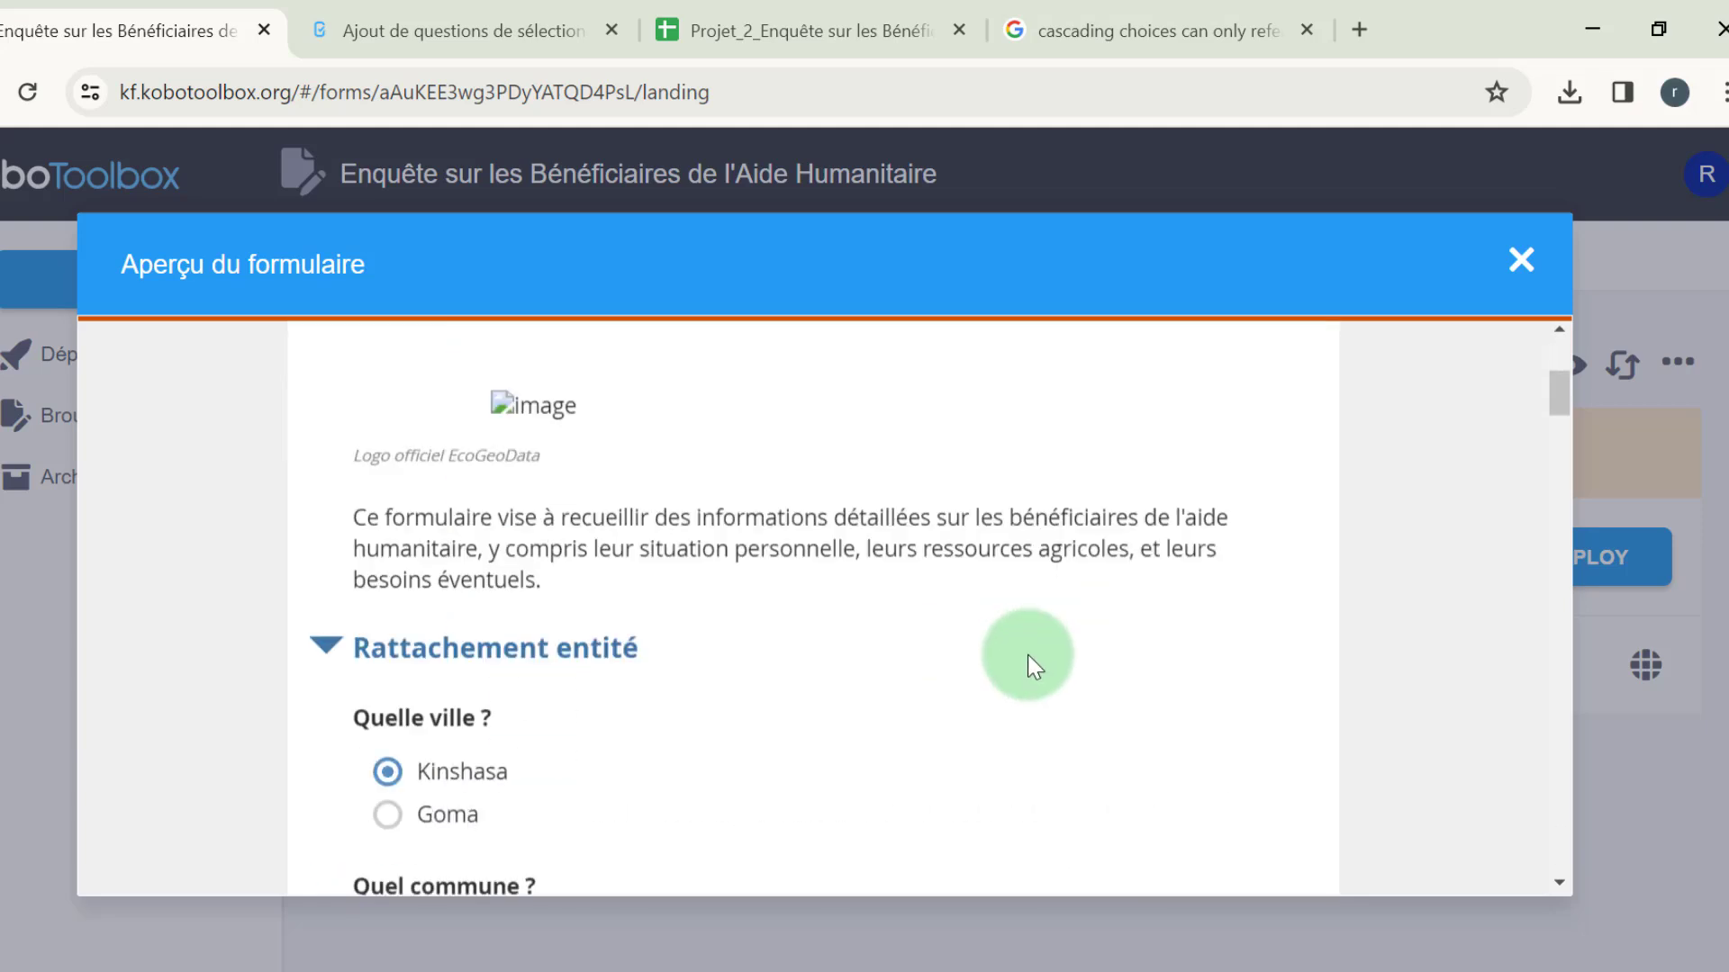
scroll(1028, 646, down, 15)
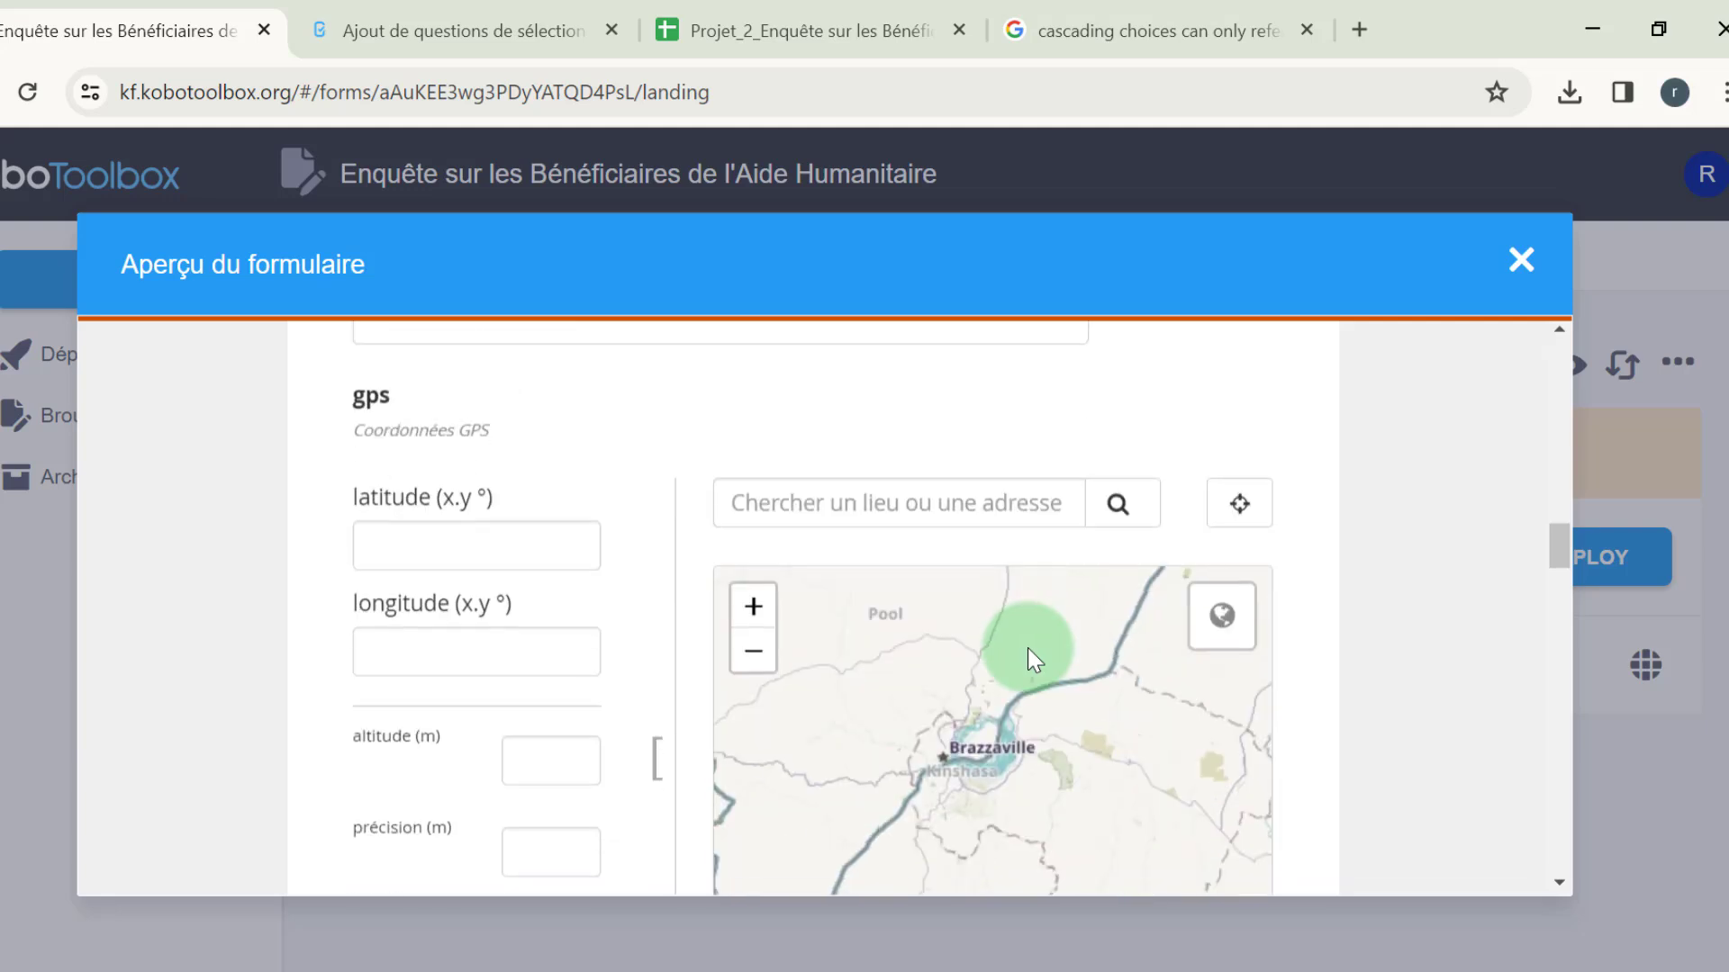
scroll(1273, 683, down, 15)
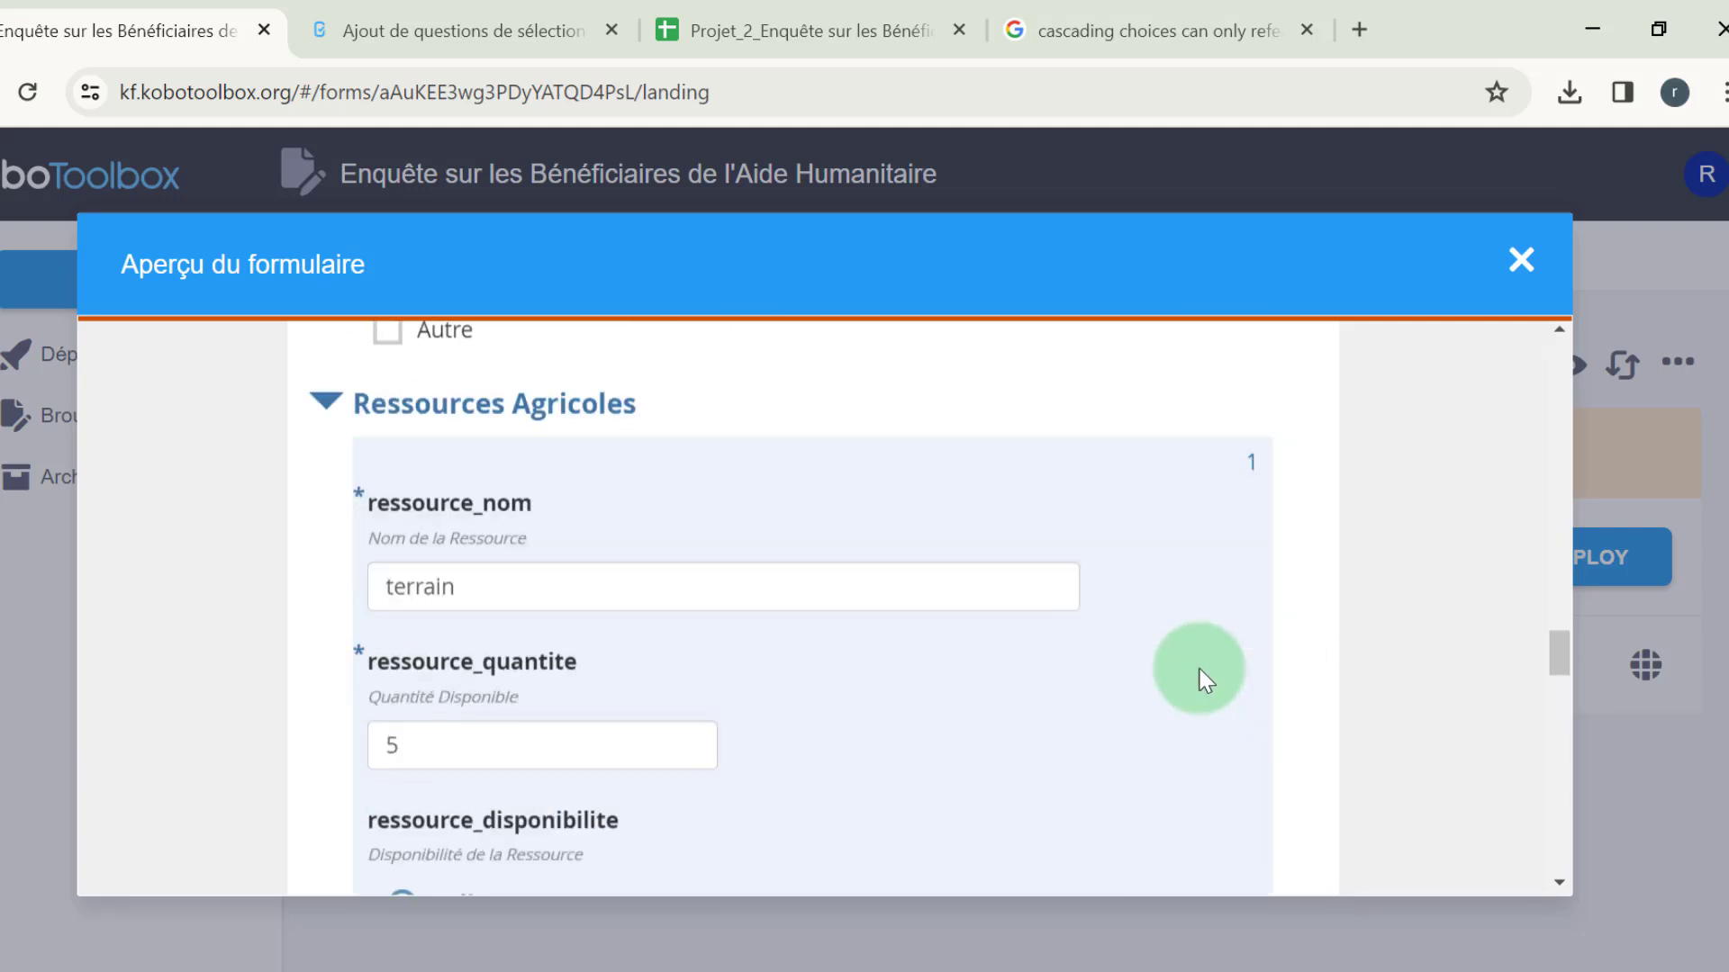
scroll(1267, 657, down, 10)
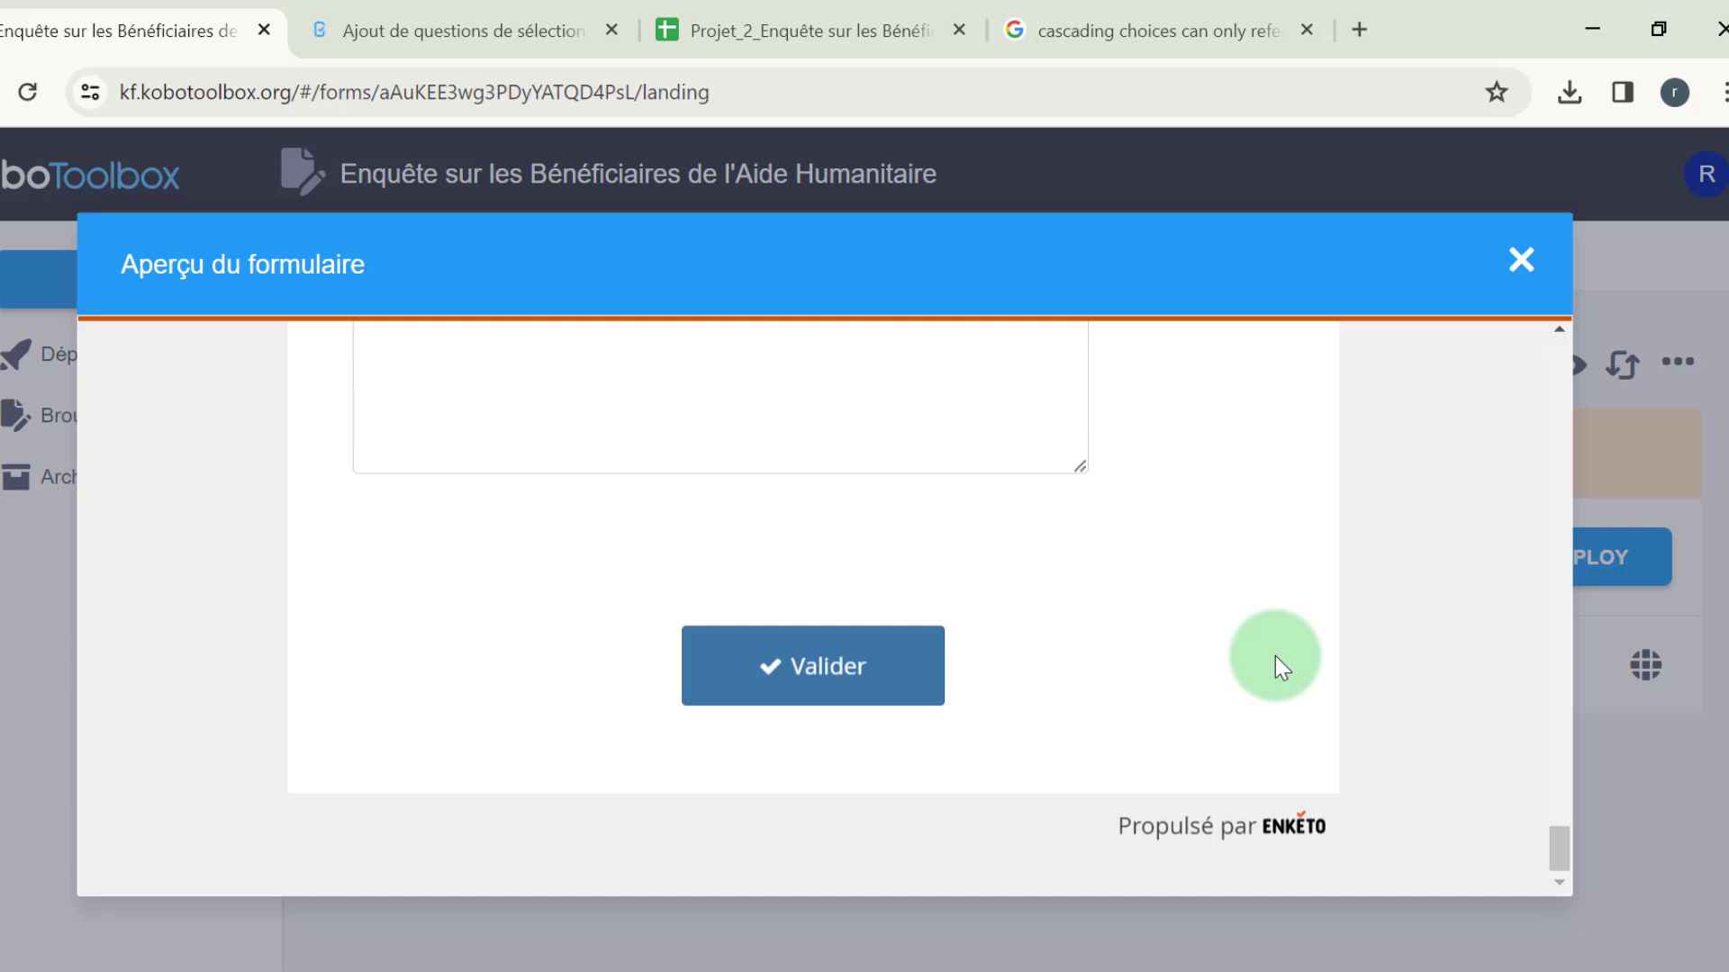
scroll(1321, 625, up, 10)
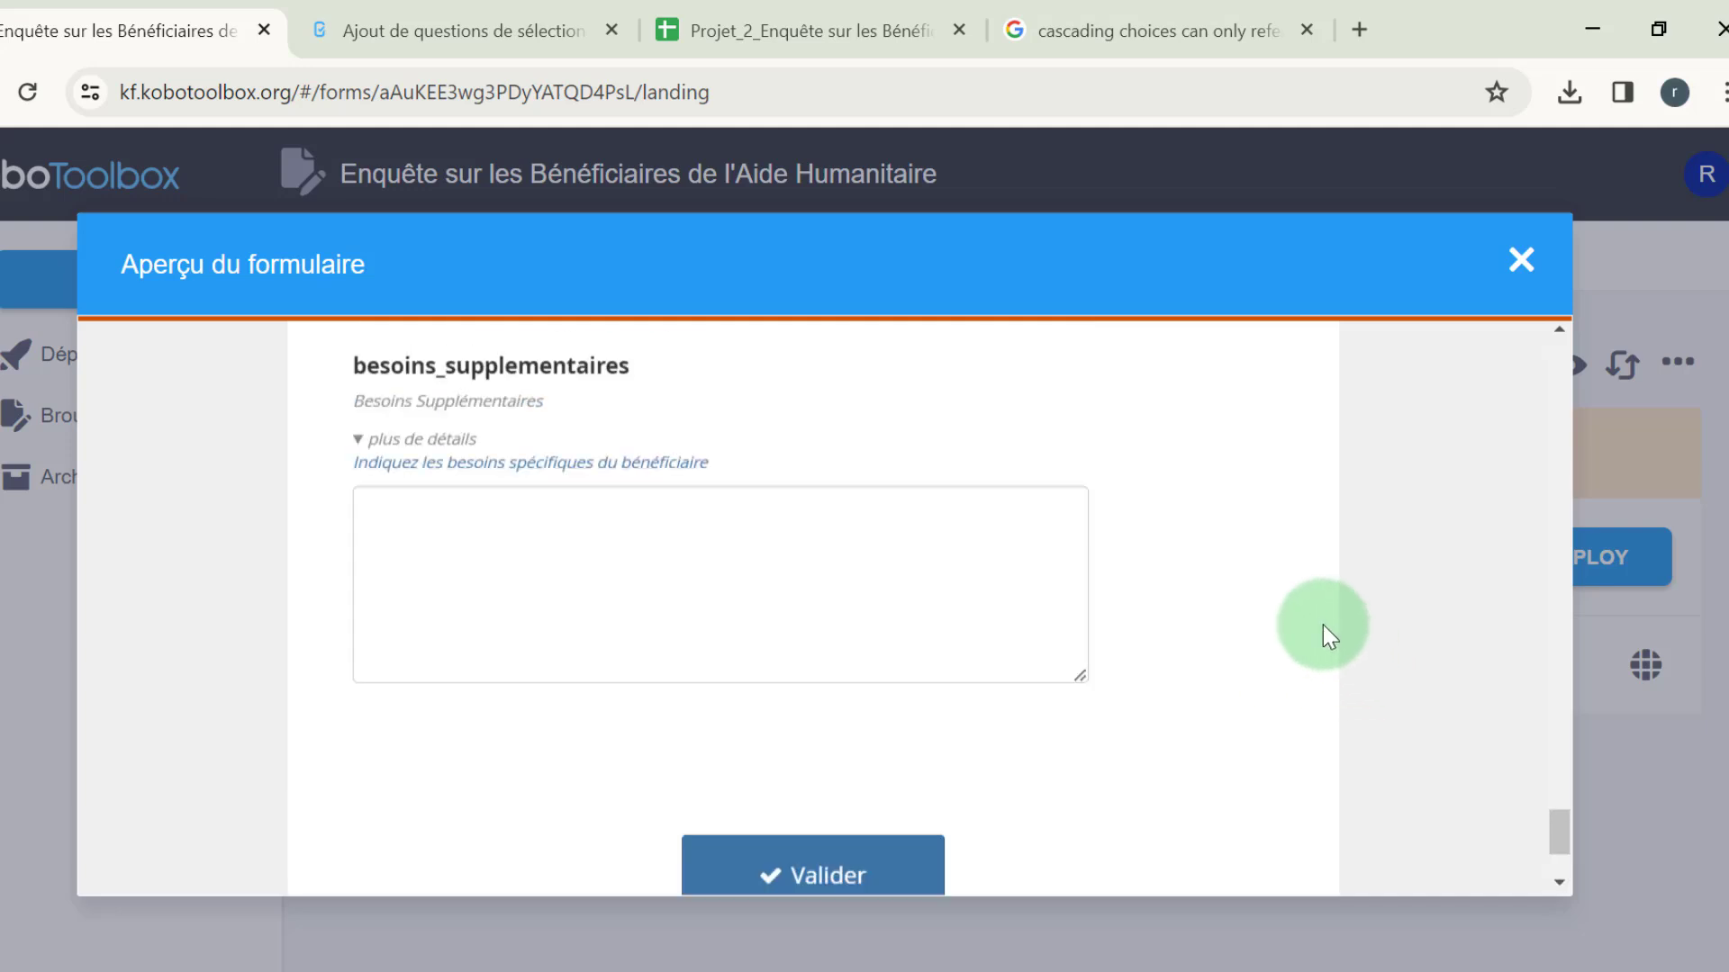
scroll(1321, 625, up, 5)
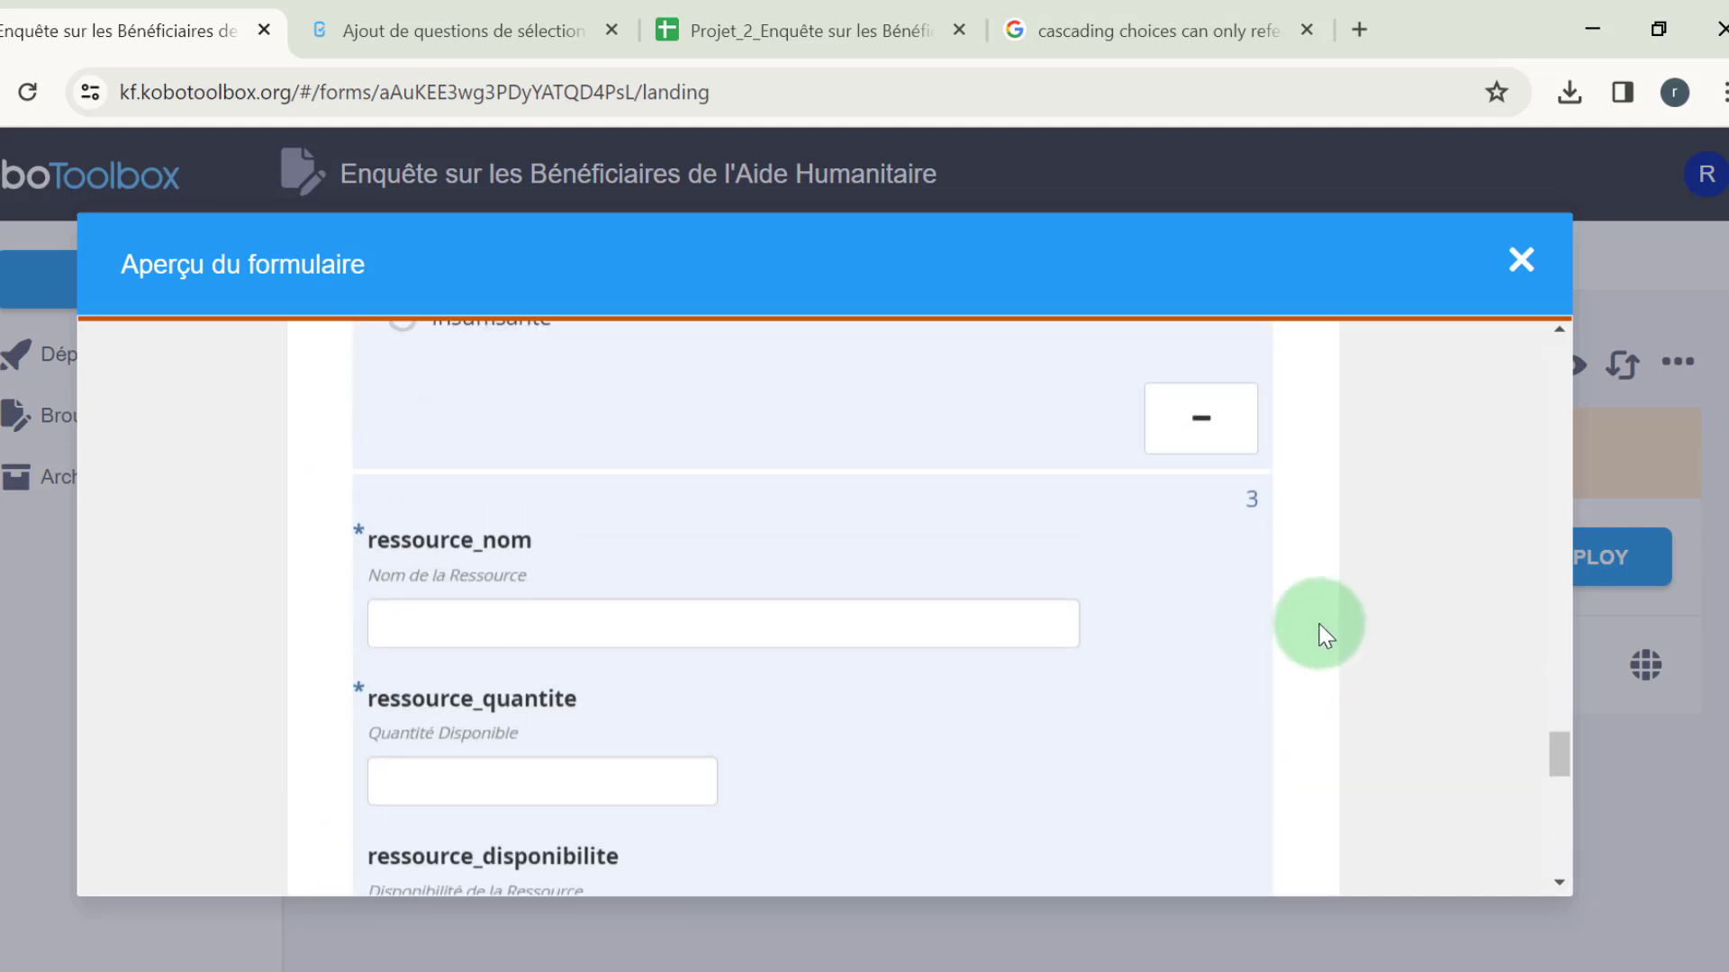
scroll(1315, 629, up, 15)
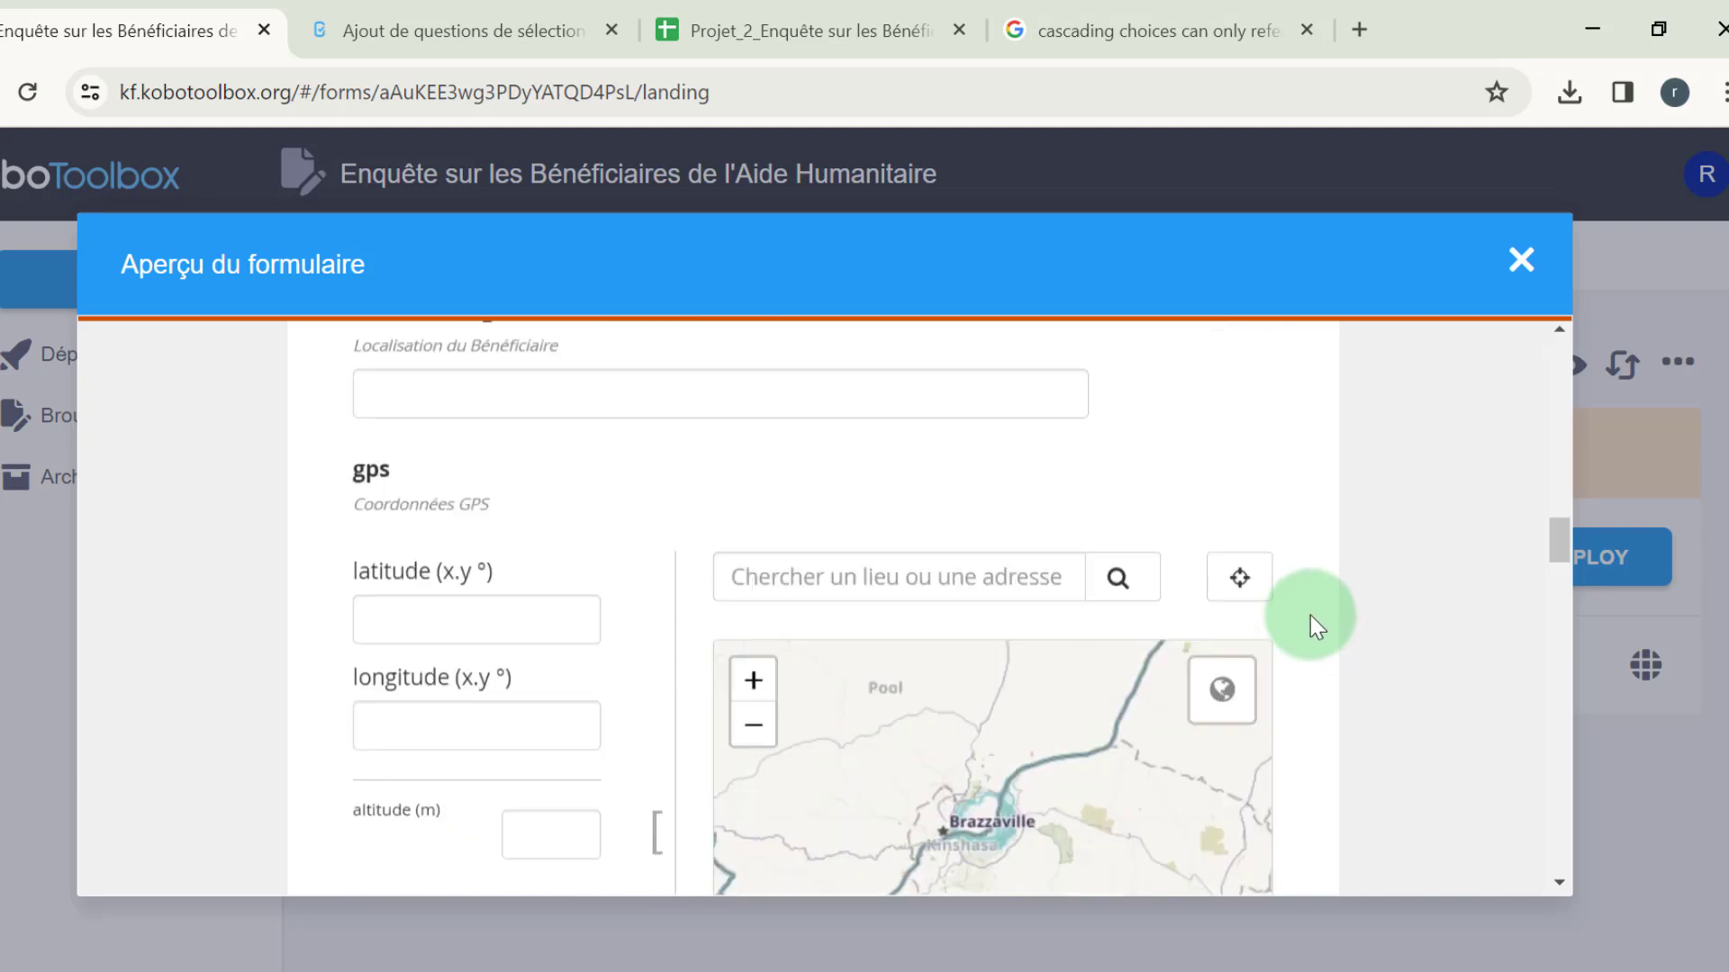
Check the logo image and introduction at the start of the form preview, and close the preview
scroll(1314, 468, up, 10)
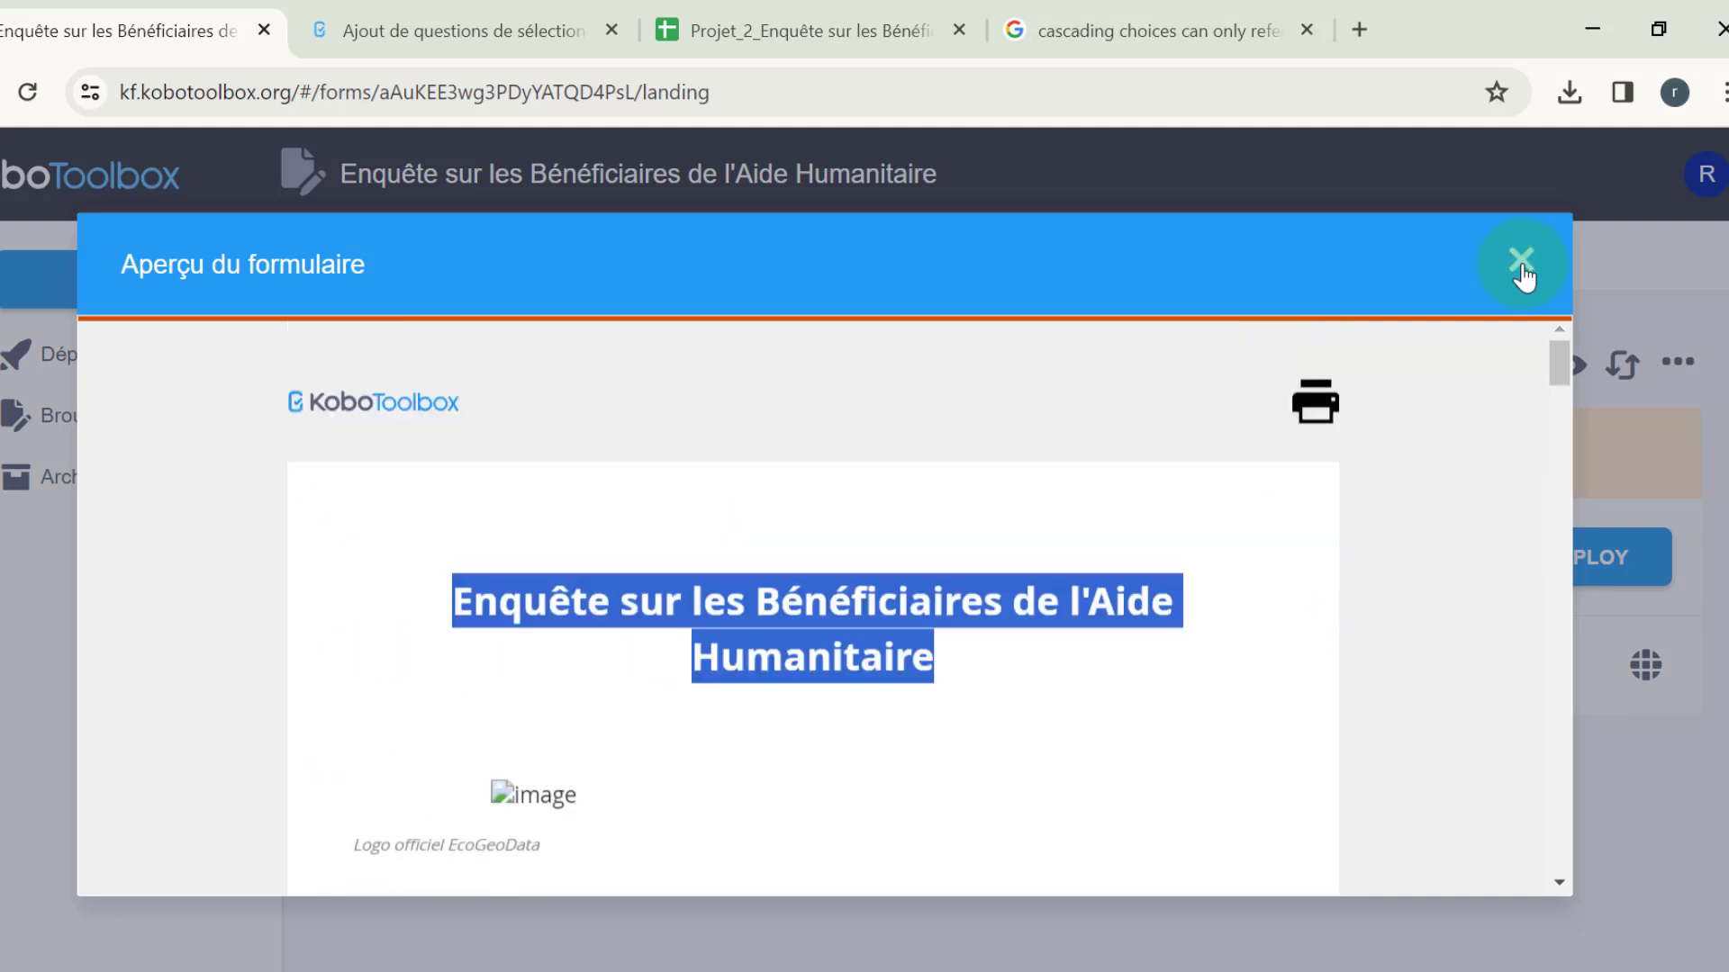
scroll(821, 511, down, 4)
scroll(816, 501, up, 2)
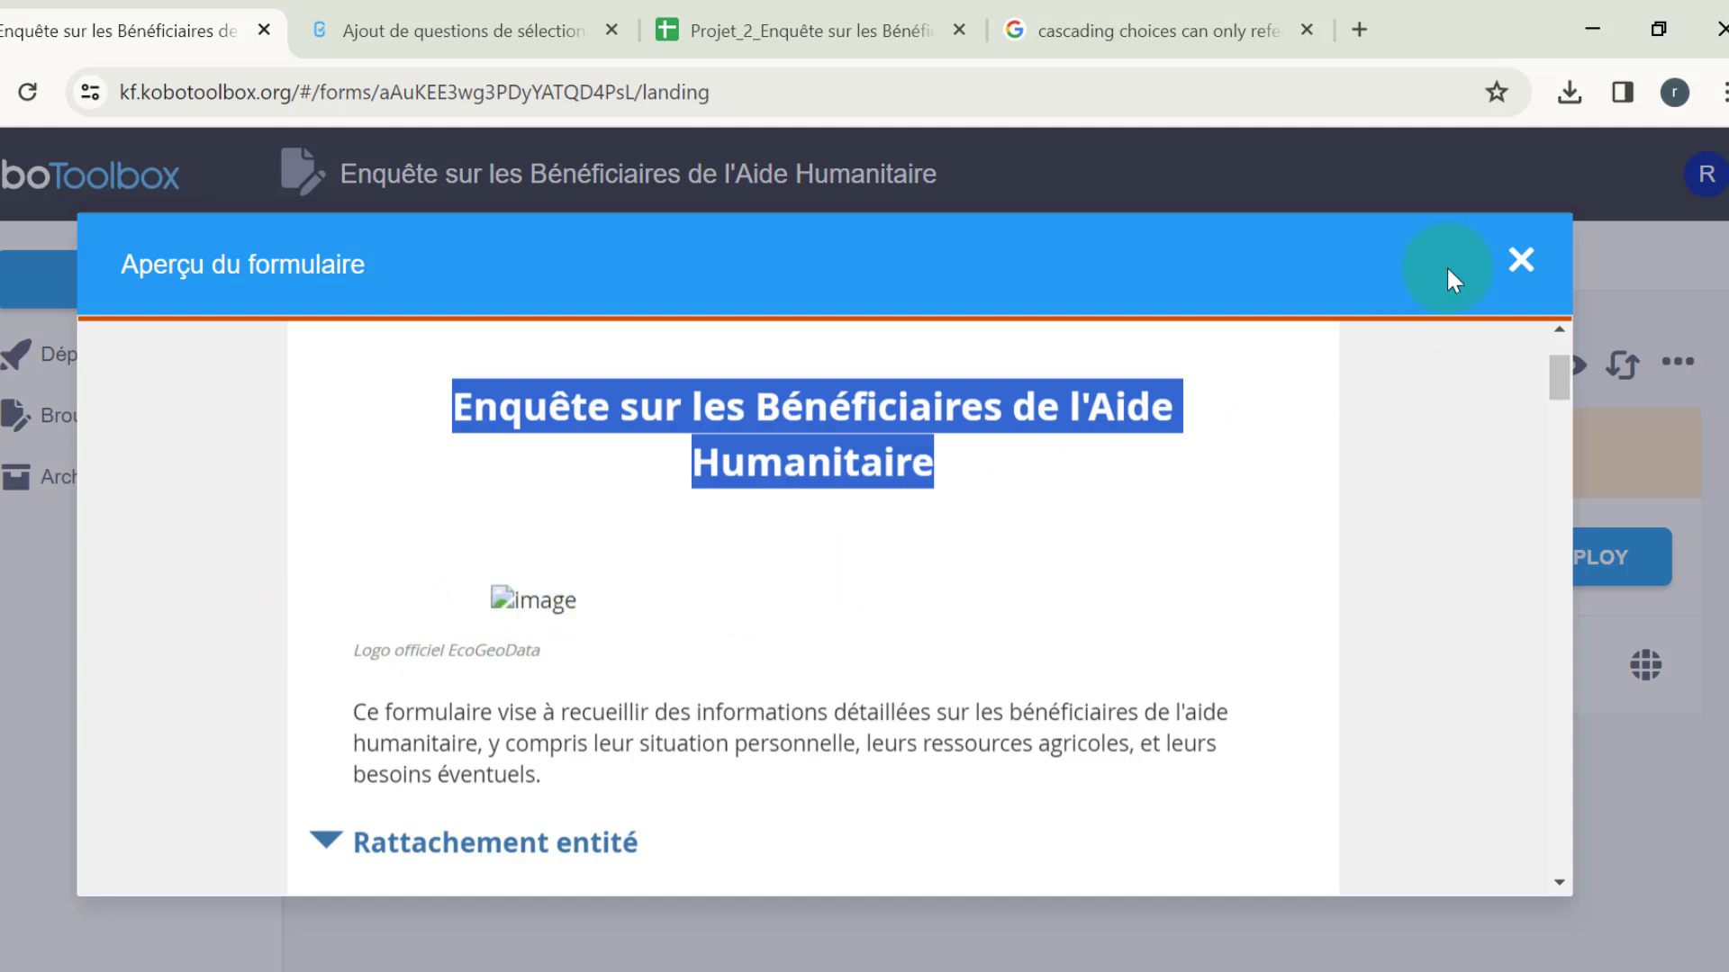
click(1523, 264)
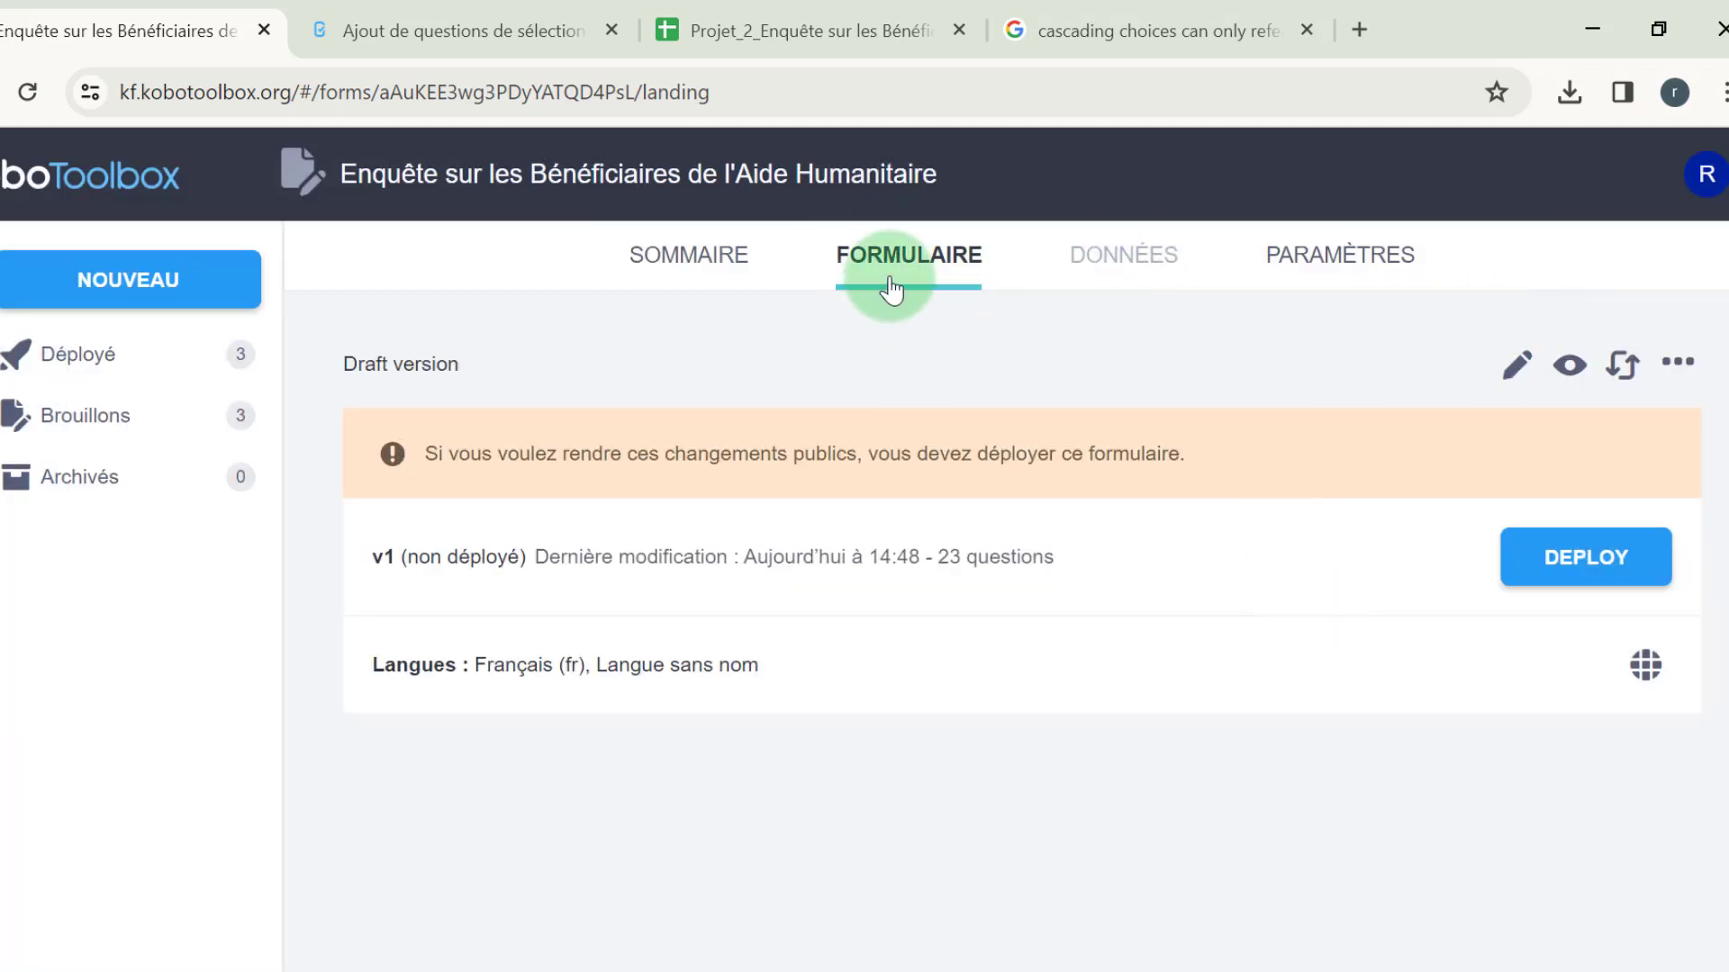
Upload LogoEcoGeoData.png from the fichiers folder to the project's media attachments
click(1339, 261)
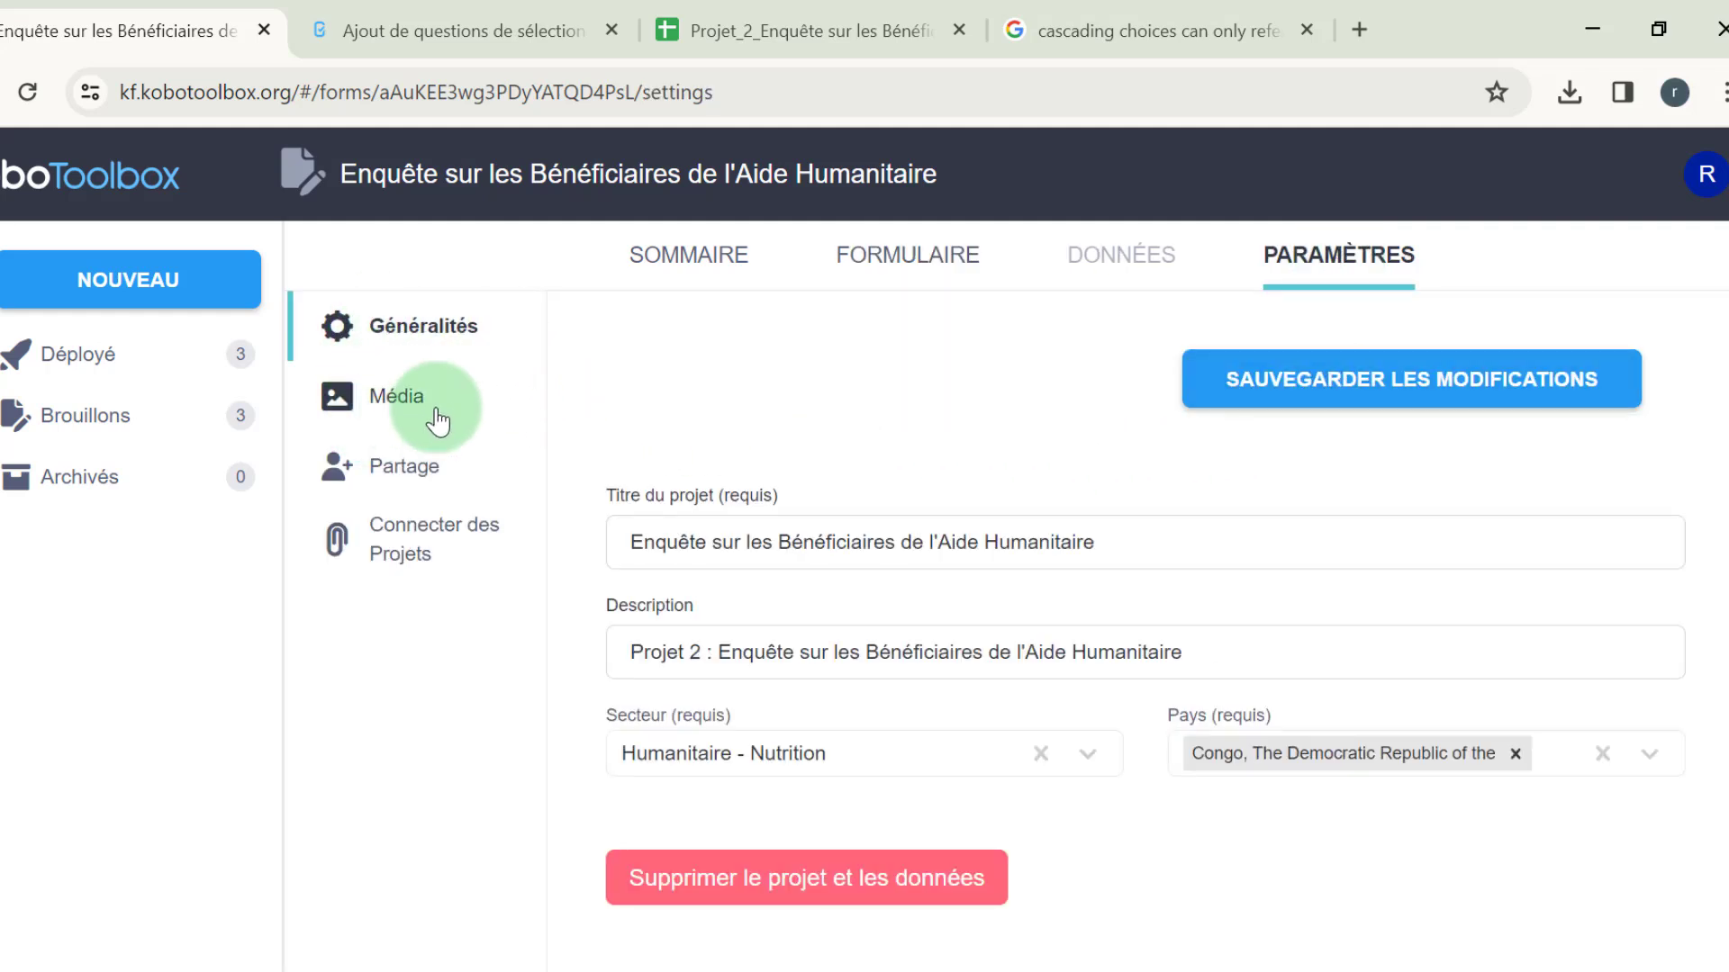
click(397, 402)
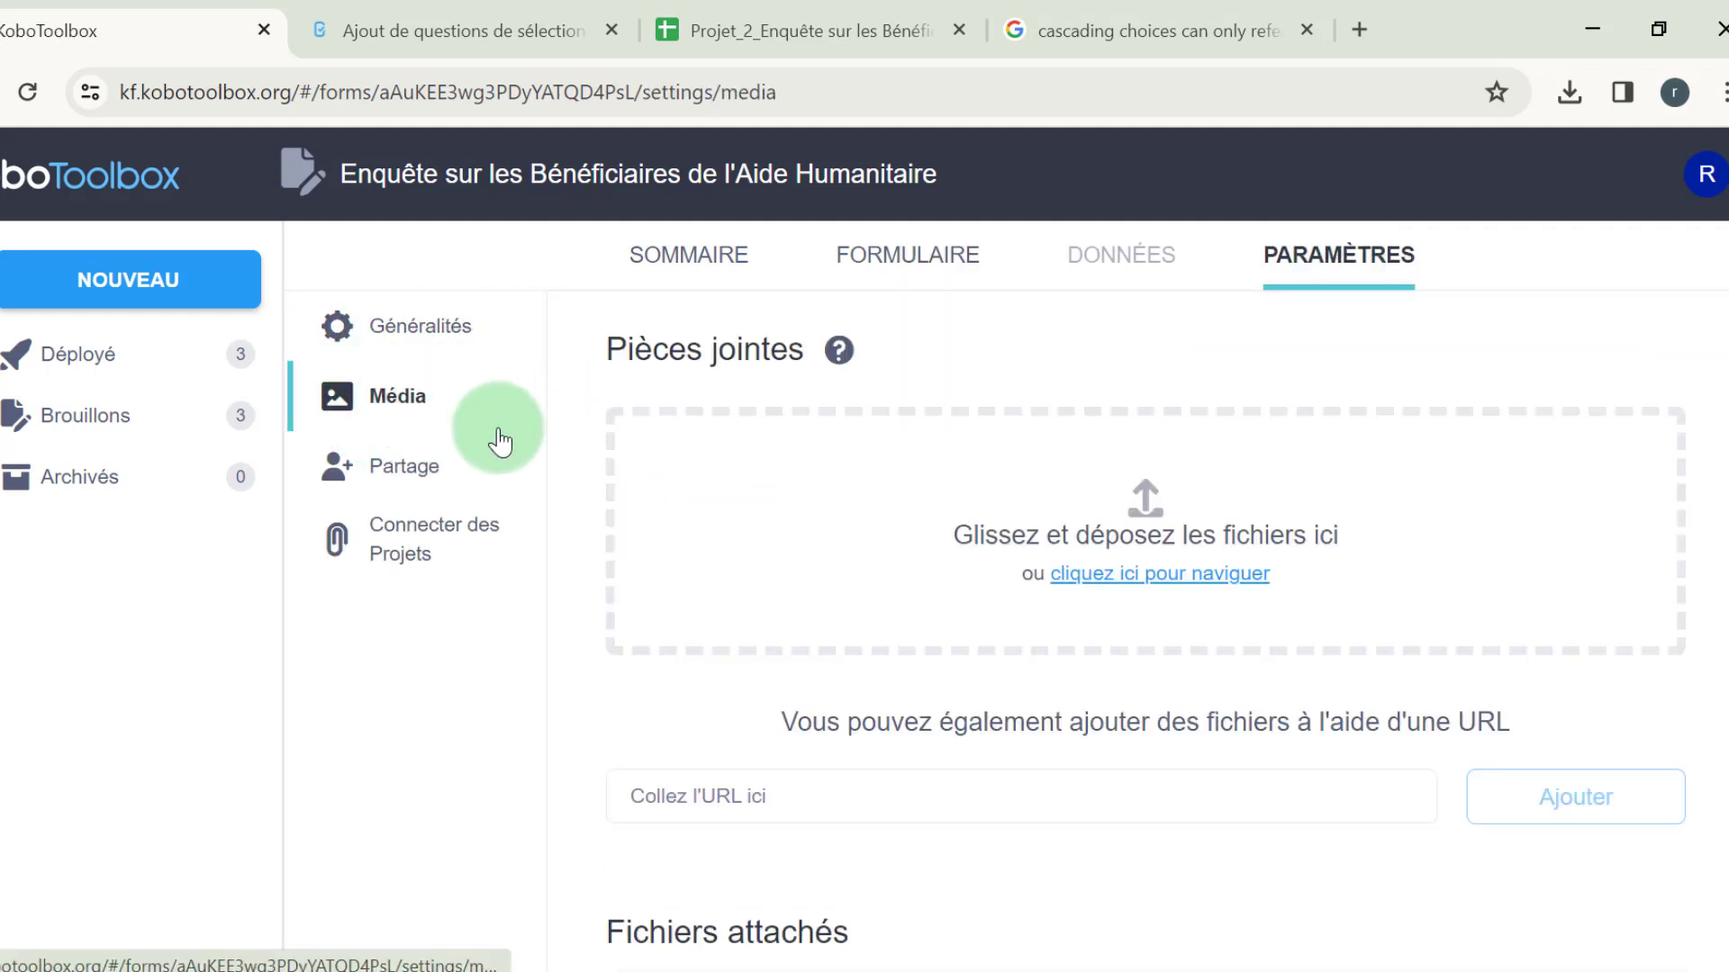
scroll(567, 509, down, 2)
scroll(577, 518, up, 1)
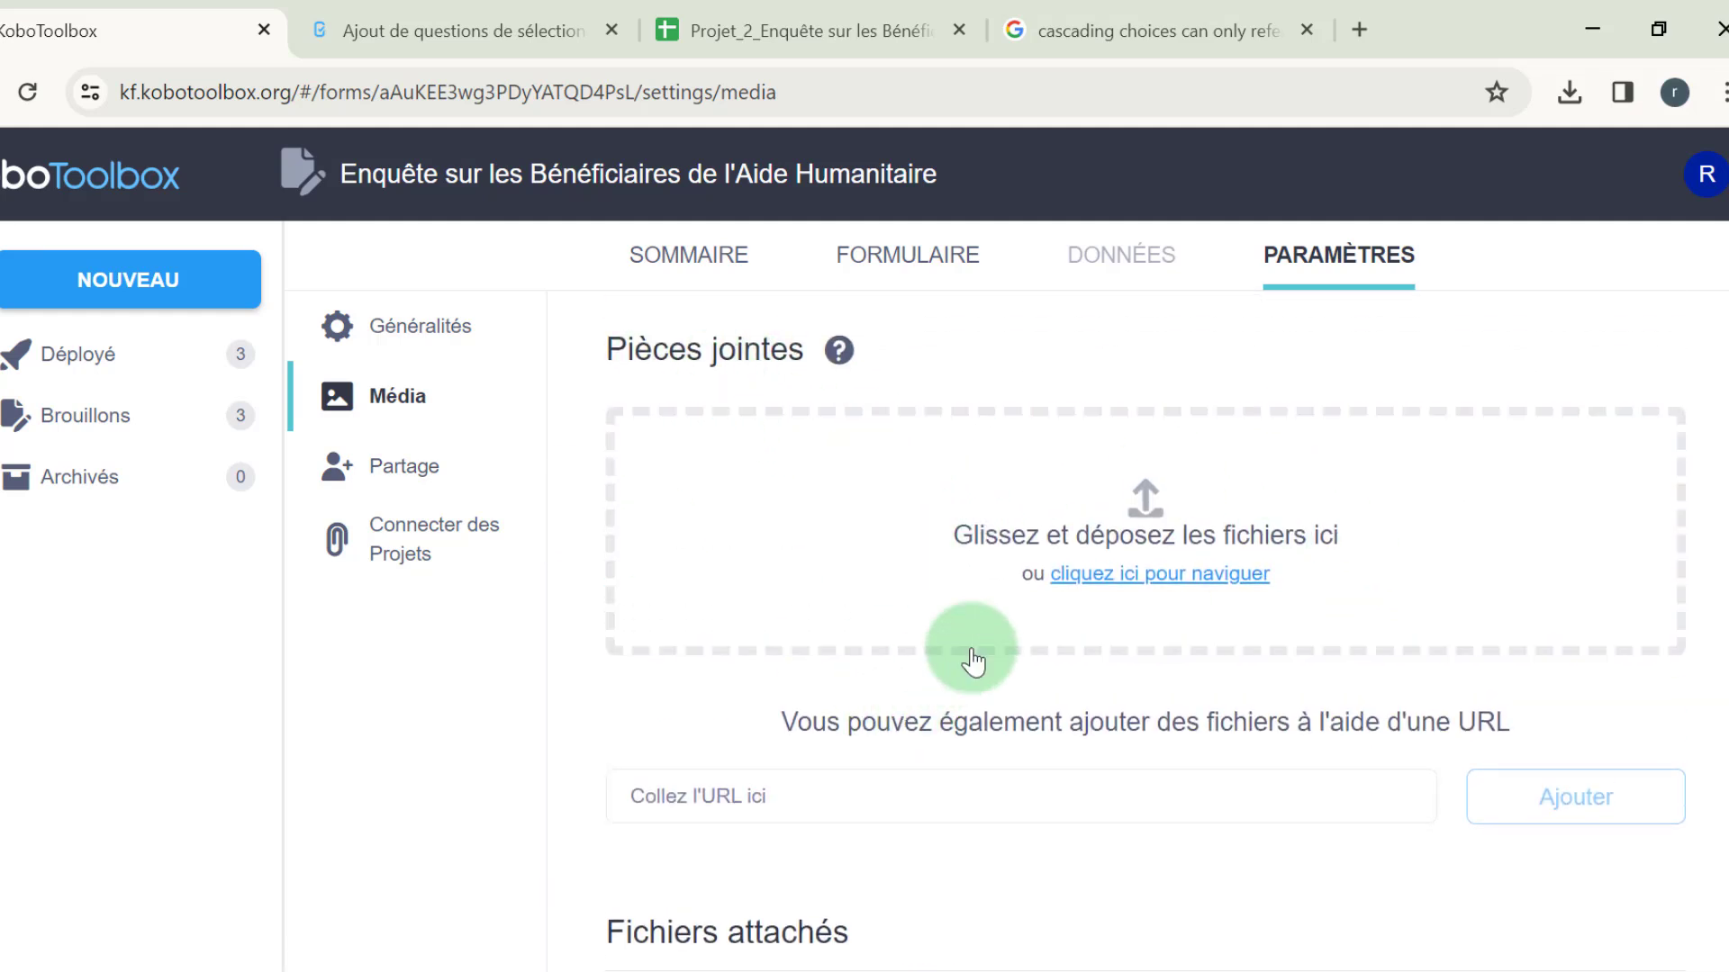
click(1163, 581)
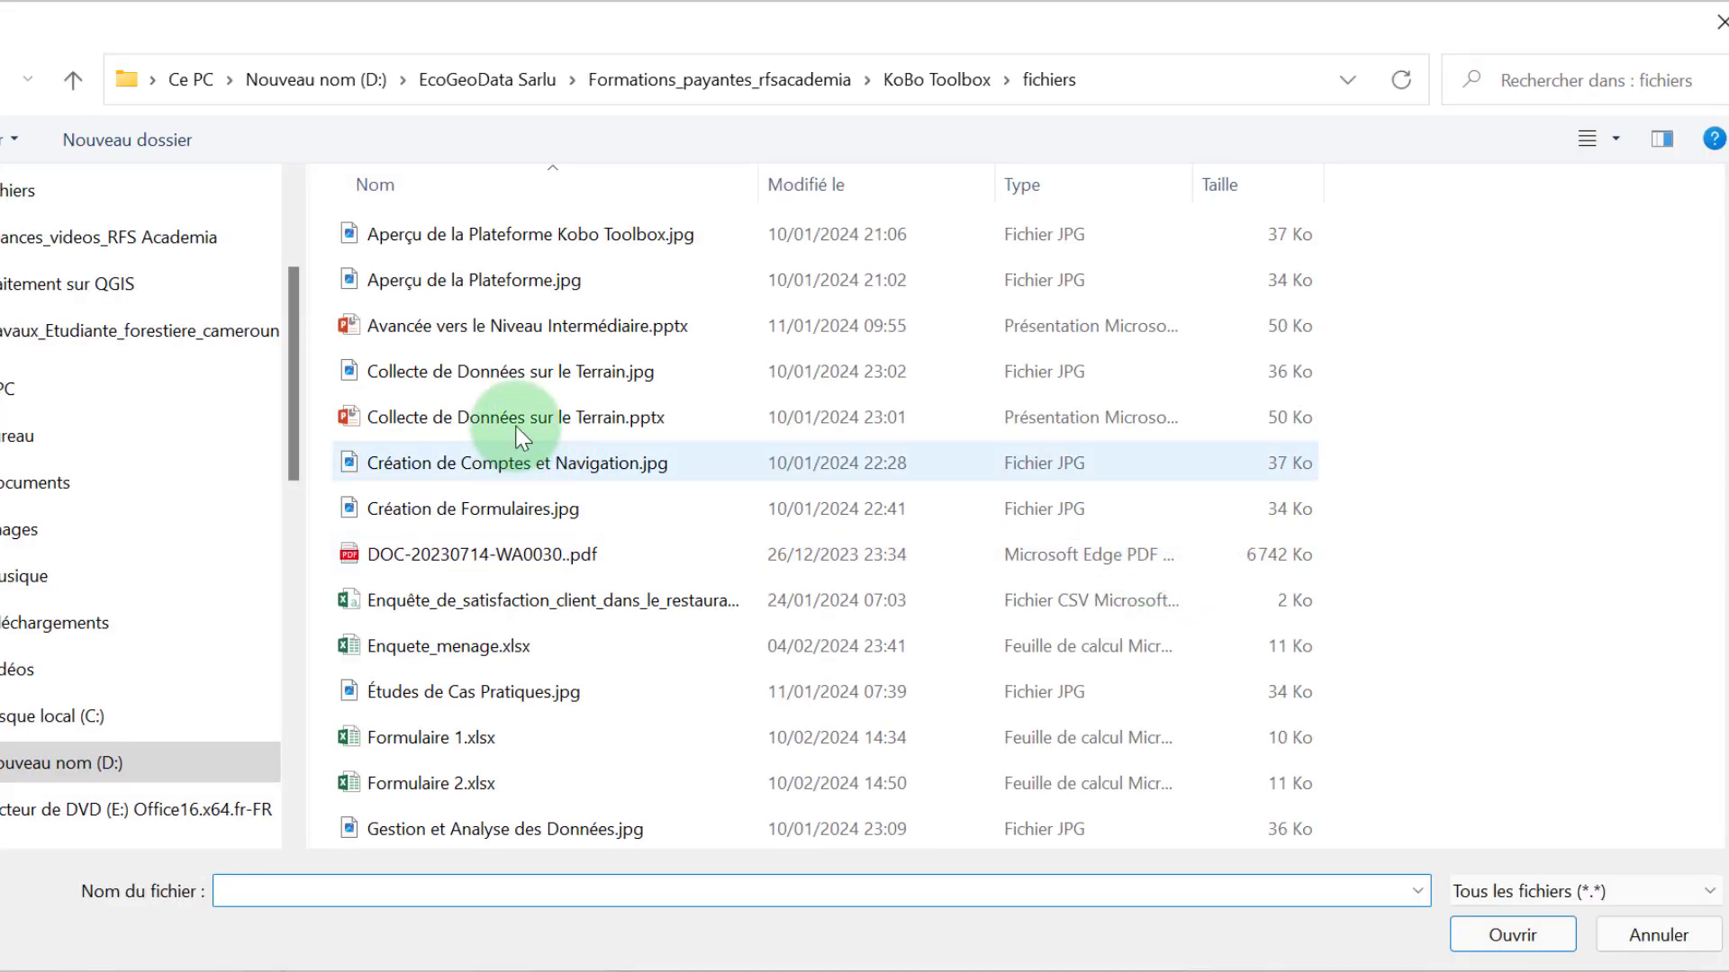
scroll(629, 387, down, 2)
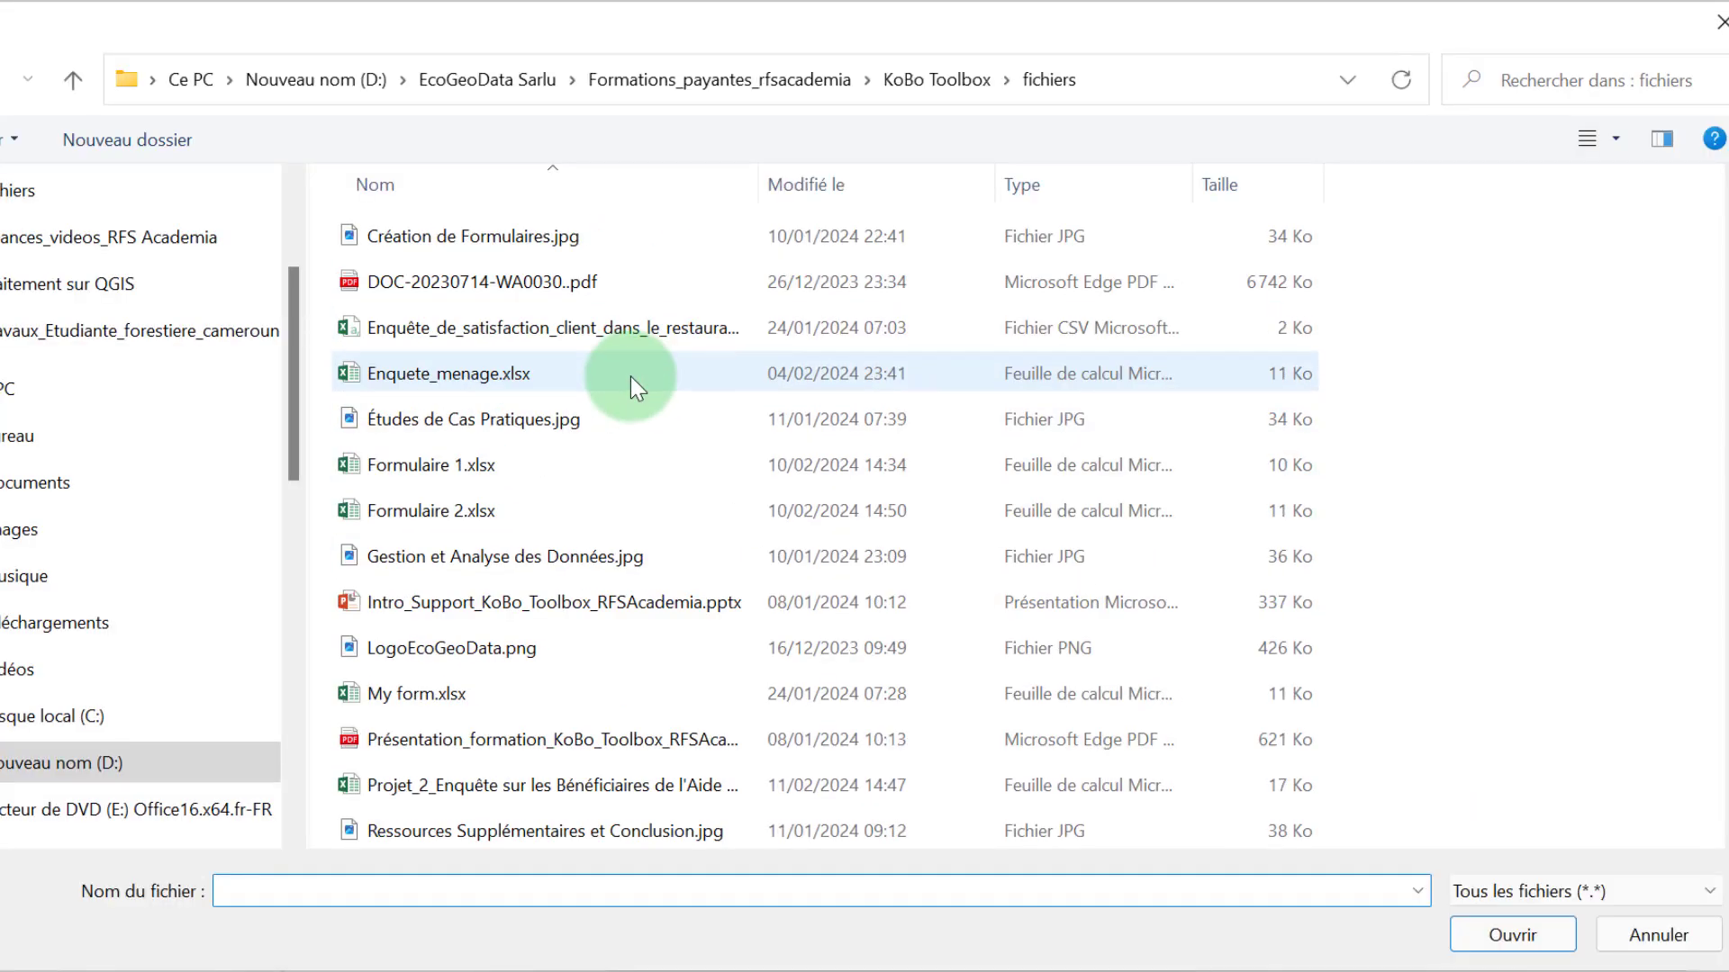
click(435, 659)
click(1524, 943)
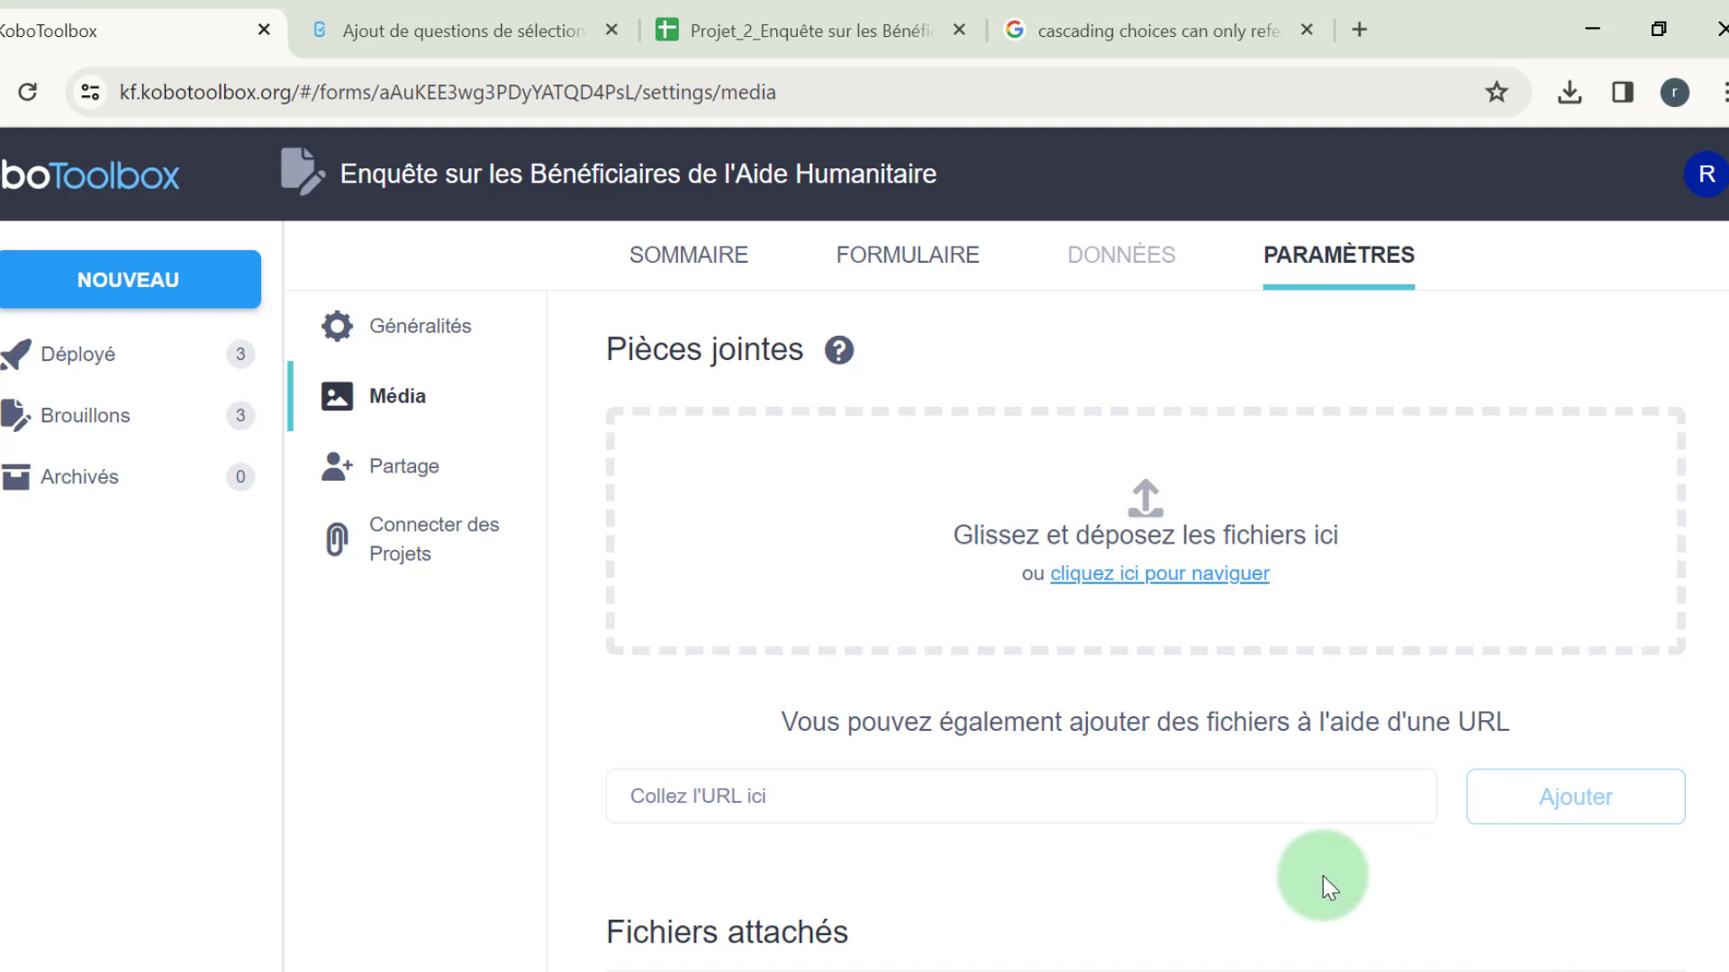
scroll(1297, 869, down, 1)
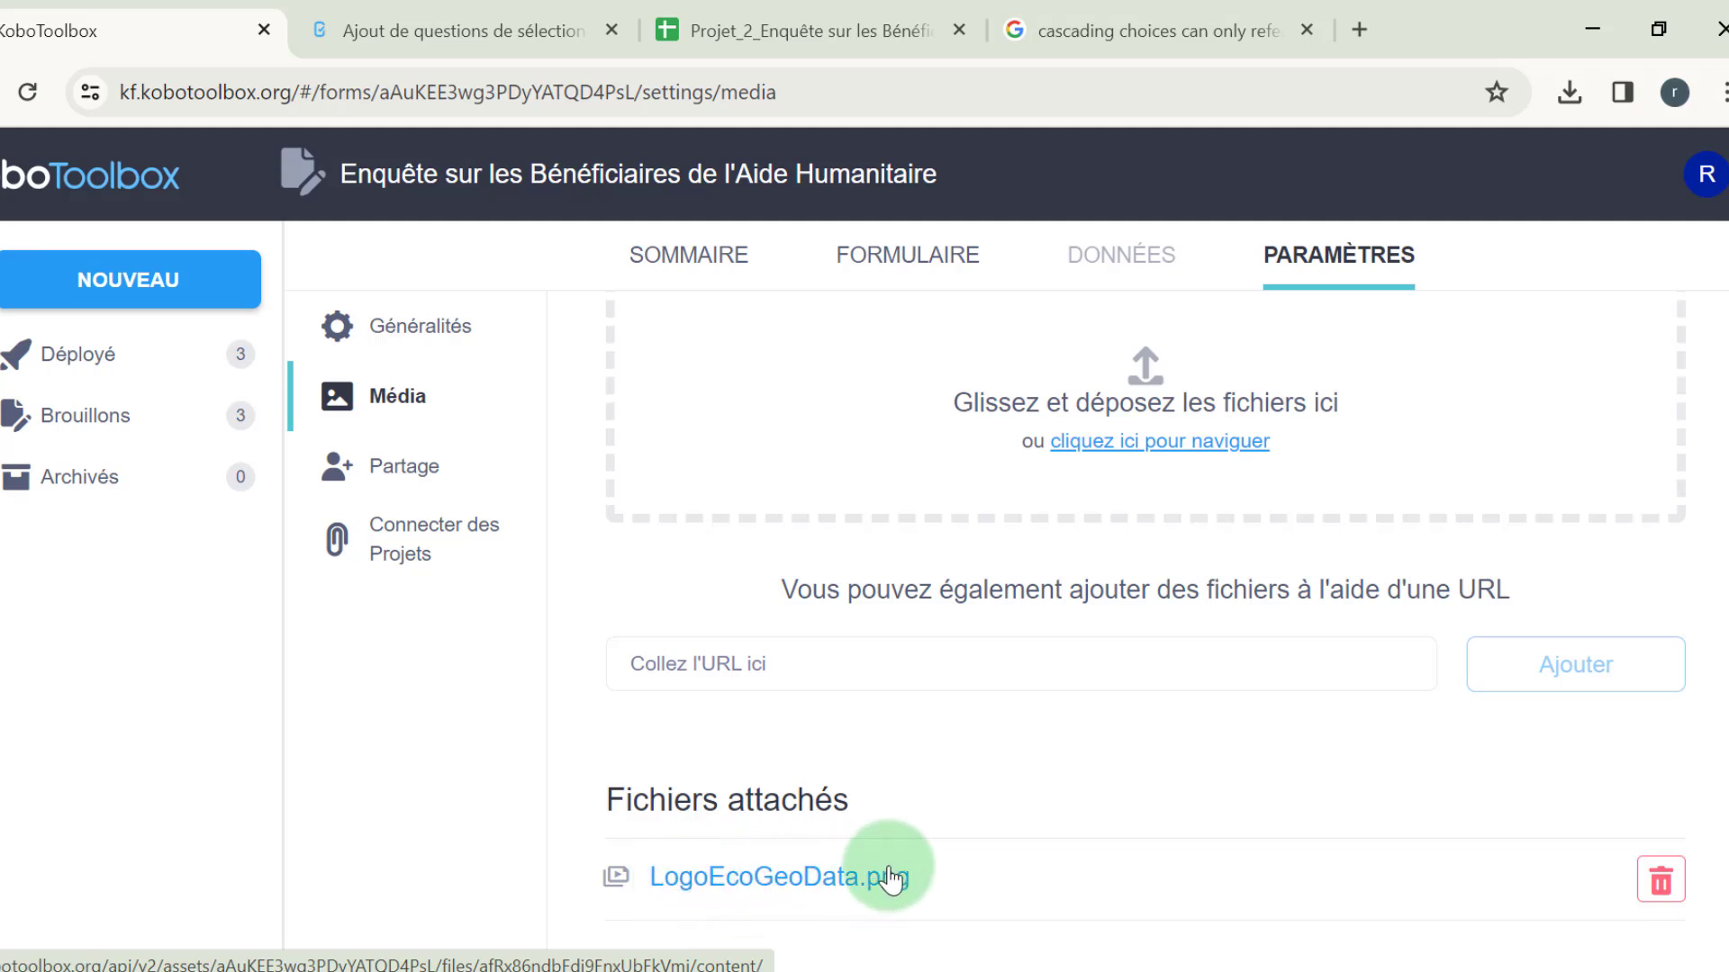
scroll(1195, 840, up, 2)
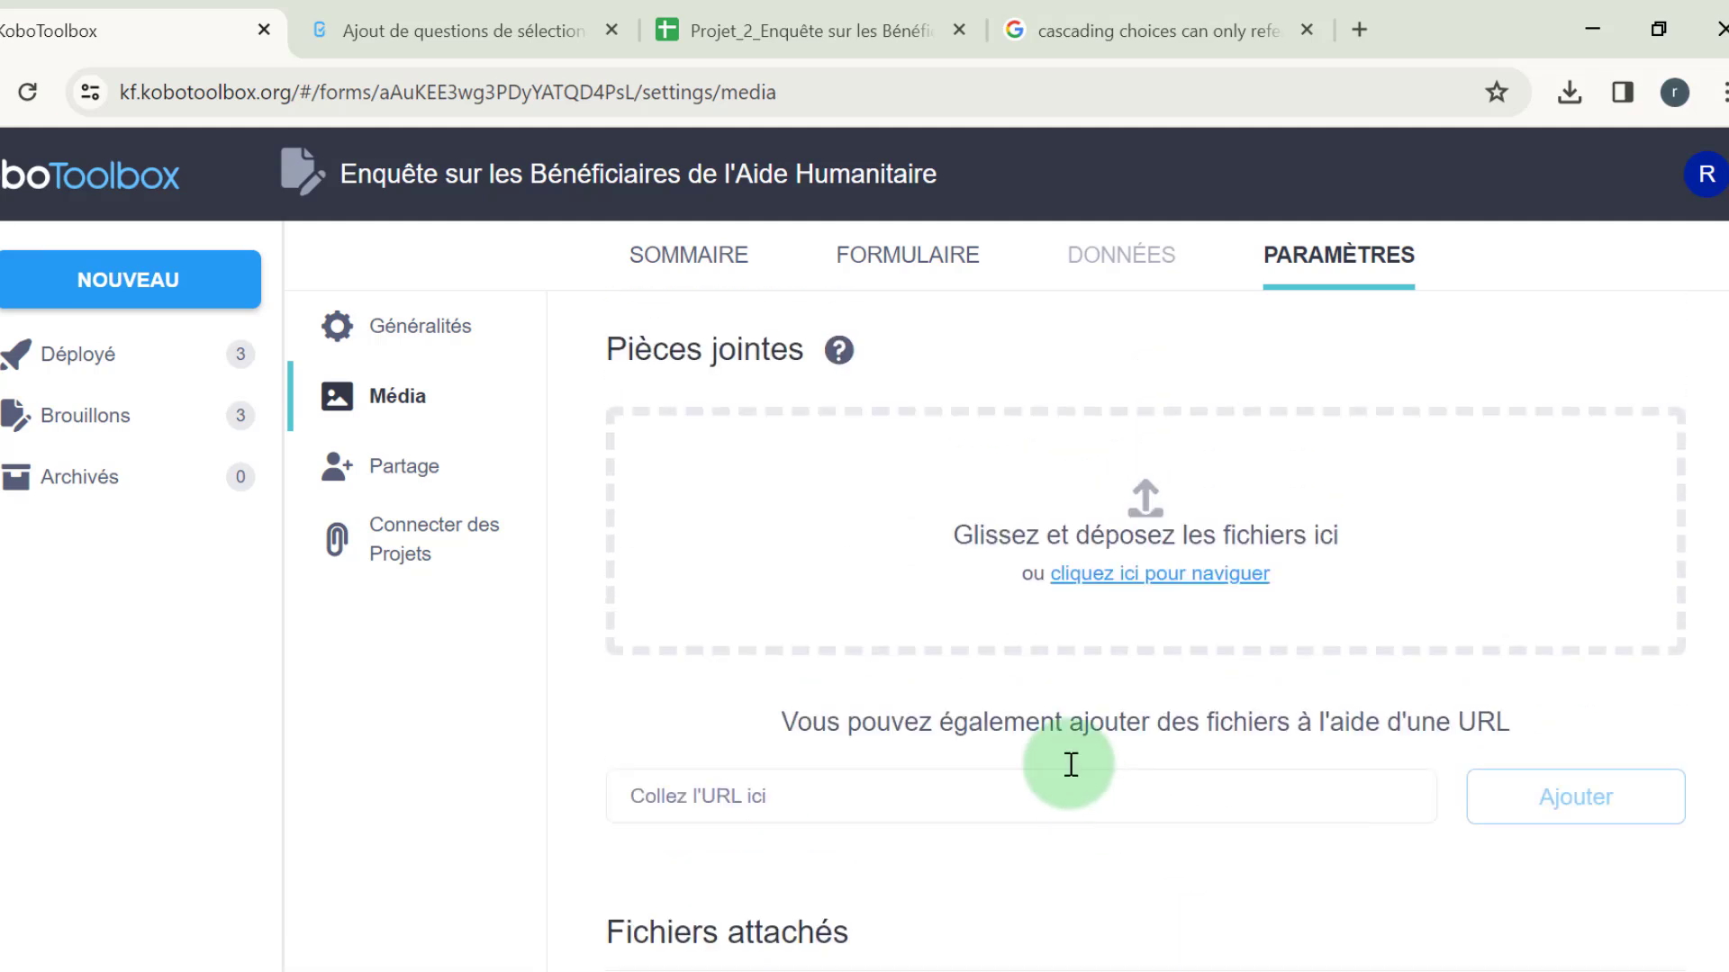
Preview the form again, checking the EcoGeoData logo and the sections through to the end, and close the preview
click(898, 261)
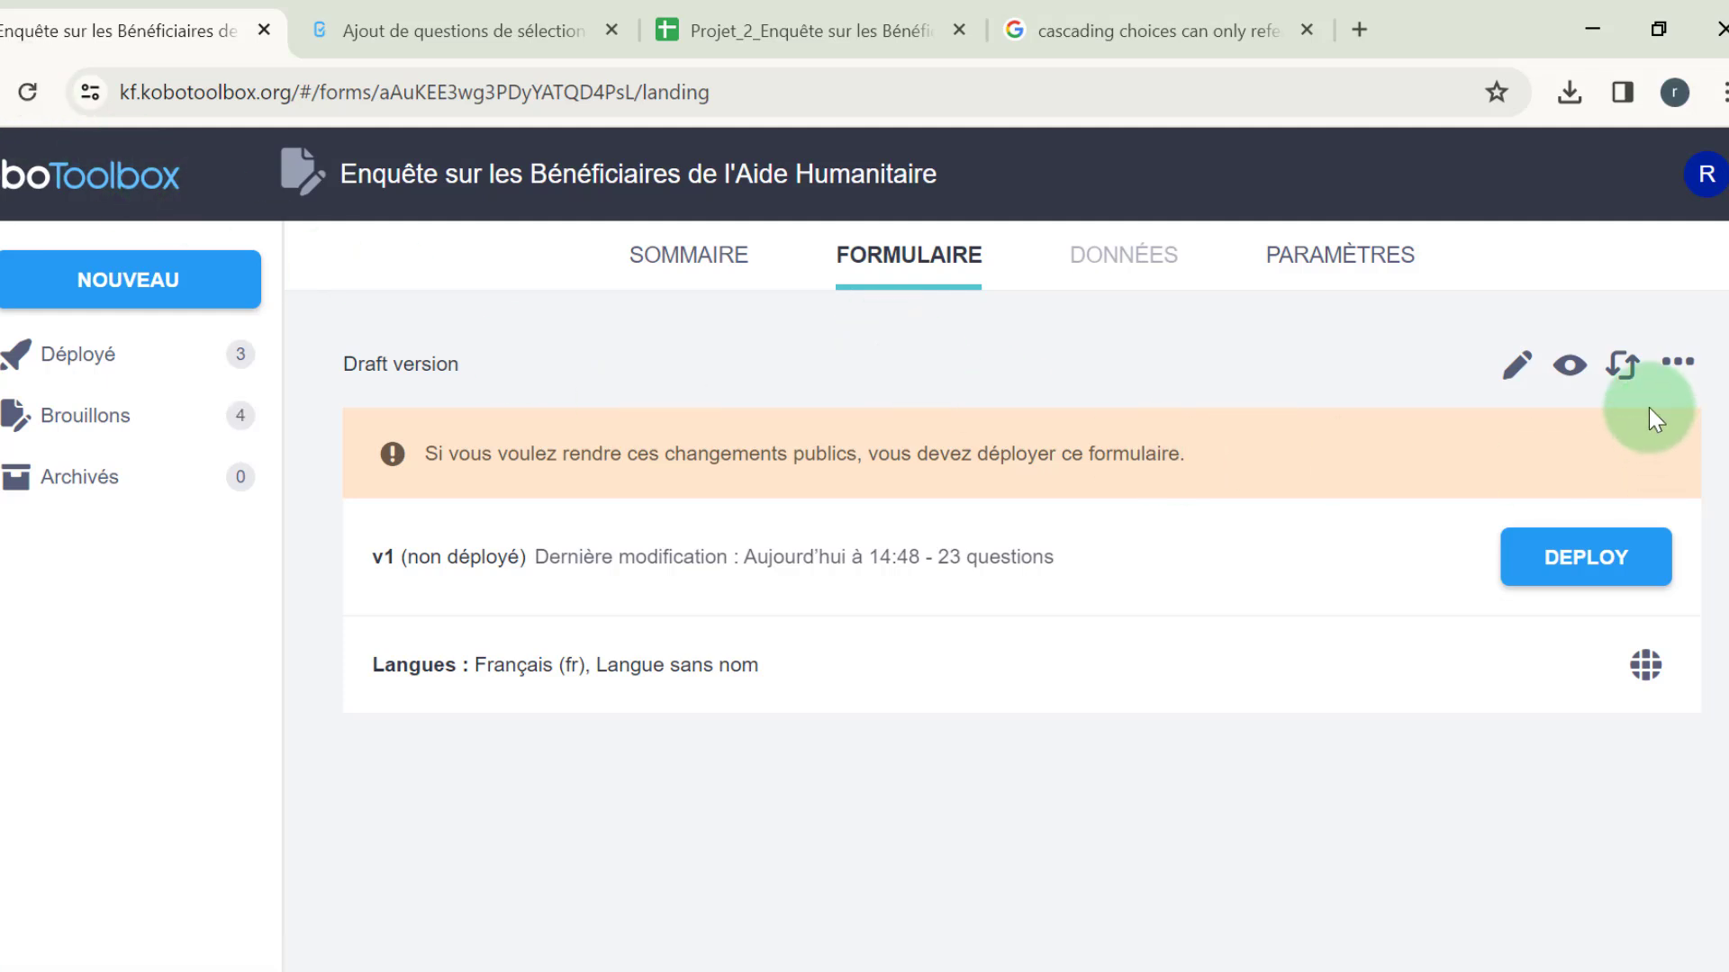
click(1569, 368)
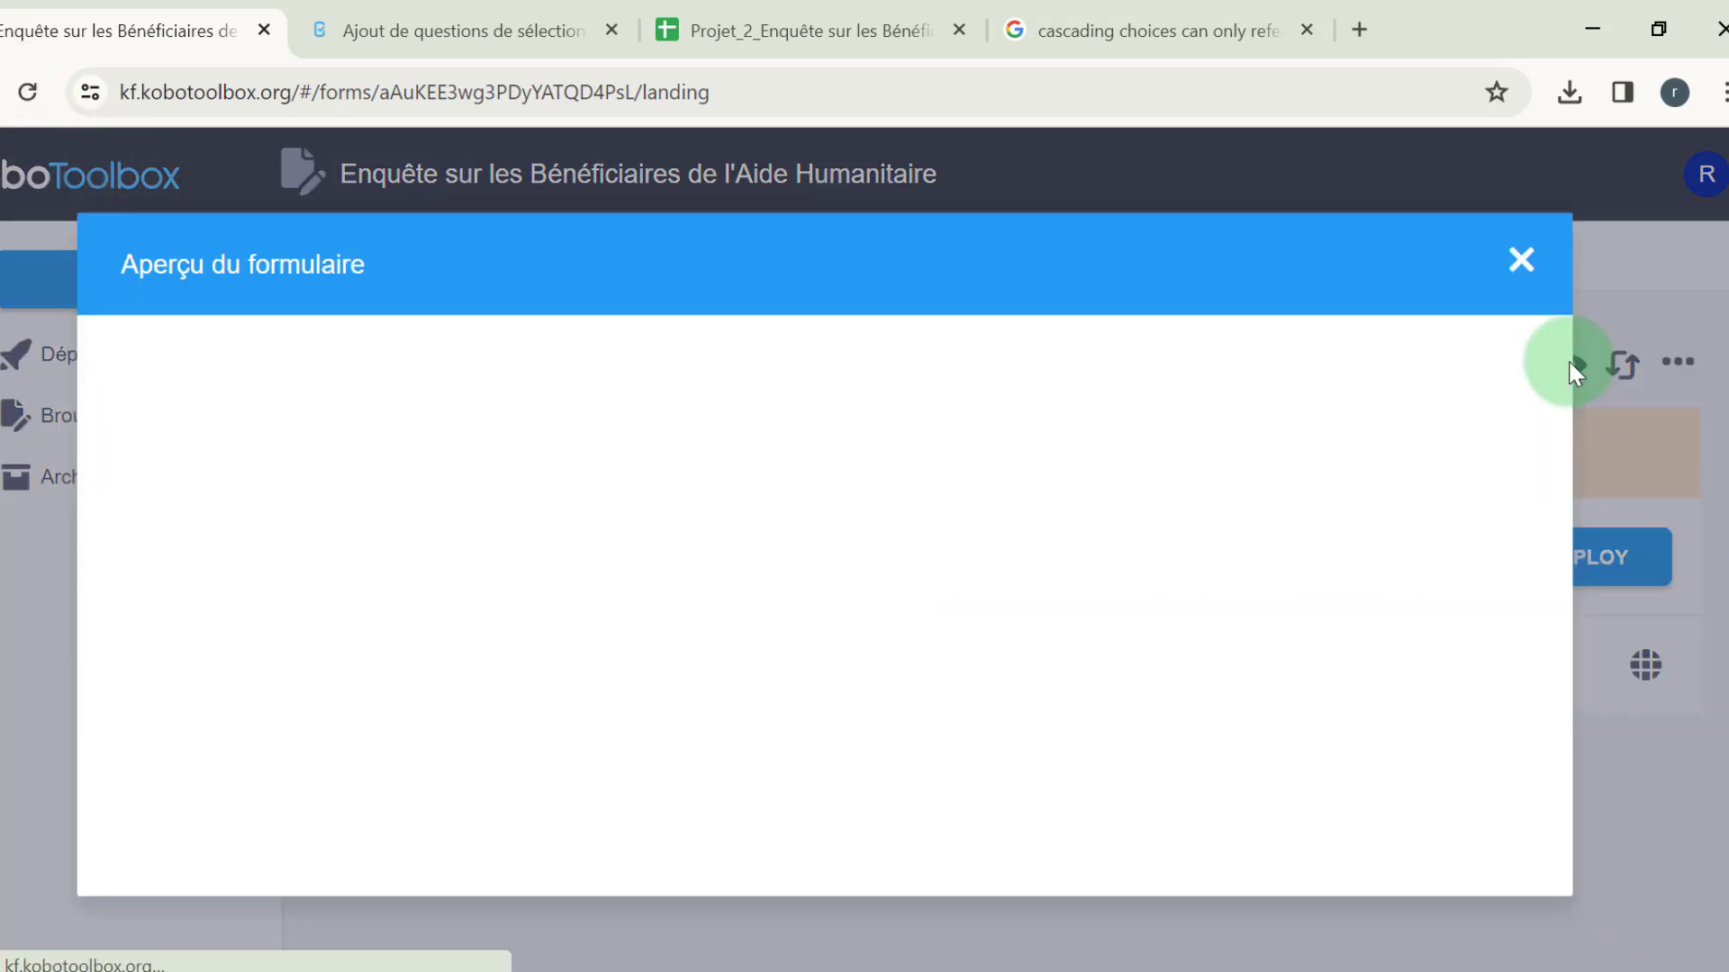
scroll(1088, 598, down, 5)
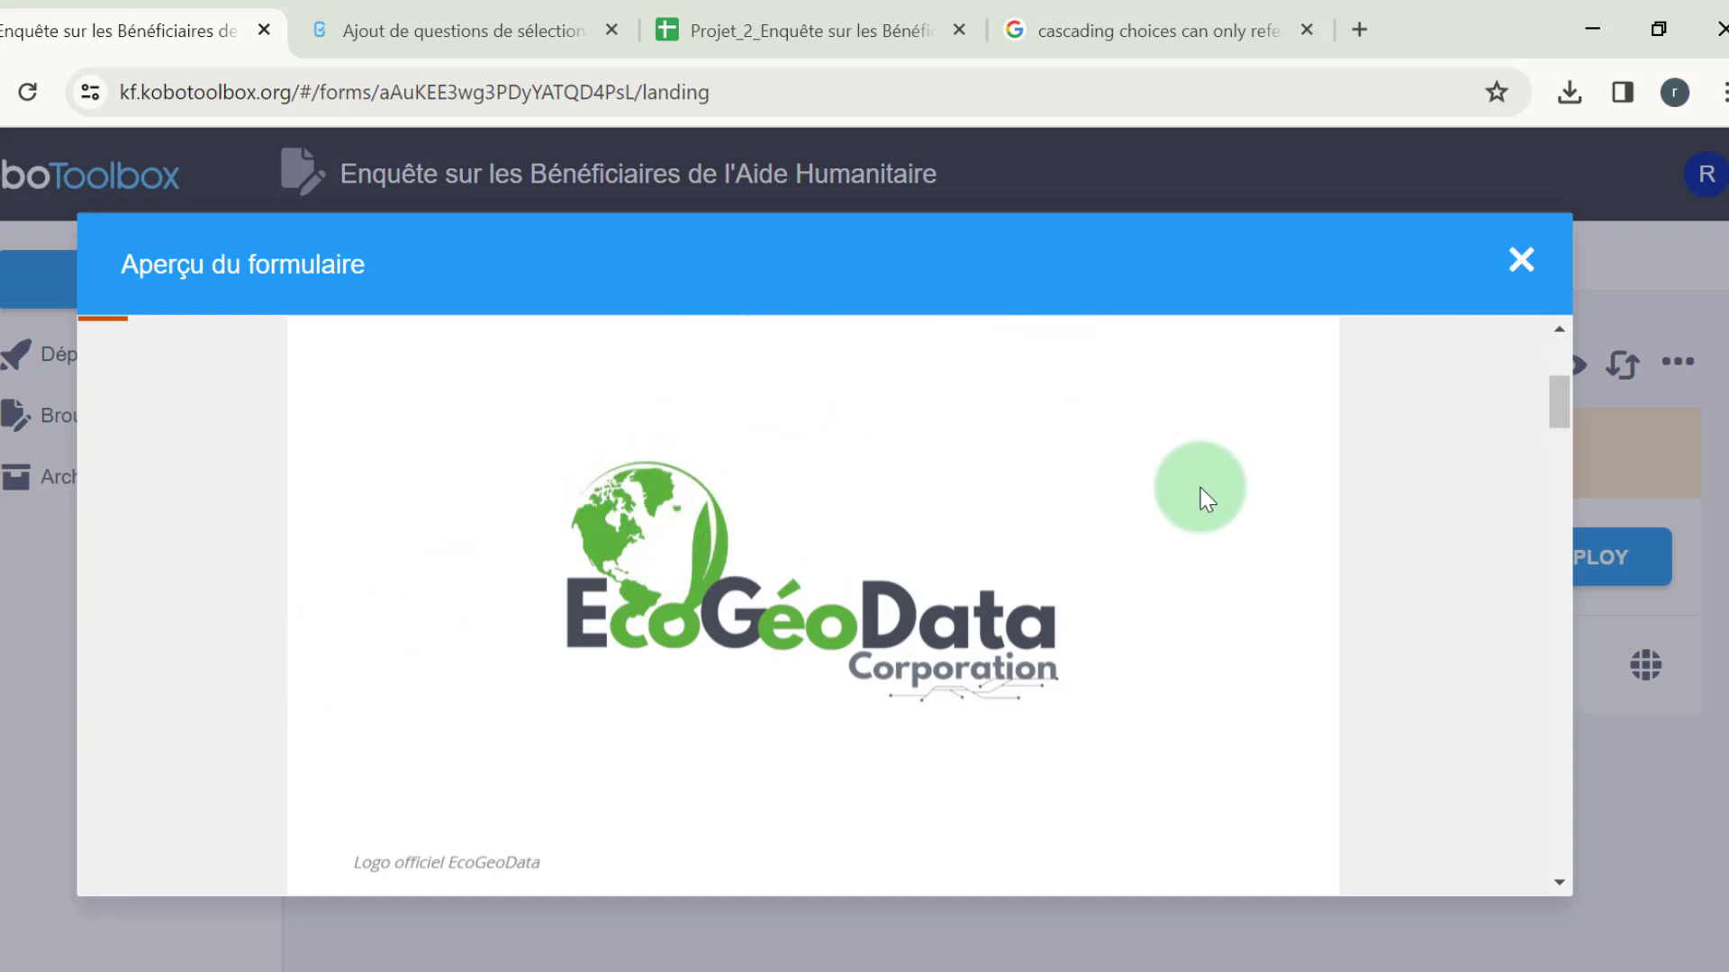
scroll(1082, 475, down, 3)
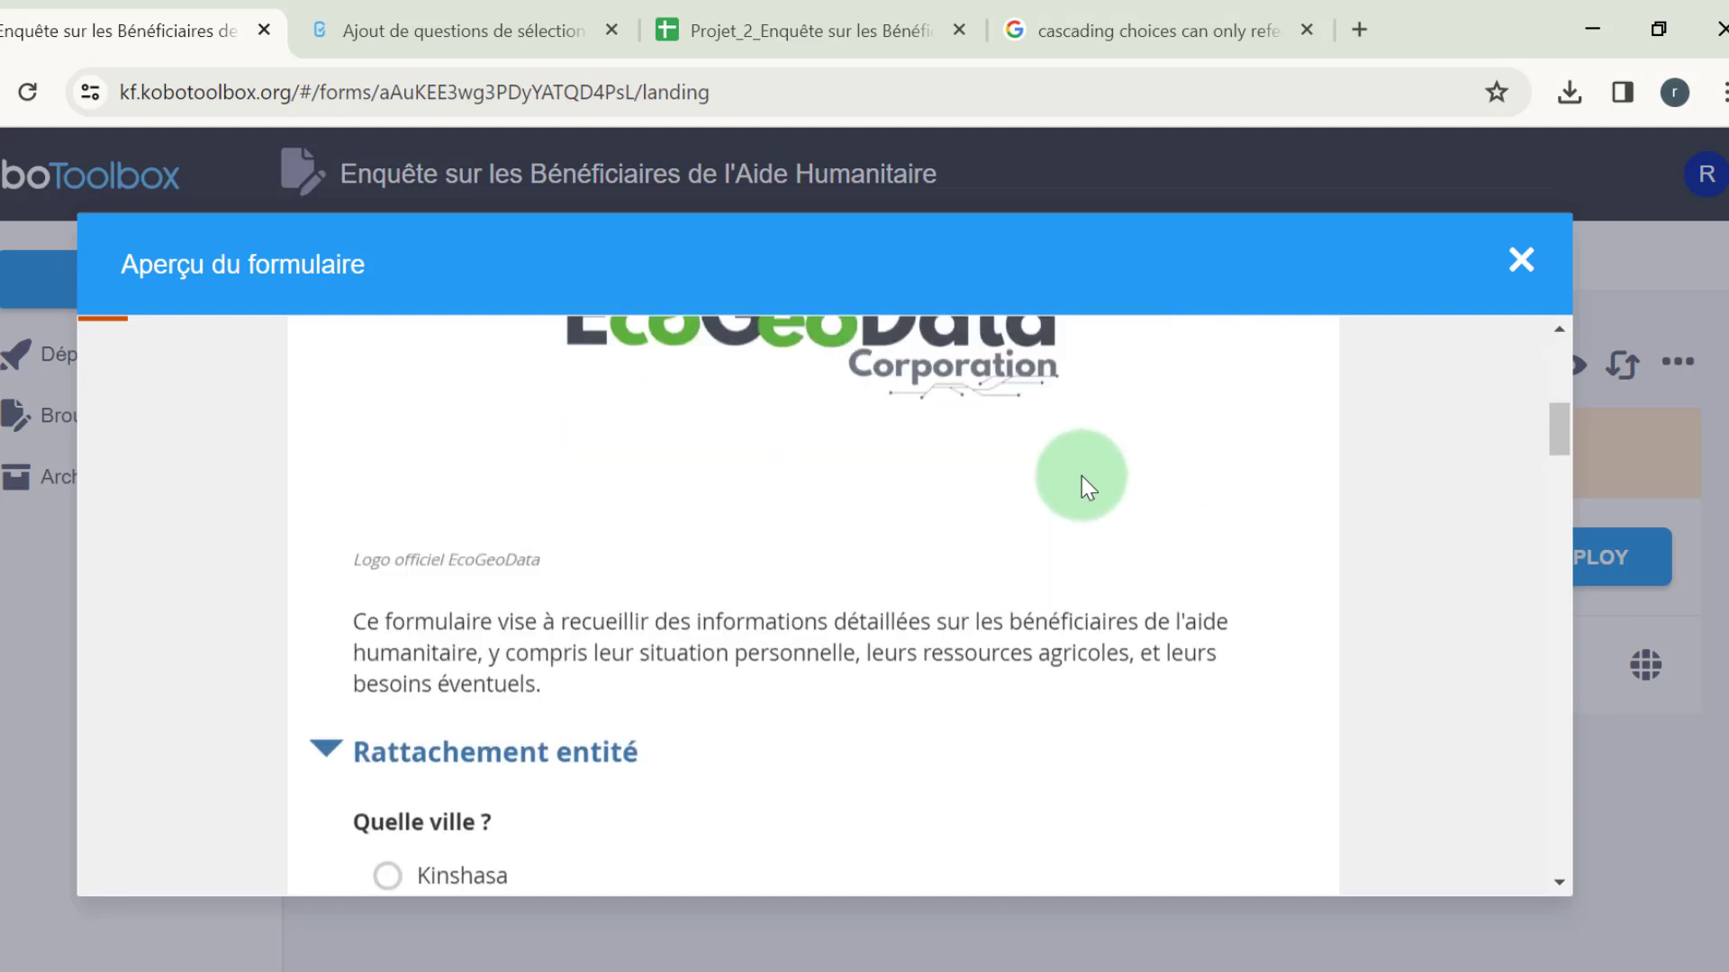
scroll(1023, 461, up, 3)
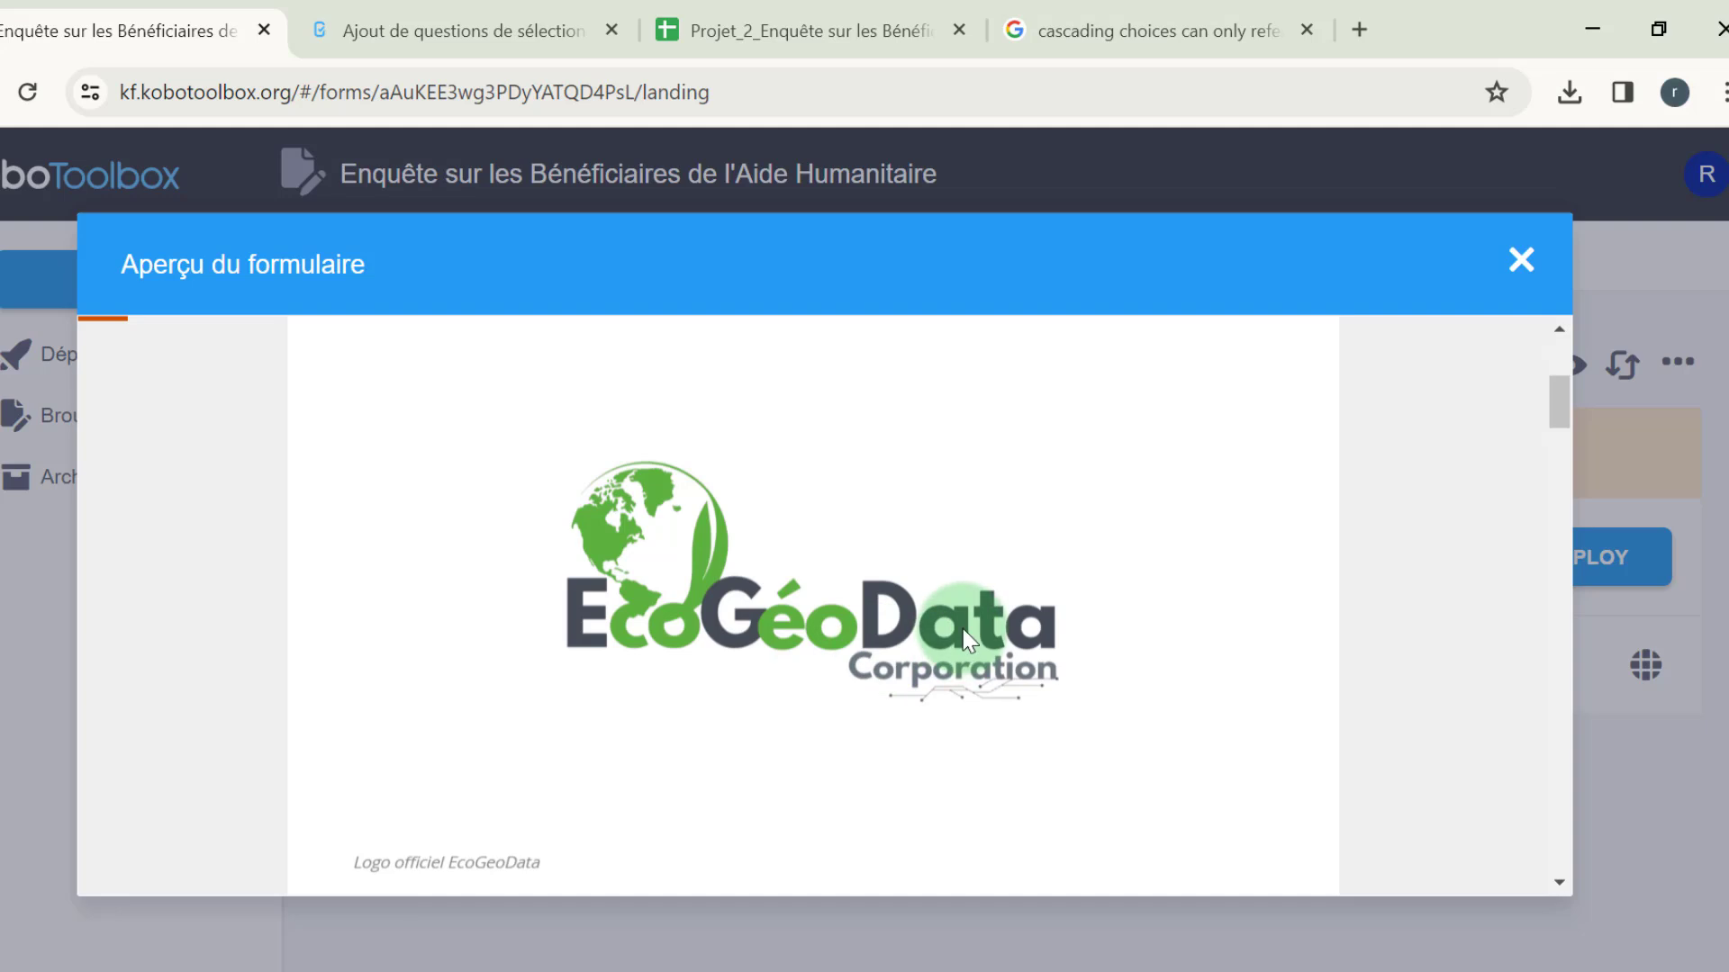
scroll(963, 628, down, 3)
scroll(461, 567, down, 15)
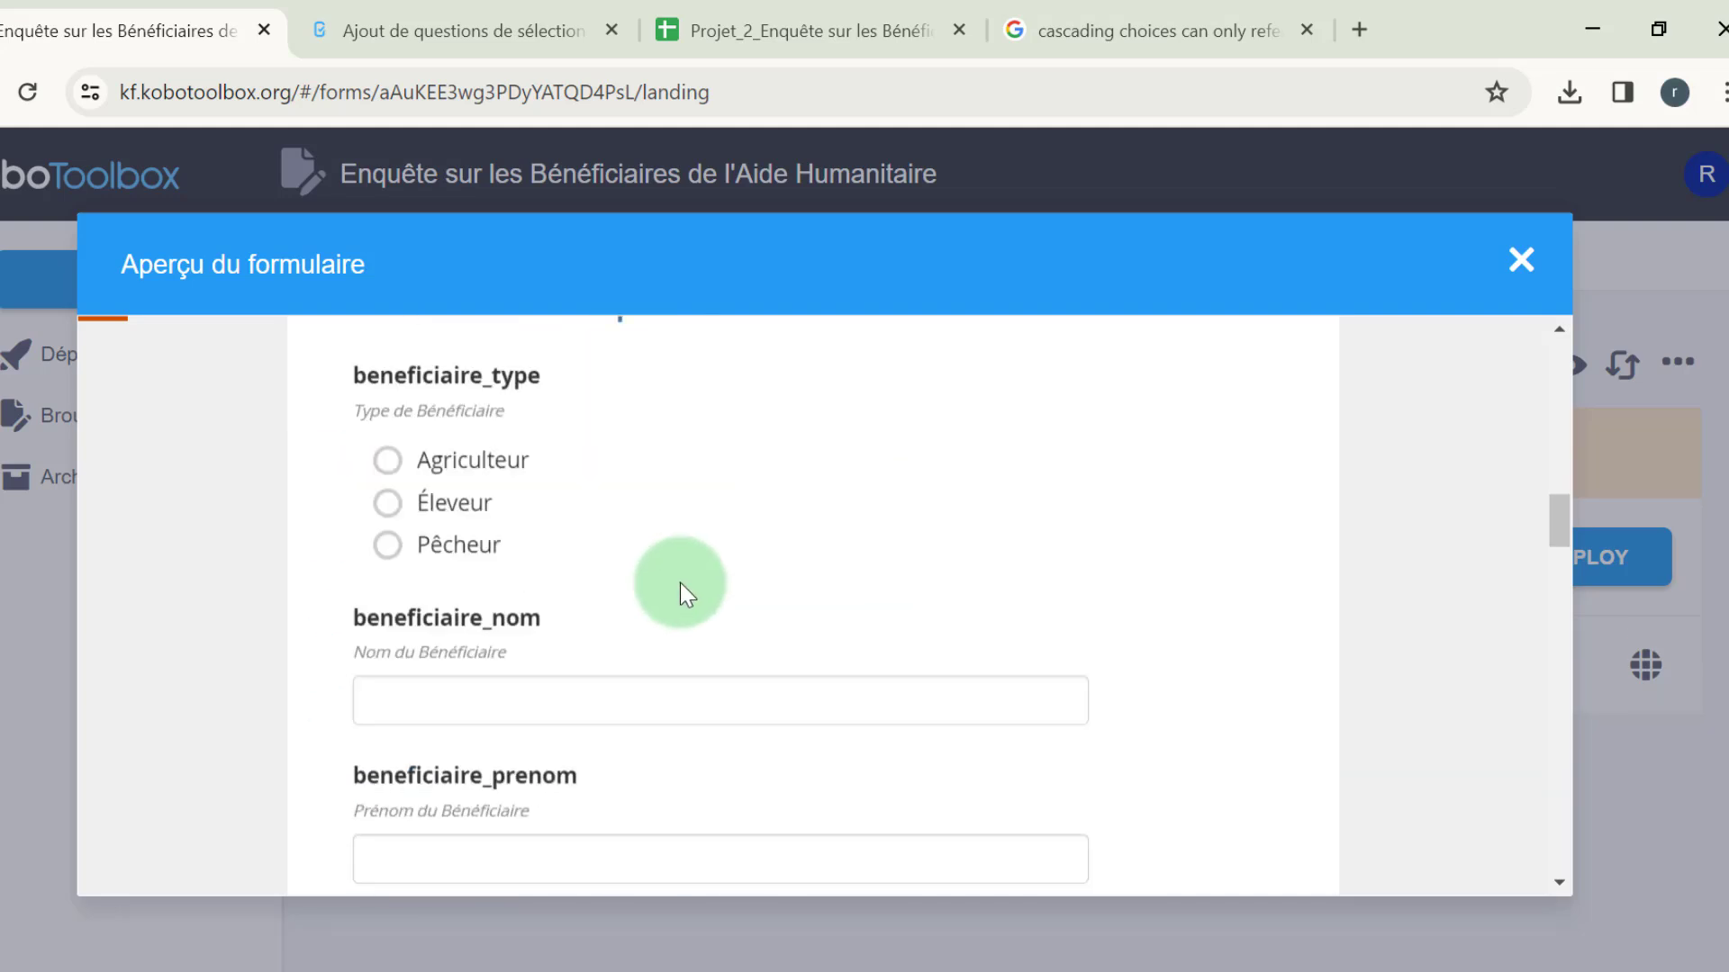
scroll(691, 665, down, 10)
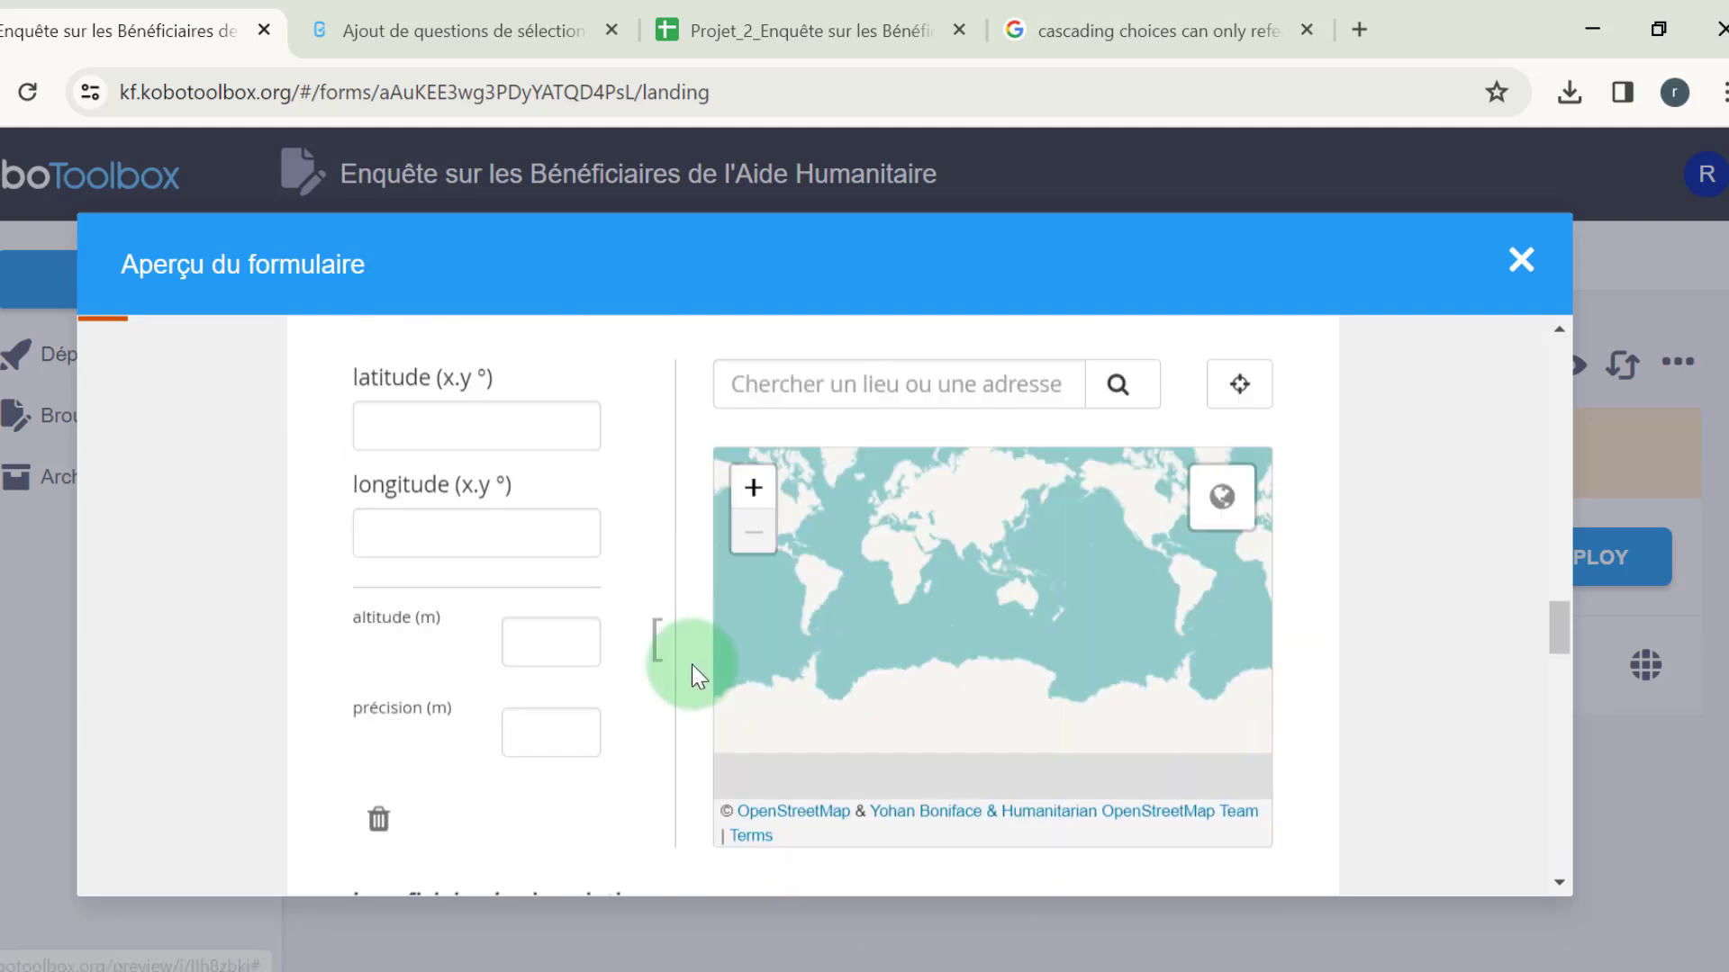
scroll(691, 664, down, 10)
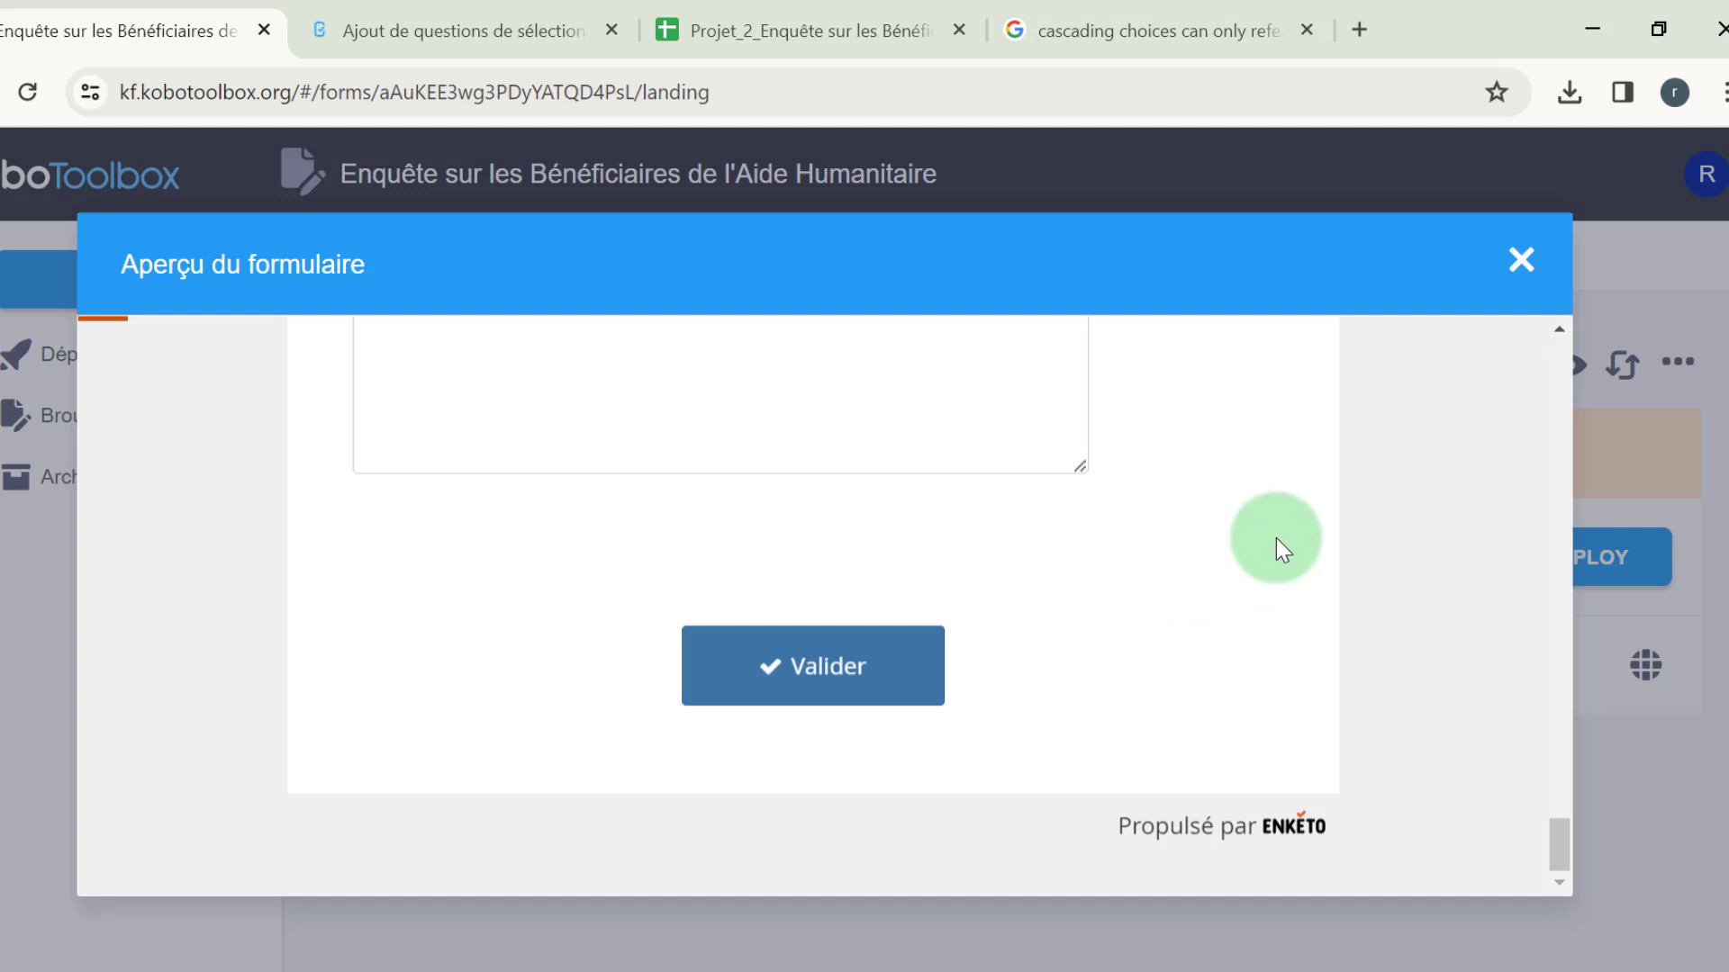
click(1528, 264)
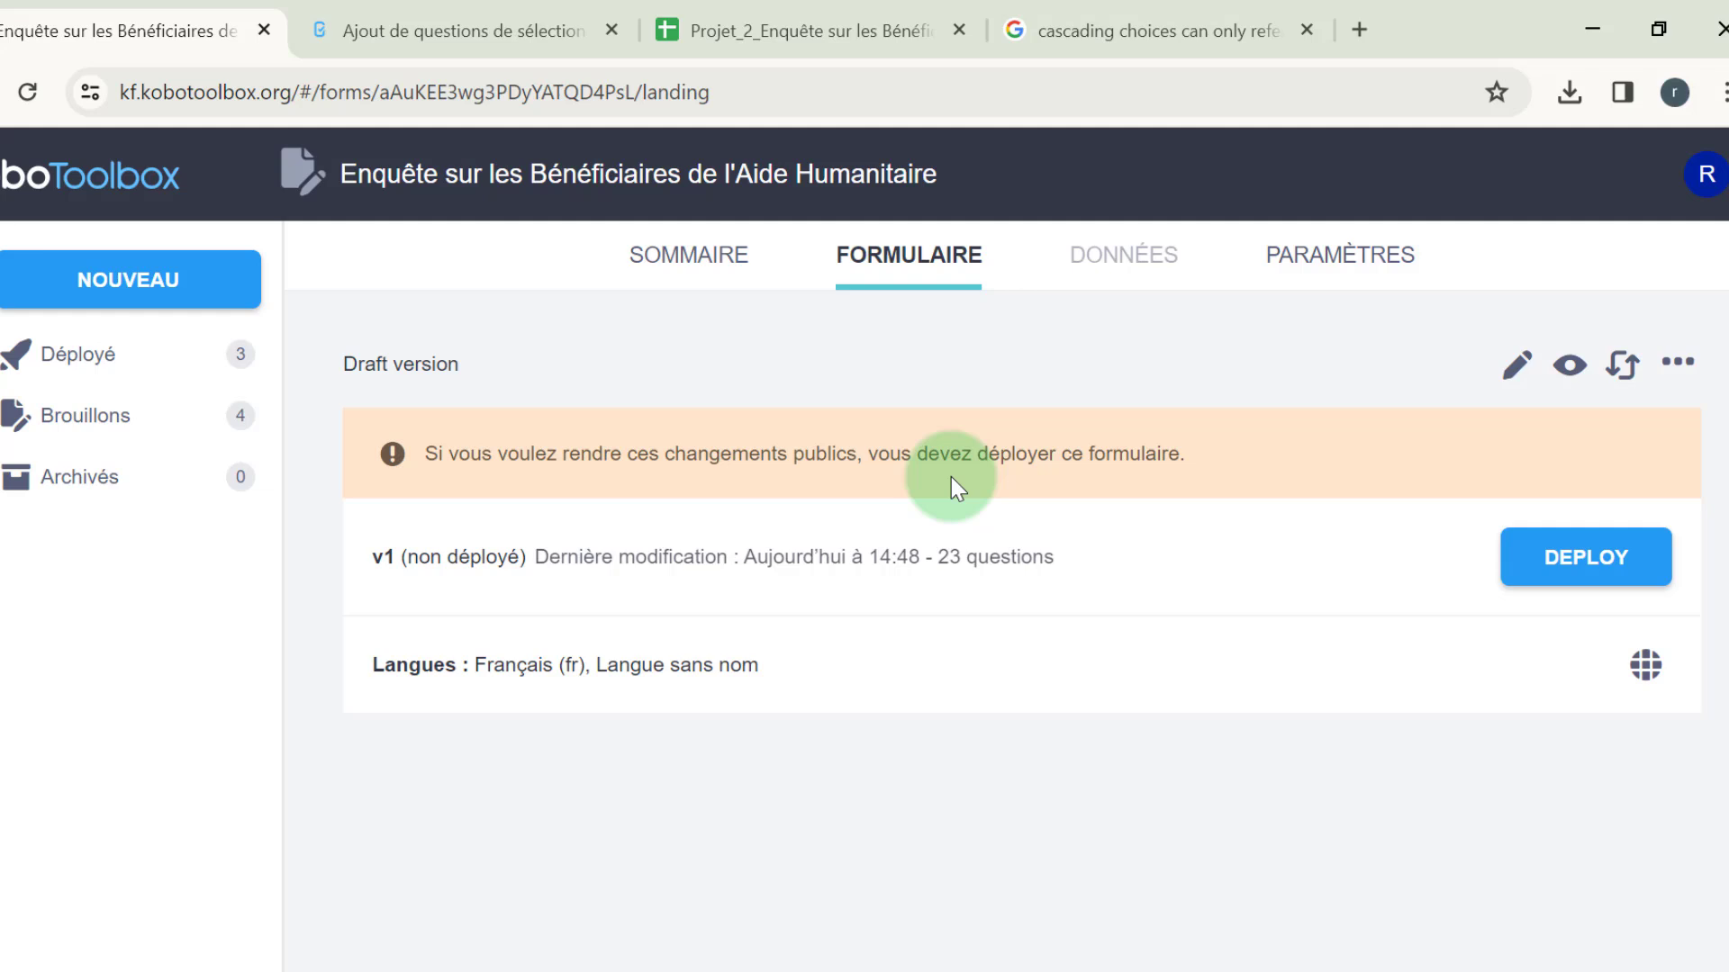
Try to open the form in the form builder, hide its style settings and return to the form overview
click(1516, 364)
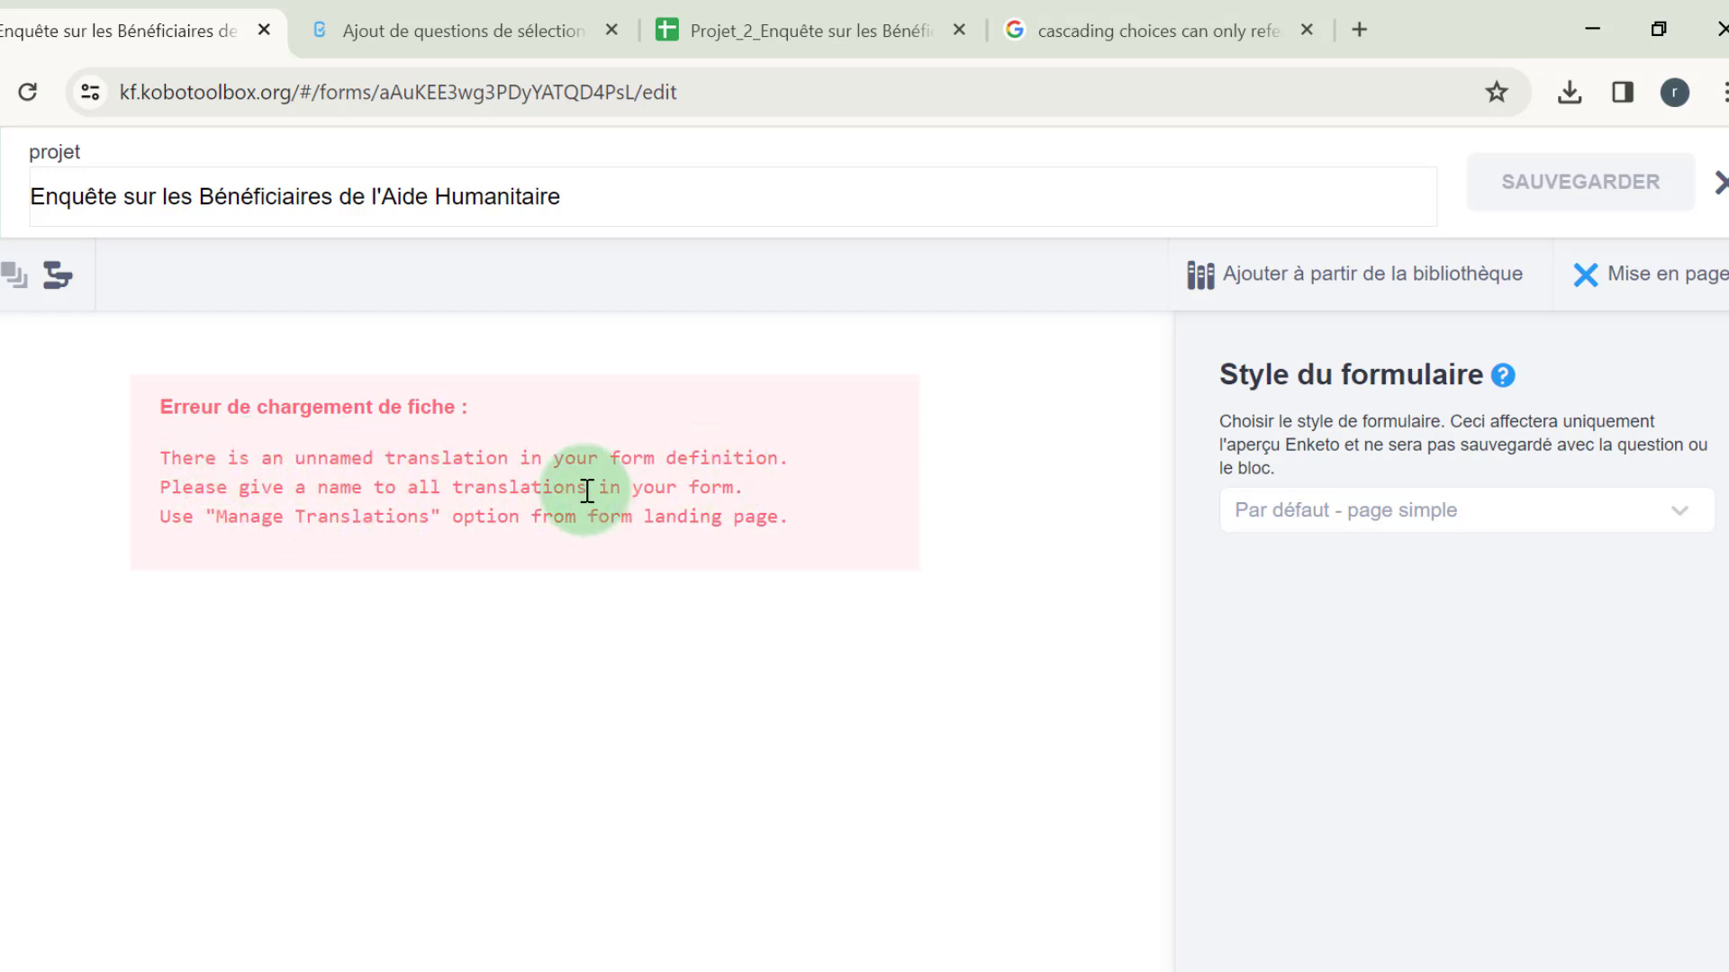
click(1625, 274)
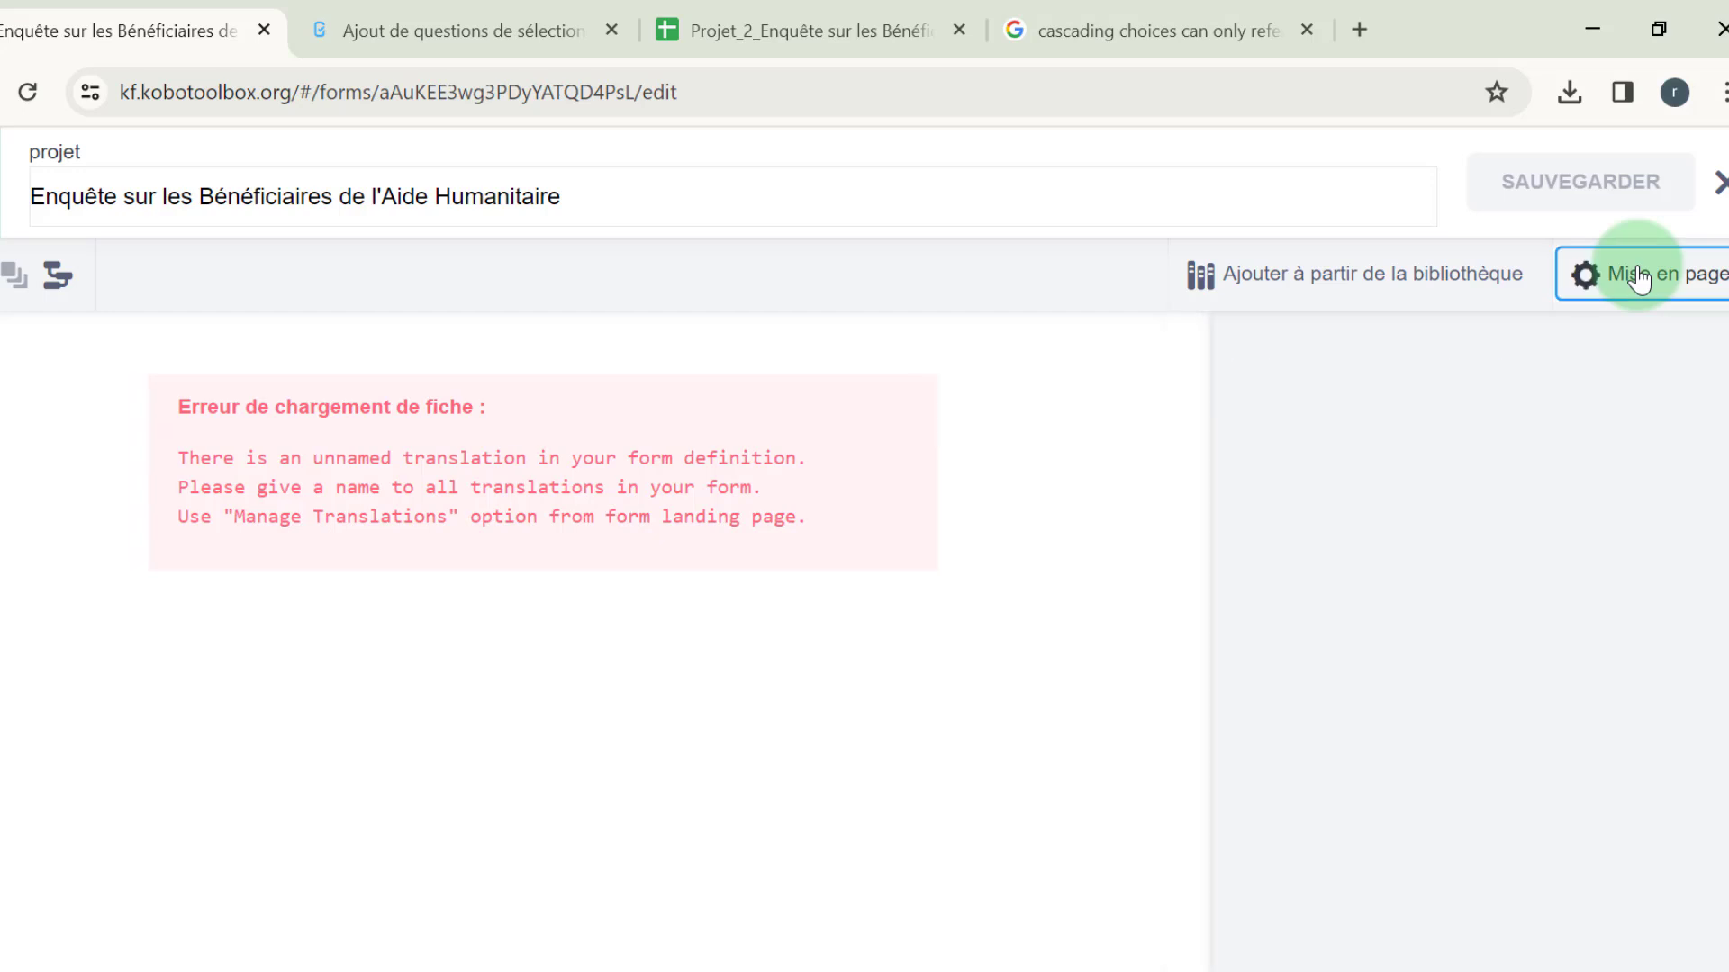
click(1719, 207)
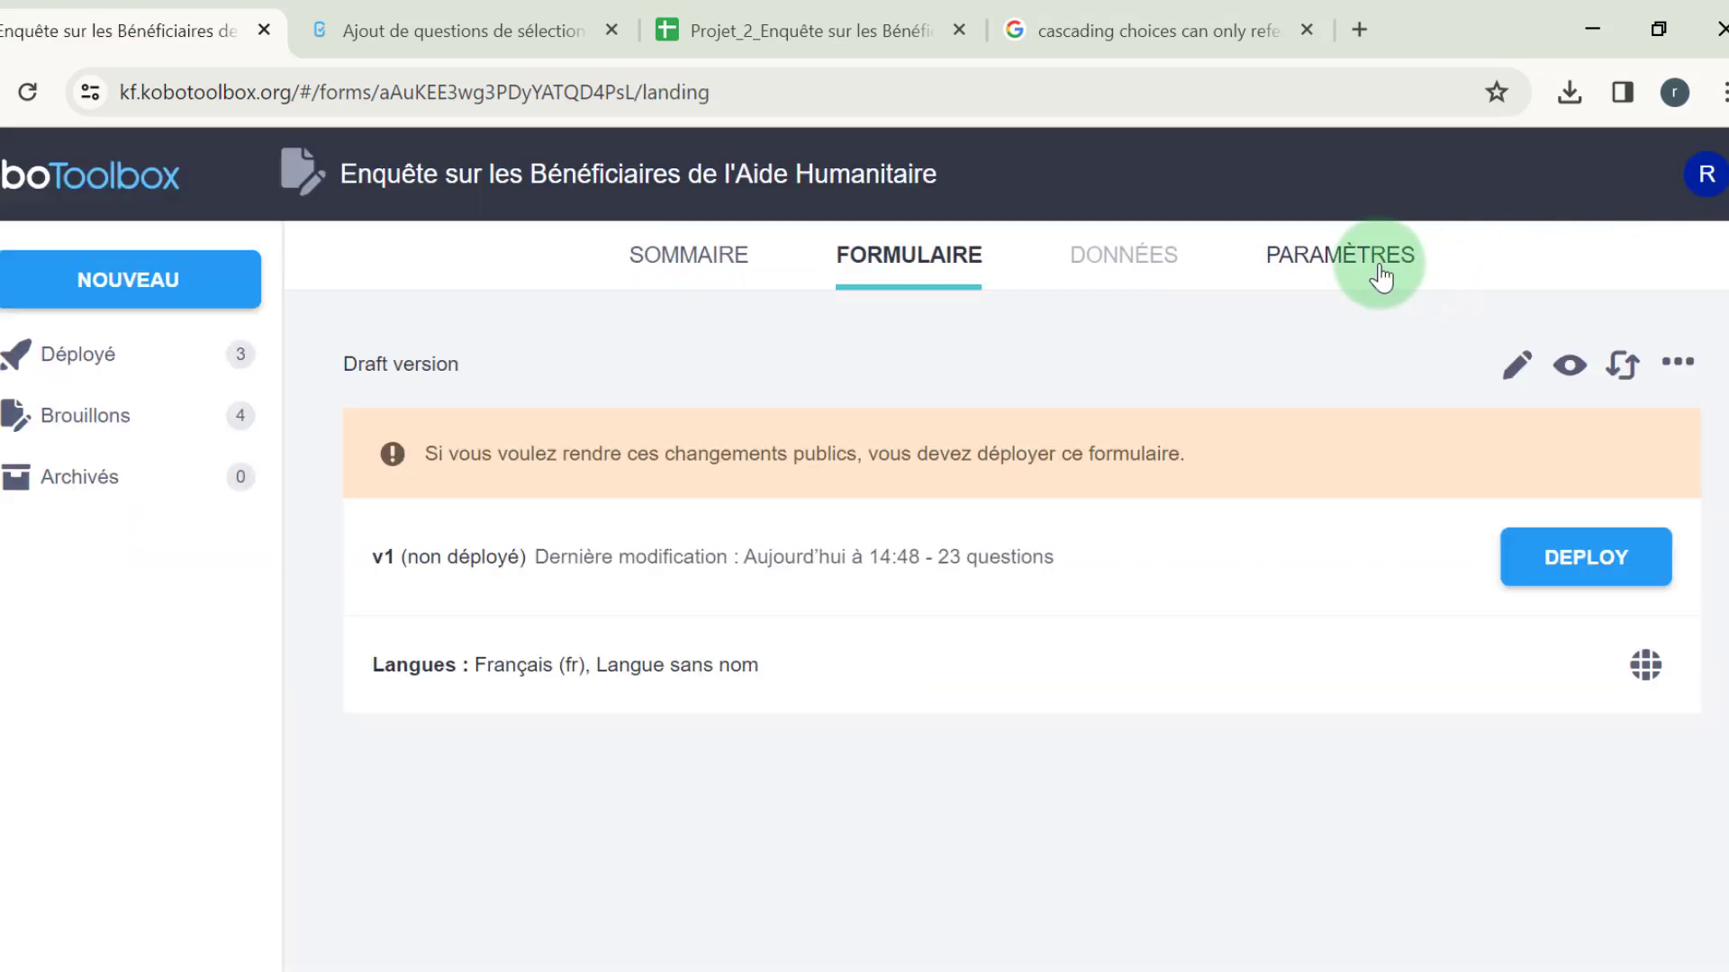
Delete the unnamed language from the form's translations, keeping only Français (fr)
click(1648, 671)
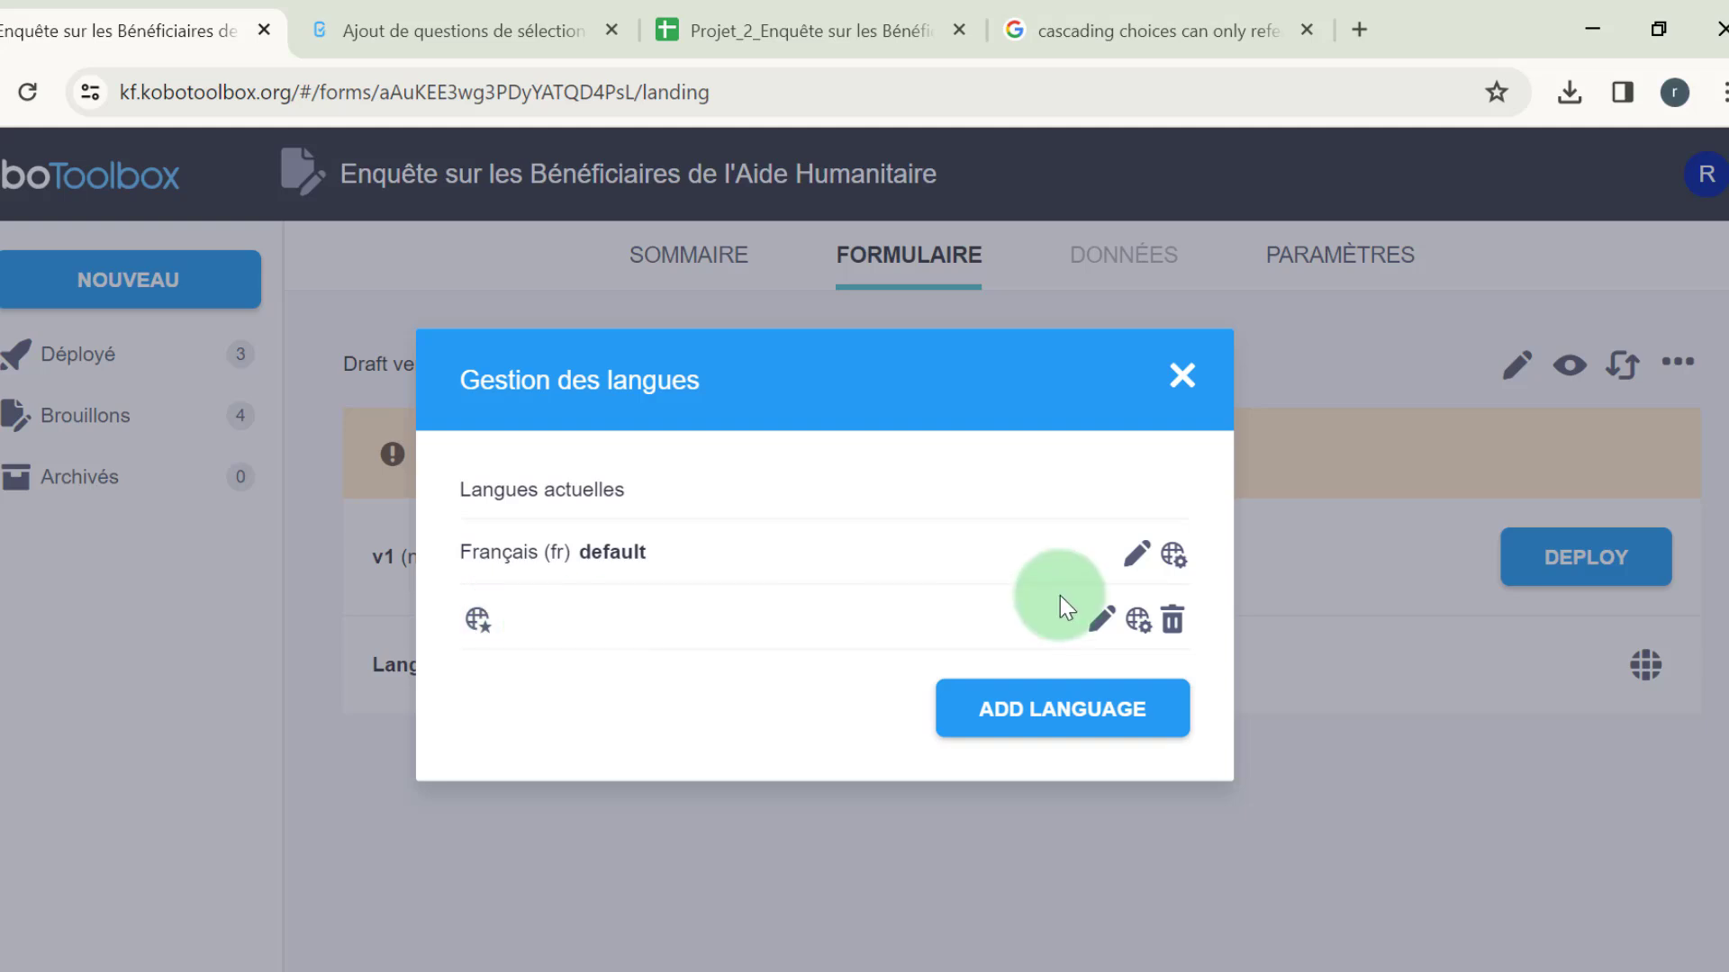
click(1172, 619)
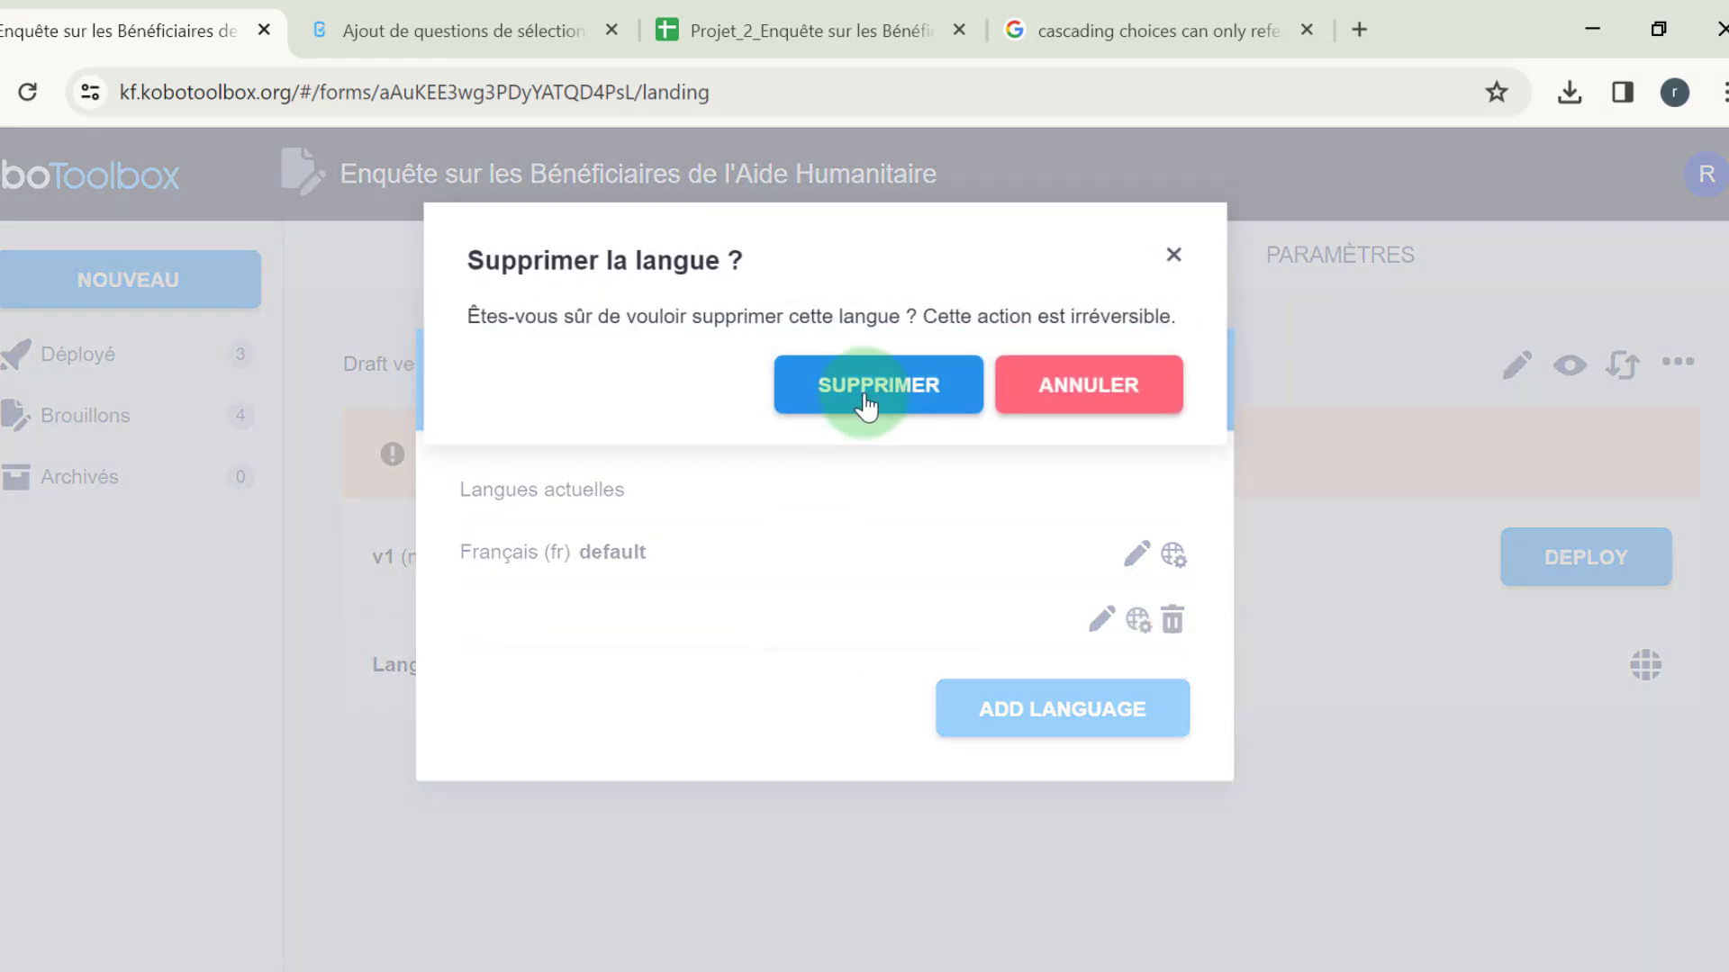
click(865, 396)
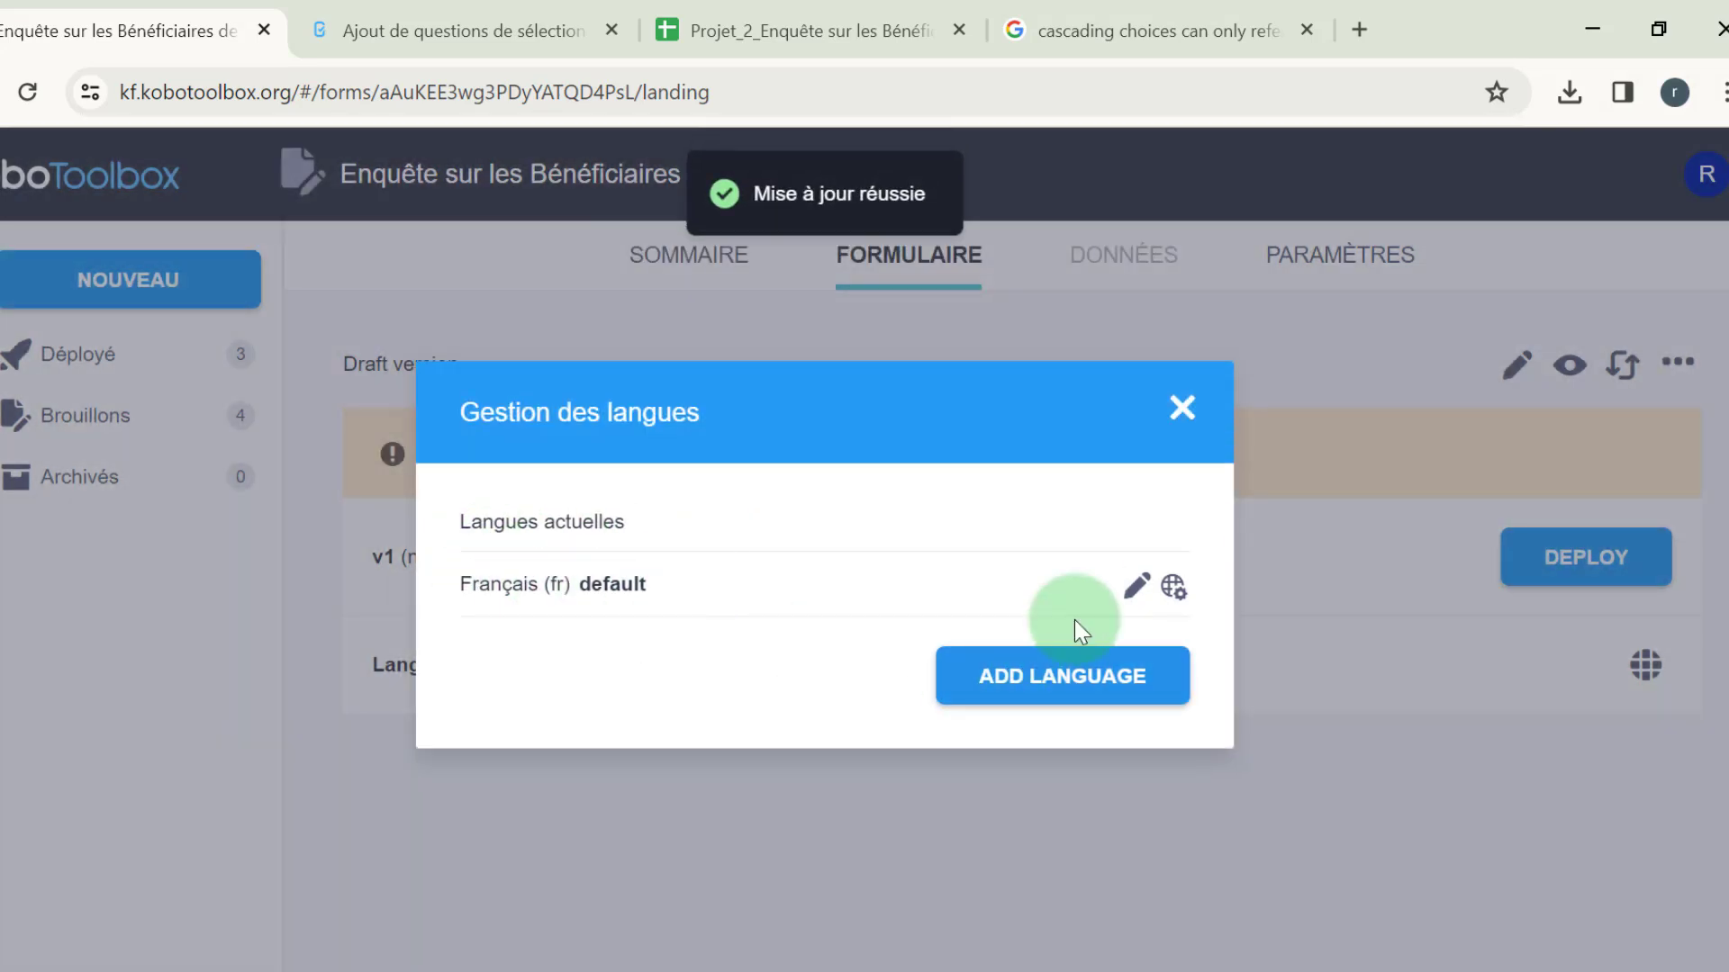
click(1180, 413)
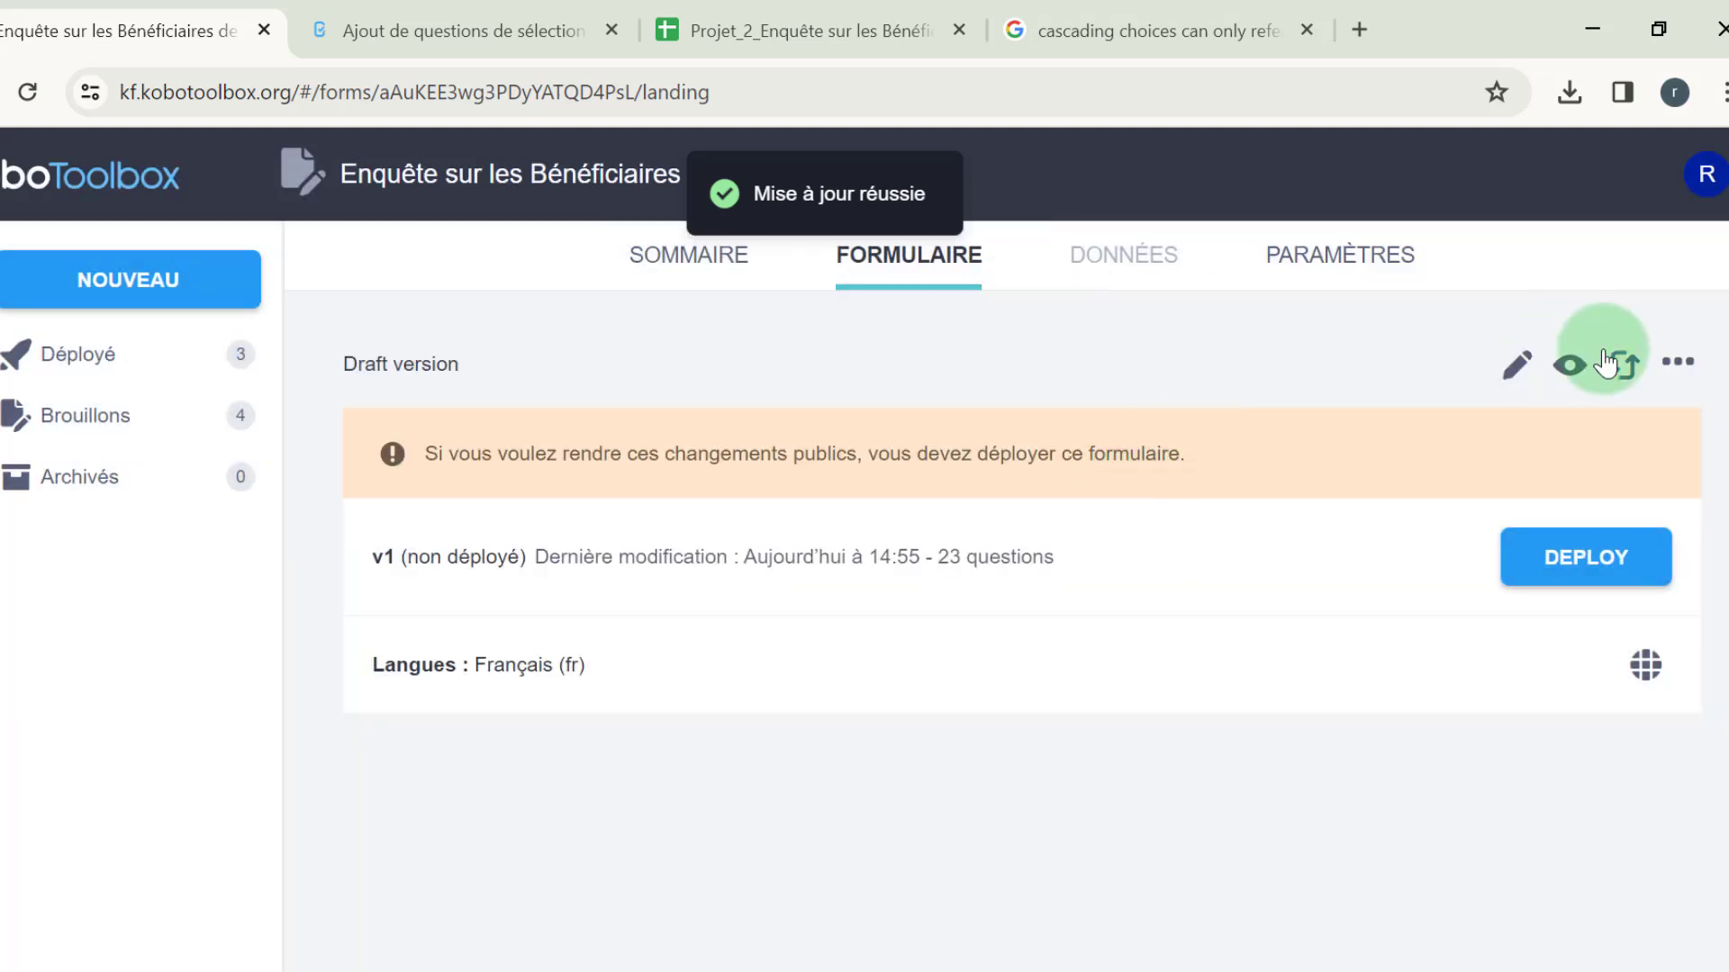
Open the form in the form builder and review its questions and answer choices from Rattachement entité to Autres
click(1518, 369)
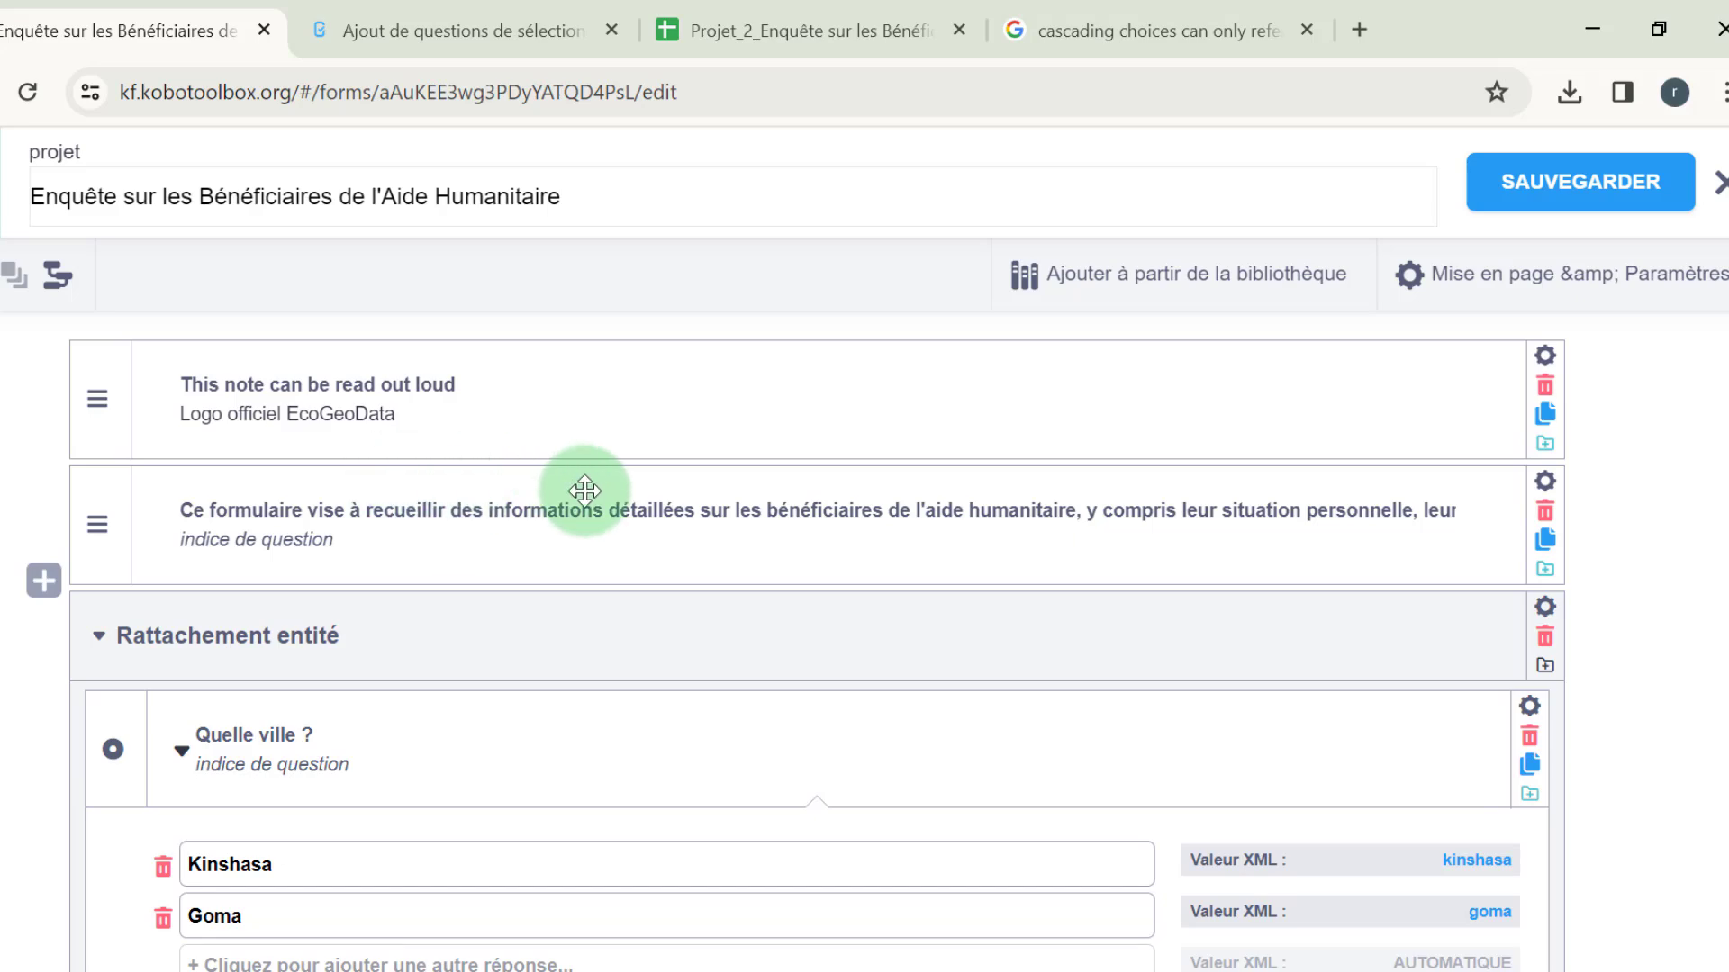
scroll(834, 559, down, 15)
scroll(835, 562, down, 15)
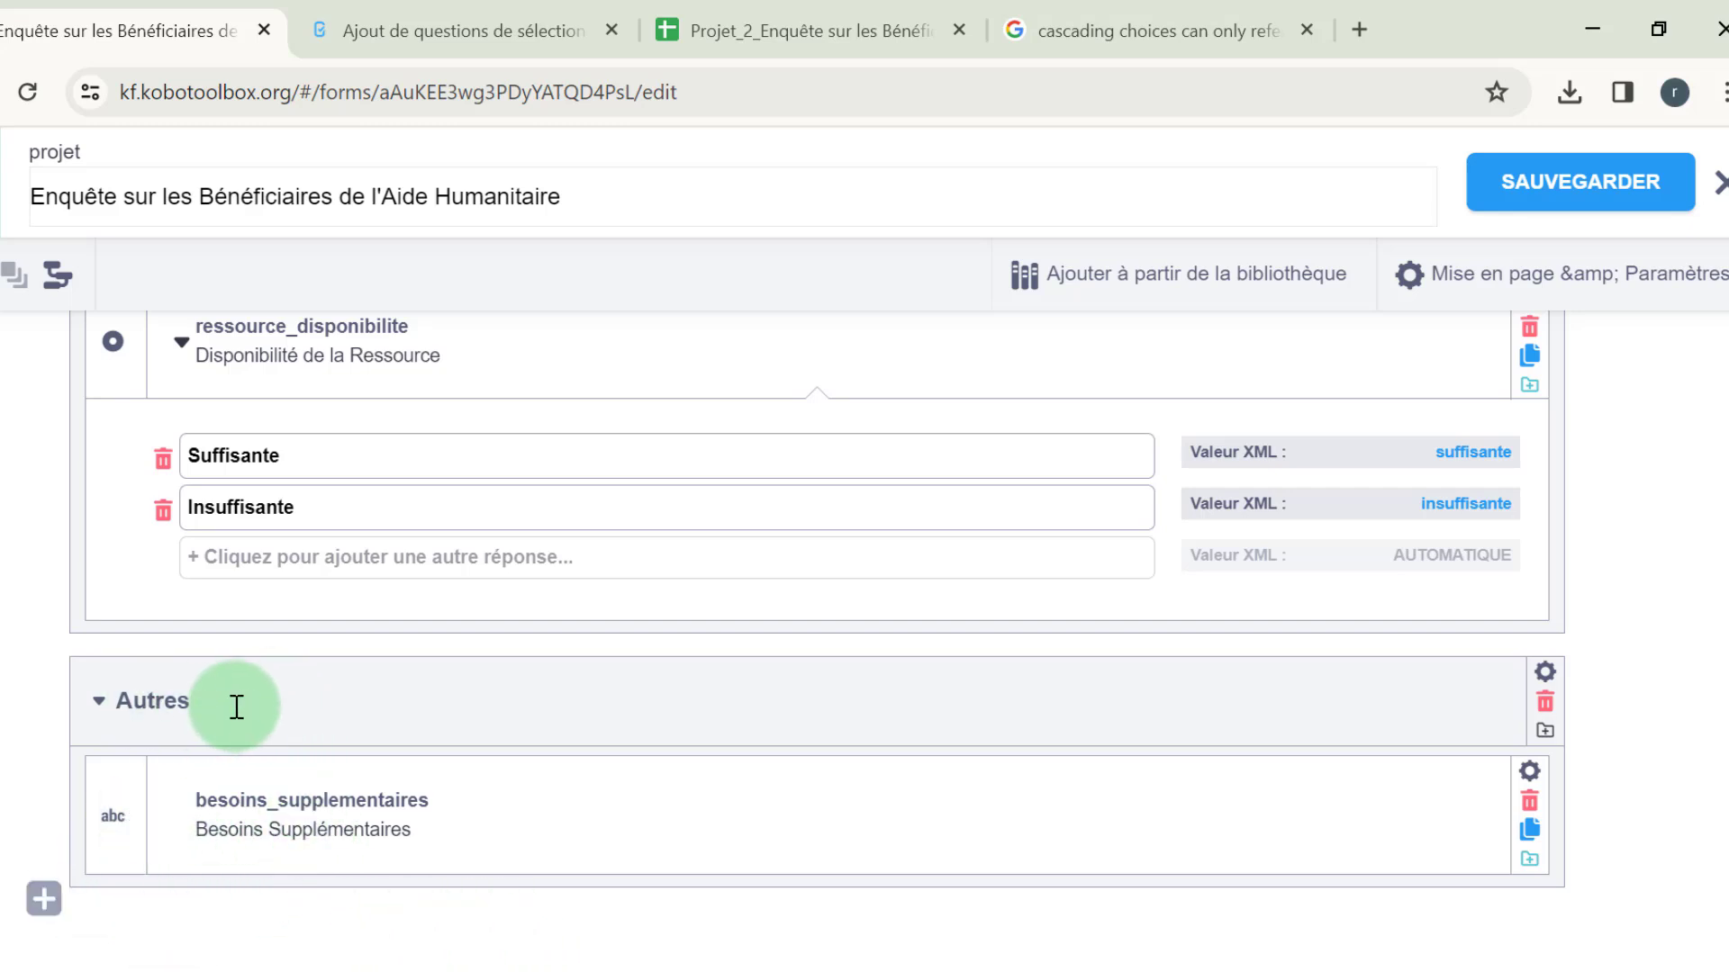
scroll(266, 712, up, 10)
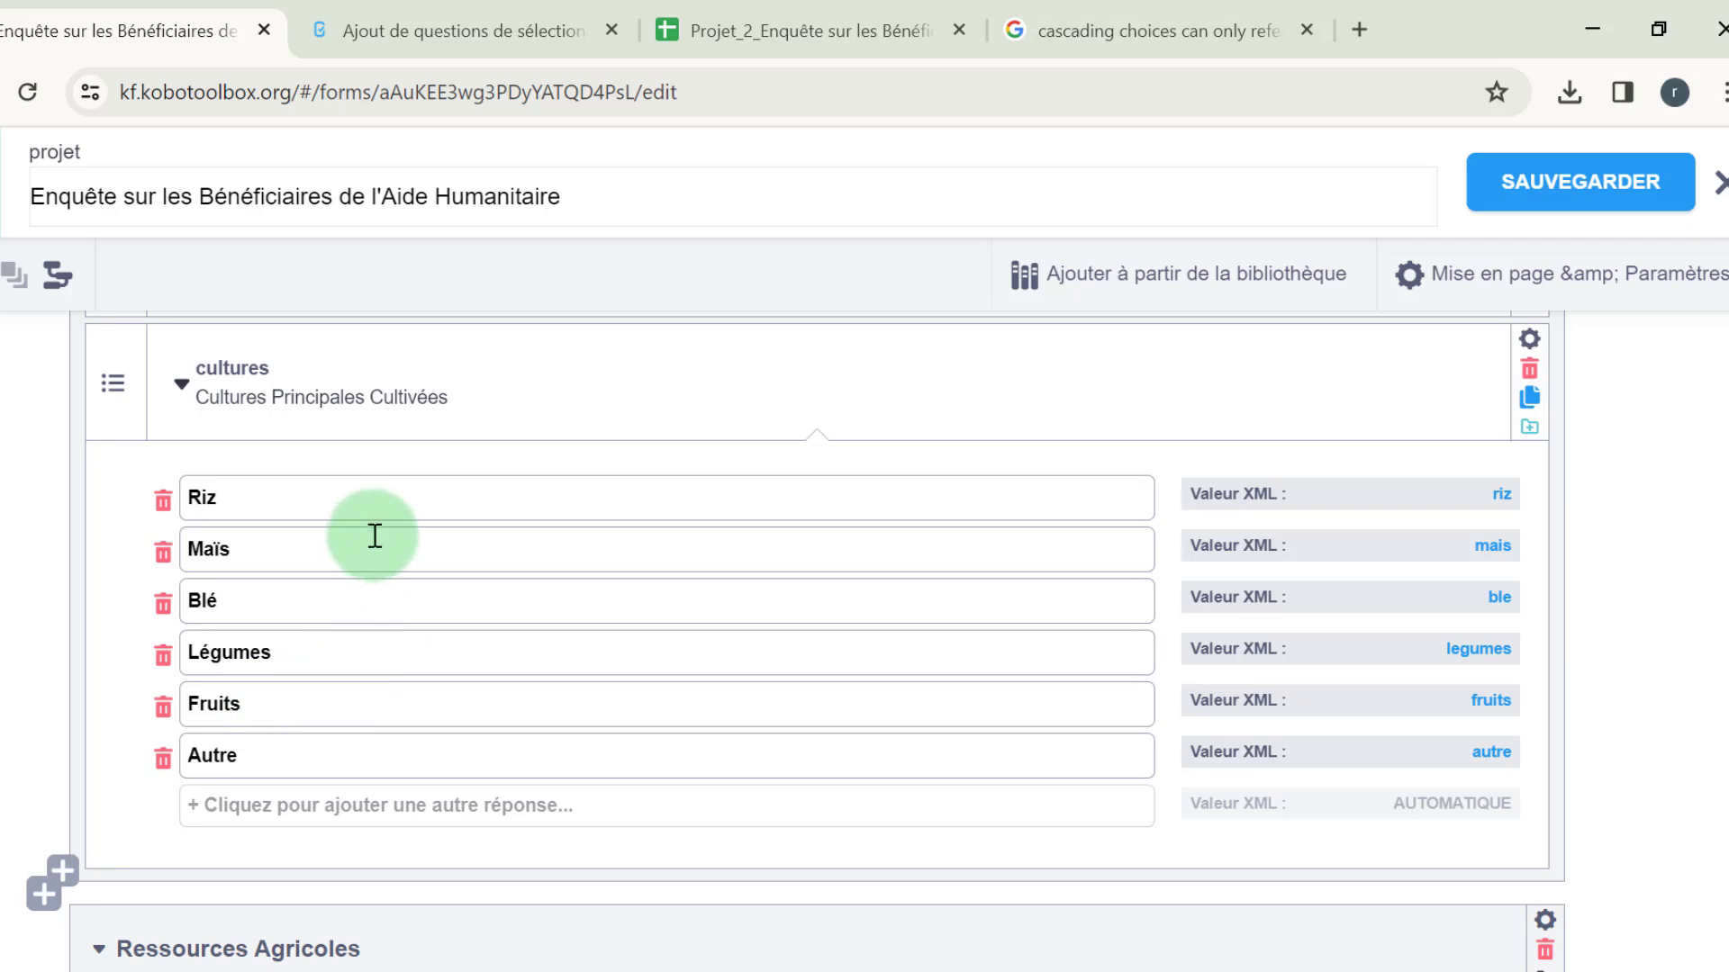
scroll(360, 514, up, 15)
scroll(371, 493, up, 15)
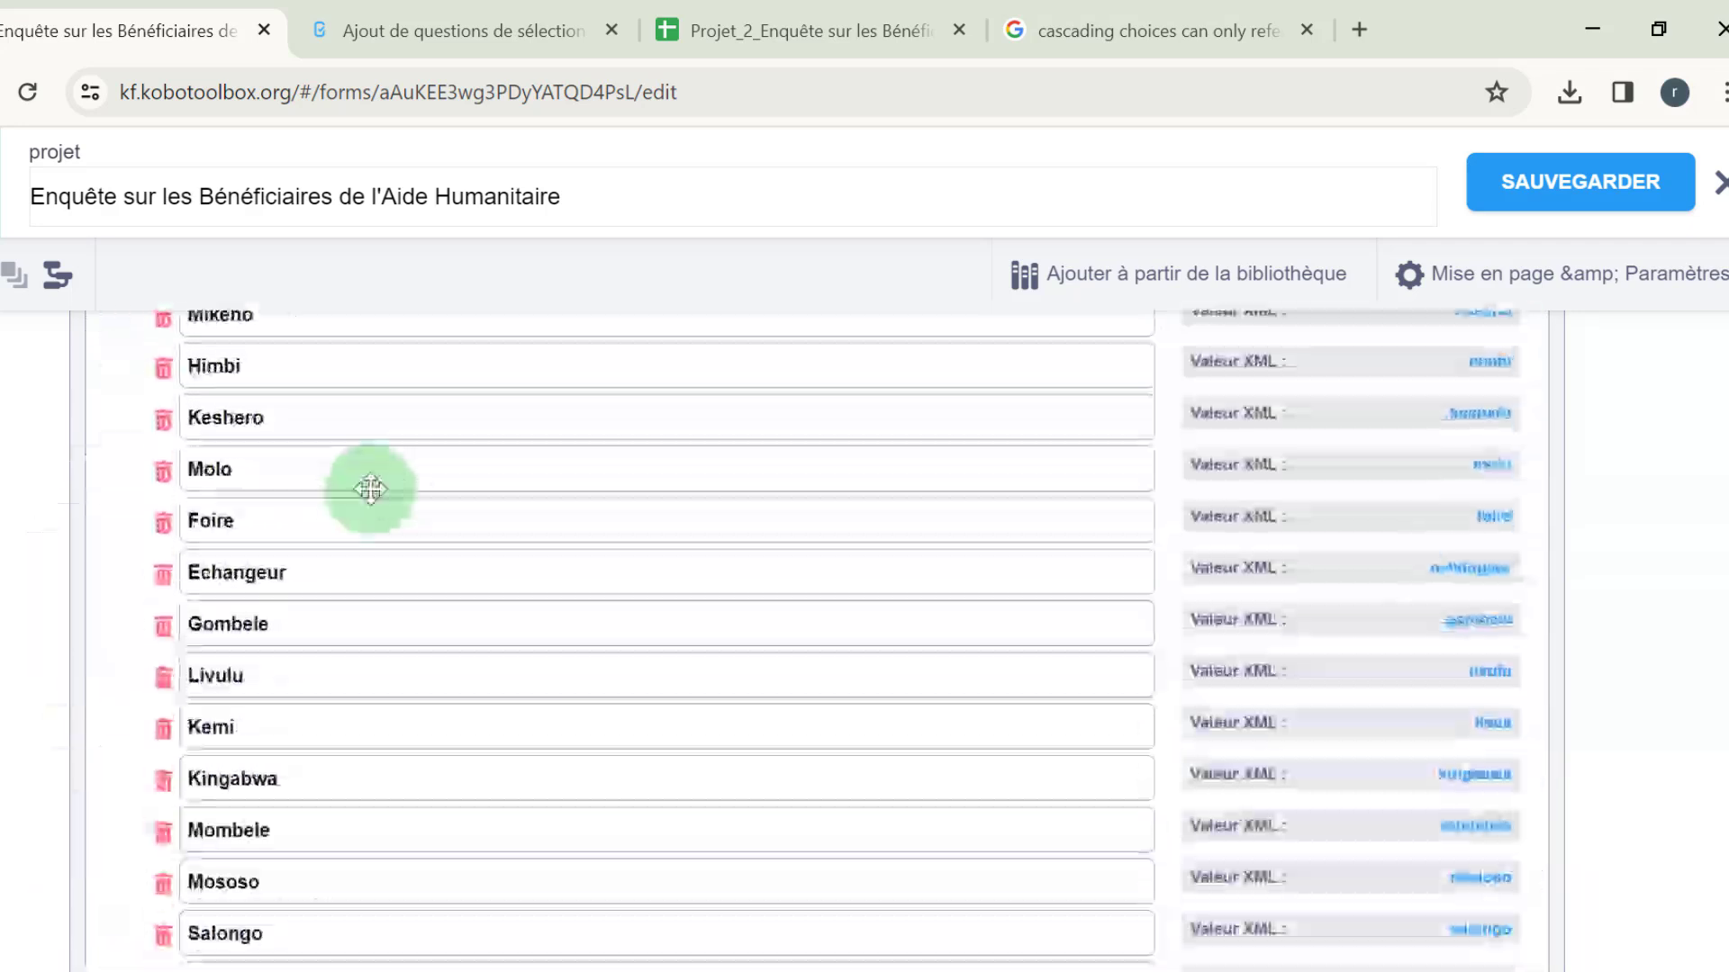